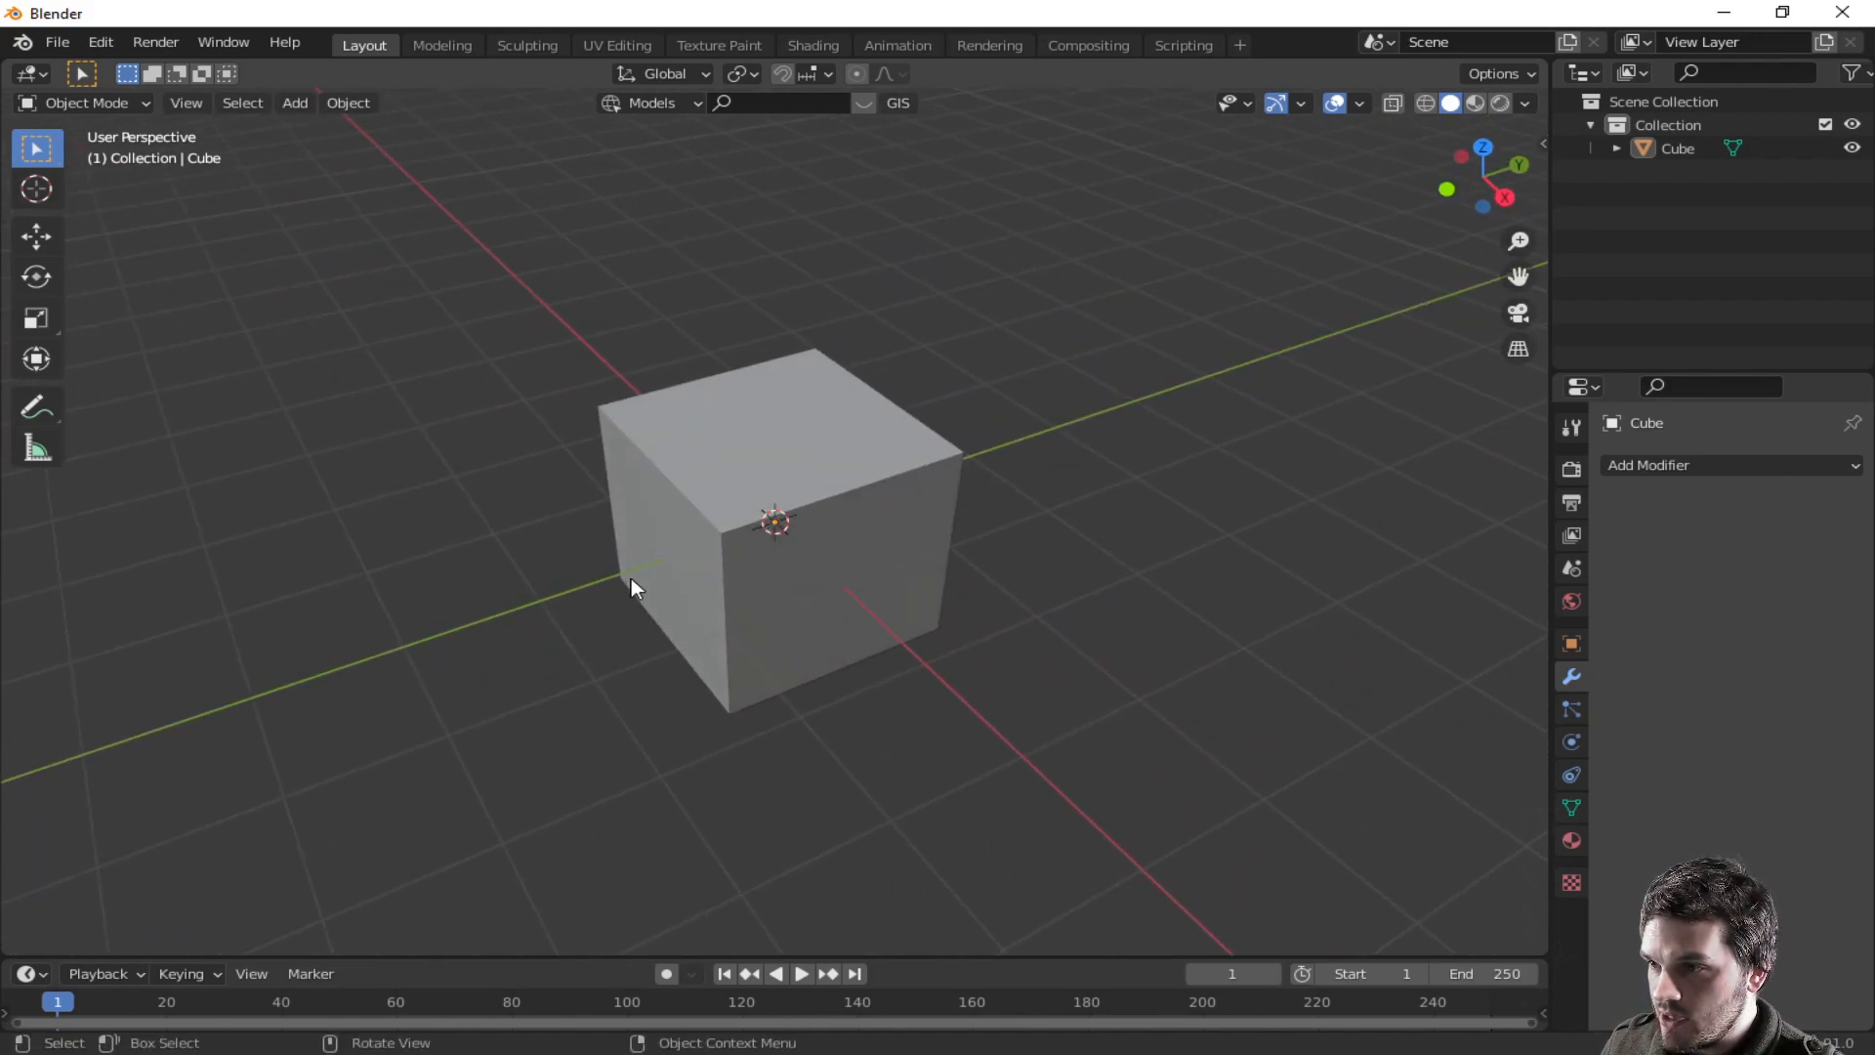
- Select the cube, enter Edit Mode and flatten it slightly by scaling along Z
{"action": "left_click", "coordinate": [648, 574]}
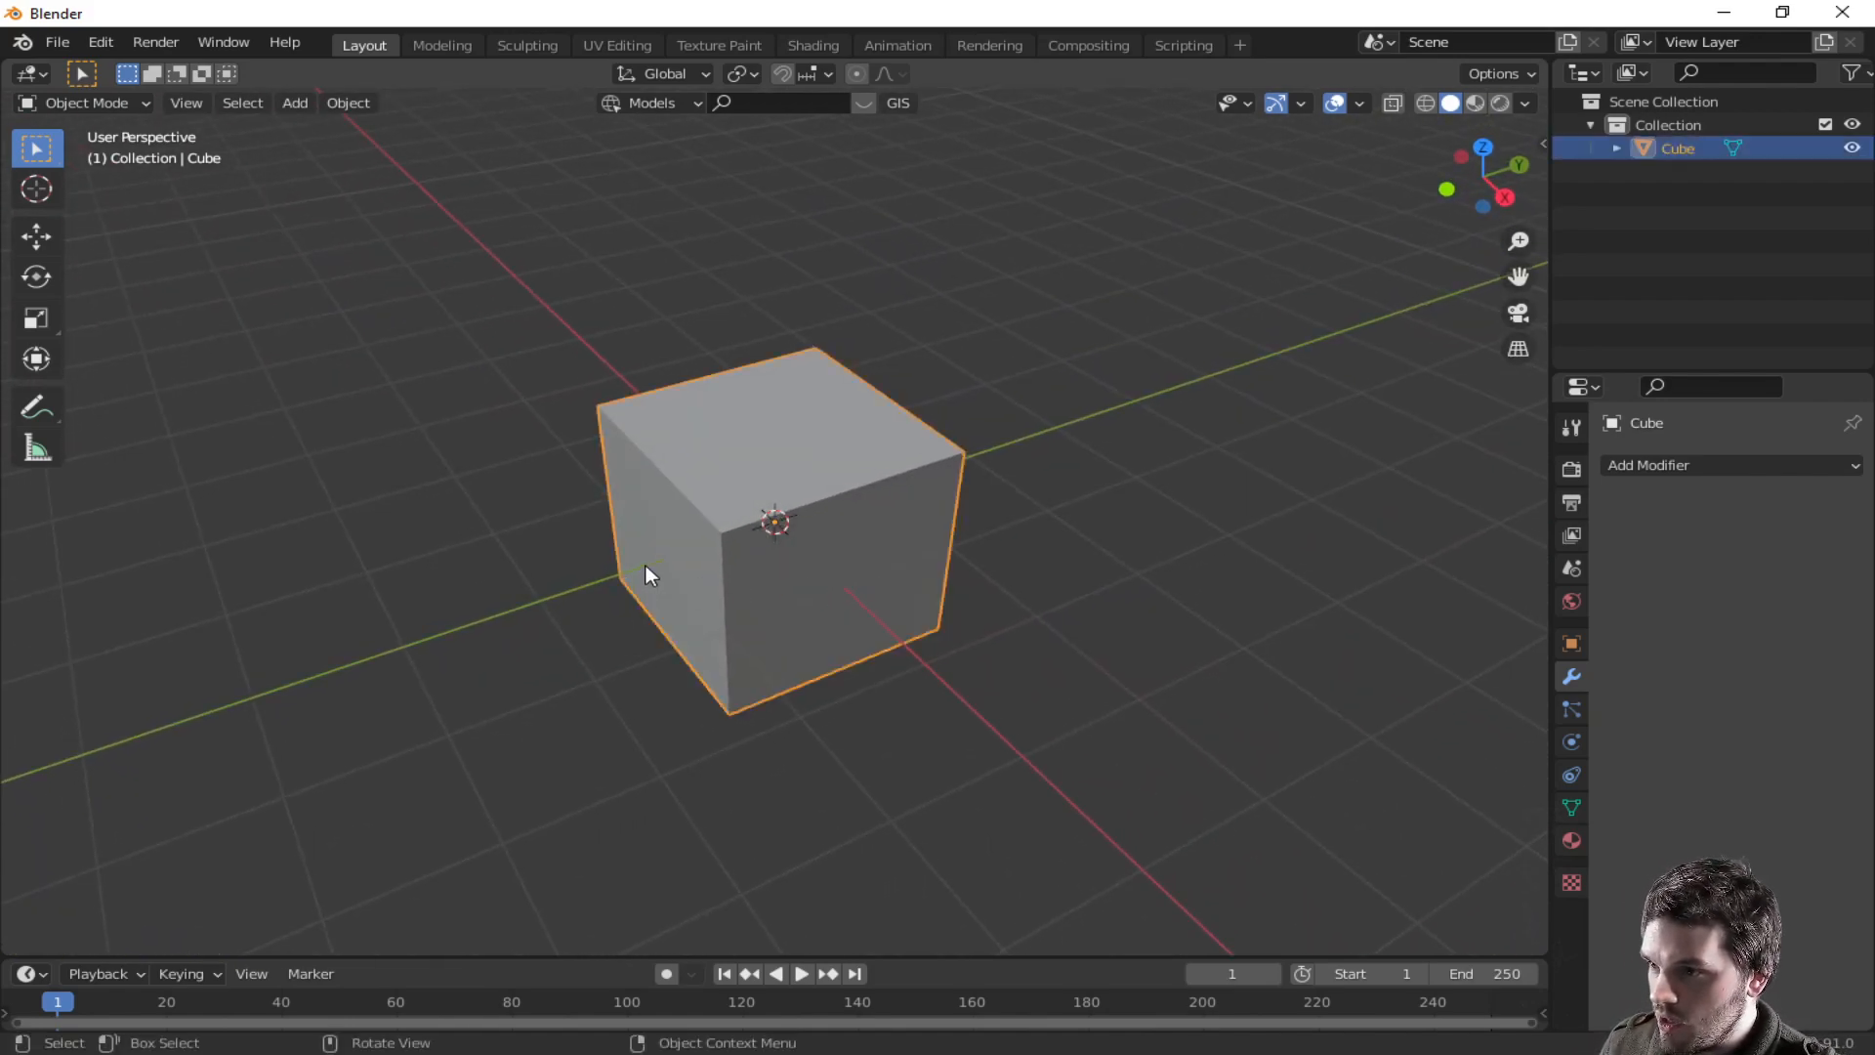
{"action": "key", "text": "Tab"}
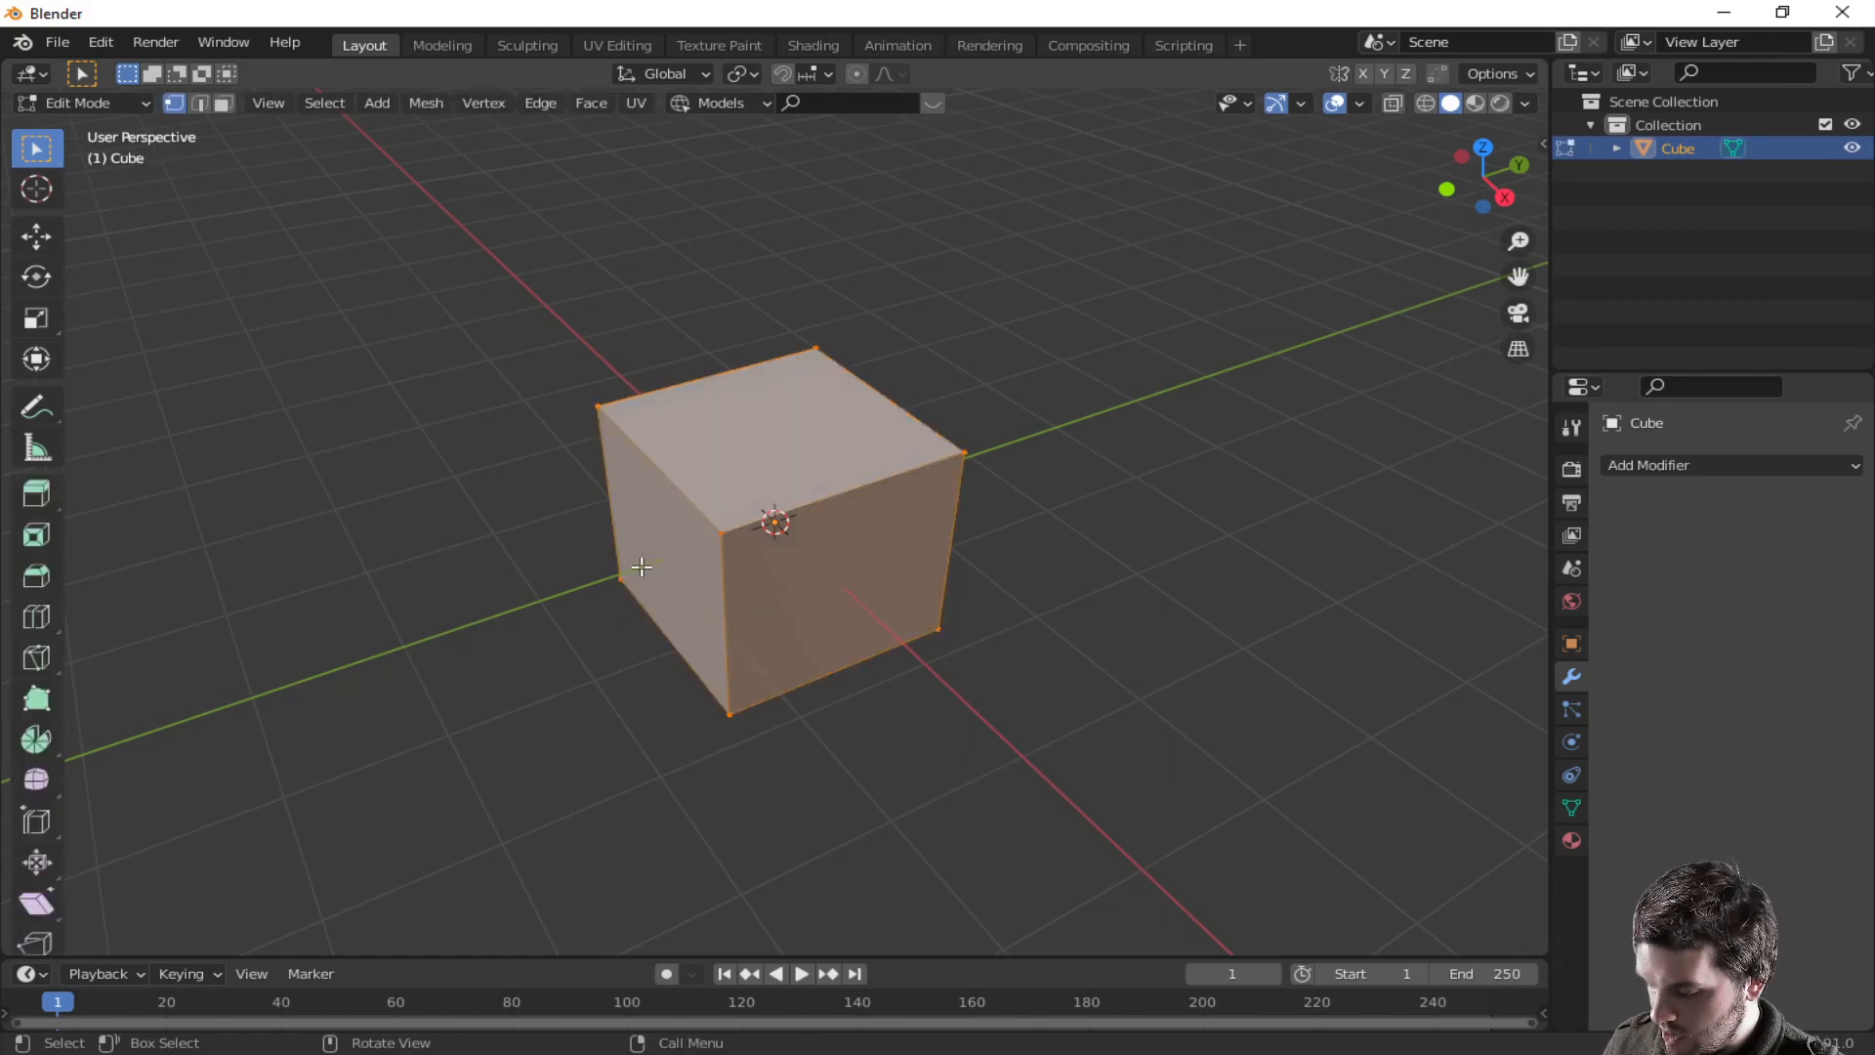
{"action": "middle_click_drag", "start_coordinate": [643, 595], "coordinate": [774, 525]}
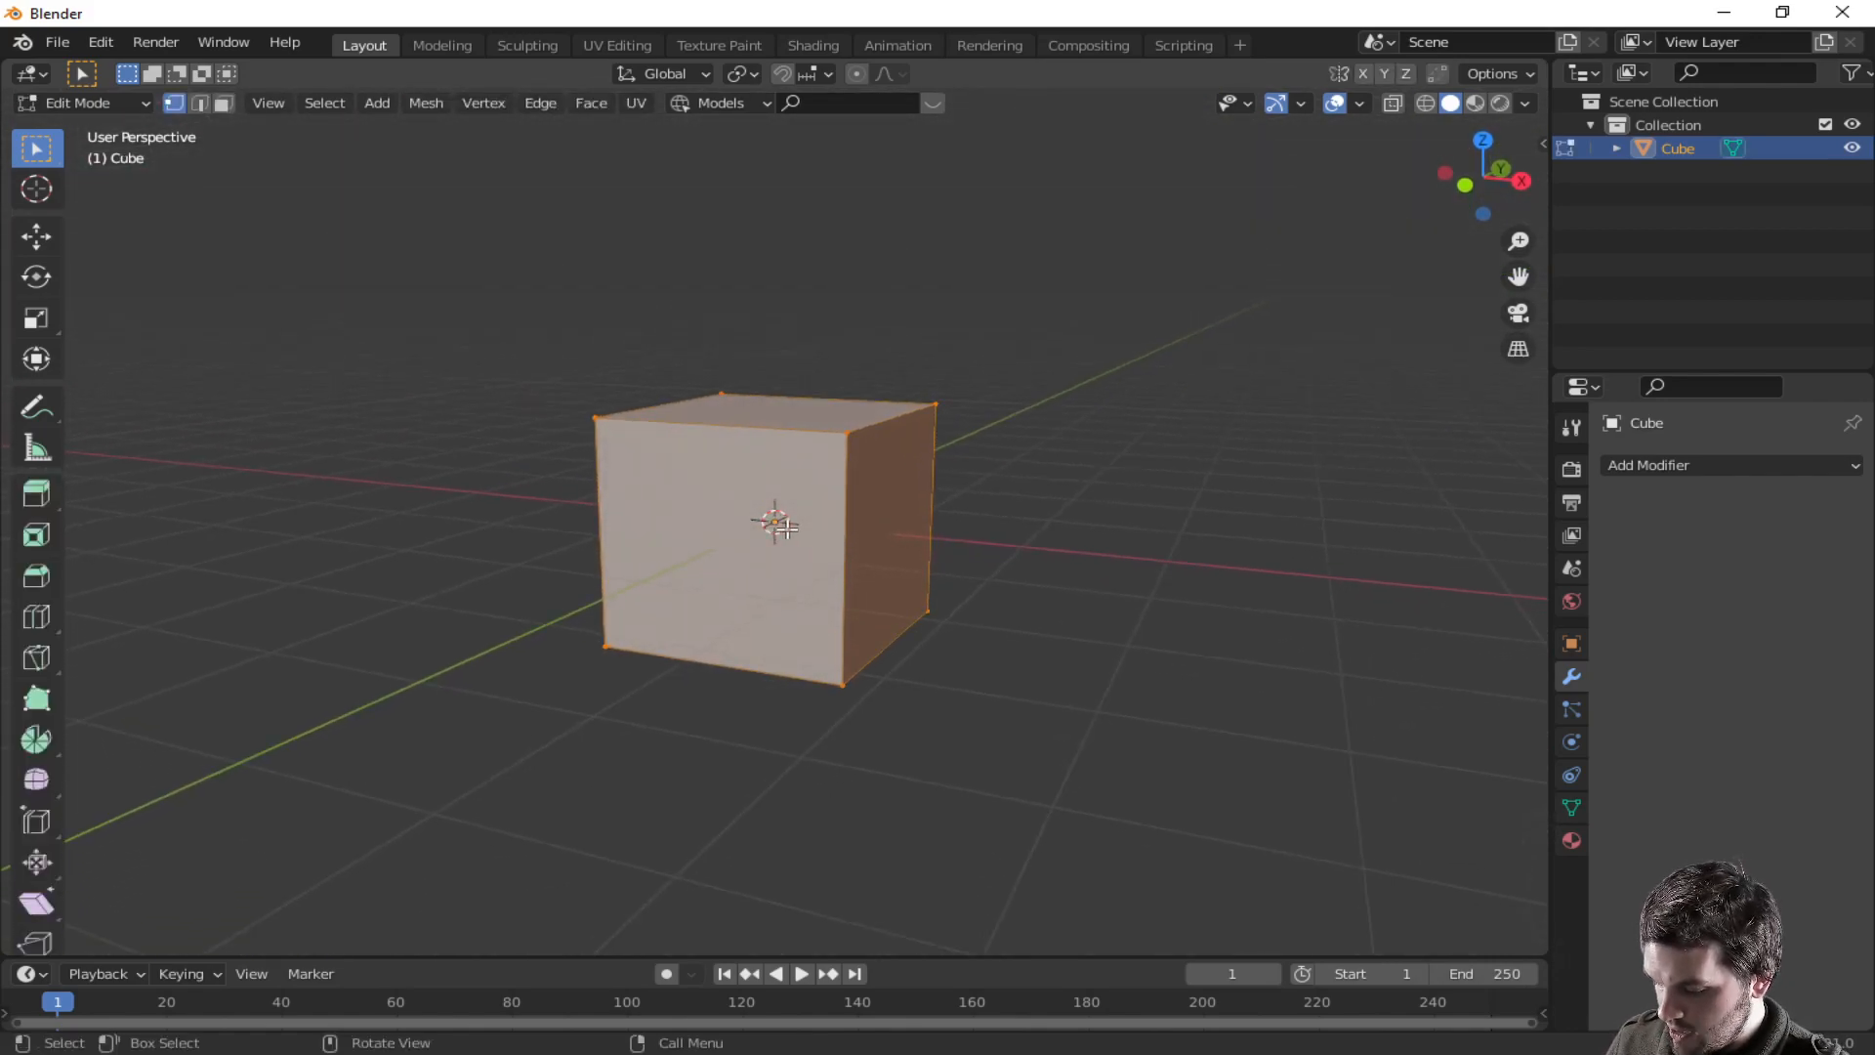
{"action": "key", "text": "s"}
{"action": "key", "text": "z"}
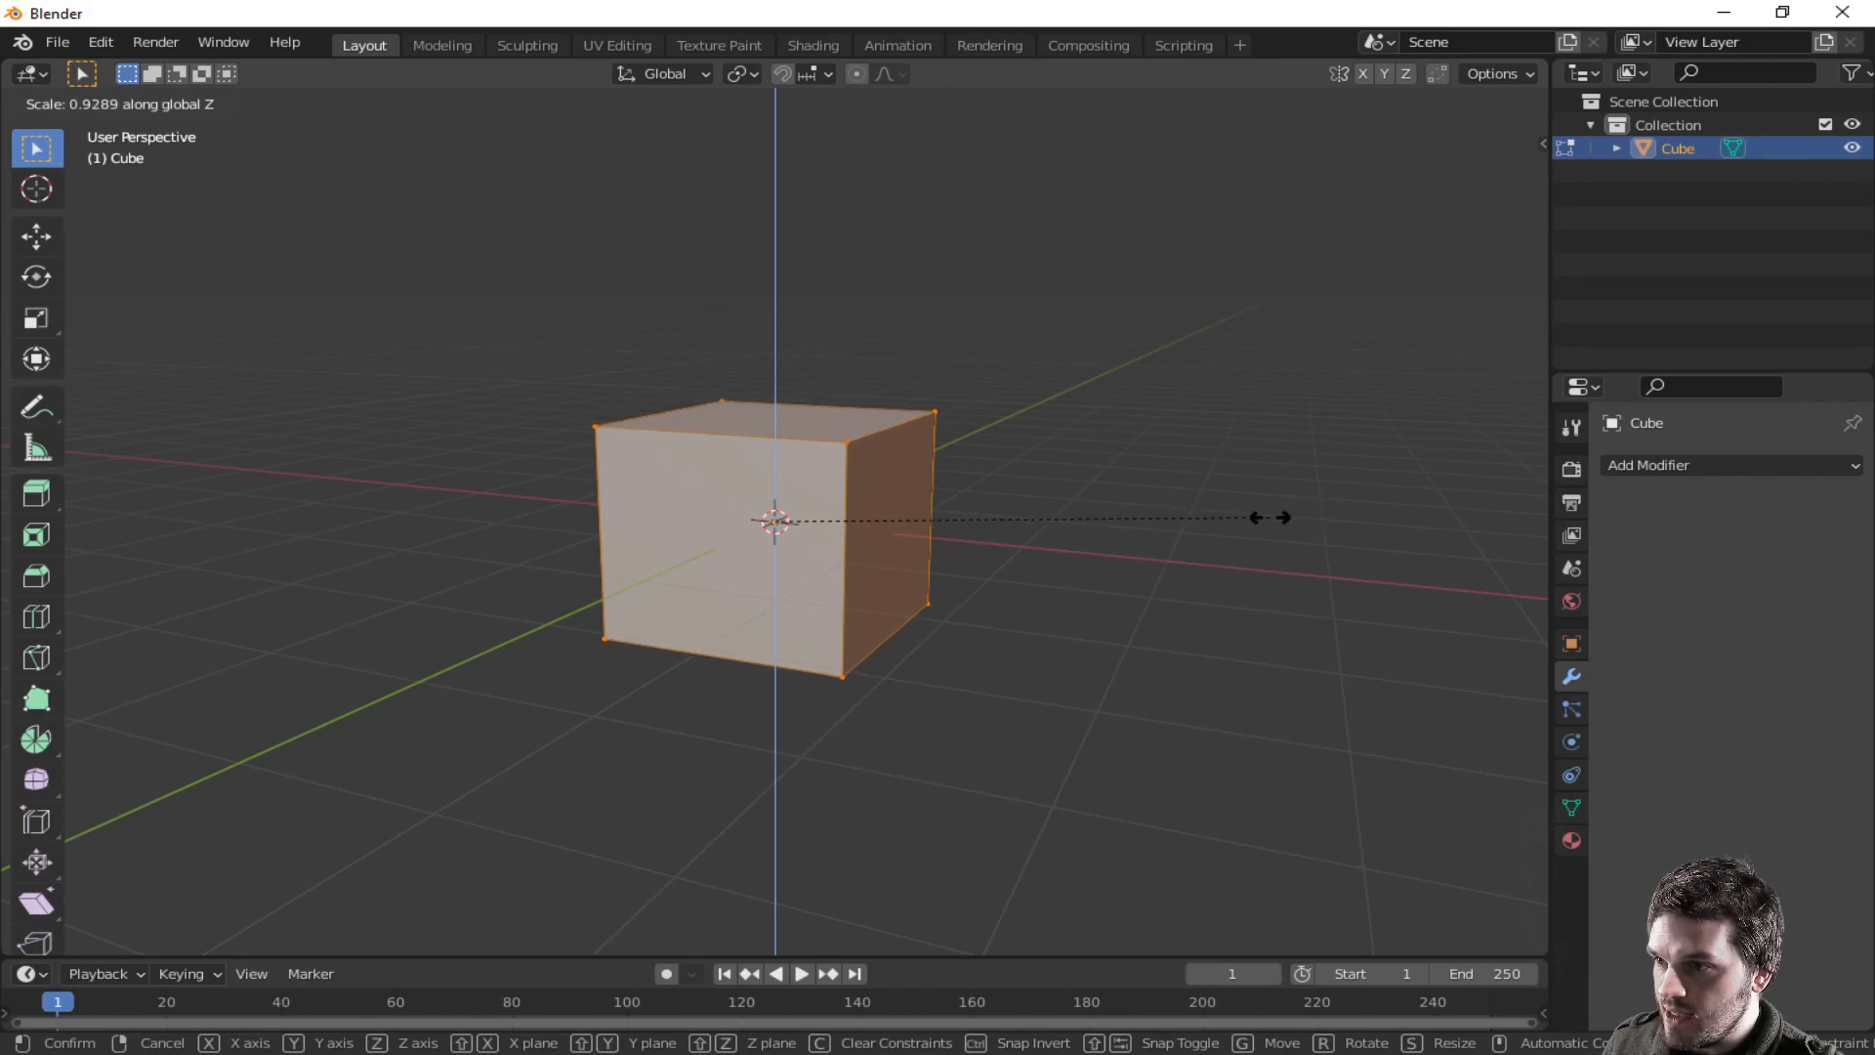
{"action": "left_click", "coordinate": [1126, 537]}
- Extrude the cube's two side faces along their normals to lengthen it into a car body
{"action": "middle_click_drag", "start_coordinate": [1127, 548], "coordinate": [995, 556]}
{"action": "key", "text": "3"}
{"action": "key", "text": "alt+a"}
{"action": "middle_click_drag", "start_coordinate": [829, 529], "coordinate": [985, 607]}
{"action": "key", "text": "alt+e"}
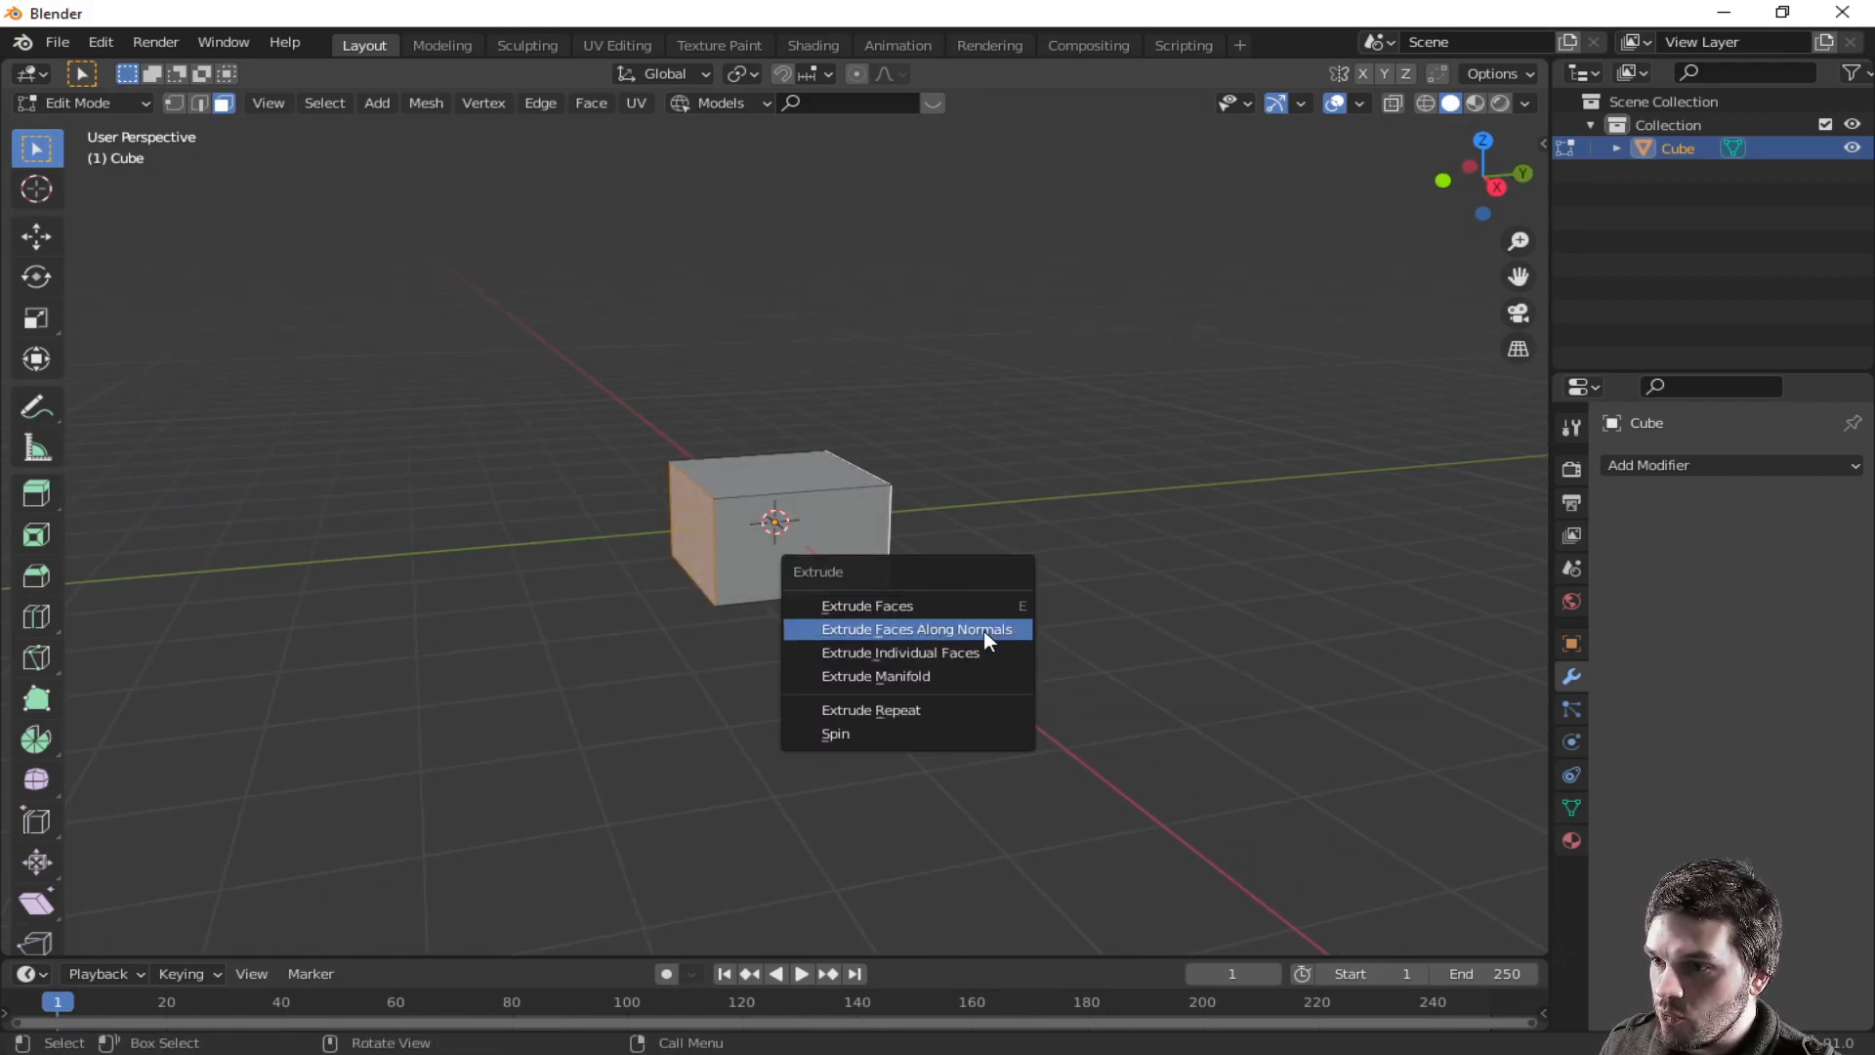
{"action": "left_click", "coordinate": [987, 633]}
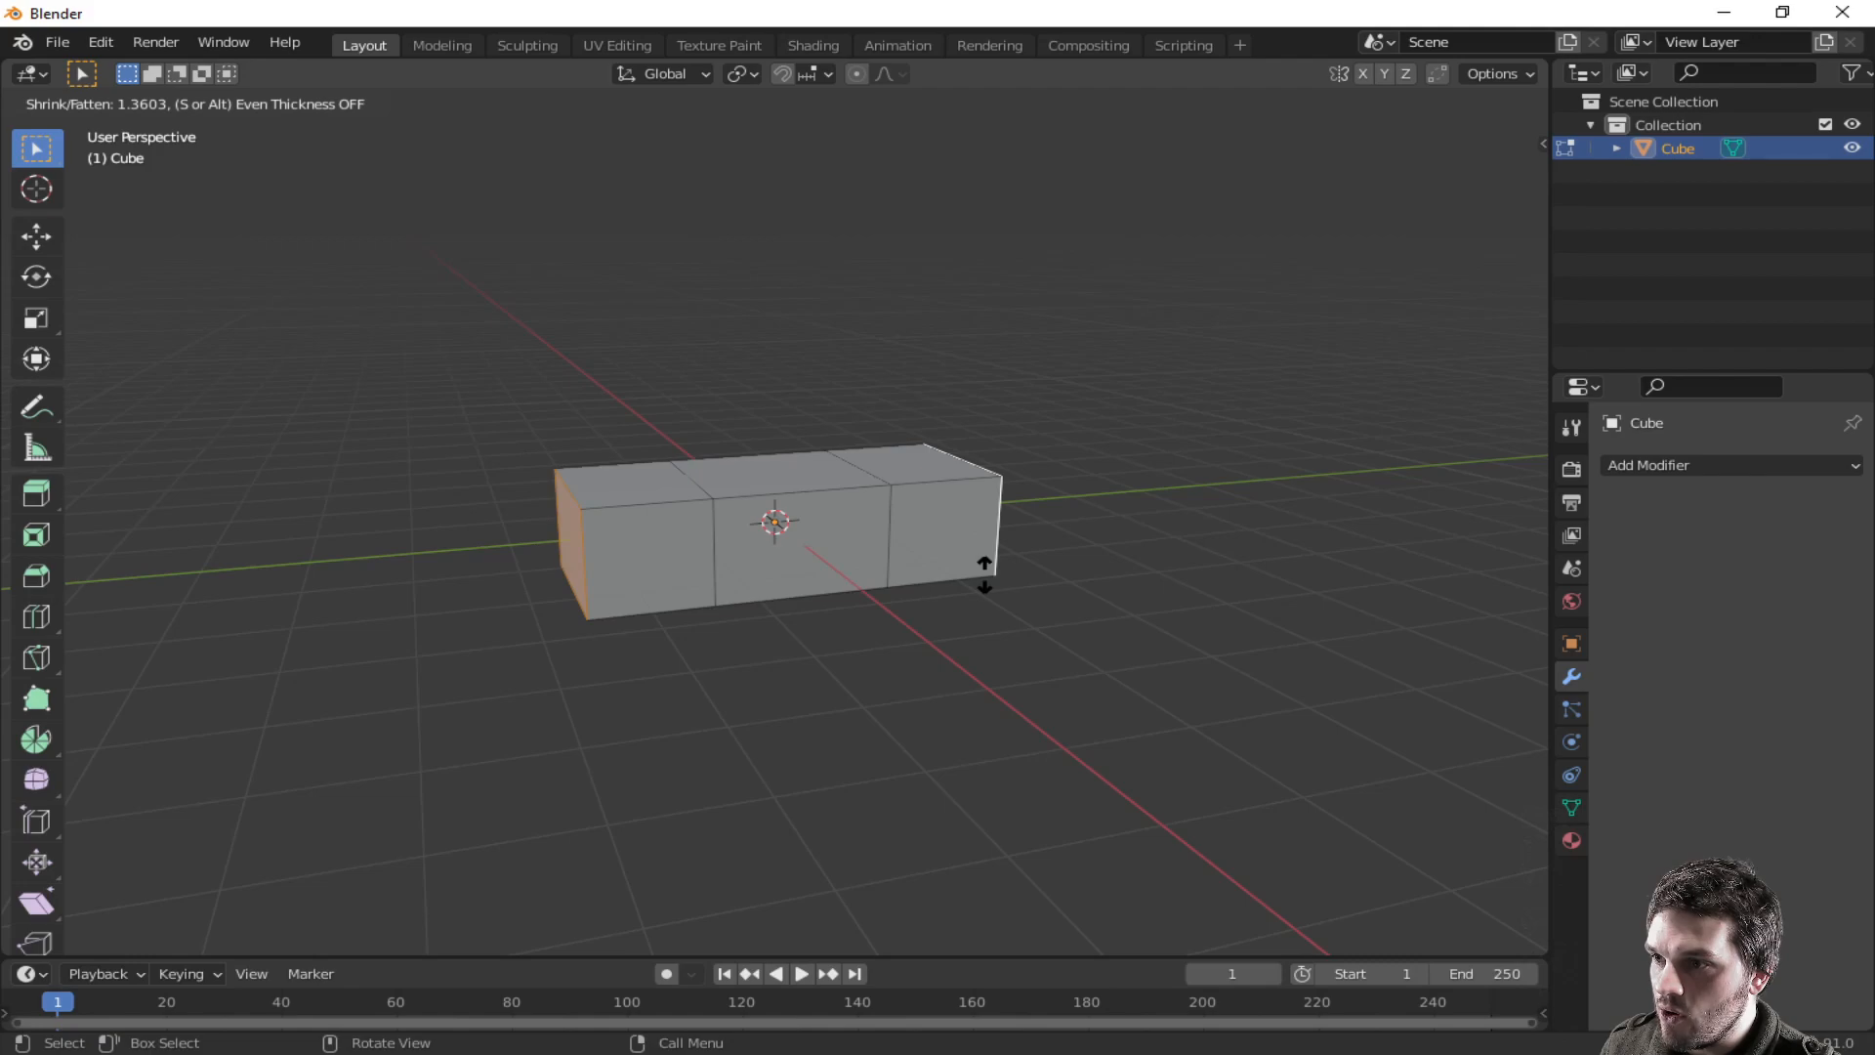
{"action": "left_click", "coordinate": [981, 574]}
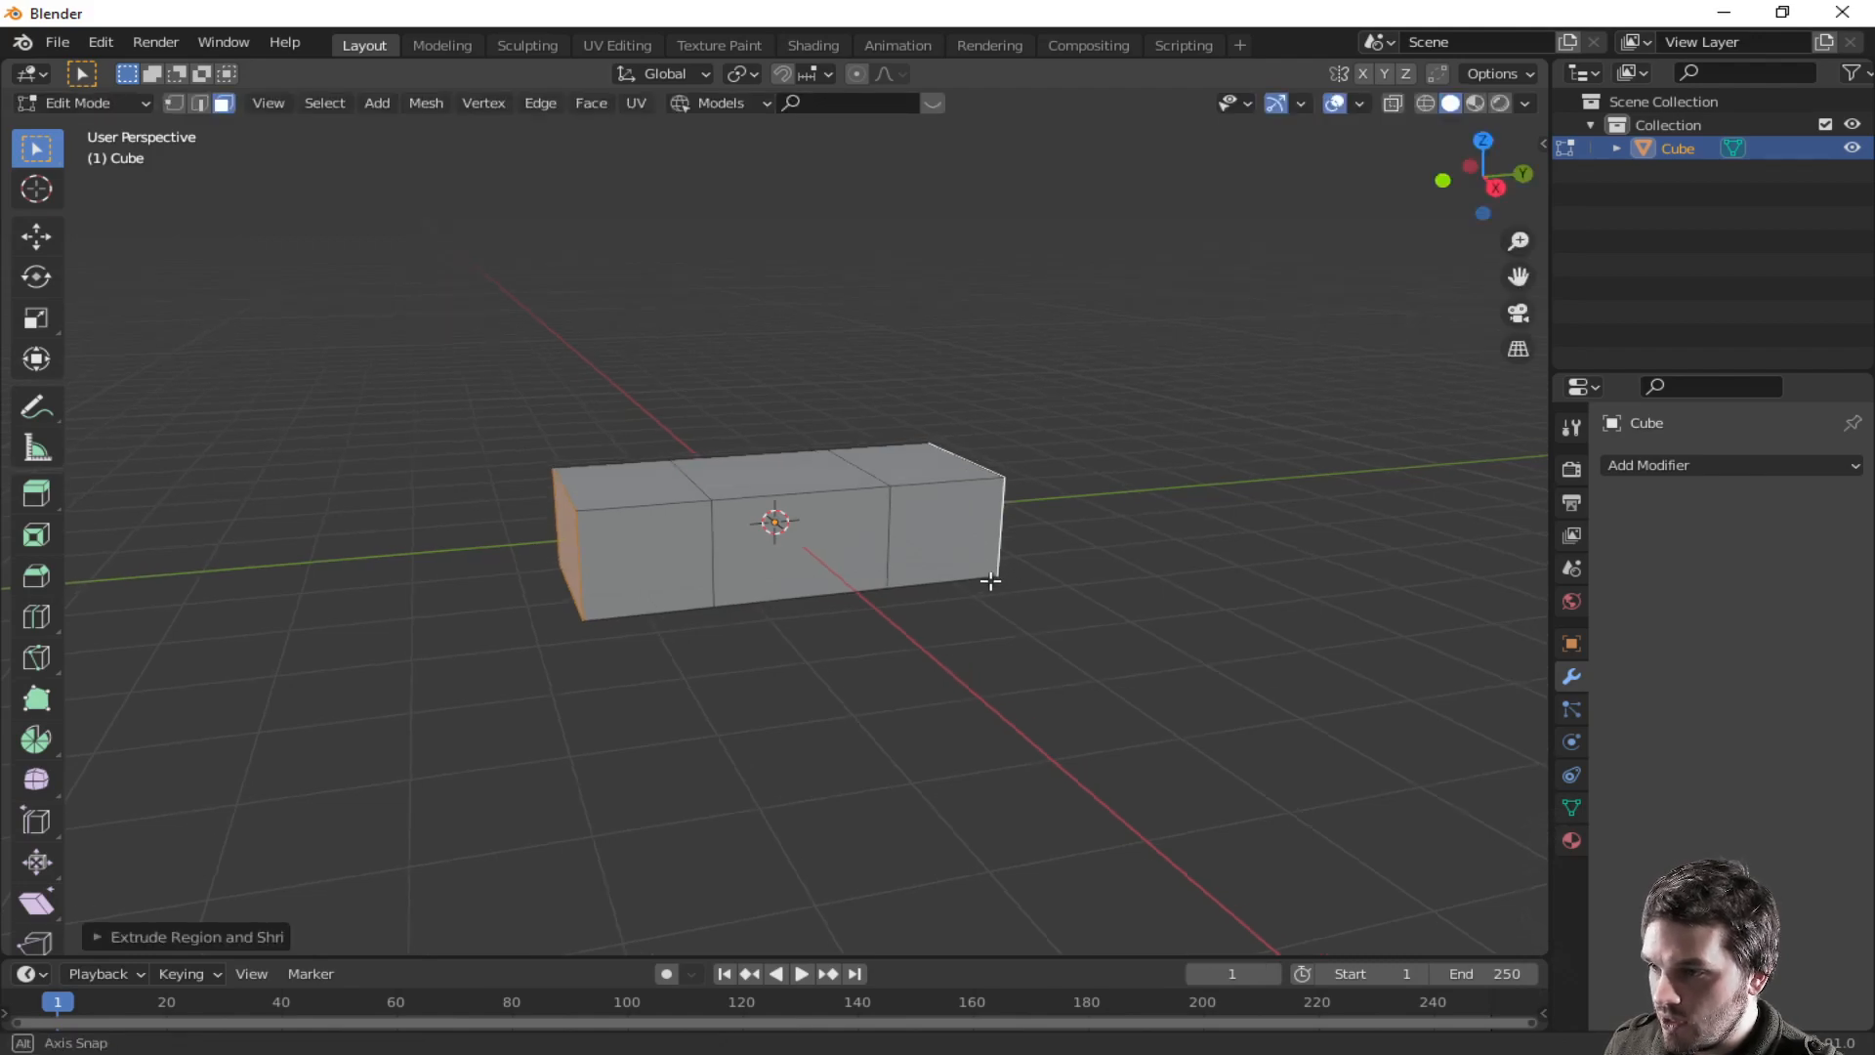
- Switch to edge selection and move the selected top edges down about 0.1 m along Z
{"action": "middle_click_drag", "start_coordinate": [975, 586], "coordinate": [966, 604]}
{"action": "left_click", "coordinate": [986, 477]}
{"action": "key", "text": "2"}
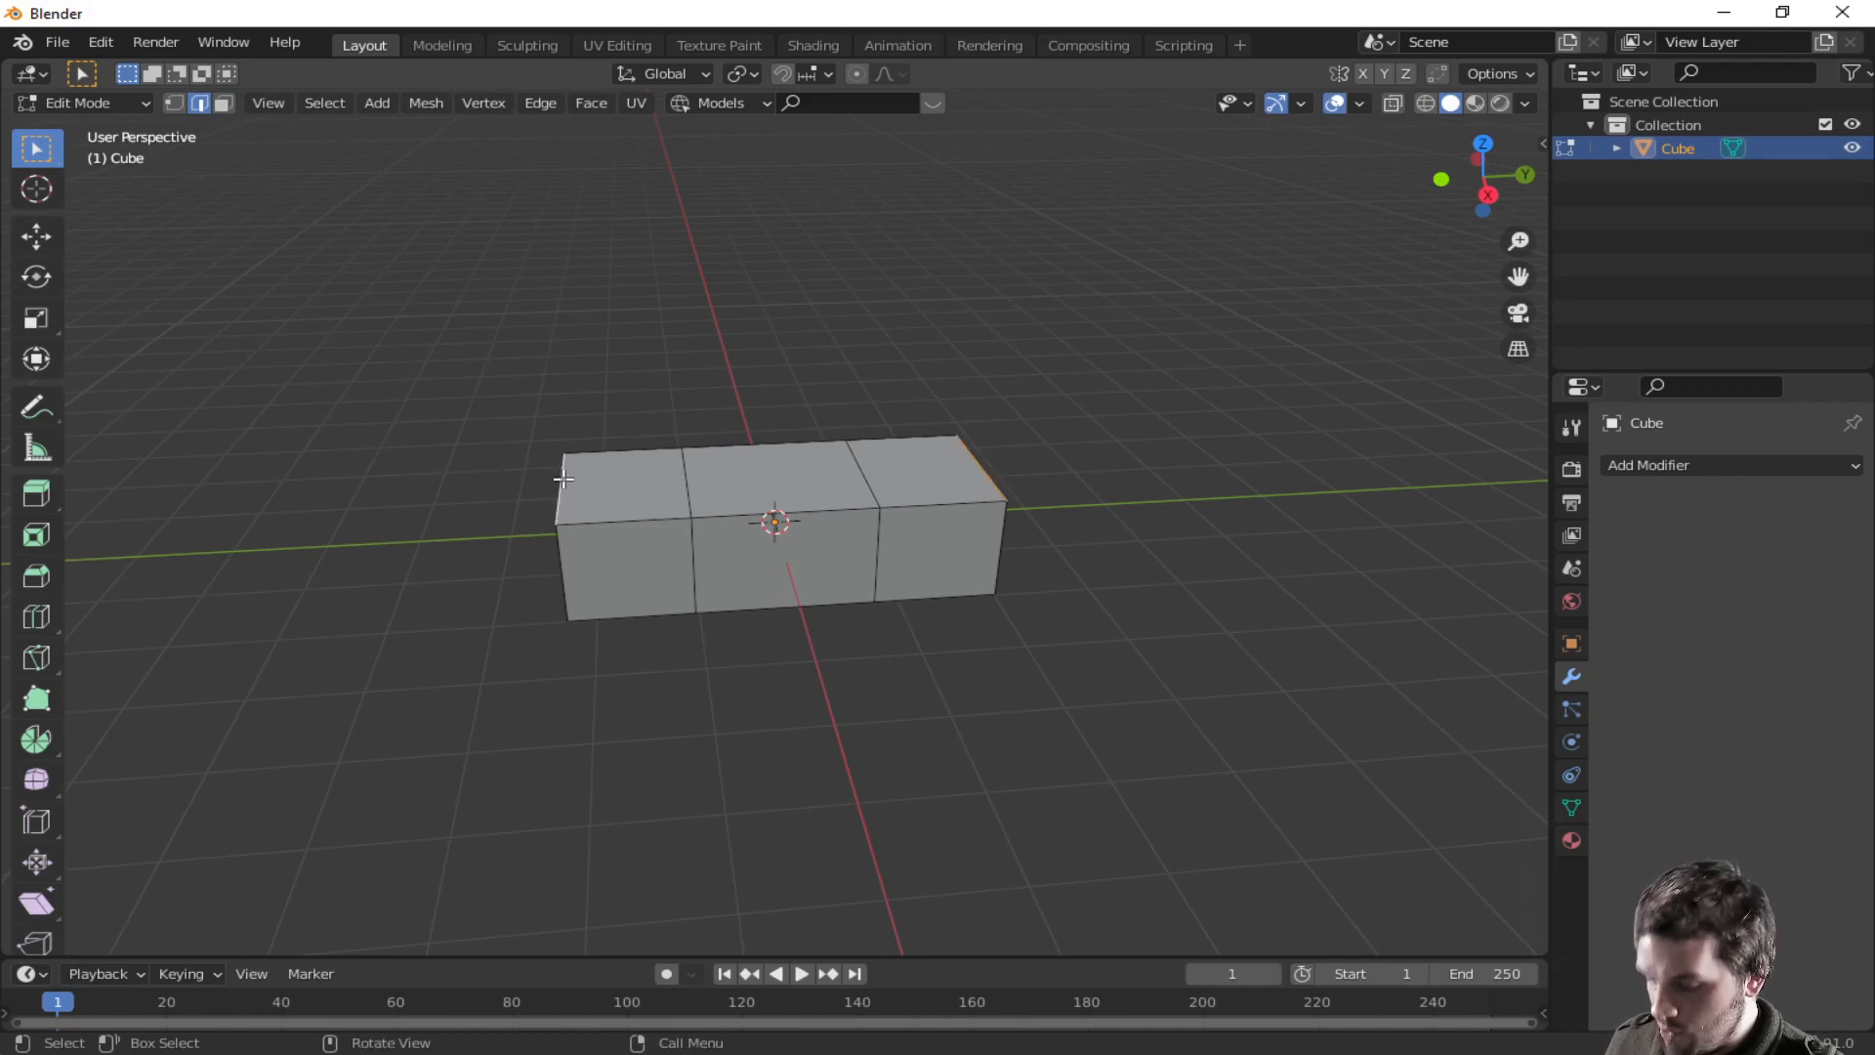
{"action": "key", "text": "g"}
{"action": "key", "text": "z"}
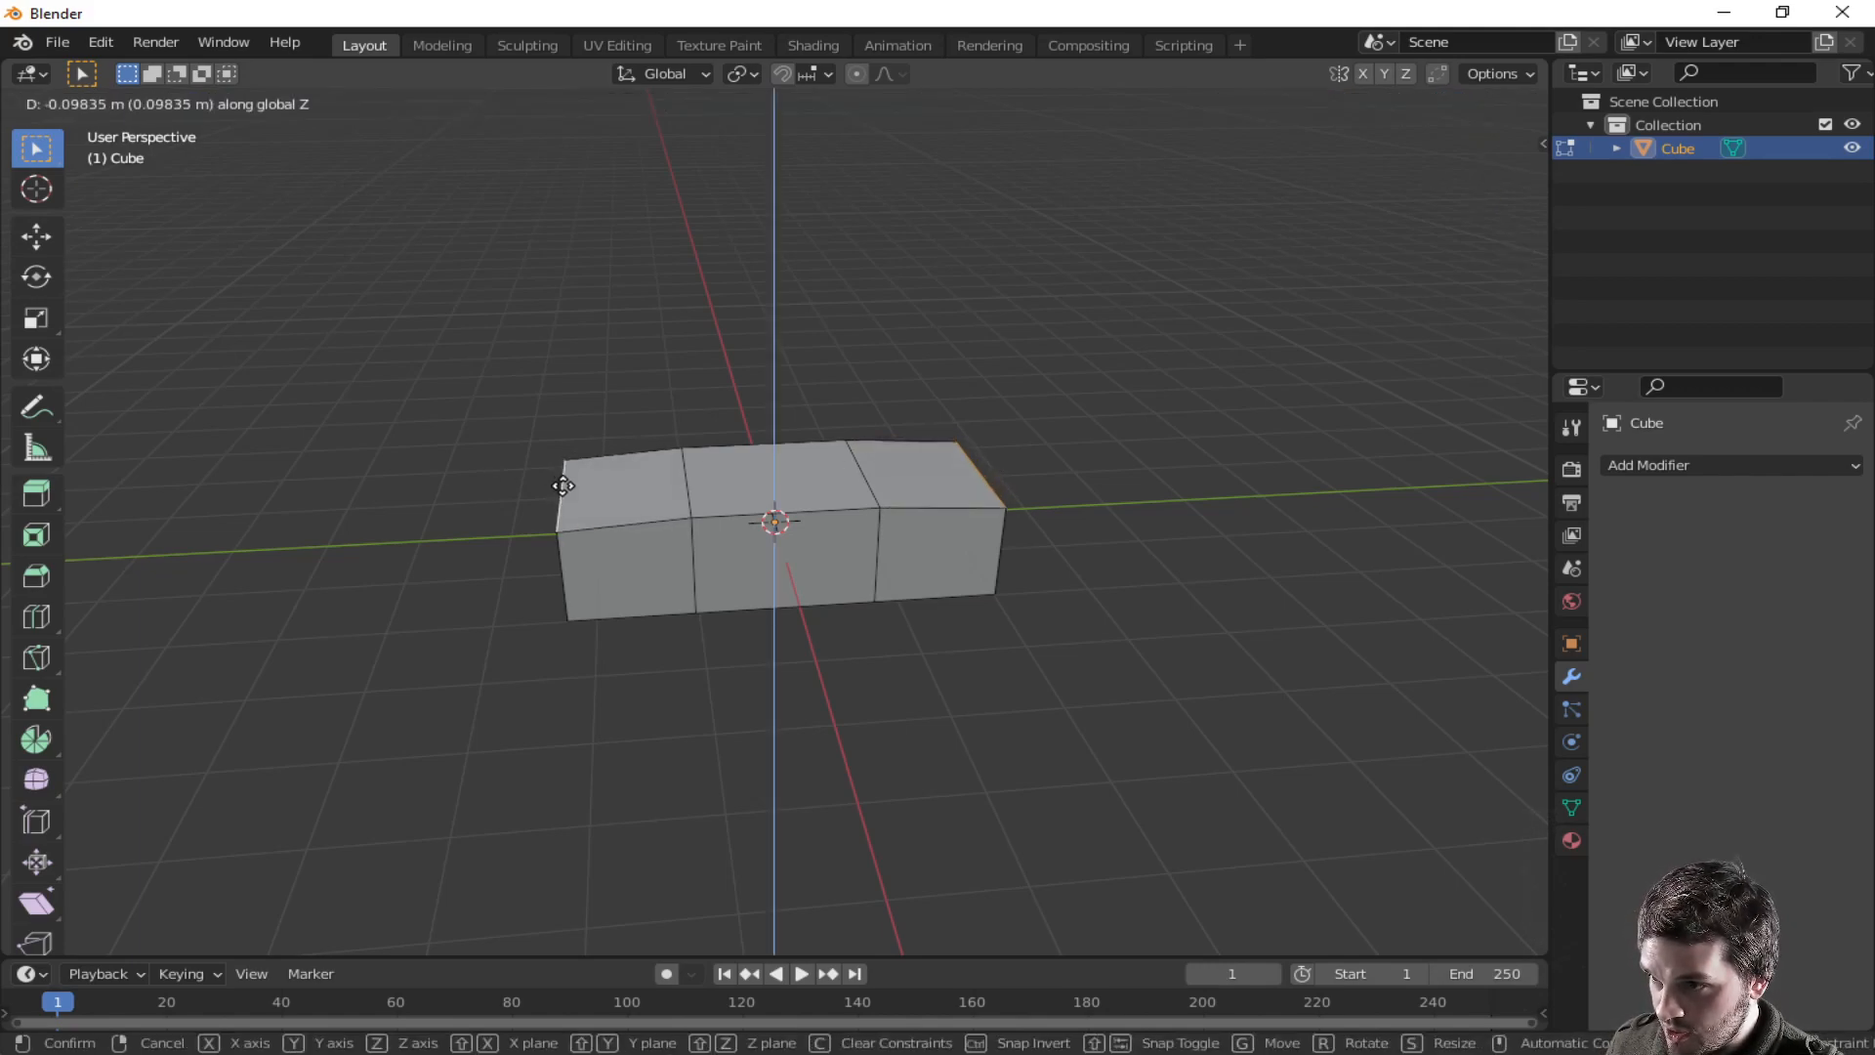
{"action": "left_click", "coordinate": [562, 488]}
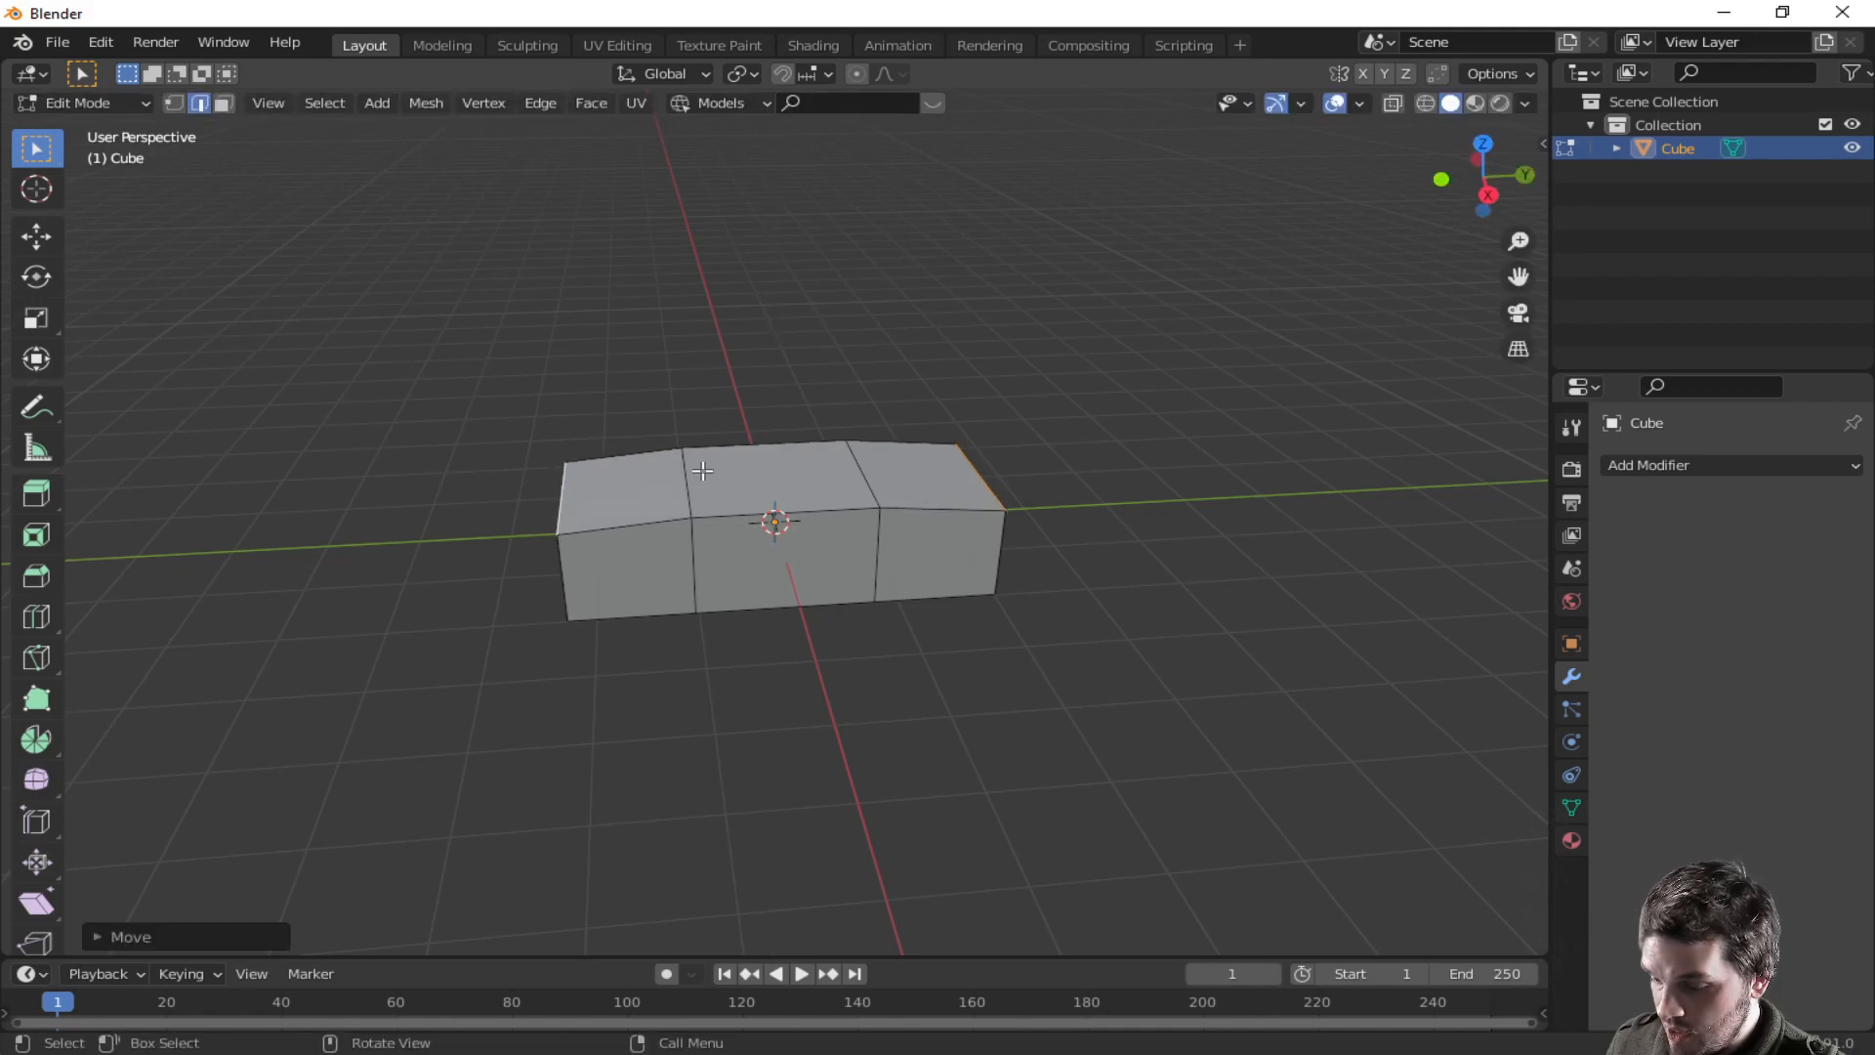
- Select the middle top face and extrude it upward to form the cabin
{"action": "left_click", "coordinate": [756, 489]}
{"action": "key", "text": "3"}
{"action": "left_click", "coordinate": [756, 488]}
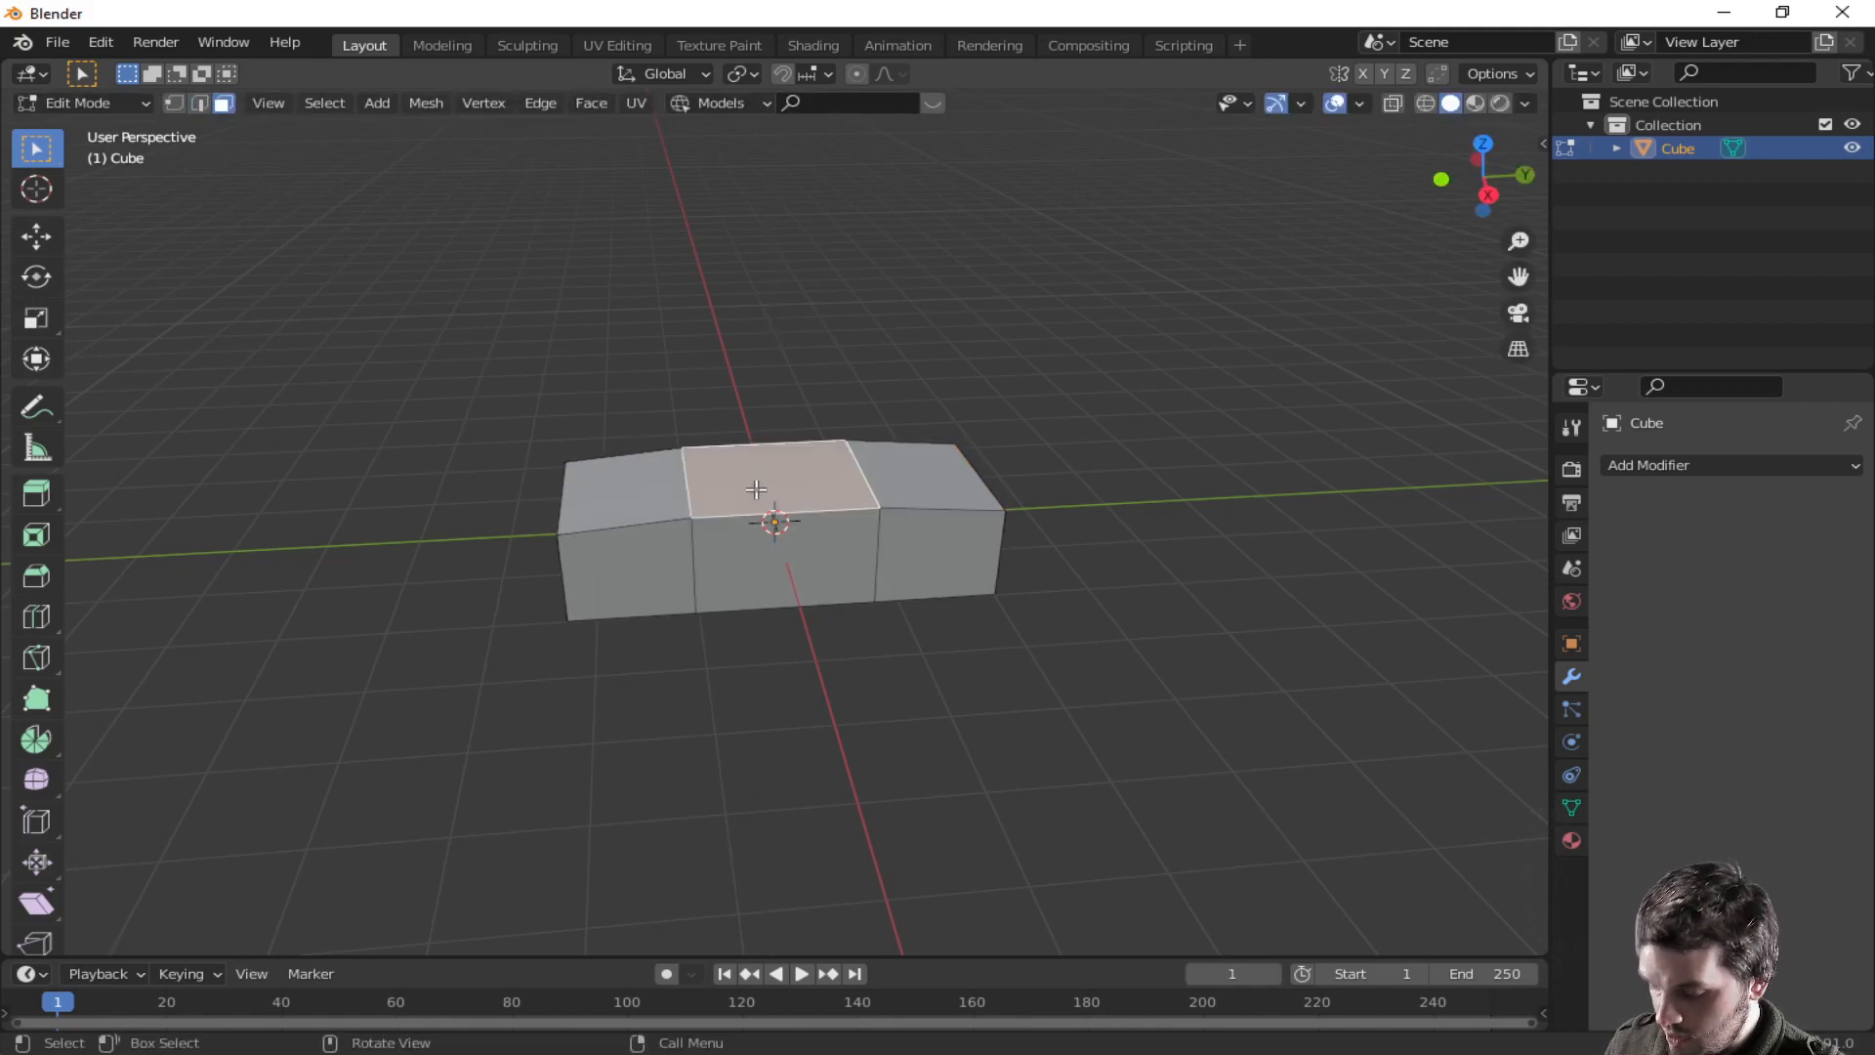
{"action": "key", "text": "e"}
{"action": "left_click", "coordinate": [750, 380]}
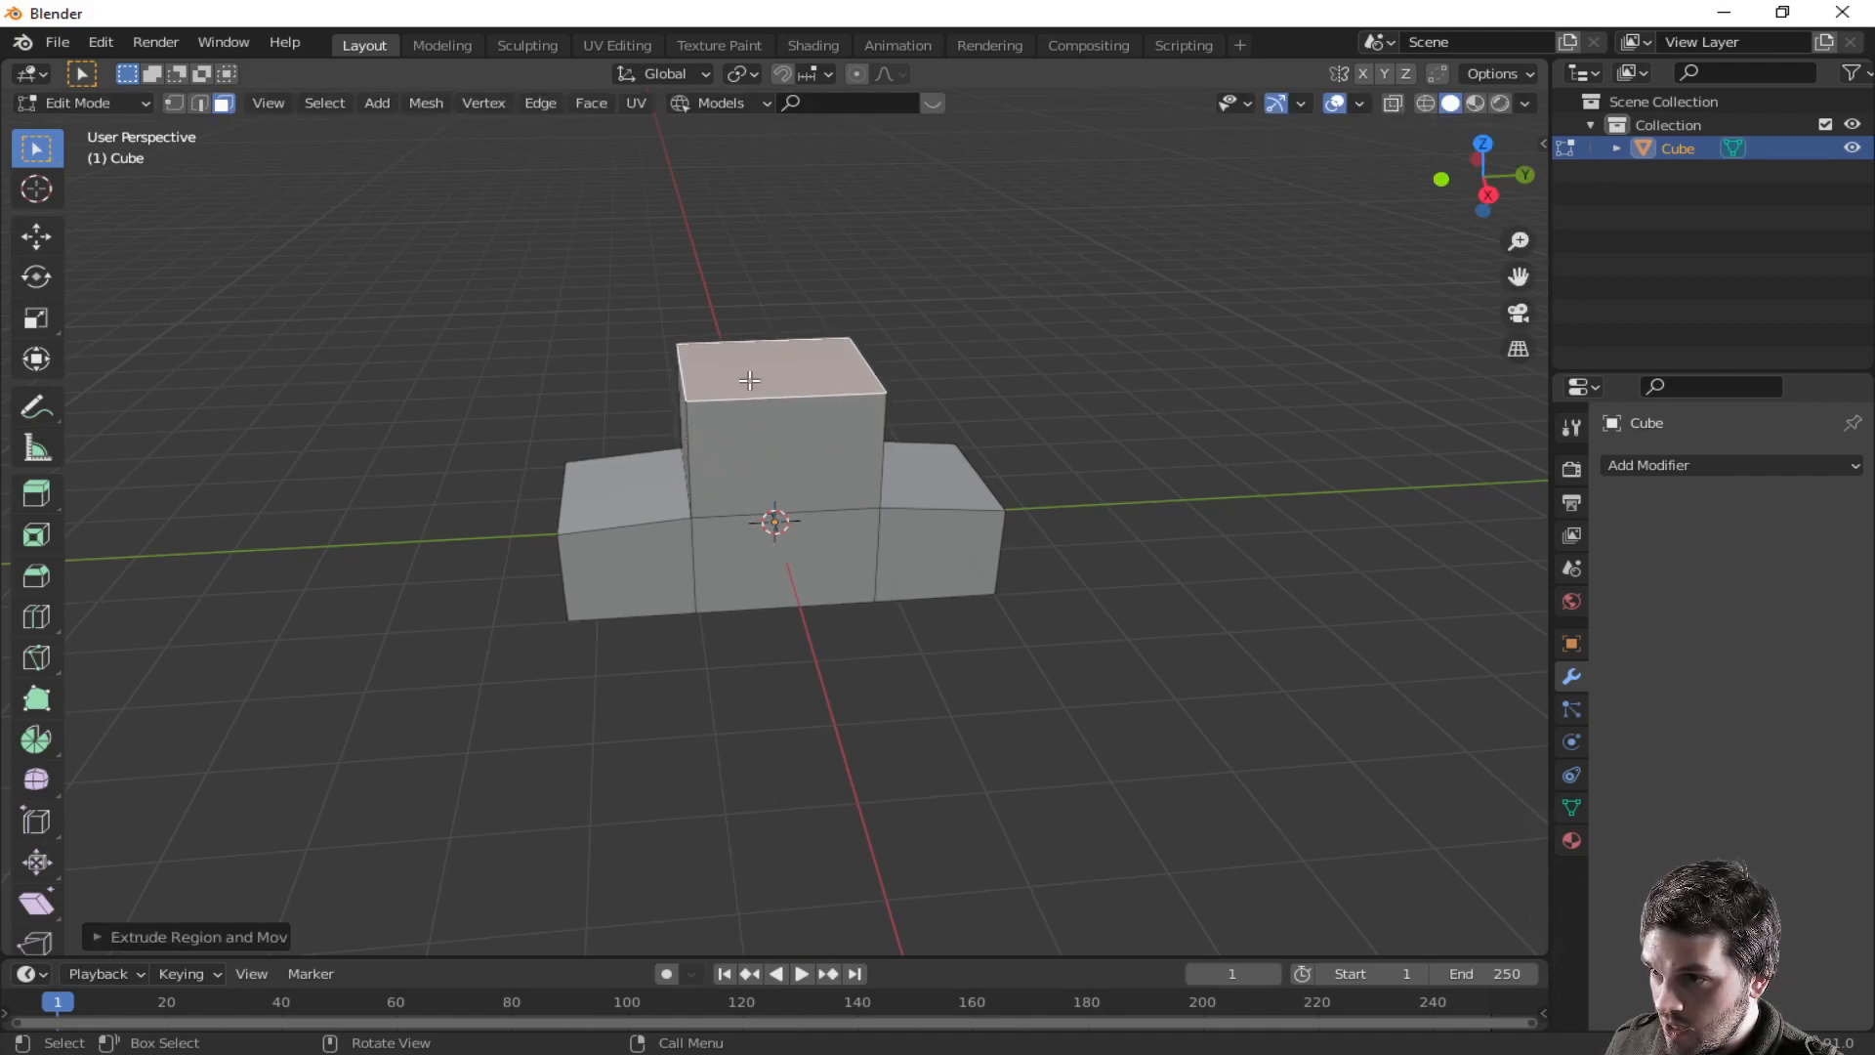
- Scale the cabin's top face along Y to about 0.87 to taper it
{"action": "key", "text": "s"}
{"action": "key", "text": "y"}
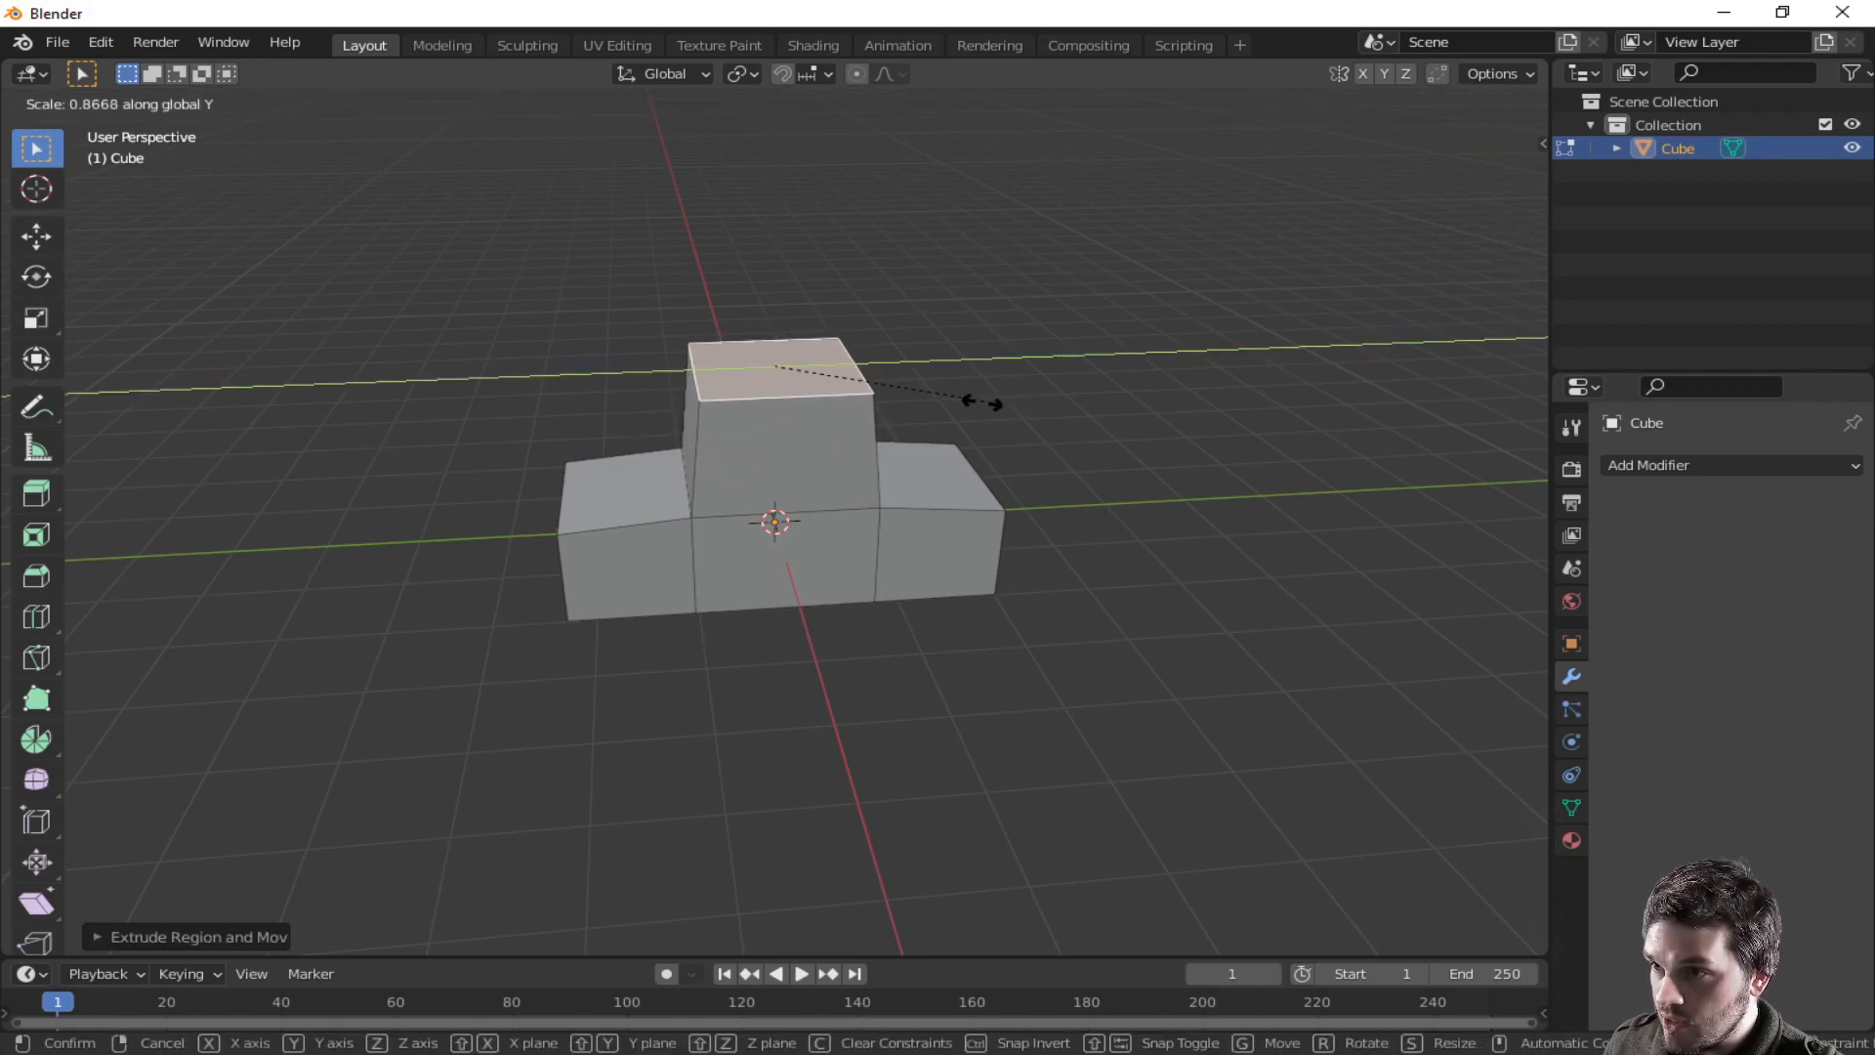
{"action": "left_click", "coordinate": [913, 410]}
- Leave Edit Mode and add a cylinder mesh to the scene
{"action": "middle_click_drag", "start_coordinate": [912, 410], "coordinate": [749, 356]}
{"action": "middle_click_drag", "start_coordinate": [987, 573], "coordinate": [974, 636]}
{"action": "scroll", "coordinate": [1014, 603], "scroll_direction": "up", "scroll_amount": 2}
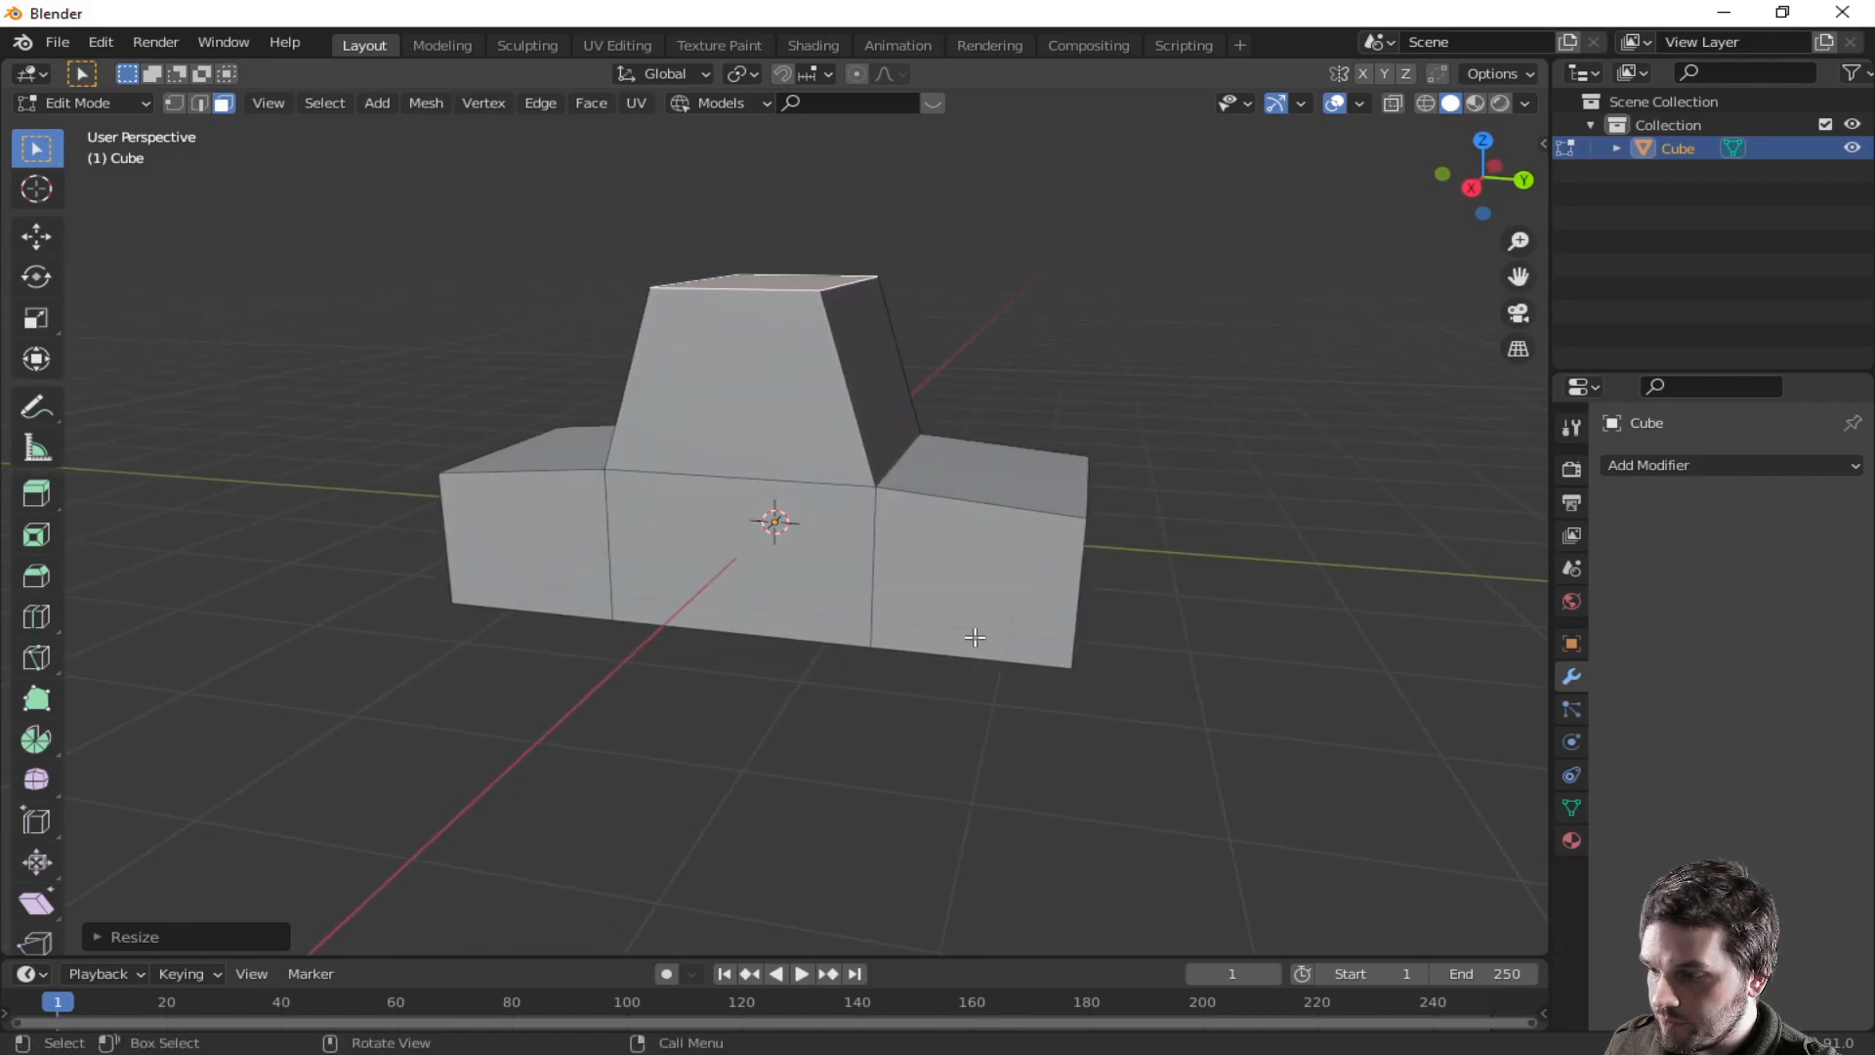
{"action": "middle_click_drag", "start_coordinate": [1118, 677], "coordinate": [990, 628]}
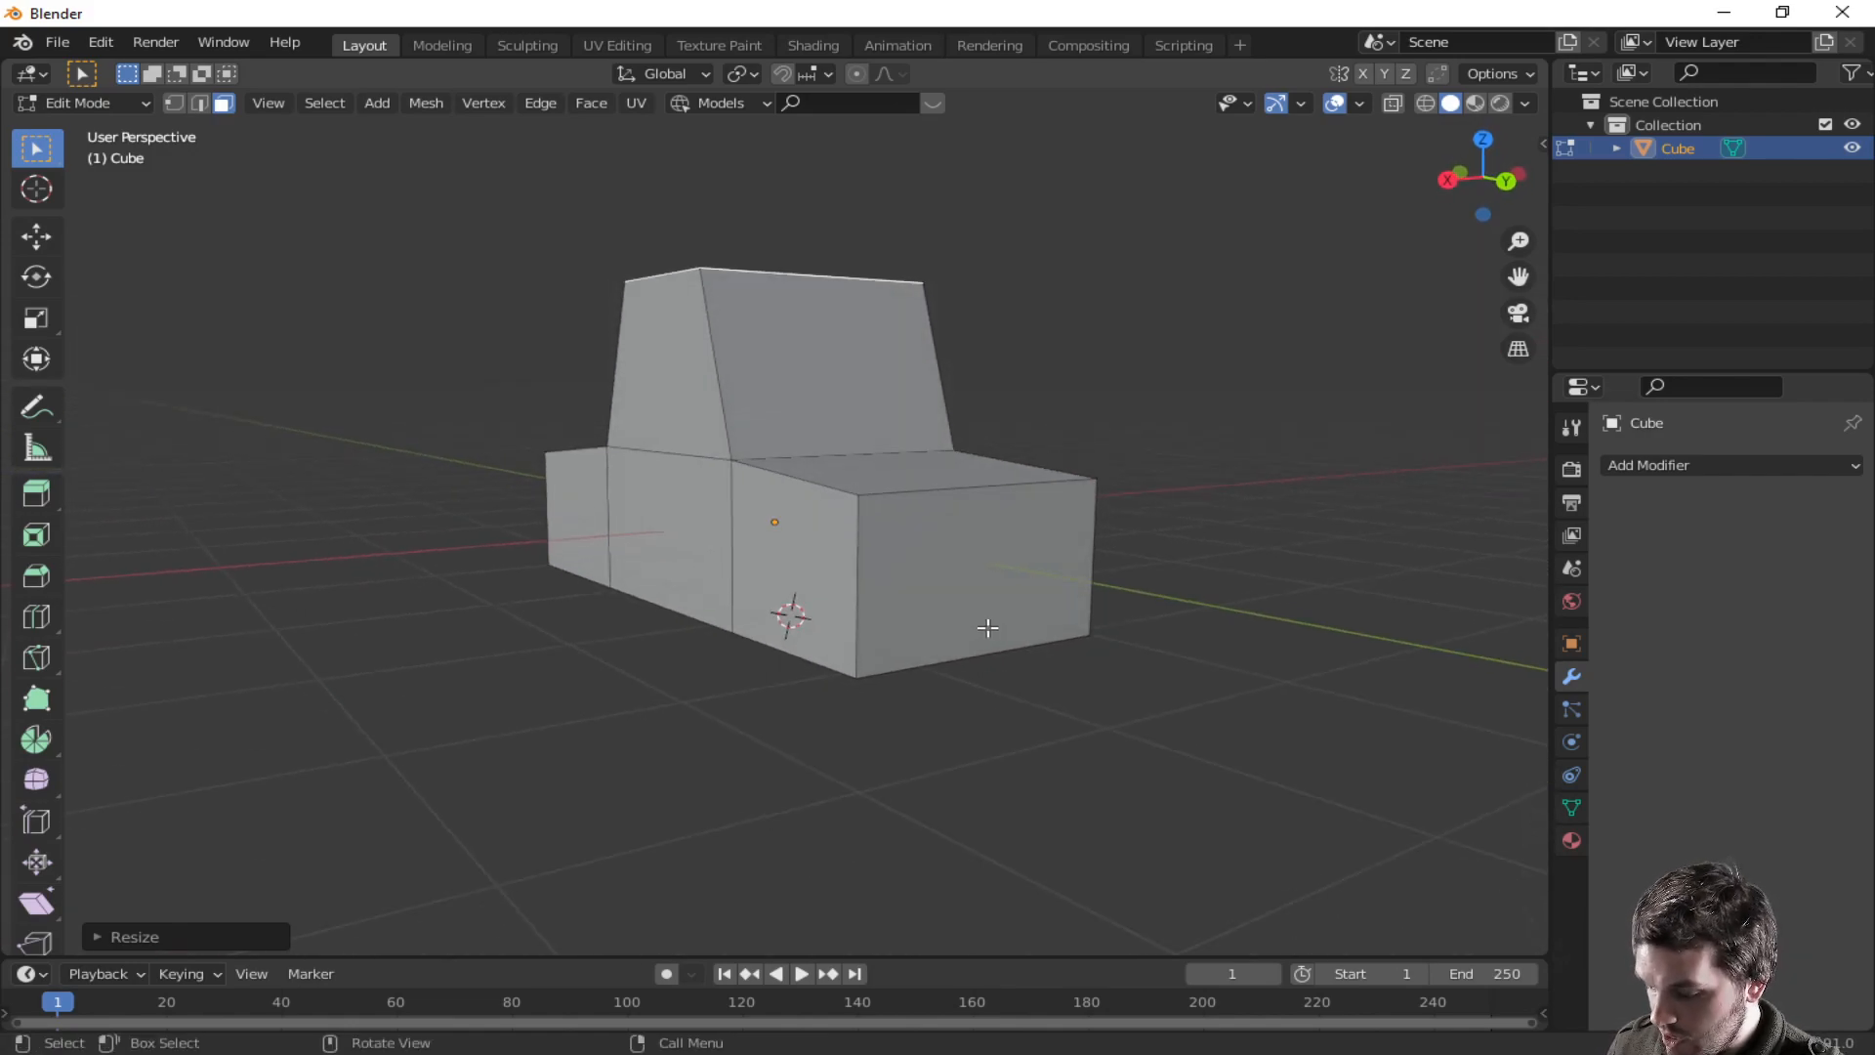
{"action": "key", "text": "Tab"}
{"action": "key", "text": "shift+a"}
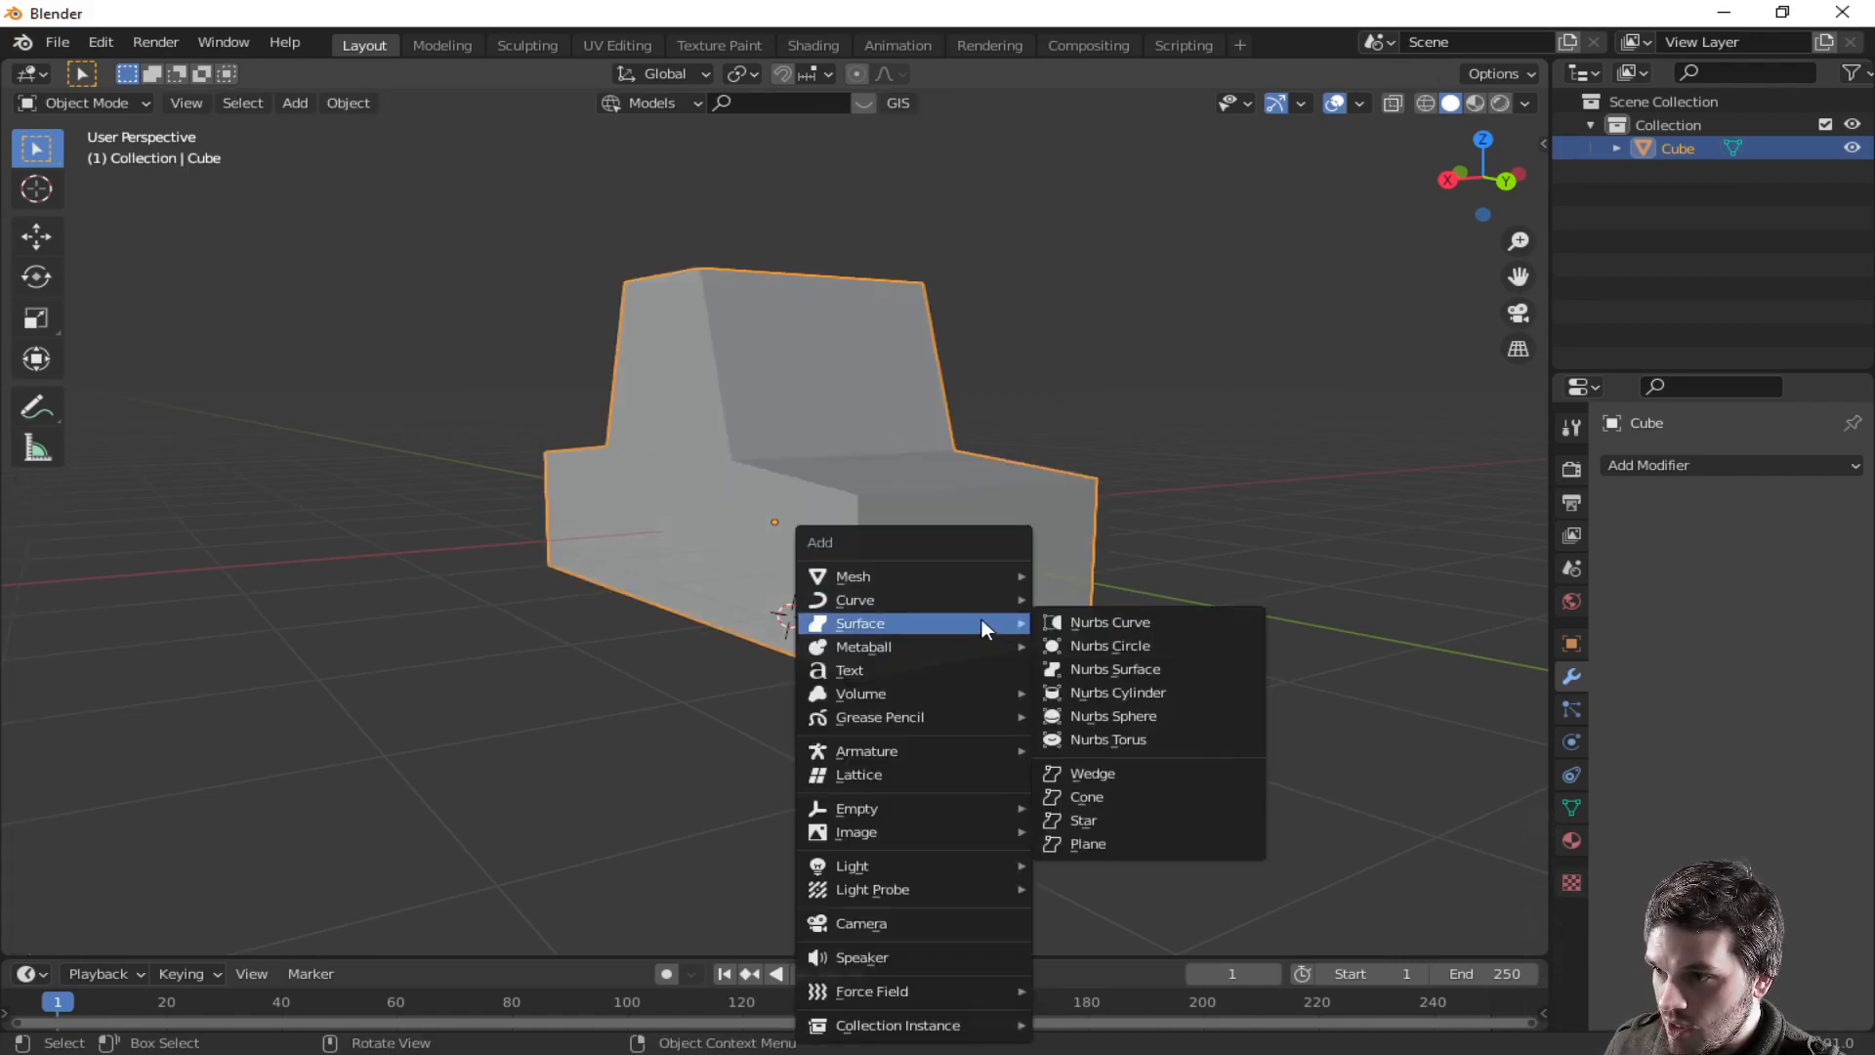
{"action": "mouse_move", "coordinate": [975, 575]}
{"action": "mouse_move", "coordinate": [1133, 34]}
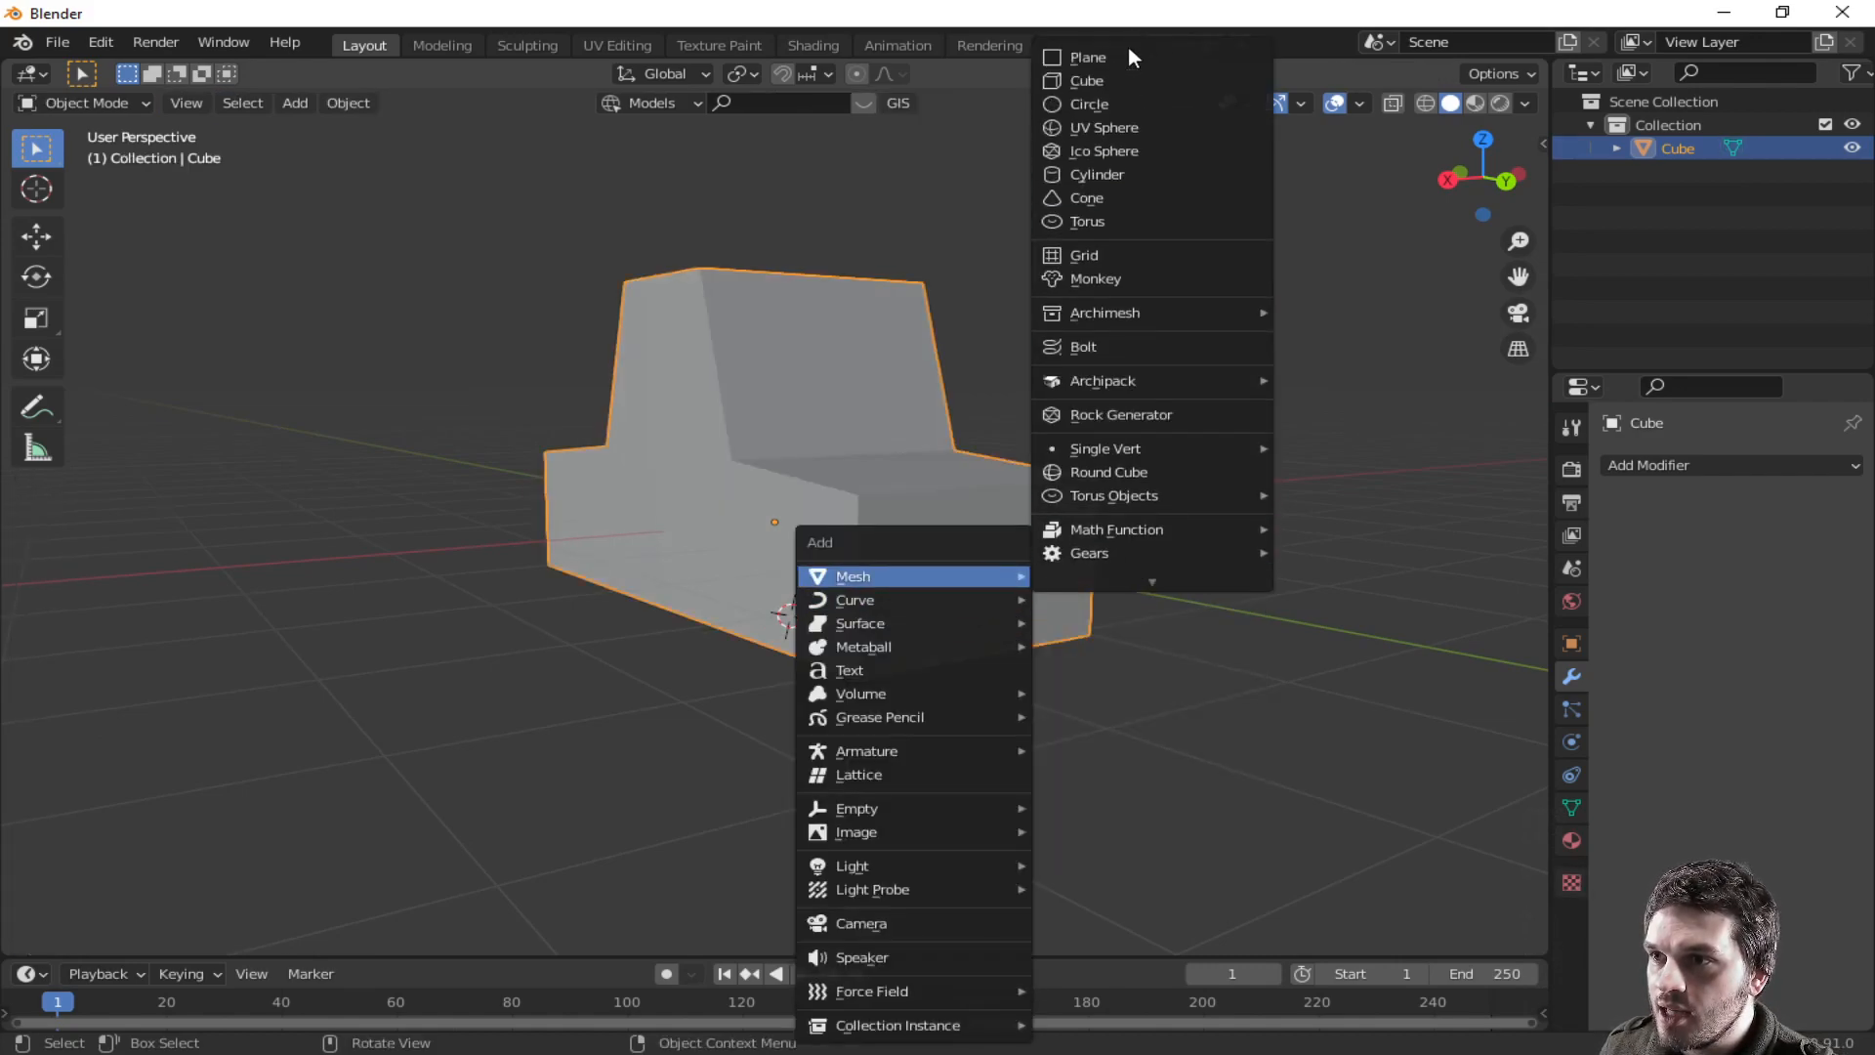
{"action": "left_click", "coordinate": [1109, 172]}
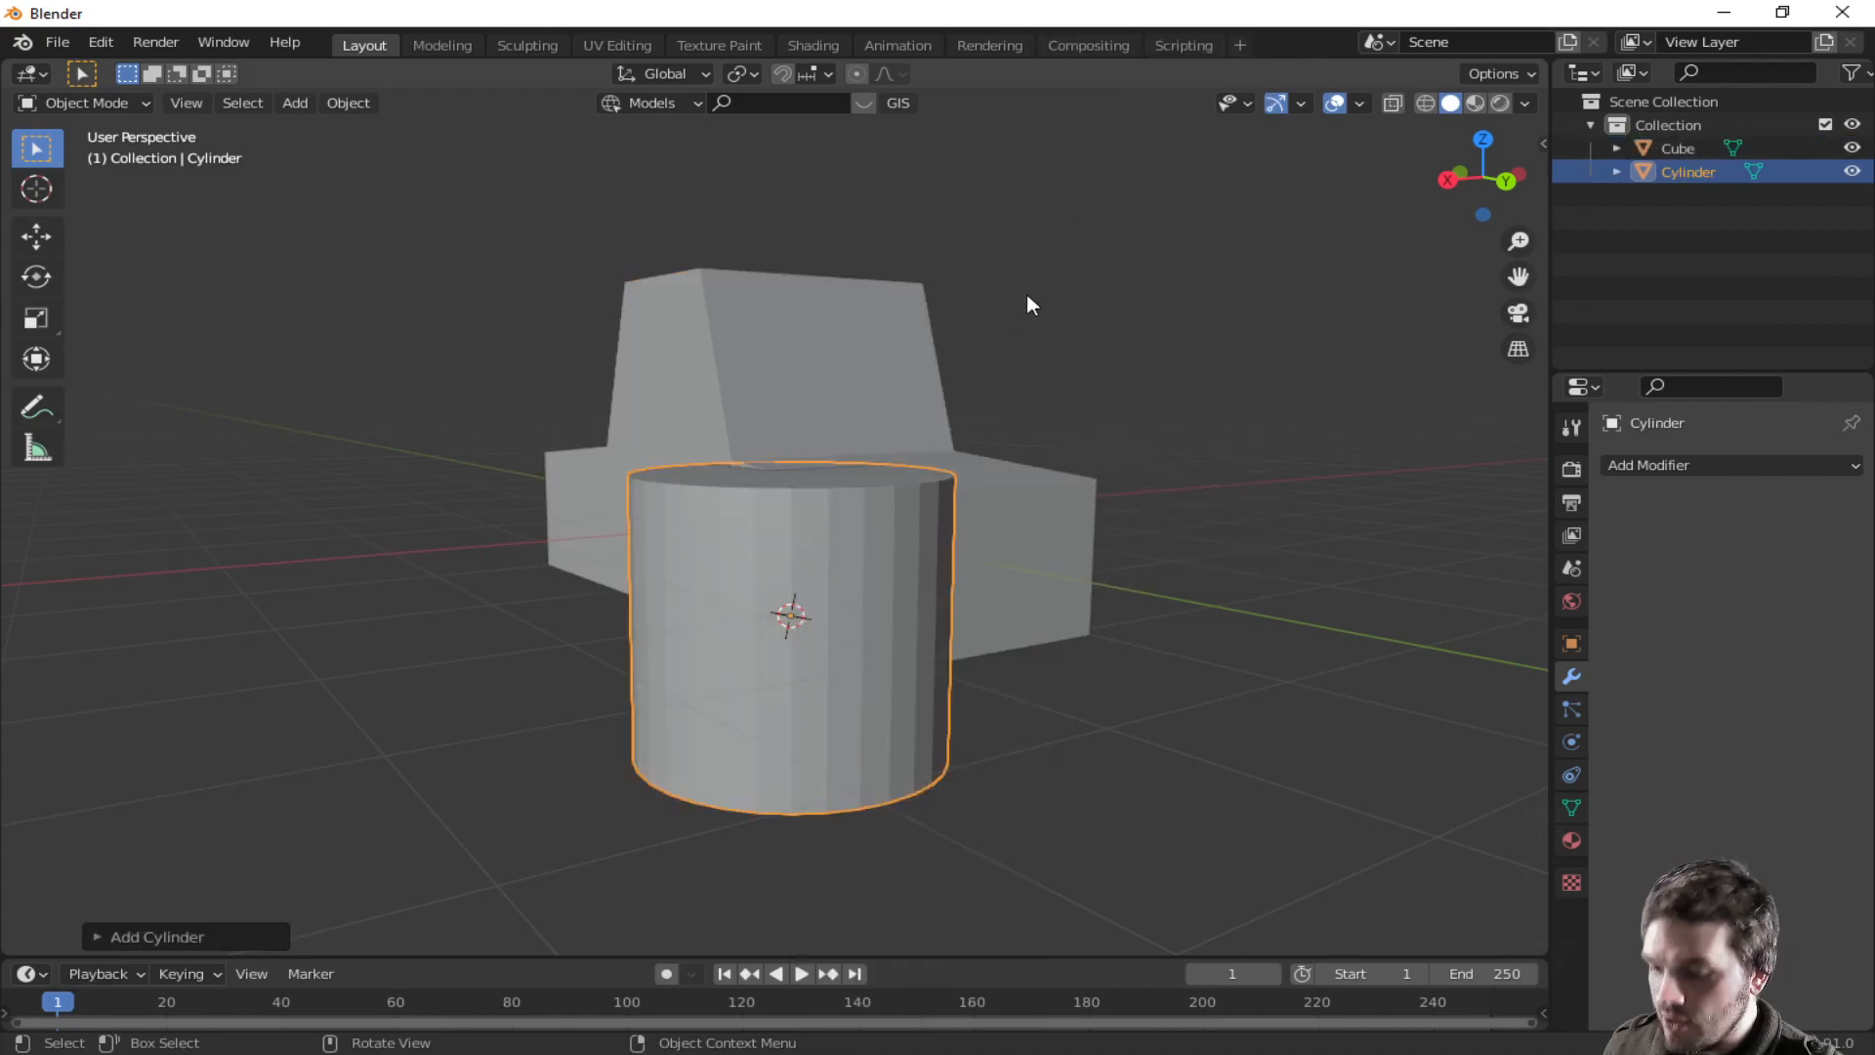
- Rotate the cylinder 90° about the Y axis so it stands like a wheel
{"action": "key", "text": "r"}
{"action": "key", "text": "9"}
{"action": "key", "text": "0"}
{"action": "key", "text": "x"}
{"action": "key", "text": "z"}
{"action": "key", "text": "x"}
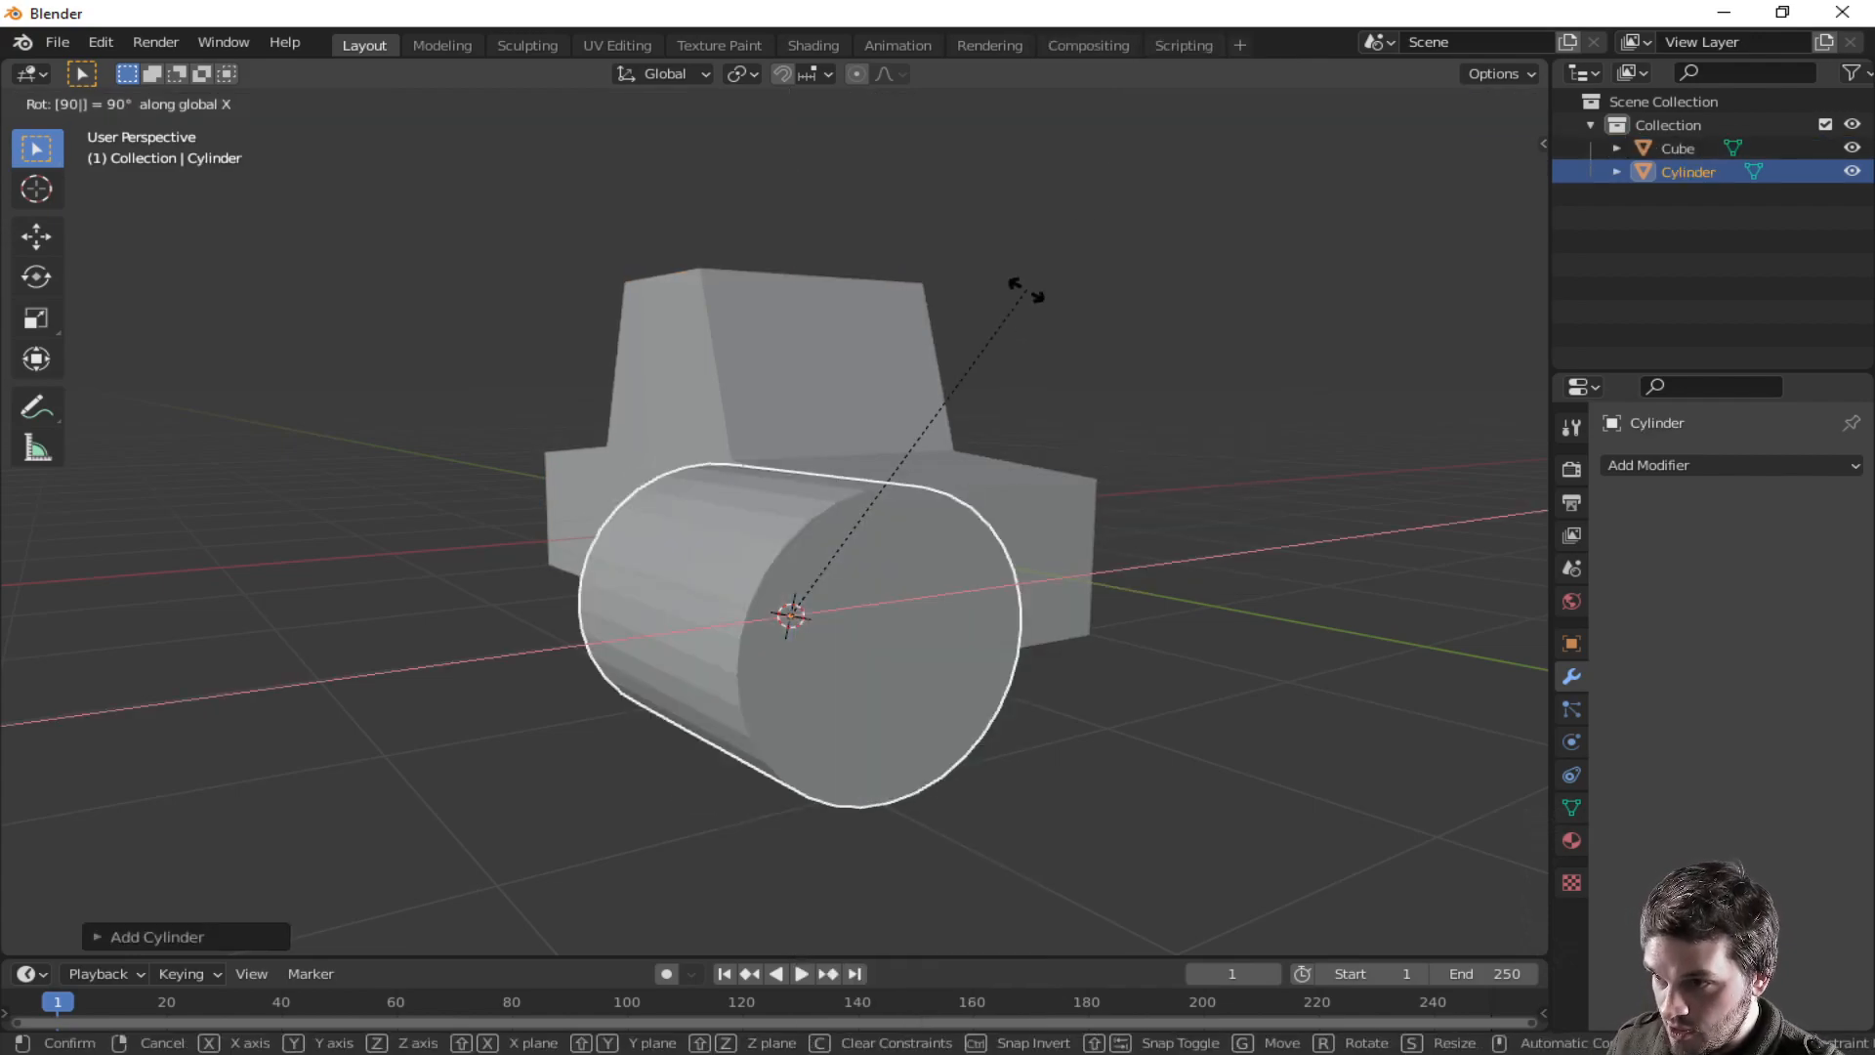
{"action": "key", "text": "y"}
{"action": "key", "text": "Return"}
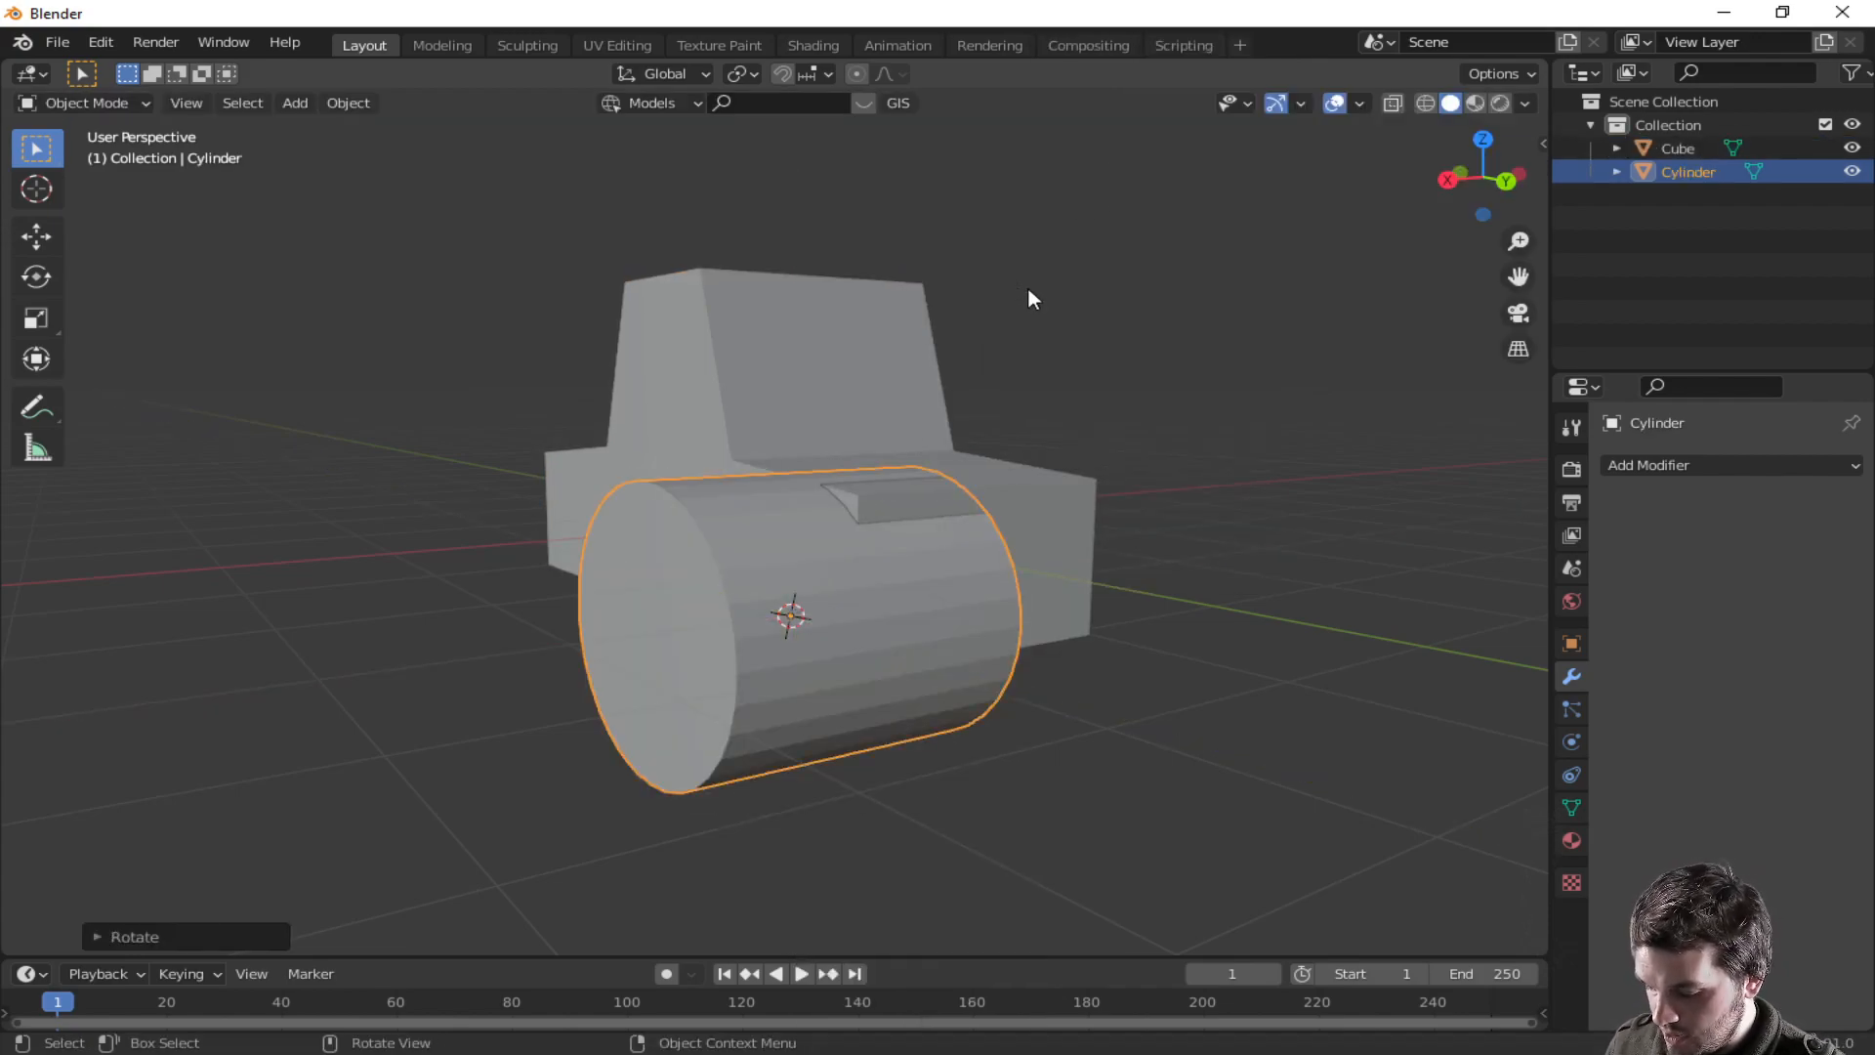
- Scale the cylinder to about 0.74 along X, then uniformly to about 0.61 to wheel size
{"action": "key", "text": "s"}
{"action": "key", "text": "x"}
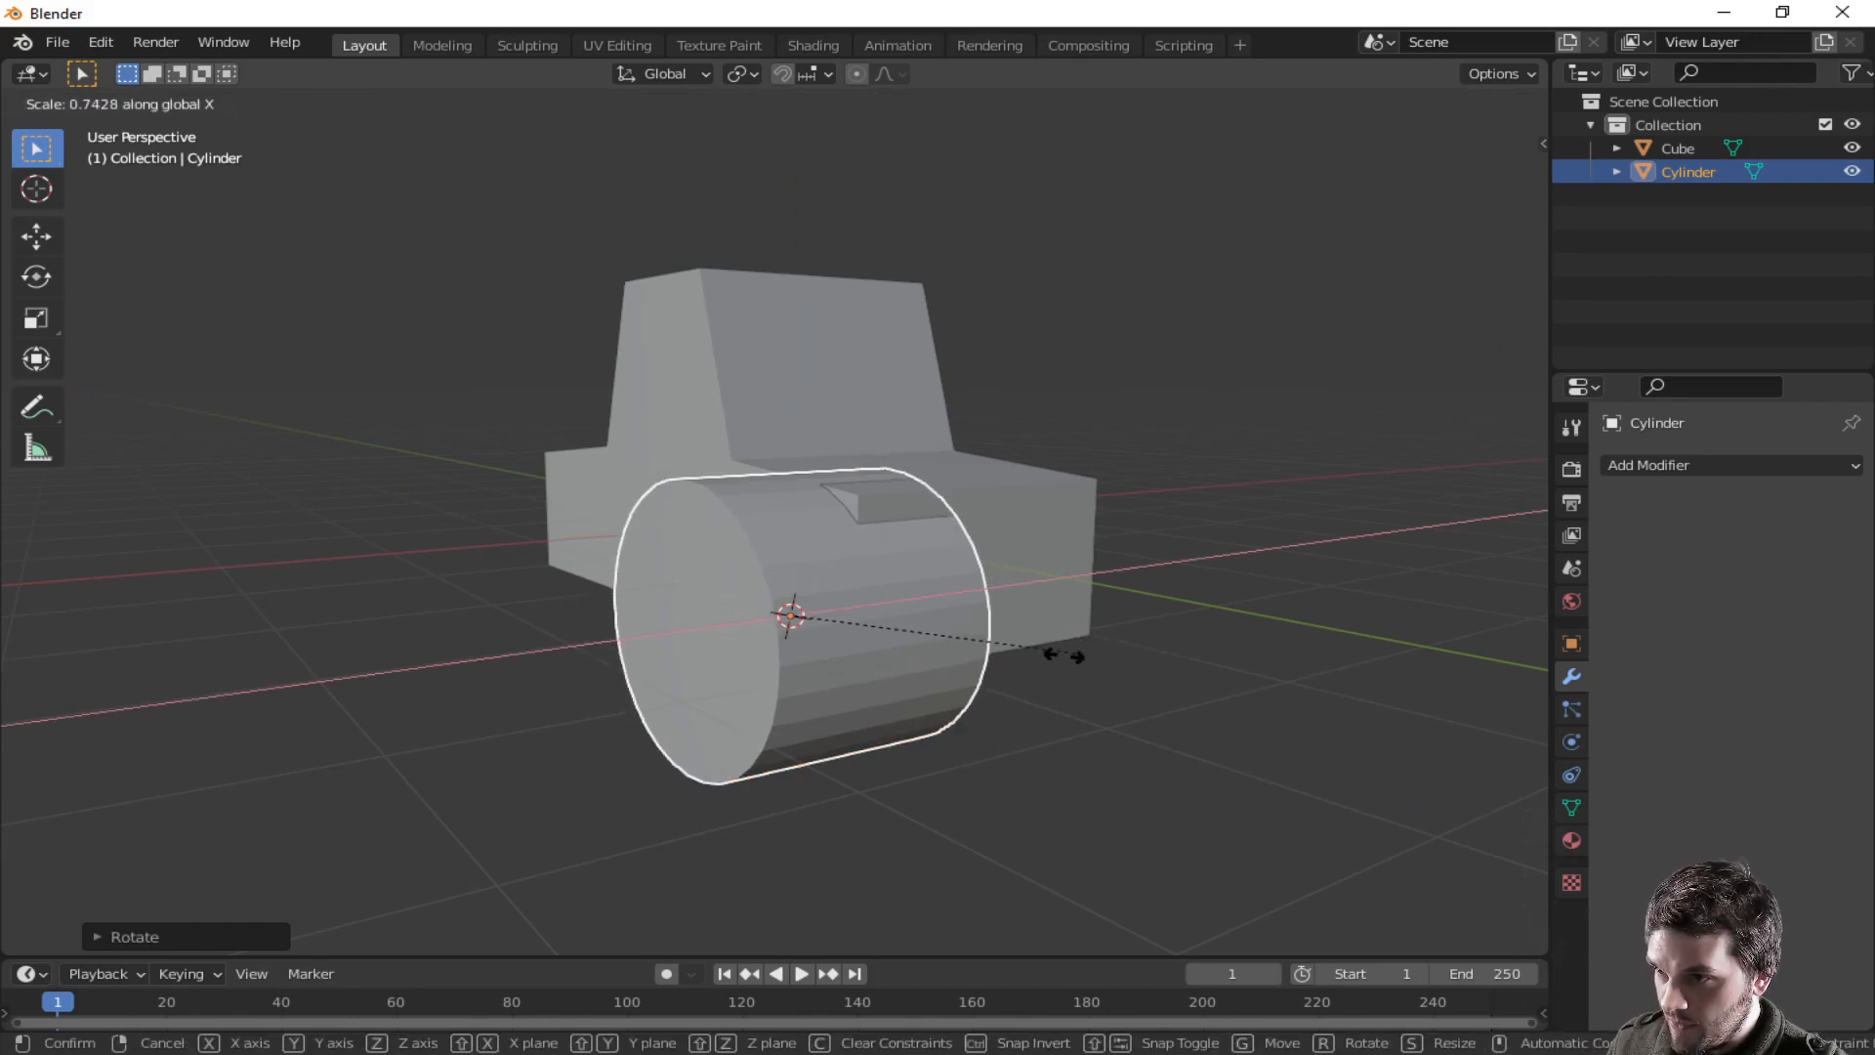
{"action": "left_click", "coordinate": [1010, 664]}
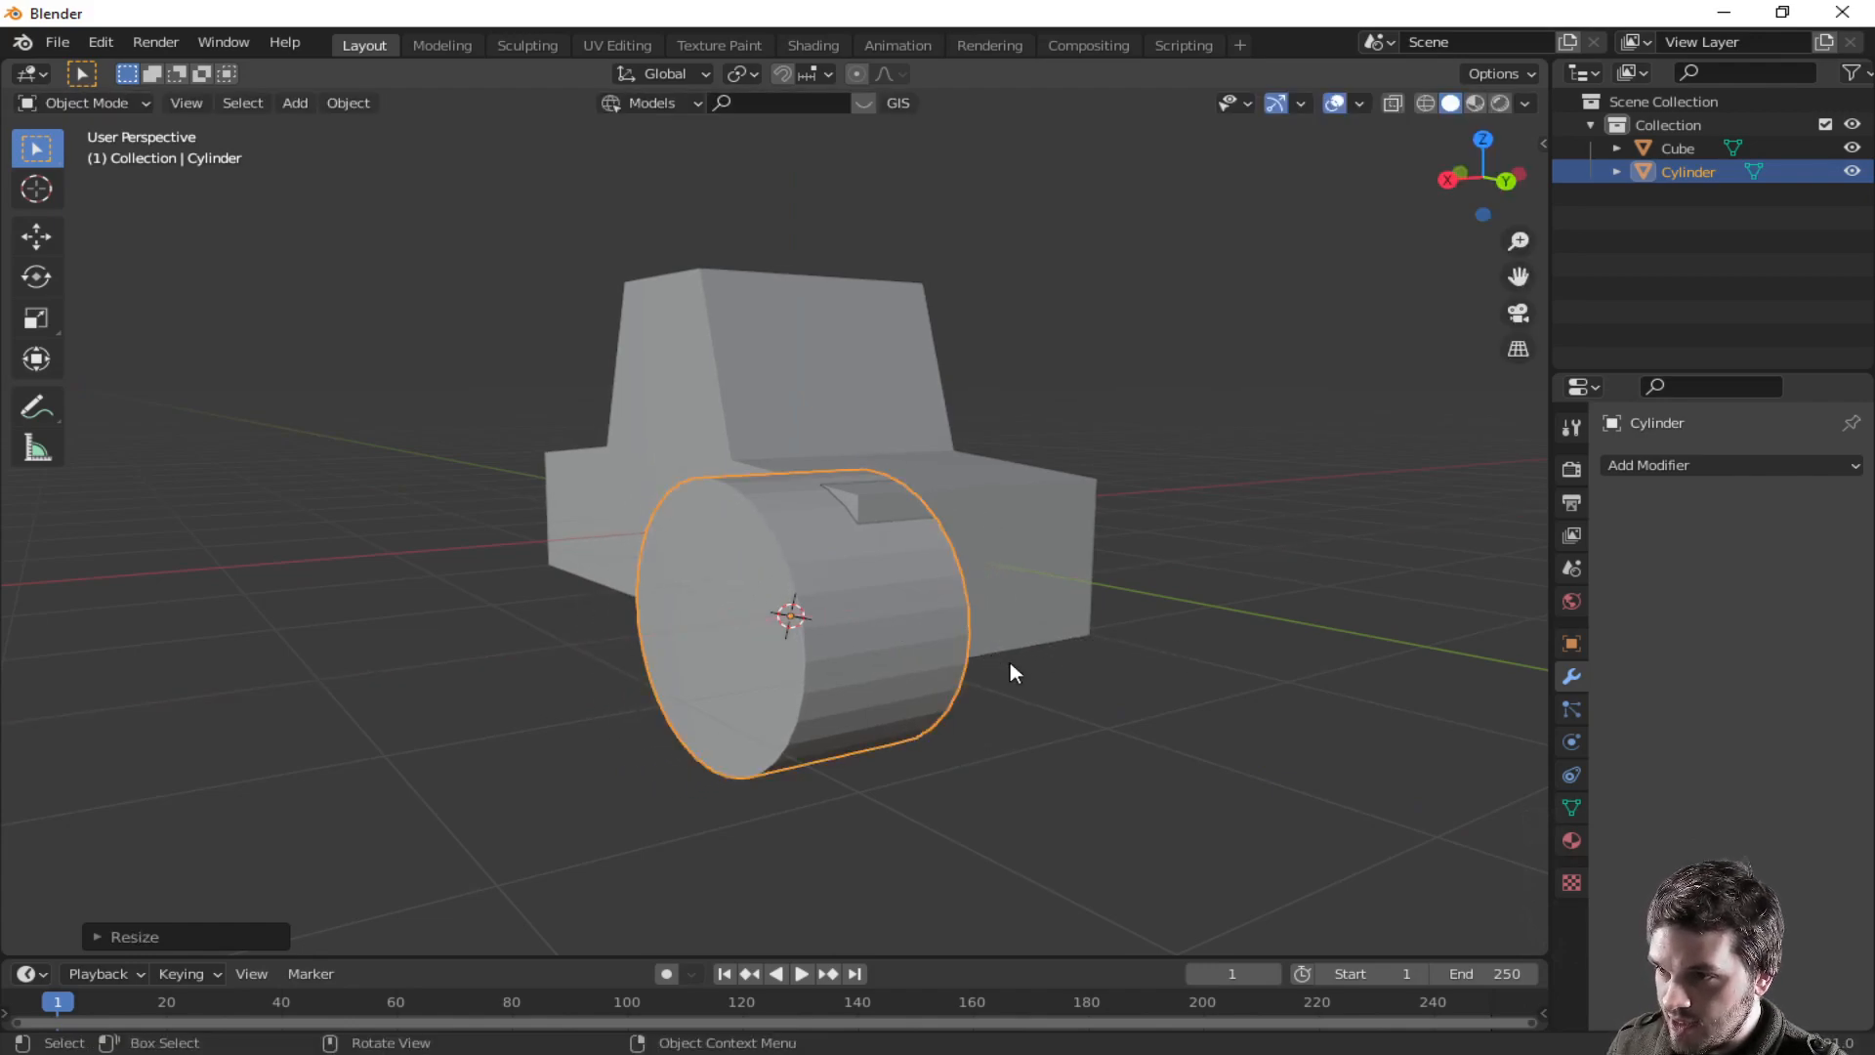
{"action": "key", "text": "s"}
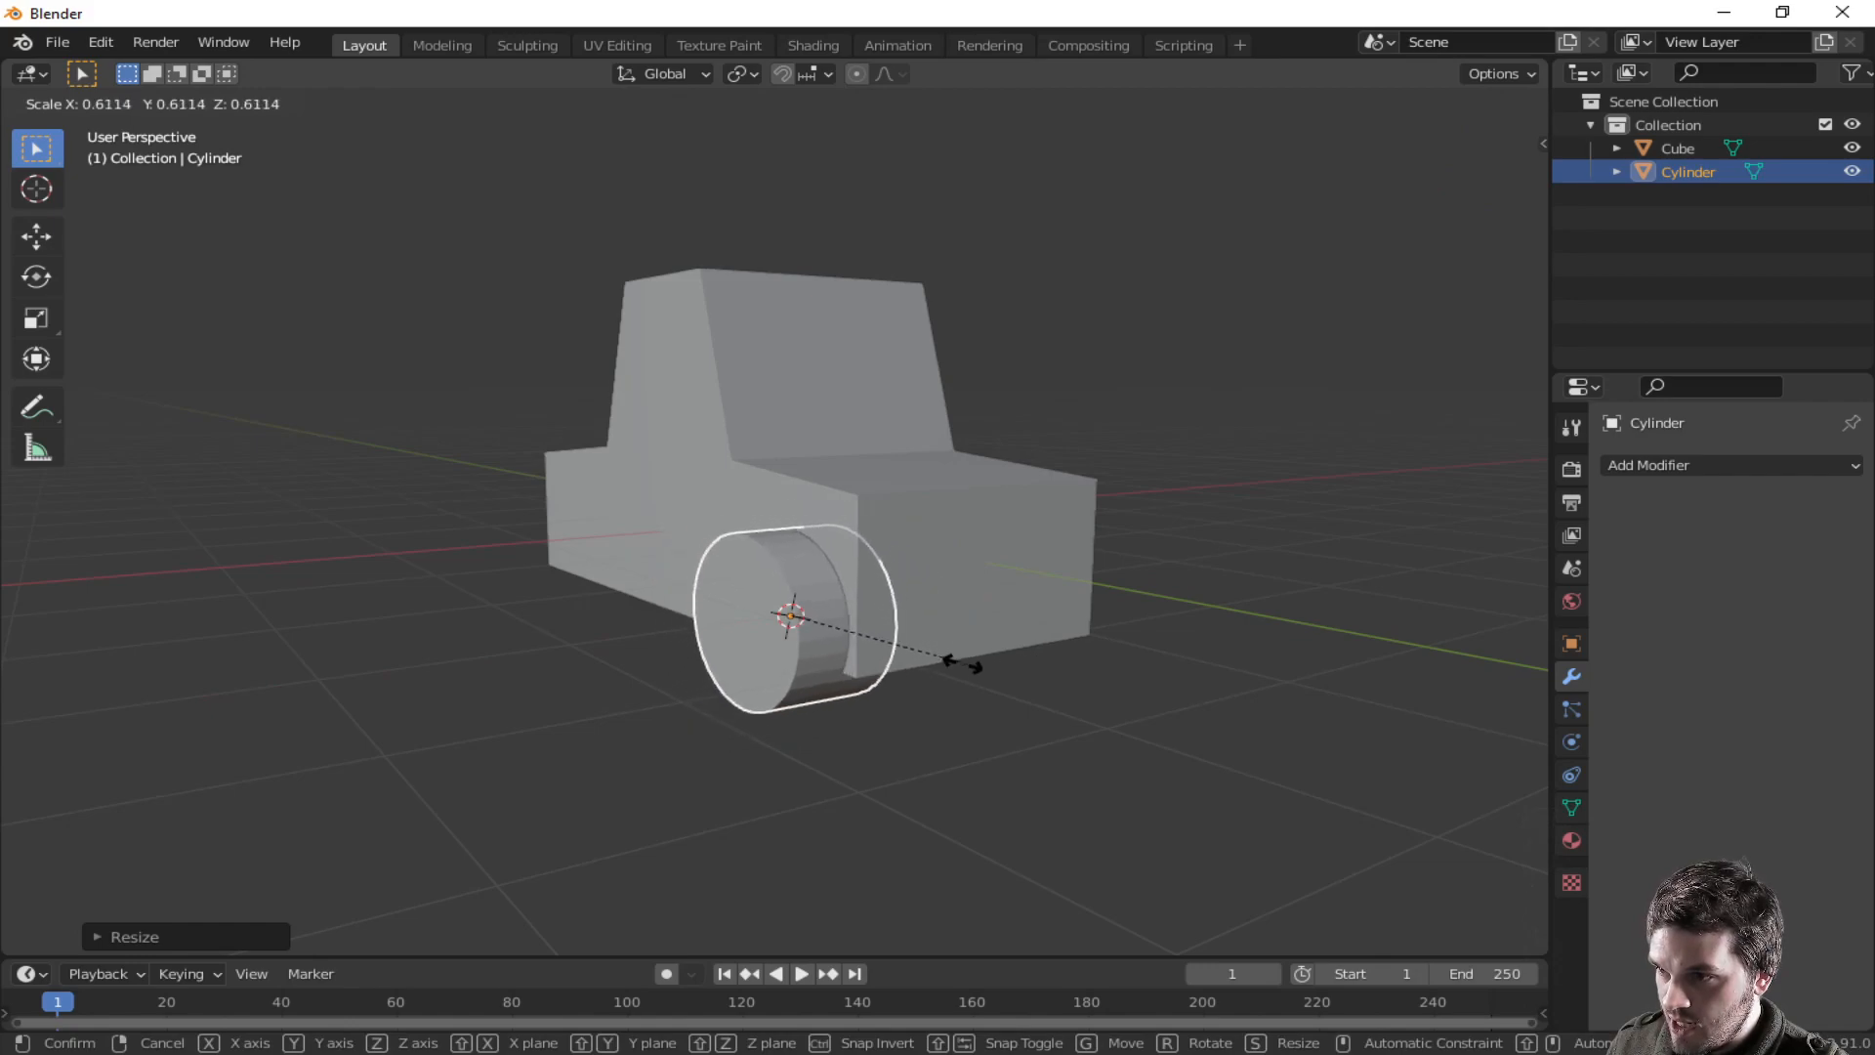
{"action": "left_click", "coordinate": [952, 674]}
- Move the wheel about 0.07 m along Y toward the body's side
{"action": "middle_click_drag", "start_coordinate": [949, 668], "coordinate": [1090, 629]}
{"action": "key", "text": "g"}
{"action": "key", "text": "x"}
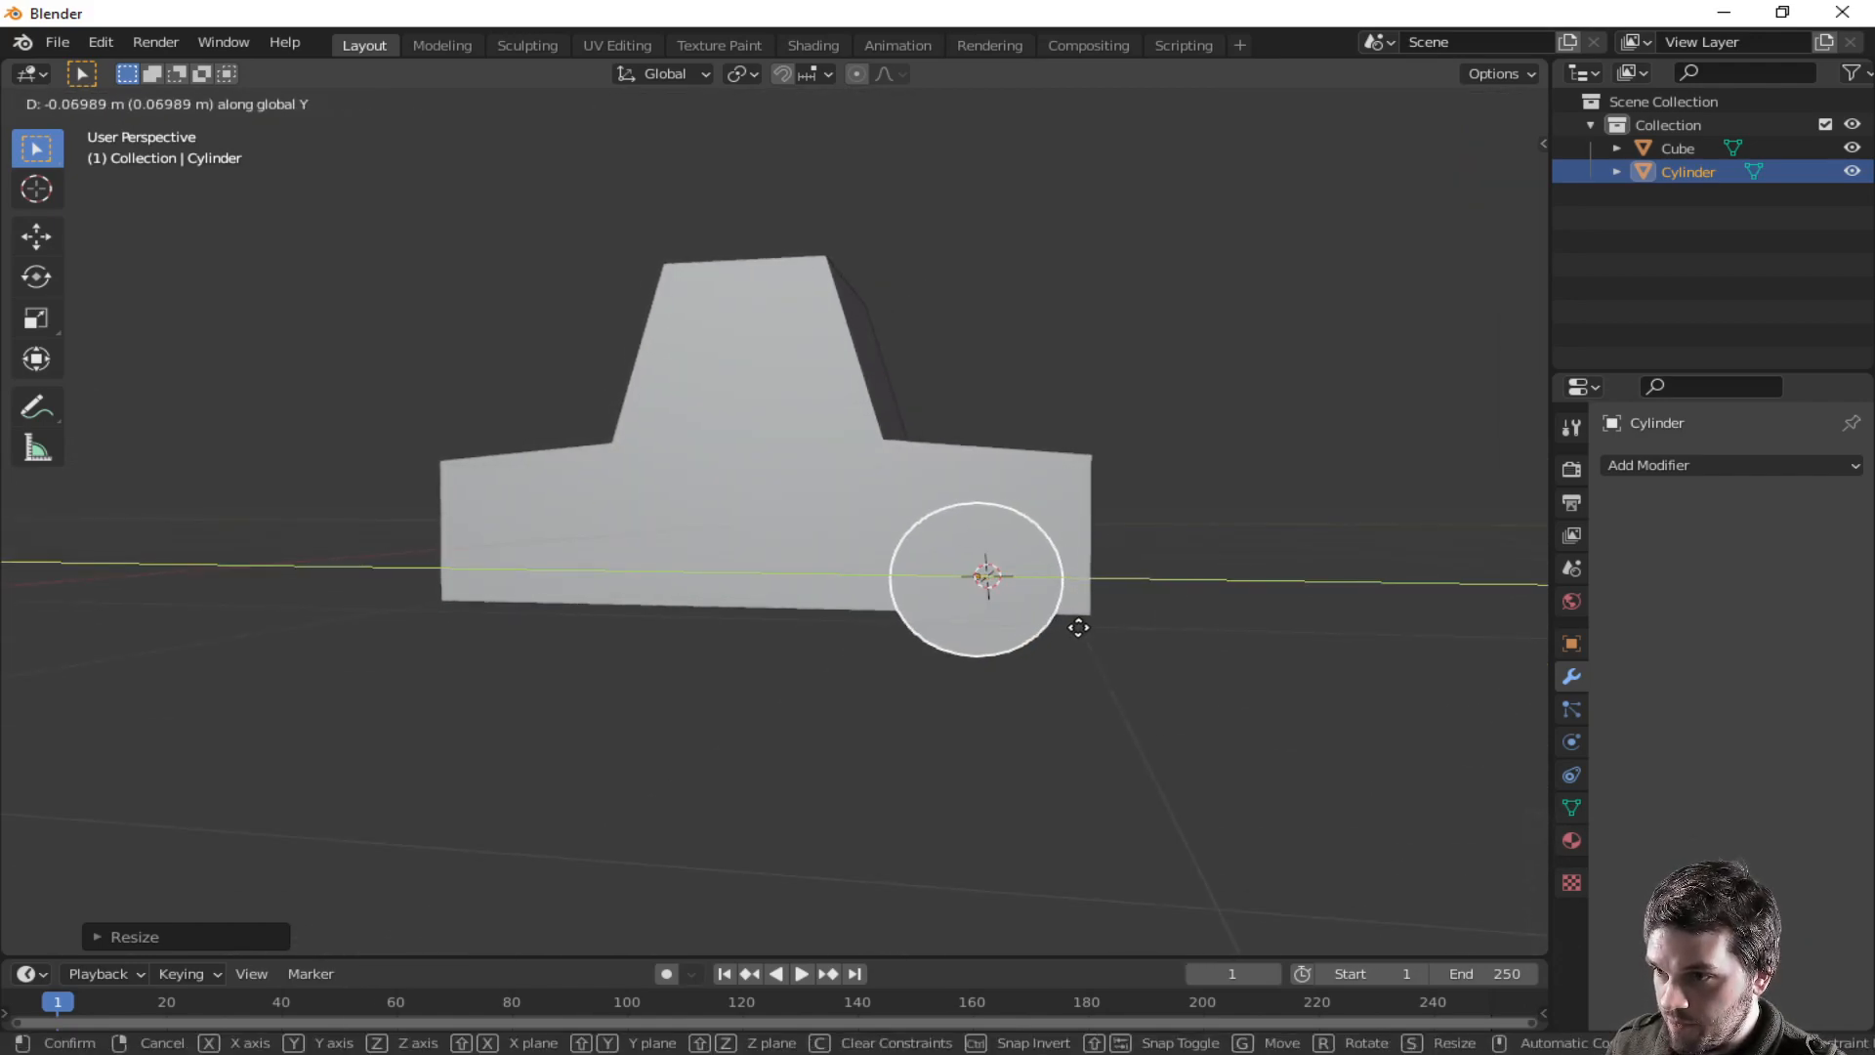
{"action": "left_click", "coordinate": [1074, 635]}
- Move the wheel about 0.085 m along X into the wheel position
{"action": "middle_click_drag", "start_coordinate": [1074, 628], "coordinate": [999, 506]}
{"action": "key", "text": "g"}
{"action": "key", "text": "x"}
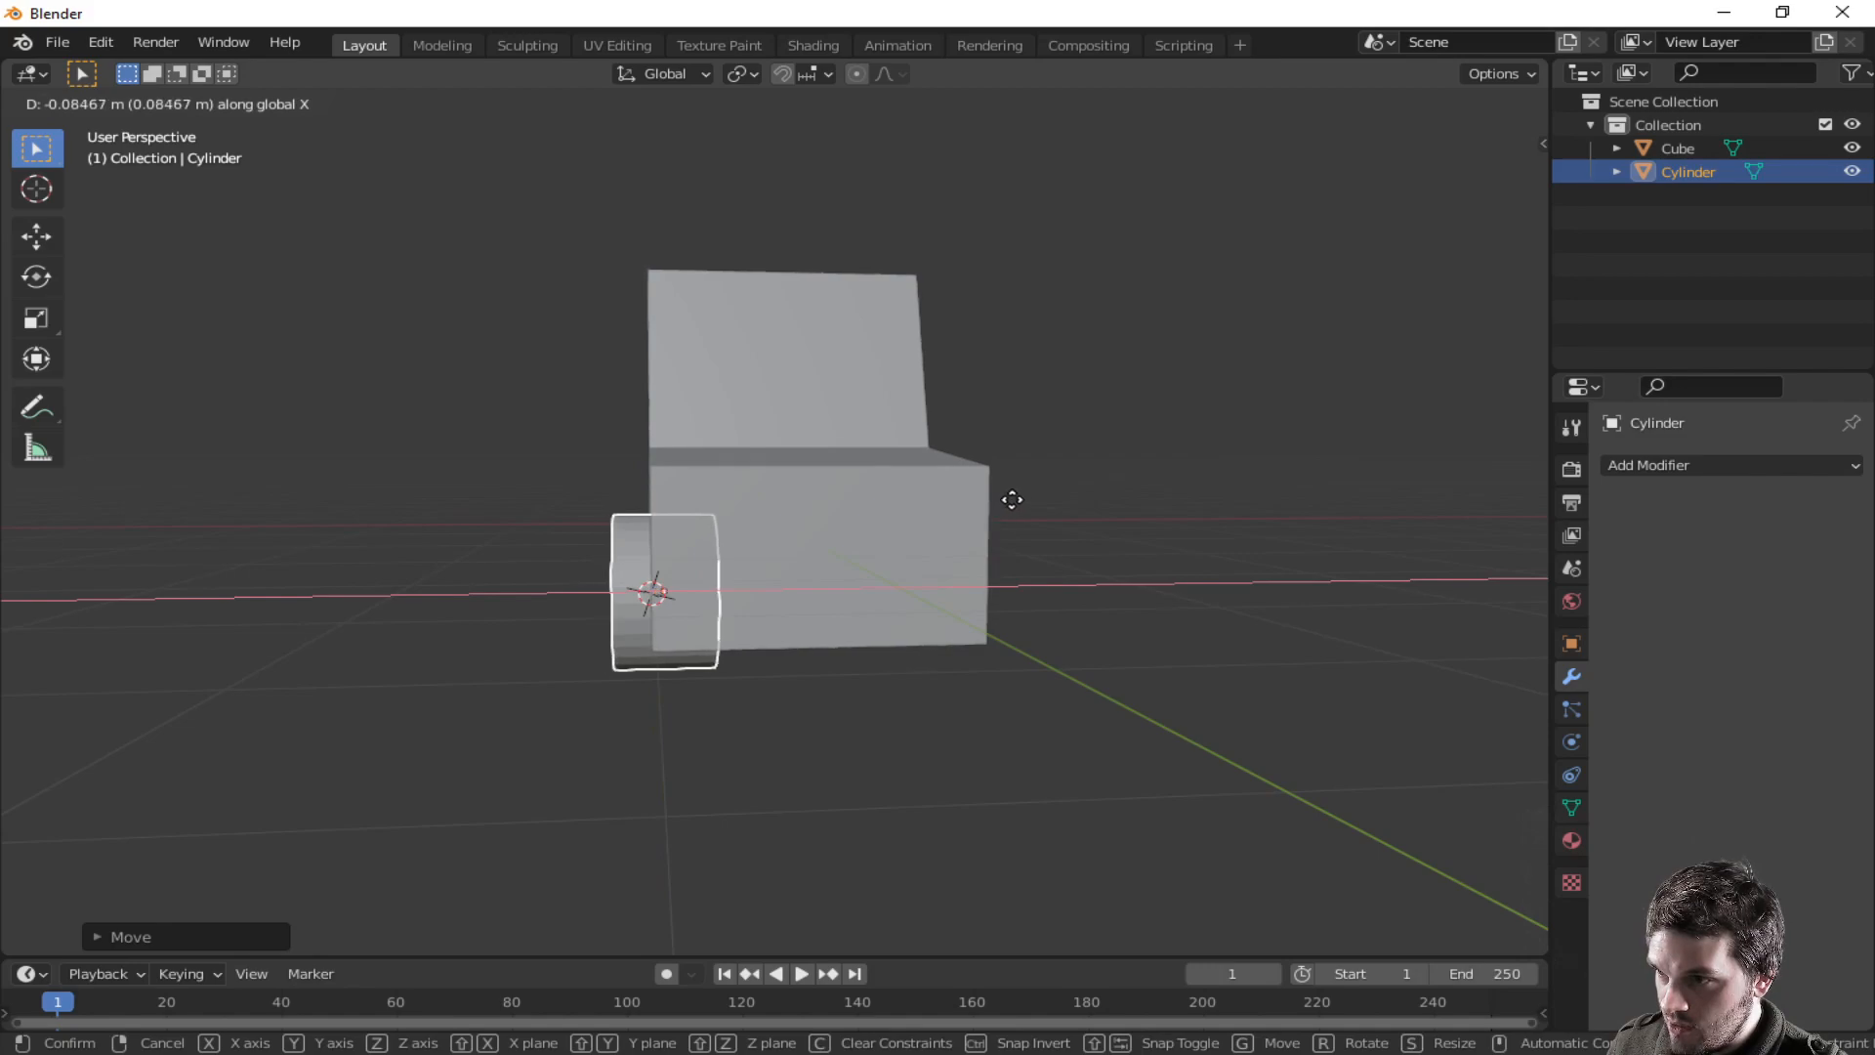
{"action": "left_click", "coordinate": [1013, 499]}
- Apply smooth shading to the wheel
{"action": "middle_click_drag", "start_coordinate": [975, 517], "coordinate": [1122, 514]}
{"action": "scroll", "coordinate": [1010, 607], "scroll_direction": "up", "scroll_amount": 3}
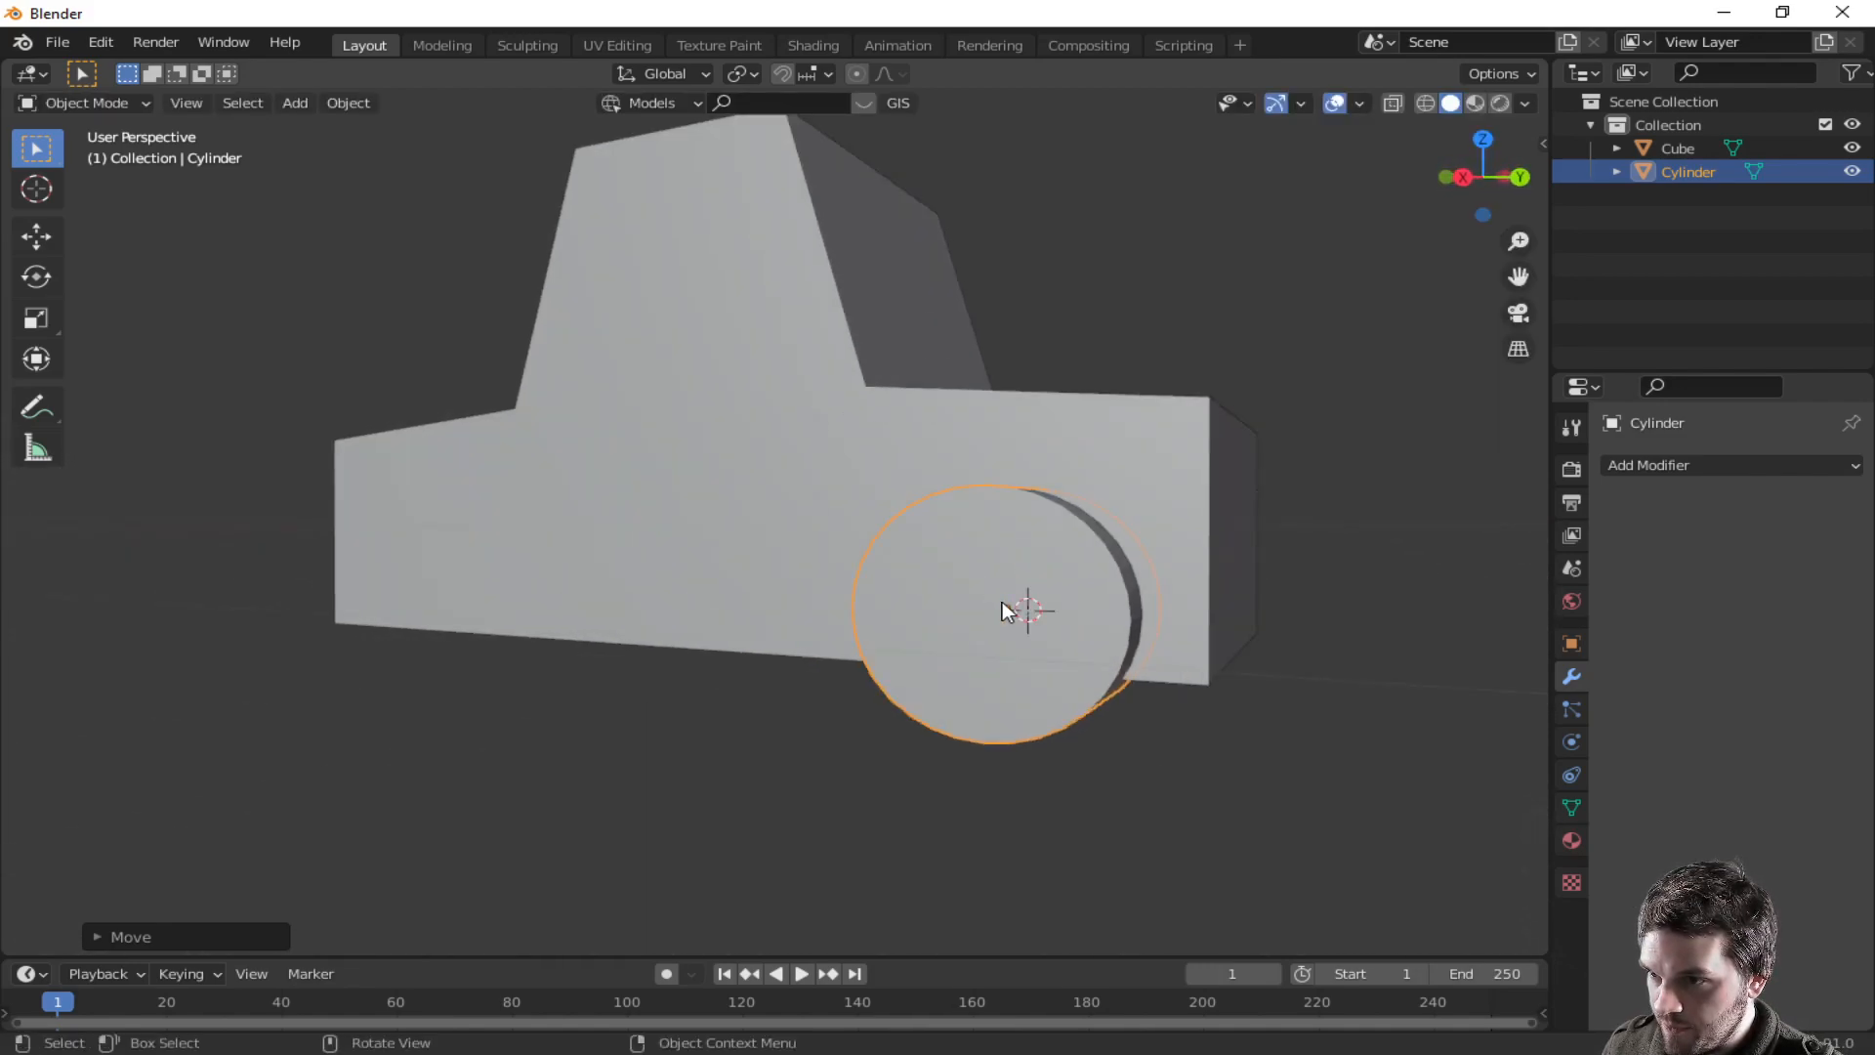
{"action": "middle_click_drag", "start_coordinate": [1156, 623], "coordinate": [1087, 583]}
{"action": "right_click", "coordinate": [795, 533]}
{"action": "left_click", "coordinate": [795, 529]}
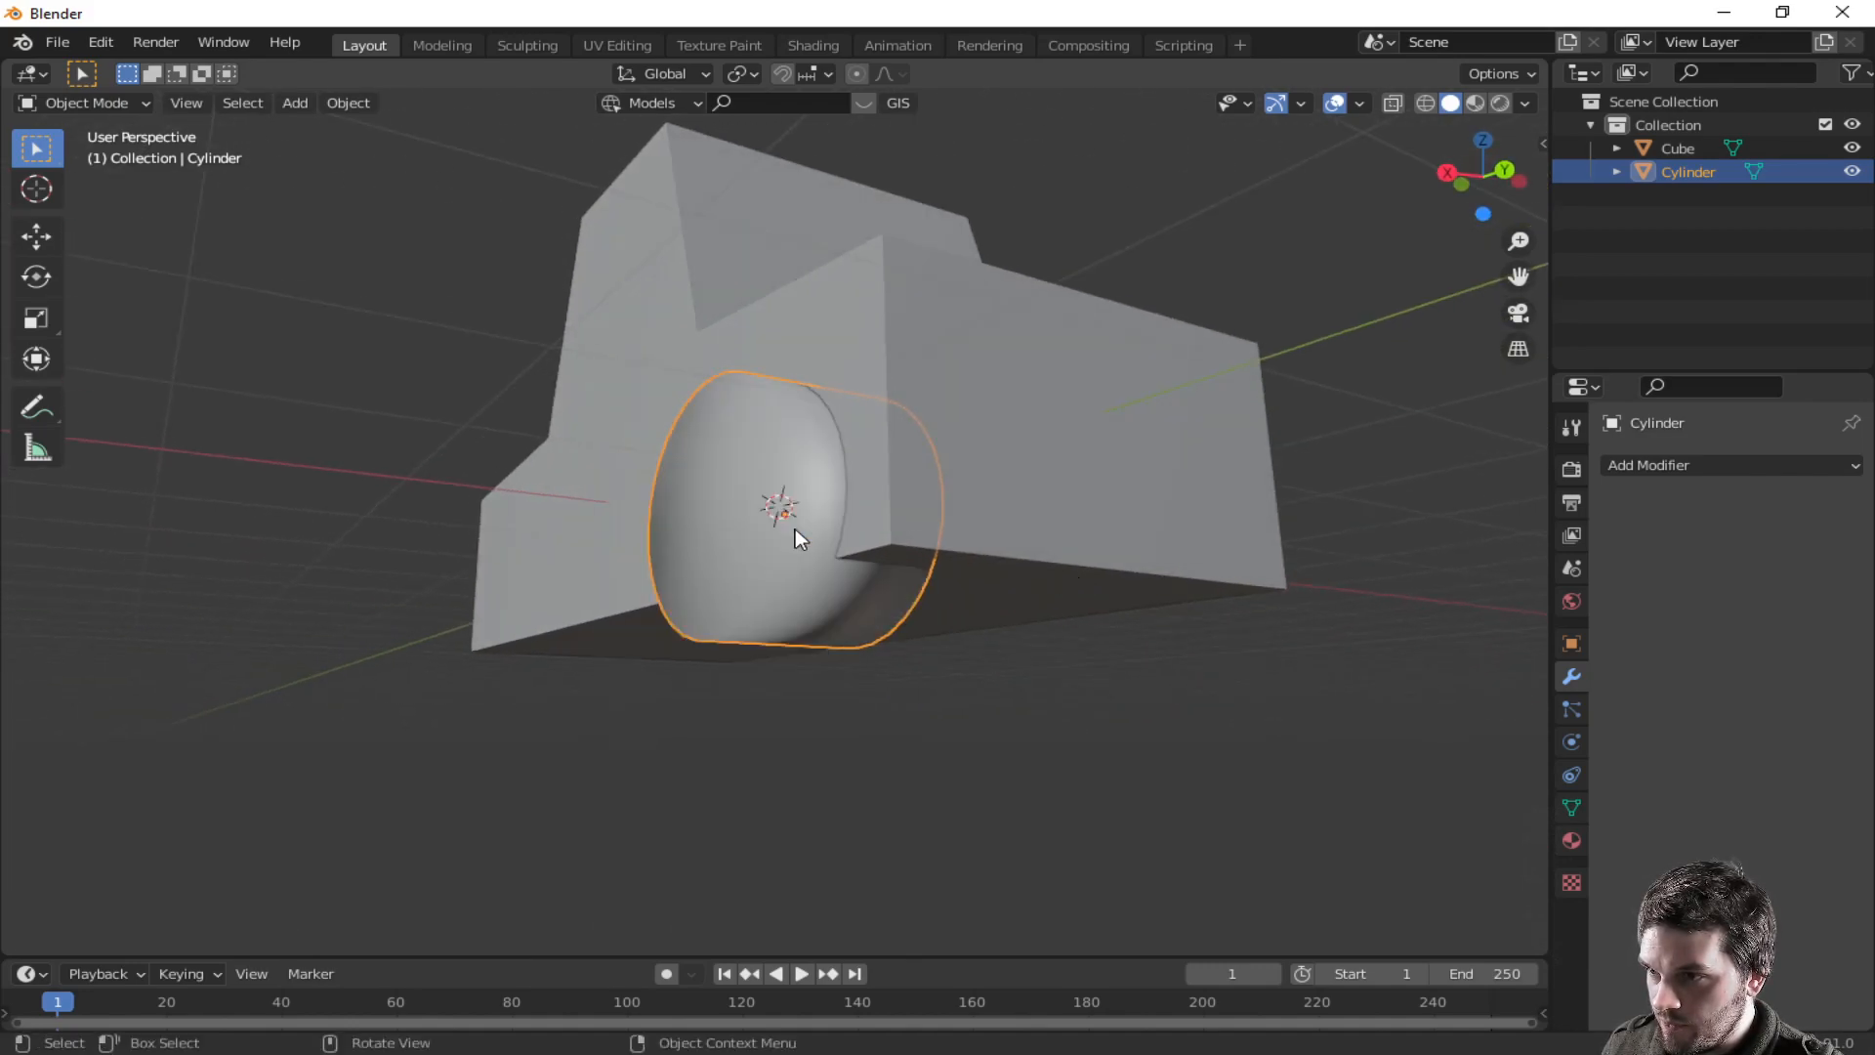
- Switch the wheel to flat shading and back to smooth shading
{"action": "right_click", "coordinate": [799, 529]}
{"action": "left_click", "coordinate": [794, 545]}
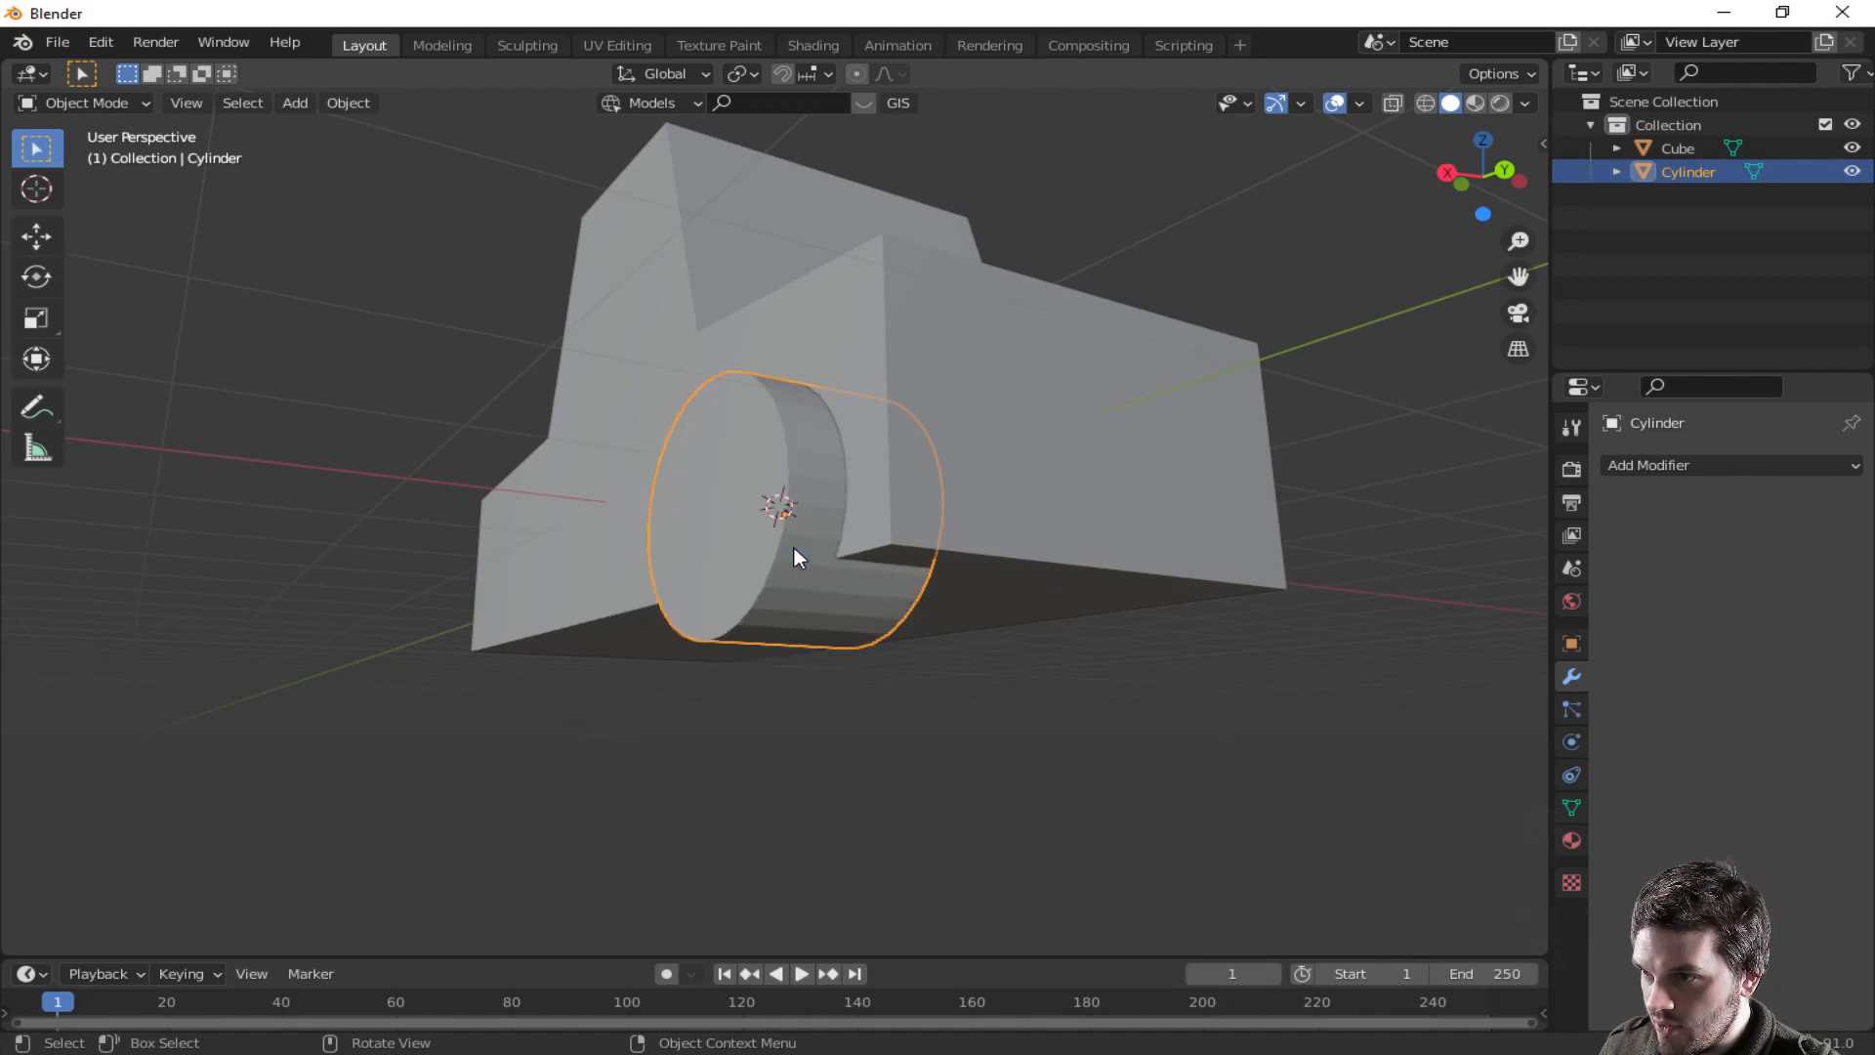
{"action": "right_click", "coordinate": [795, 541]}
{"action": "left_click", "coordinate": [795, 520]}
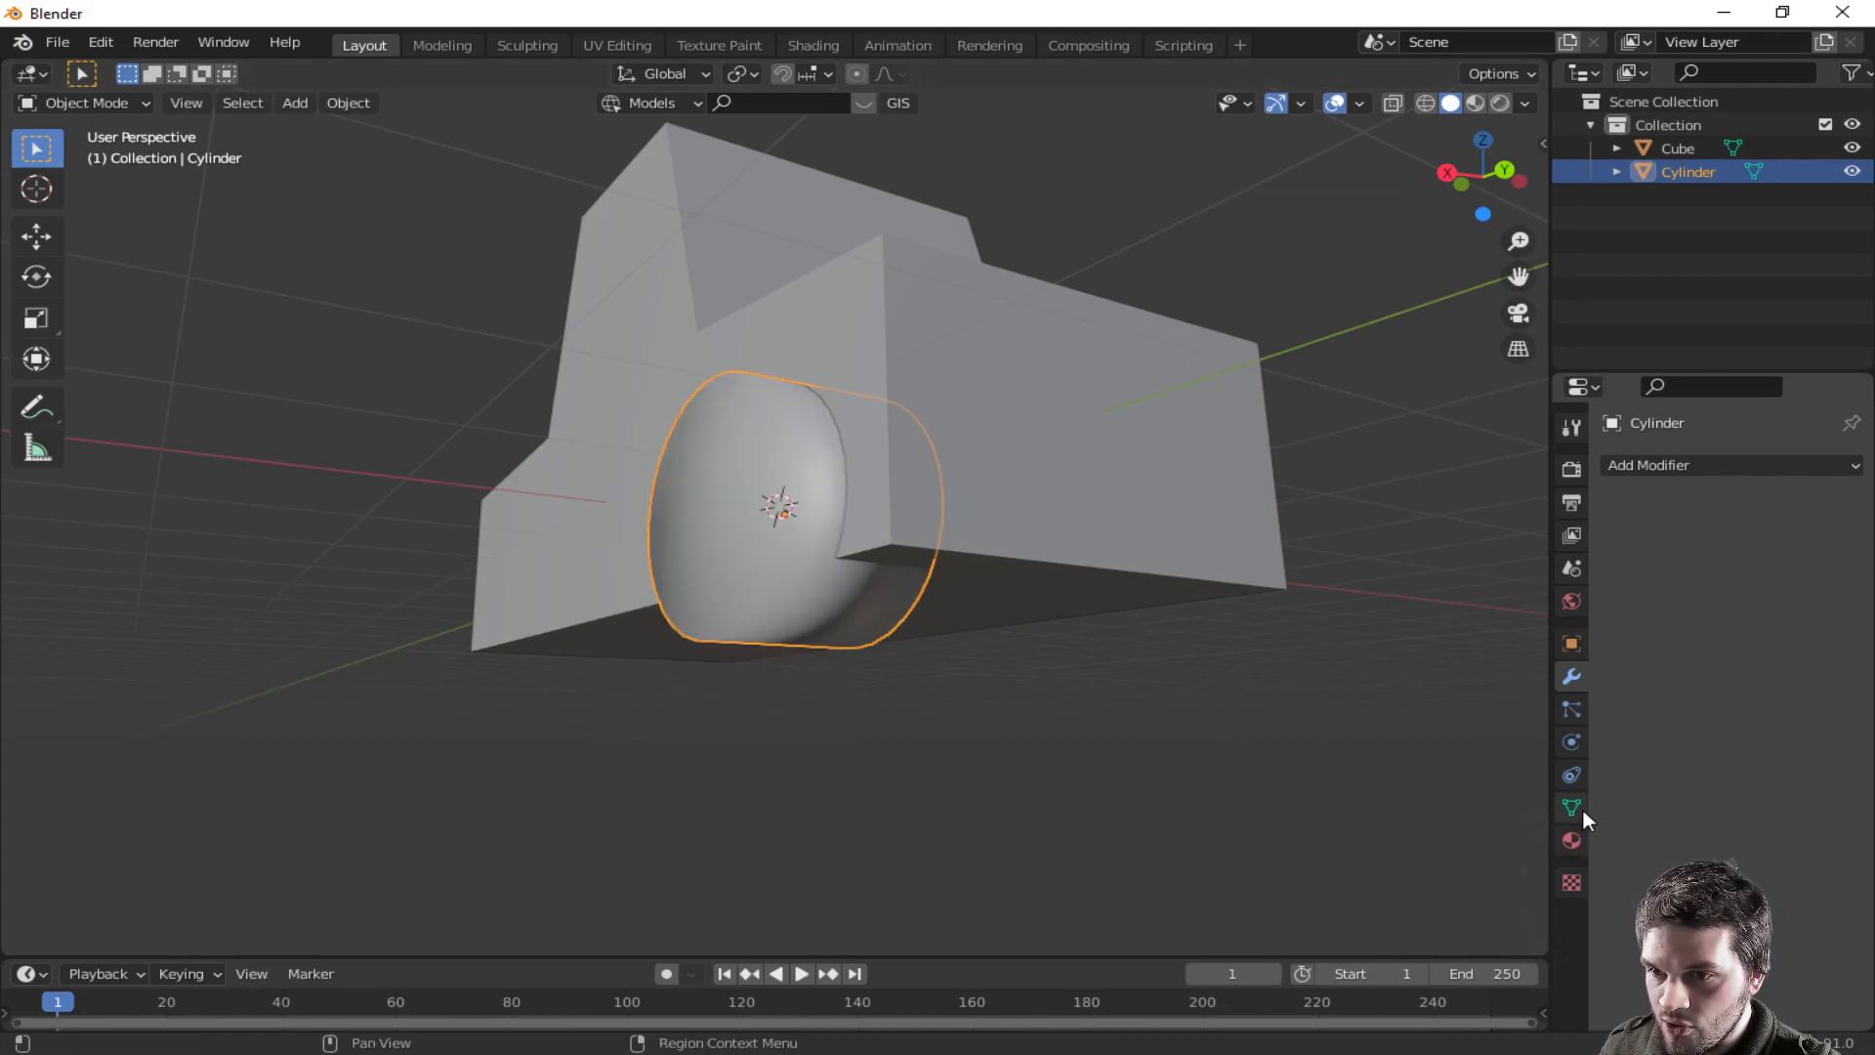
- Enable Auto Smooth in the wheel's mesh normals settings
{"action": "left_click", "coordinate": [1572, 806]}
{"action": "left_click", "coordinate": [1612, 866]}
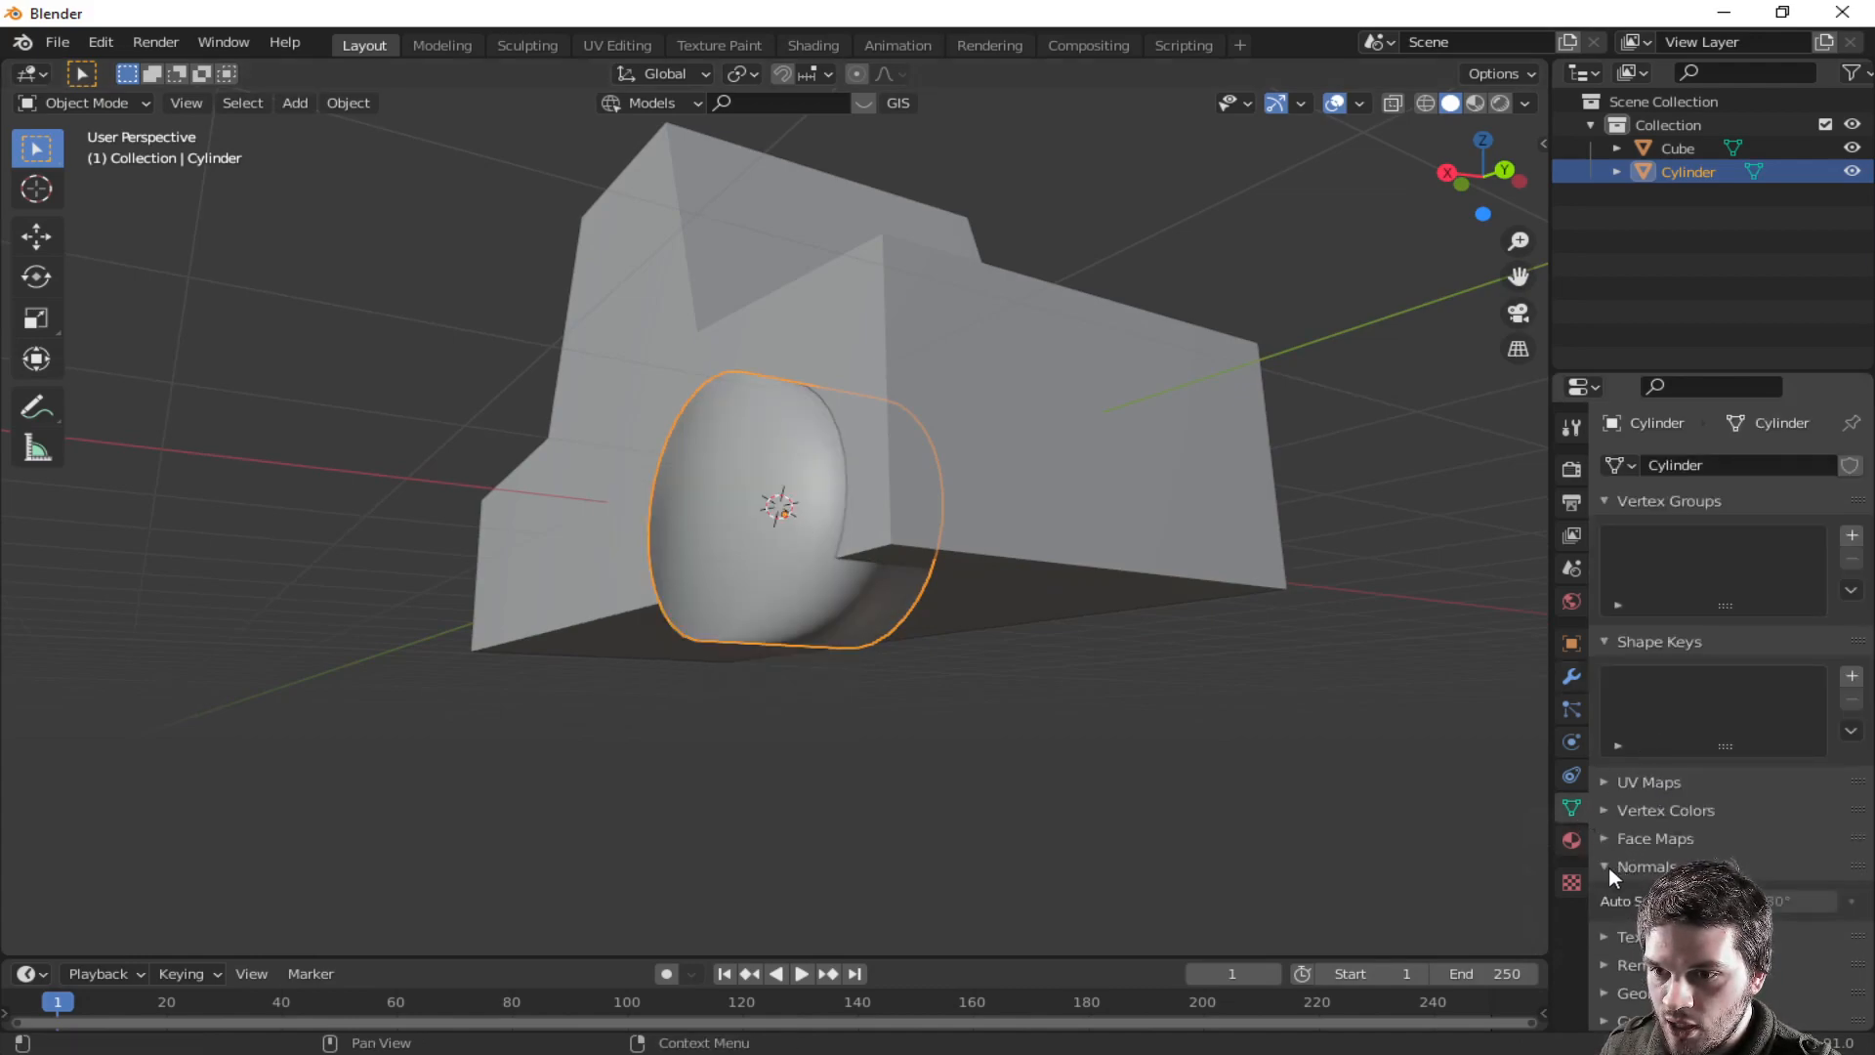
{"action": "left_click", "coordinate": [1609, 901]}
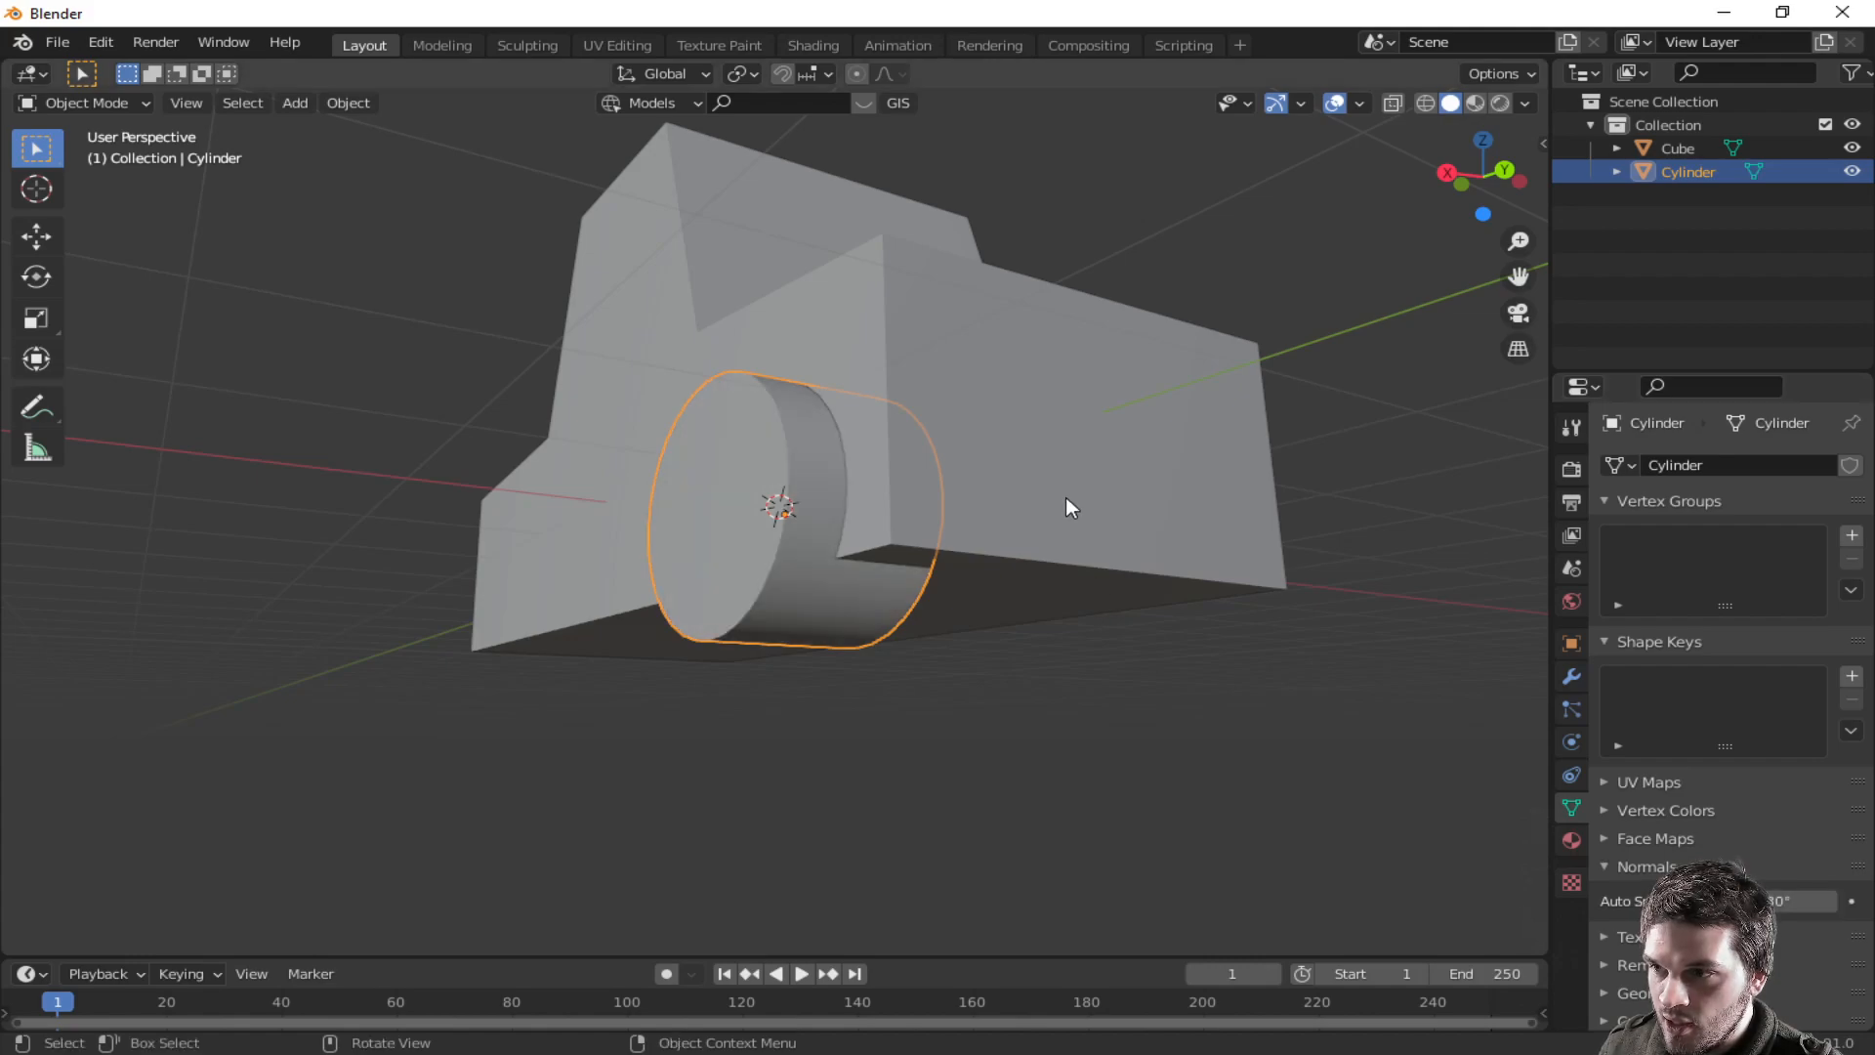
{"action": "middle_click_drag", "start_coordinate": [1064, 496], "coordinate": [1086, 565]}
{"action": "left_click", "coordinate": [1072, 559]}
{"action": "right_click", "coordinate": [1129, 614]}
{"action": "left_click", "coordinate": [1129, 614]}
{"action": "middle_click_drag", "start_coordinate": [1205, 617], "coordinate": [772, 614]}
{"action": "left_click", "coordinate": [519, 471]}
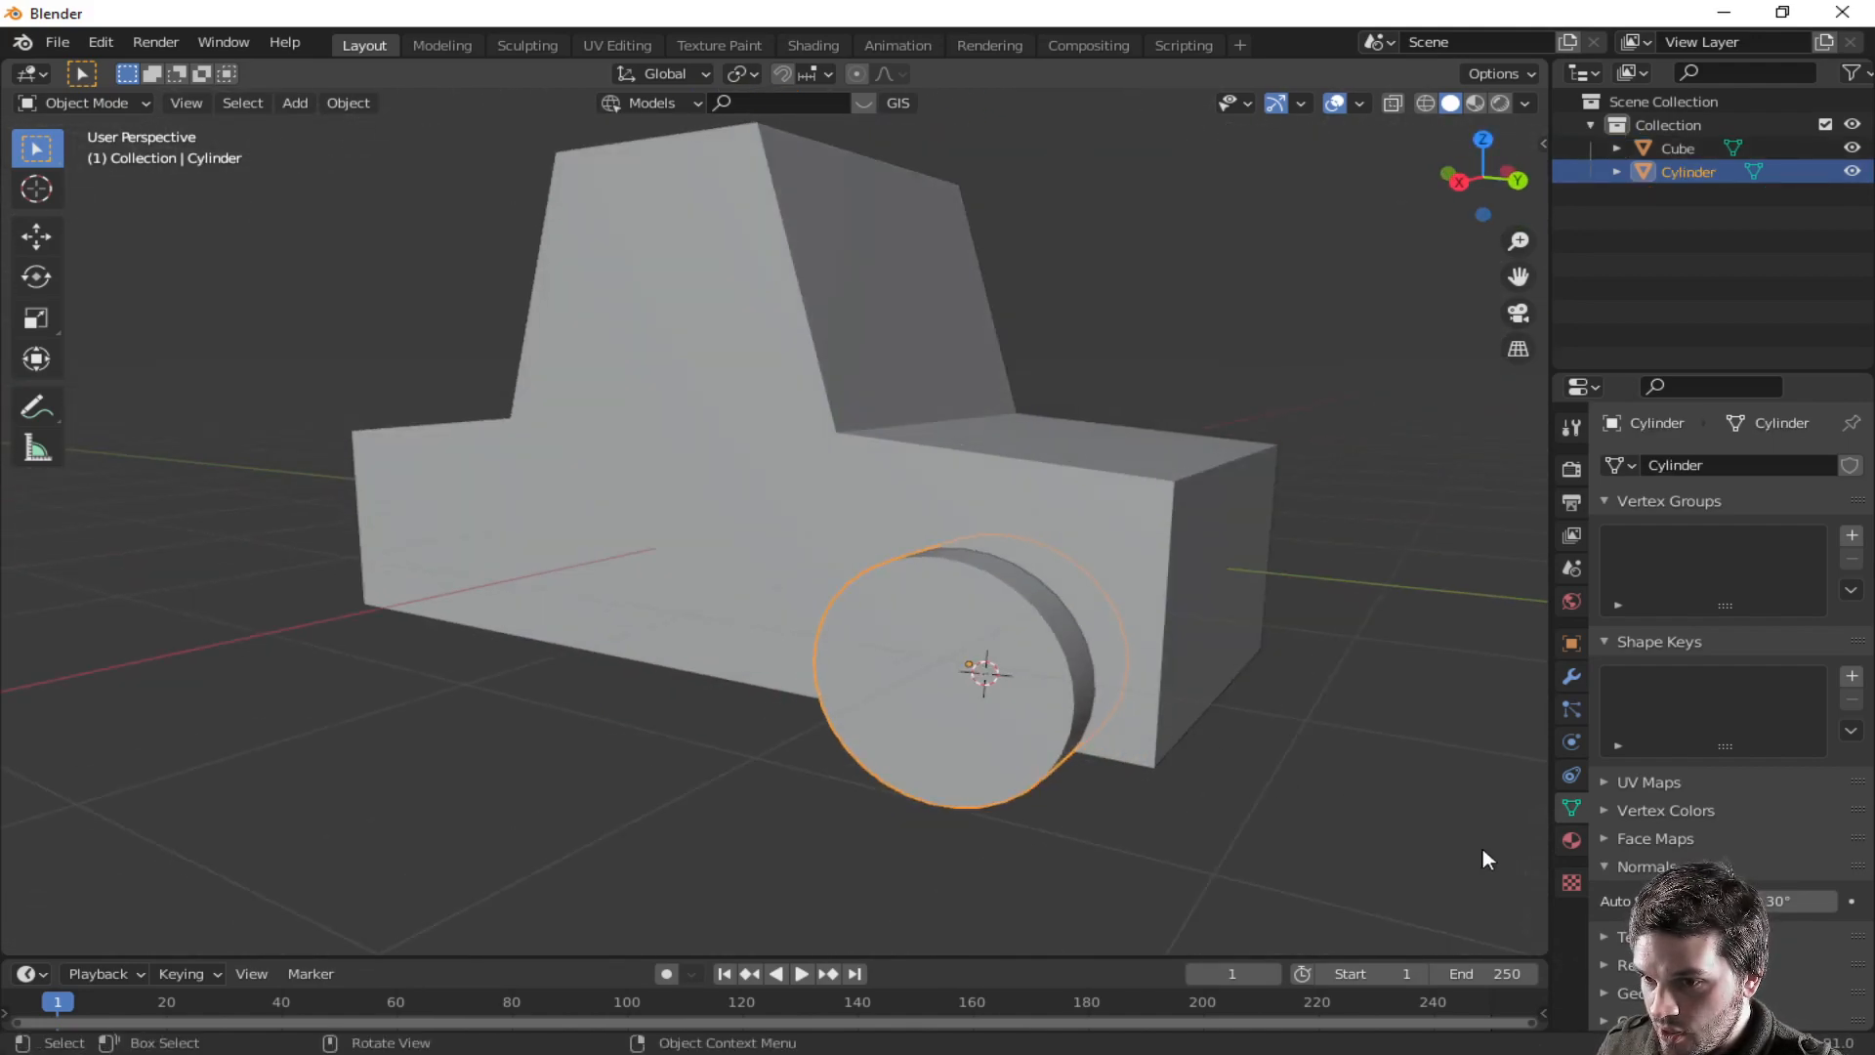
- Add a Mirror modifier to the wheel
{"action": "left_click", "coordinate": [1572, 840]}
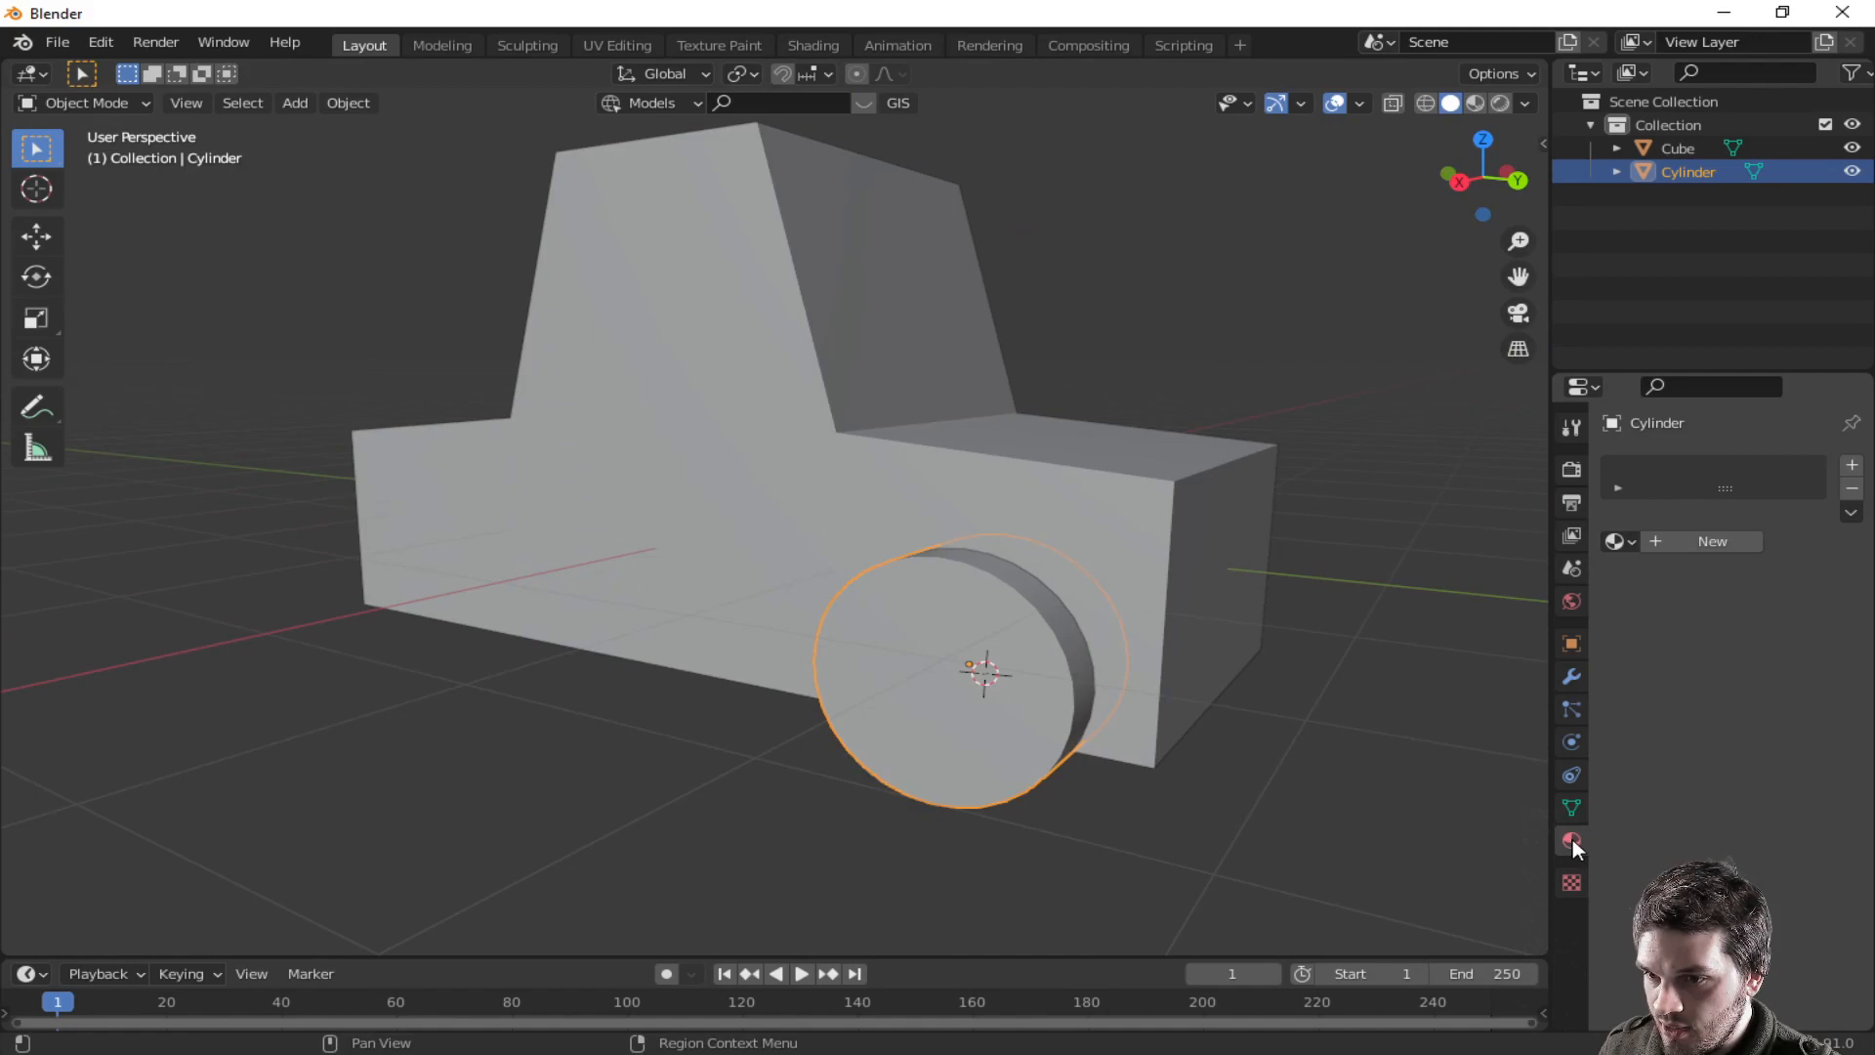
{"action": "left_click", "coordinate": [1572, 645]}
{"action": "left_click", "coordinate": [1571, 675]}
{"action": "left_click", "coordinate": [1690, 465]}
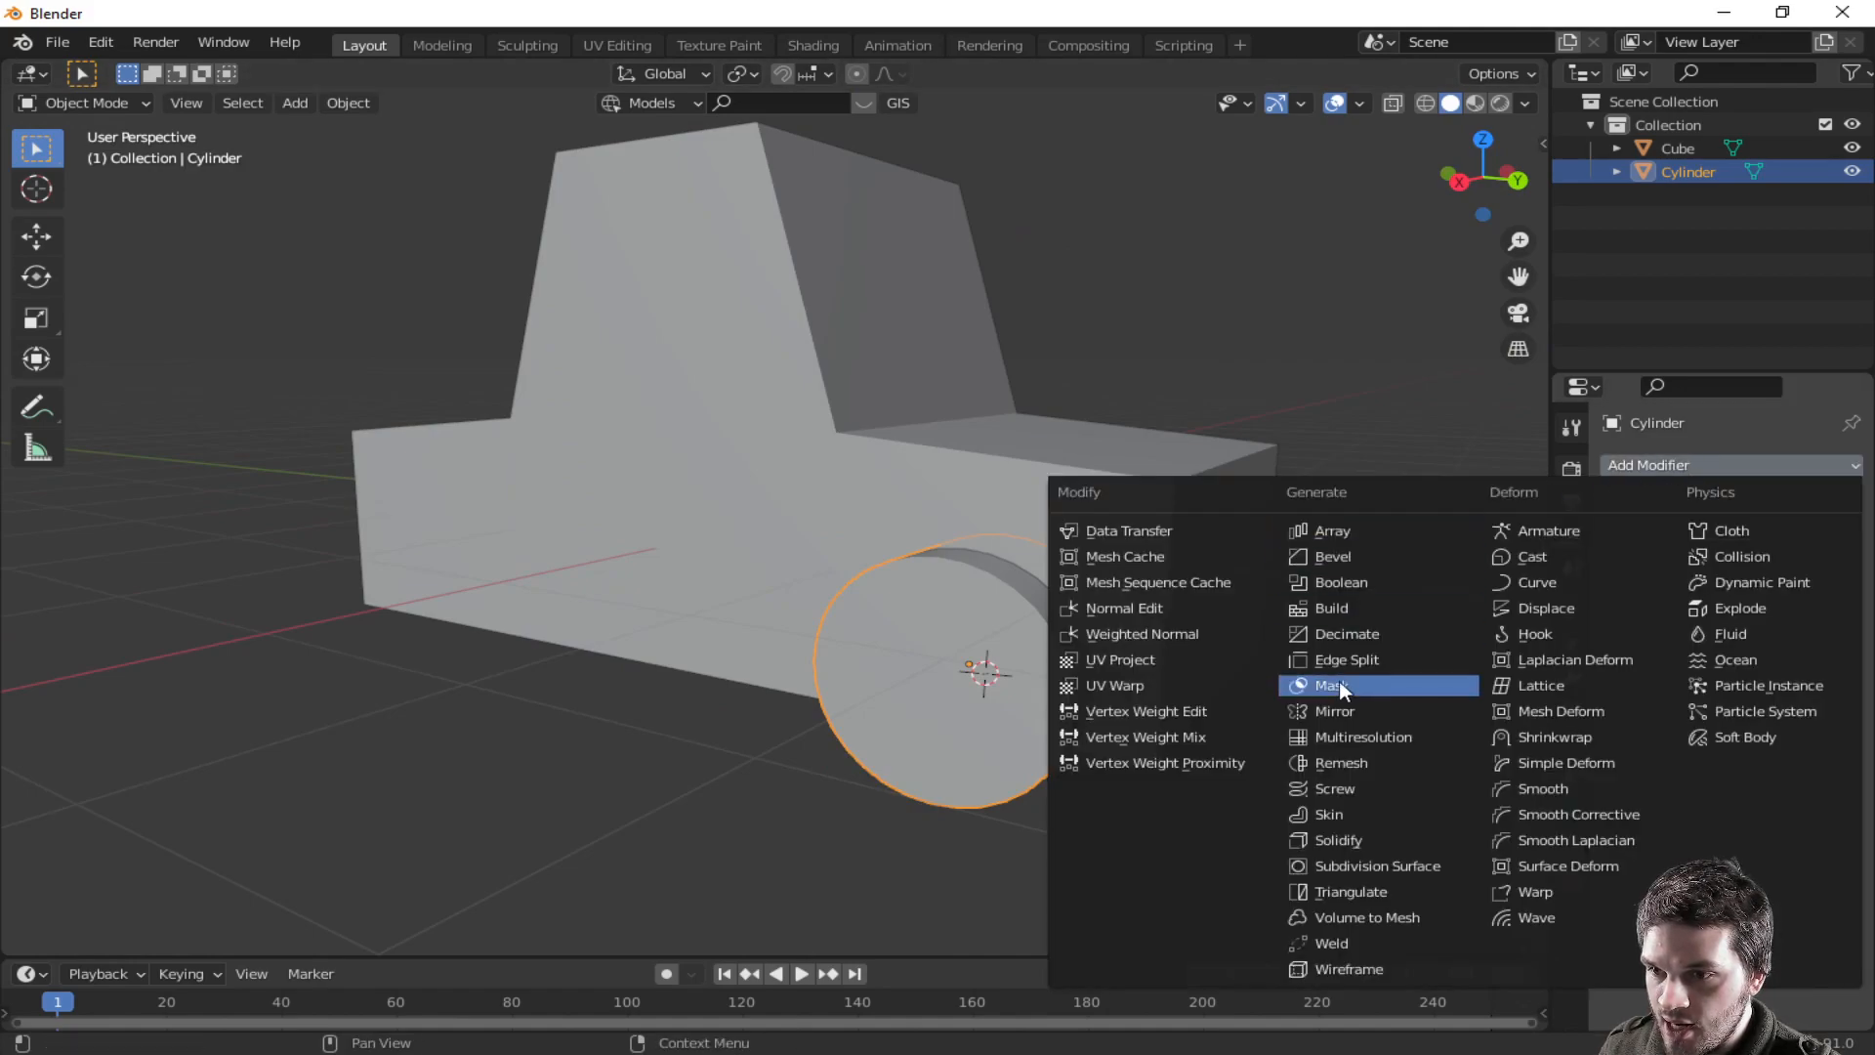
{"action": "left_click", "coordinate": [1344, 709]}
{"action": "middle_click_drag", "start_coordinate": [1331, 704], "coordinate": [1189, 681]}
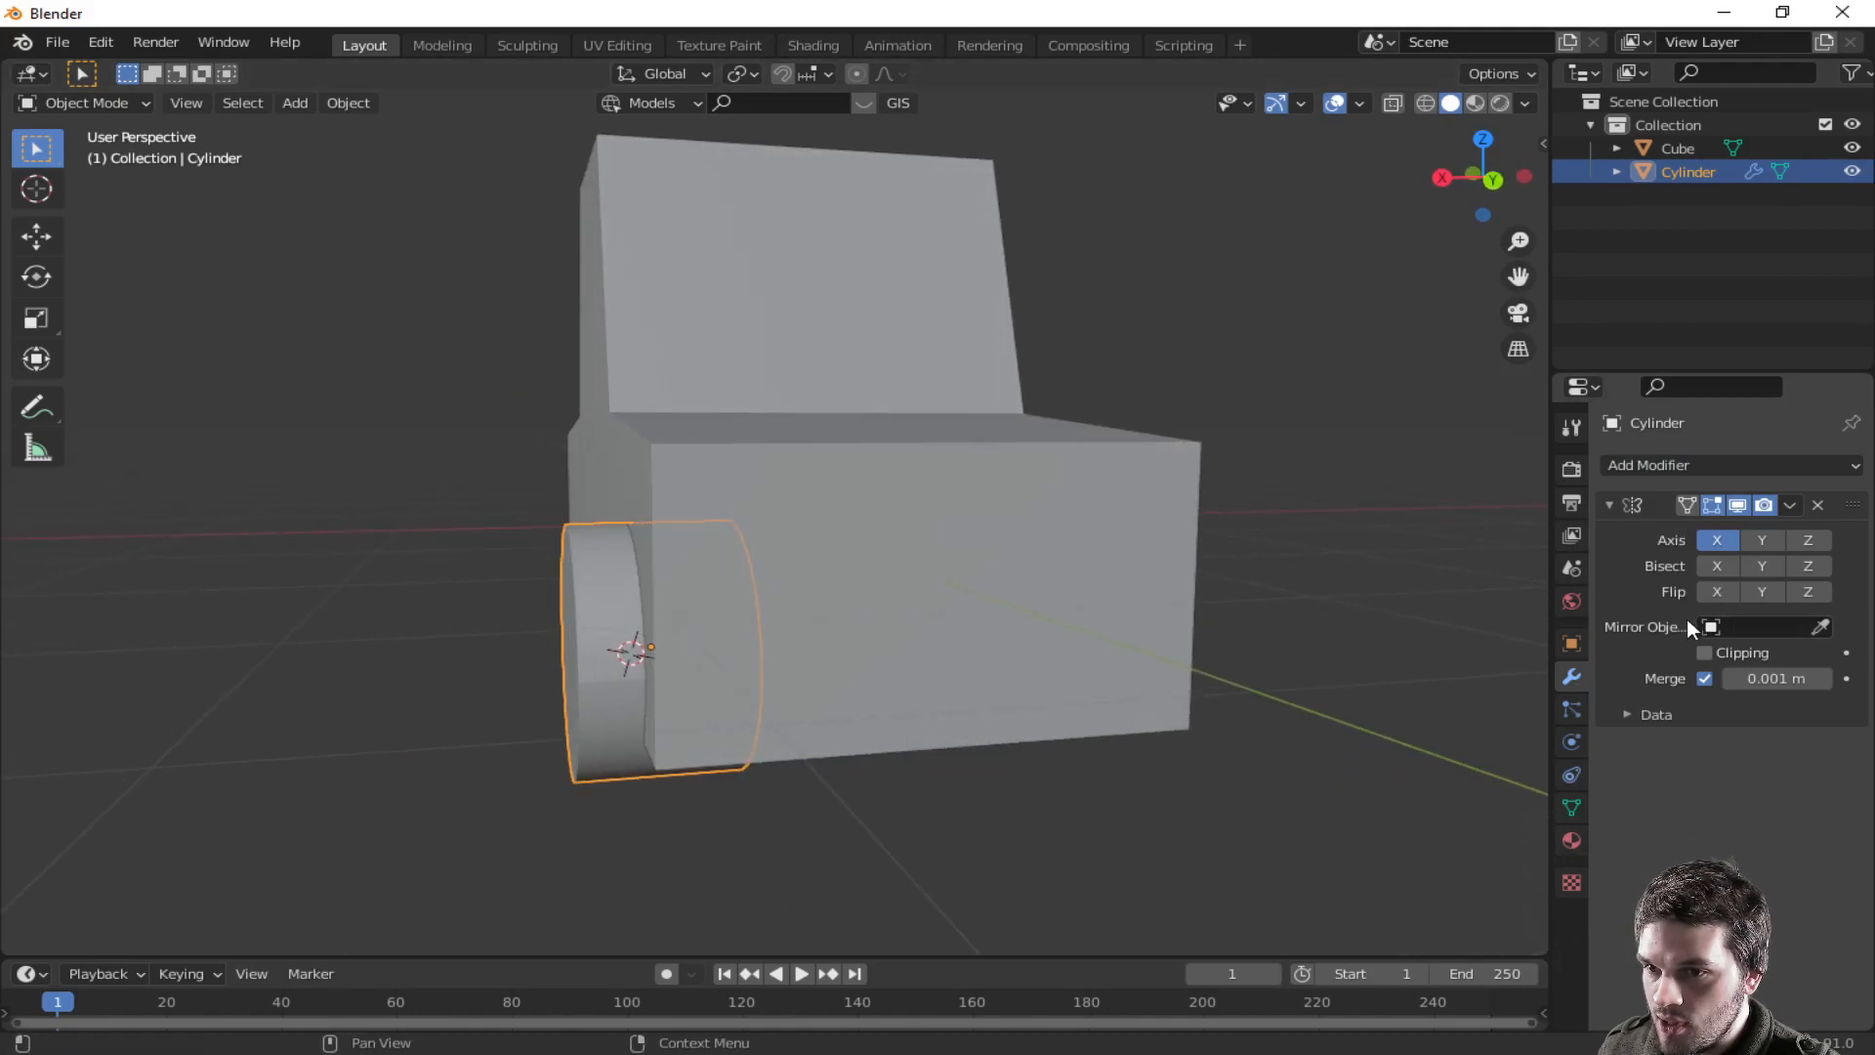
- Apply all transforms to the wheel
{"action": "key", "text": "ctrl+a"}
{"action": "left_click", "coordinate": [595, 648]}
{"action": "middle_click_drag", "start_coordinate": [615, 649], "coordinate": [1319, 668]}
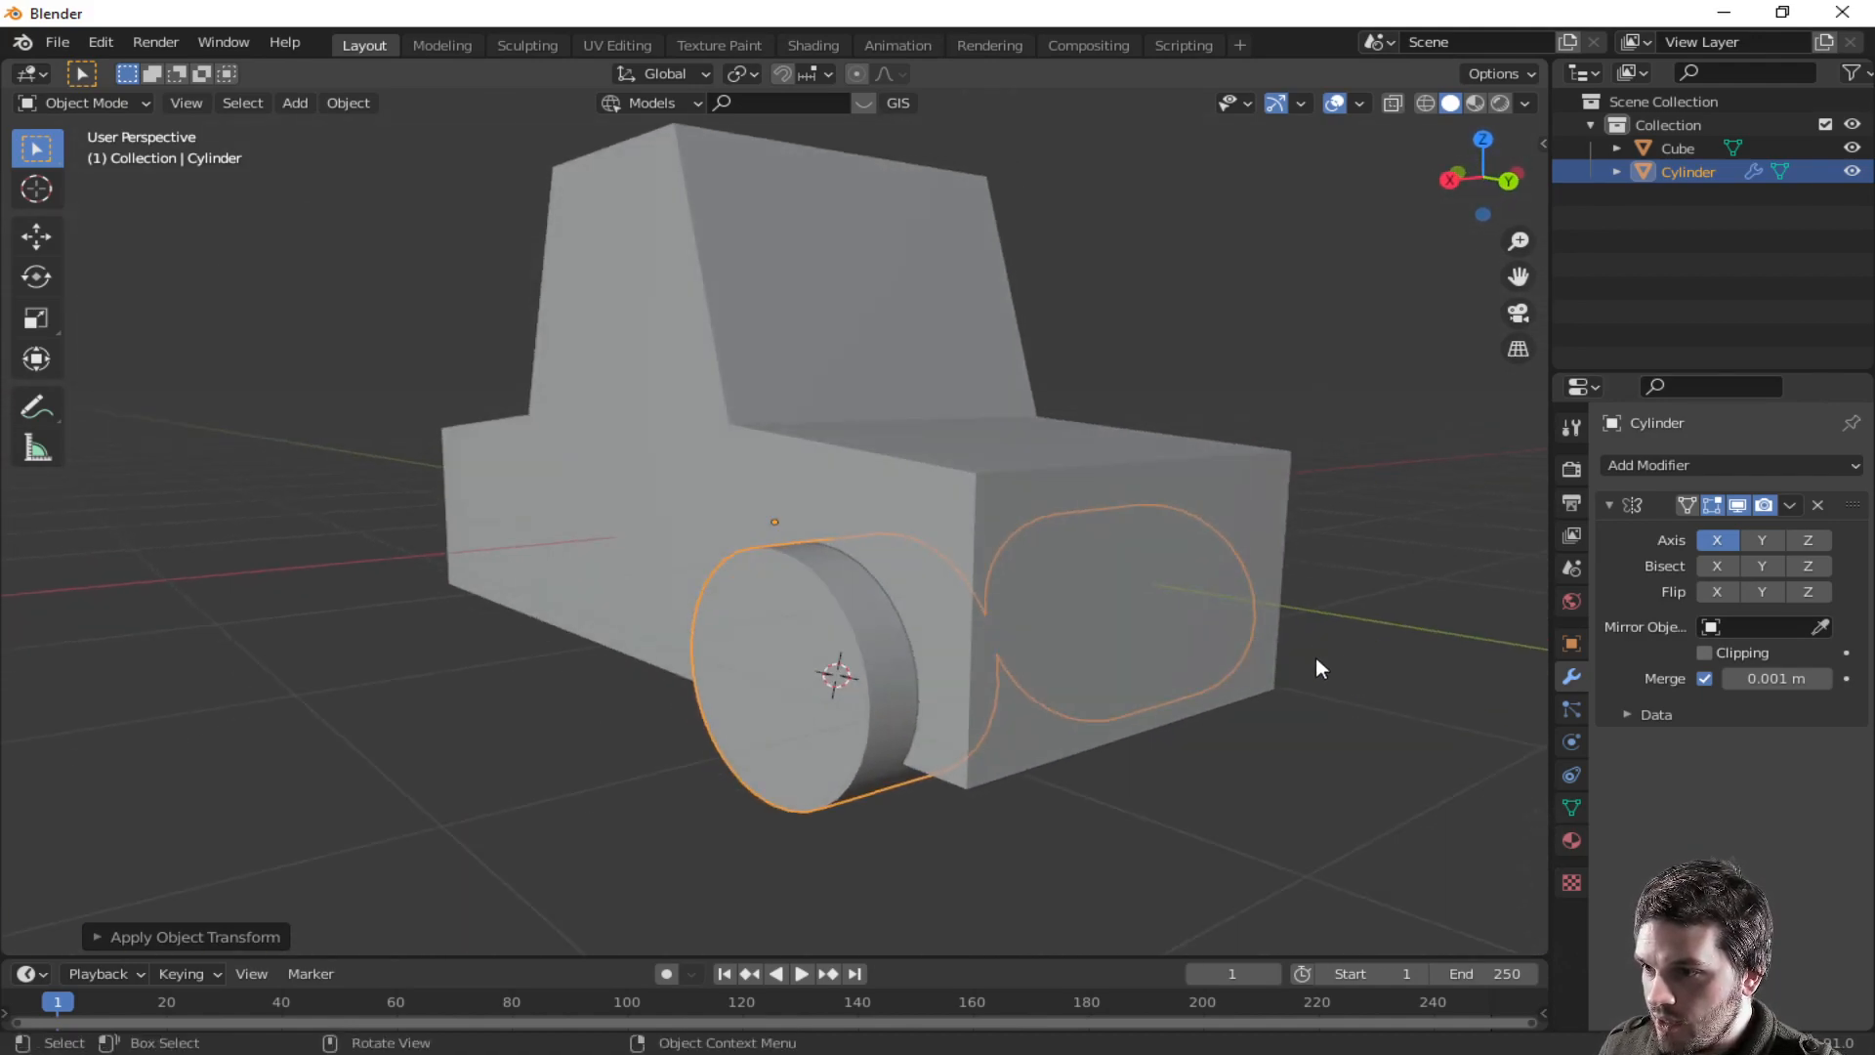
- Create a linked duplicate of the wheel moved about 3 m along Y to the rear of the car
{"action": "middle_click_drag", "start_coordinate": [991, 719], "coordinate": [1126, 694]}
{"action": "left_click", "coordinate": [1070, 811]}
{"action": "left_click", "coordinate": [1055, 618]}
{"action": "middle_click_drag", "start_coordinate": [1053, 620], "coordinate": [1104, 650]}
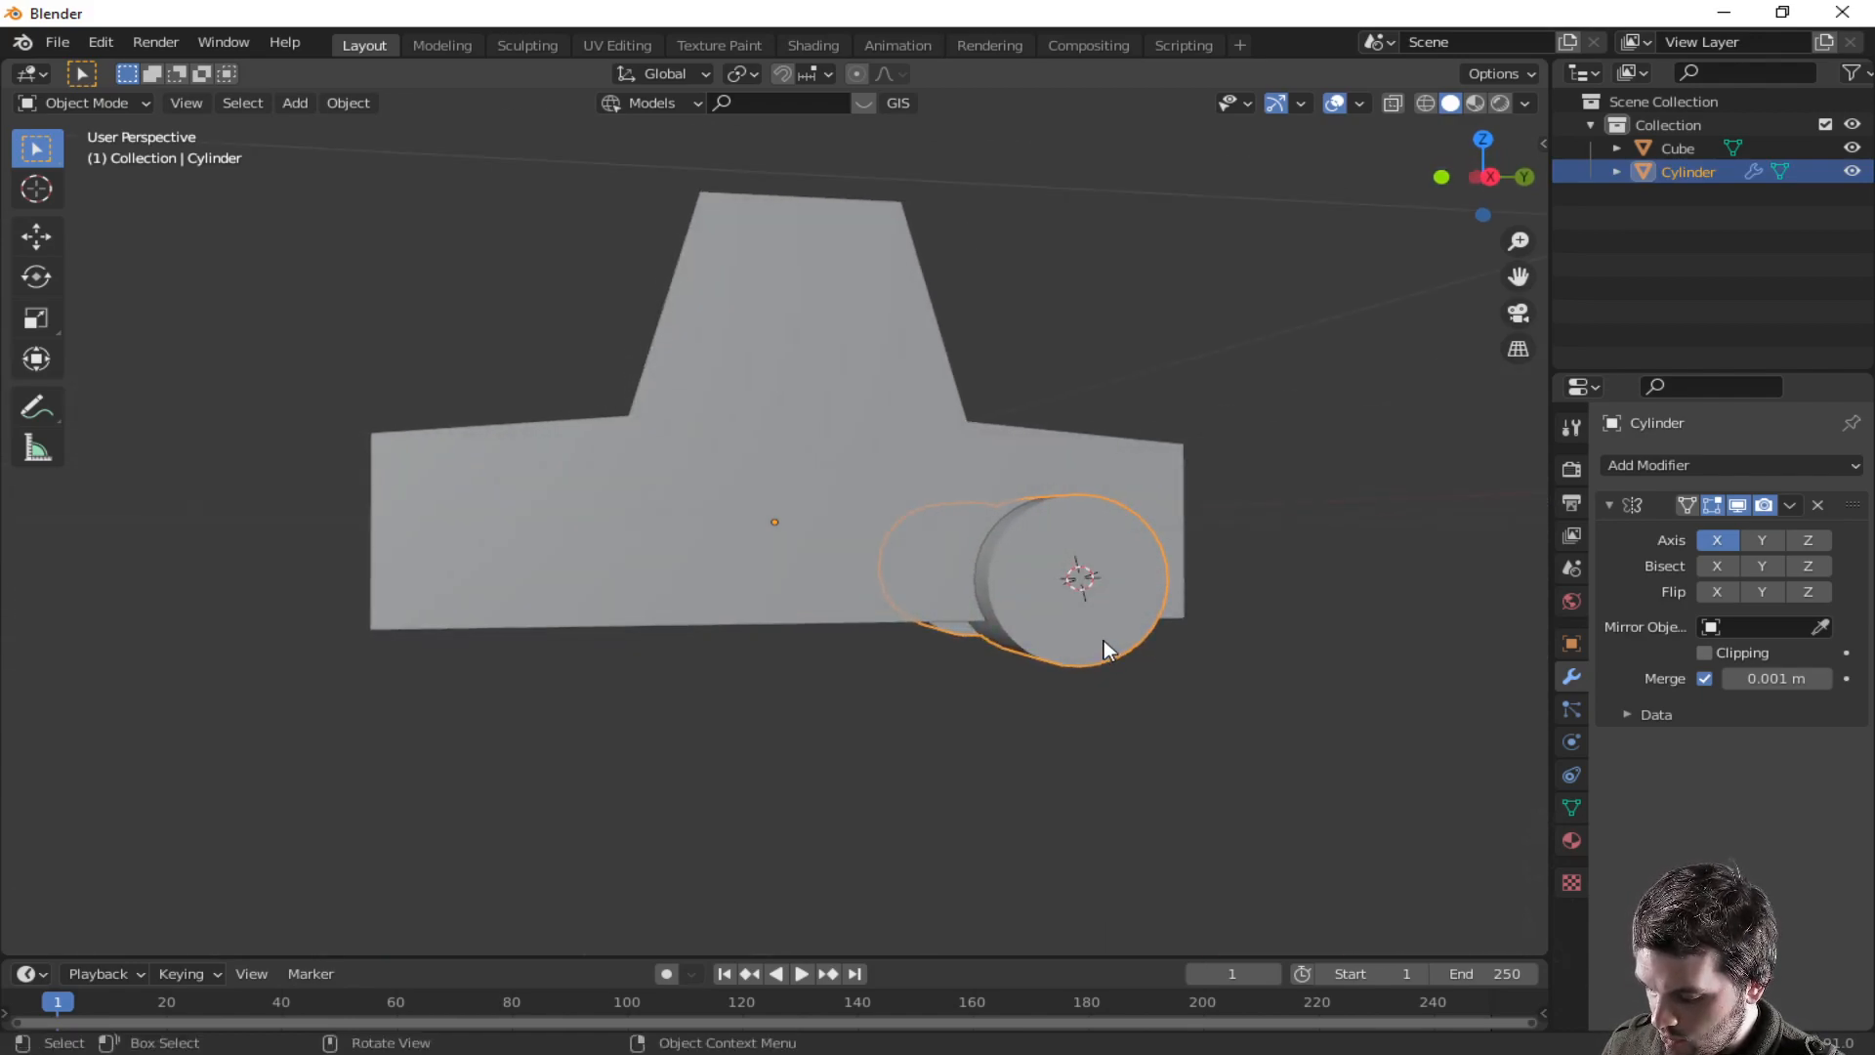
{"action": "key", "text": "shift+d"}
{"action": "key", "text": "y"}
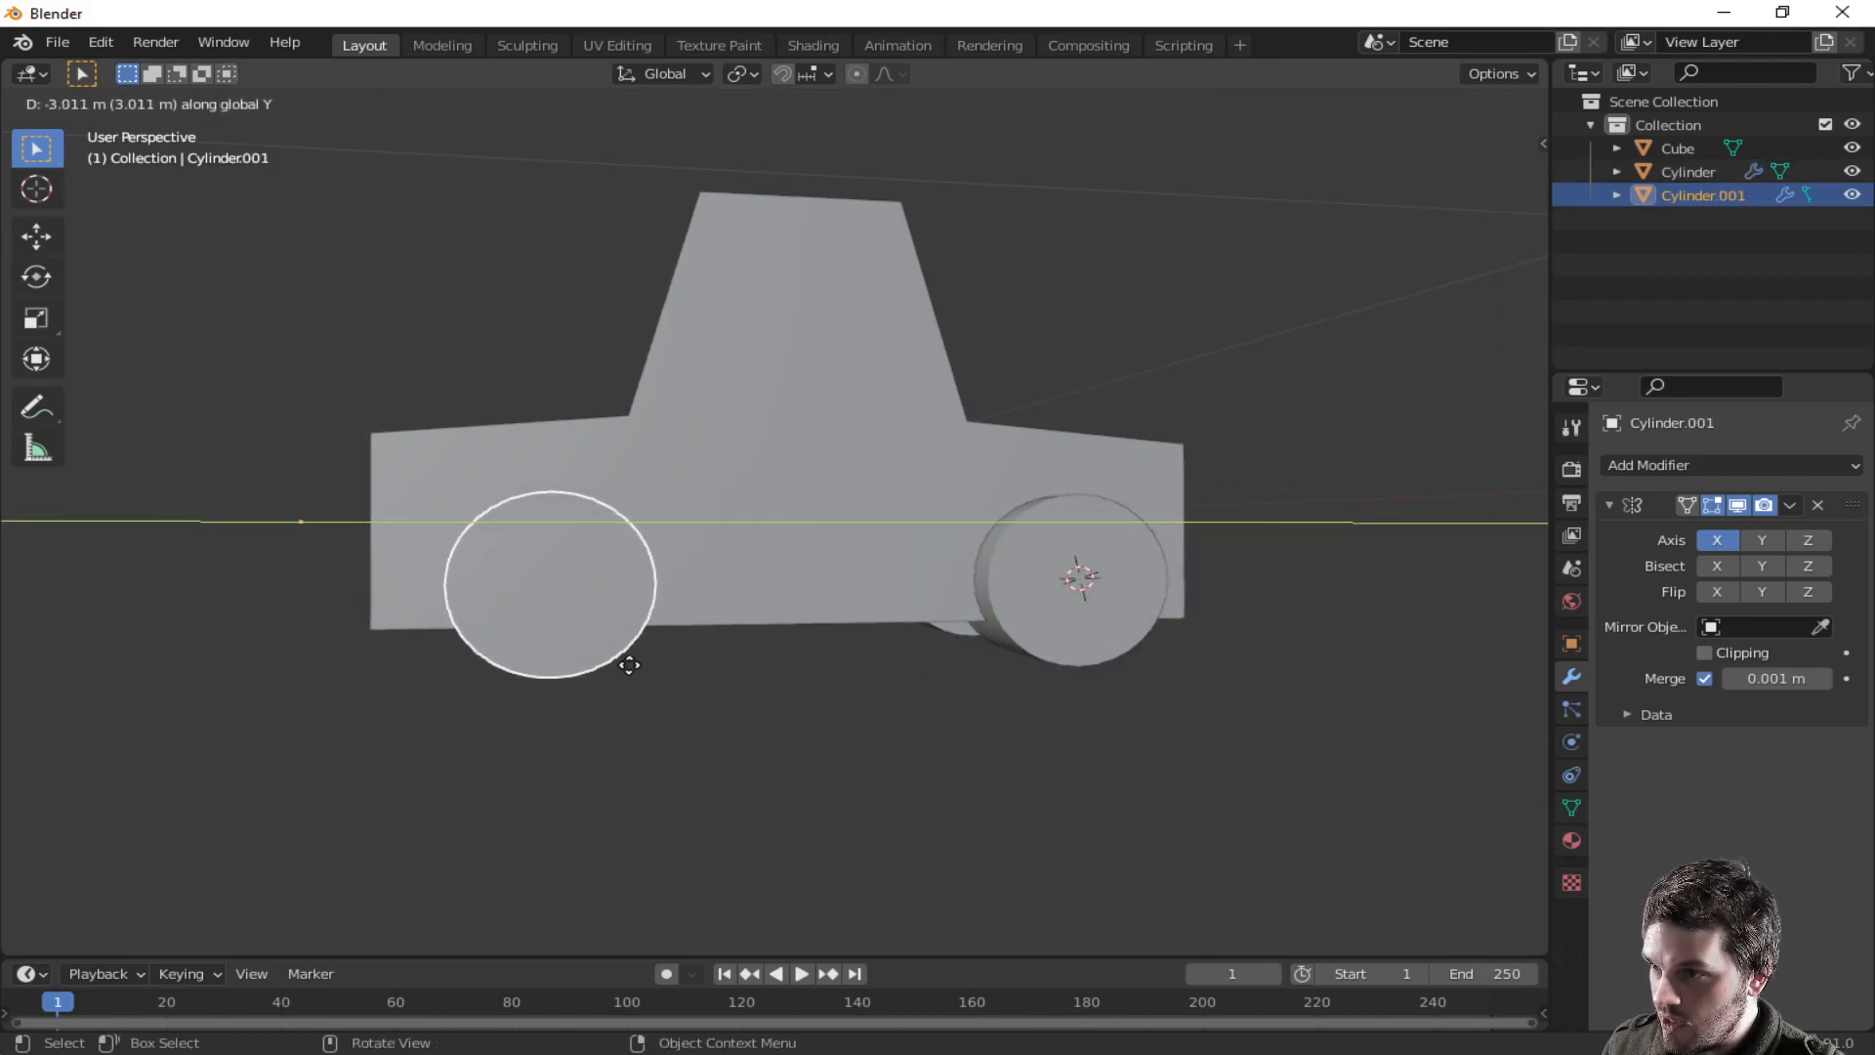
{"action": "left_click", "coordinate": [633, 665]}
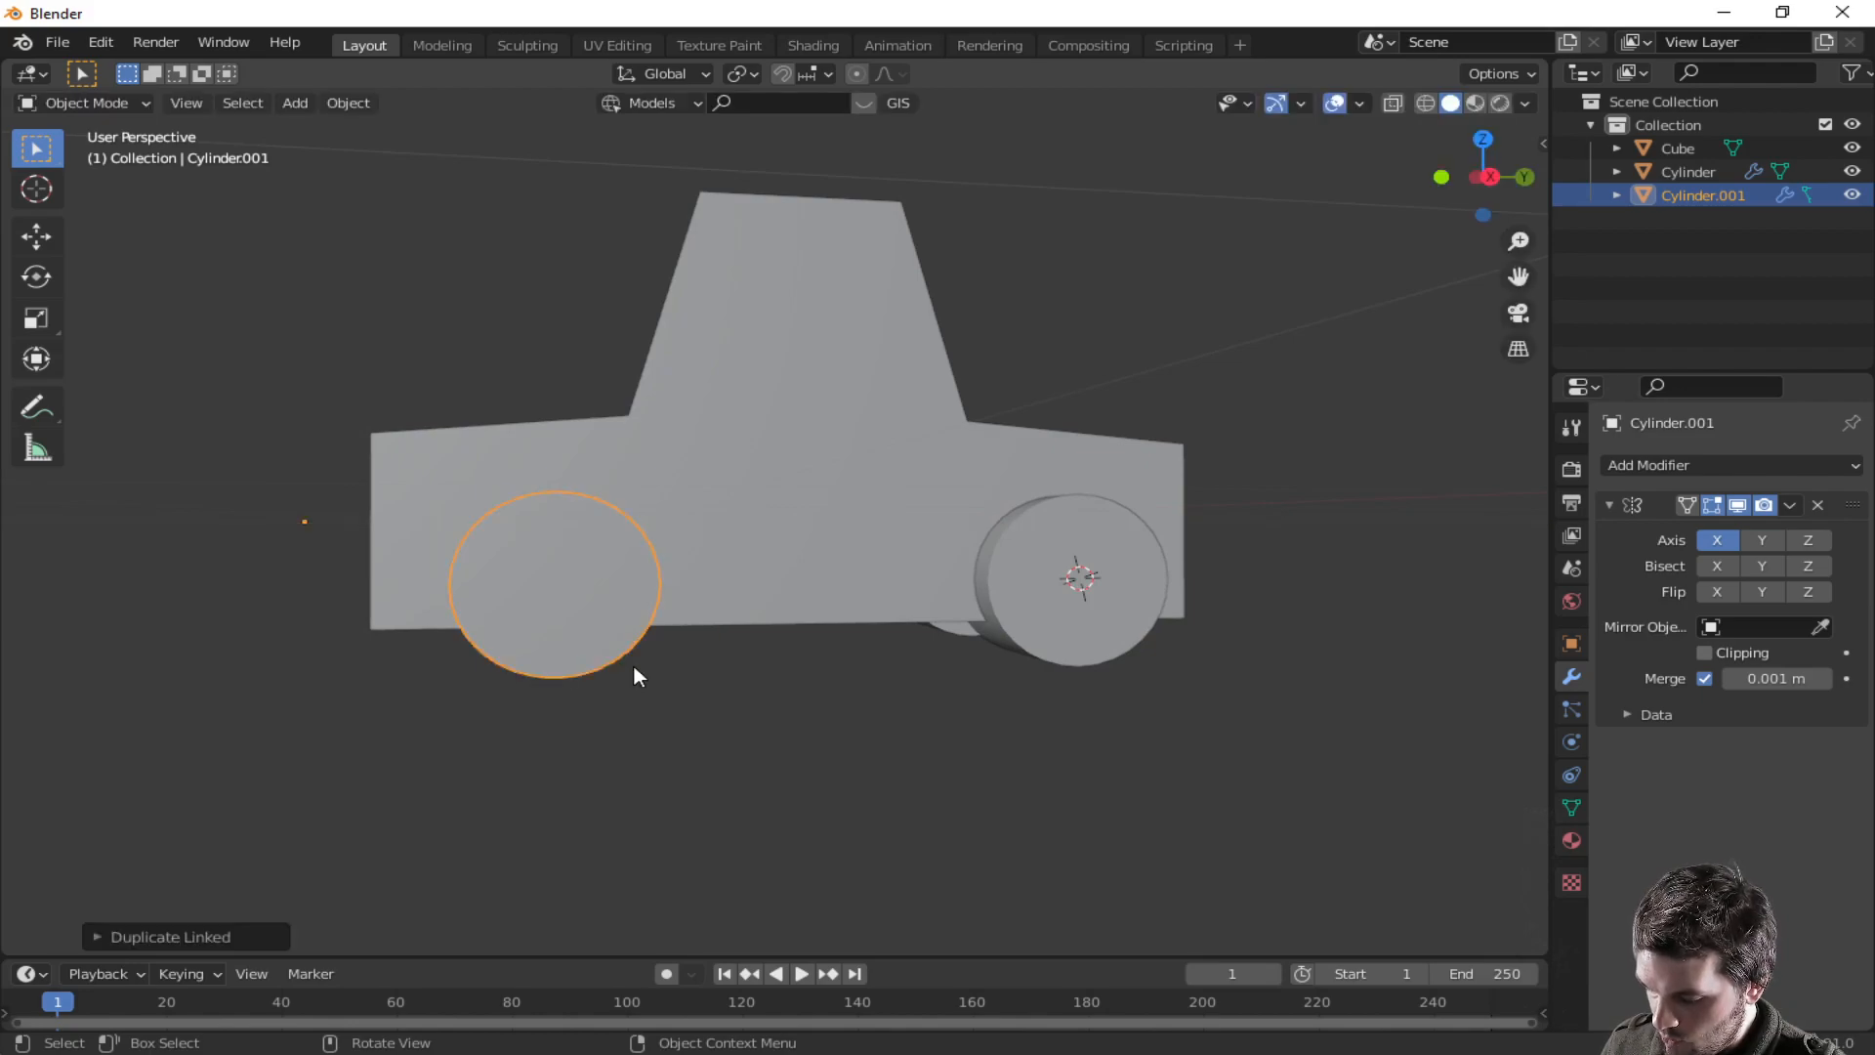
- Select the car body and add two Boolean modifiers set to Difference
{"action": "middle_click_drag", "start_coordinate": [852, 594], "coordinate": [615, 643]}
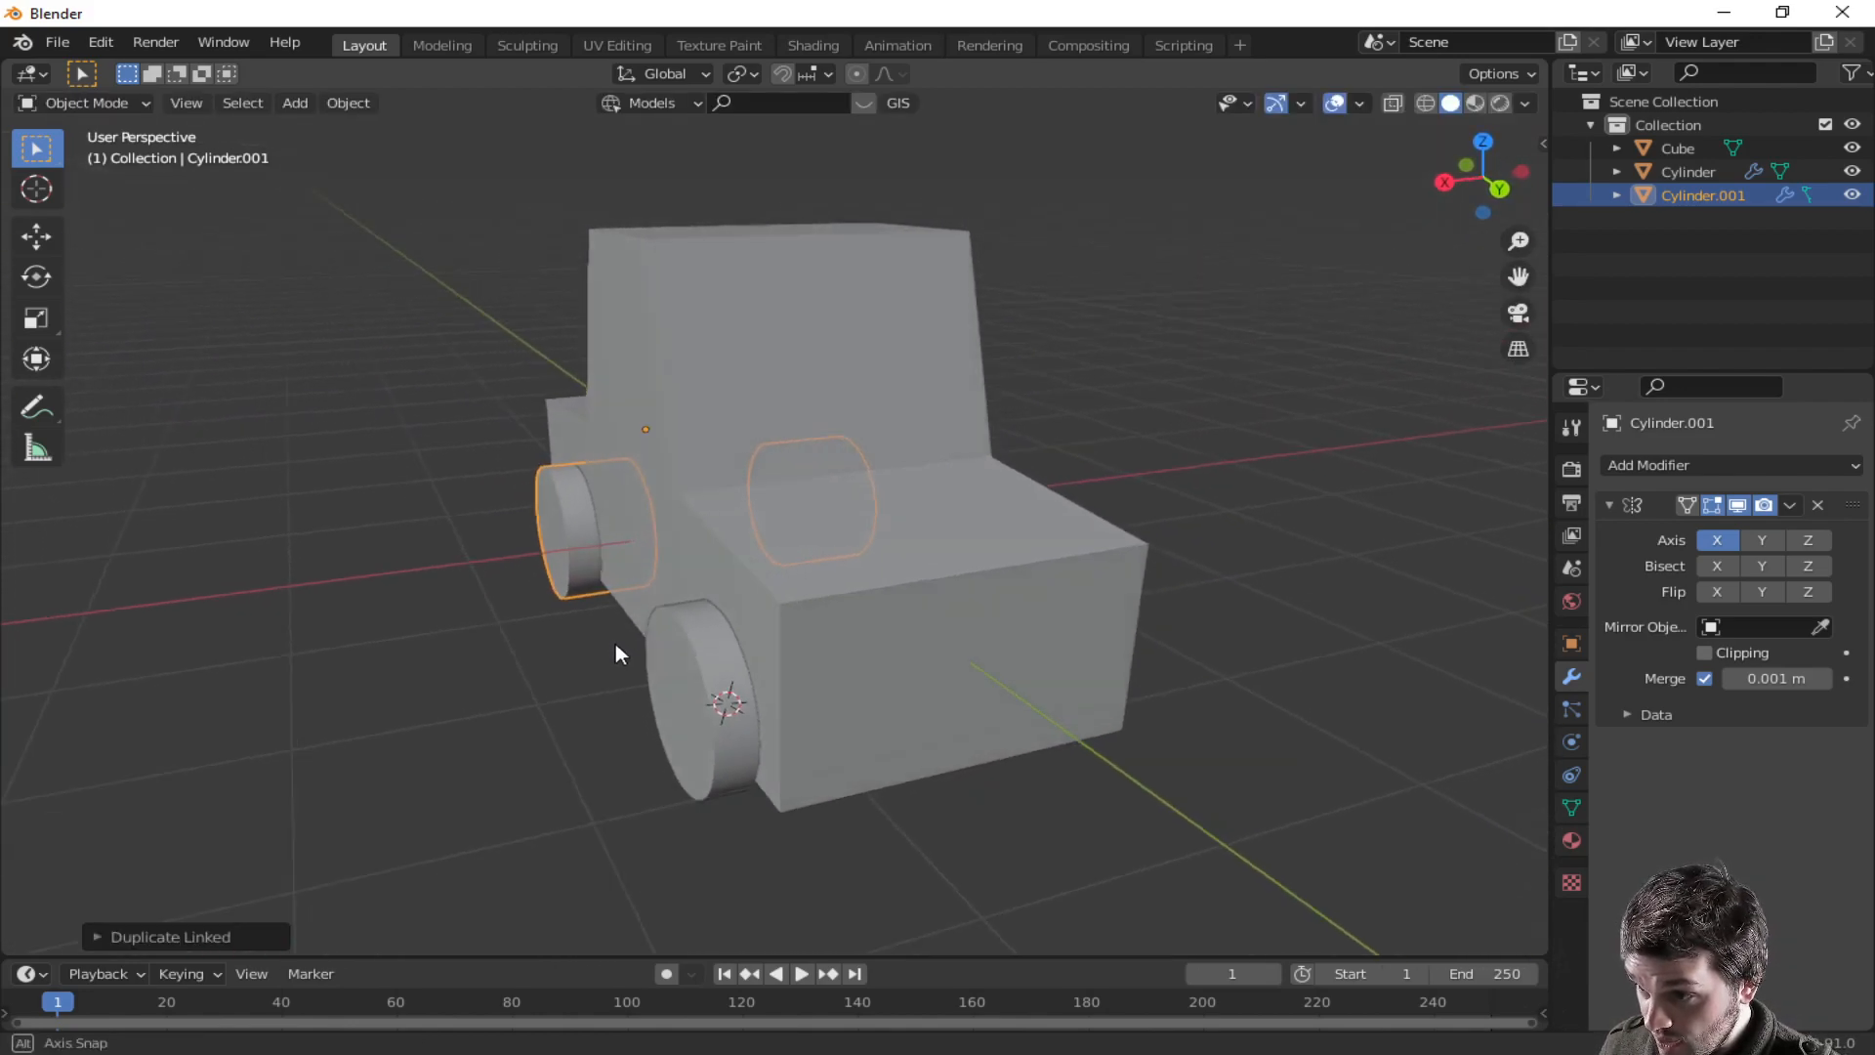
{"action": "left_click", "coordinate": [742, 706]}
{"action": "left_click", "coordinate": [864, 572]}
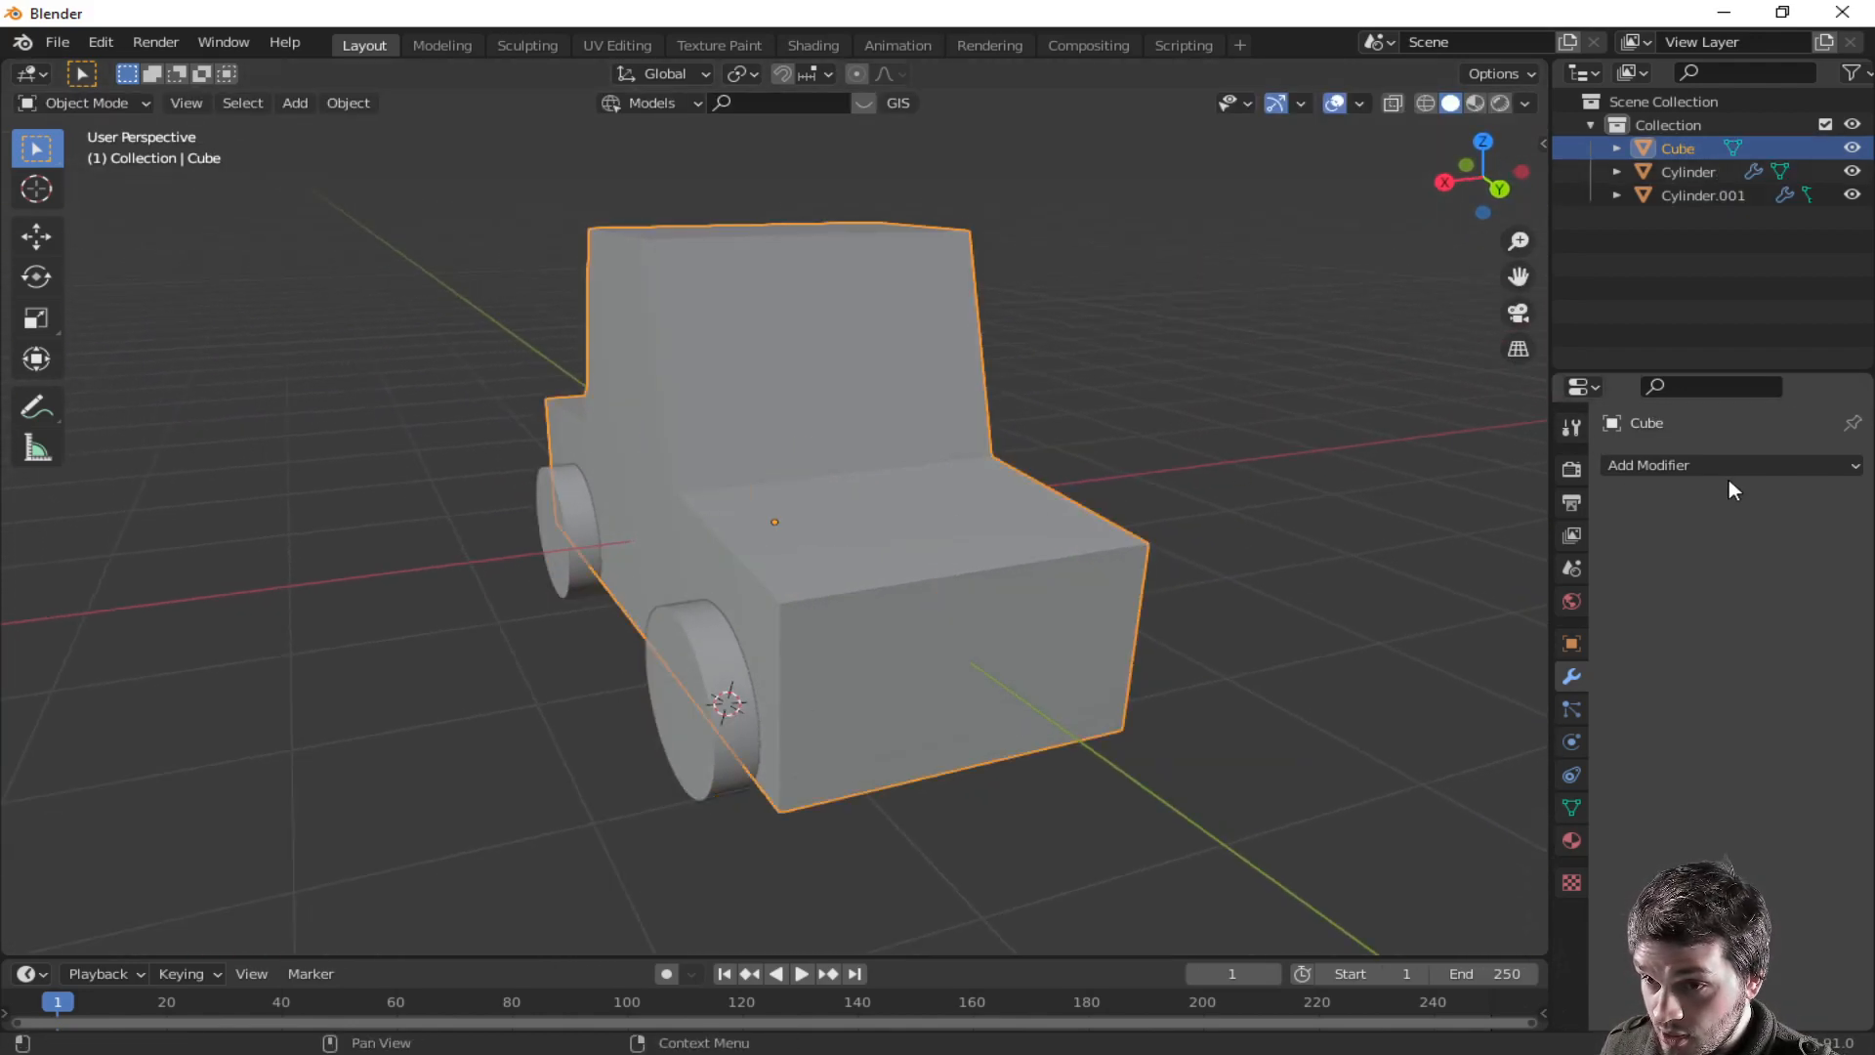
{"action": "left_click", "coordinate": [1729, 466]}
{"action": "left_click", "coordinate": [1338, 588]}
{"action": "left_click", "coordinate": [1632, 467]}
{"action": "left_click", "coordinate": [1340, 584]}
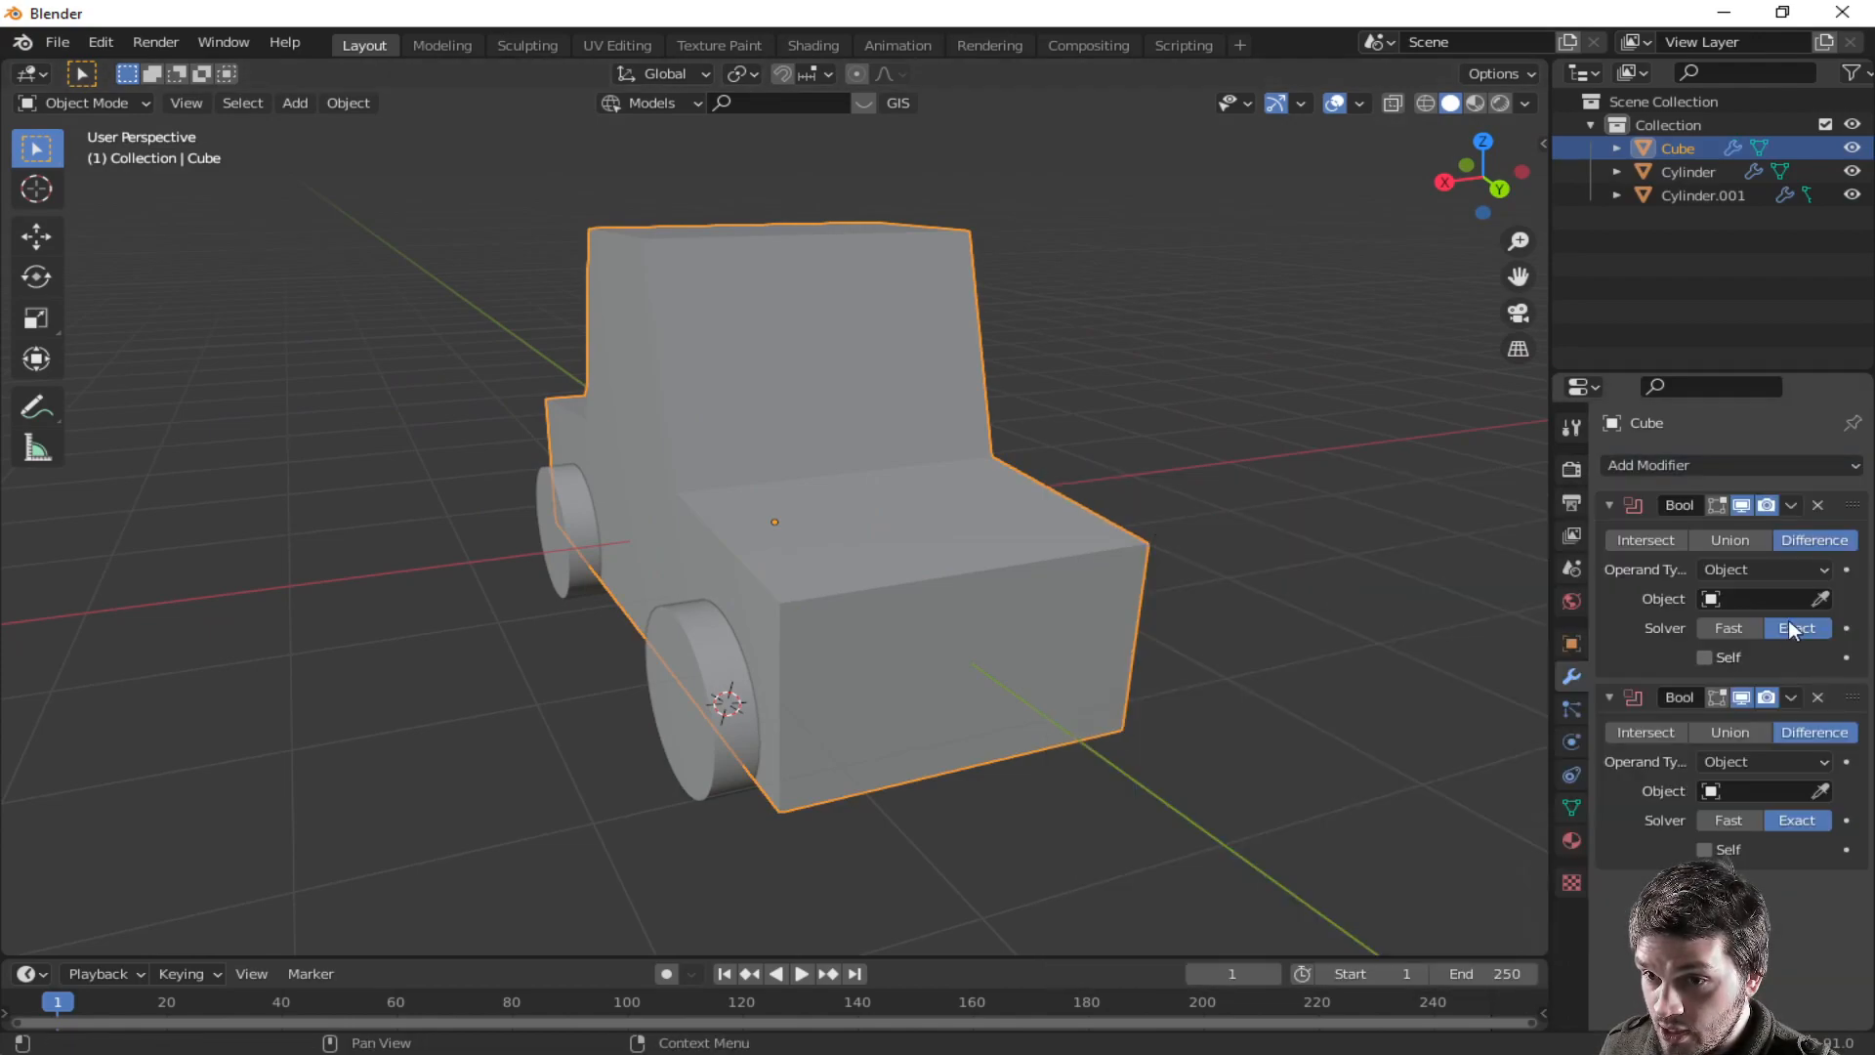
- Set the Boolean objects to Cylinder and Cylinder.001, then apply both modifiers to cut the wheel arches
{"action": "left_click", "coordinate": [1821, 599]}
{"action": "left_click", "coordinate": [724, 694]}
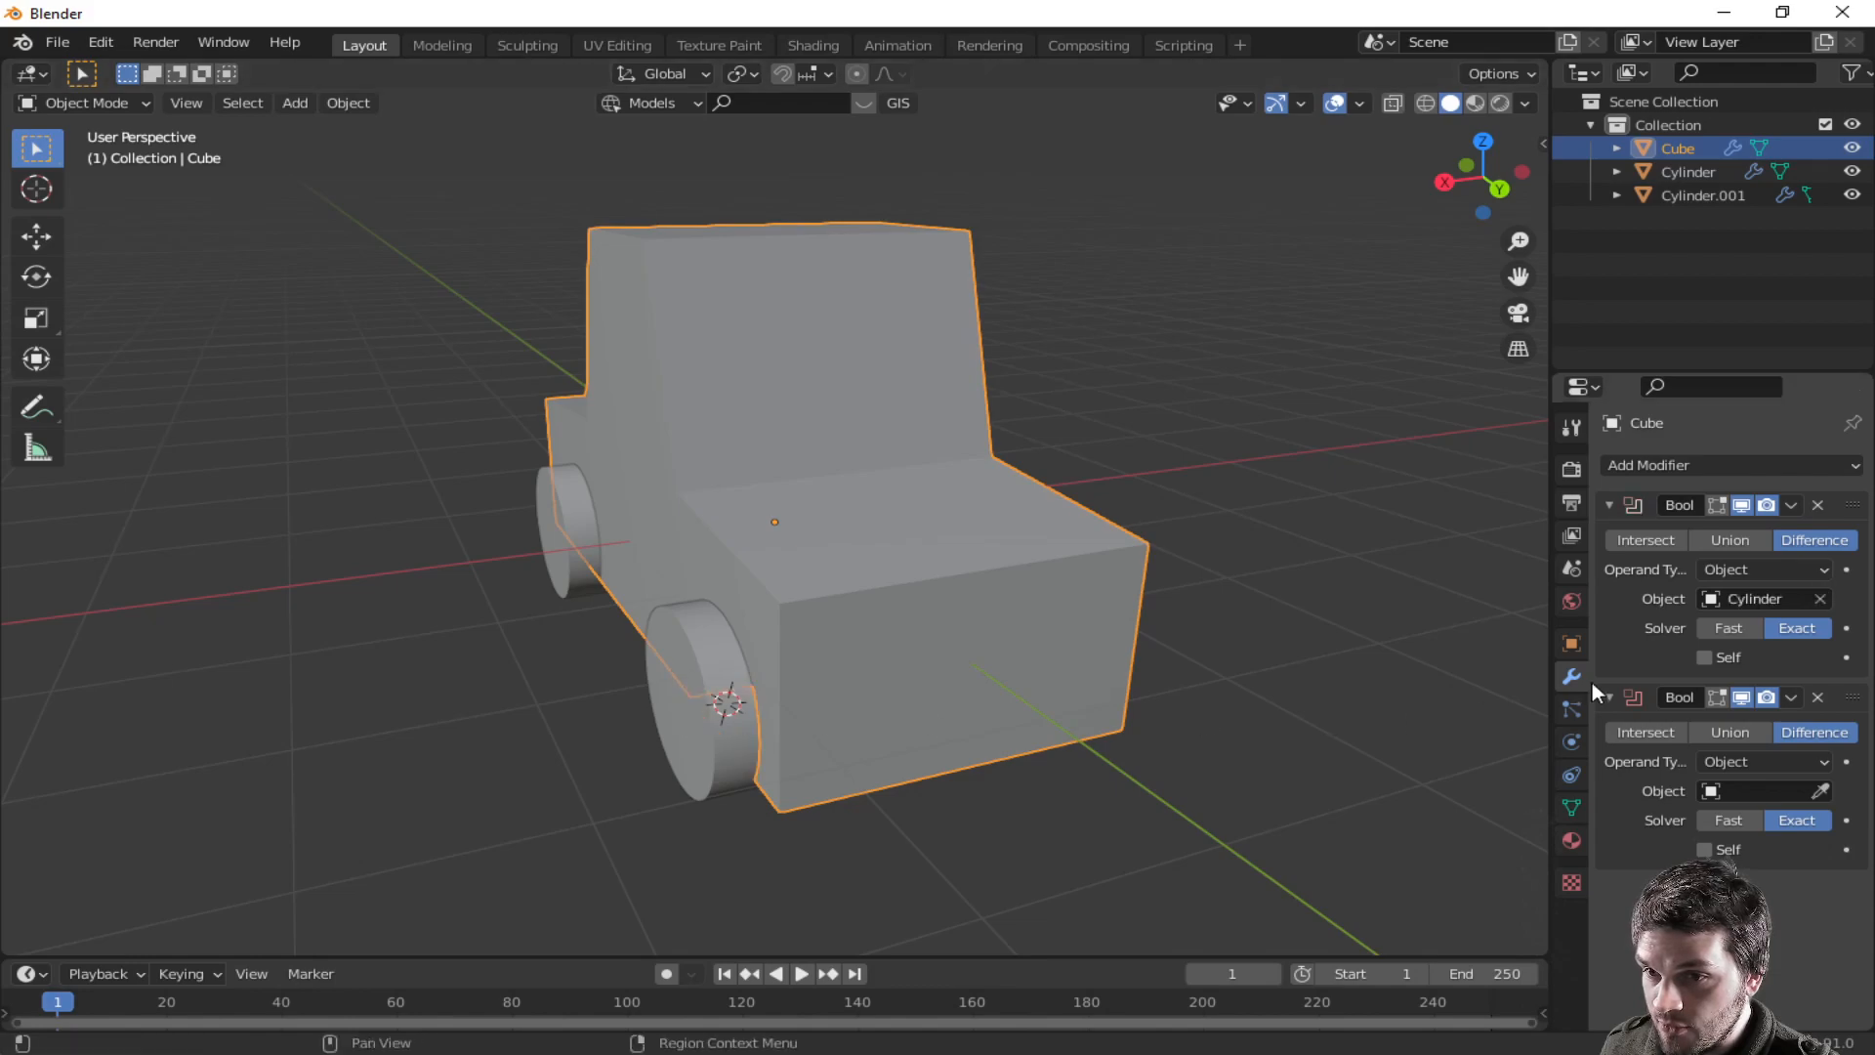
{"action": "left_click", "coordinate": [1823, 791]}
{"action": "left_click", "coordinate": [566, 533]}
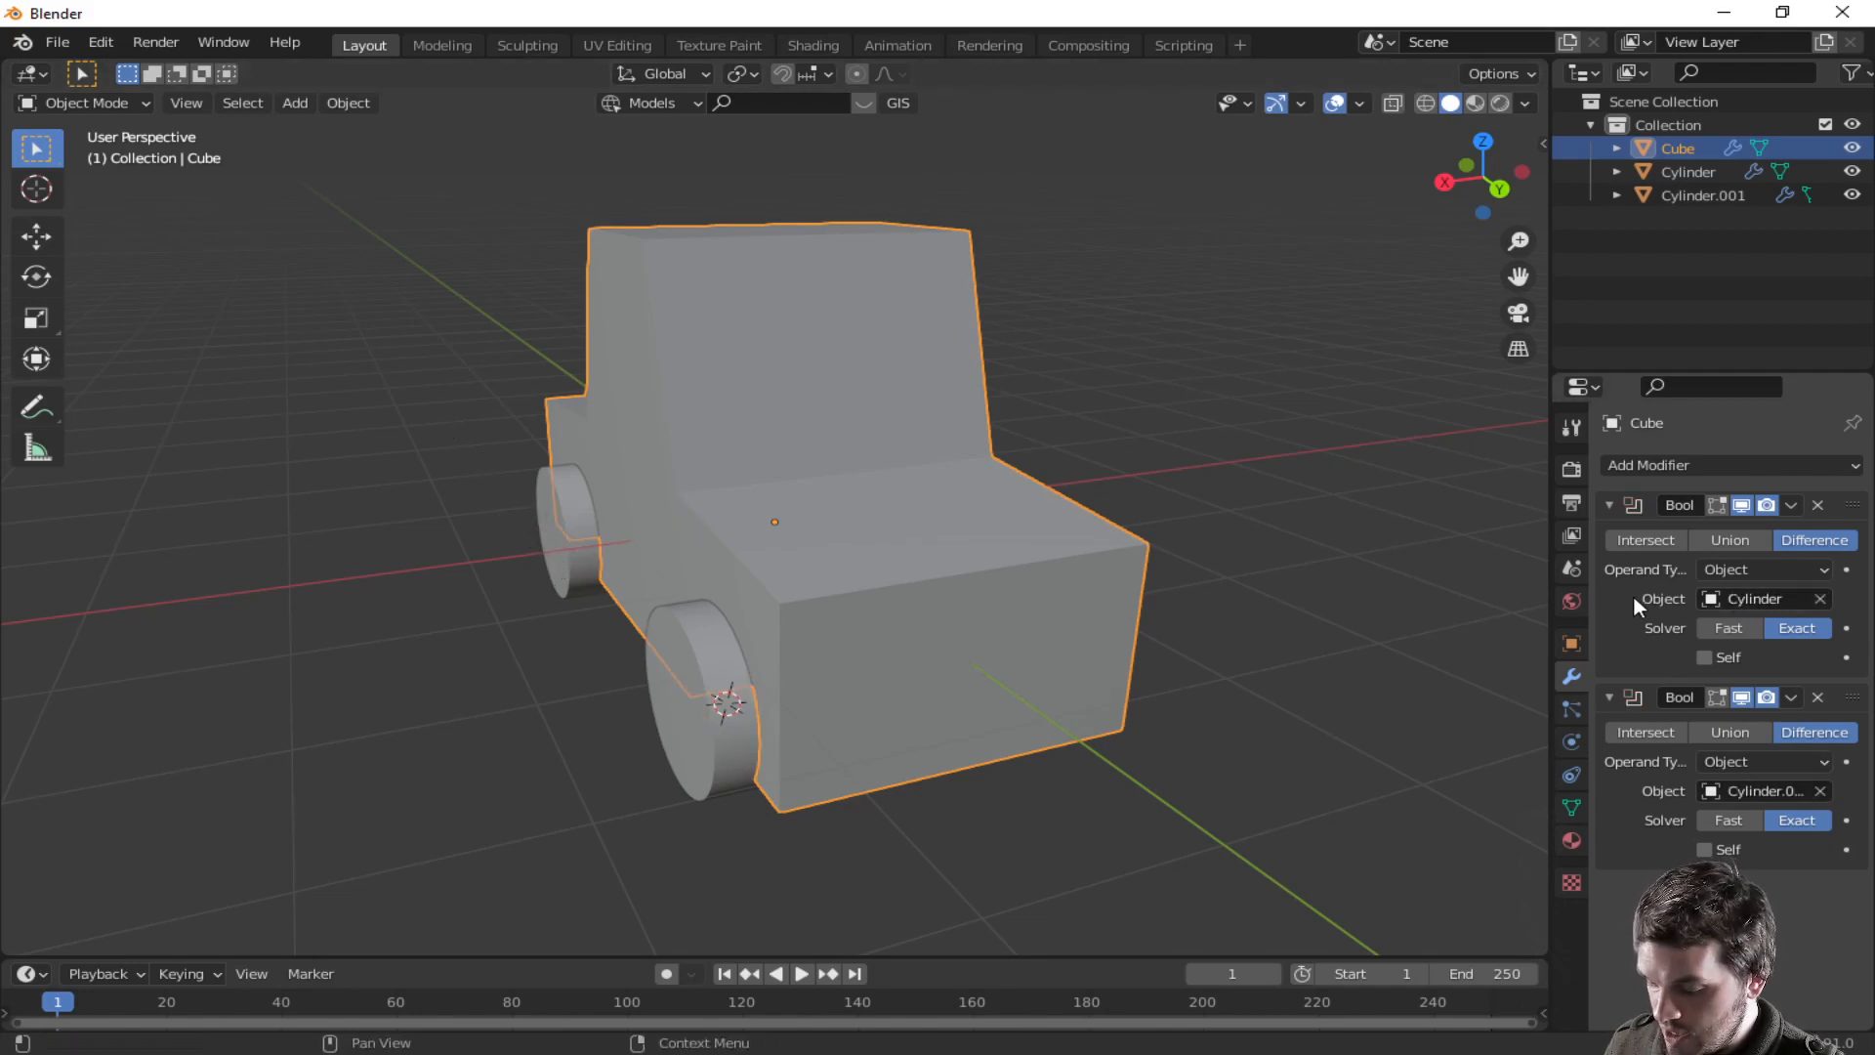
{"action": "key", "text": "ctrl+a"}
{"action": "key", "text": "ctrl+a"}
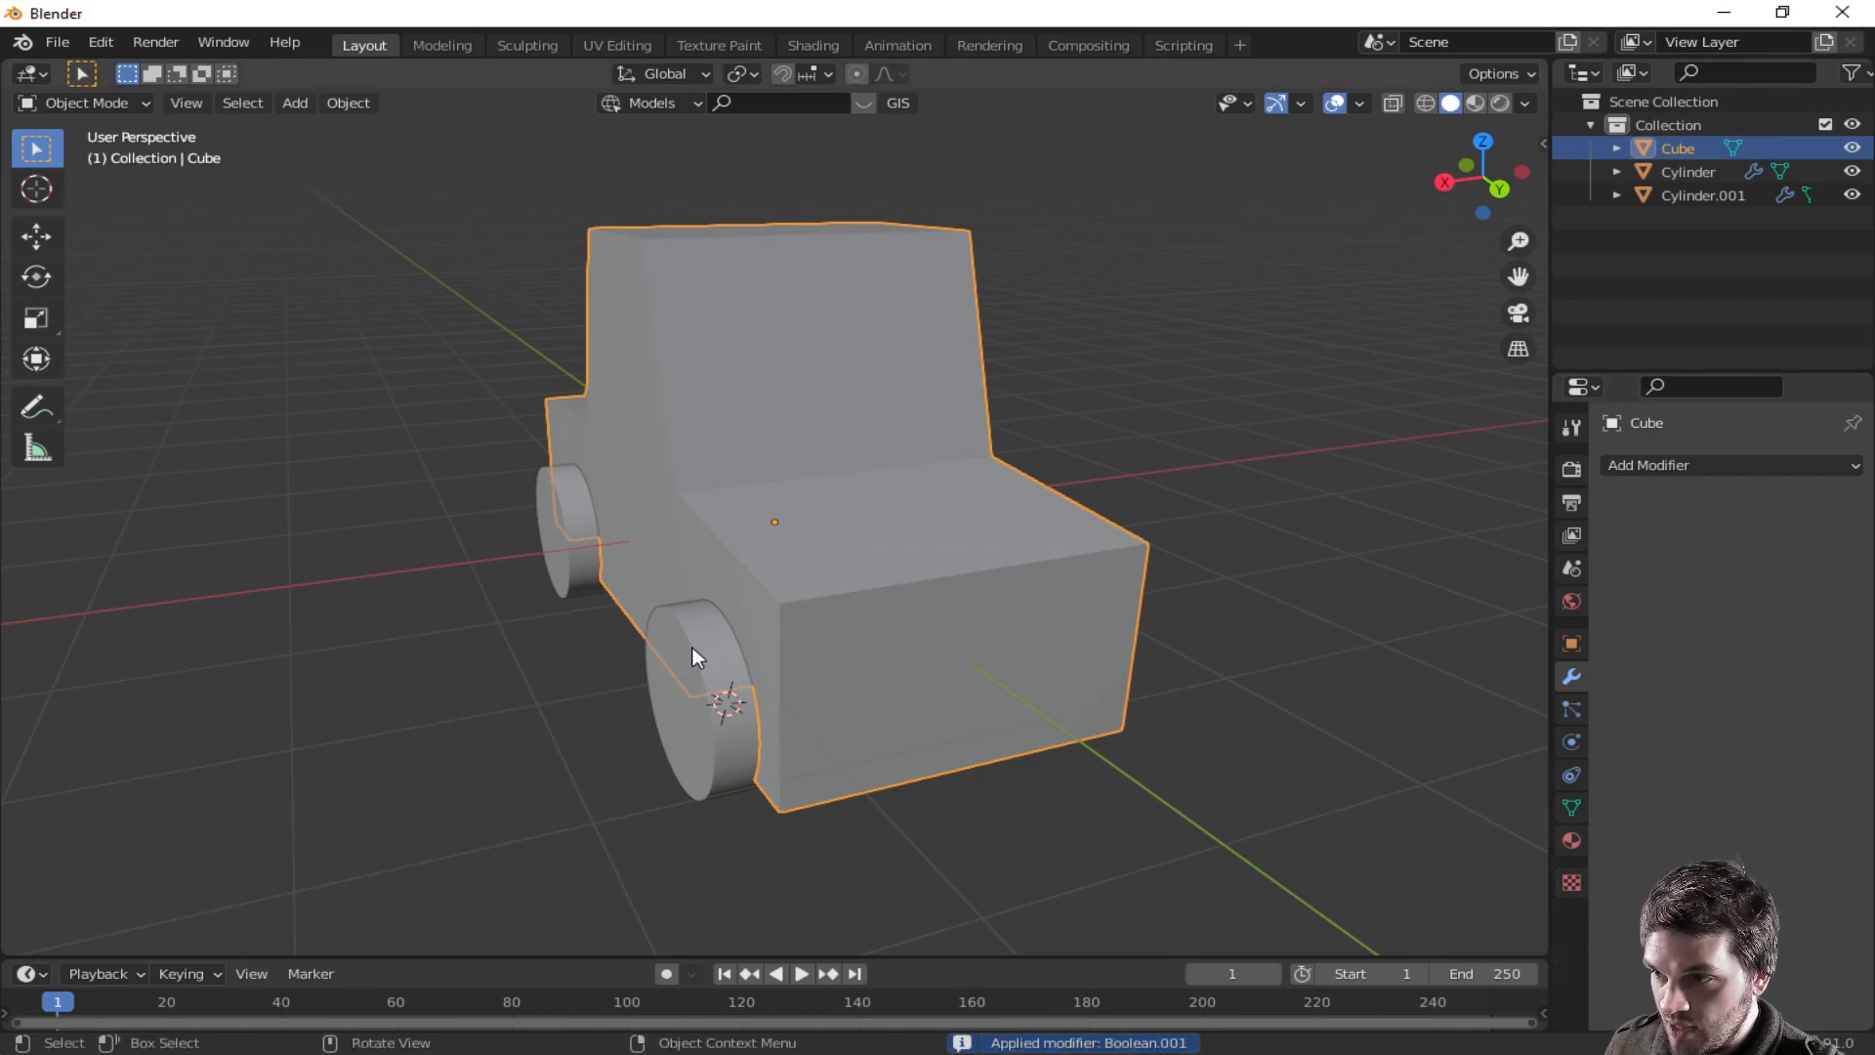
- Try moving and scaling the front wheel, then undo the scaling
{"action": "middle_click_drag", "start_coordinate": [729, 646], "coordinate": [834, 578]}
{"action": "left_click", "coordinate": [945, 591]}
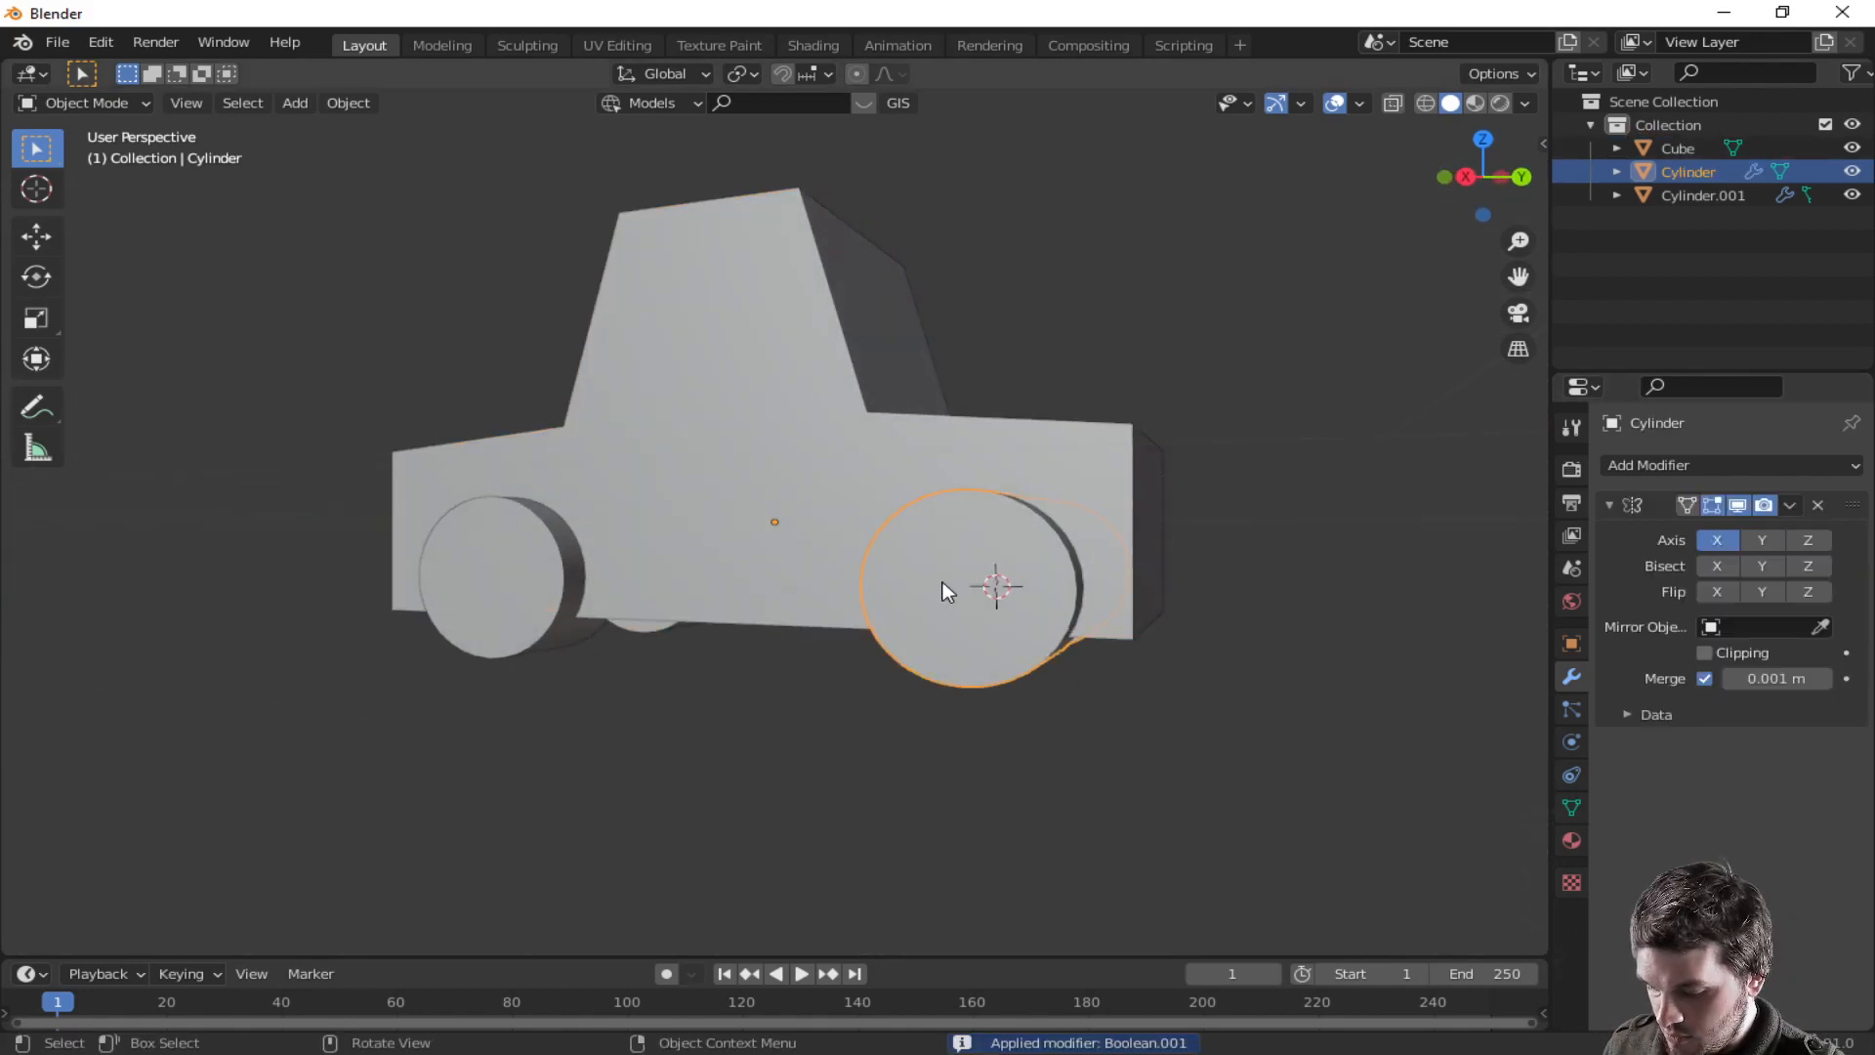
{"action": "key", "text": "g"}
{"action": "right_click", "coordinate": [971, 772]}
{"action": "middle_click_drag", "start_coordinate": [971, 775], "coordinate": [1257, 688]}
{"action": "key", "text": "s"}
{"action": "left_click", "coordinate": [1288, 619]}
{"action": "key", "text": "ctrl+z"}
- In Edit Mode, scale the wheel mesh along Y by about 0.61 to make it thinner
{"action": "key", "text": "Tab"}
{"action": "middle_click_drag", "start_coordinate": [1287, 623], "coordinate": [1061, 646]}
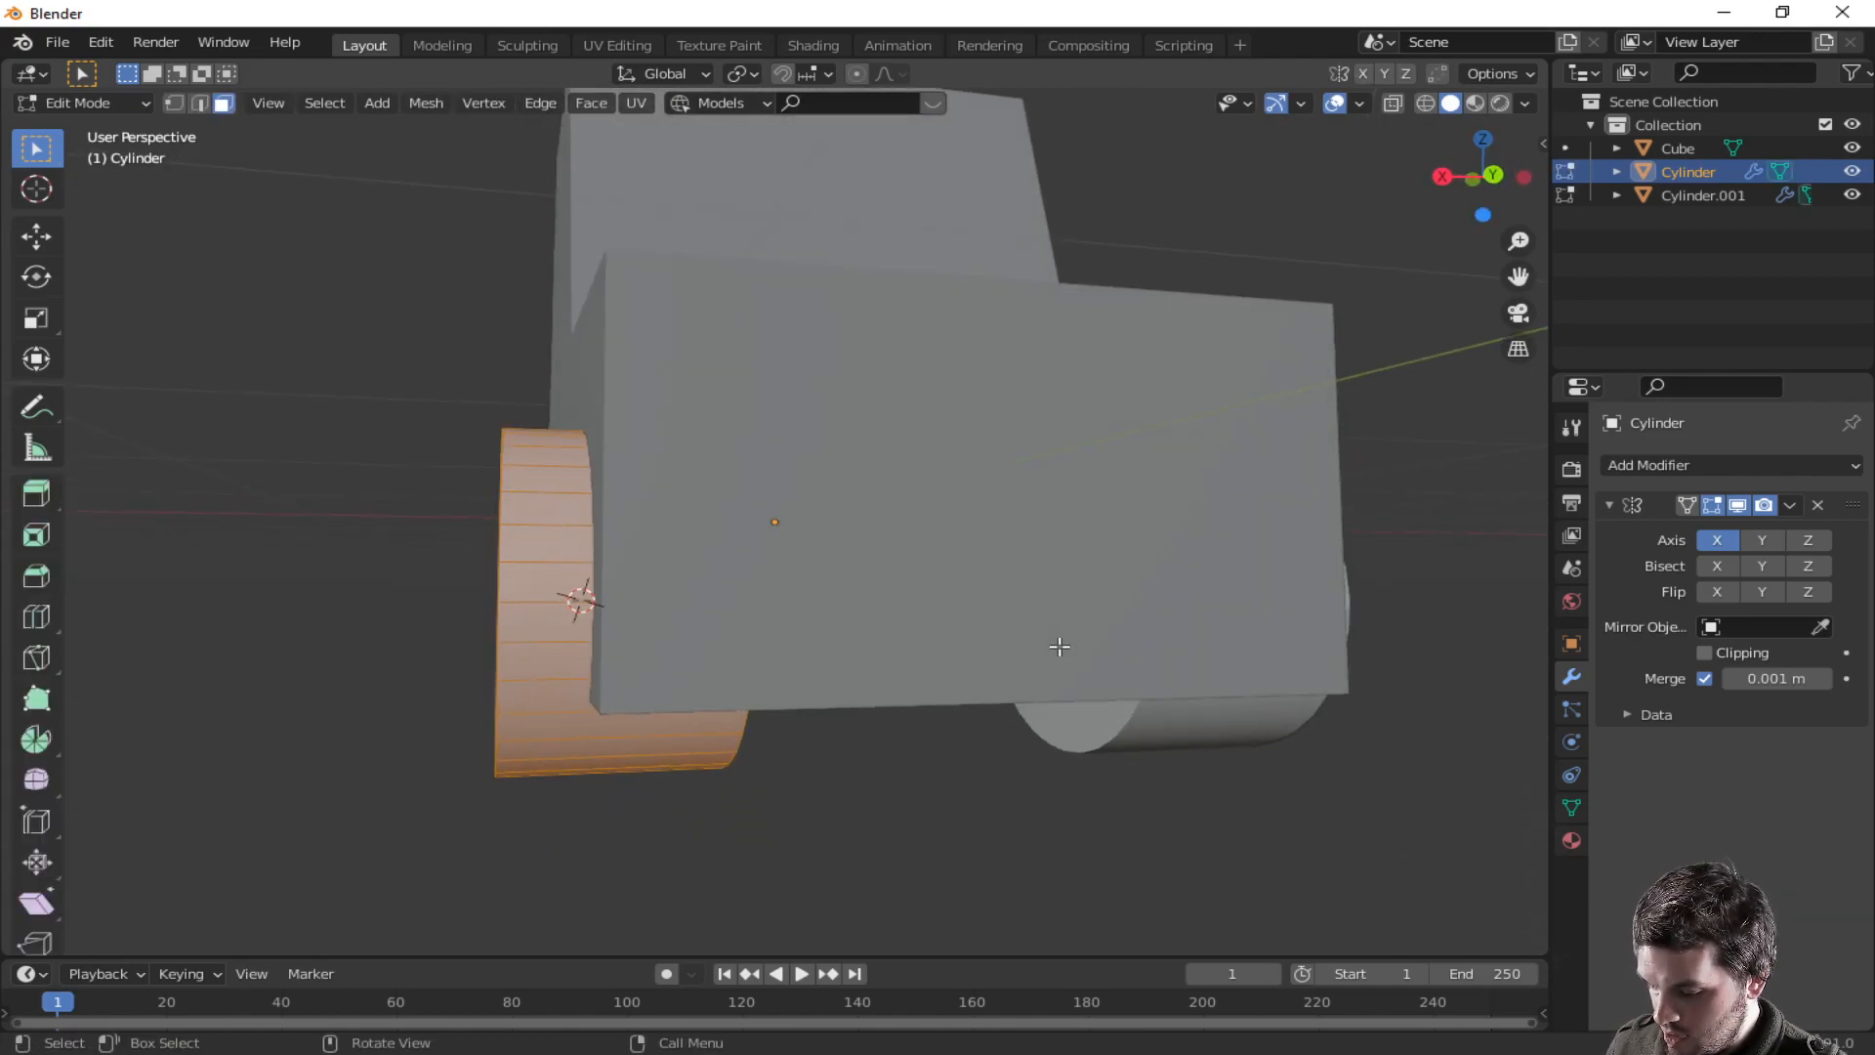
{"action": "key", "text": "s"}
{"action": "key", "text": "y"}
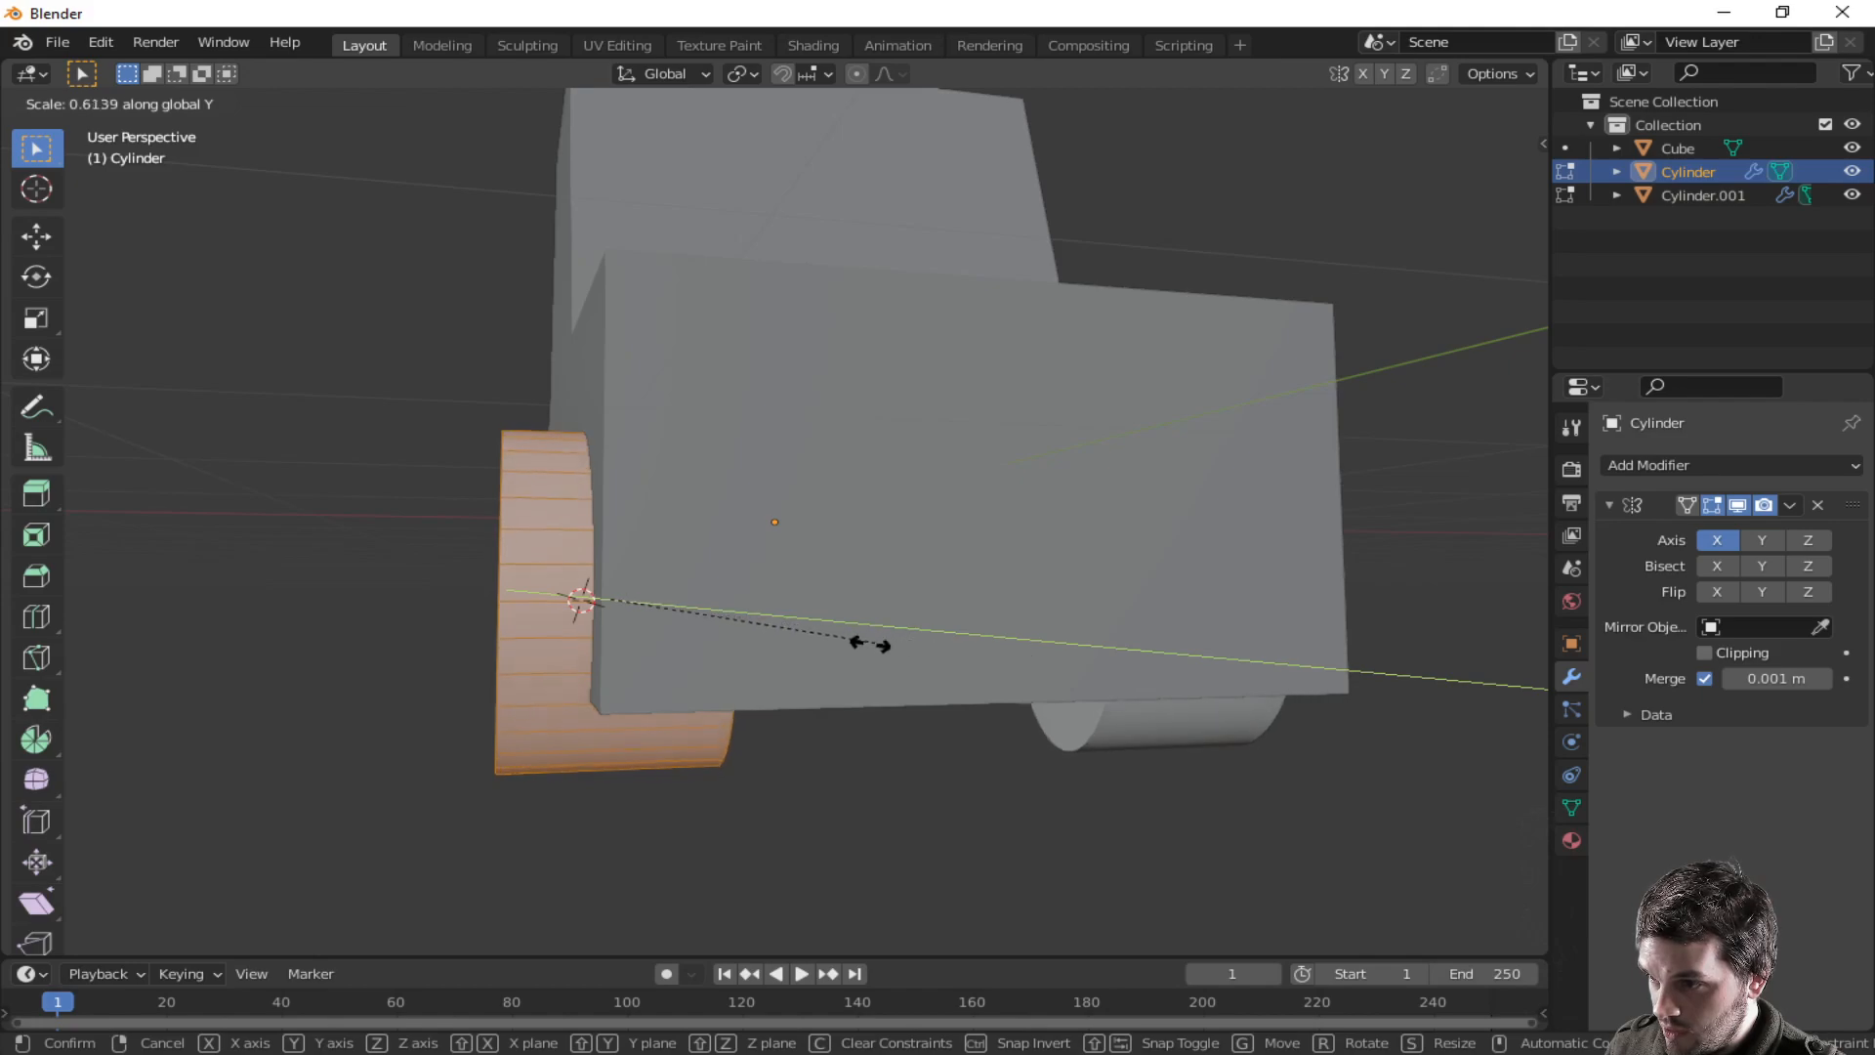
{"action": "left_click", "coordinate": [846, 642]}
- Scale the wheel mesh along X and then uniformly to fit inside the wheel arch
{"action": "key", "text": "s"}
{"action": "key", "text": "x"}
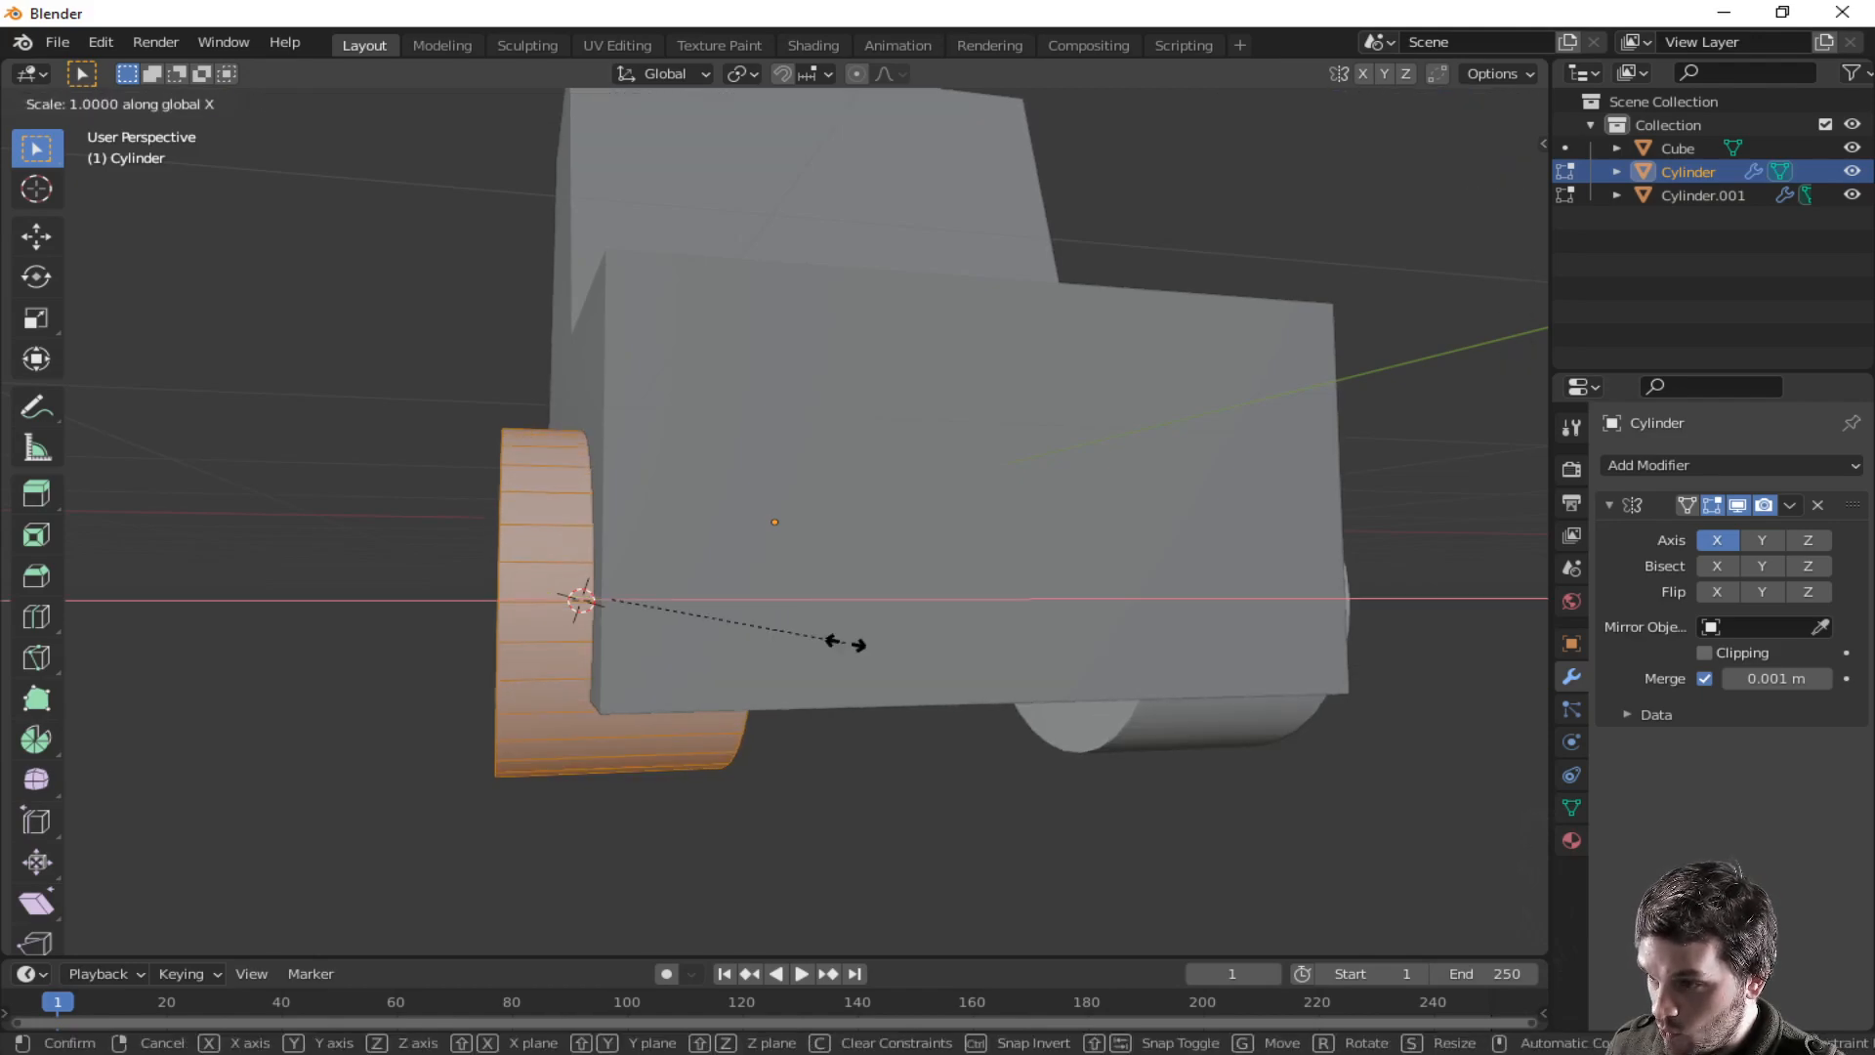
{"action": "left_click", "coordinate": [791, 656]}
{"action": "middle_click_drag", "start_coordinate": [803, 648], "coordinate": [1253, 543]}
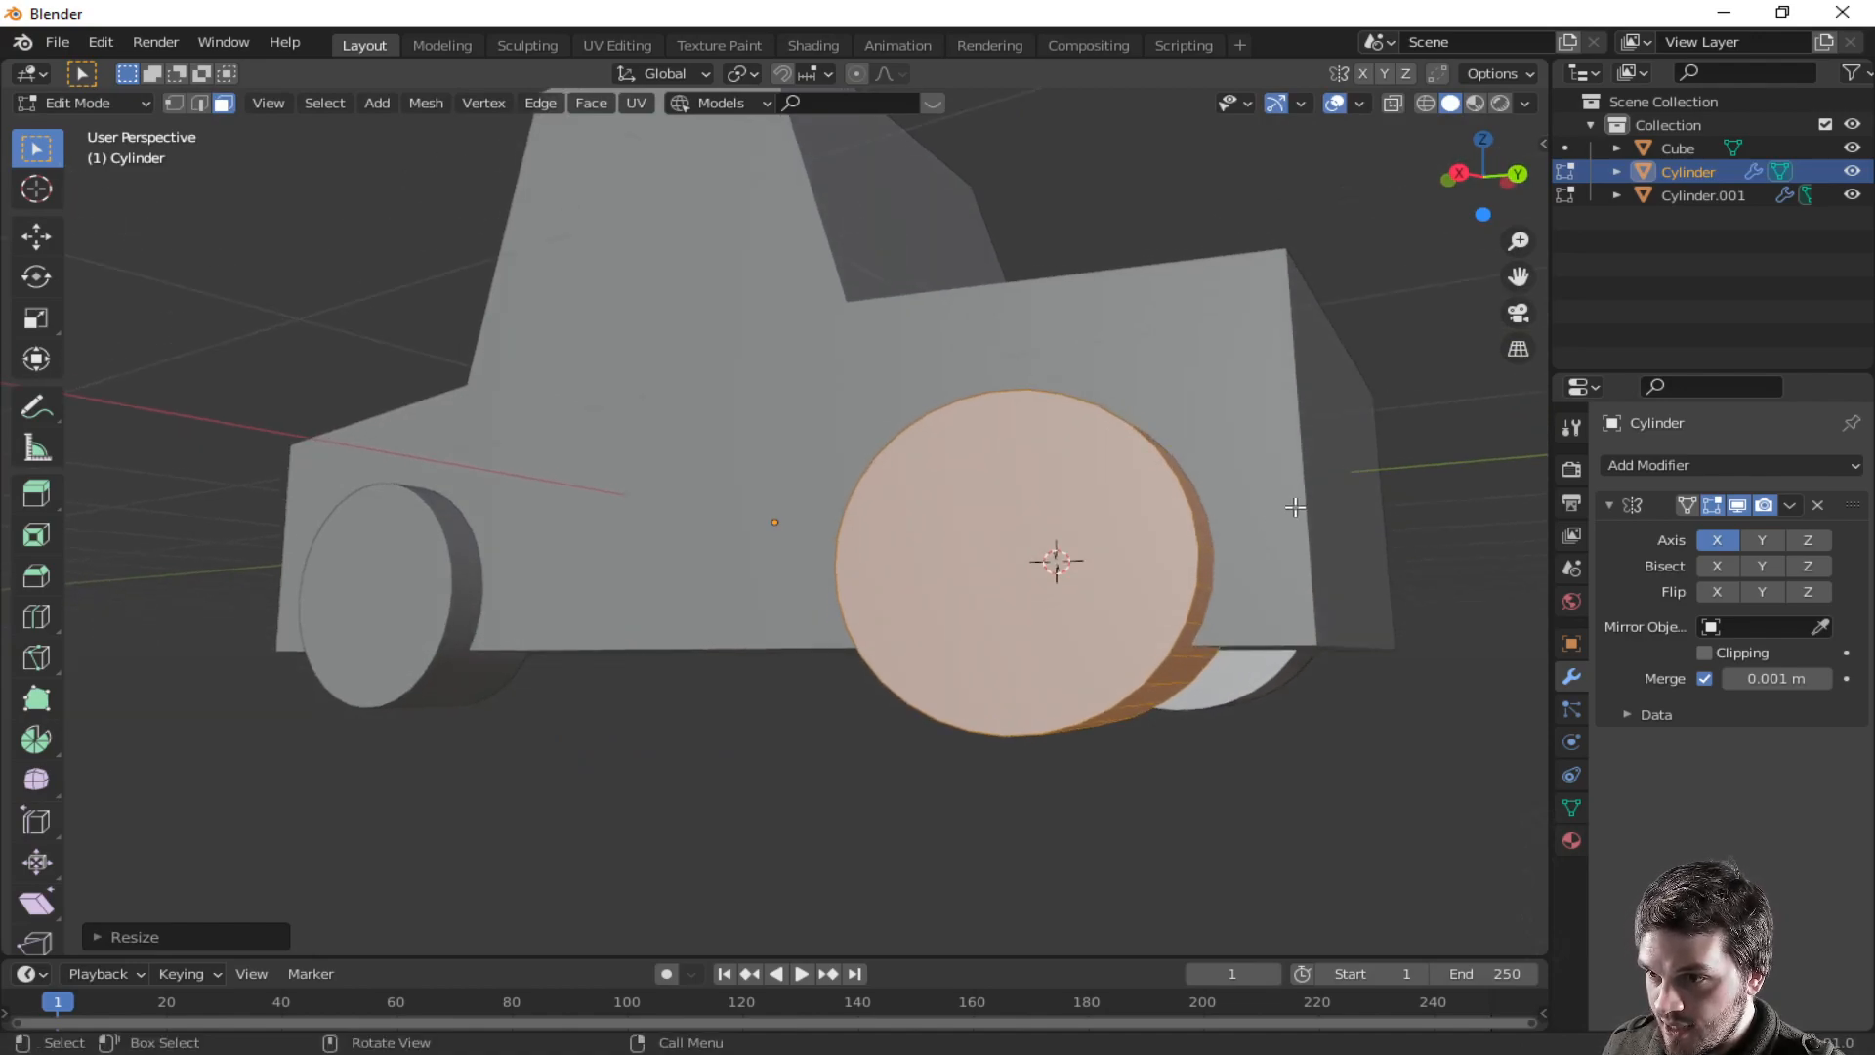
{"action": "key", "text": "s"}
{"action": "left_click", "coordinate": [1279, 515]}
- Scale the wheel mesh down slightly again and leave Edit Mode
{"action": "middle_click_drag", "start_coordinate": [1065, 557], "coordinate": [1143, 564]}
{"action": "middle_click_drag", "start_coordinate": [750, 630], "coordinate": [809, 637]}
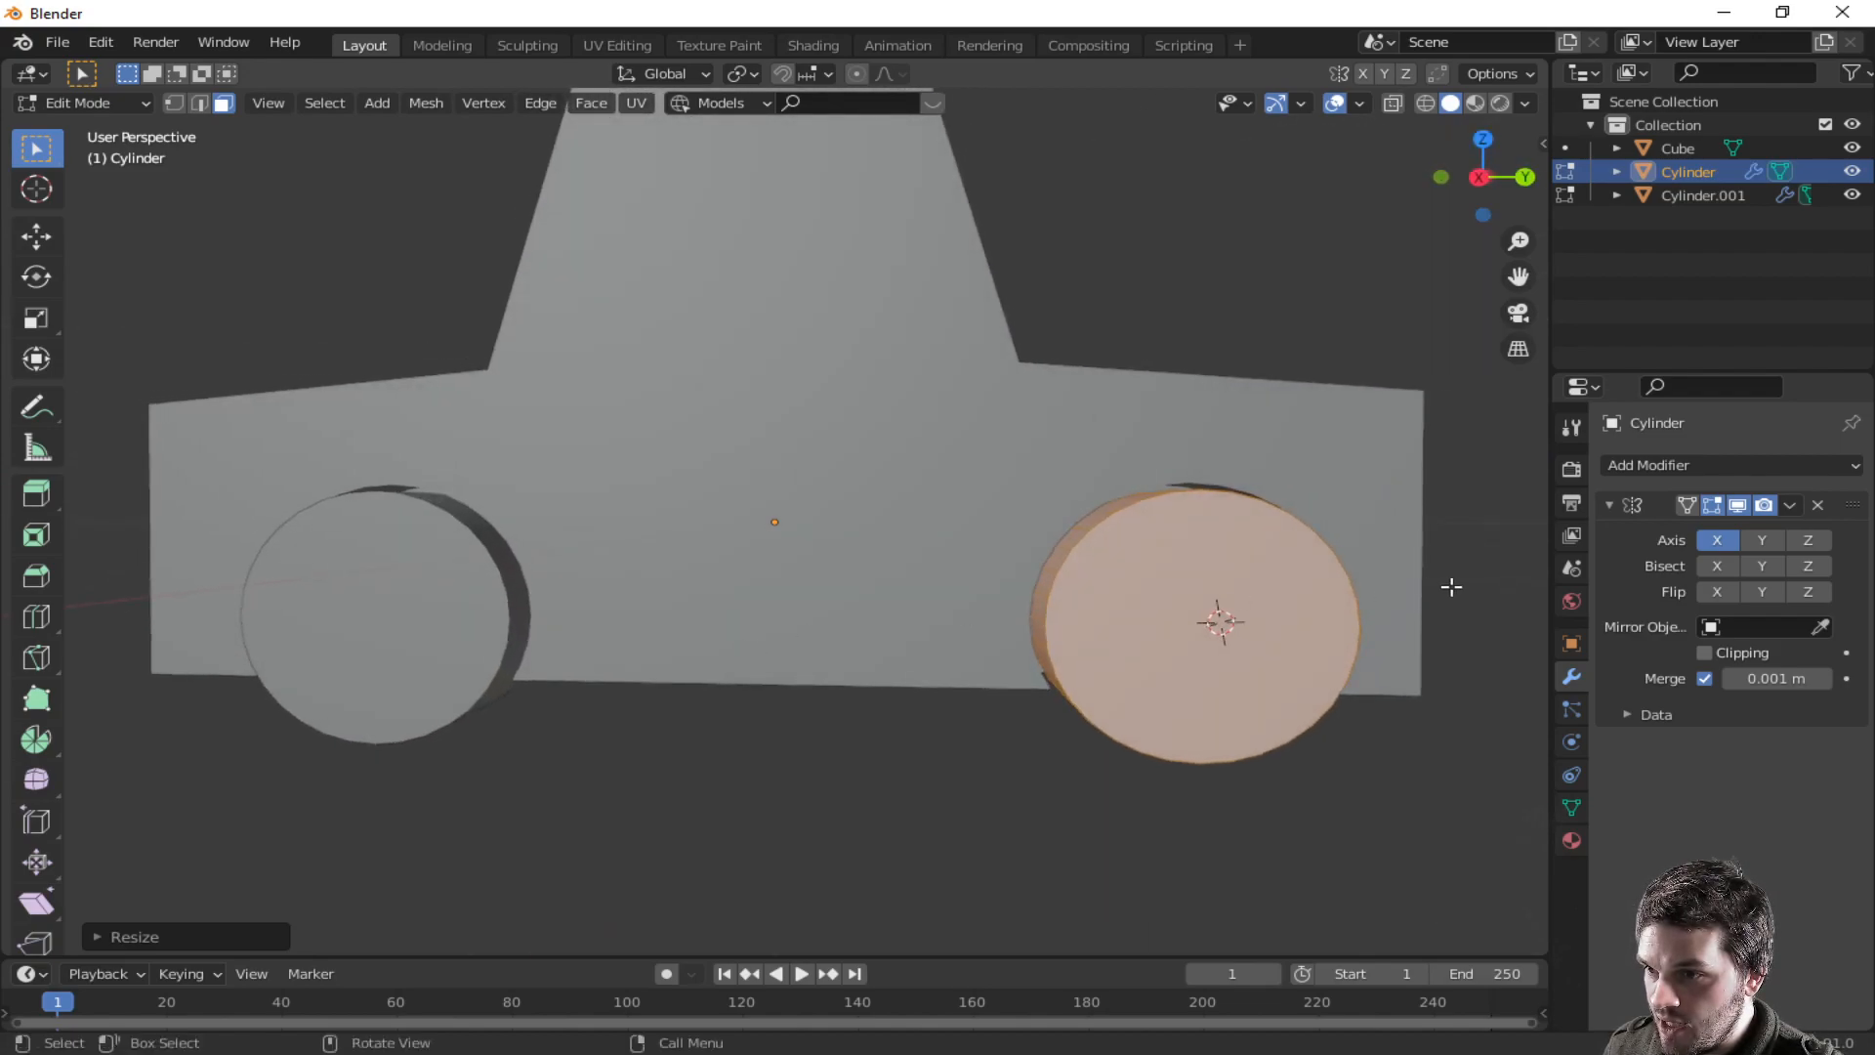
{"action": "key", "text": "s"}
{"action": "left_click", "coordinate": [1406, 593]}
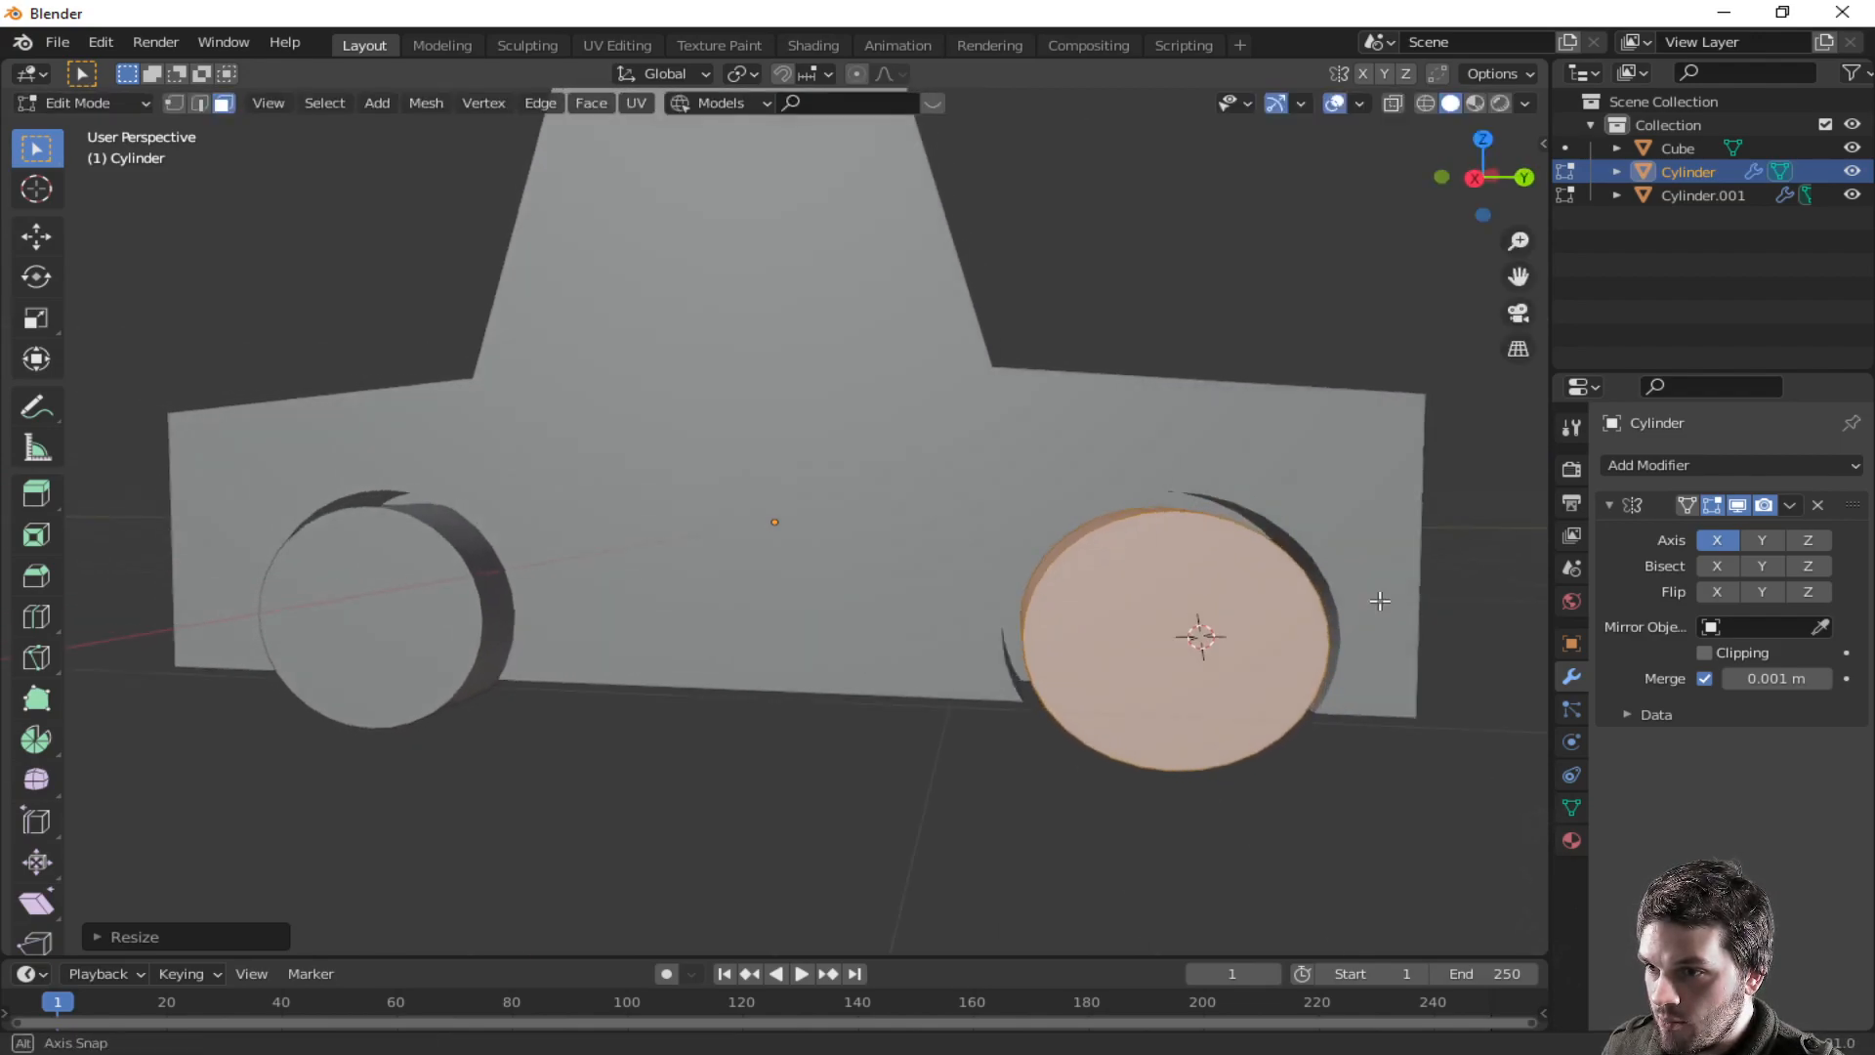
{"action": "middle_click_drag", "start_coordinate": [1201, 628], "coordinate": [1176, 678]}
{"action": "mouse_move", "coordinate": [400, 638]}
{"action": "middle_mouse_down"}
{"action": "mouse_move", "coordinate": [517, 630]}
{"action": "mouse_move", "coordinate": [273, 620]}
{"action": "mouse_move", "coordinate": [391, 625]}
{"action": "middle_mouse_up"}
{"action": "middle_click_drag", "start_coordinate": [1416, 596], "coordinate": [771, 661]}
{"action": "key", "text": "Tab"}
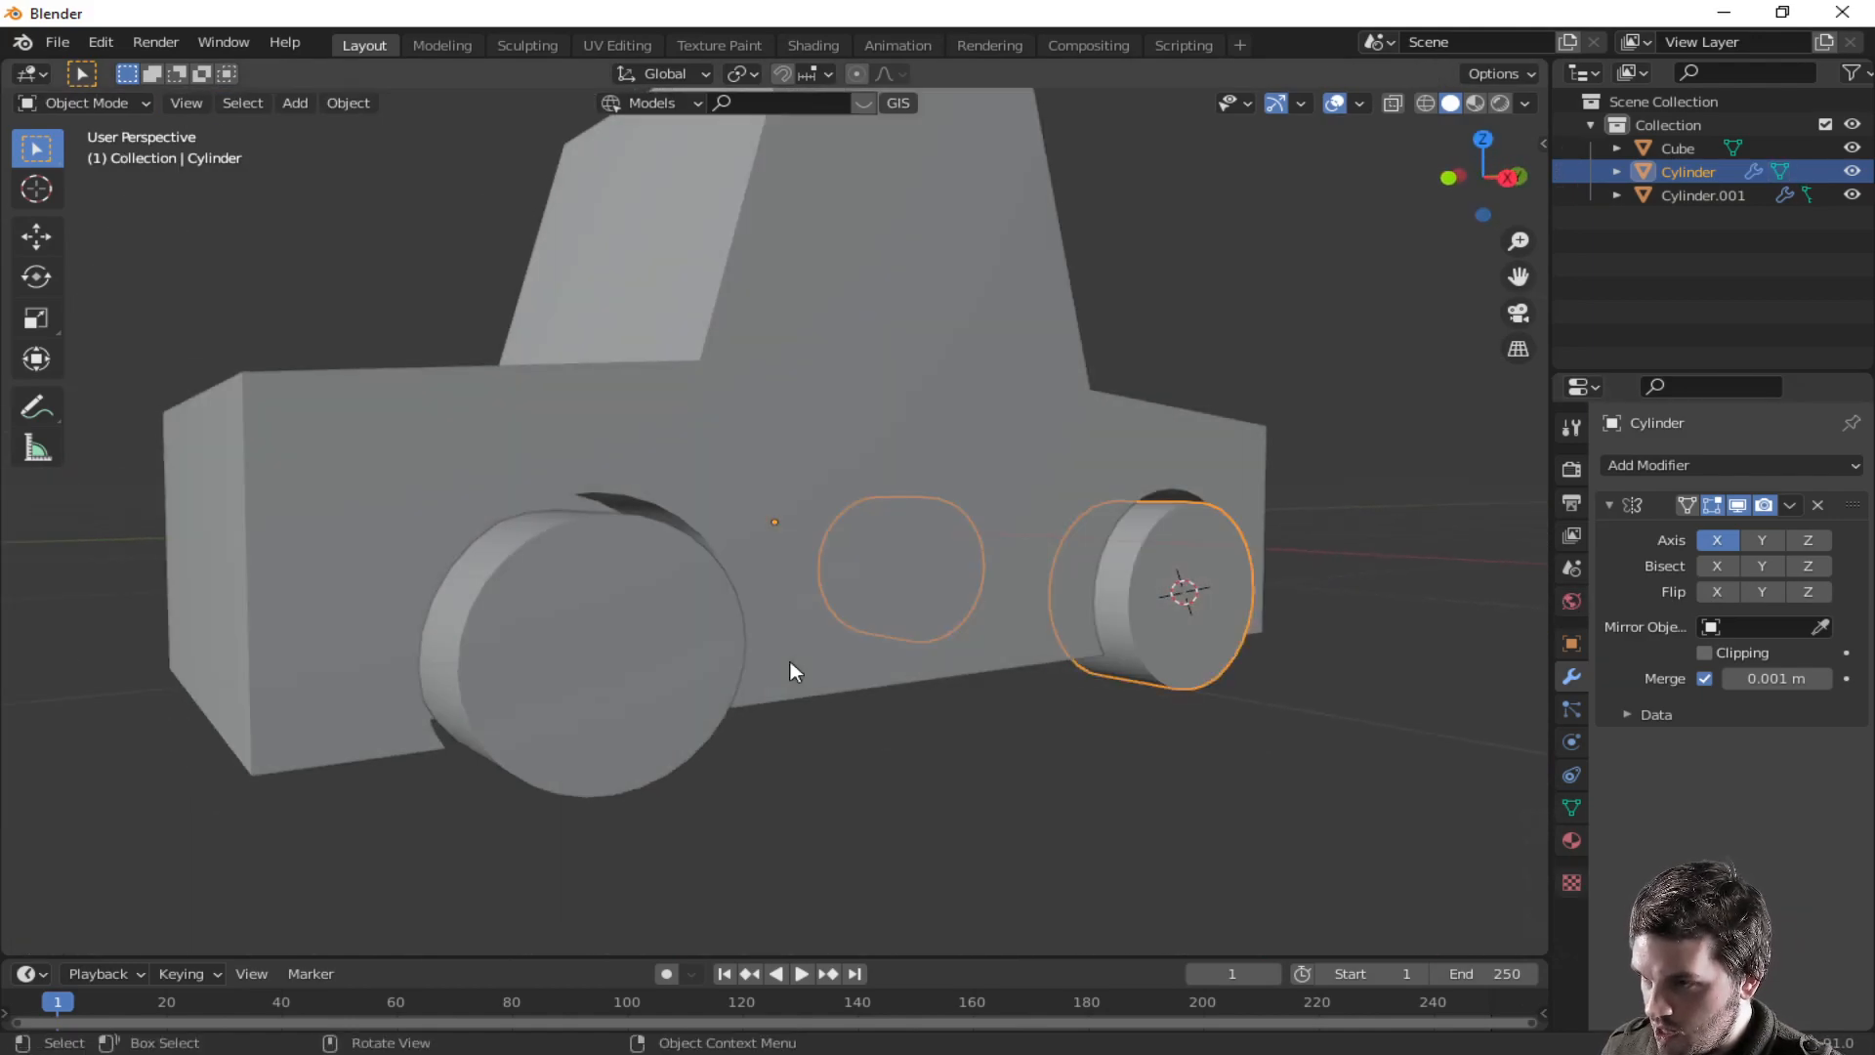
- Try to apply all transforms to the rear wheel
{"action": "left_click", "coordinate": [565, 655]}
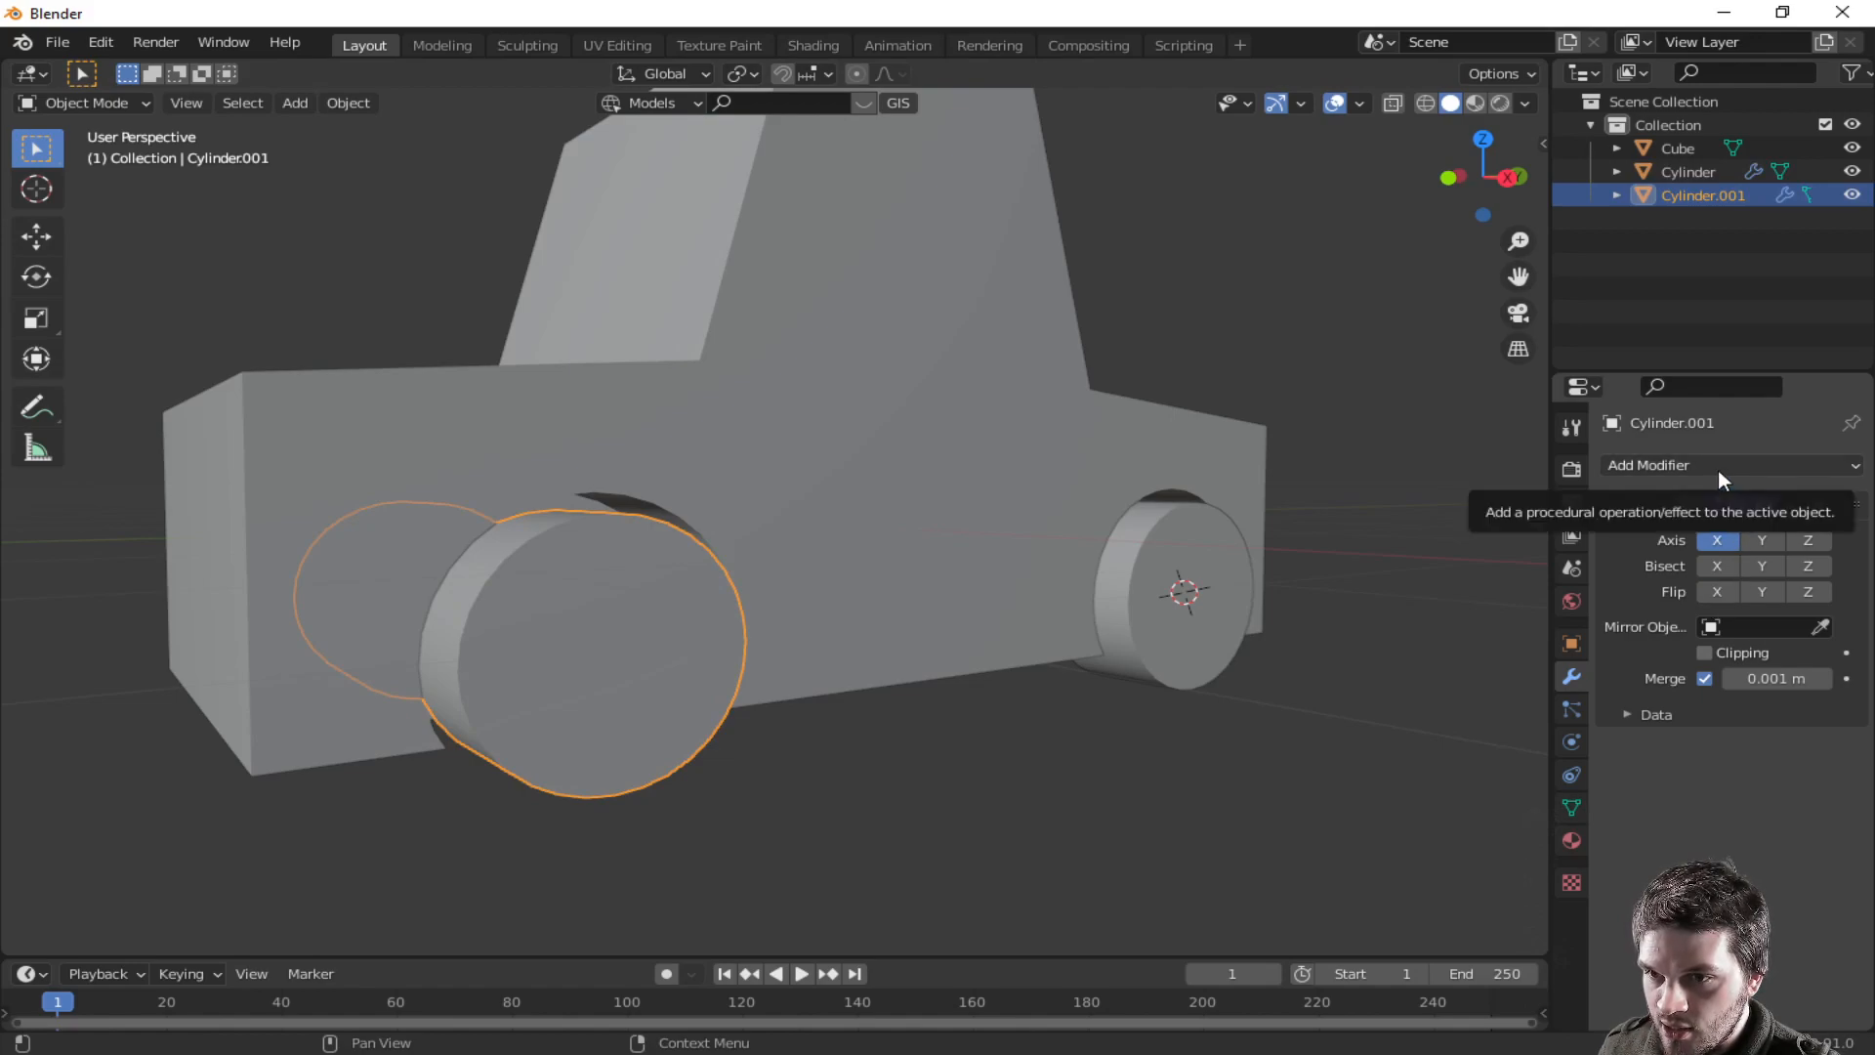
{"action": "left_click", "coordinate": [1182, 602]}
{"action": "left_click", "coordinate": [562, 690]}
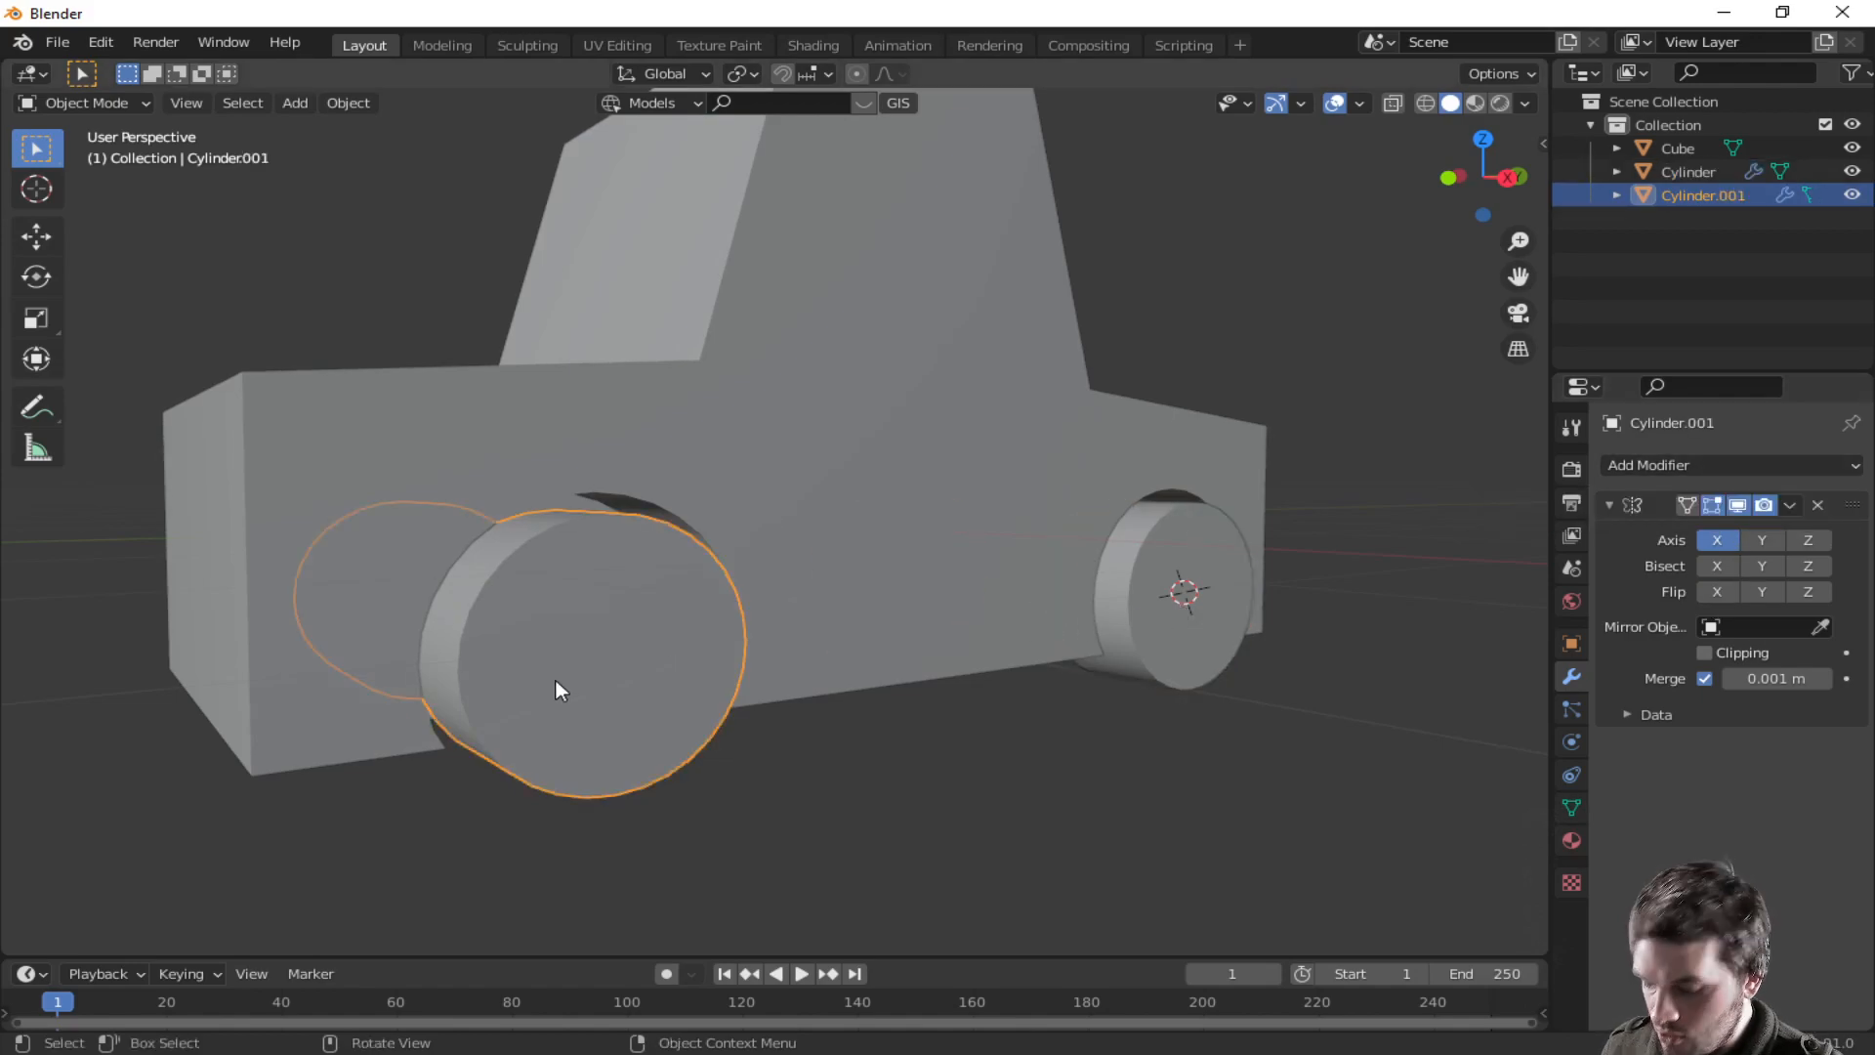
{"action": "key", "text": "ctrl+a"}
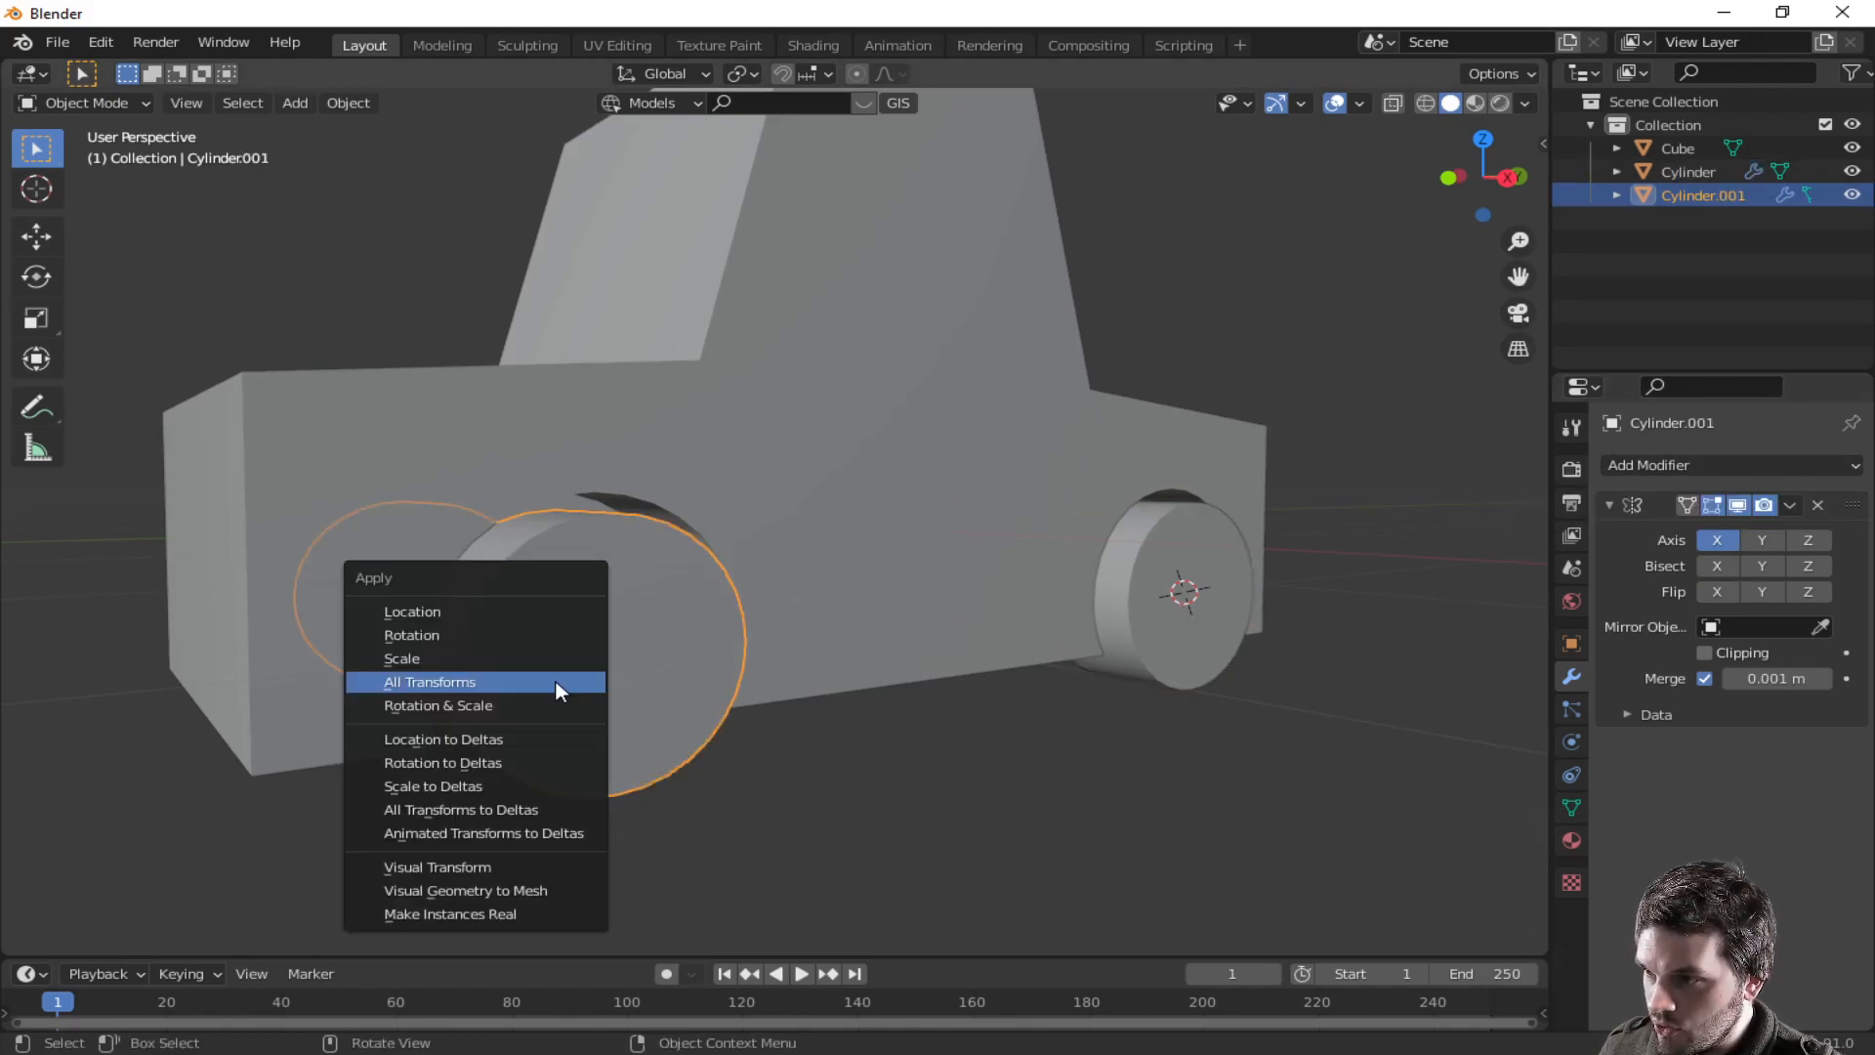
{"action": "left_click", "coordinate": [555, 678]}
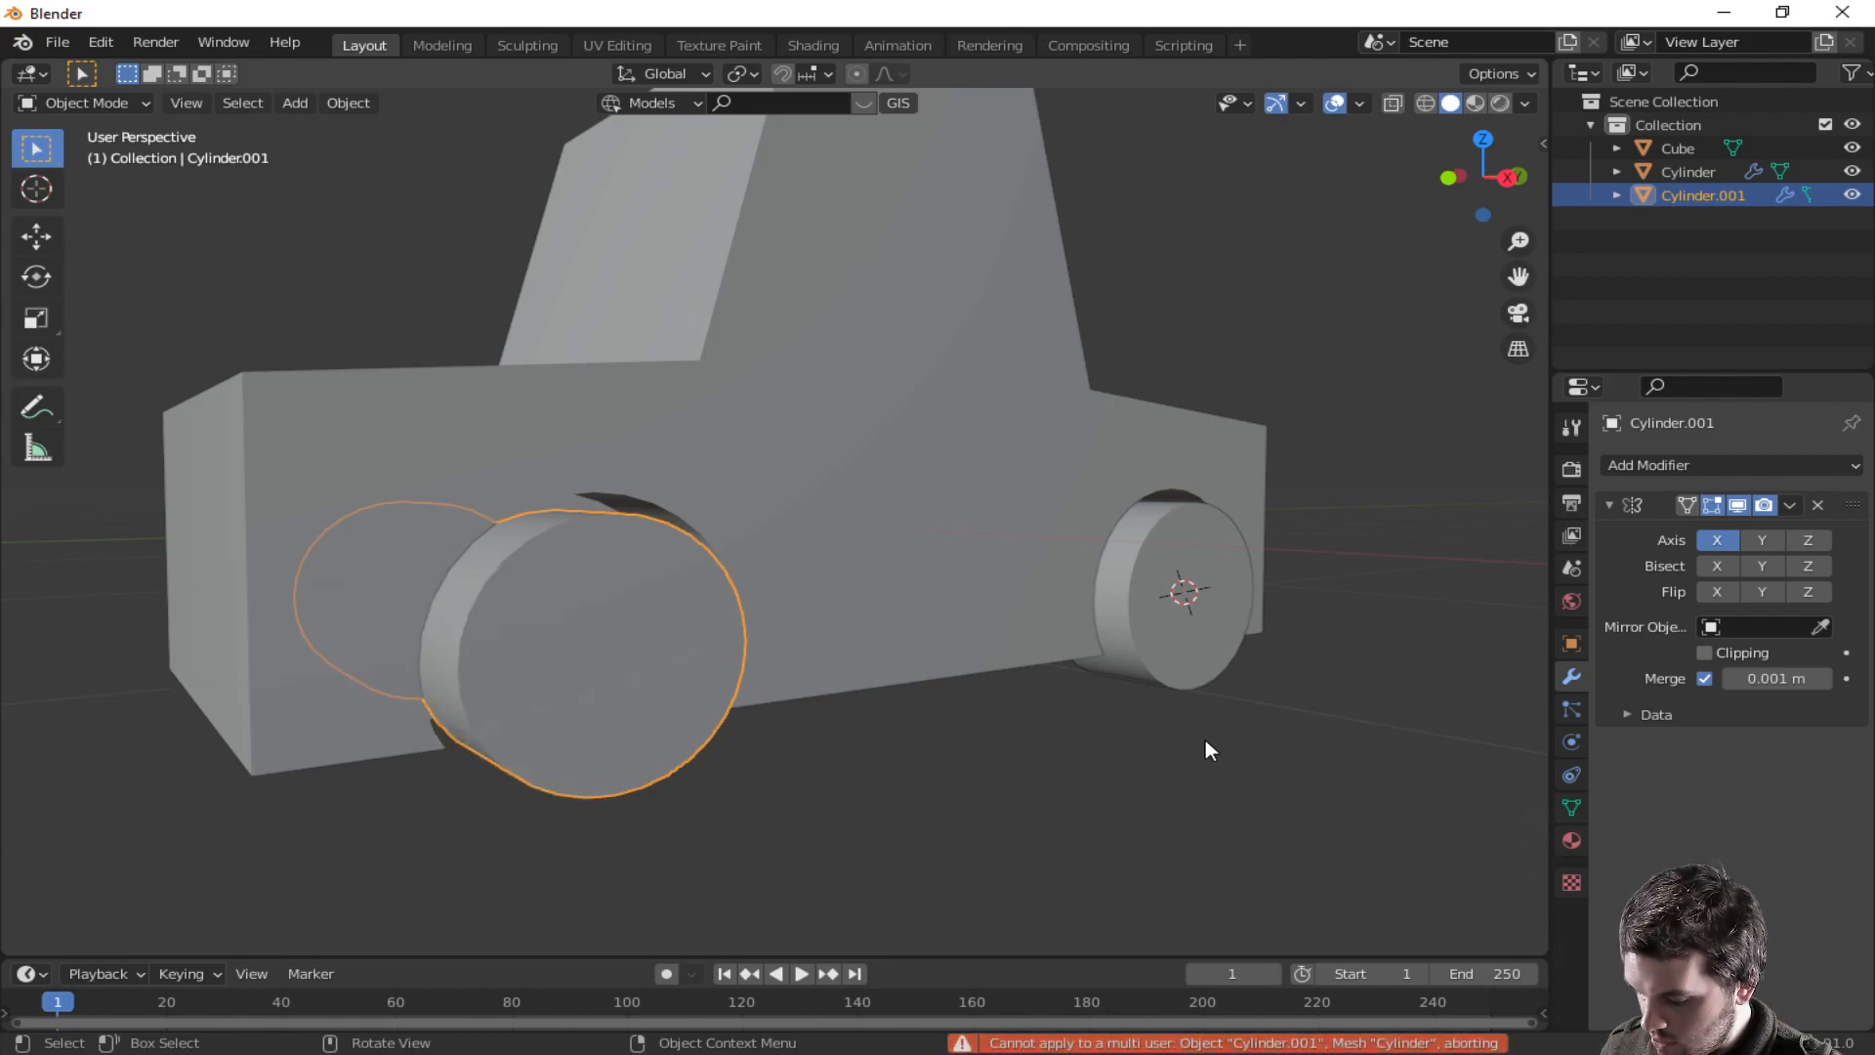
- Select the front wheel's mesh in Edit Mode and add a new material to it
{"action": "middle_click_drag", "start_coordinate": [1065, 741], "coordinate": [1252, 715]}
{"action": "left_click", "coordinate": [835, 711]}
{"action": "left_click", "coordinate": [918, 697]}
{"action": "middle_click_drag", "start_coordinate": [918, 695], "coordinate": [1071, 681]}
{"action": "middle_click_drag", "start_coordinate": [670, 658], "coordinate": [542, 601]}
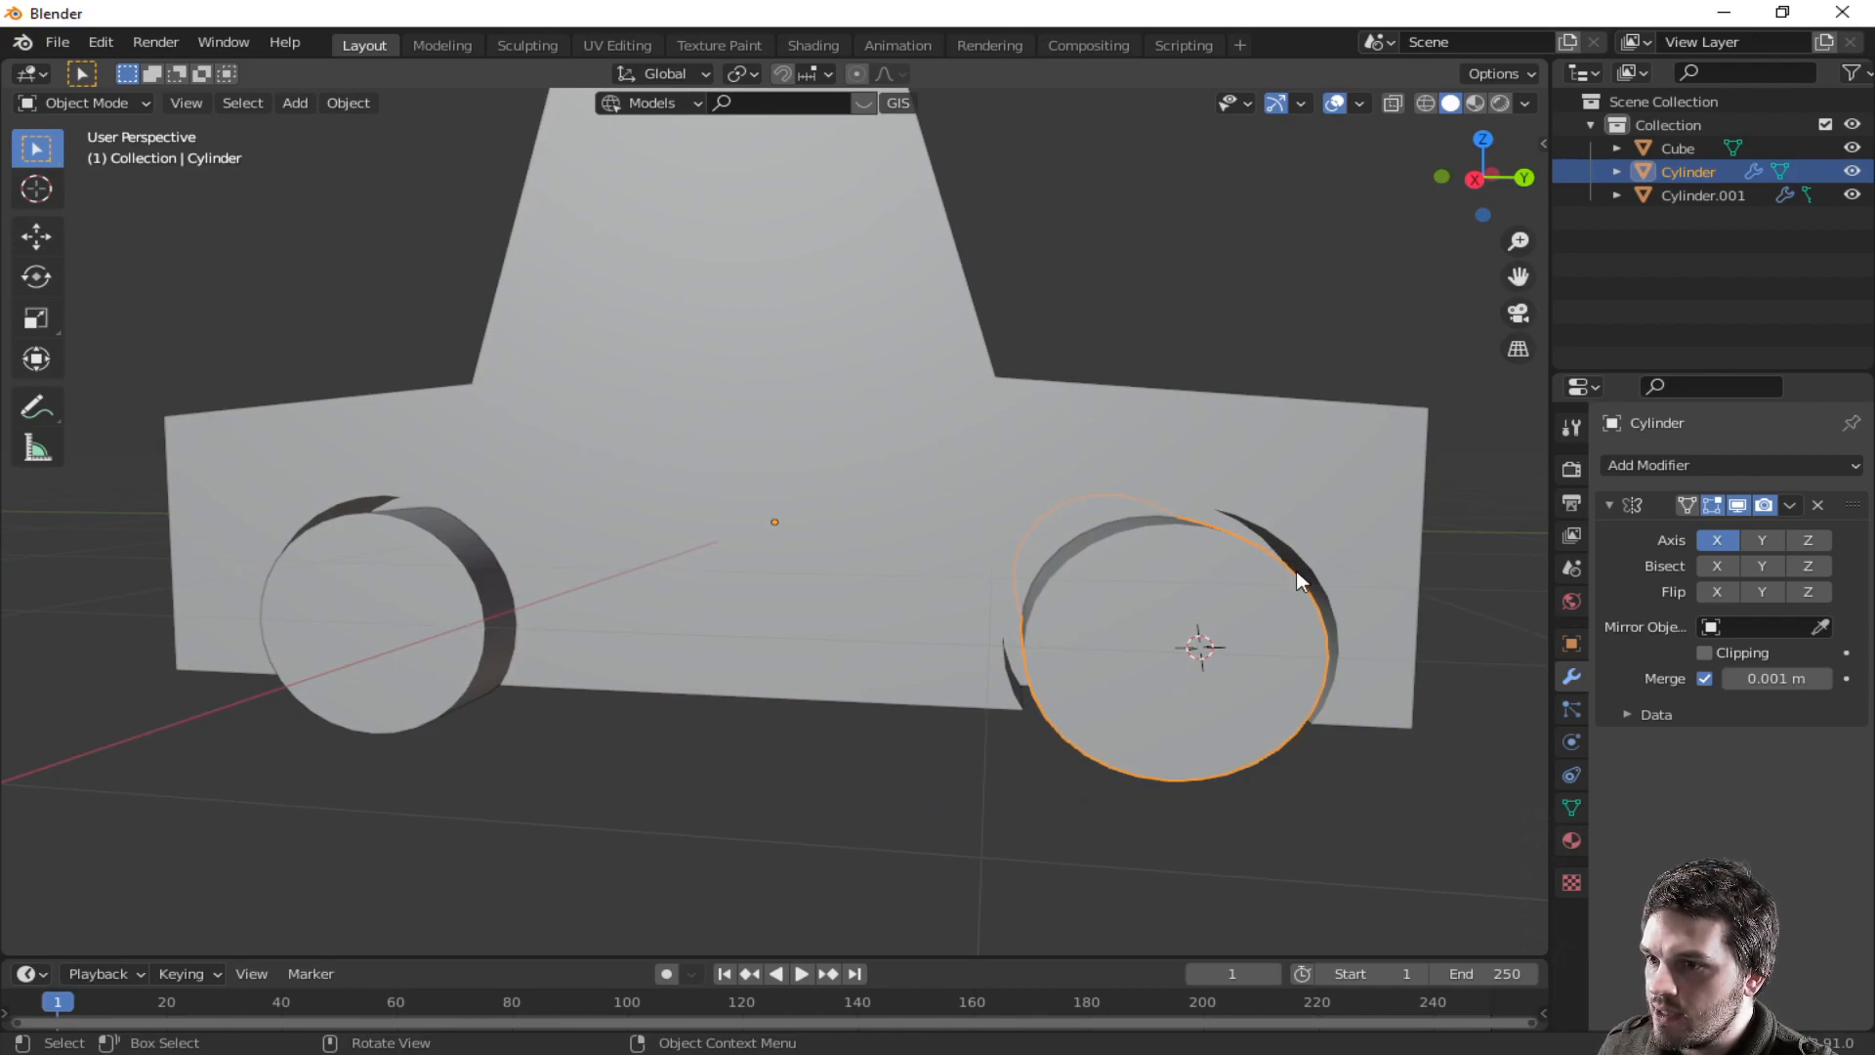
{"action": "key", "text": "Tab"}
{"action": "left_click", "coordinate": [1232, 622]}
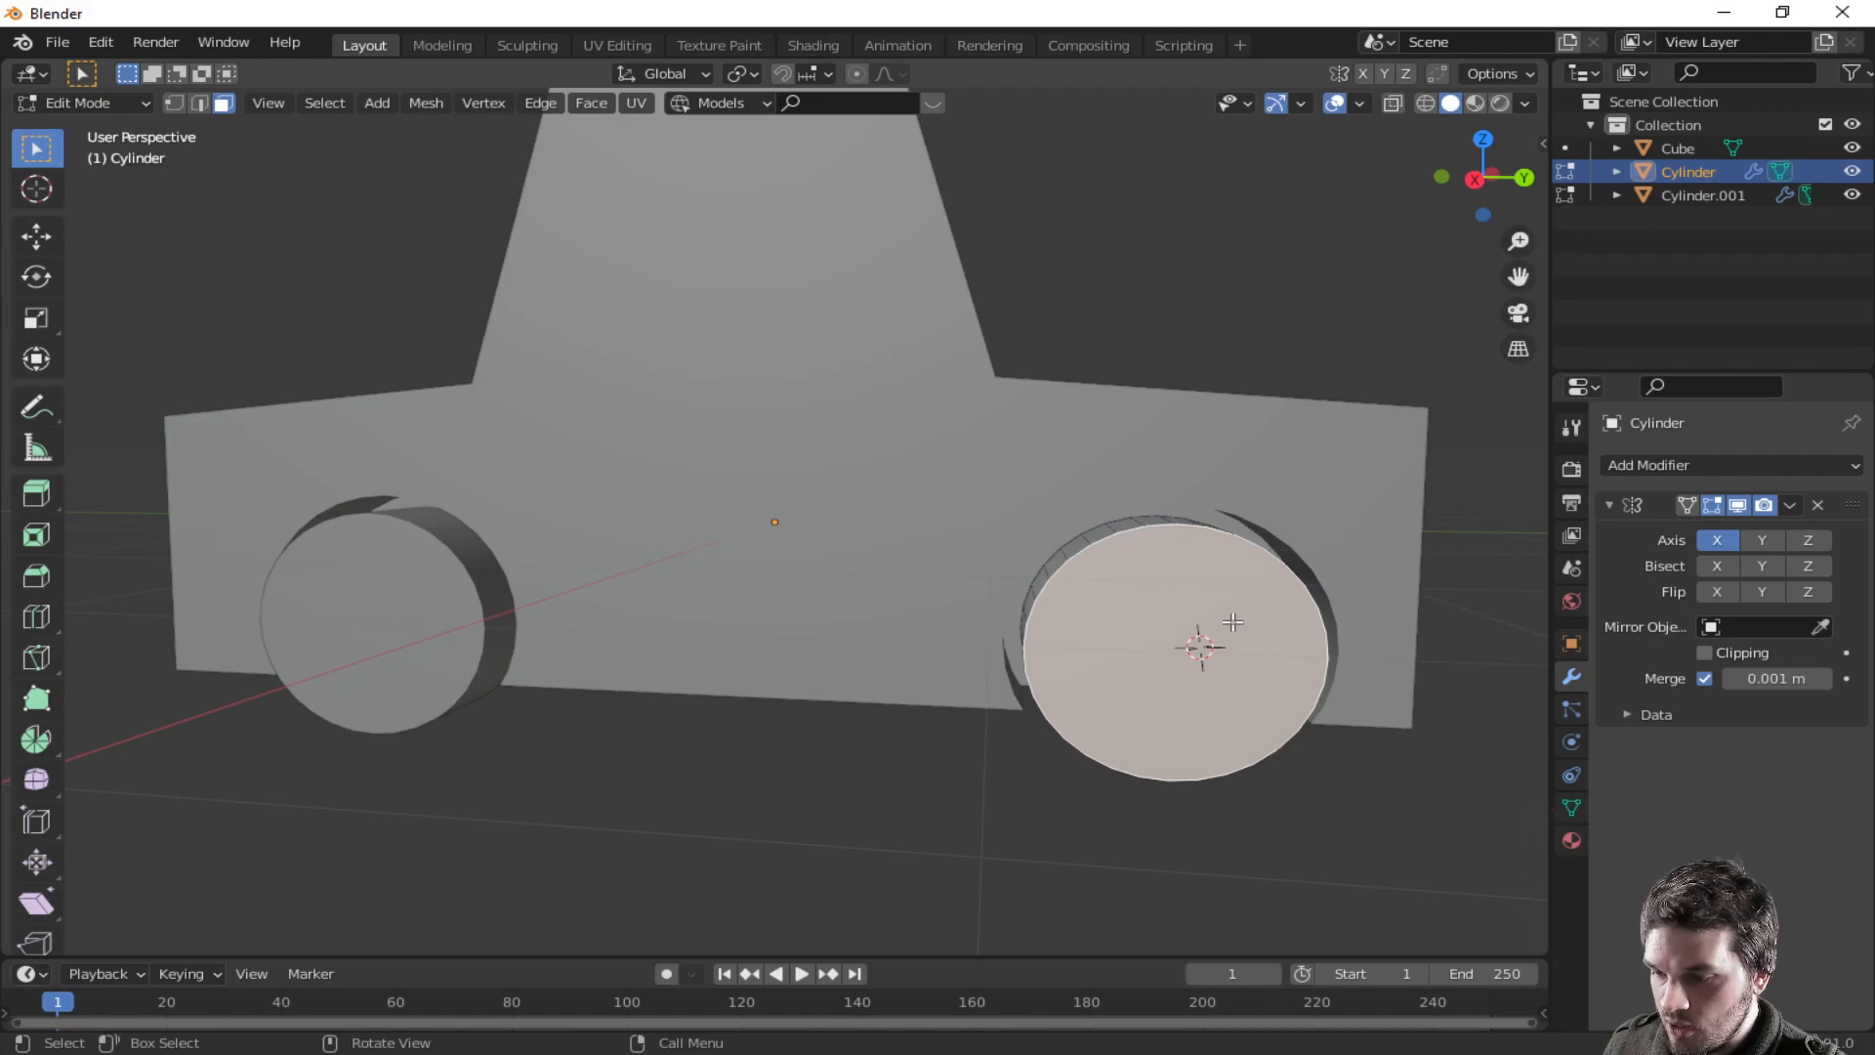
{"action": "left_click", "coordinate": [1572, 841]}
{"action": "left_click", "coordinate": [1852, 467]}
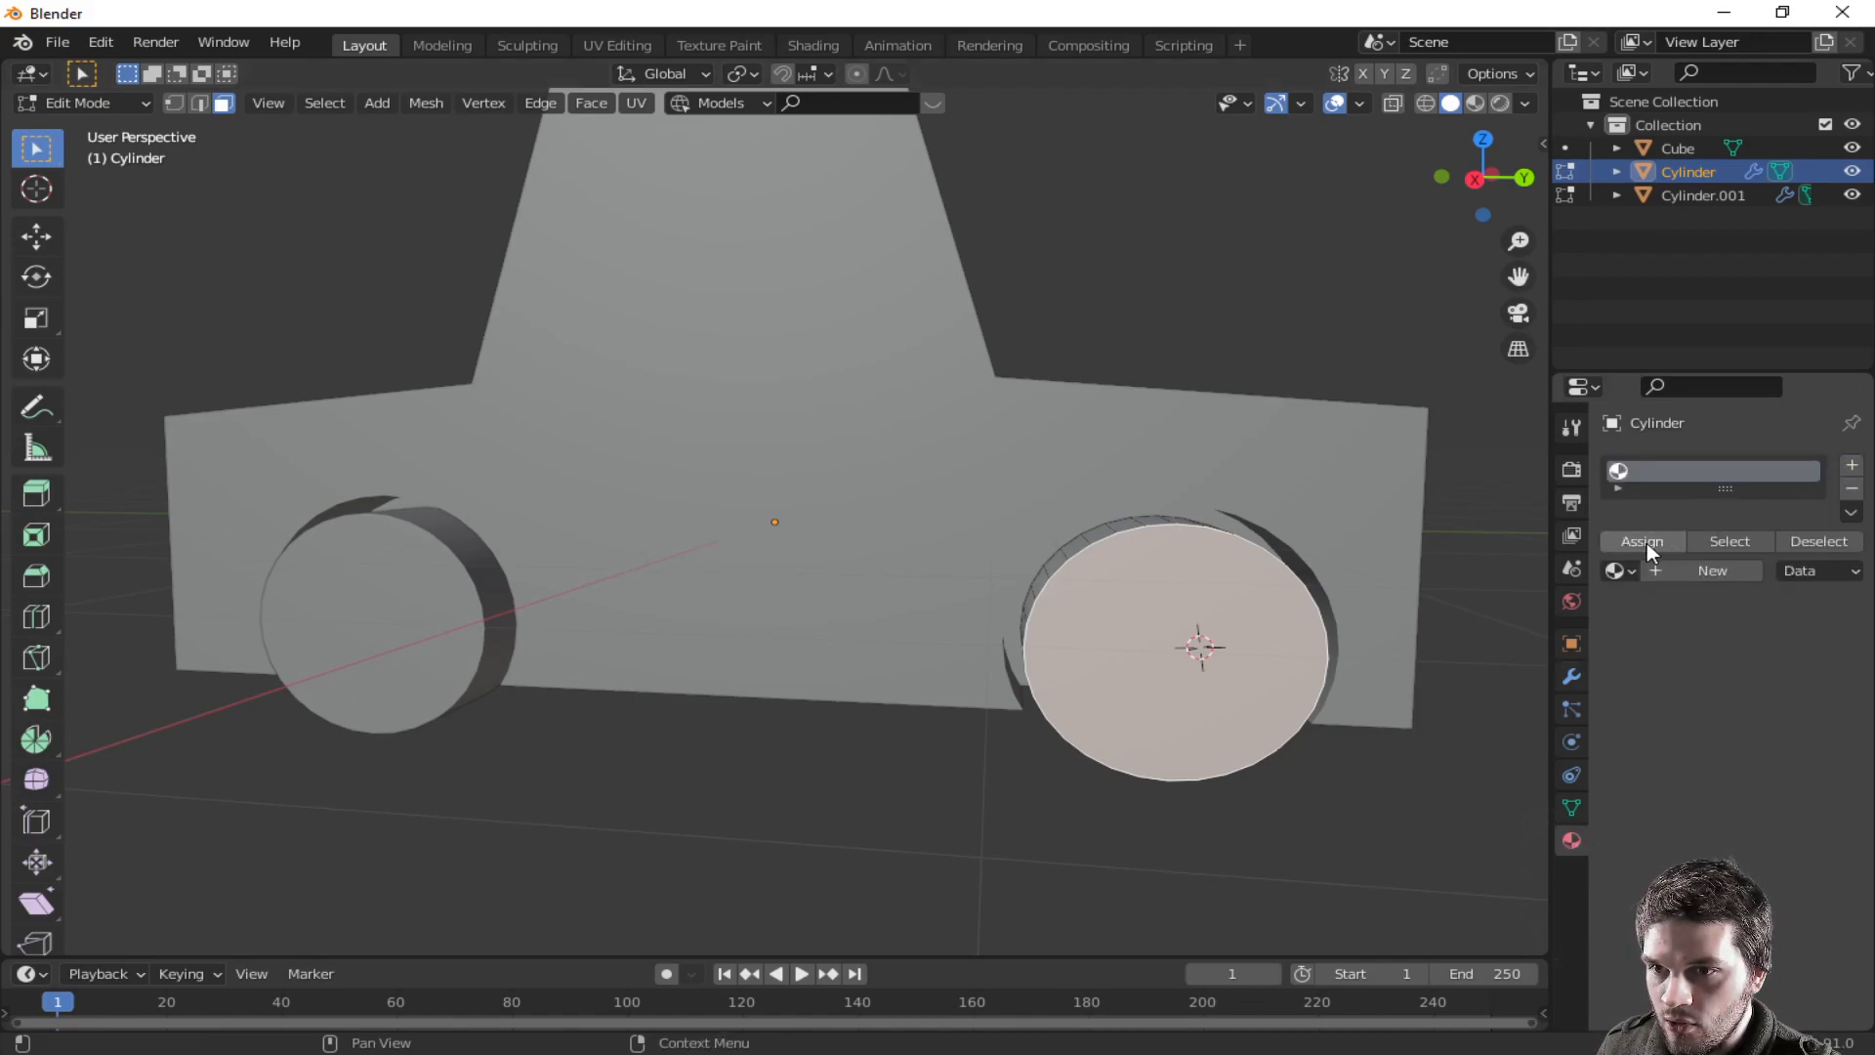
{"action": "left_click", "coordinate": [1667, 572]}
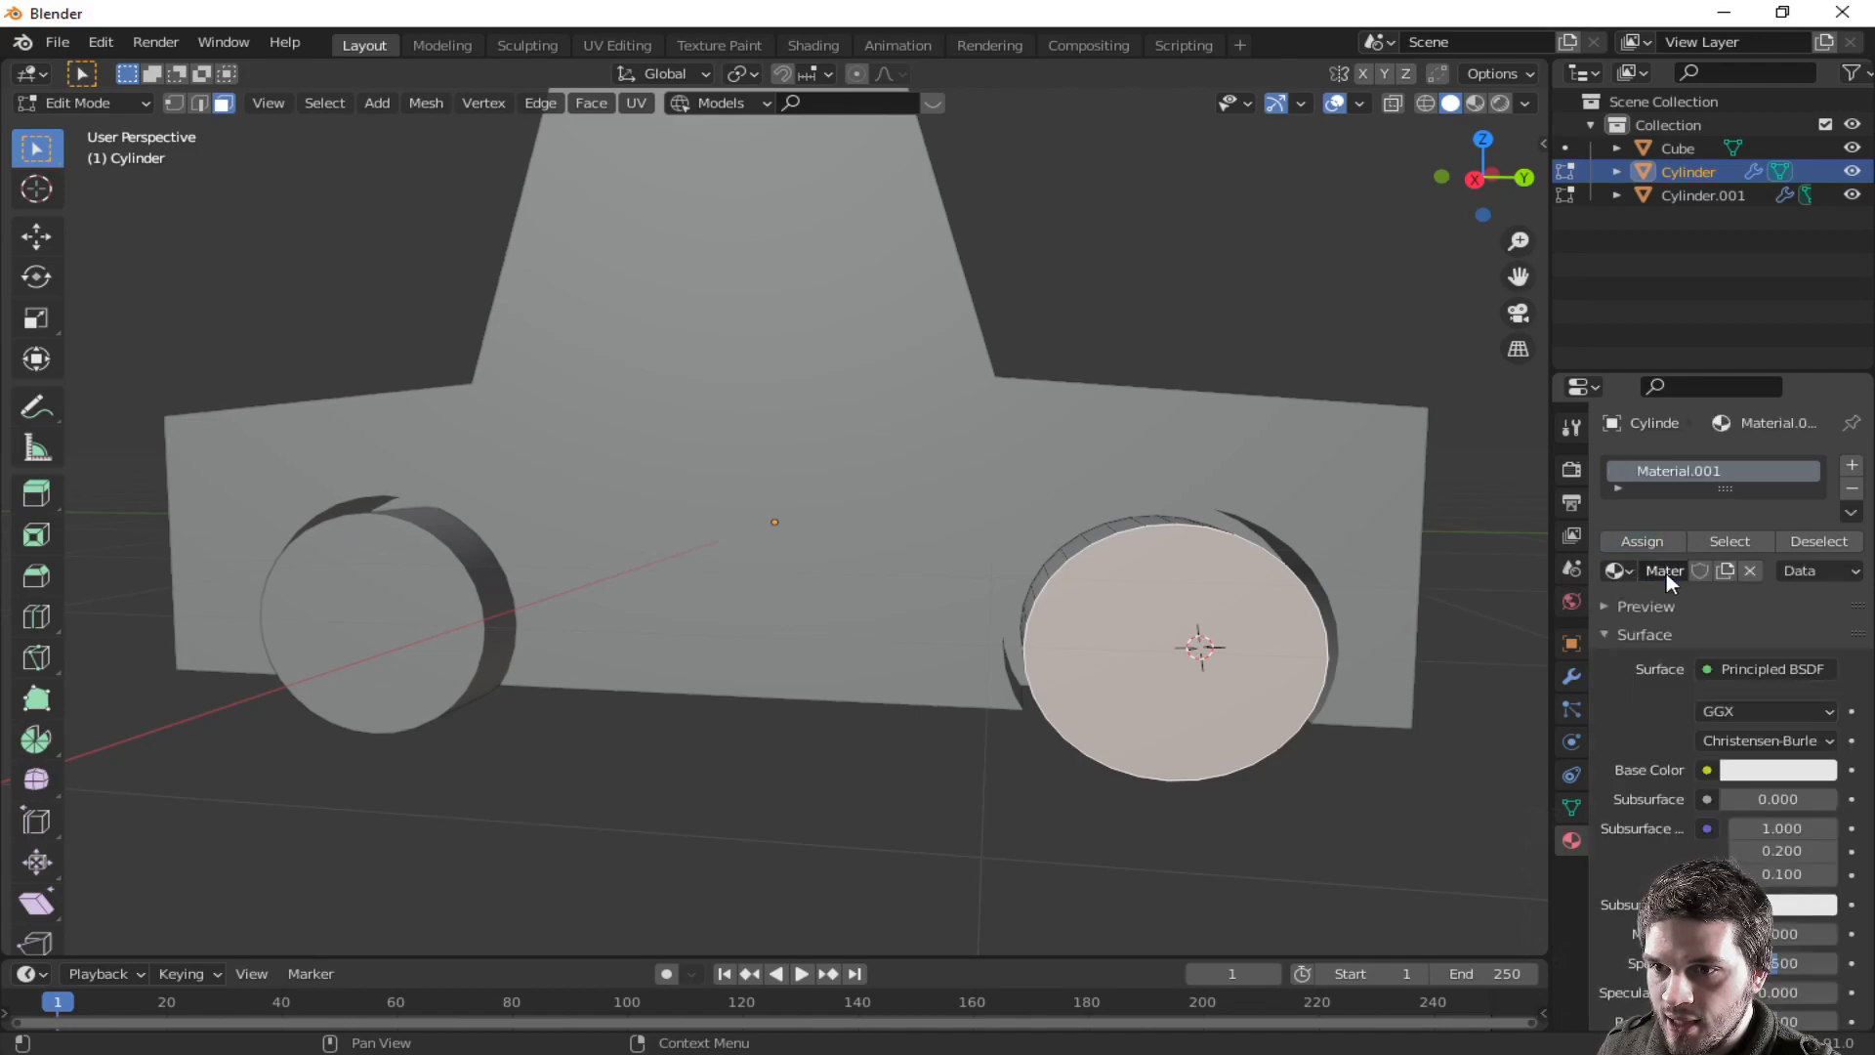
- Rename the wheel material to most wheel
{"action": "double_click", "coordinate": [1682, 473]}
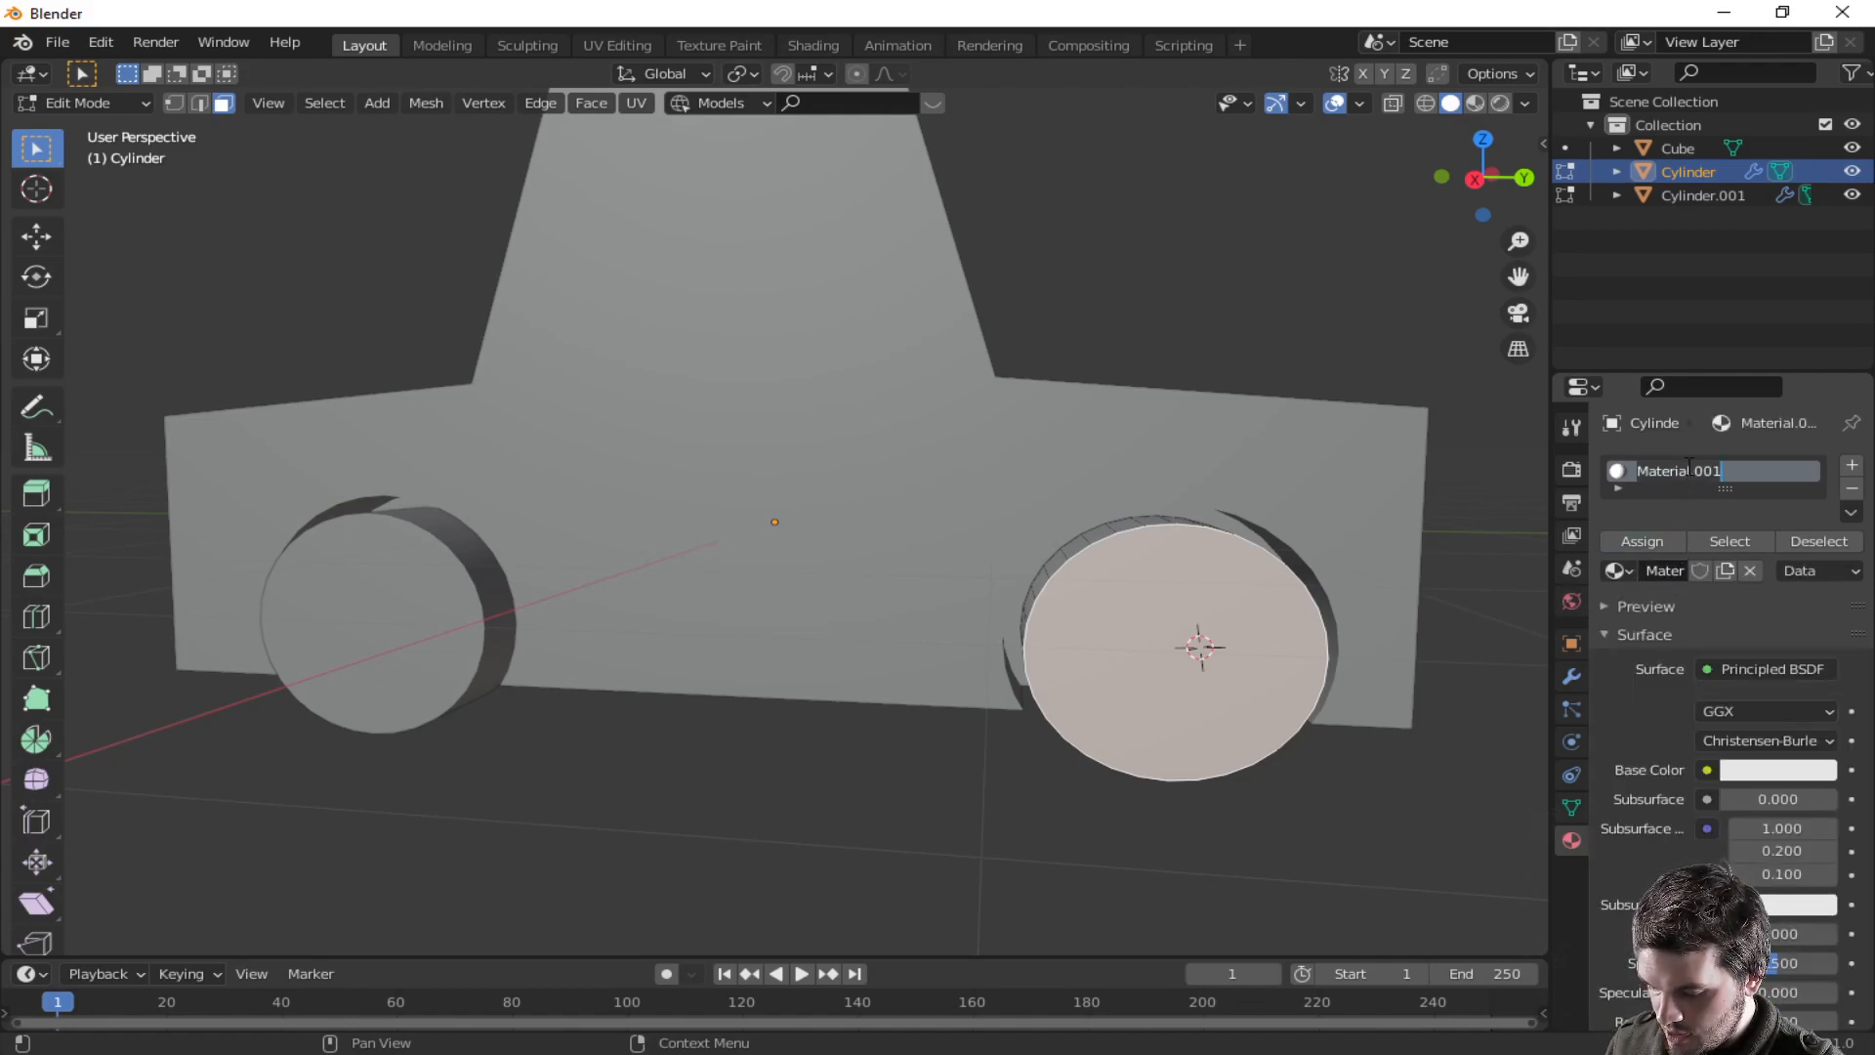
{"action": "type", "text": "most w"}
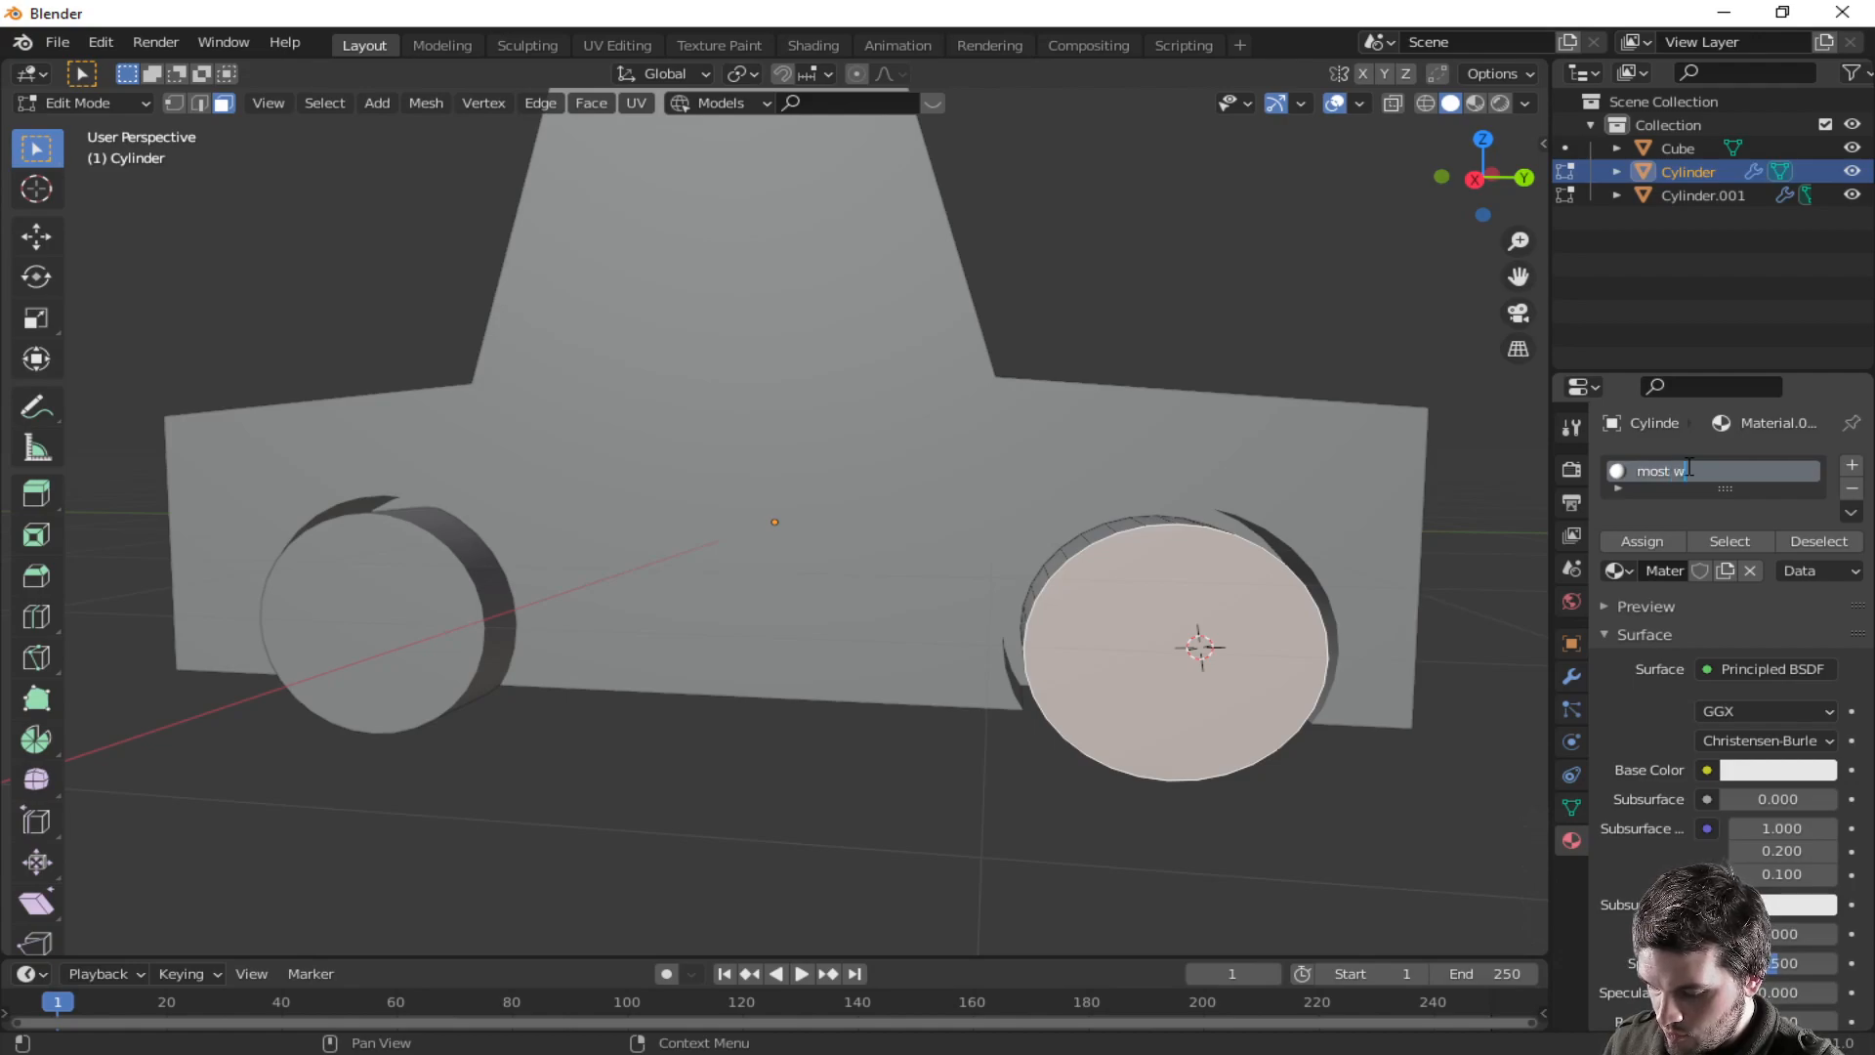
{"action": "type", "text": "heel"}
{"action": "key", "text": "Return"}
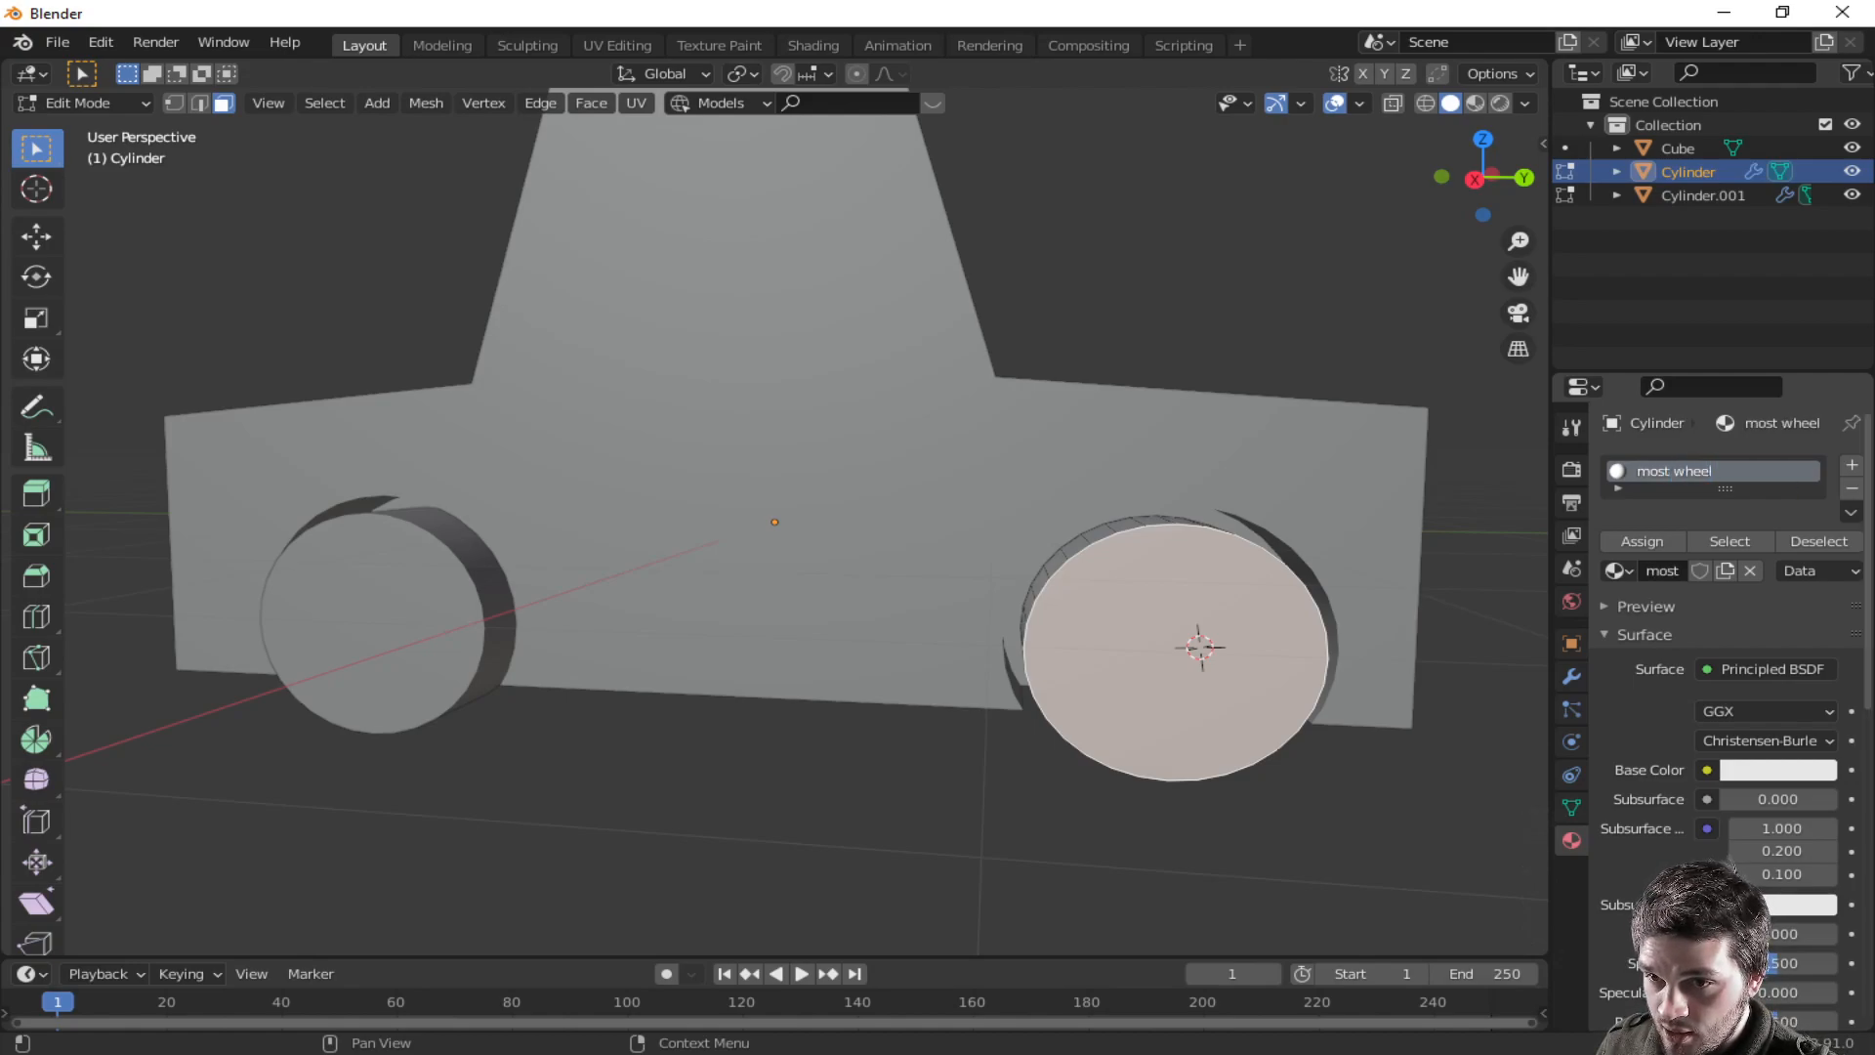
- Add a second material slot with a new material to the wheel
{"action": "left_click", "coordinate": [1852, 465]}
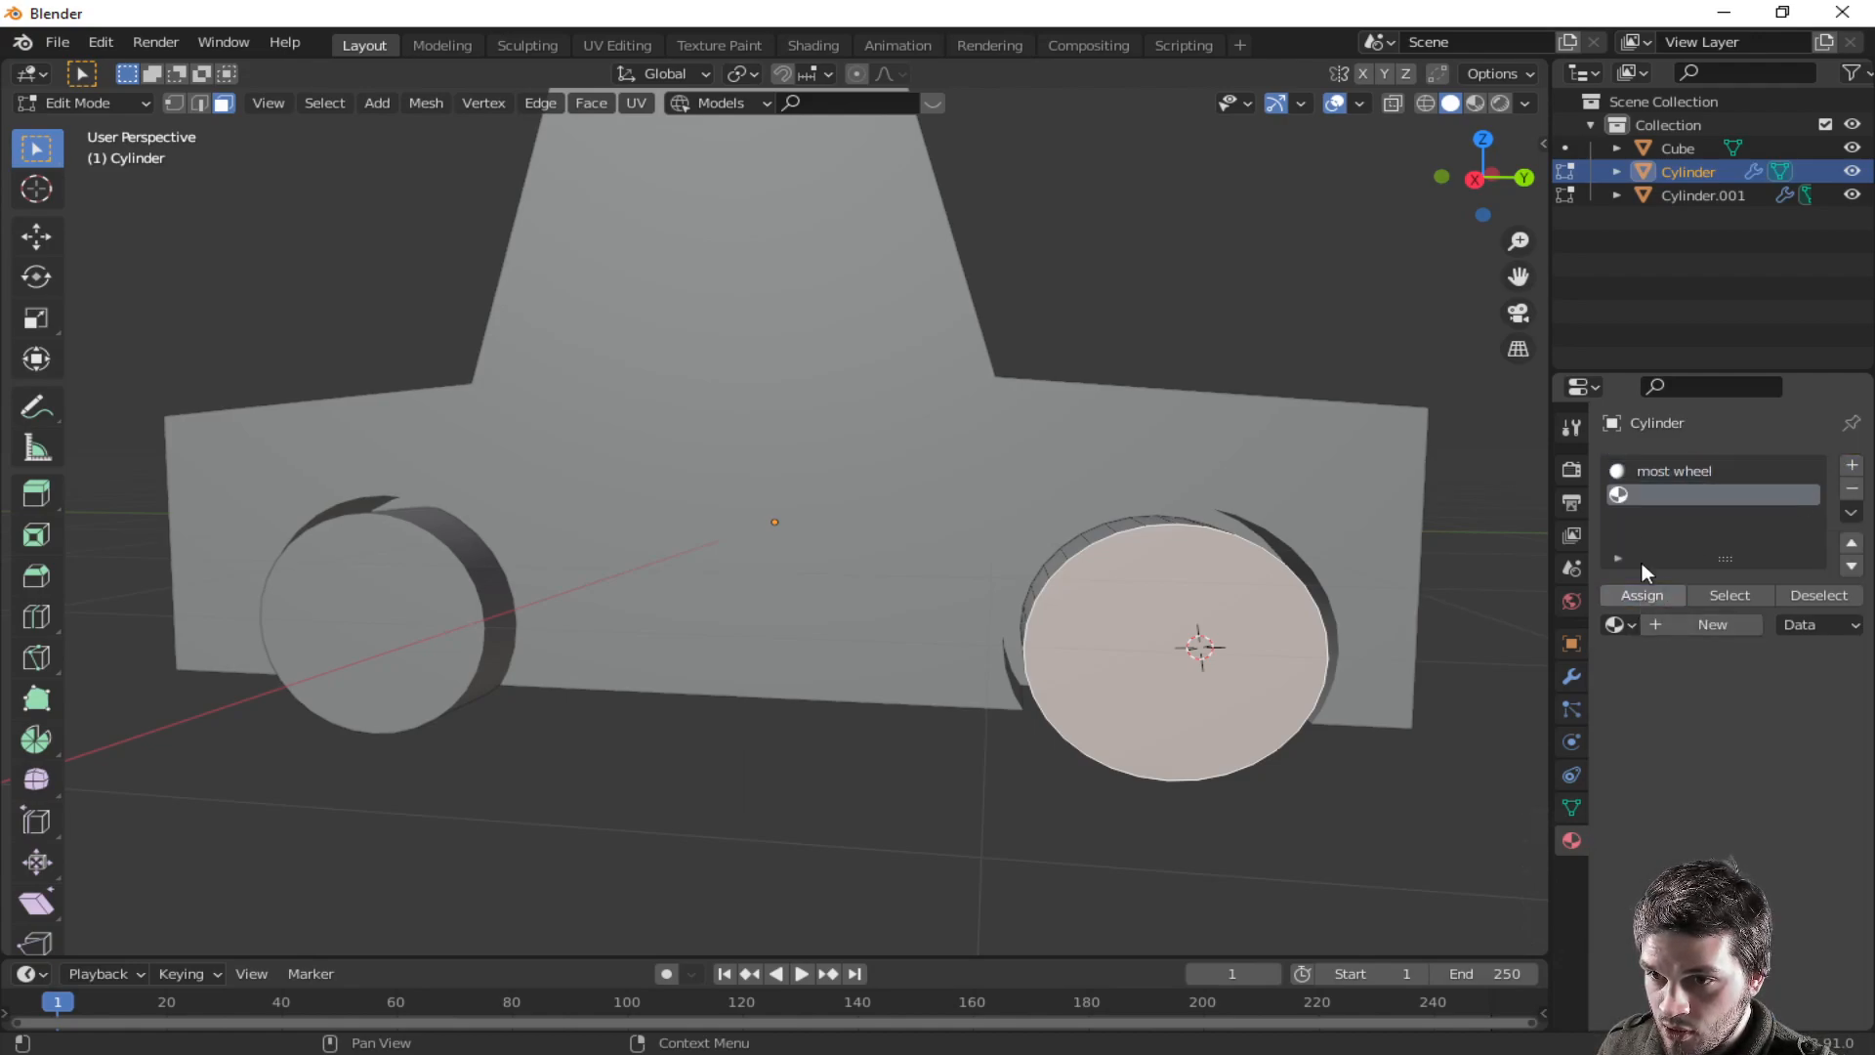
{"action": "left_click", "coordinate": [1678, 475]}
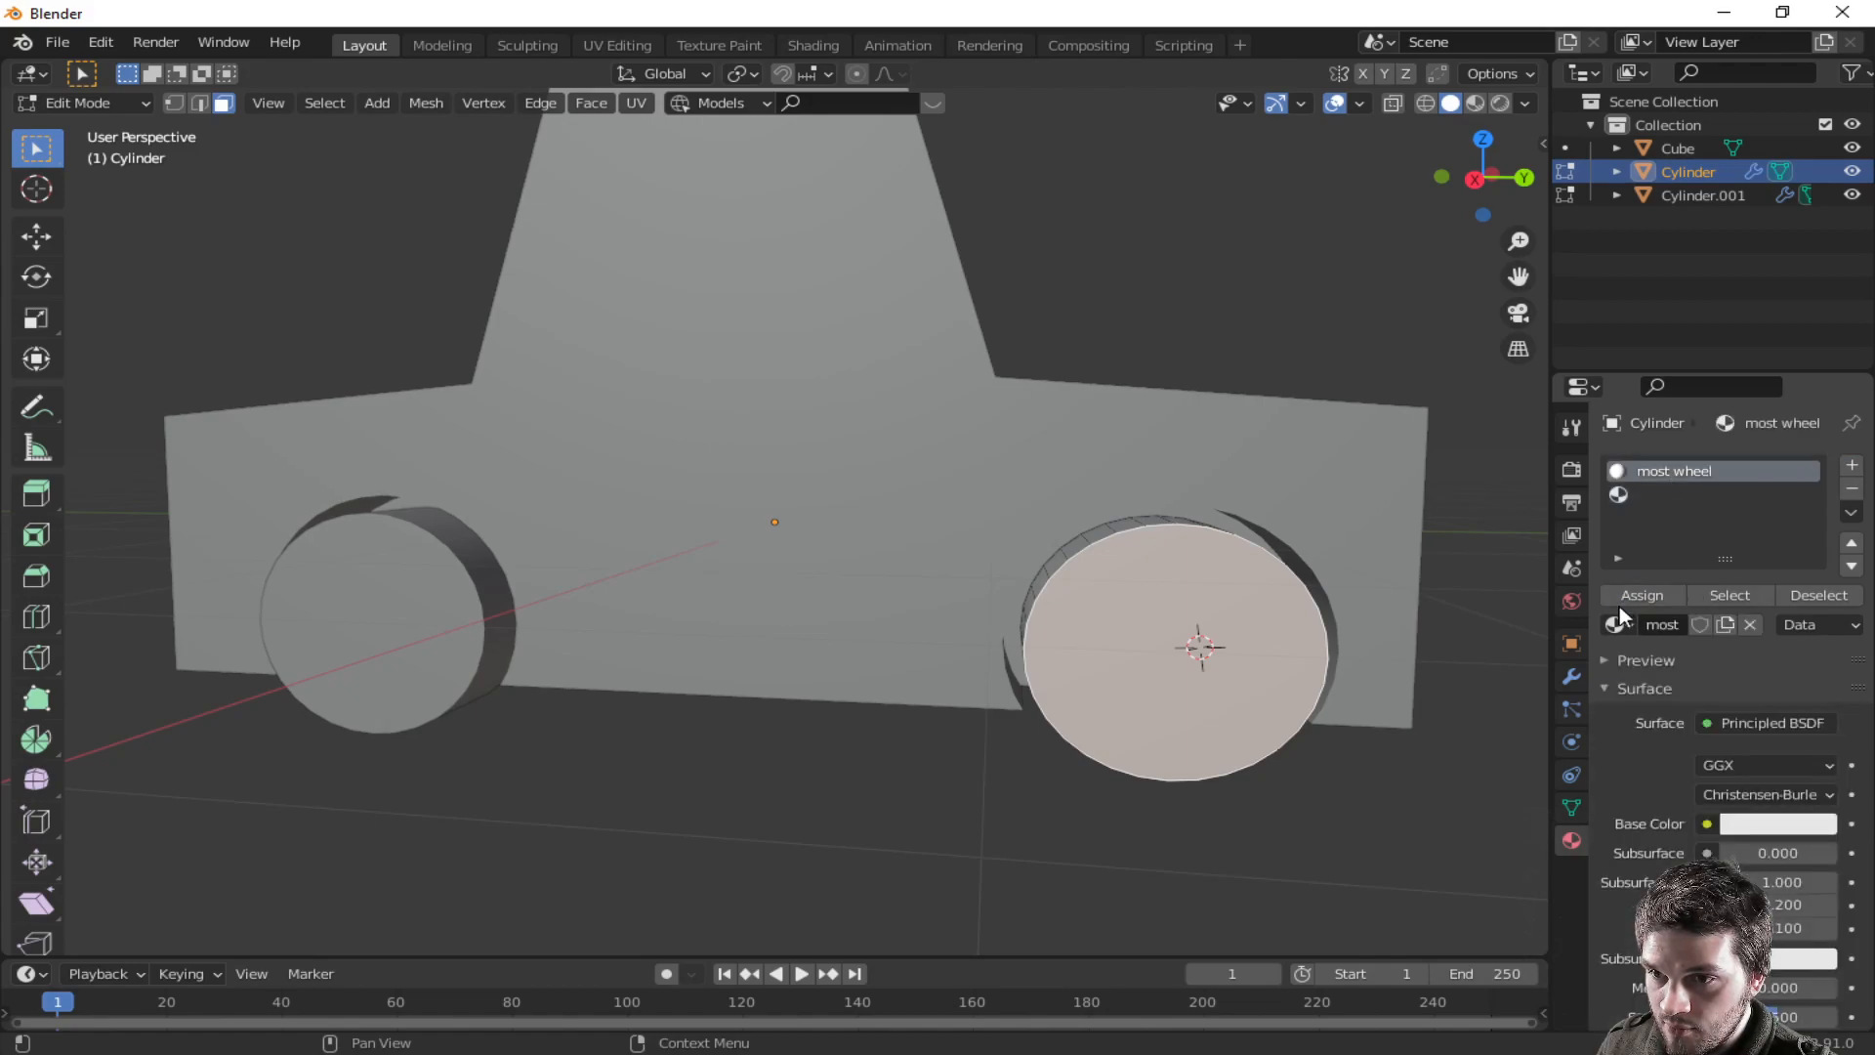
{"action": "left_click", "coordinate": [1661, 495]}
{"action": "left_click", "coordinate": [1678, 624]}
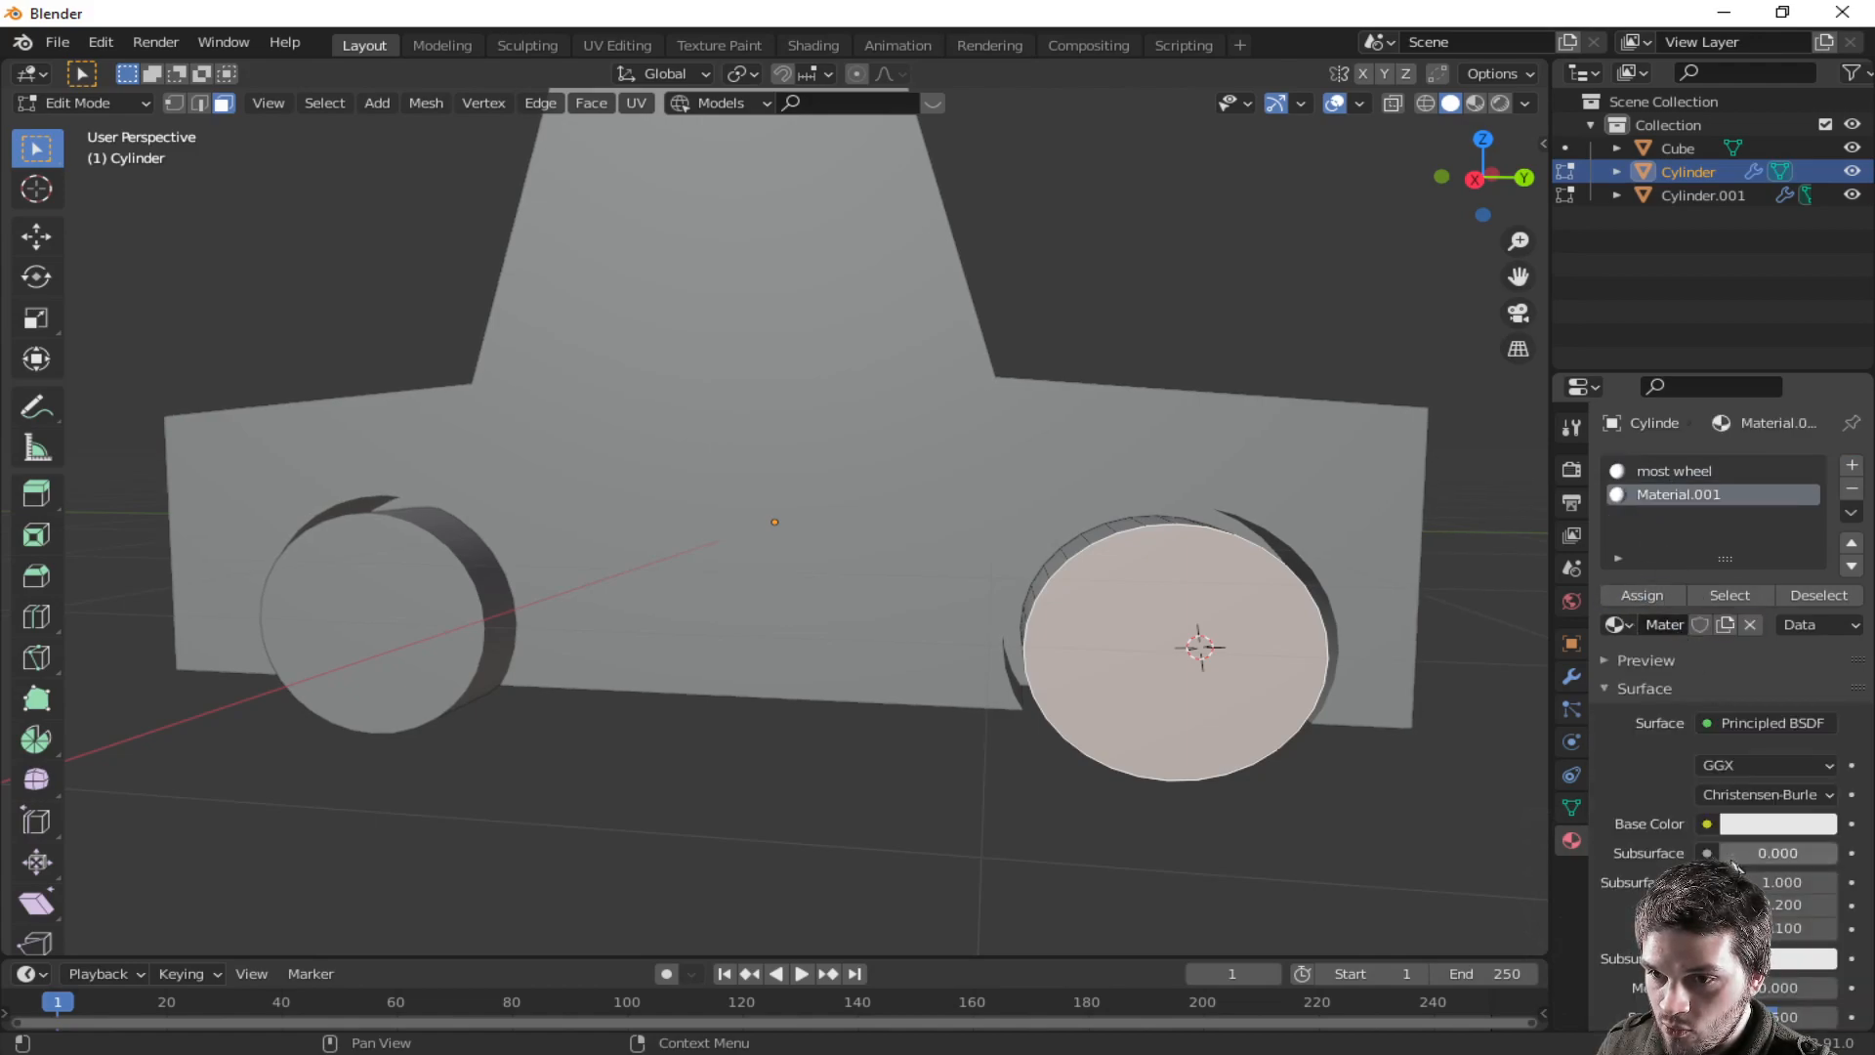
{"action": "left_click", "coordinate": [1763, 823]}
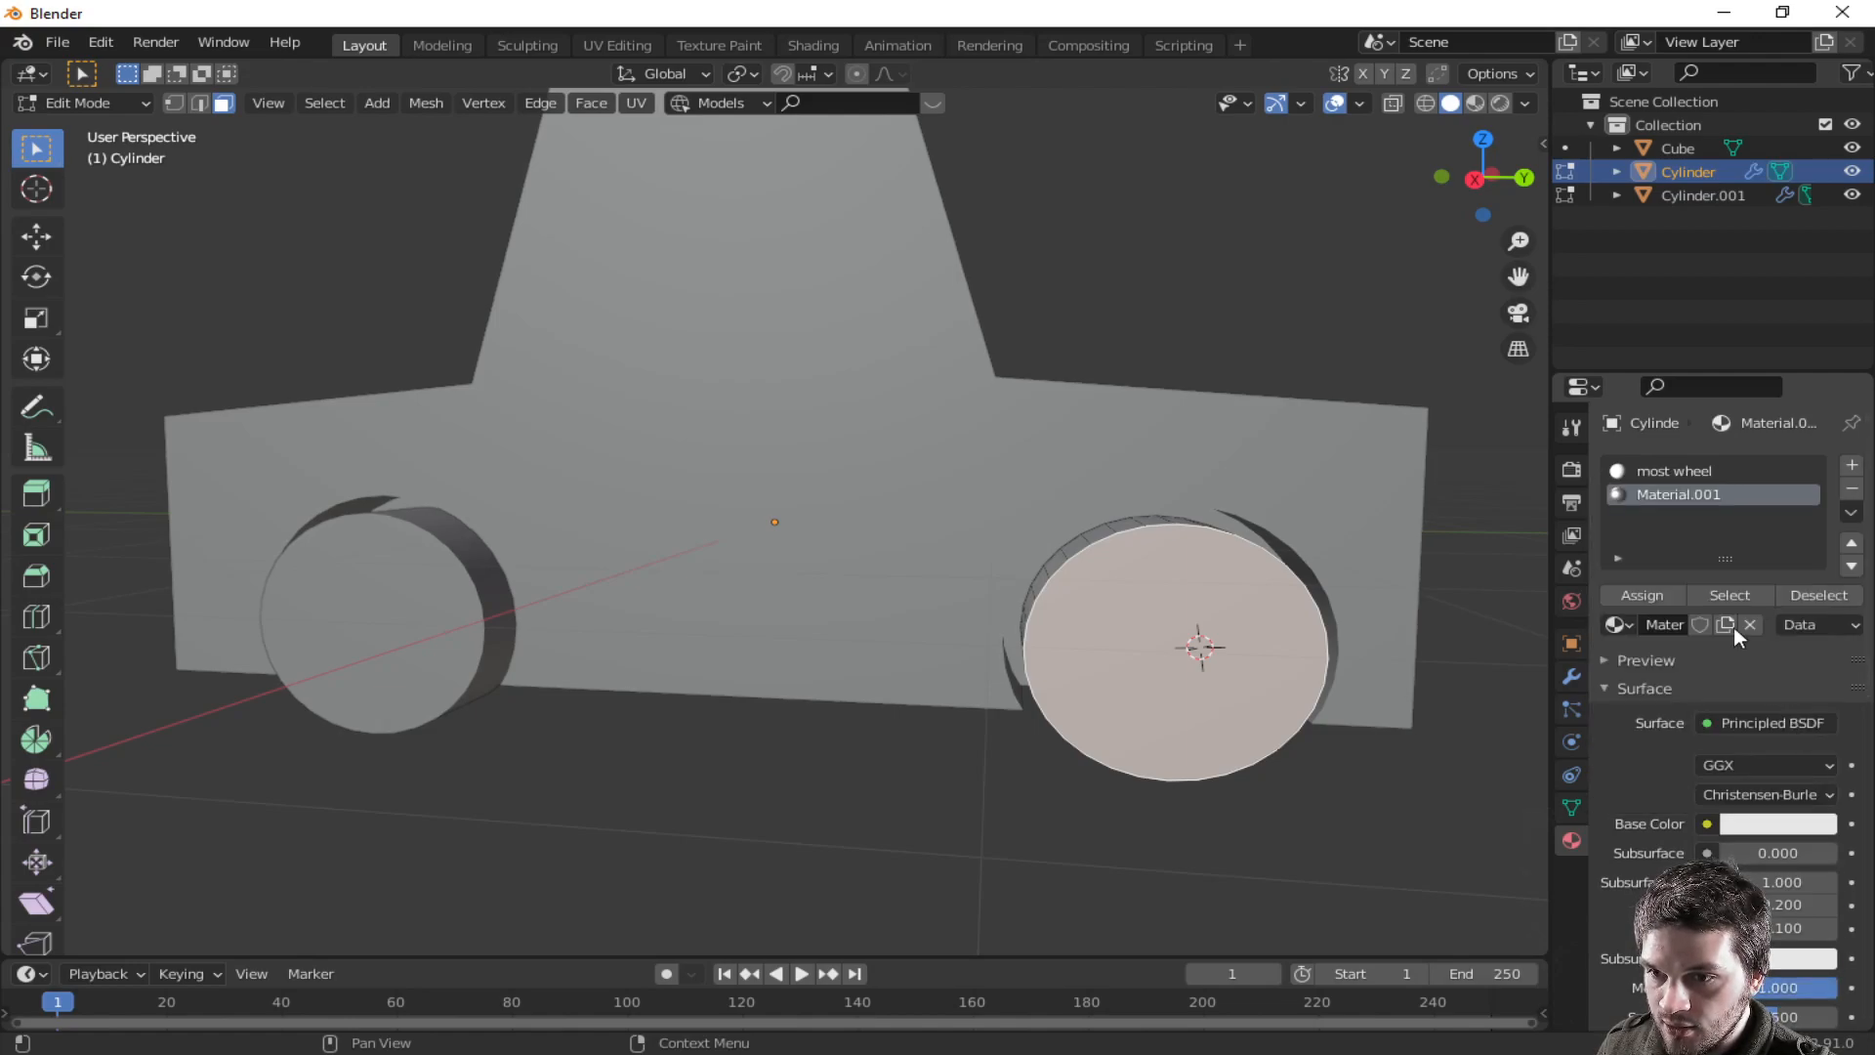
- Set the most wheel material's base color to black
{"action": "left_click", "coordinate": [1661, 472]}
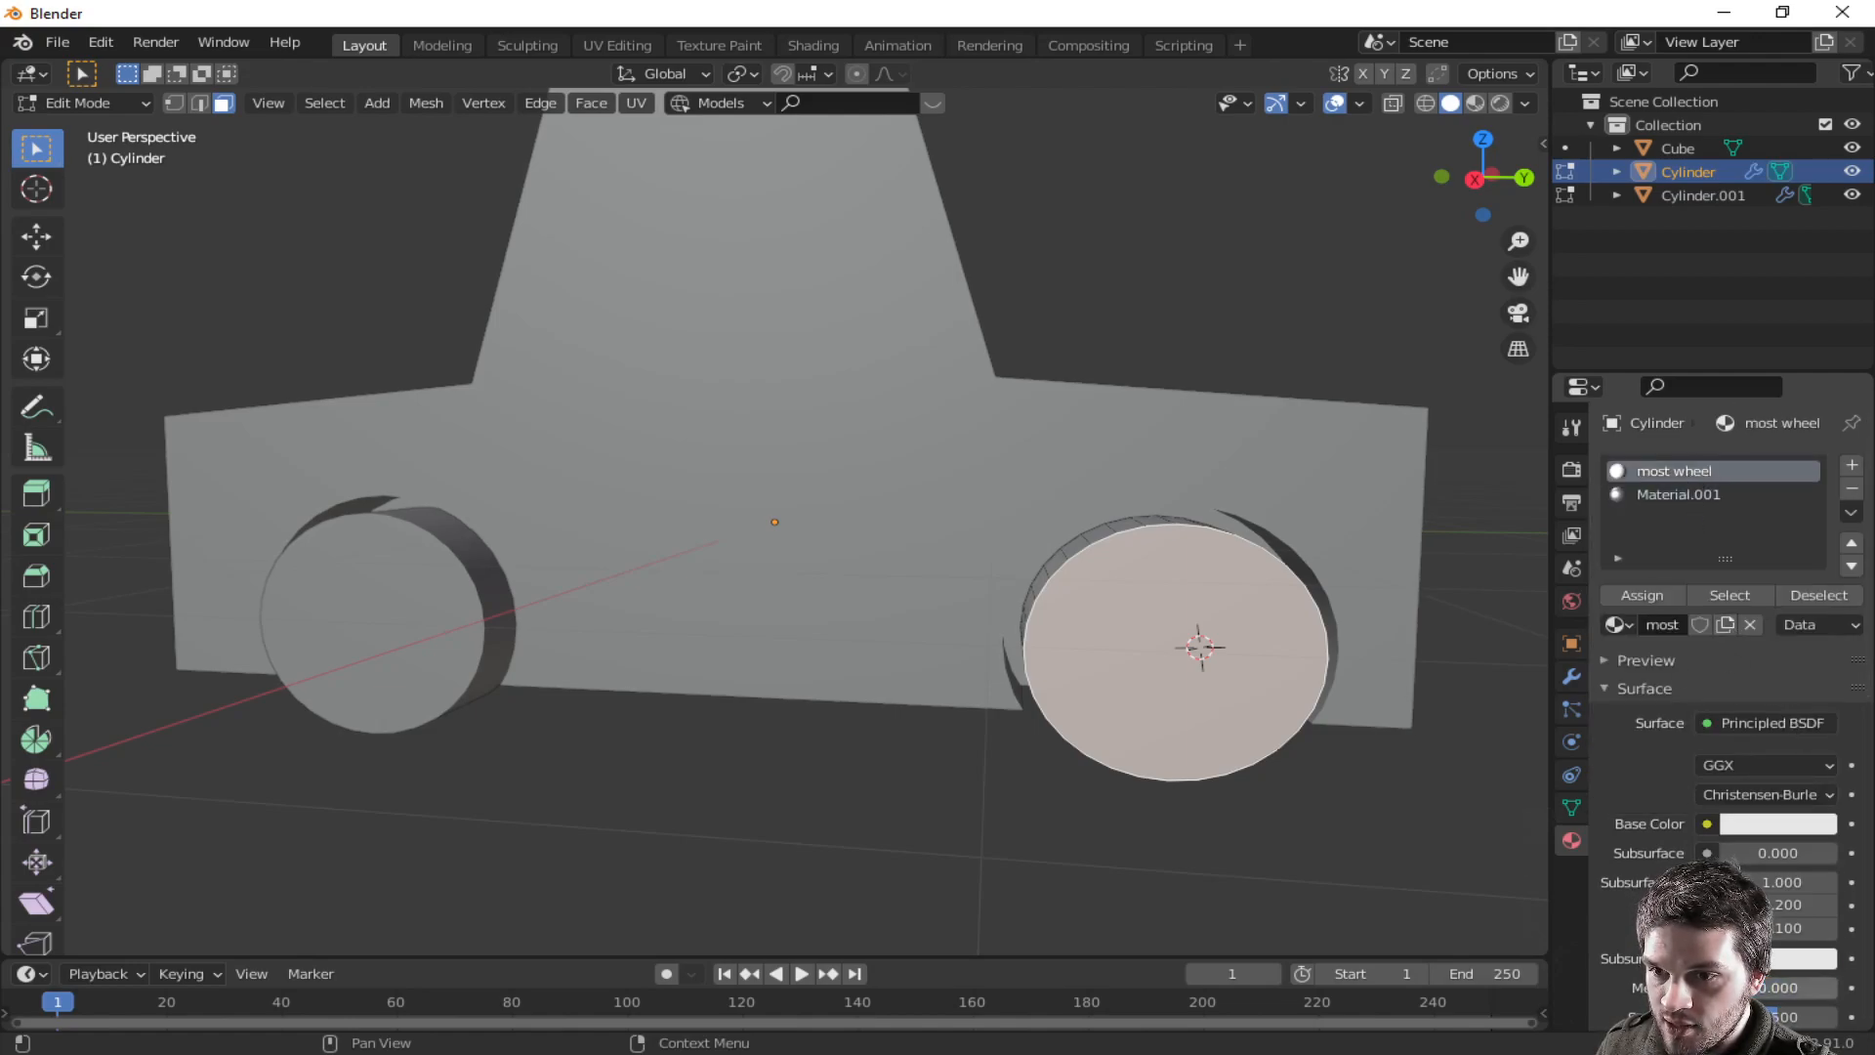
{"action": "left_click", "coordinate": [1768, 830]}
{"action": "left_click_drag", "start_coordinate": [1819, 586], "coordinate": [1809, 668]}
{"action": "scroll", "coordinate": [1724, 899], "scroll_direction": "down", "scroll_amount": 3}
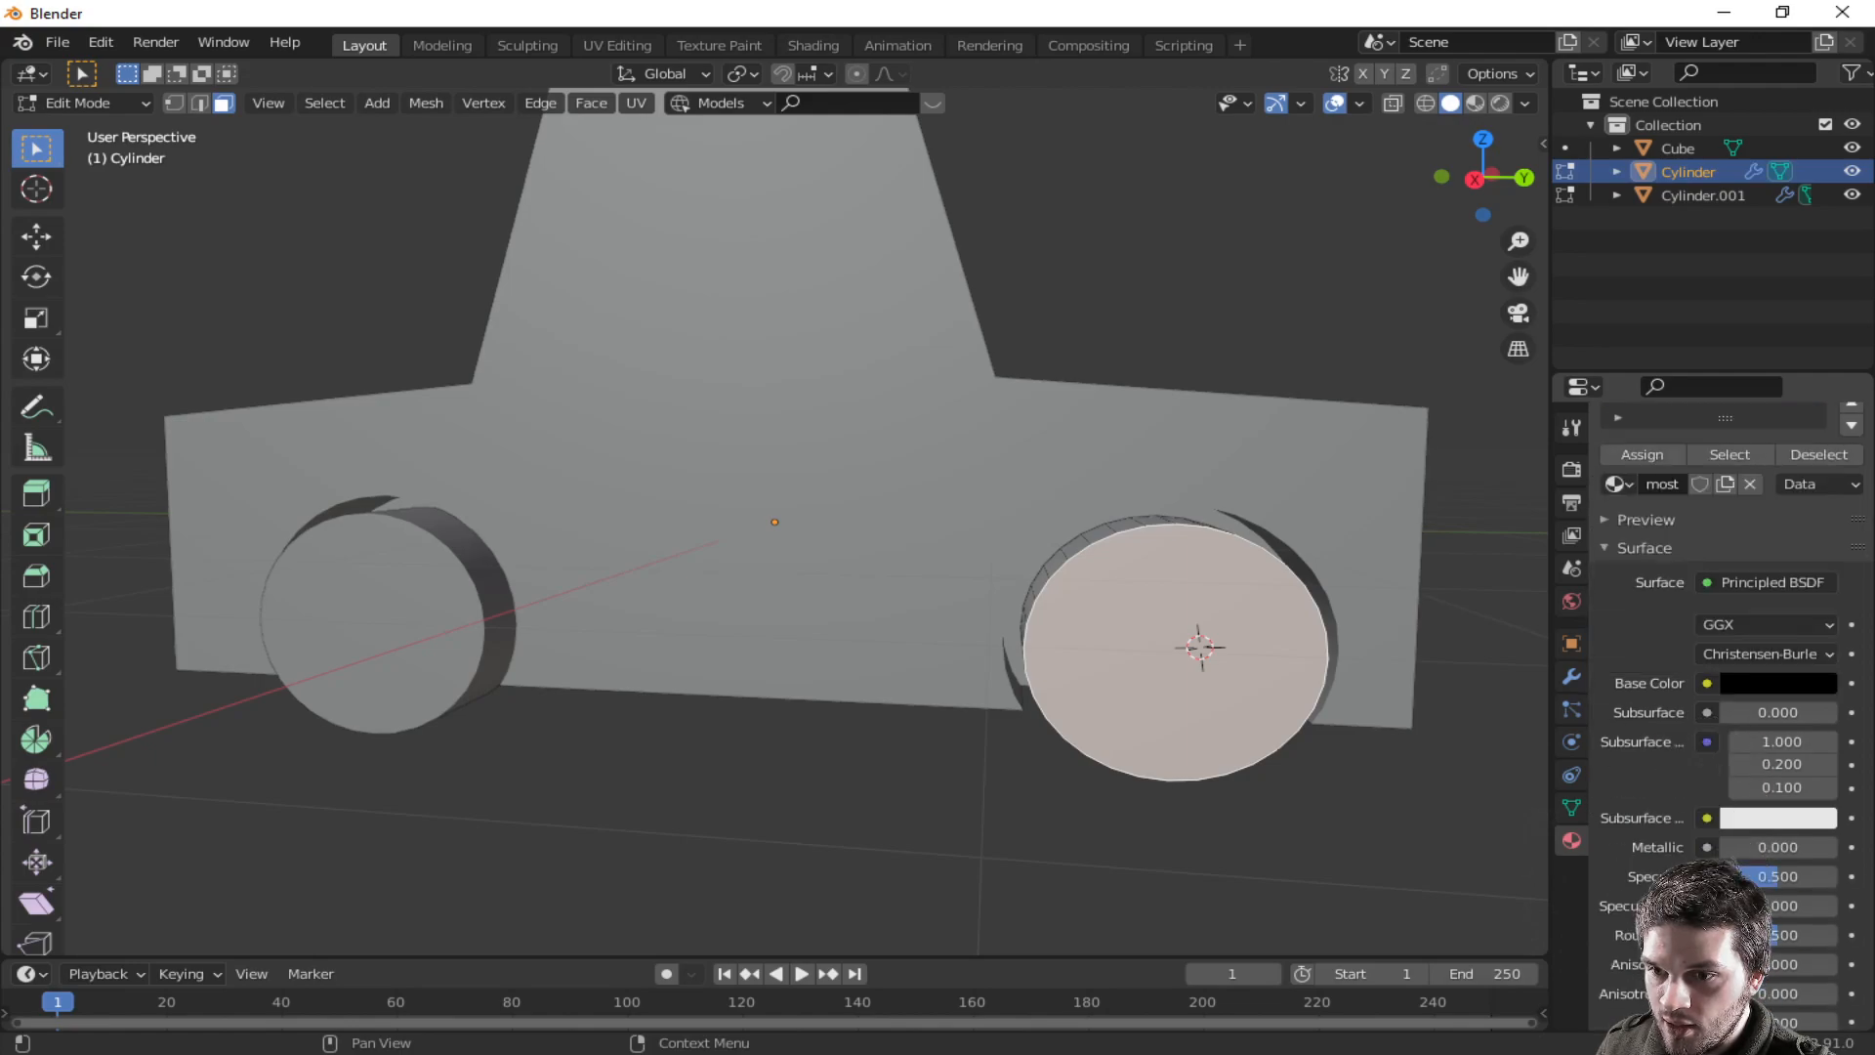
- Set the most wheel material's roughness to about 0.64
{"action": "left_click_drag", "start_coordinate": [1779, 936], "coordinate": [1797, 936]}
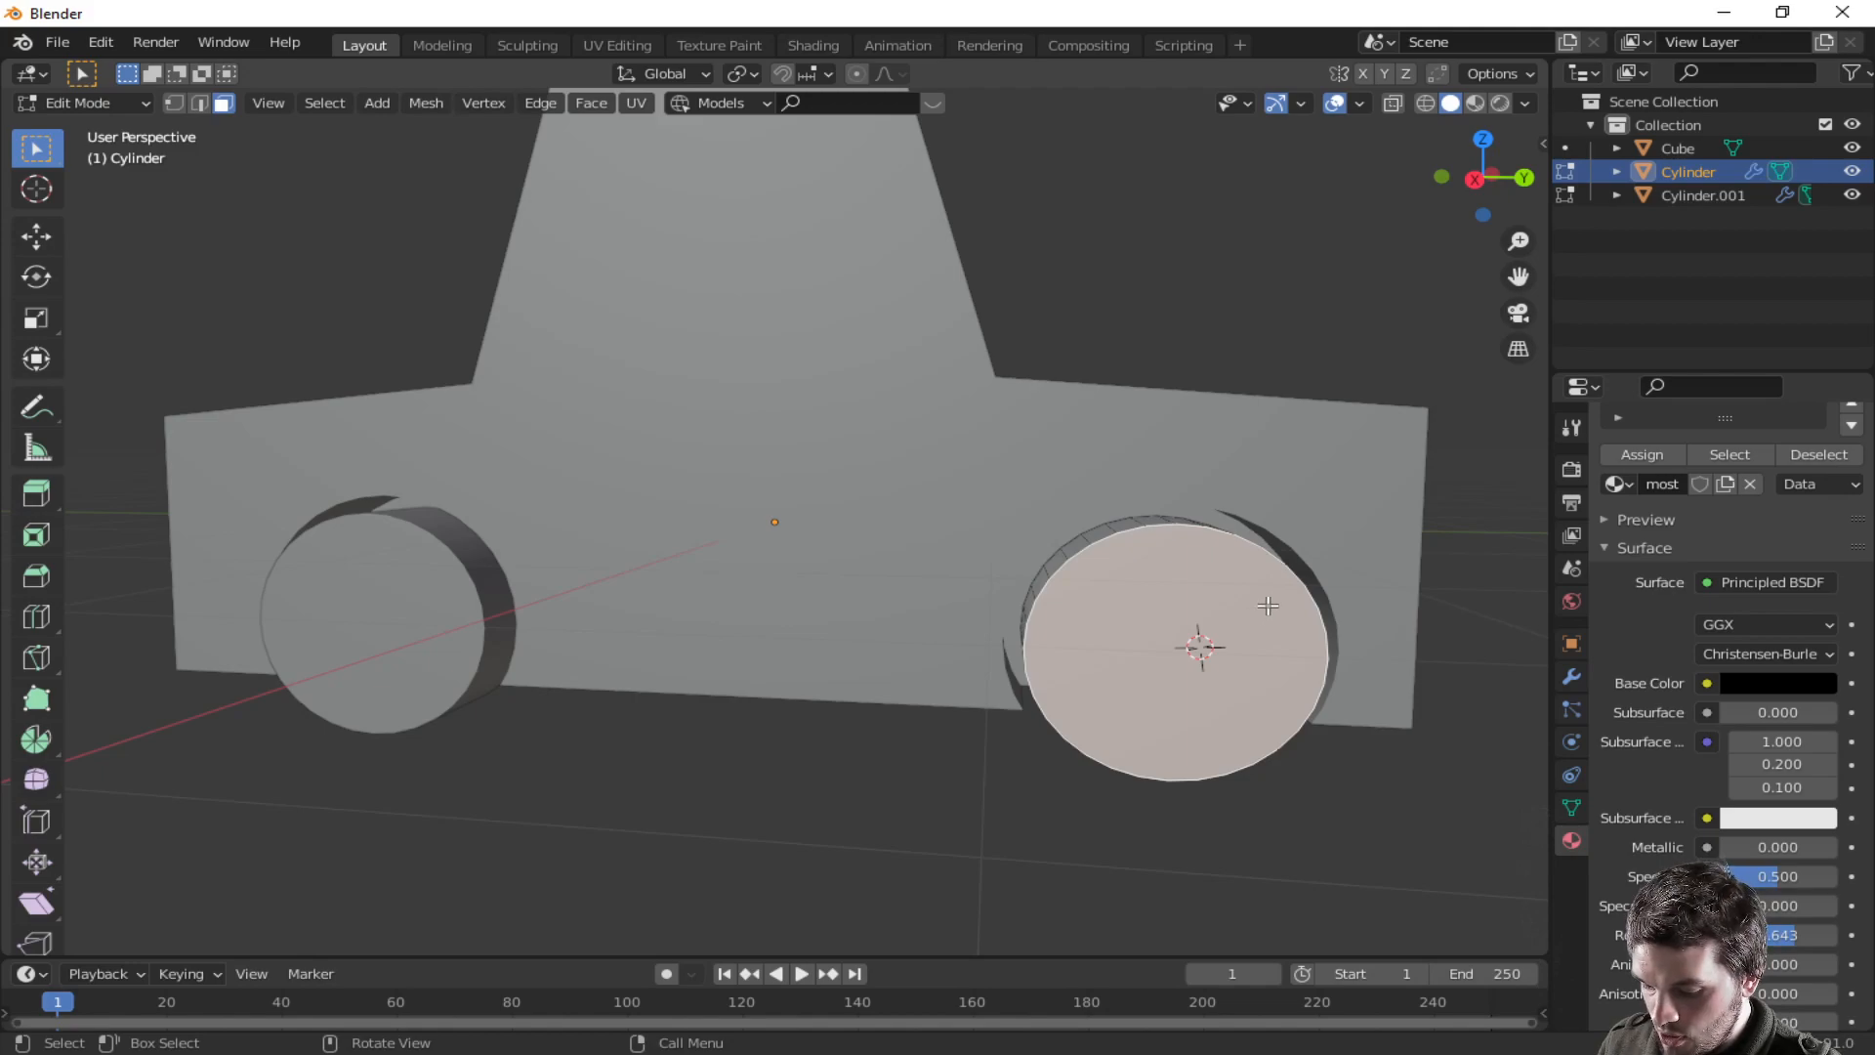
- Inset the front wheel's outer face and assign Material.001 to the inner face
{"action": "key", "text": "i"}
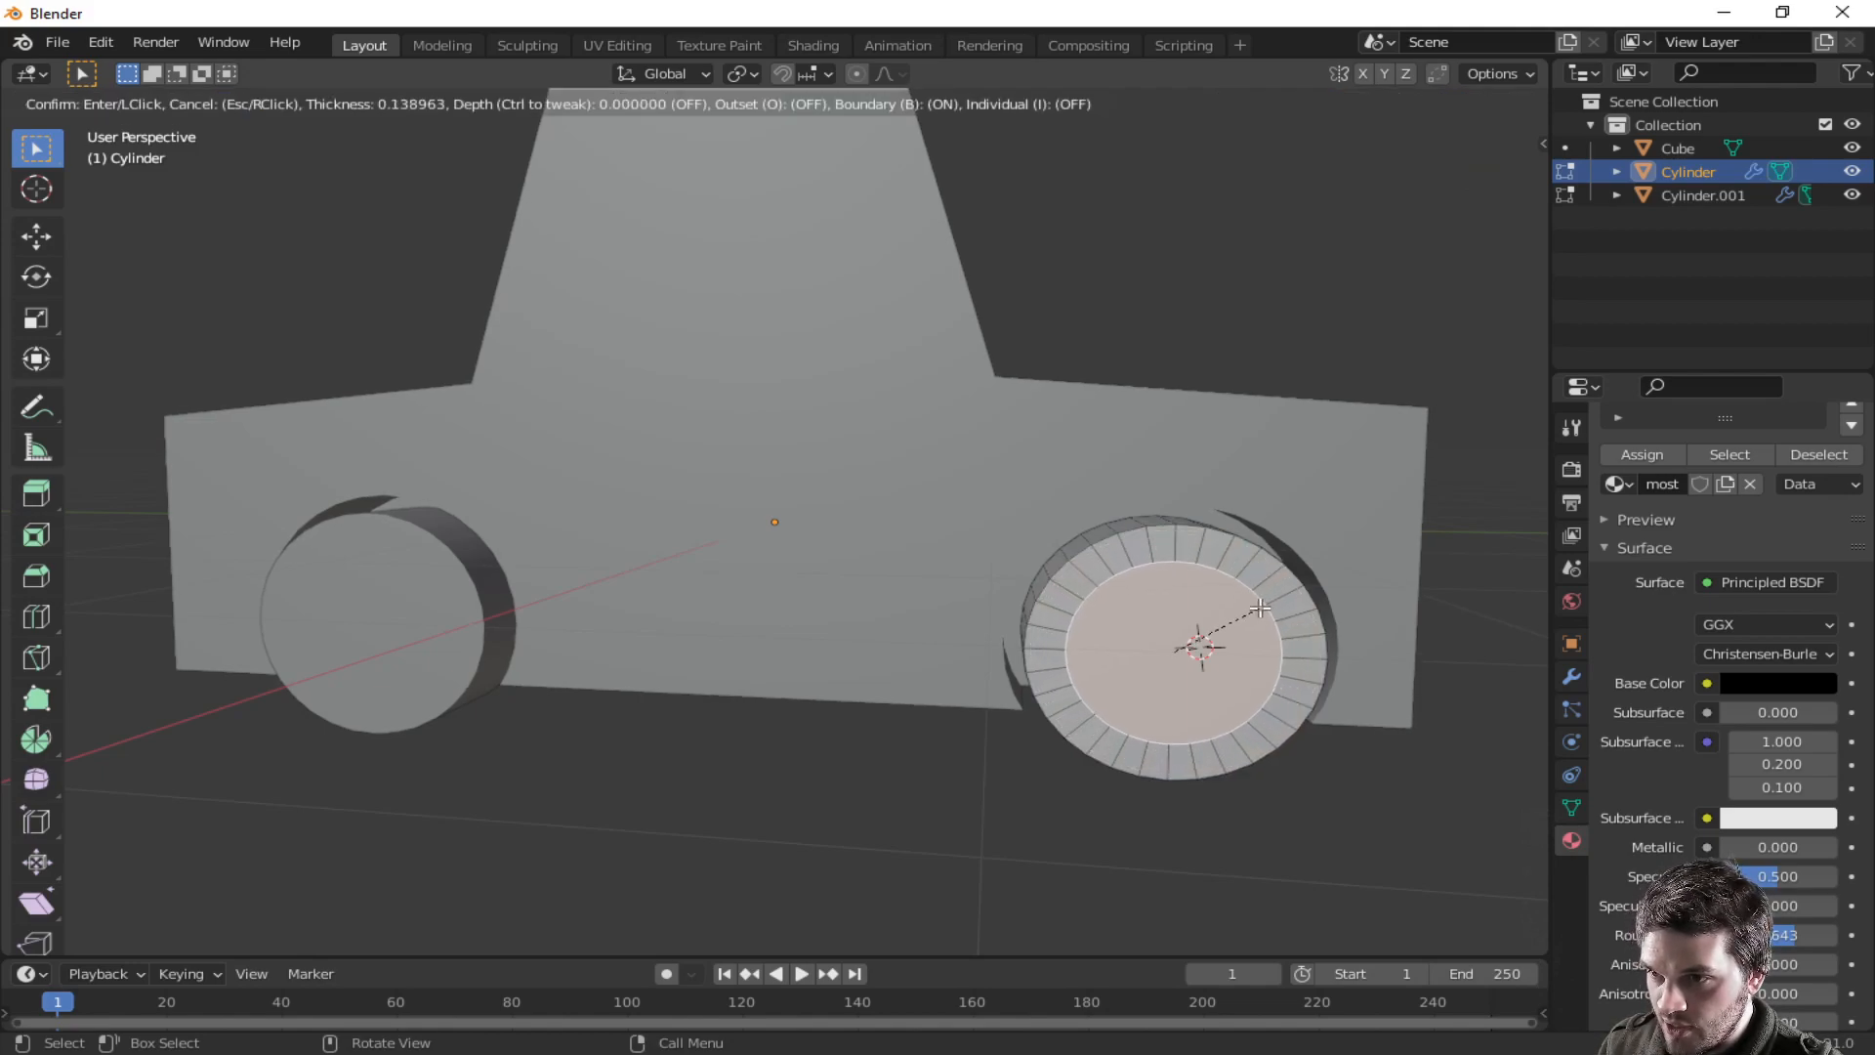
{"action": "left_click", "coordinate": [1260, 607]}
{"action": "scroll", "coordinate": [1727, 496], "scroll_direction": "up", "scroll_amount": 2}
{"action": "left_click", "coordinate": [1678, 448]}
{"action": "left_click", "coordinate": [1642, 549]}
- Extrude the inset wheel face slightly along its normal
{"action": "middle_click_drag", "start_coordinate": [1433, 683], "coordinate": [1296, 685]}
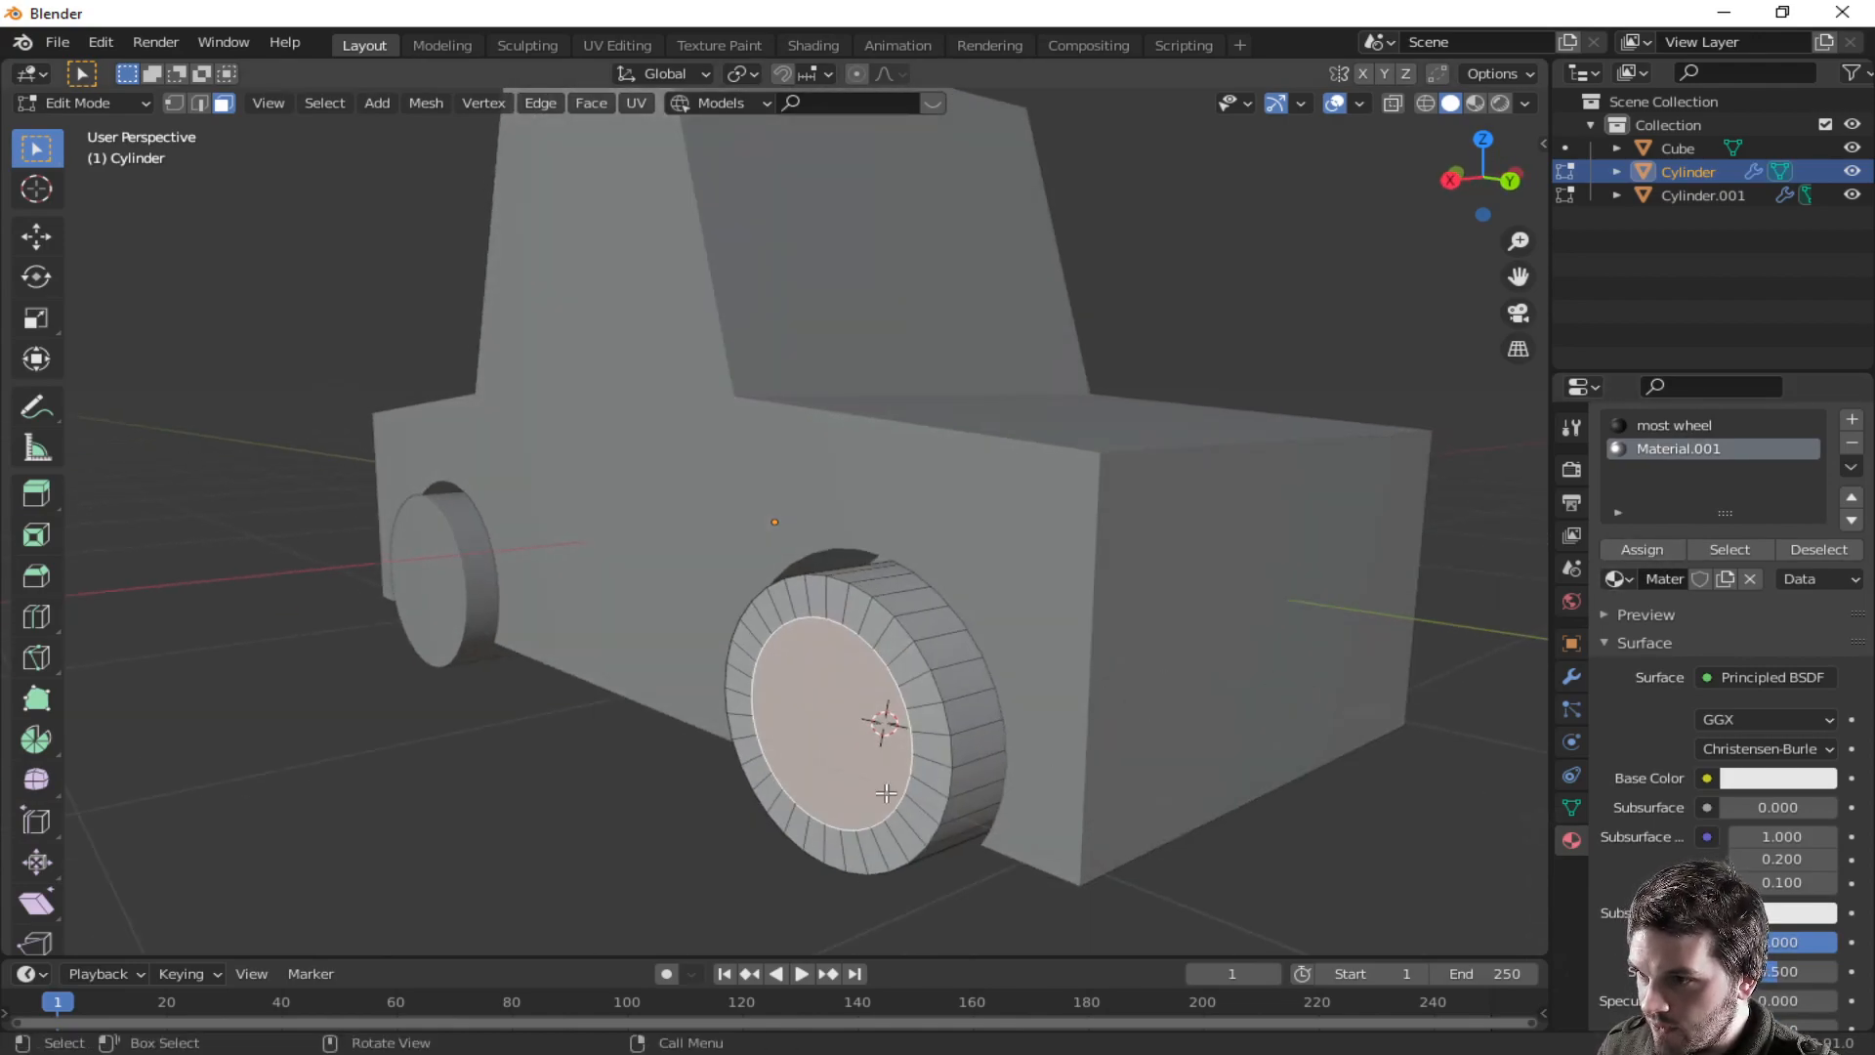
{"action": "key", "text": "e"}
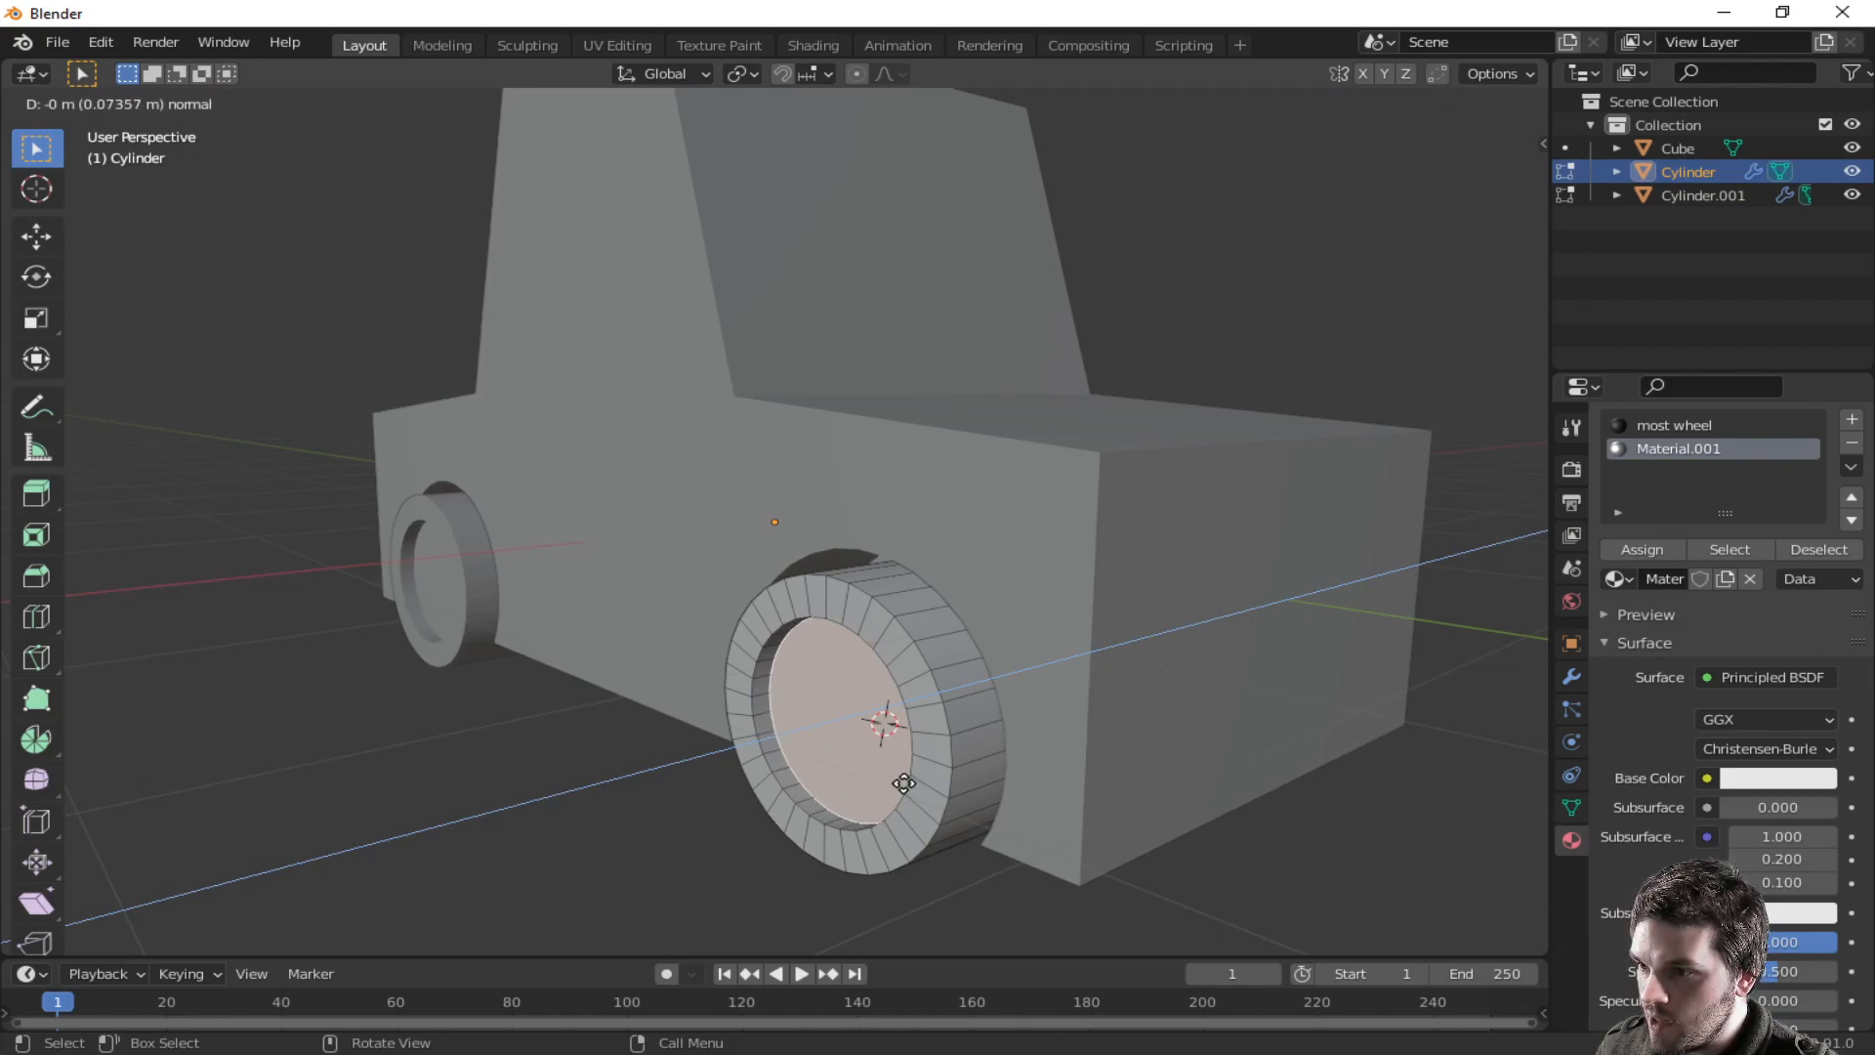
{"action": "left_click", "coordinate": [903, 783]}
{"action": "middle_click_drag", "start_coordinate": [903, 783], "coordinate": [929, 755]}
- Select the wheel's central hub face and inset it again
{"action": "left_click", "coordinate": [859, 695], "text": "alt"}
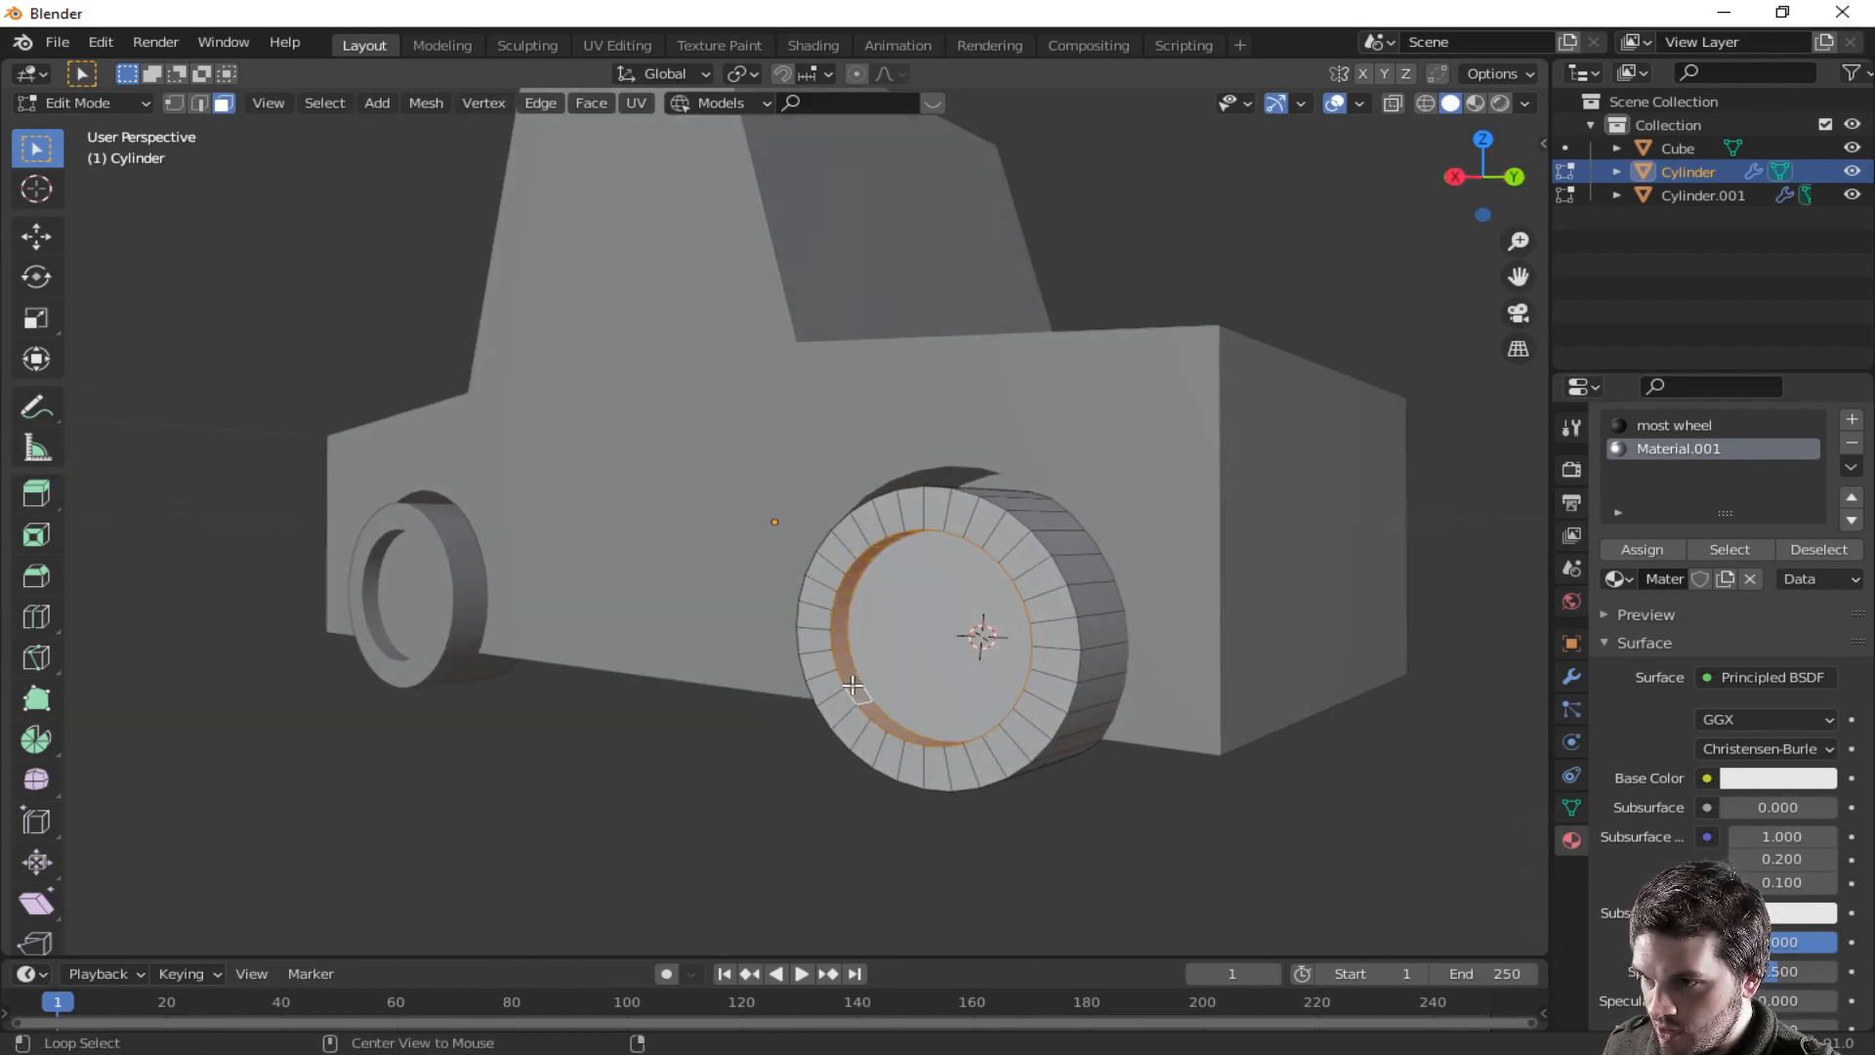
{"action": "left_click", "coordinate": [1633, 427]}
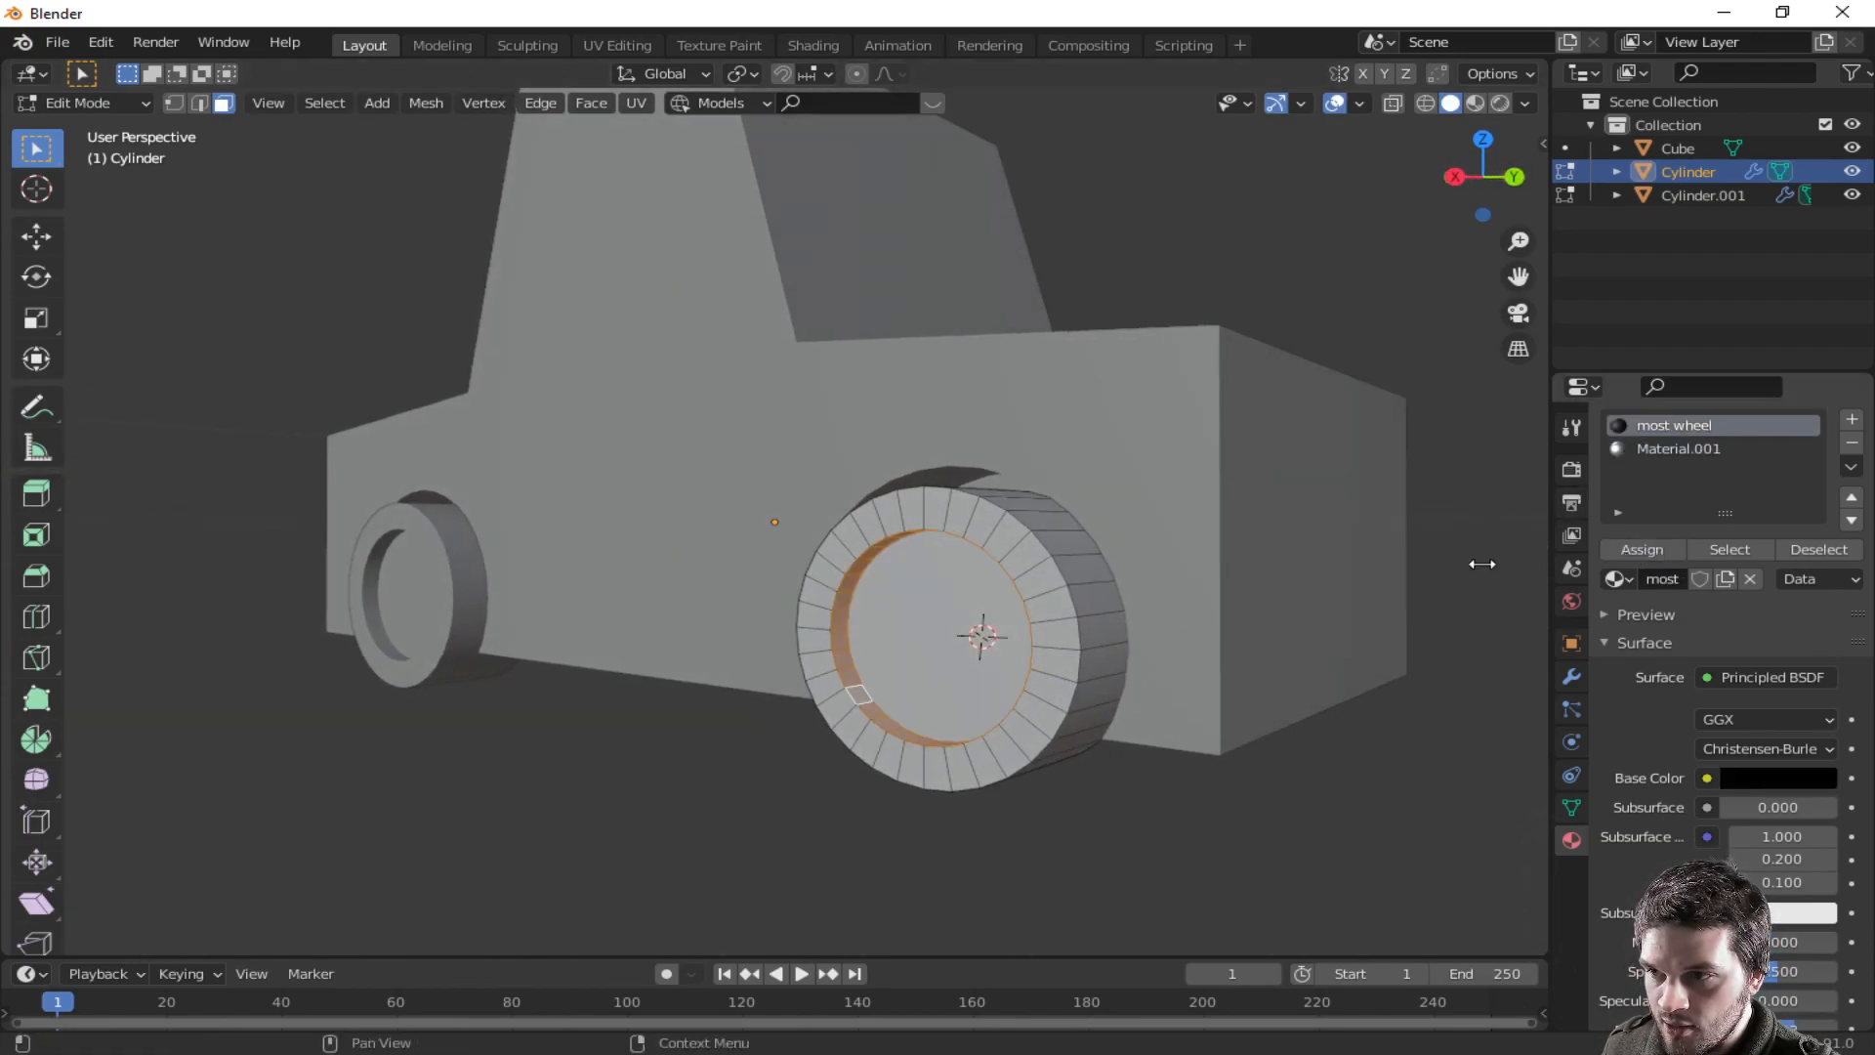
{"action": "left_click", "coordinate": [939, 648]}
{"action": "middle_click_drag", "start_coordinate": [1073, 684], "coordinate": [1122, 678]}
{"action": "key", "text": "i"}
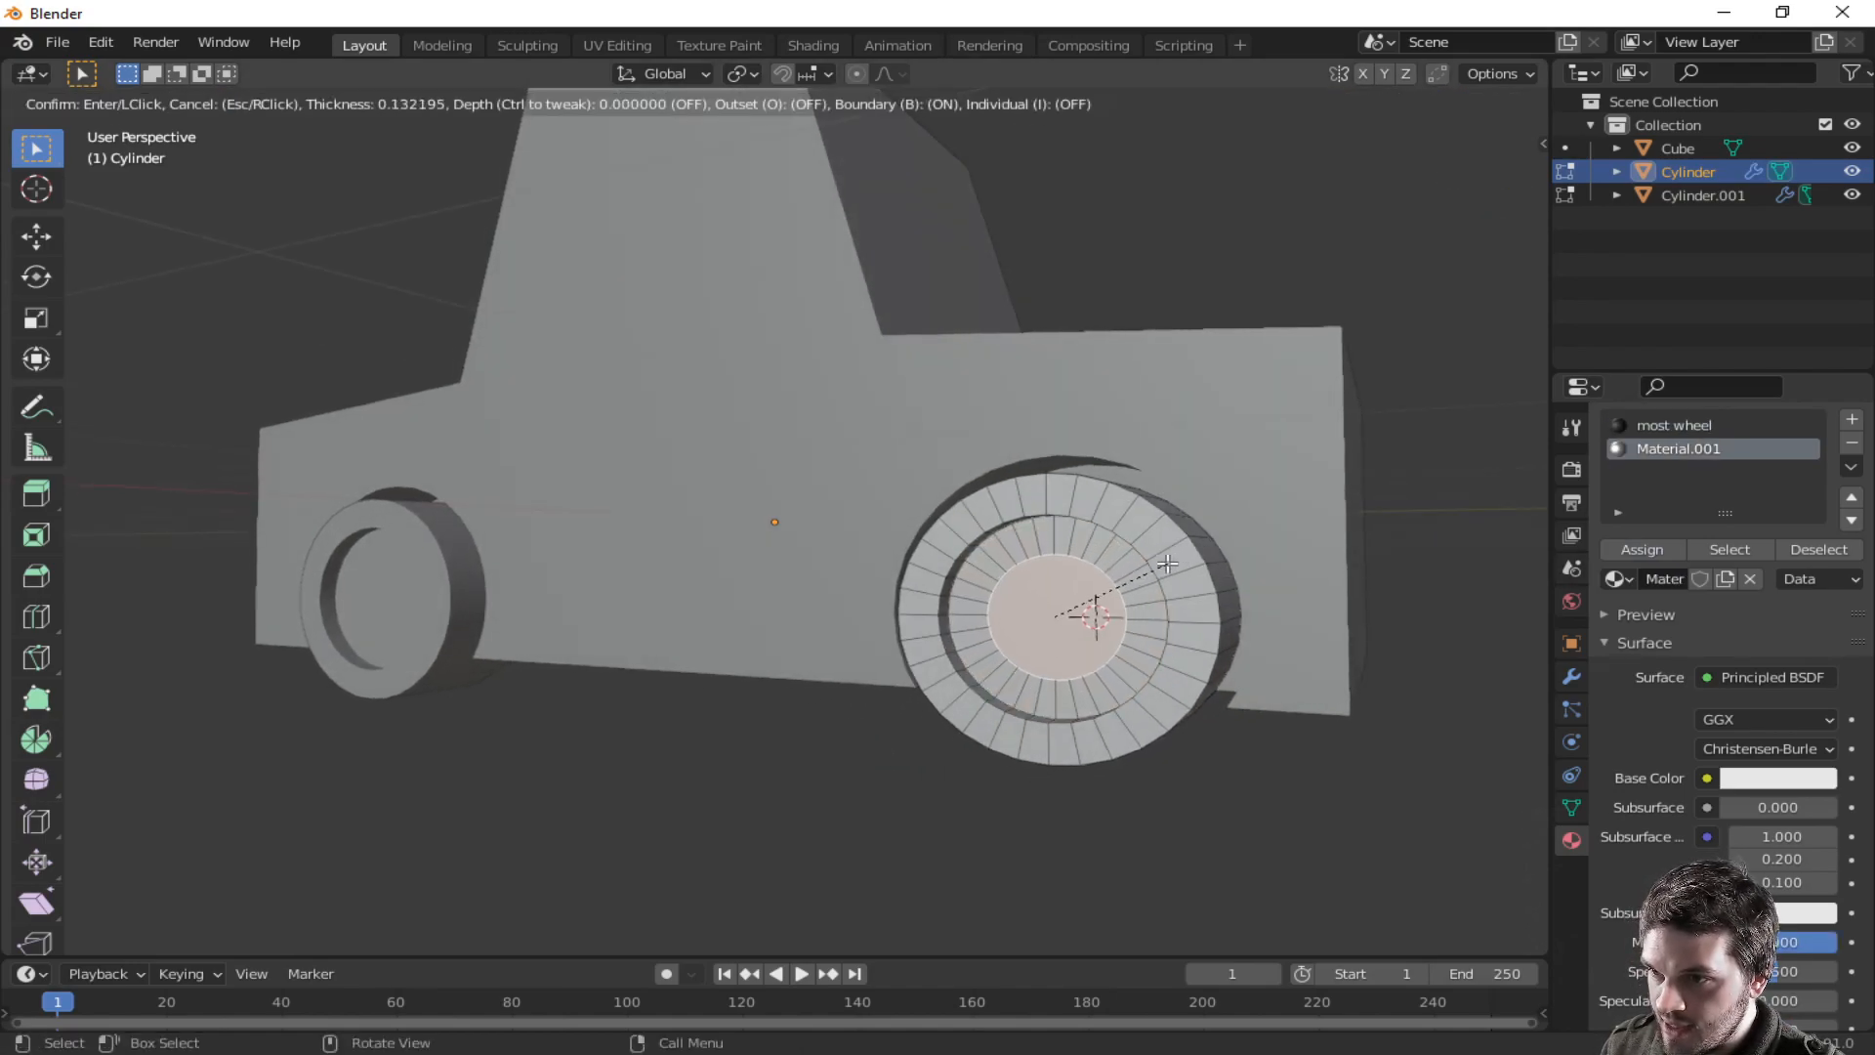
{"action": "left_click", "coordinate": [1157, 566]}
{"action": "middle_click_drag", "start_coordinate": [1153, 568], "coordinate": [1171, 647]}
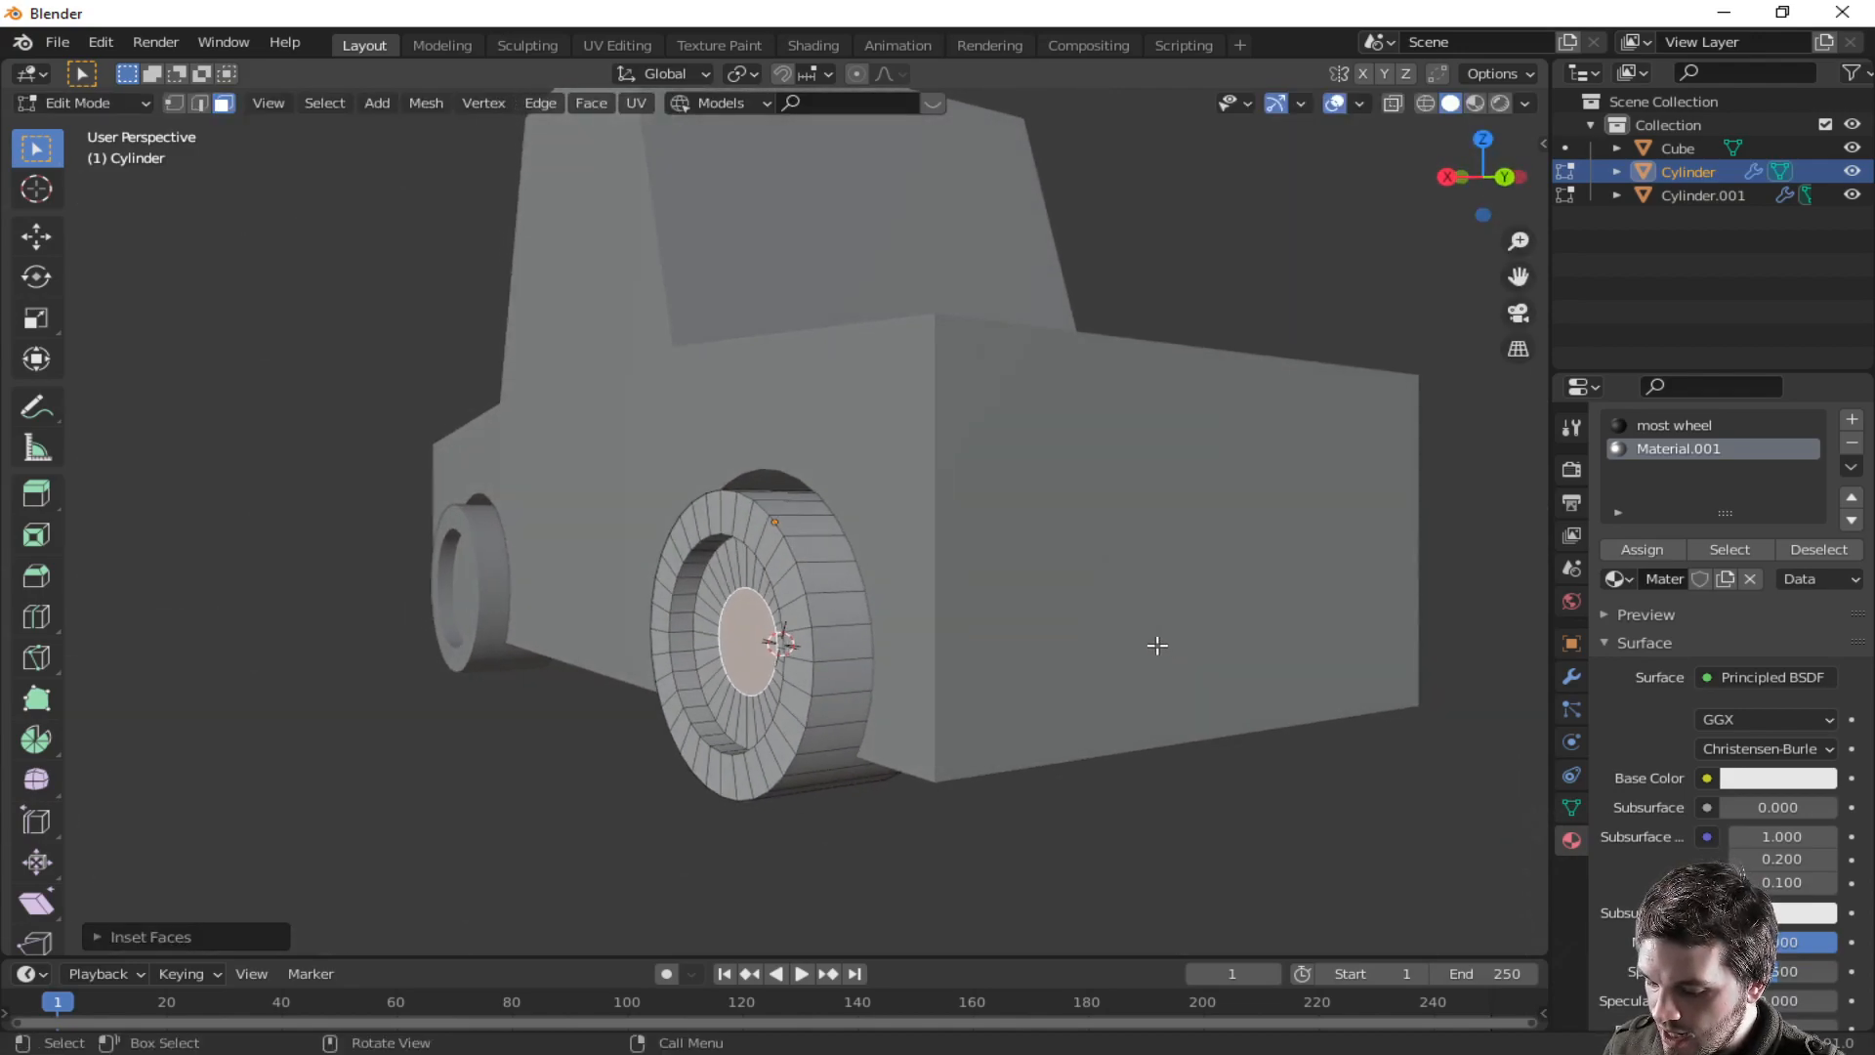
- Move the hub face outward along the X axis
{"action": "key", "text": "g"}
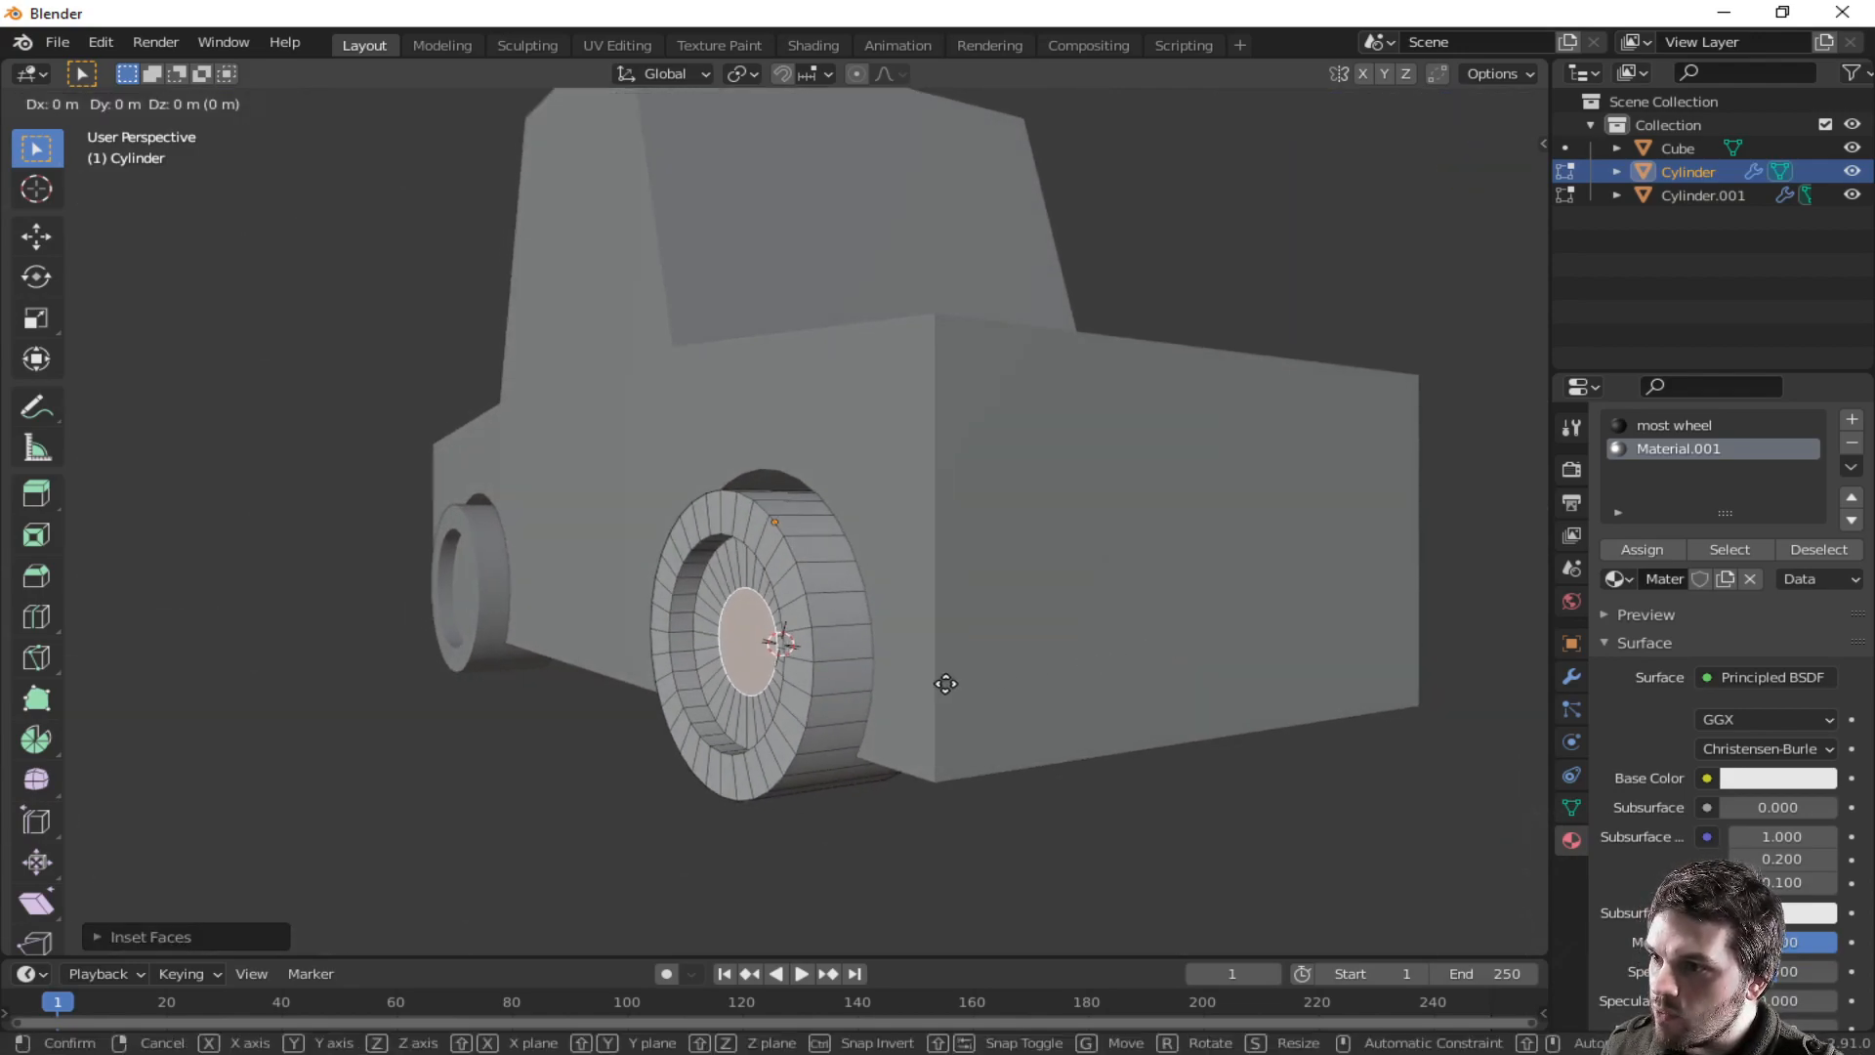
{"action": "key", "text": "x"}
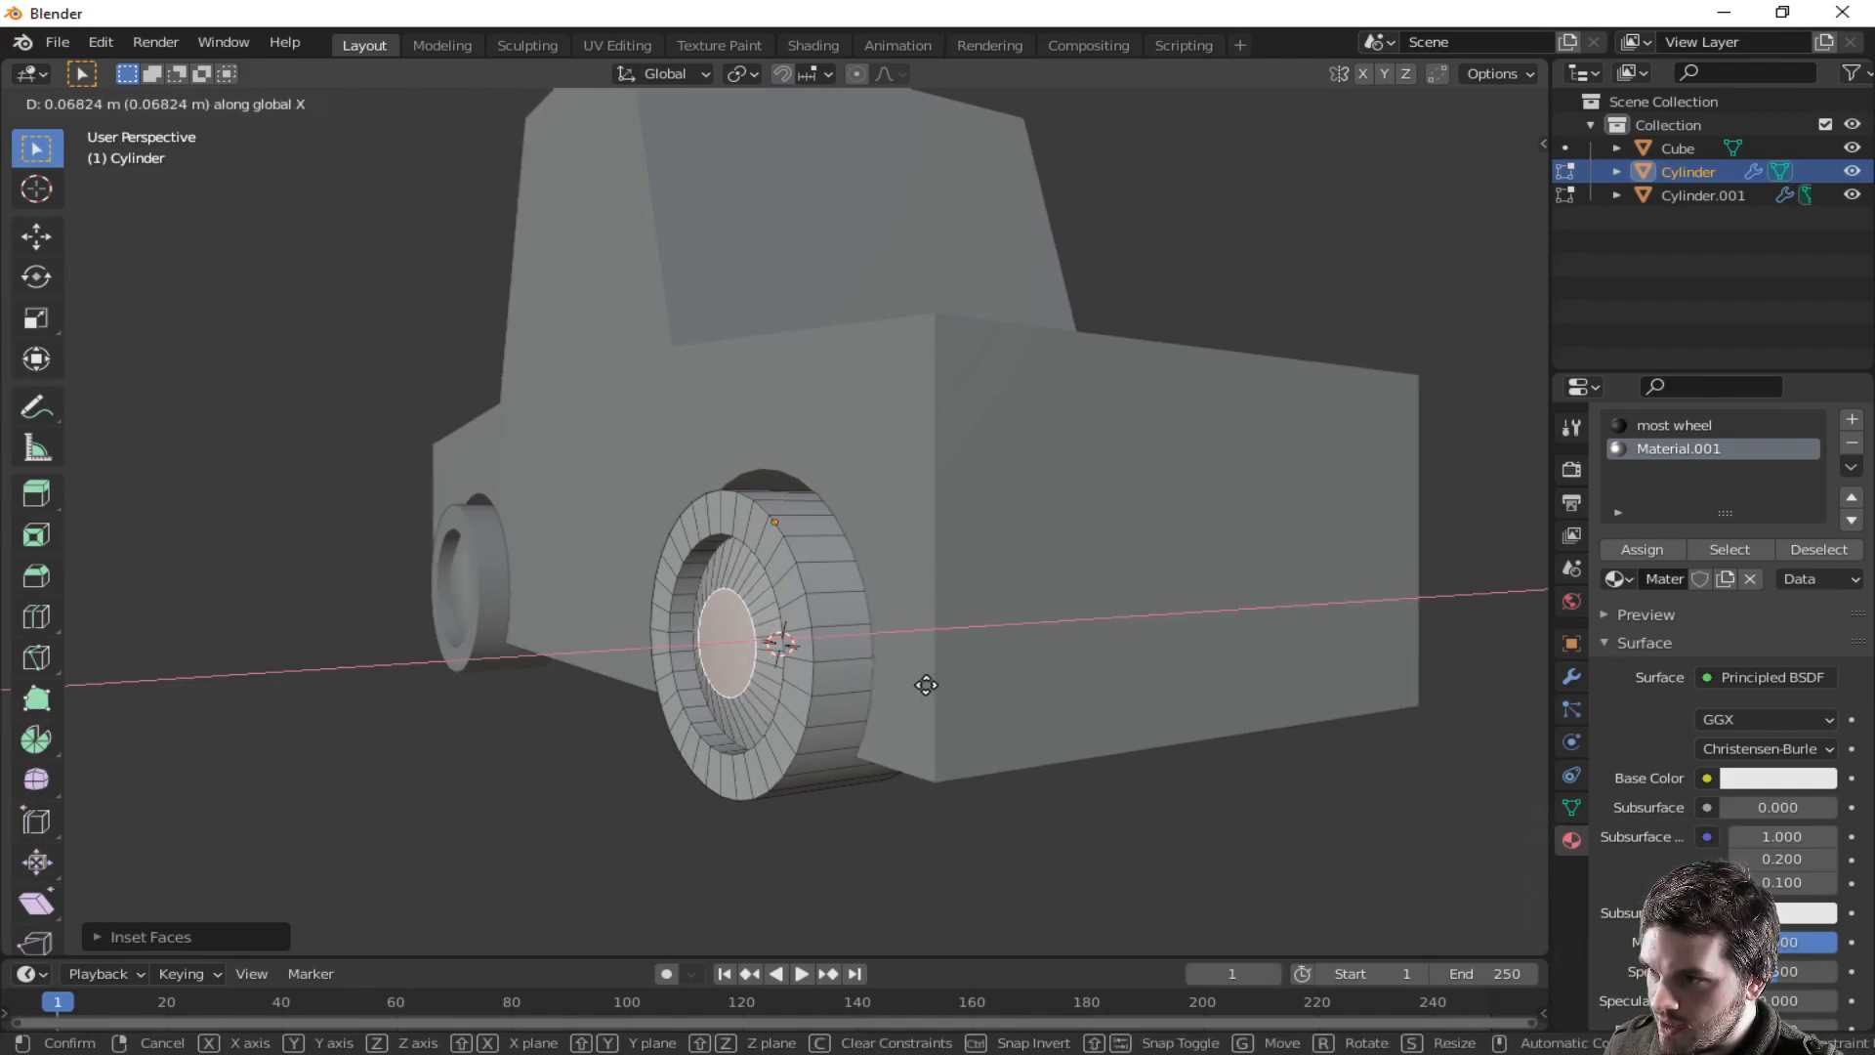
{"action": "left_click", "coordinate": [923, 685]}
{"action": "middle_click_drag", "start_coordinate": [923, 684], "coordinate": [1018, 680]}
- Inset the hub face again and shift it slightly along its normal
{"action": "key", "text": "i"}
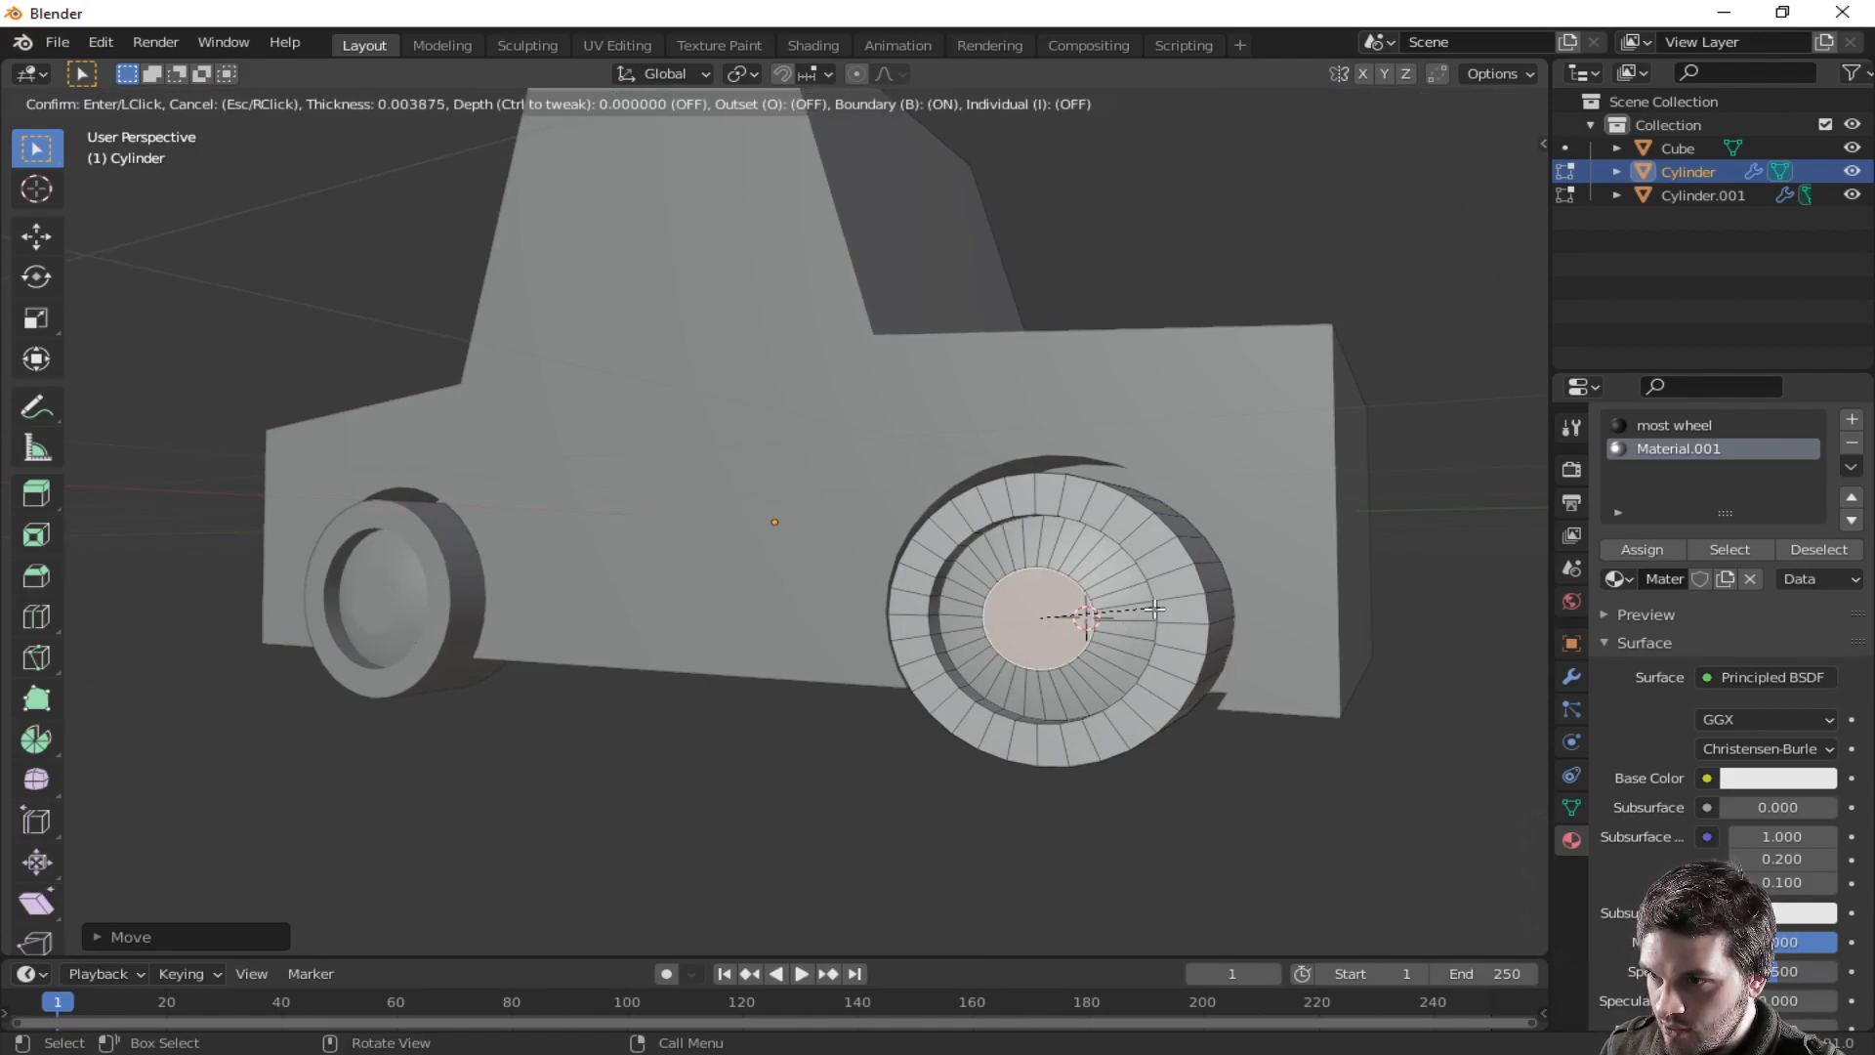
{"action": "left_click", "coordinate": [1148, 610]}
{"action": "middle_click_drag", "start_coordinate": [1139, 614], "coordinate": [1044, 636]}
{"action": "key", "text": "g"}
{"action": "key", "text": "z"}
{"action": "key", "text": "z"}
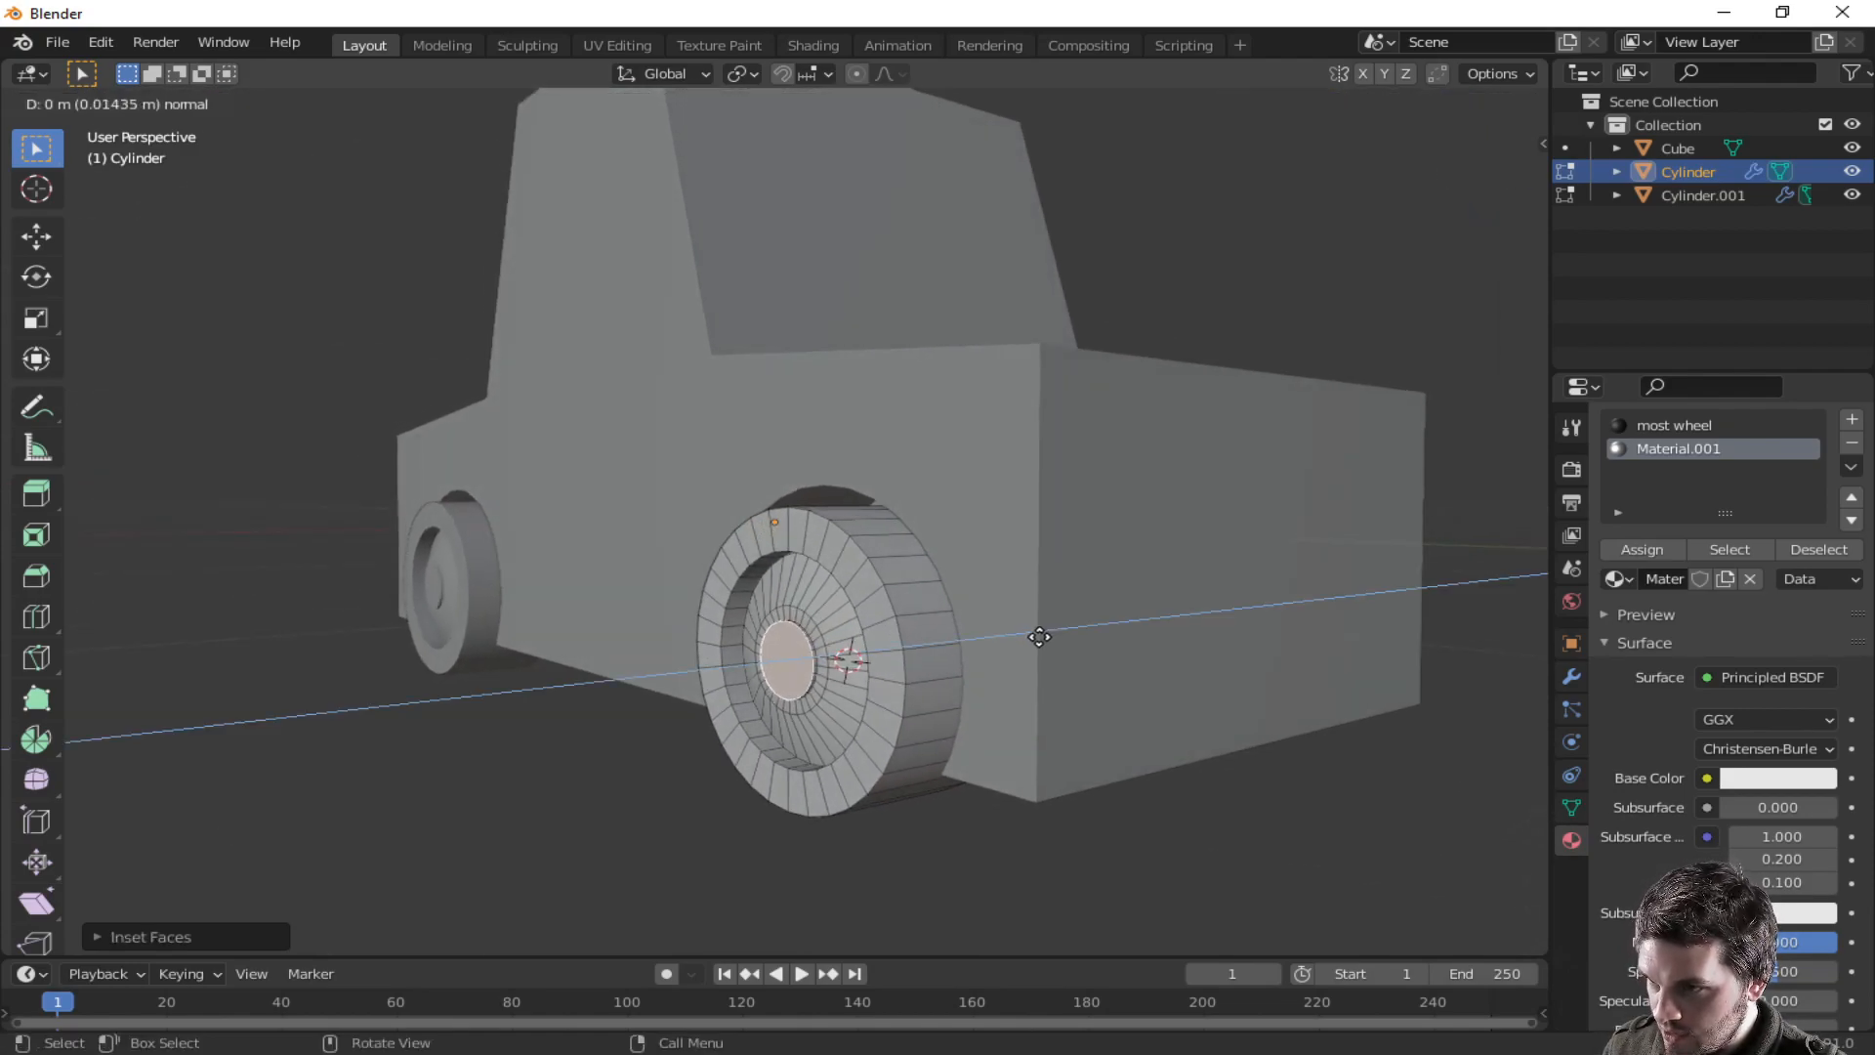
{"action": "left_click", "coordinate": [1035, 637]}
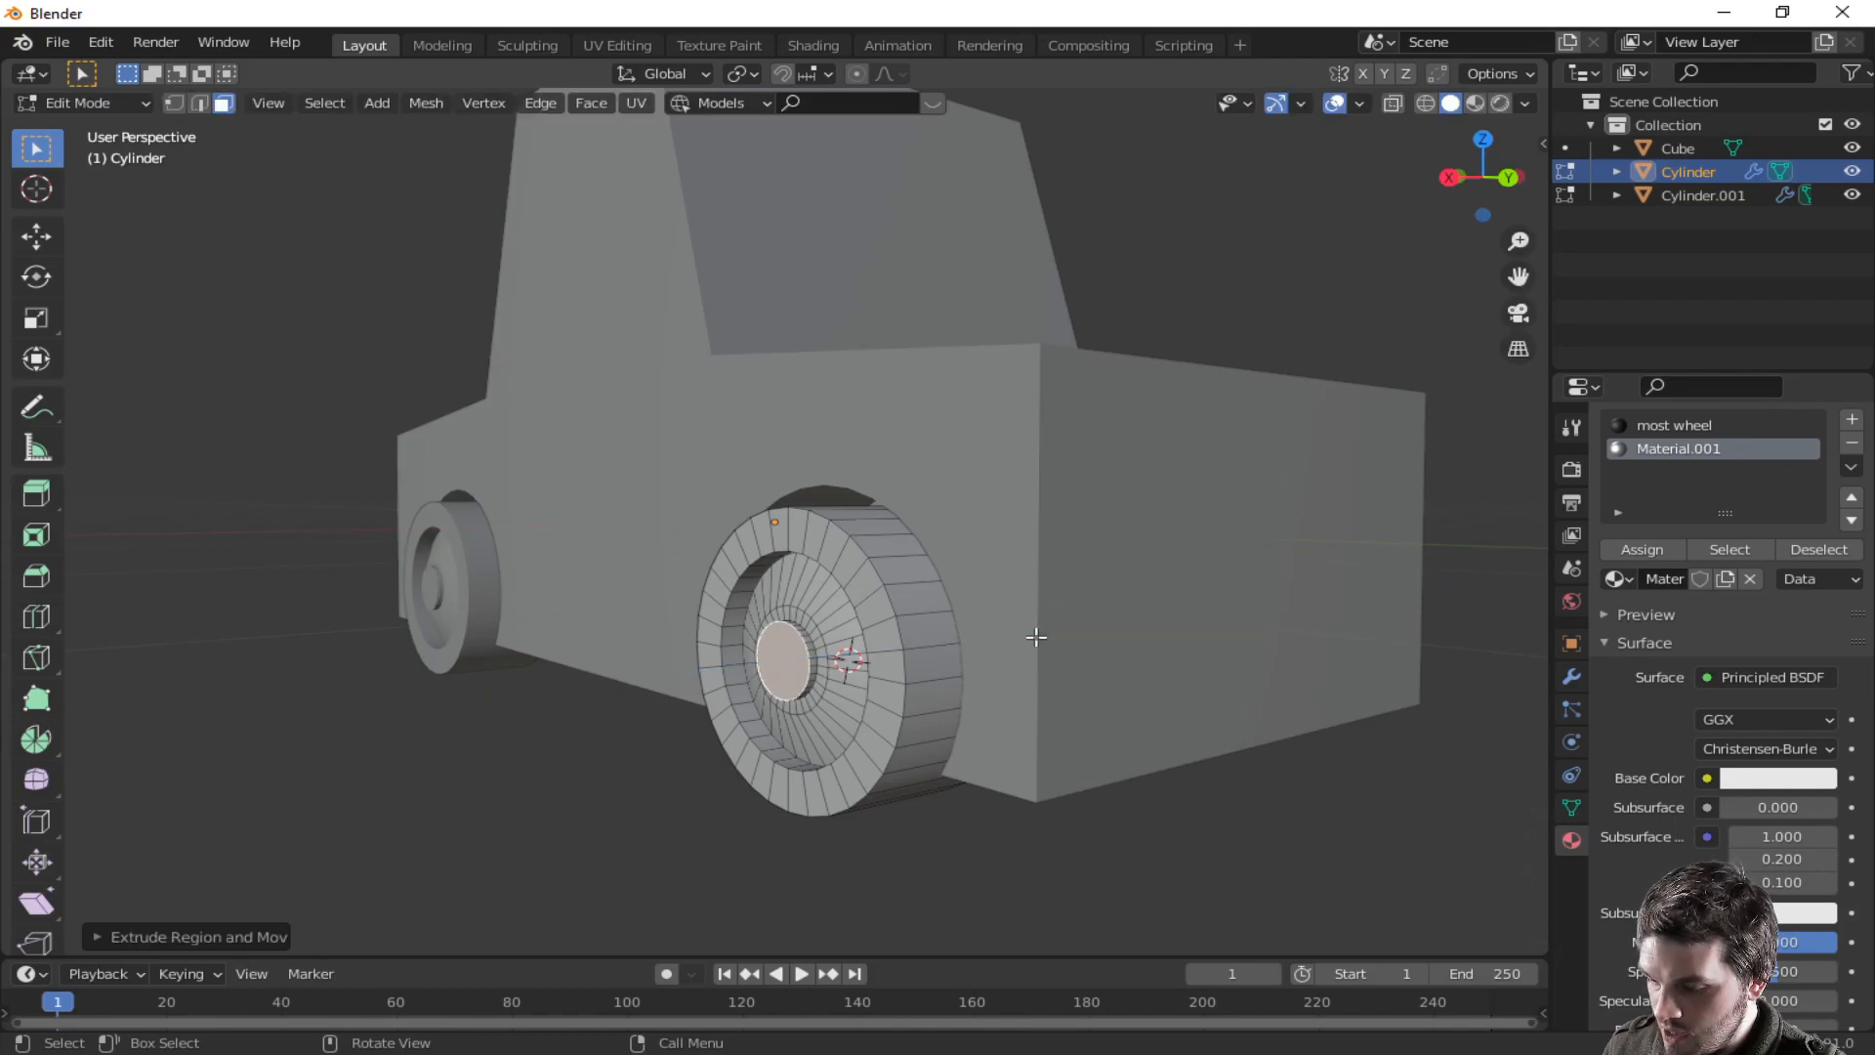
- Inset the center hub face once more and move it along the X axis
{"action": "key", "text": "i"}
{"action": "left_click", "coordinate": [1051, 625]}
{"action": "middle_click_drag", "start_coordinate": [1051, 625], "coordinate": [944, 694]}
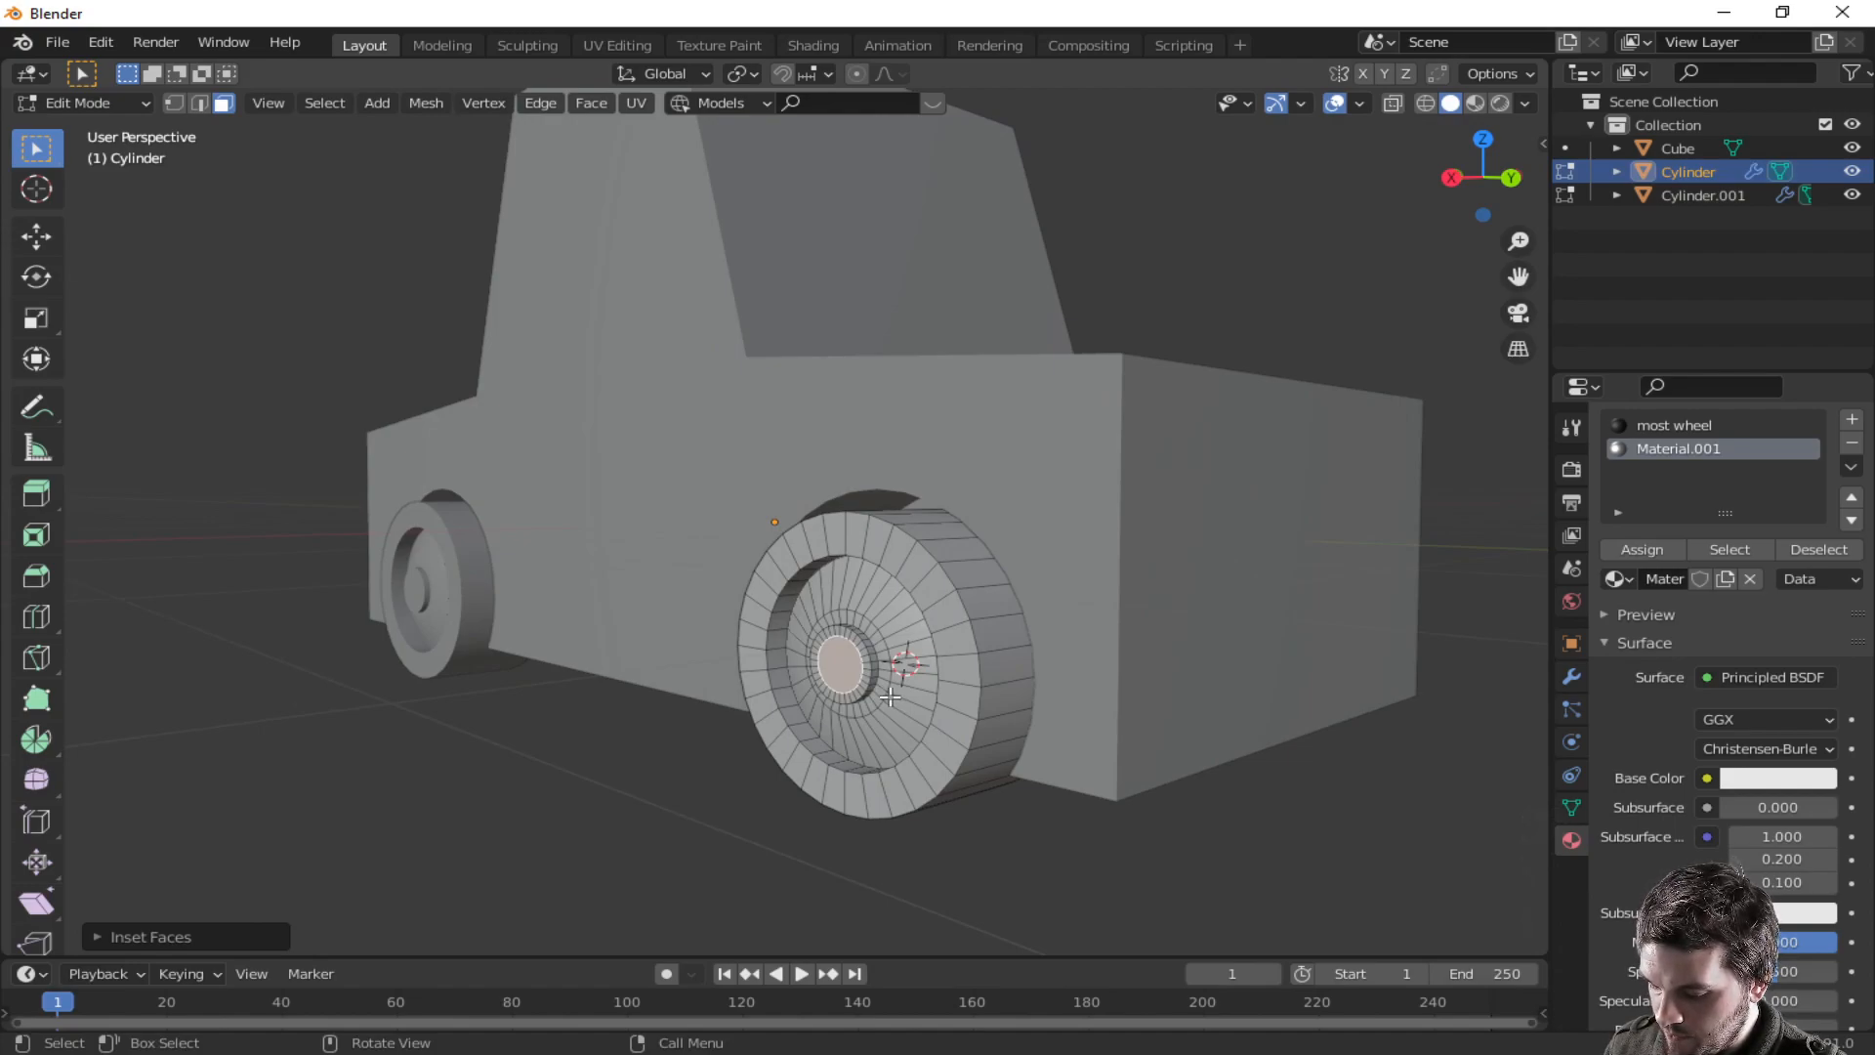
{"action": "key", "text": "g"}
{"action": "key", "text": "y"}
{"action": "key", "text": "x"}
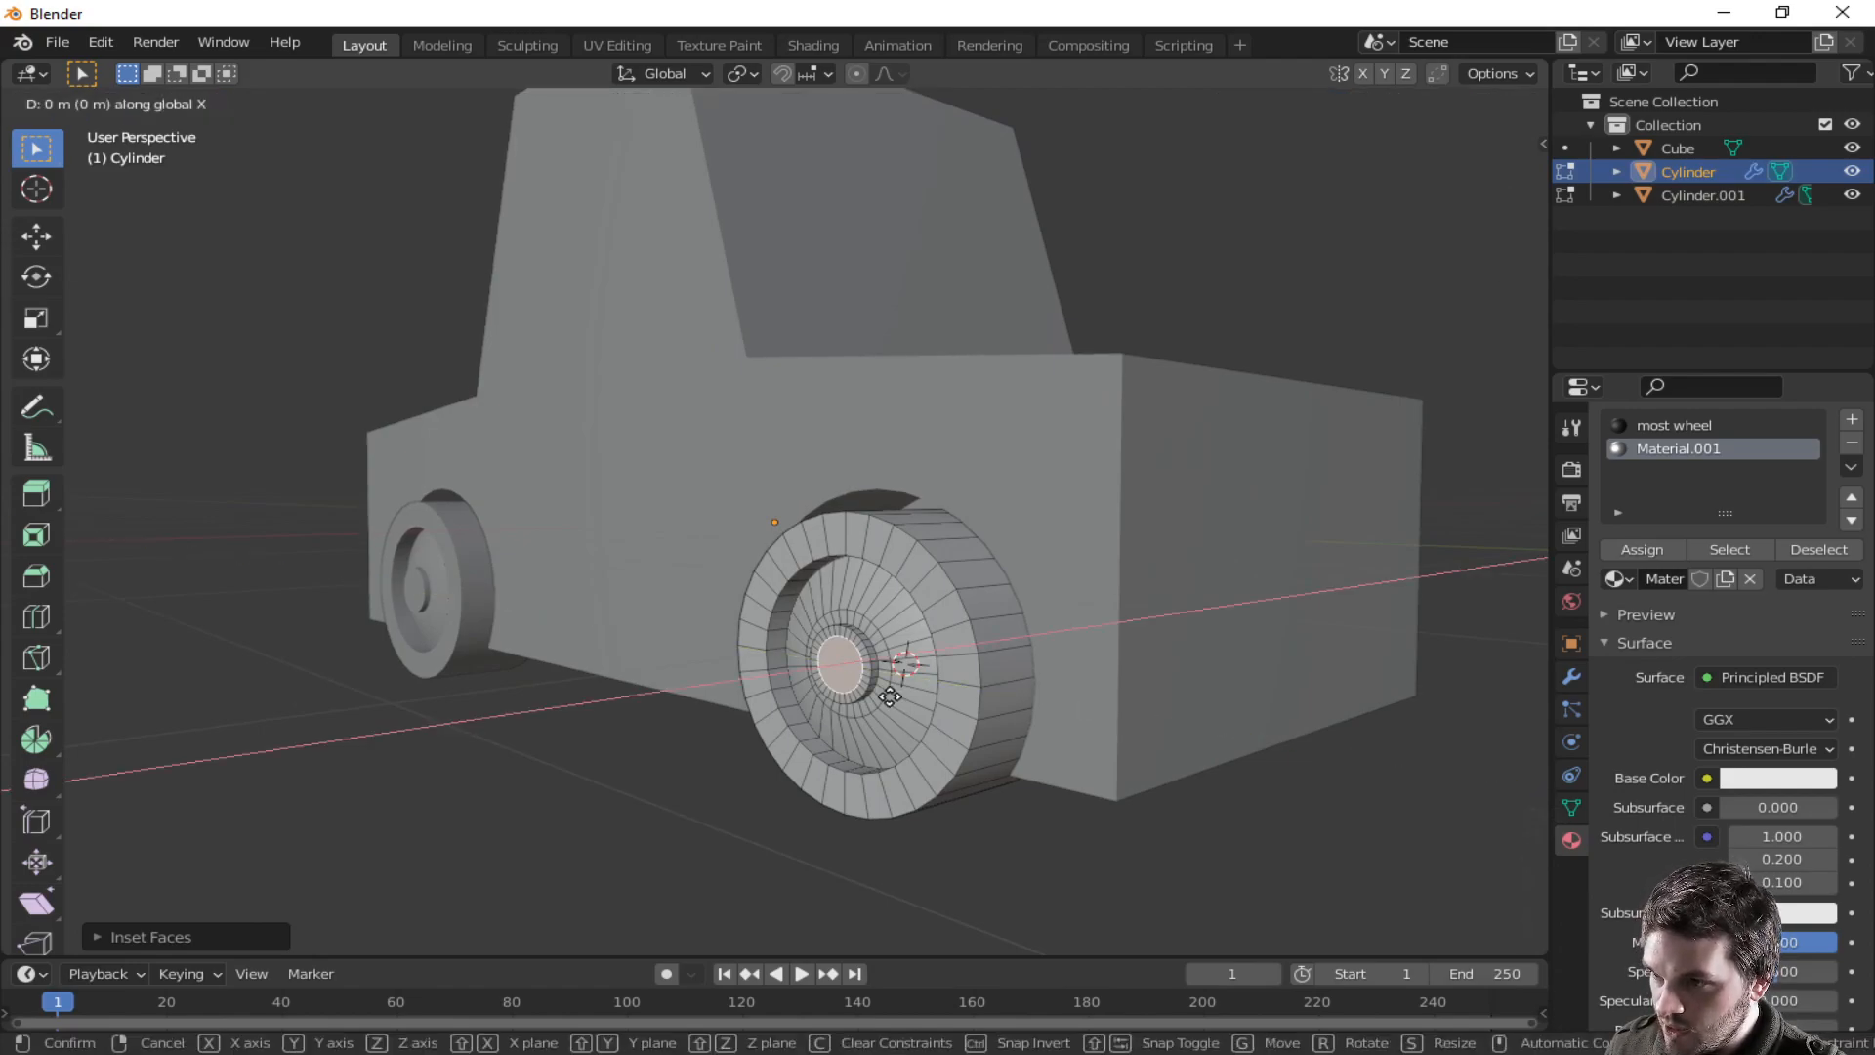
{"action": "left_click", "coordinate": [885, 697]}
- Leave Edit Mode and switch the viewport to Material Preview shading with the car body selected
{"action": "key", "text": "Tab"}
{"action": "mouse_move", "coordinate": [885, 698]}
{"action": "middle_mouse_down"}
{"action": "mouse_move", "coordinate": [1297, 776]}
{"action": "mouse_move", "coordinate": [1348, 713]}
{"action": "mouse_move", "coordinate": [1261, 652]}
{"action": "mouse_move", "coordinate": [1231, 753]}
{"action": "mouse_move", "coordinate": [1269, 683]}
{"action": "middle_mouse_up"}
{"action": "left_click", "coordinate": [1474, 102]}
{"action": "mouse_move", "coordinate": [1264, 460]}
{"action": "middle_mouse_down"}
{"action": "mouse_move", "coordinate": [1201, 799]}
{"action": "mouse_move", "coordinate": [1289, 799]}
{"action": "mouse_move", "coordinate": [1244, 821]}
{"action": "mouse_move", "coordinate": [1178, 795]}
{"action": "mouse_move", "coordinate": [1096, 706]}
{"action": "mouse_move", "coordinate": [837, 742]}
{"action": "mouse_move", "coordinate": [1197, 683]}
{"action": "mouse_move", "coordinate": [909, 742]}
{"action": "mouse_move", "coordinate": [739, 735]}
{"action": "middle_mouse_up"}
{"action": "middle_click_drag", "start_coordinate": [941, 718], "coordinate": [858, 752]}
{"action": "scroll", "coordinate": [688, 684], "scroll_direction": "up", "scroll_amount": 2}
{"action": "left_click", "coordinate": [860, 422]}
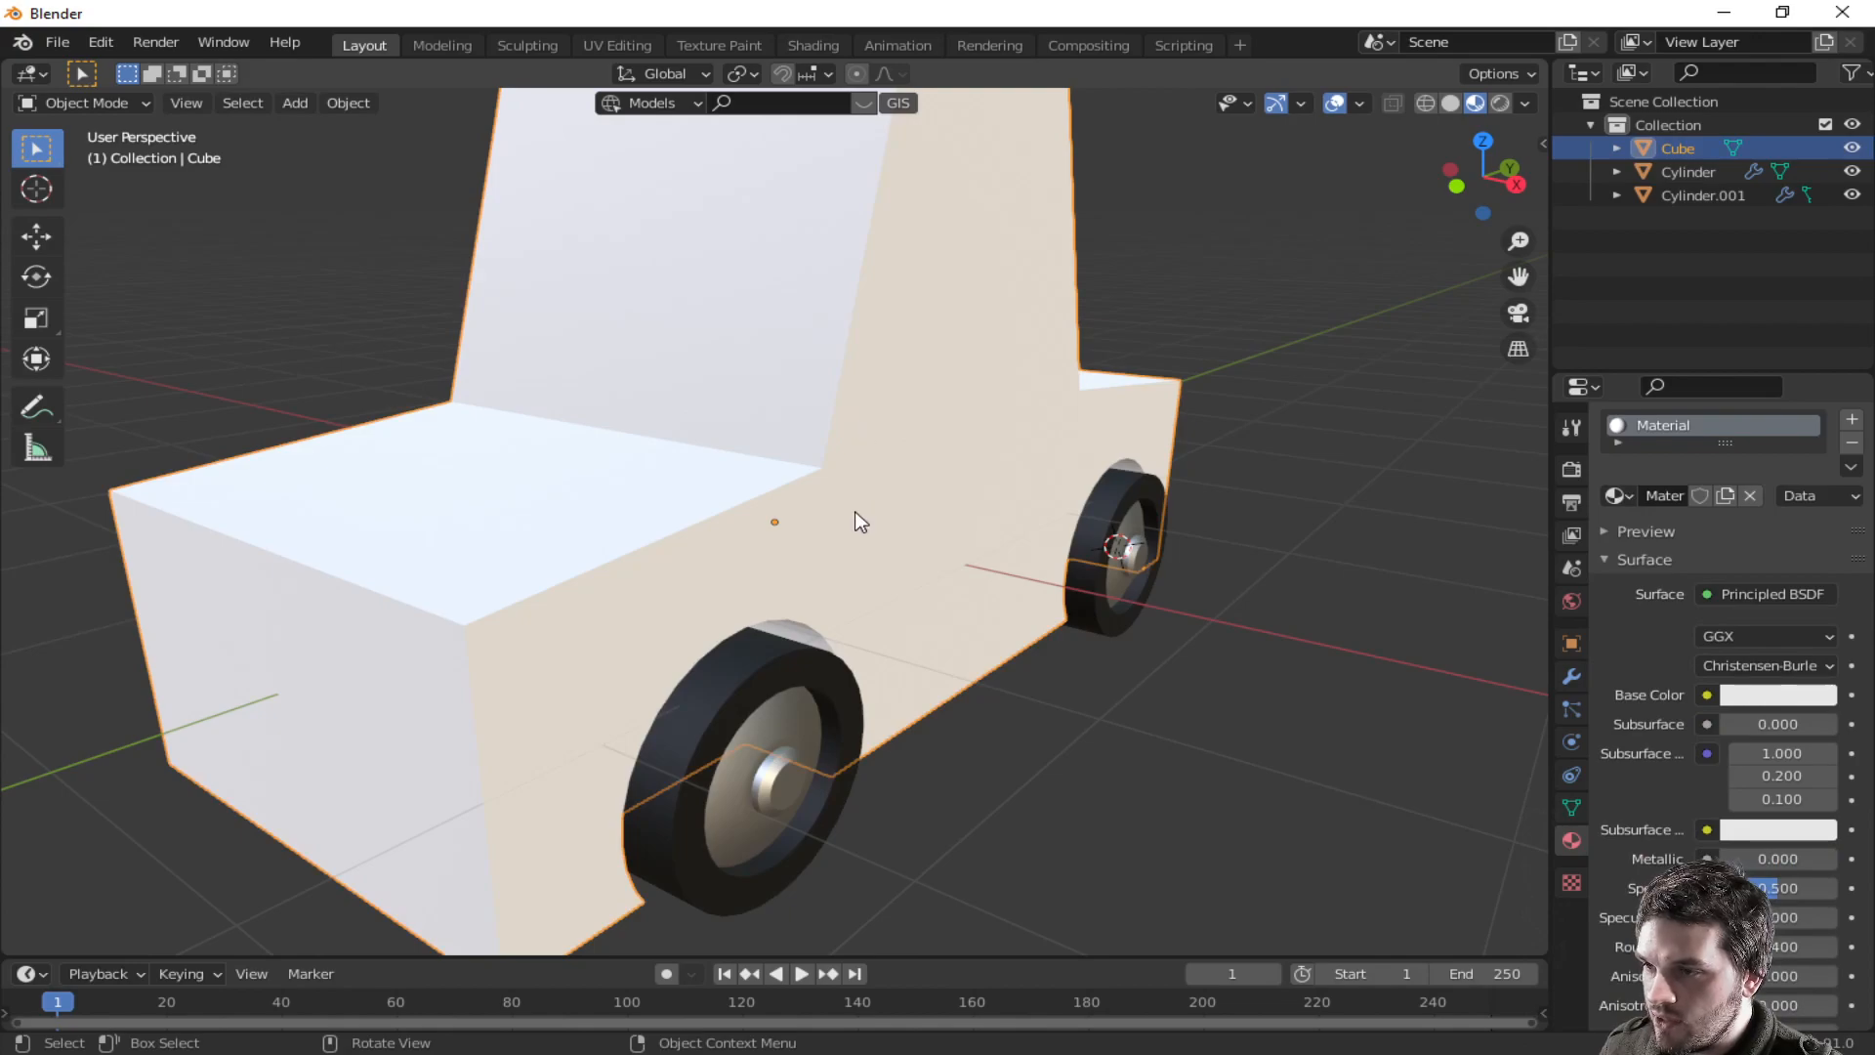
{"action": "scroll", "coordinate": [855, 513], "scroll_direction": "down", "scroll_amount": 2}
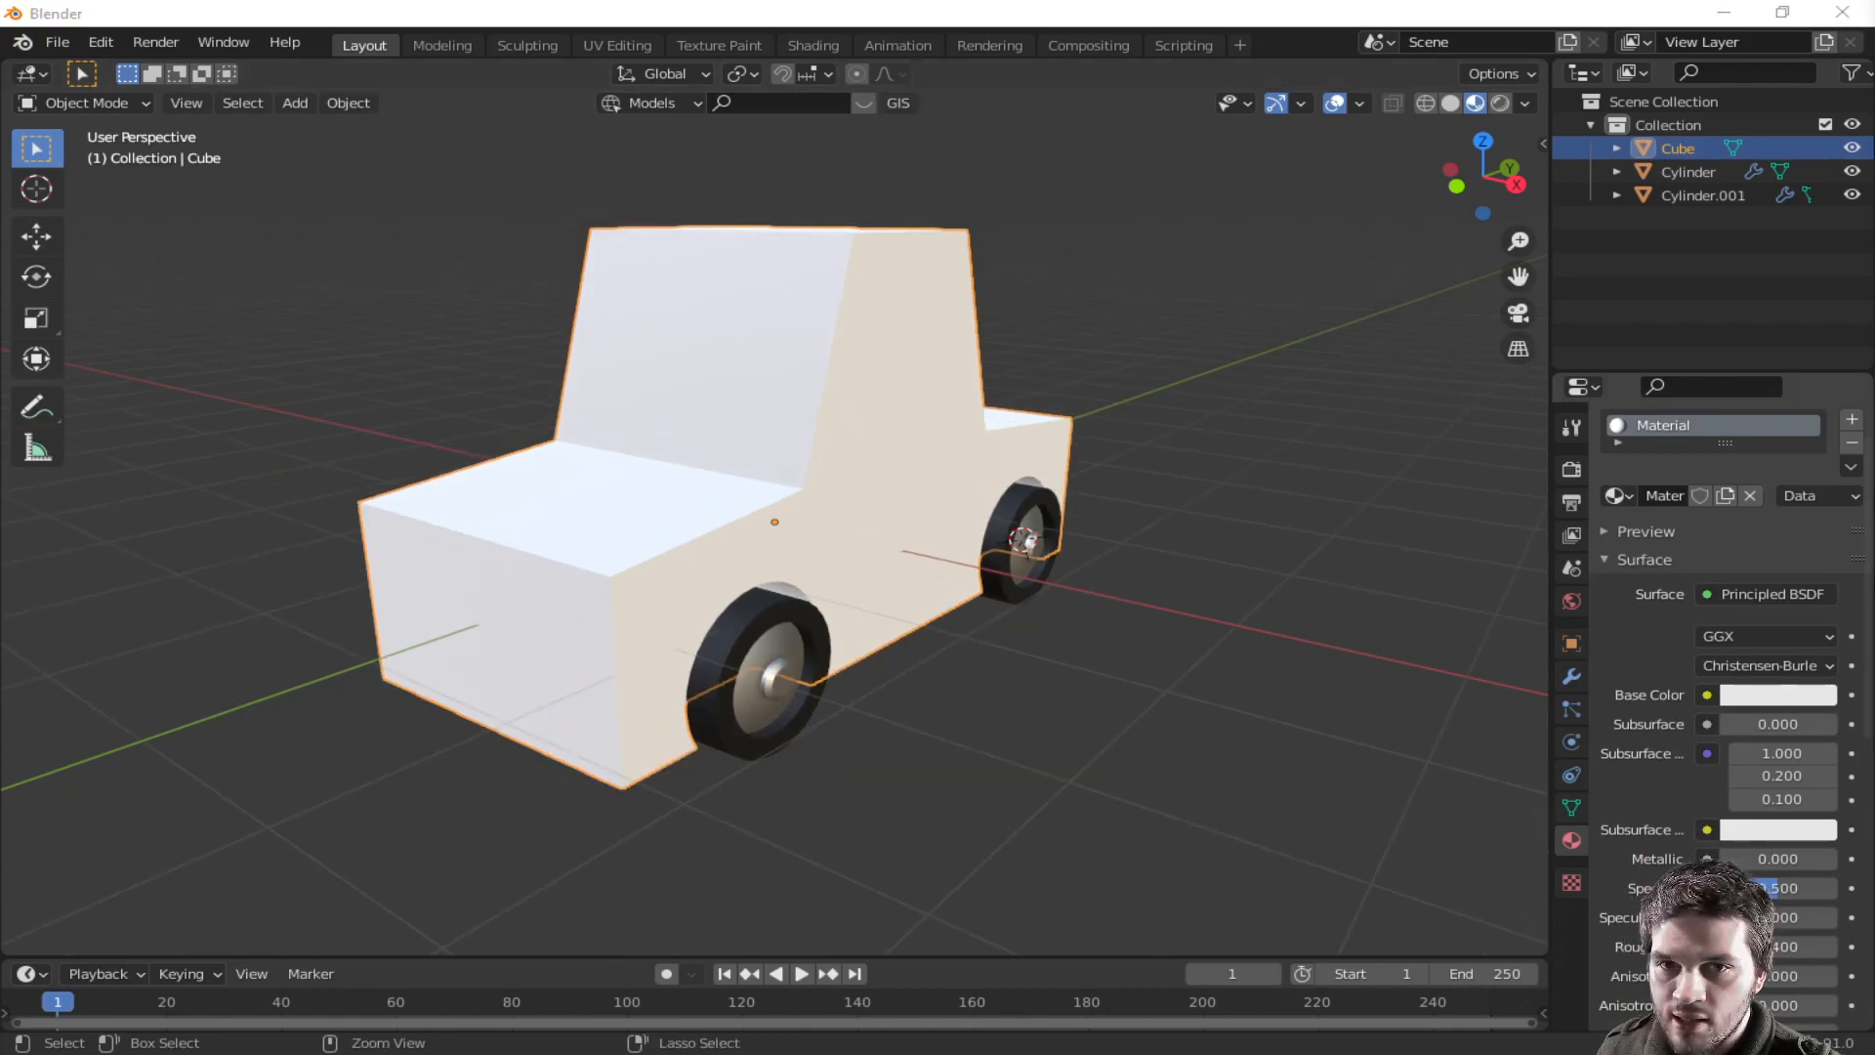
- Save the file as car A 01.blend in the Car Chase 01 folder
{"action": "key", "text": "ctrl+s"}
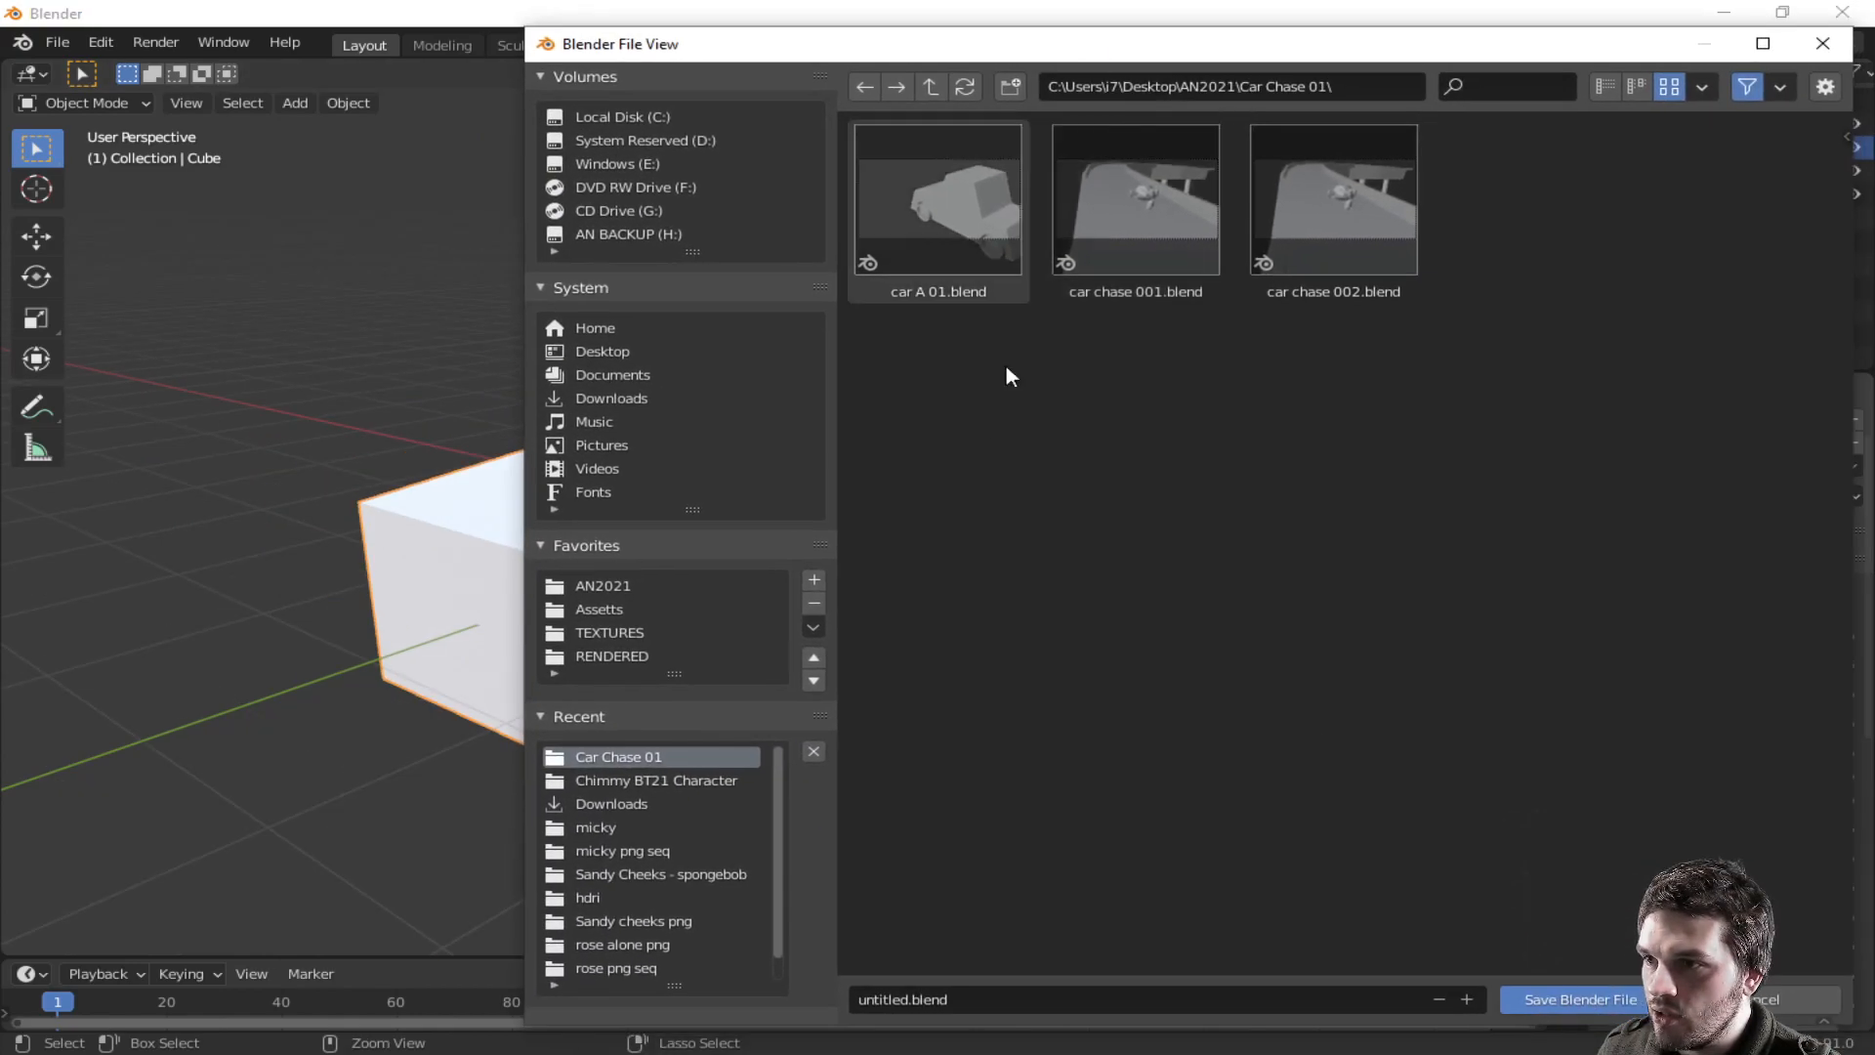
{"action": "left_click", "coordinate": [1021, 998]}
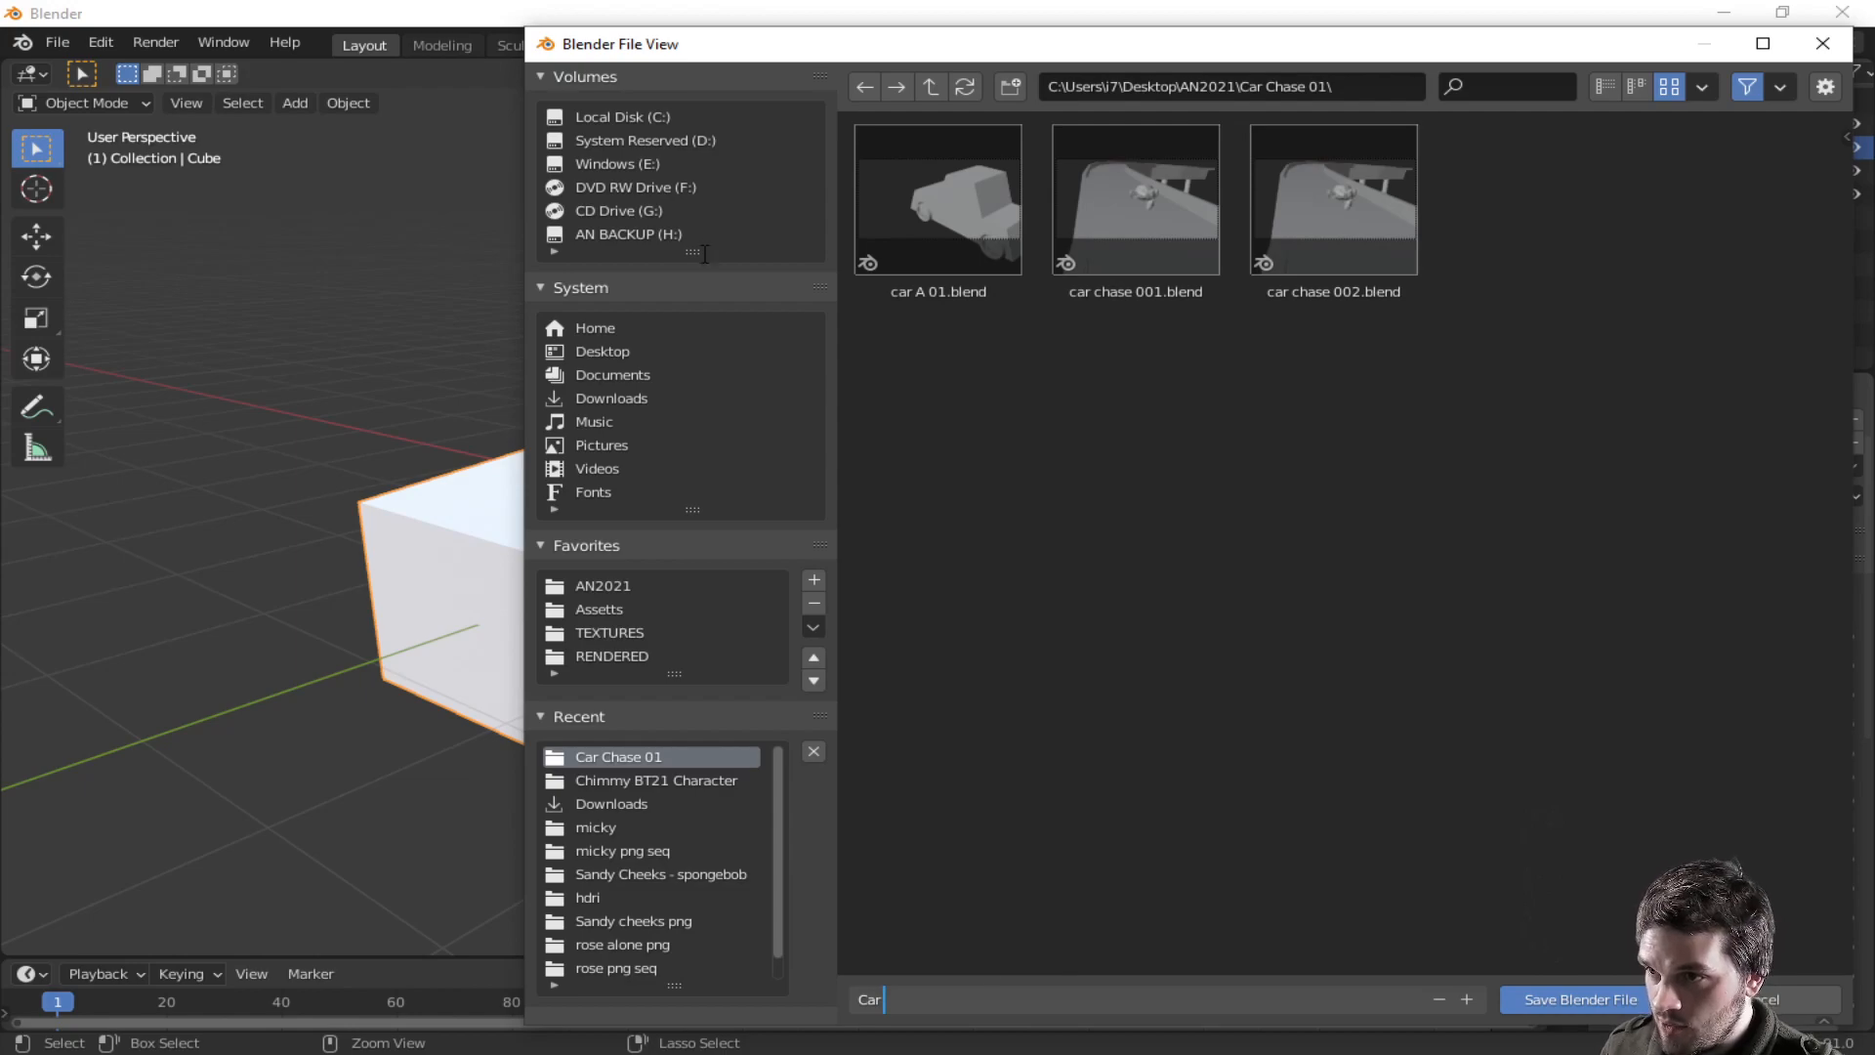
{"action": "left_click", "coordinate": [912, 219]}
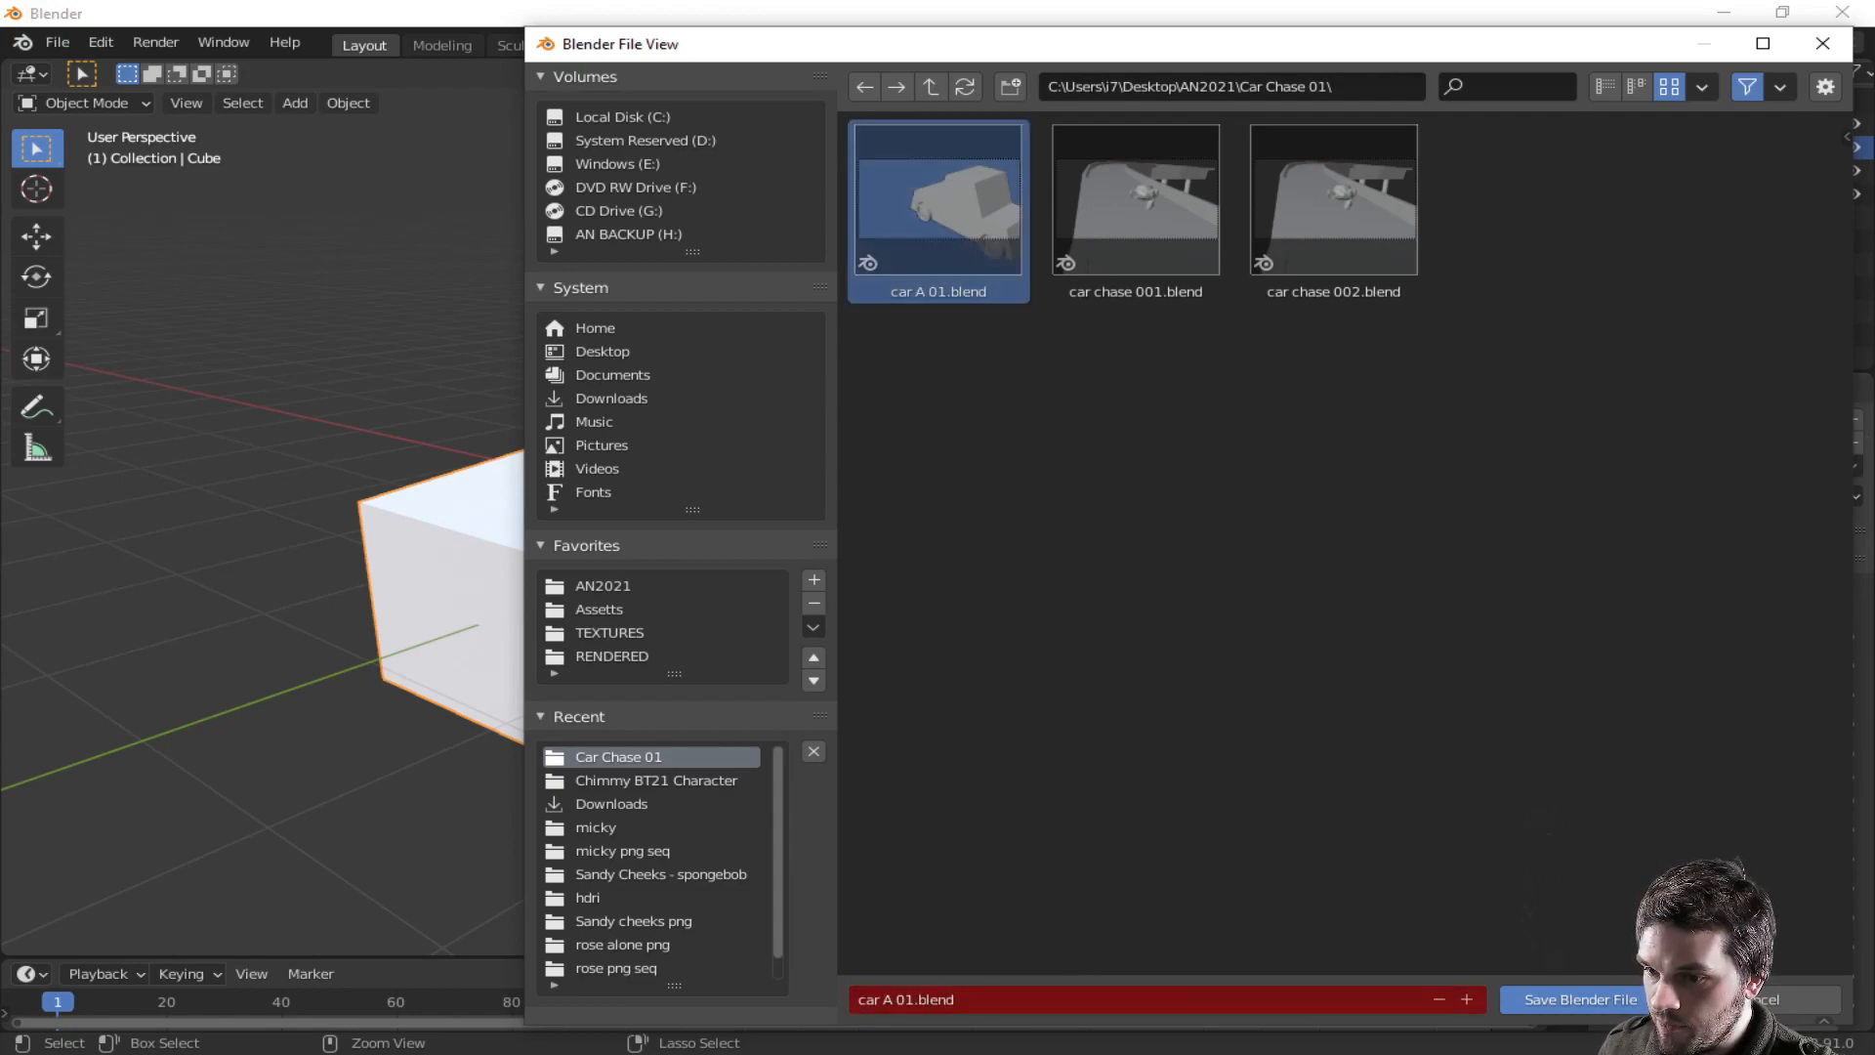
{"action": "left_click", "coordinate": [1582, 1001]}
- In the body's Edit Mode, inset the cabin's windshield and side window faces
{"action": "middle_click_drag", "start_coordinate": [1210, 590], "coordinate": [1006, 689]}
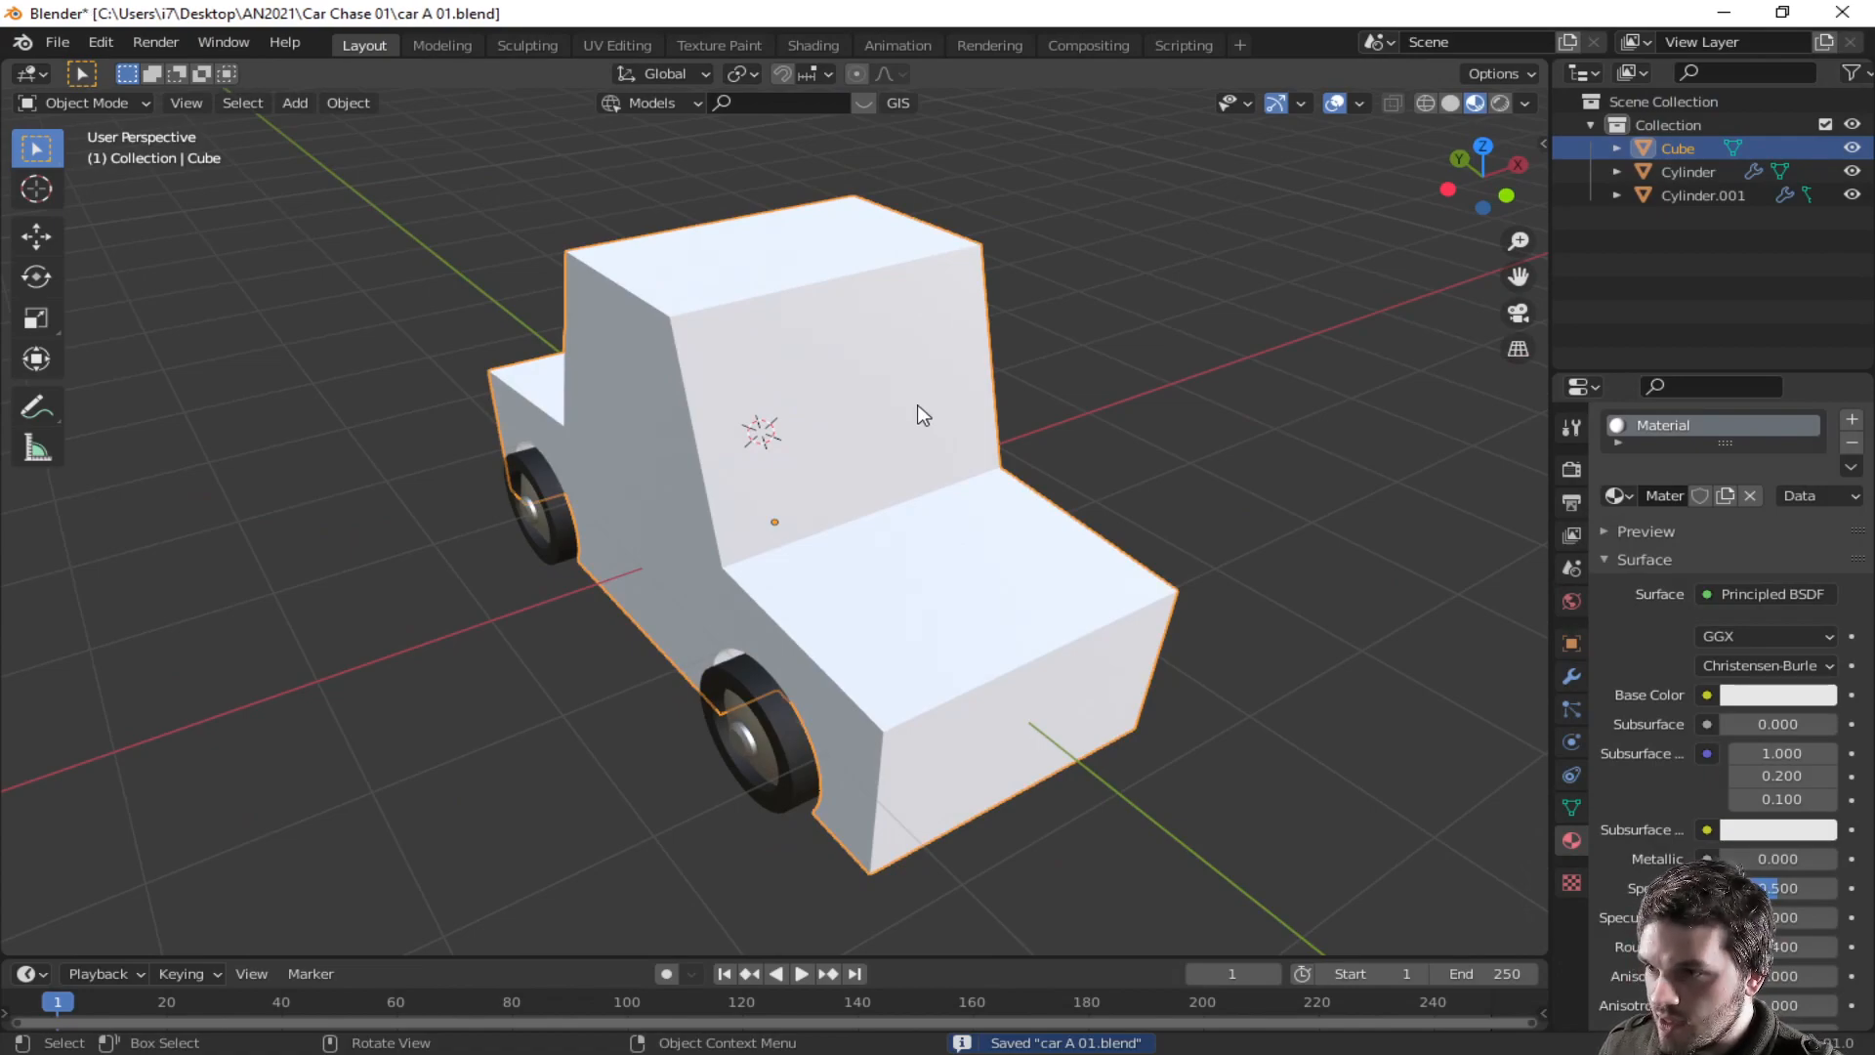
{"action": "key", "text": "Tab"}
{"action": "middle_click_drag", "start_coordinate": [918, 408], "coordinate": [833, 401]}
{"action": "middle_click_drag", "start_coordinate": [979, 441], "coordinate": [838, 421]}
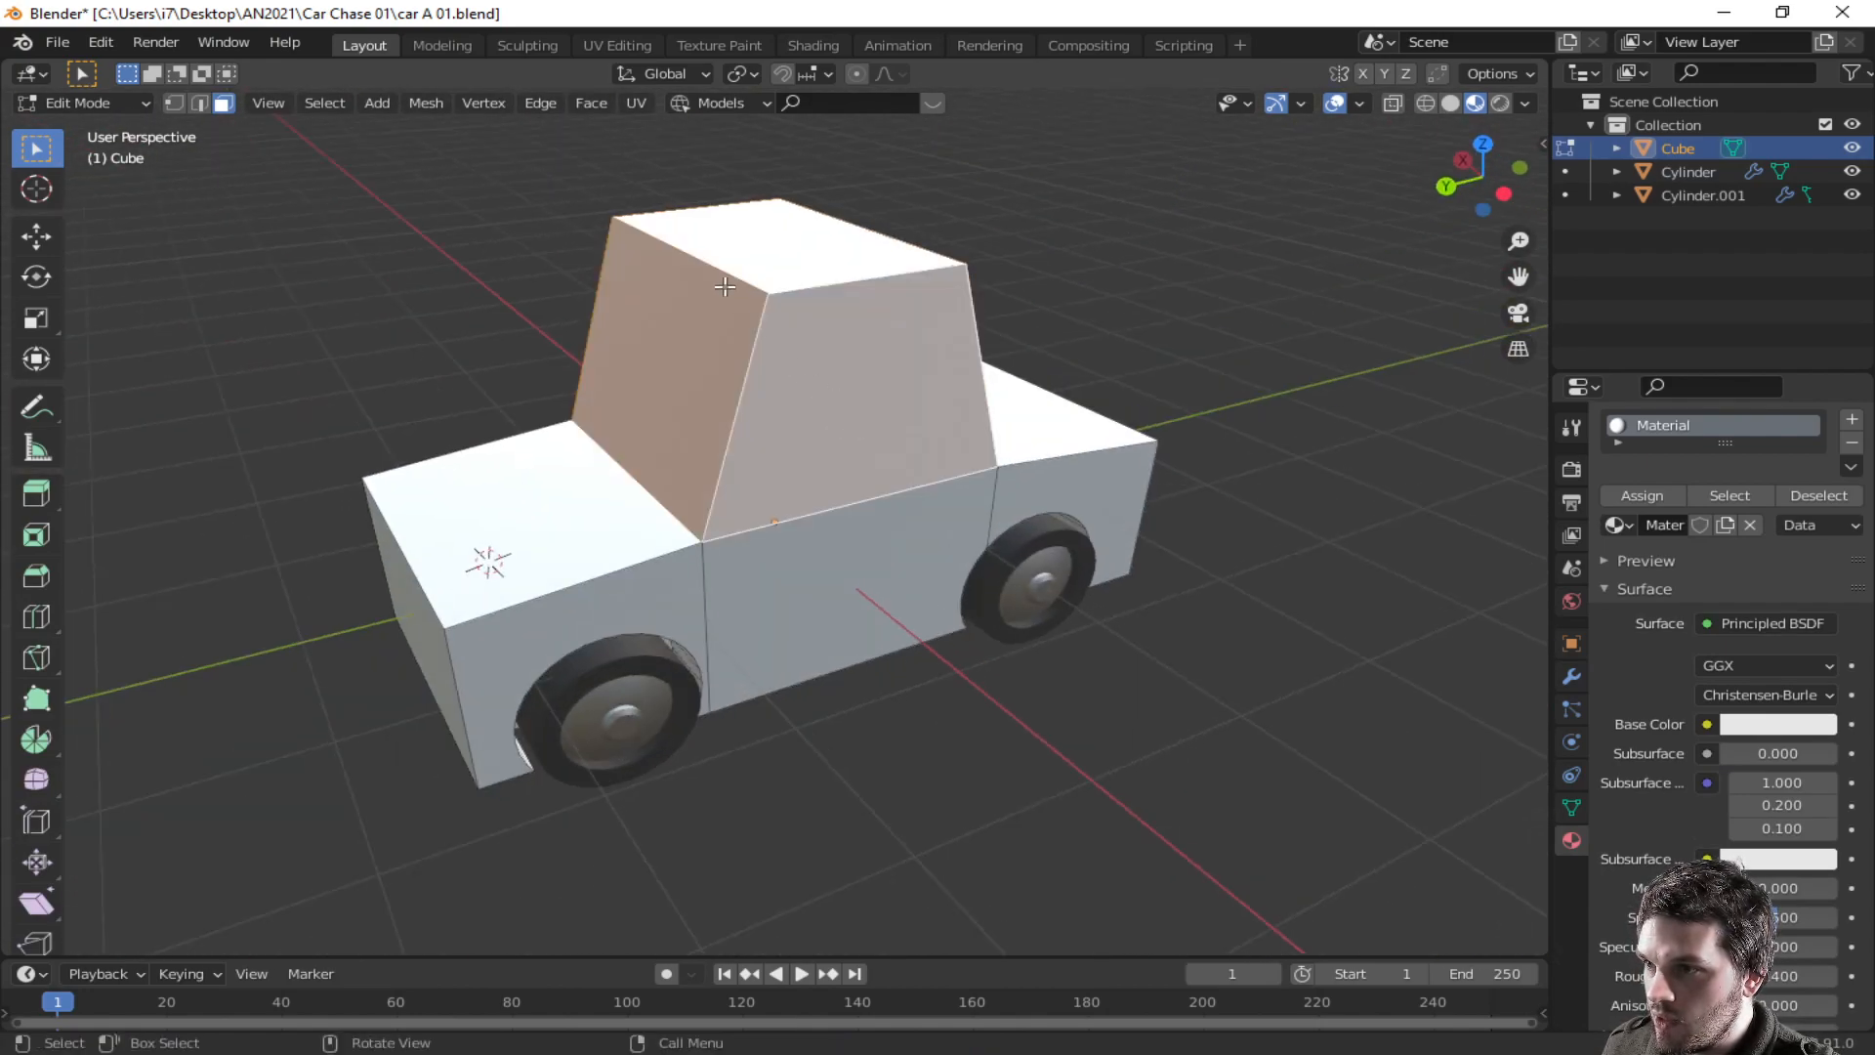
{"action": "middle_click_drag", "start_coordinate": [737, 289], "coordinate": [793, 488]}
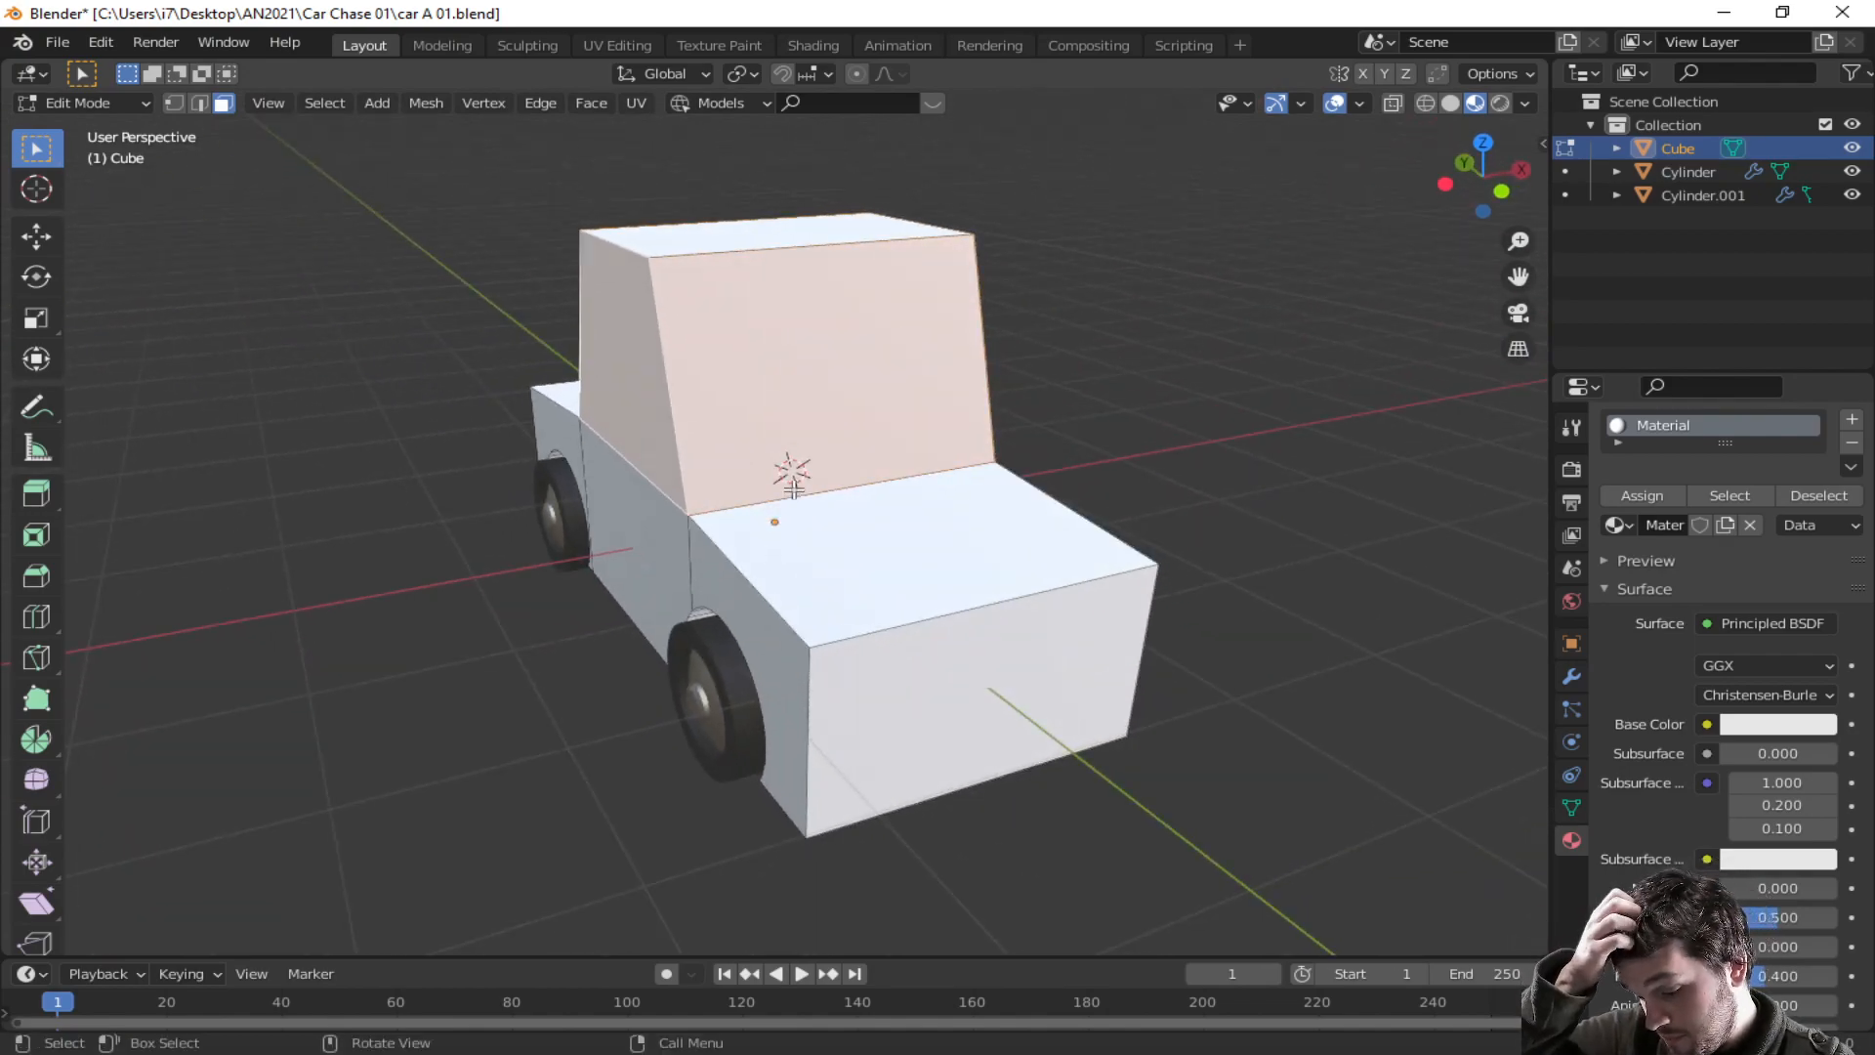
{"action": "key", "text": "i"}
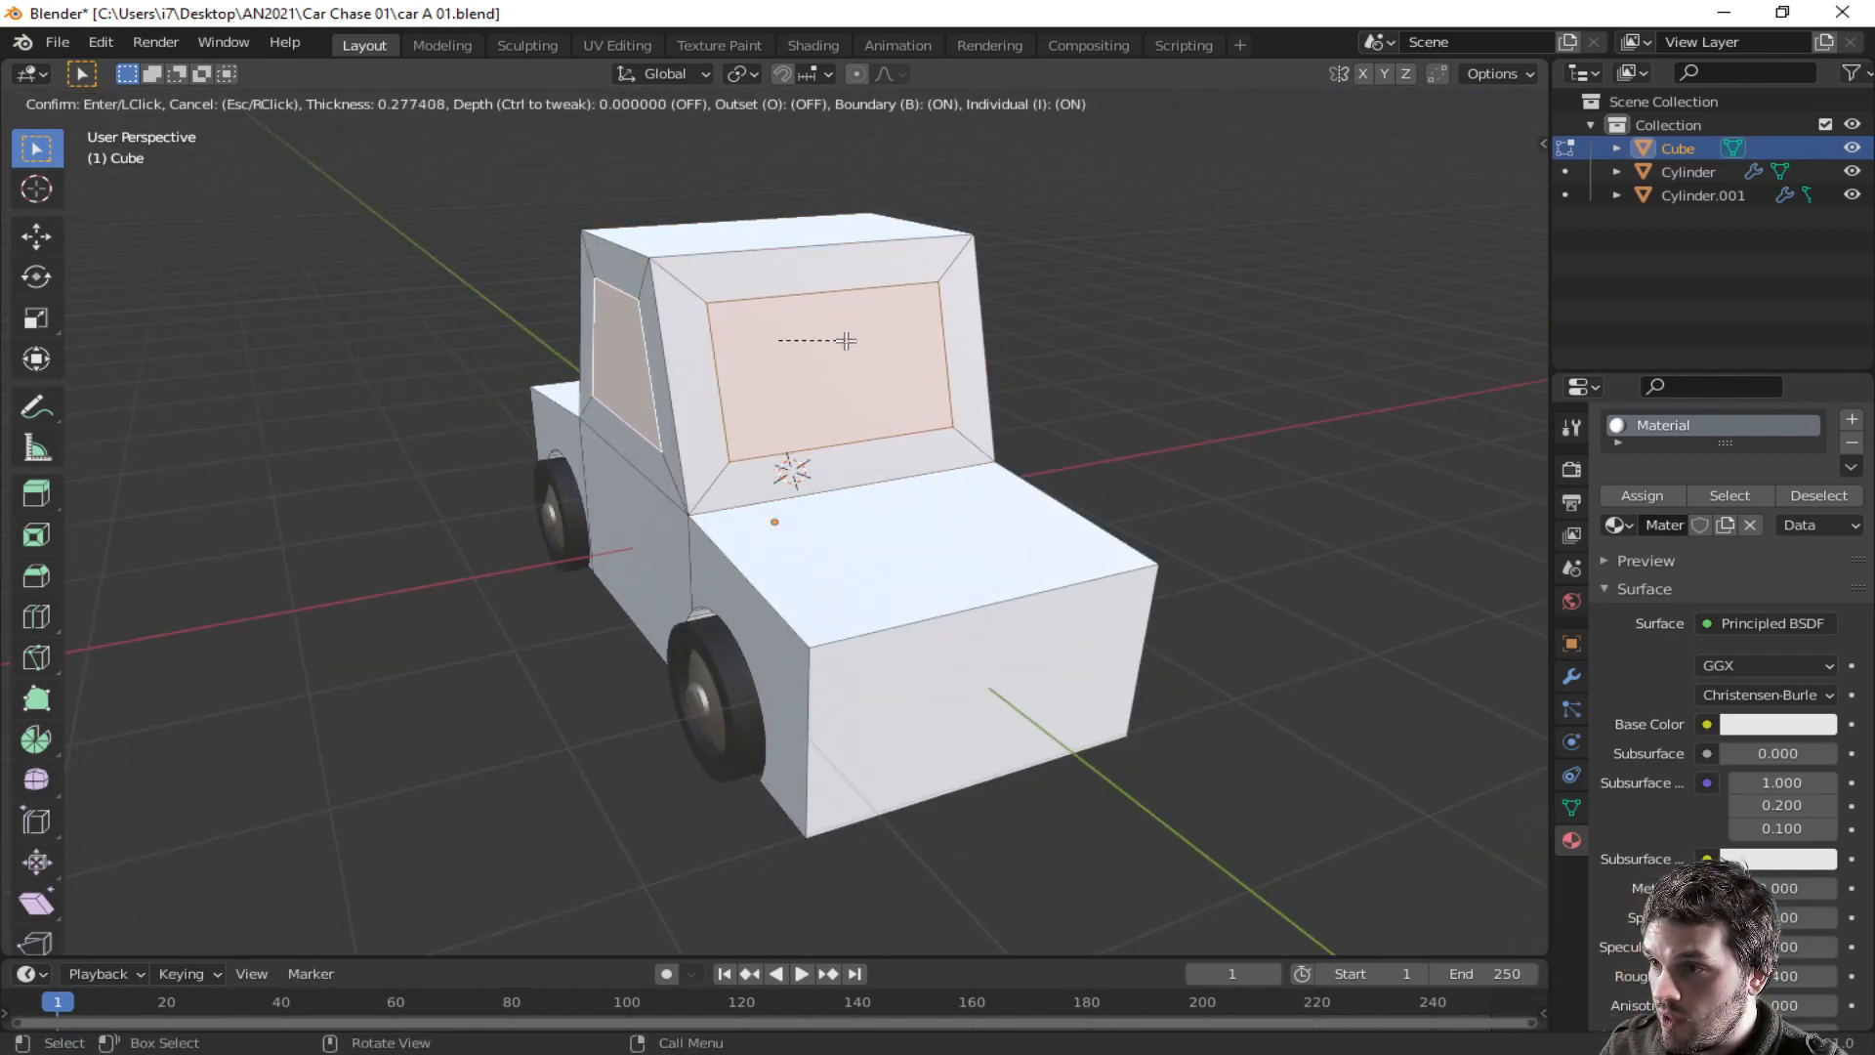
{"action": "left_click", "coordinate": [846, 332]}
{"action": "left_click", "coordinate": [844, 350]}
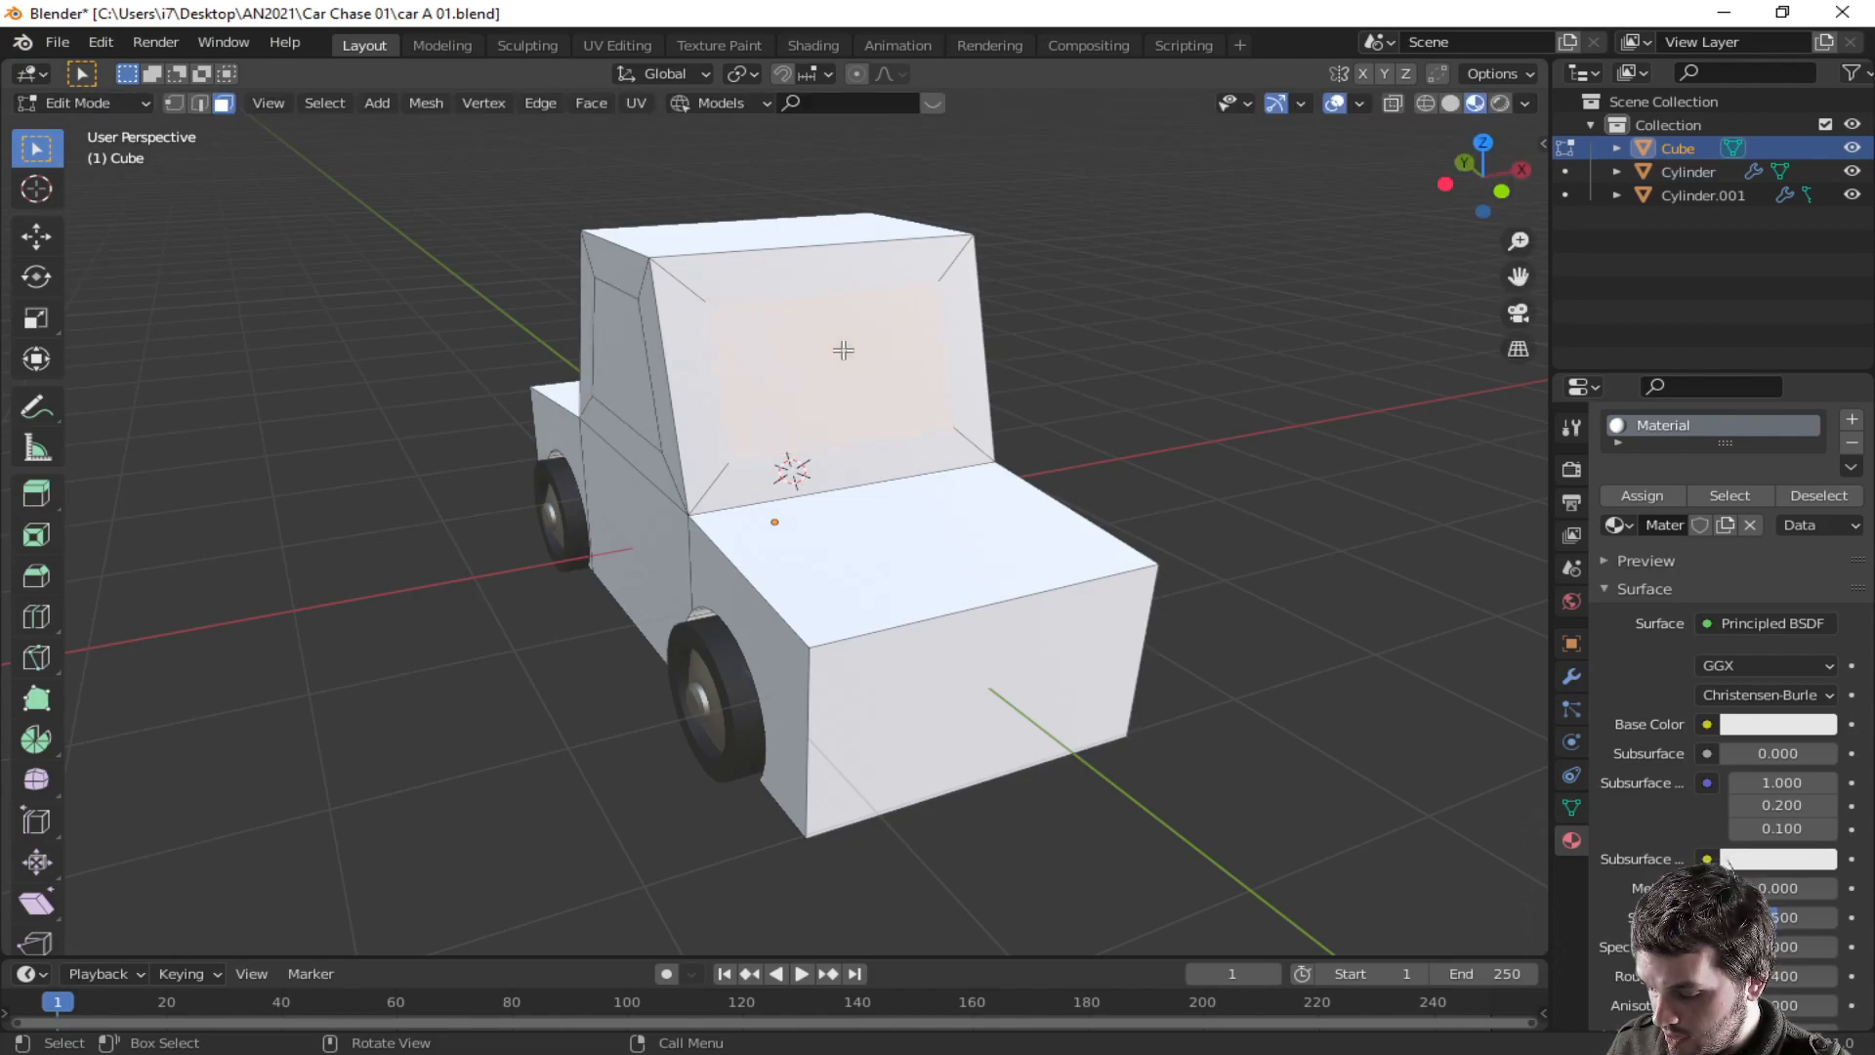
- Scale the inset window faces up uniformly and then along the Z axis
{"action": "key", "text": "s"}
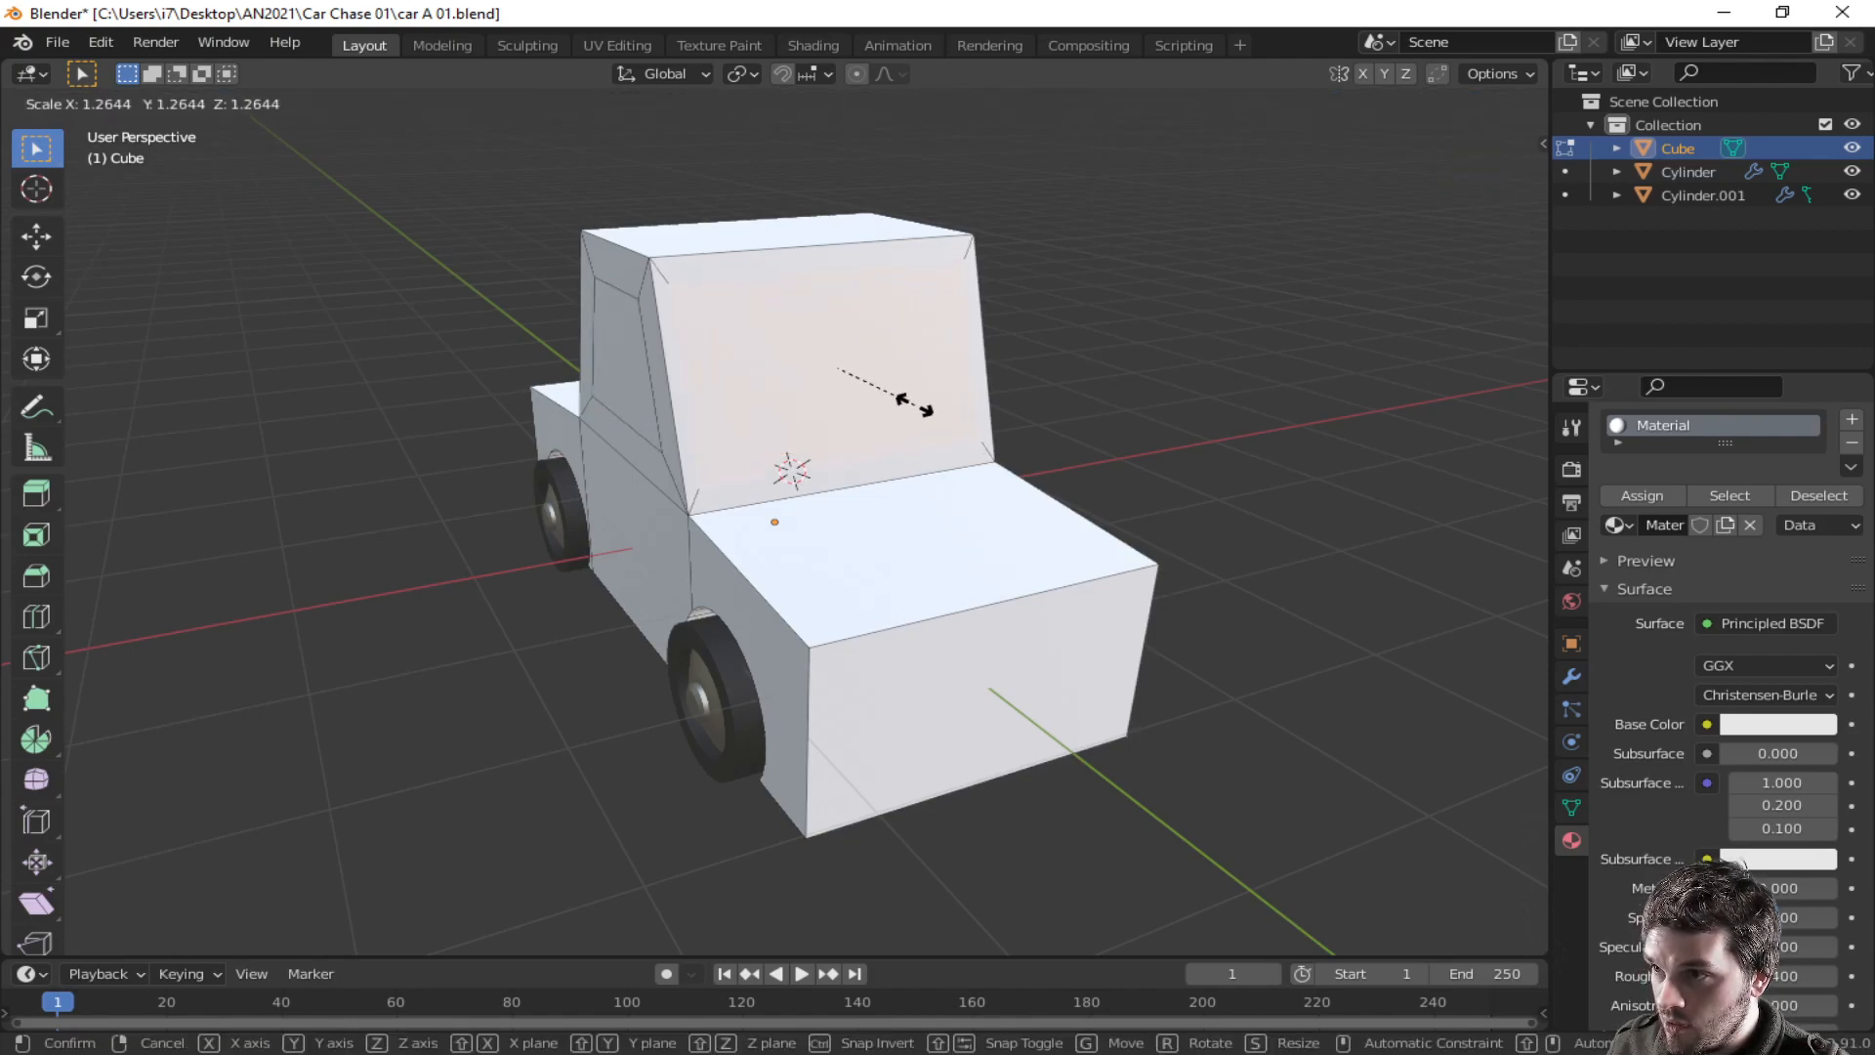
{"action": "left_click", "coordinate": [916, 405]}
{"action": "key", "text": "s"}
{"action": "key", "text": "z"}
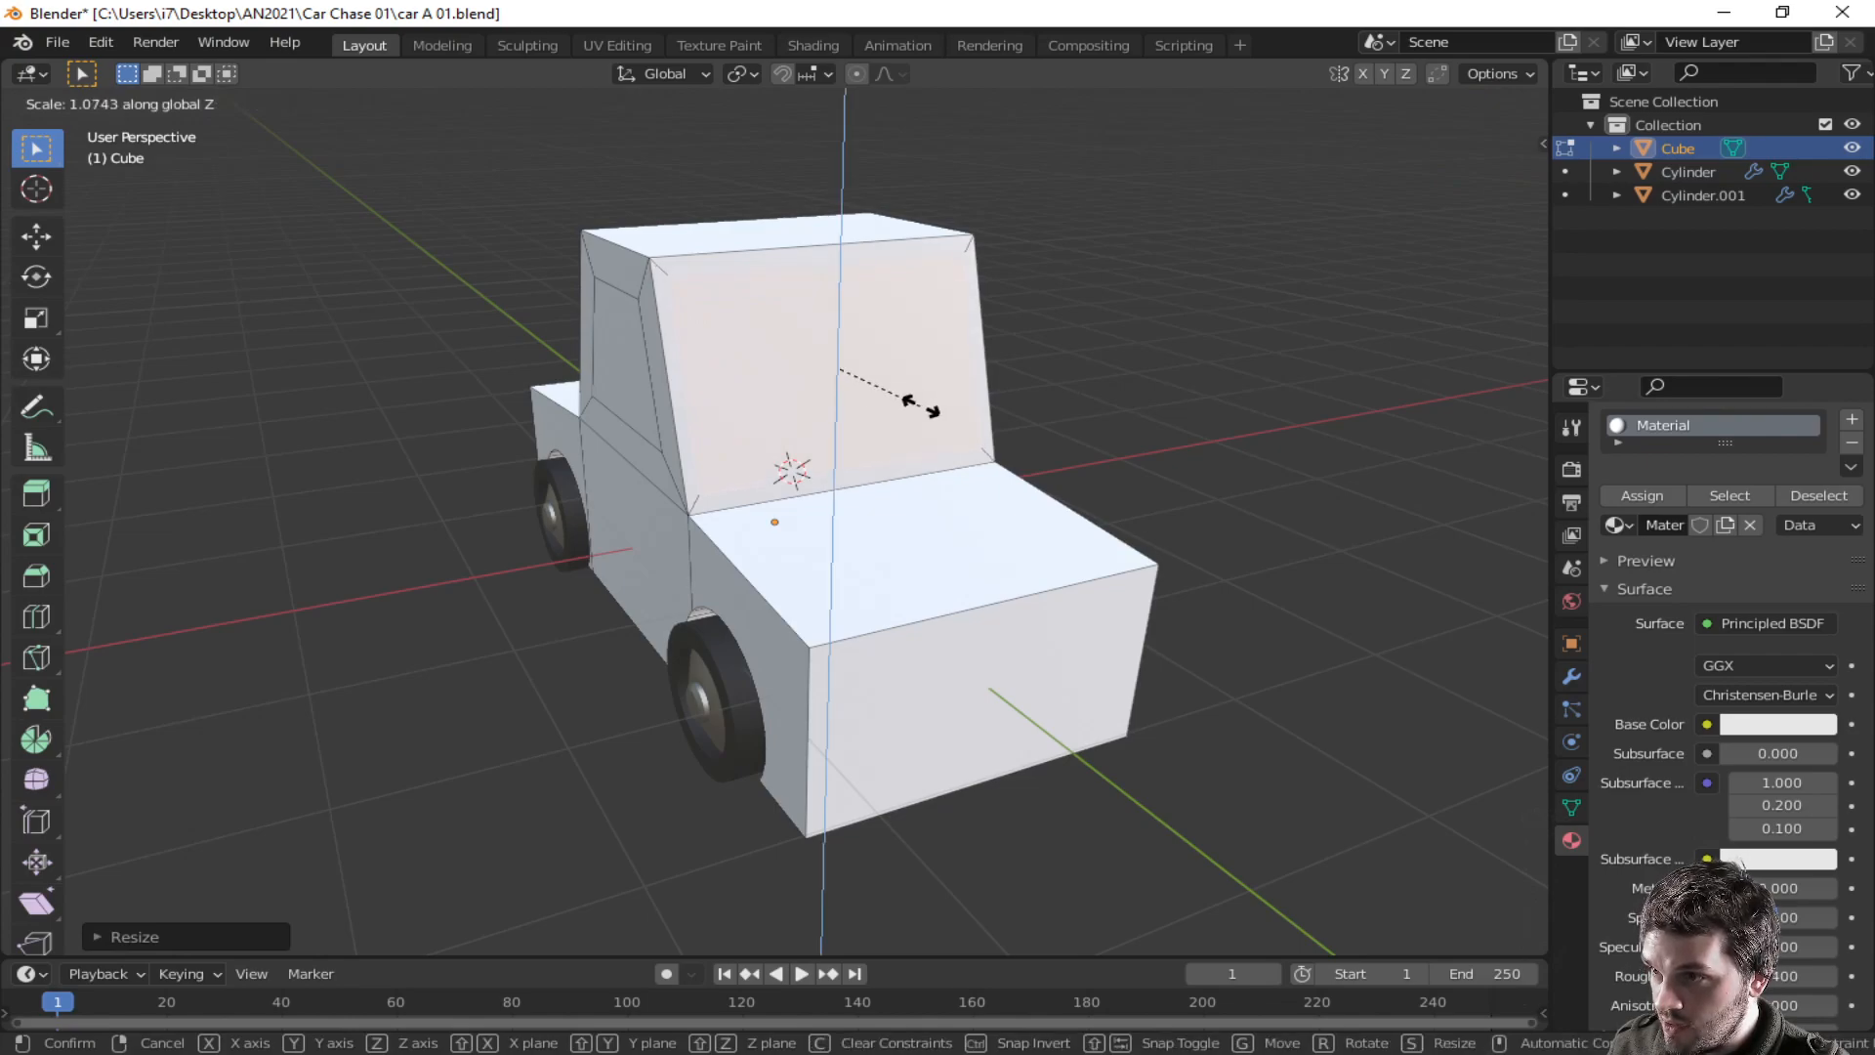
{"action": "left_click", "coordinate": [918, 404]}
- Select the windshield face and scale it along the X axis
{"action": "middle_click_drag", "start_coordinate": [918, 404], "coordinate": [1263, 441]}
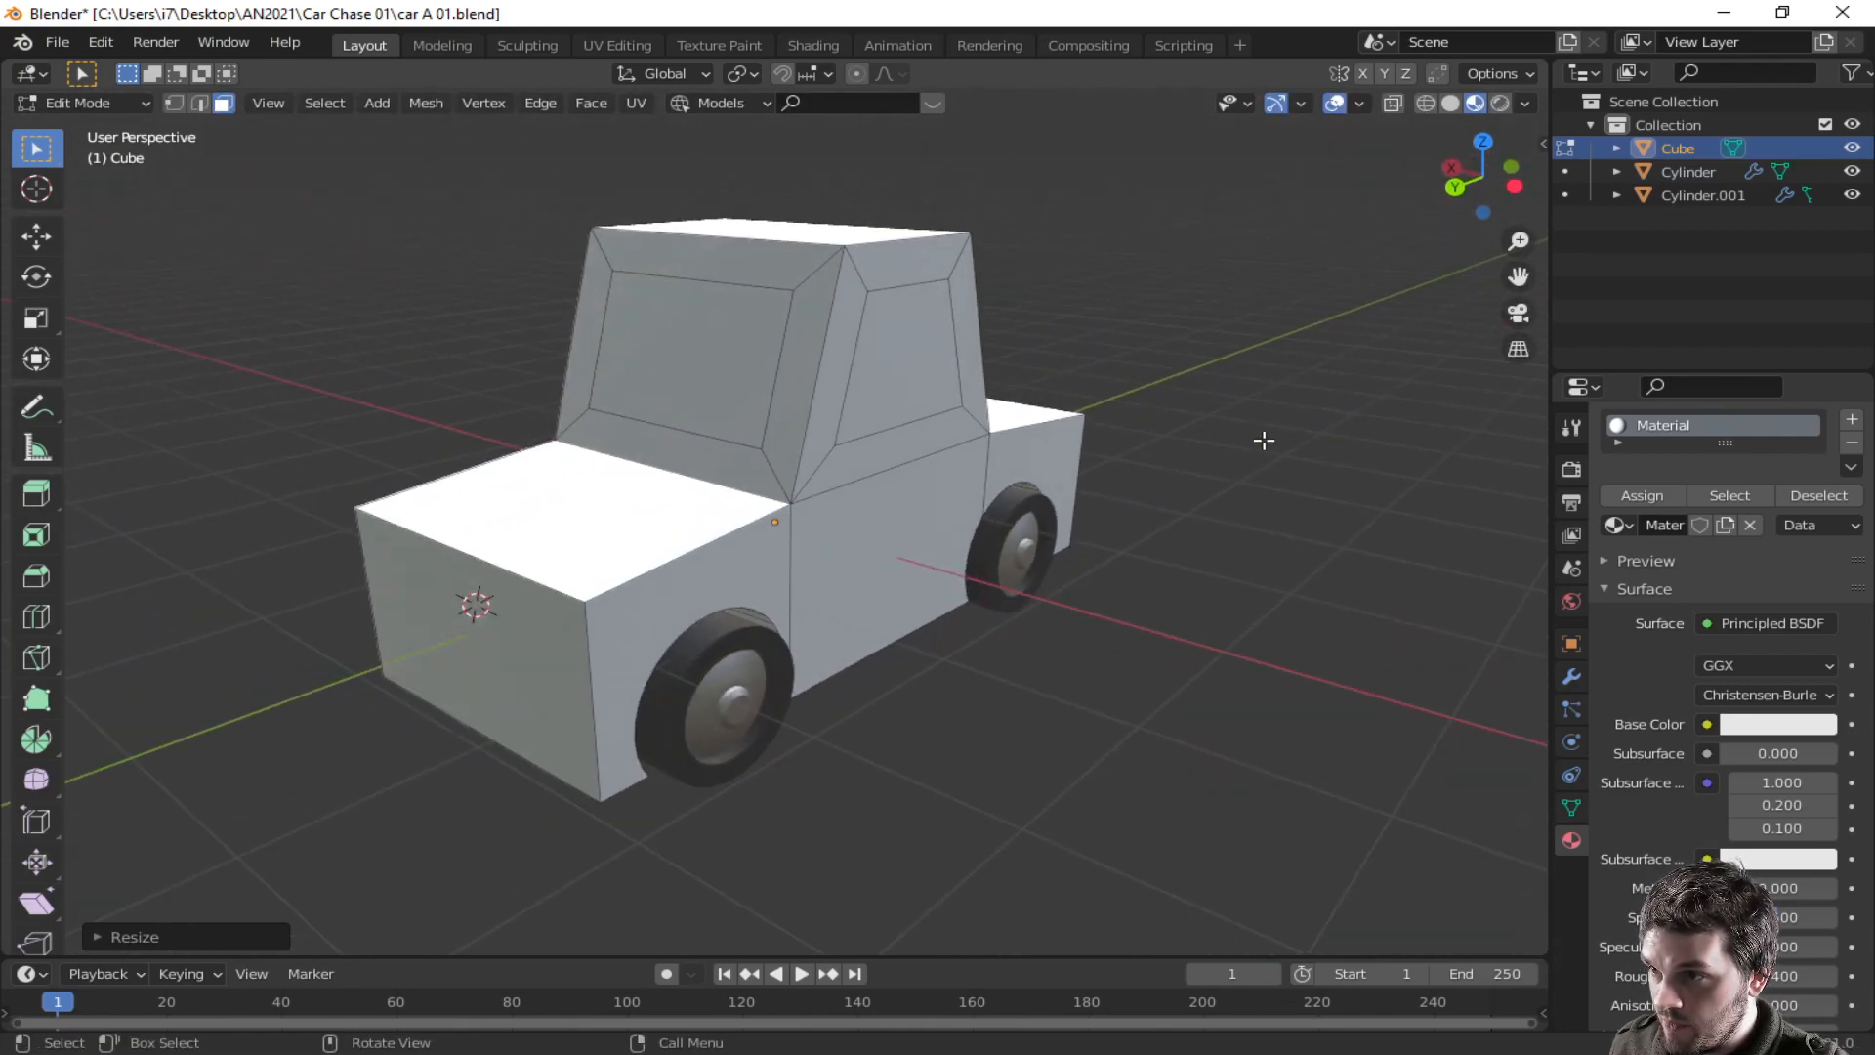
{"action": "left_click", "coordinate": [701, 383]}
{"action": "middle_click_drag", "start_coordinate": [702, 383], "coordinate": [210, 367]}
{"action": "key", "text": "KP_1"}
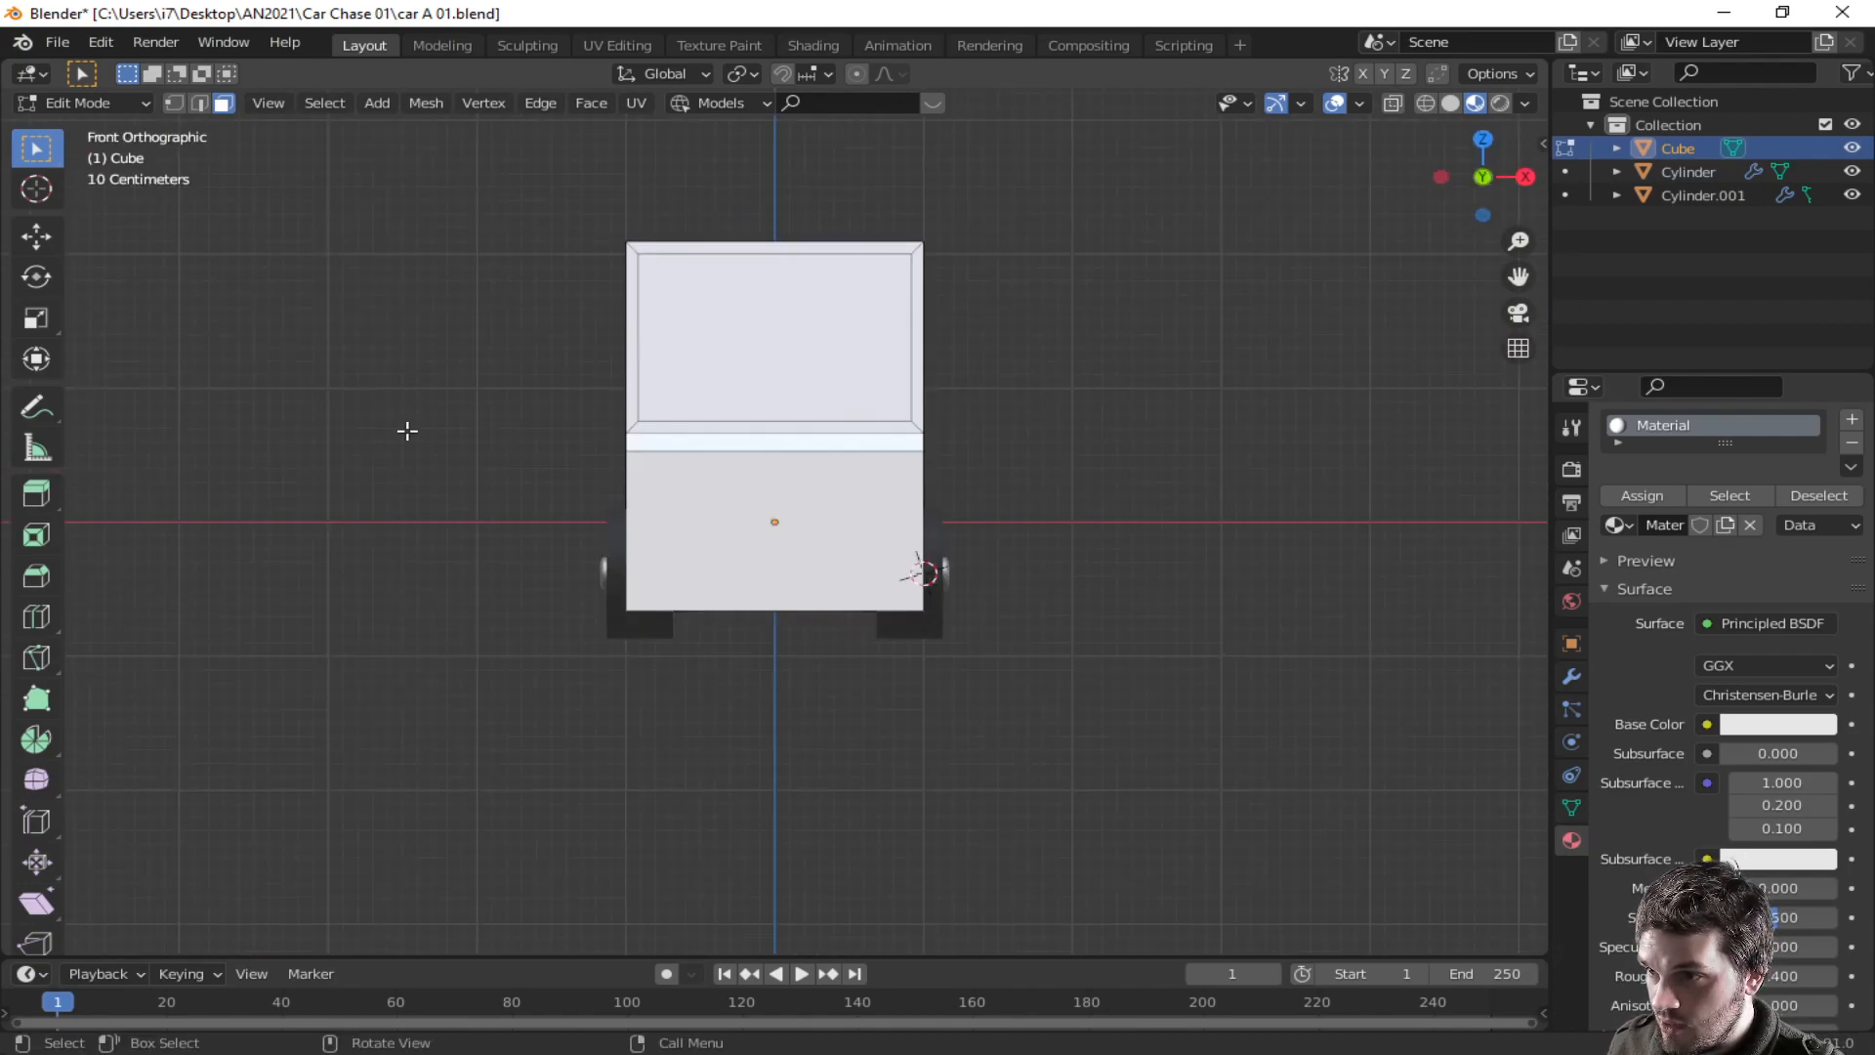
{"action": "middle_click_drag", "start_coordinate": [880, 514], "coordinate": [615, 422]}
{"action": "key", "text": "s"}
{"action": "key", "text": "x"}
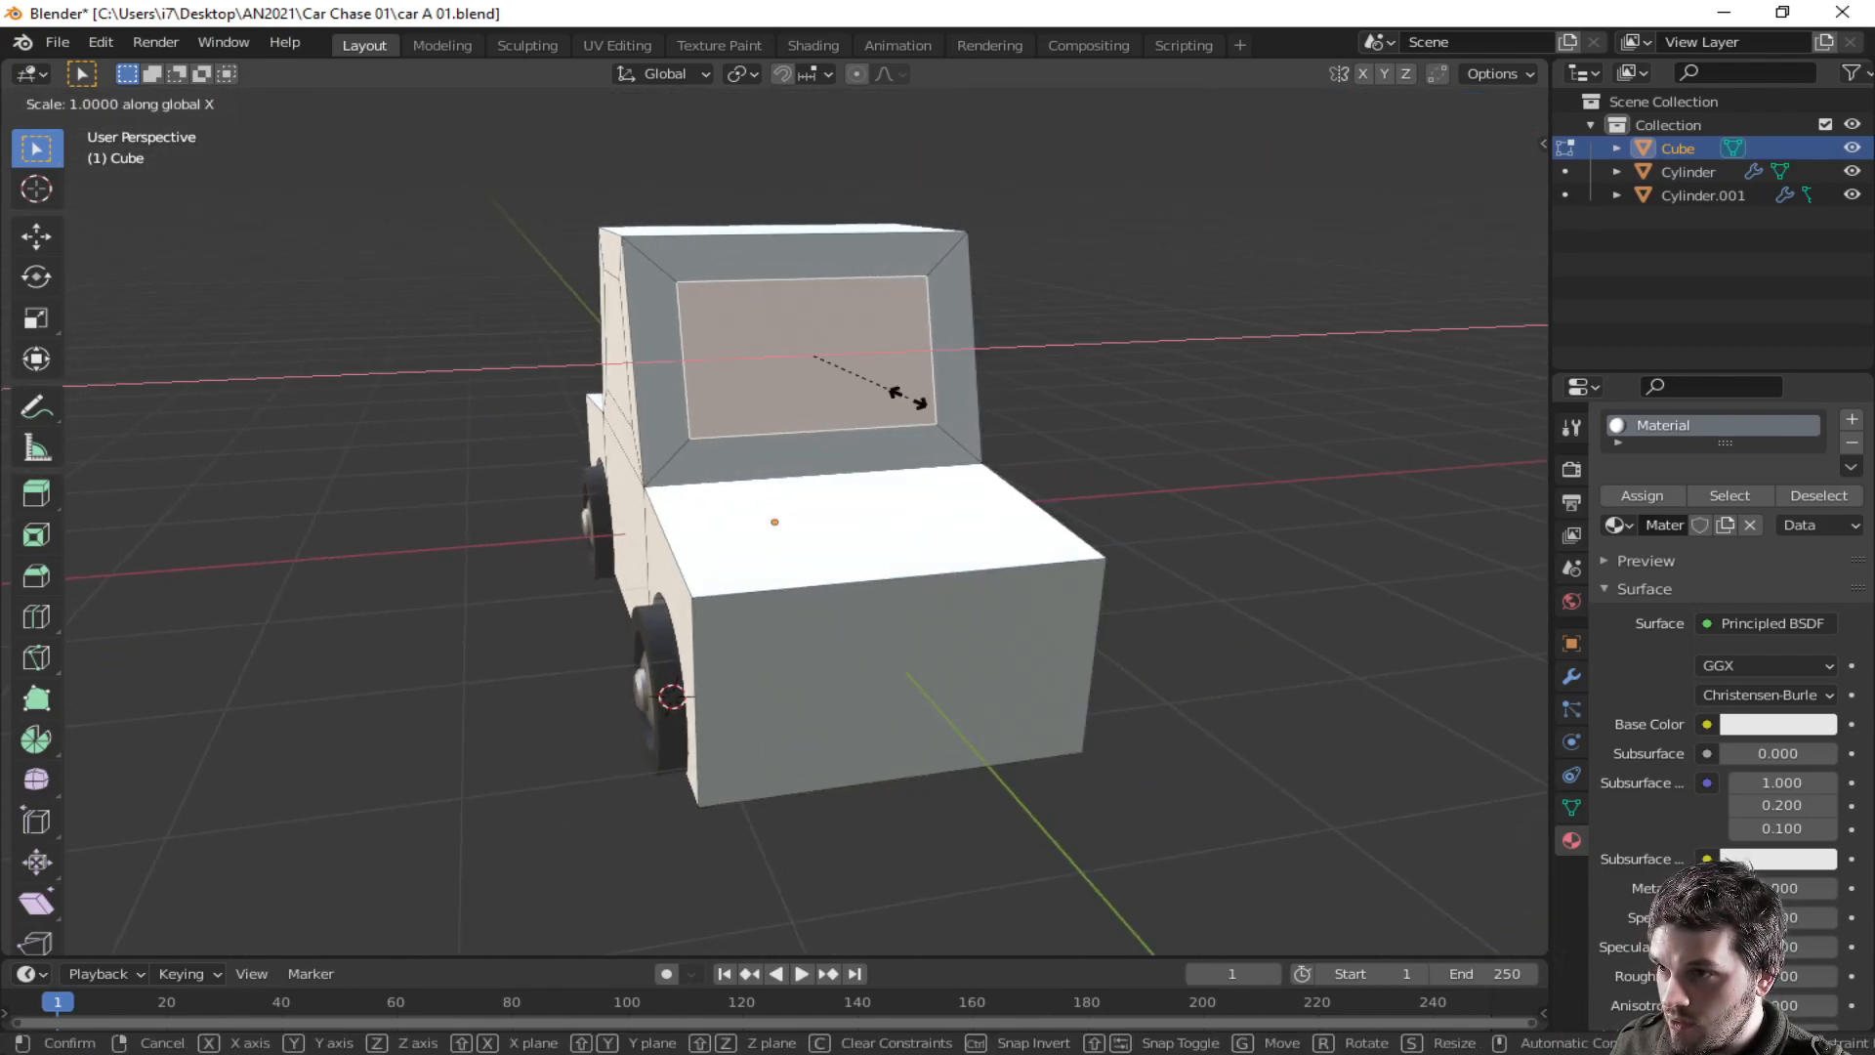
{"action": "left_click", "coordinate": [926, 396]}
- Move the windshield face along the Z axis
{"action": "key", "text": "g"}
{"action": "key", "text": "z"}
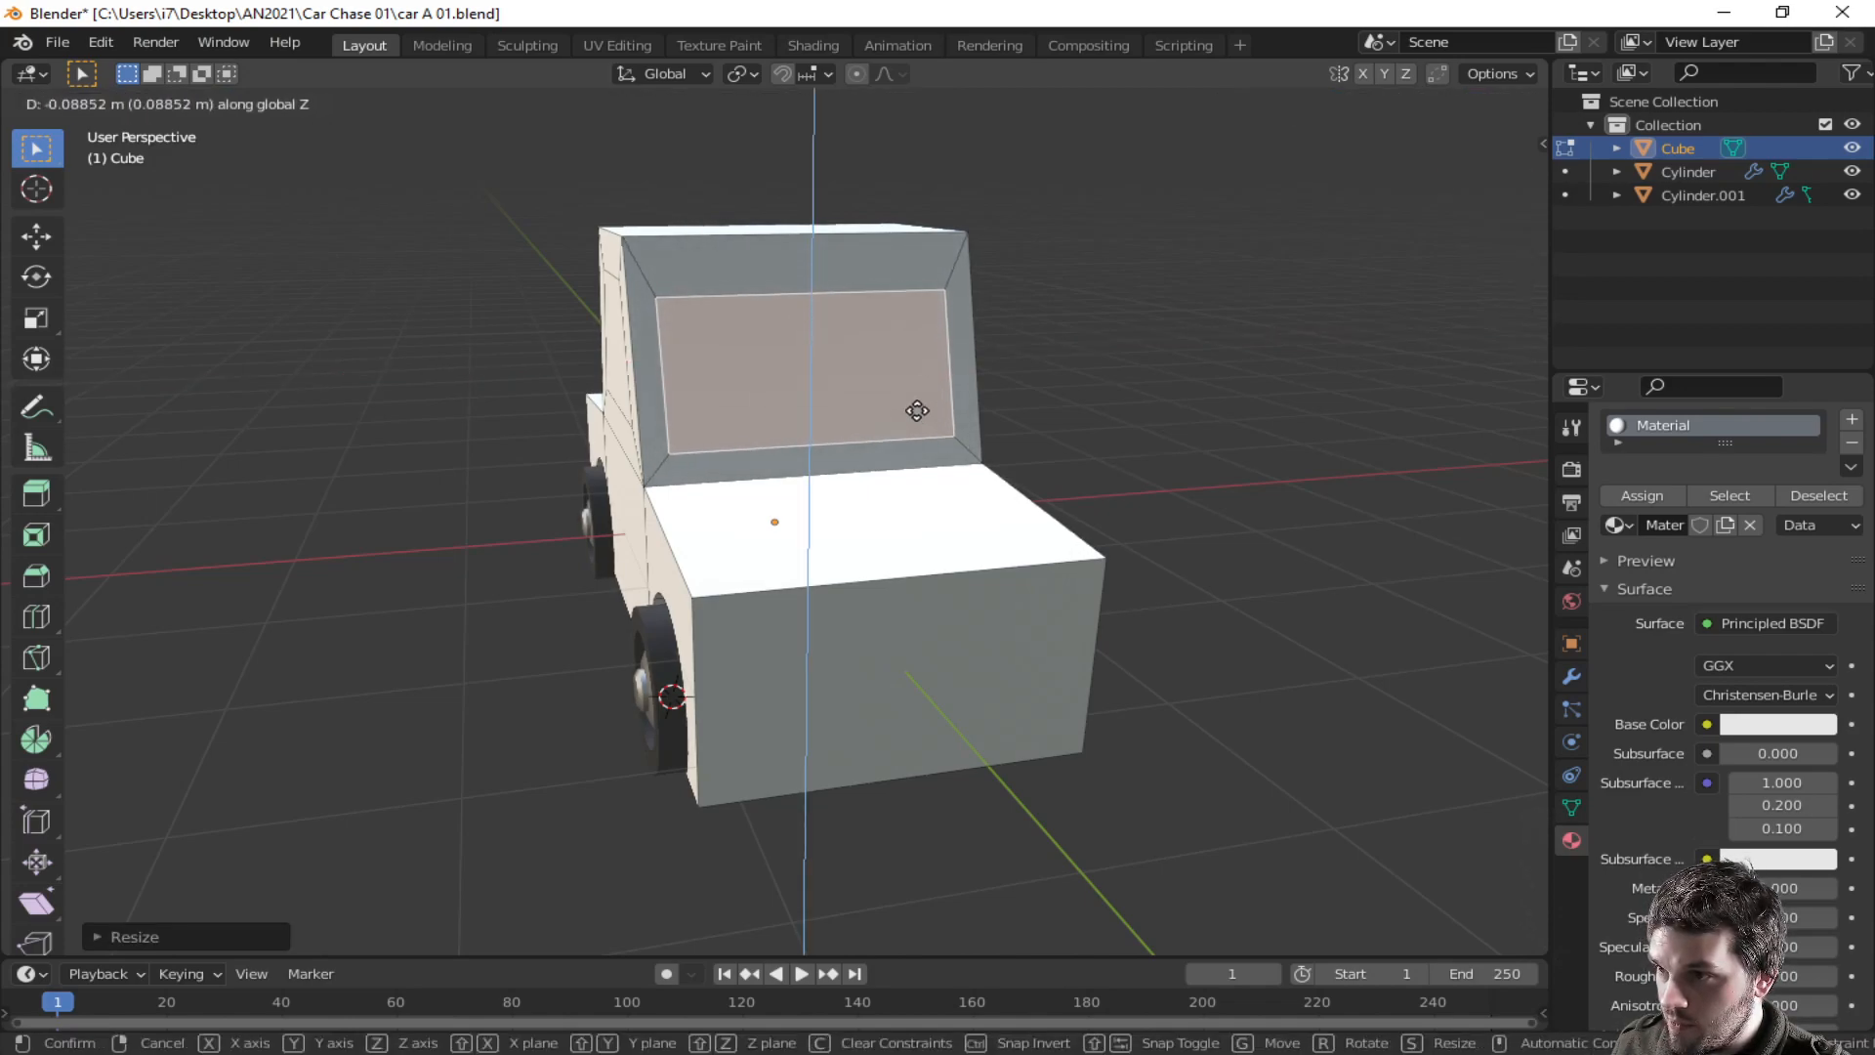
{"action": "left_click", "coordinate": [909, 396]}
- Select the car's front face and move it along the Y axis to lengthen the hood
{"action": "middle_click_drag", "start_coordinate": [898, 410], "coordinate": [1132, 420]}
{"action": "middle_click_drag", "start_coordinate": [1068, 558], "coordinate": [794, 362]}
{"action": "middle_click_drag", "start_coordinate": [1017, 402], "coordinate": [1127, 645]}
{"action": "key", "text": "g"}
{"action": "key", "text": "y"}
{"action": "left_click", "coordinate": [858, 696]}
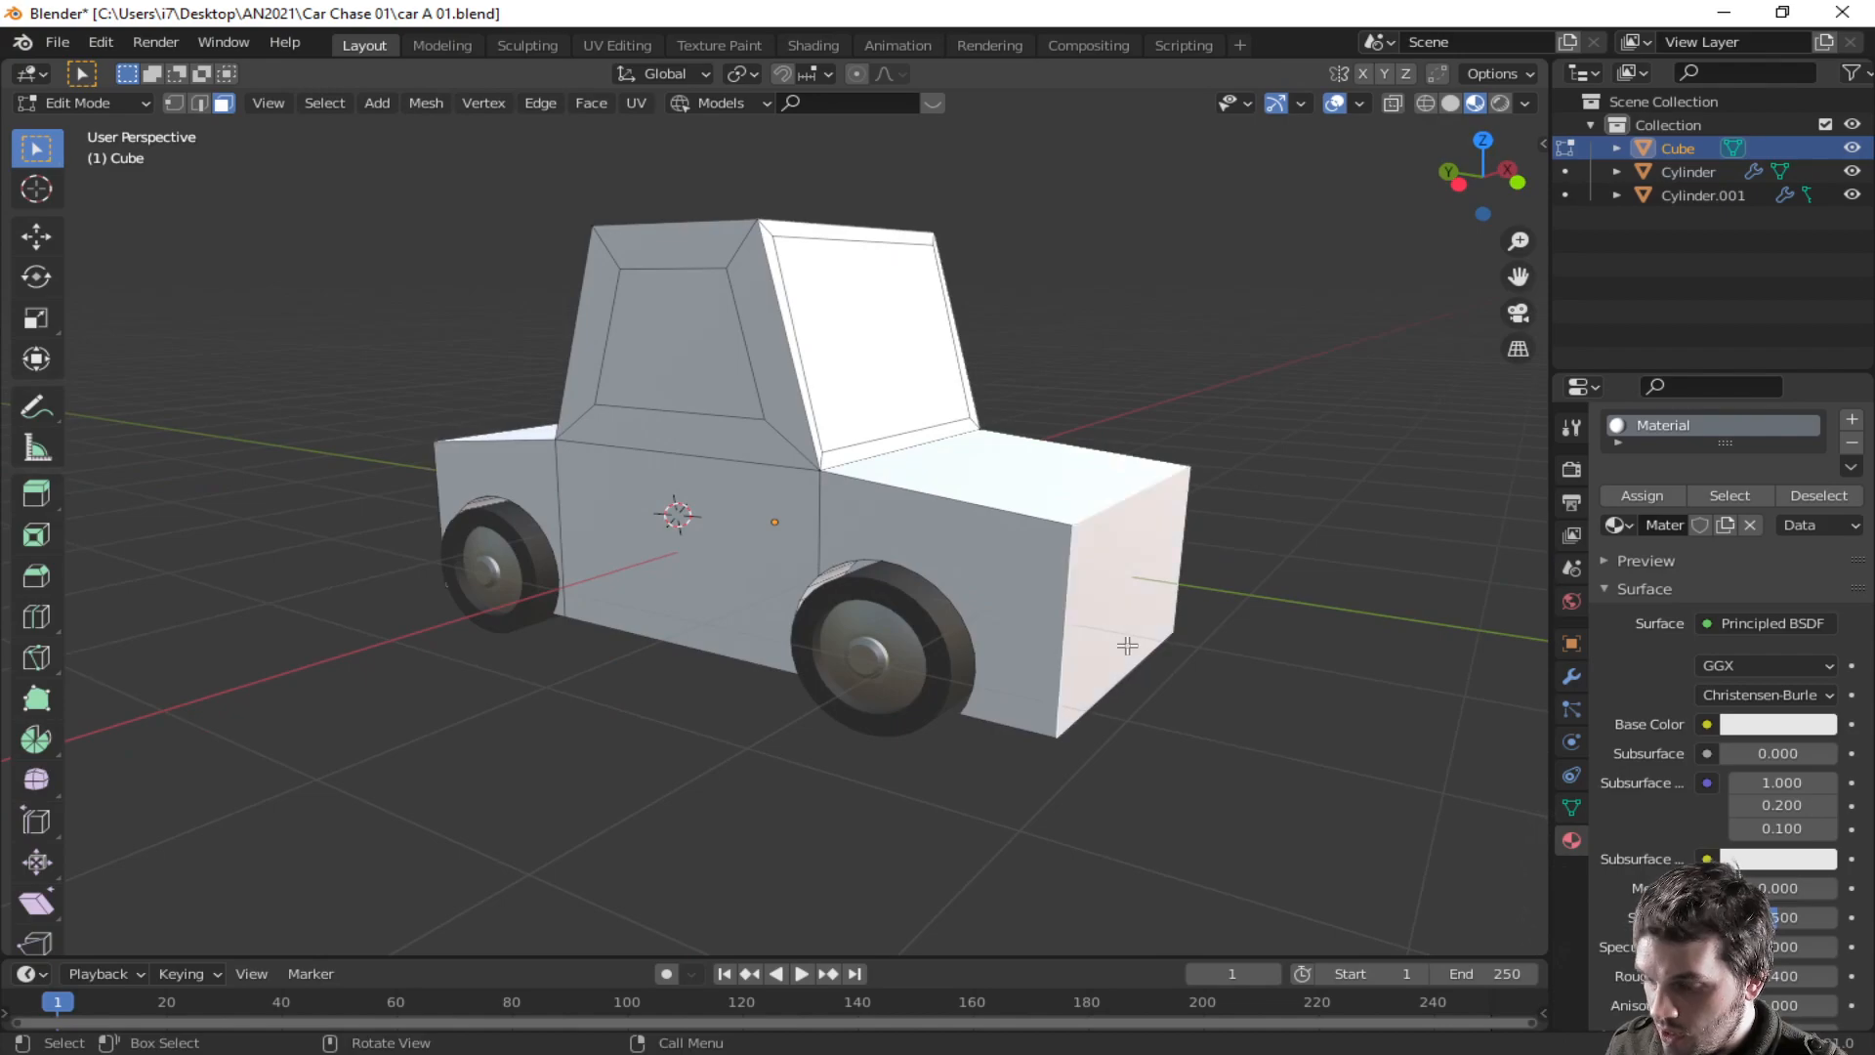
{"action": "key", "text": "g"}
{"action": "key", "text": "y"}
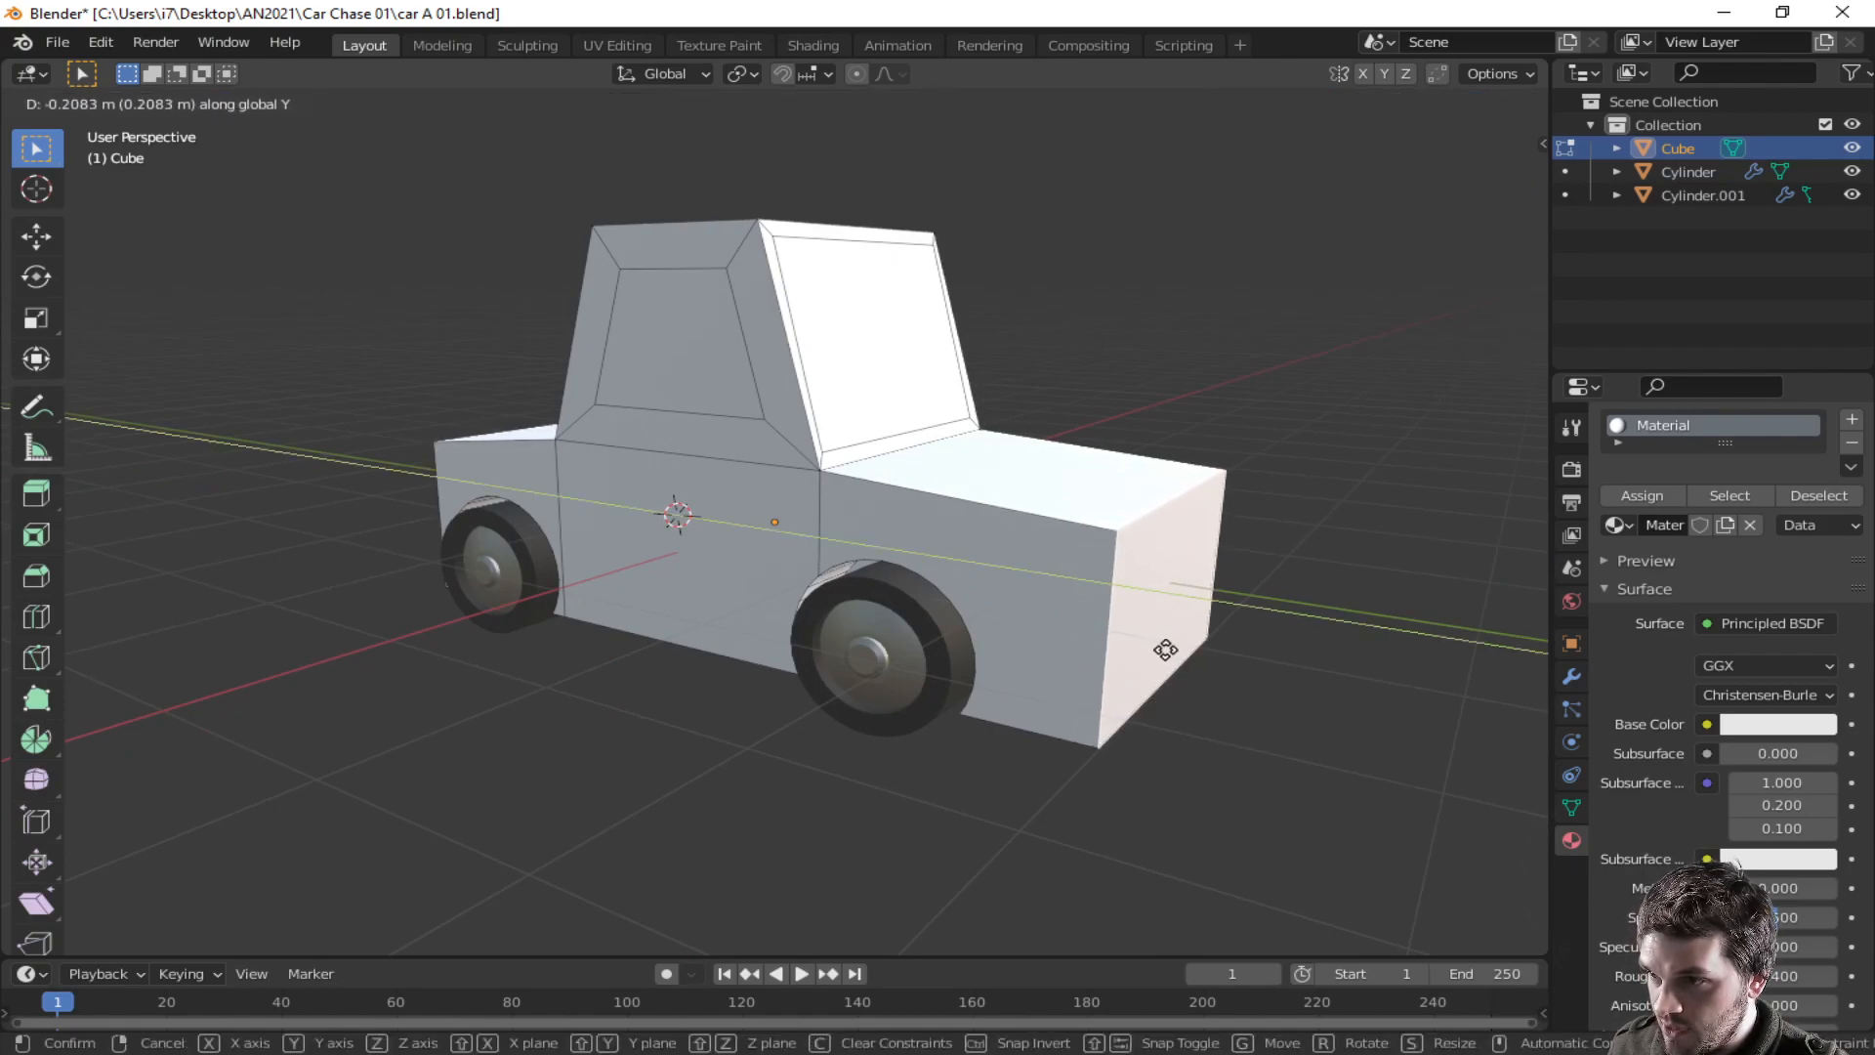
{"action": "left_click", "coordinate": [1170, 643]}
- Switch to edge selection and lower the hood's front top edge along the Z axis
{"action": "key", "text": "2"}
{"action": "left_click", "coordinate": [1154, 516]}
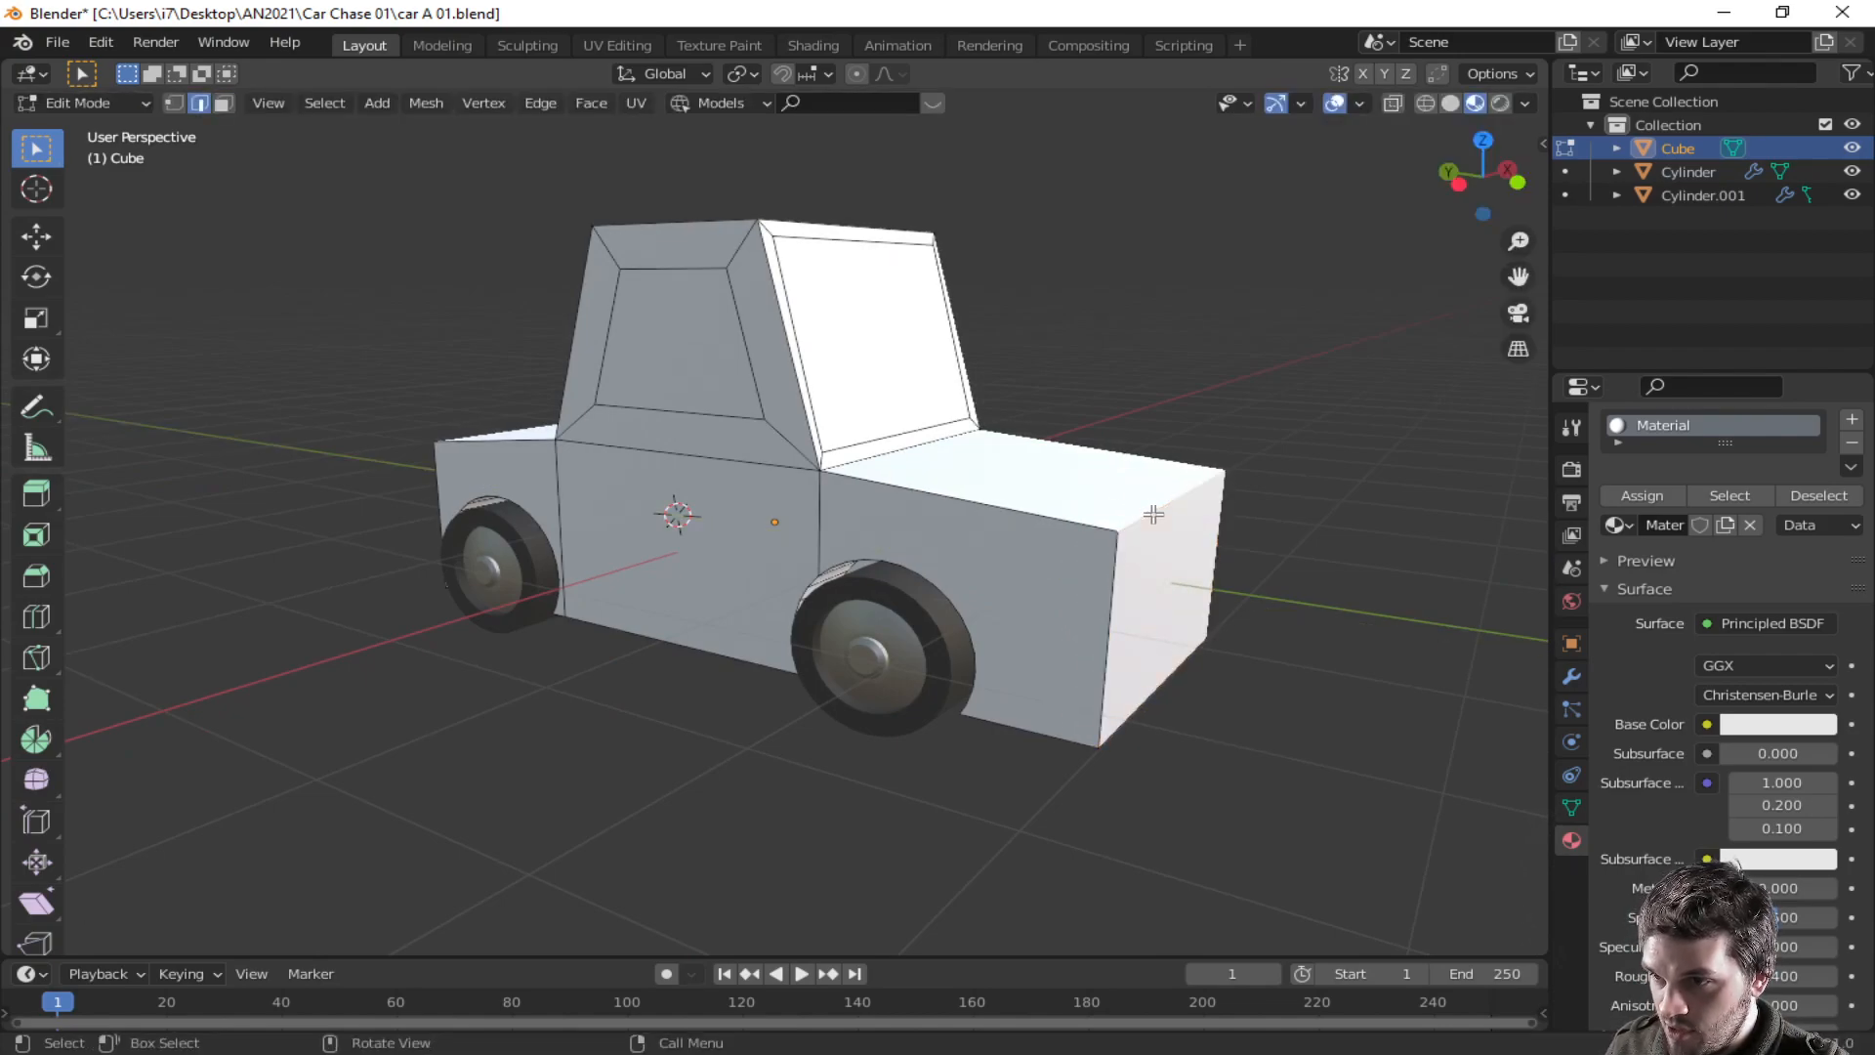
{"action": "key", "text": "g"}
{"action": "key", "text": "z"}
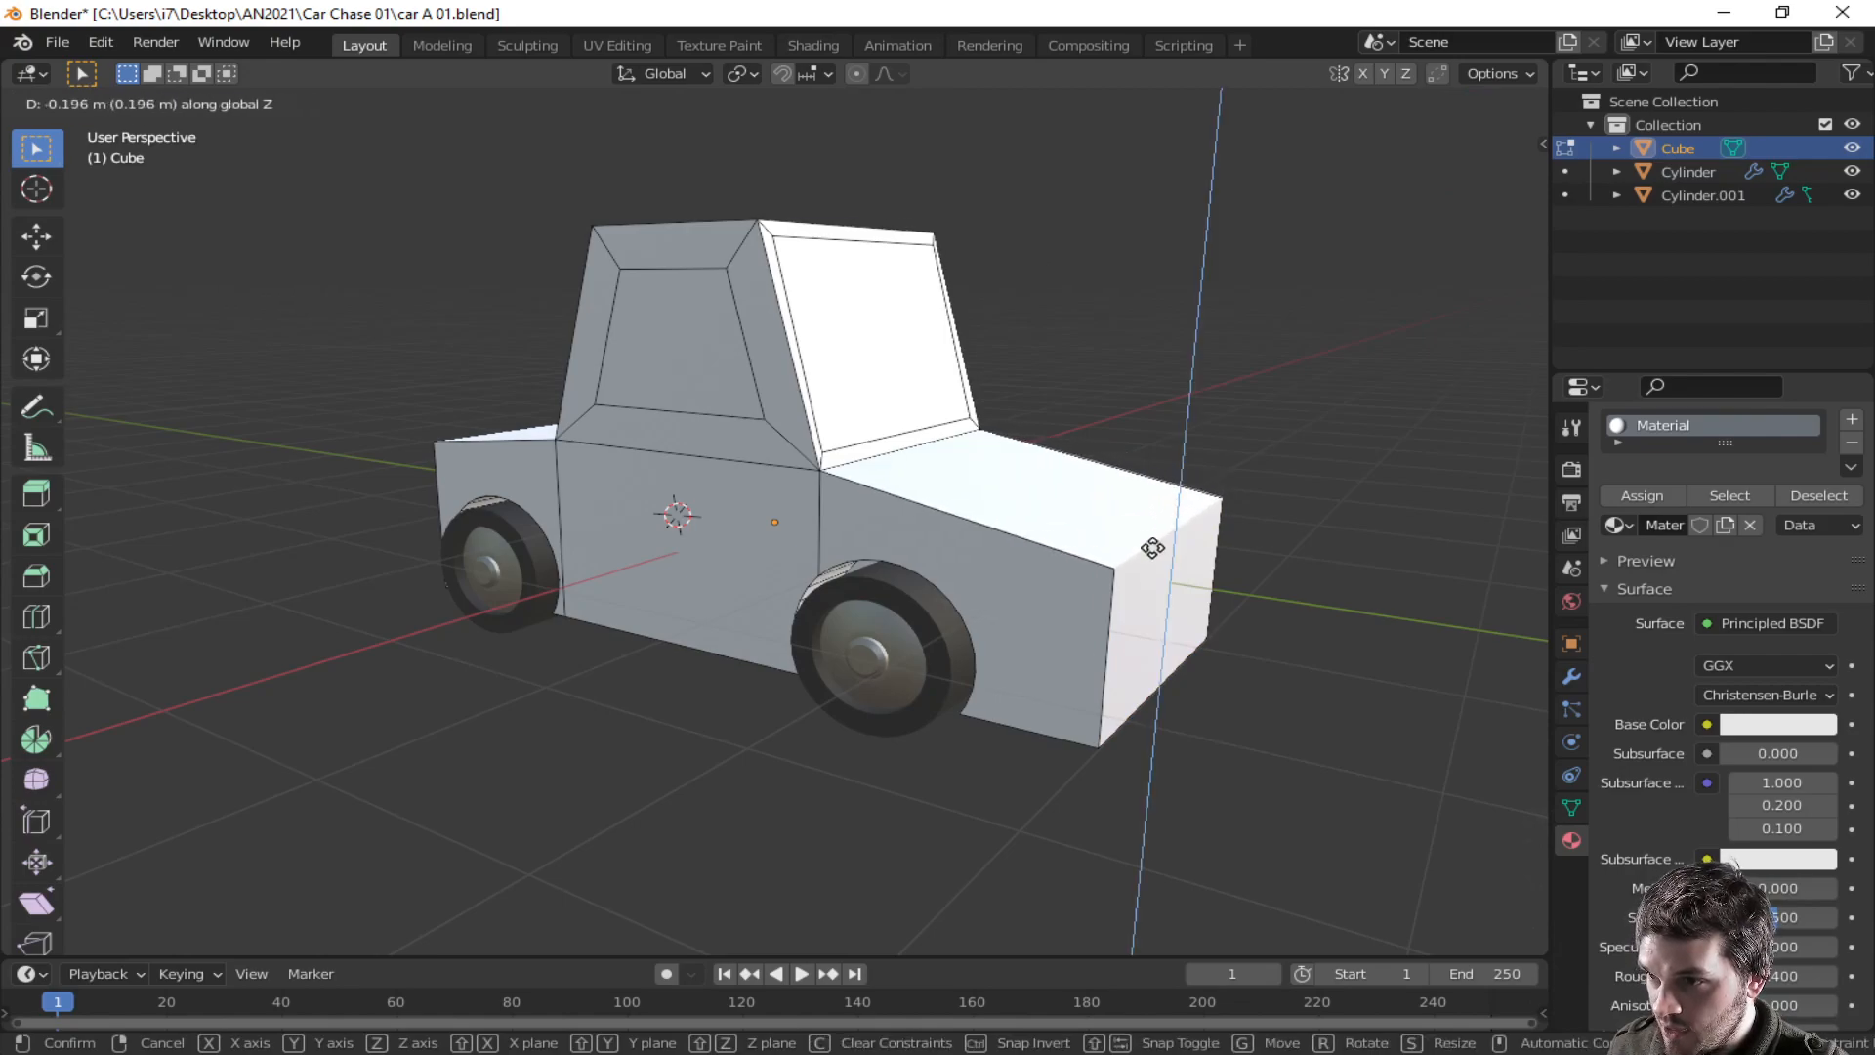
{"action": "left_click", "coordinate": [1154, 553]}
- Select the hood's far top edge and lower it slightly along the Z axis
{"action": "middle_click_drag", "start_coordinate": [929, 557], "coordinate": [529, 499]}
{"action": "left_click", "coordinate": [557, 446]}
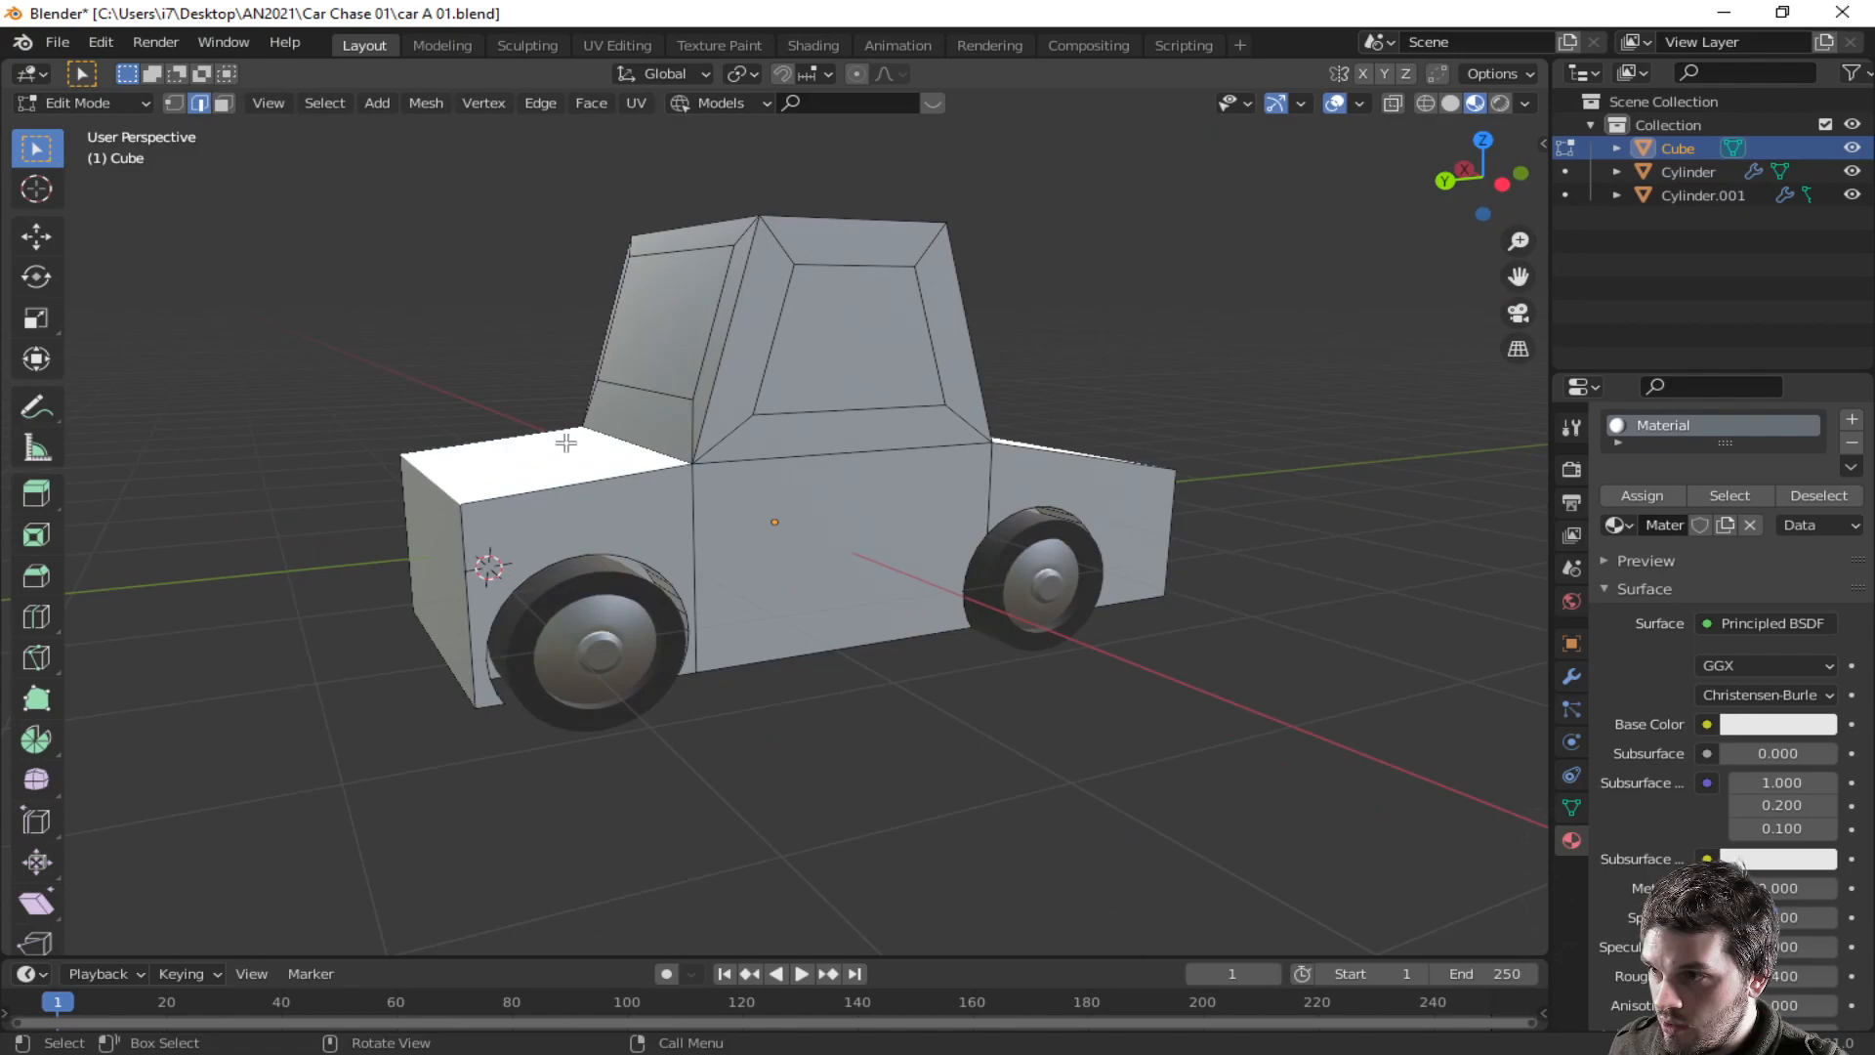
{"action": "key", "text": "g"}
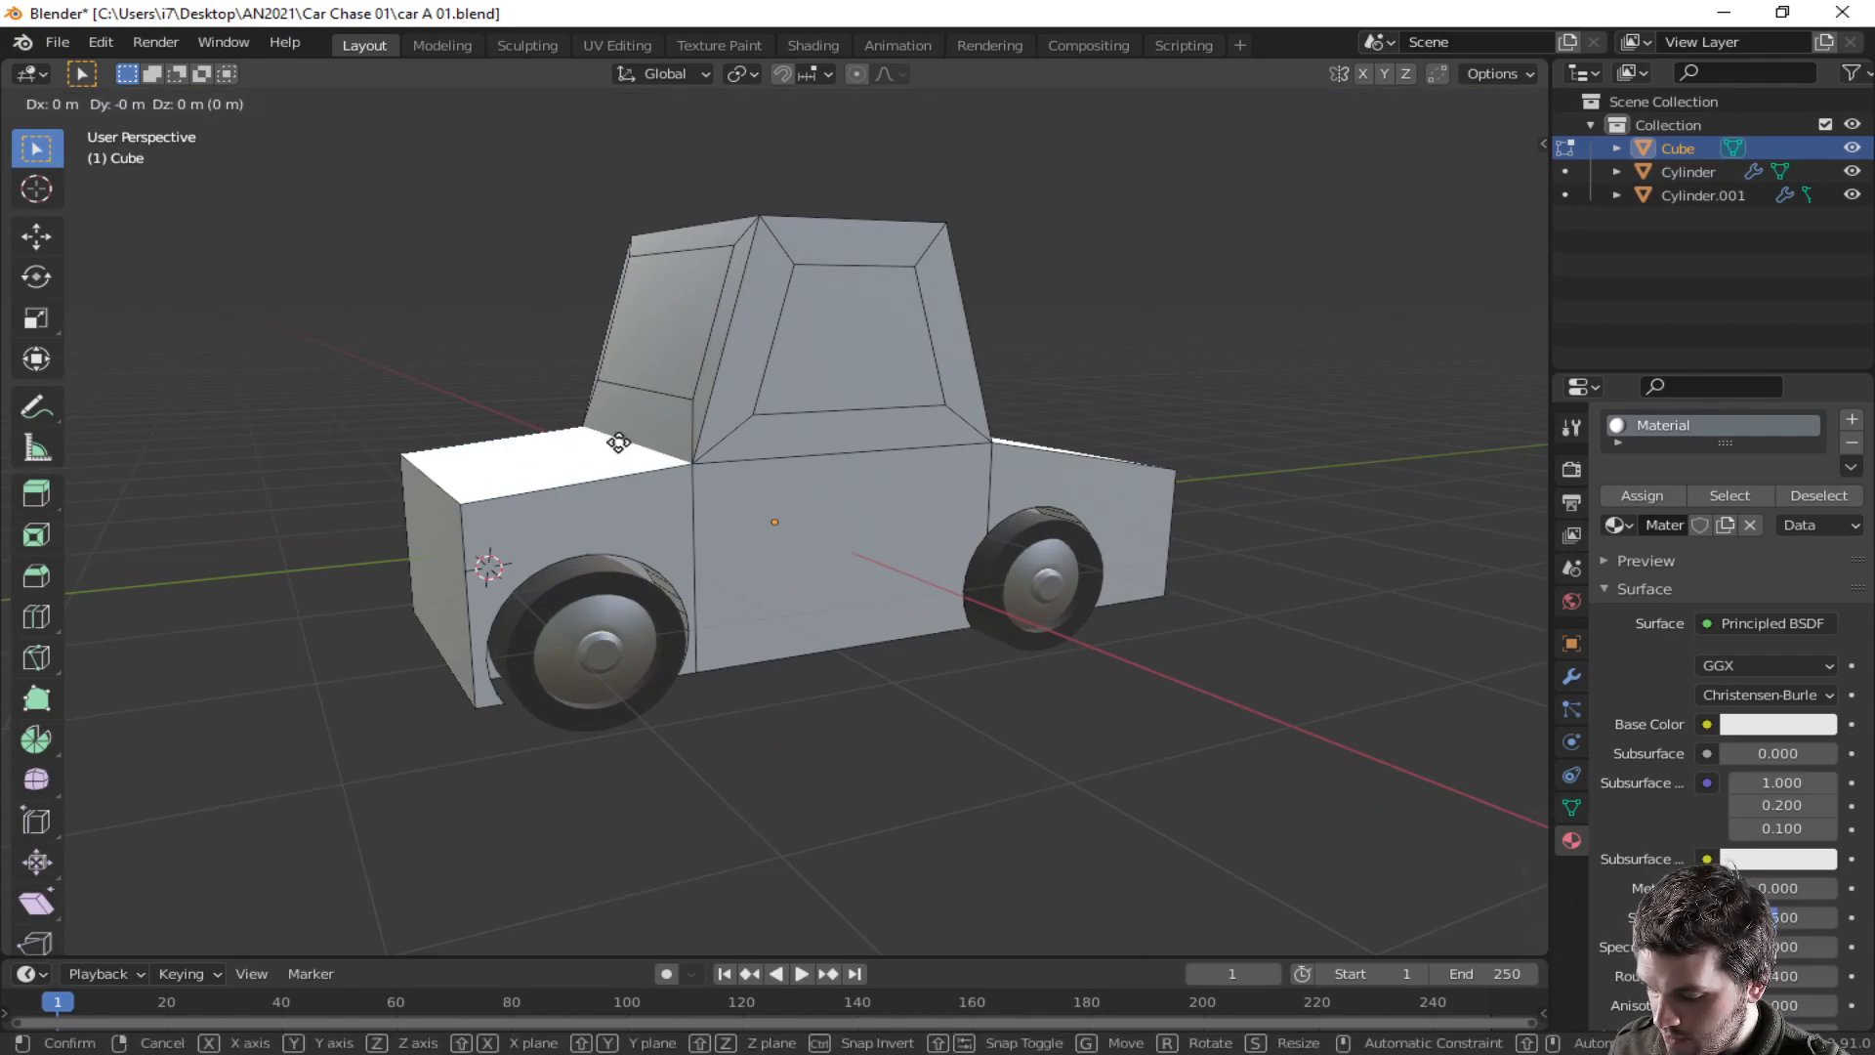
{"action": "key", "text": "z"}
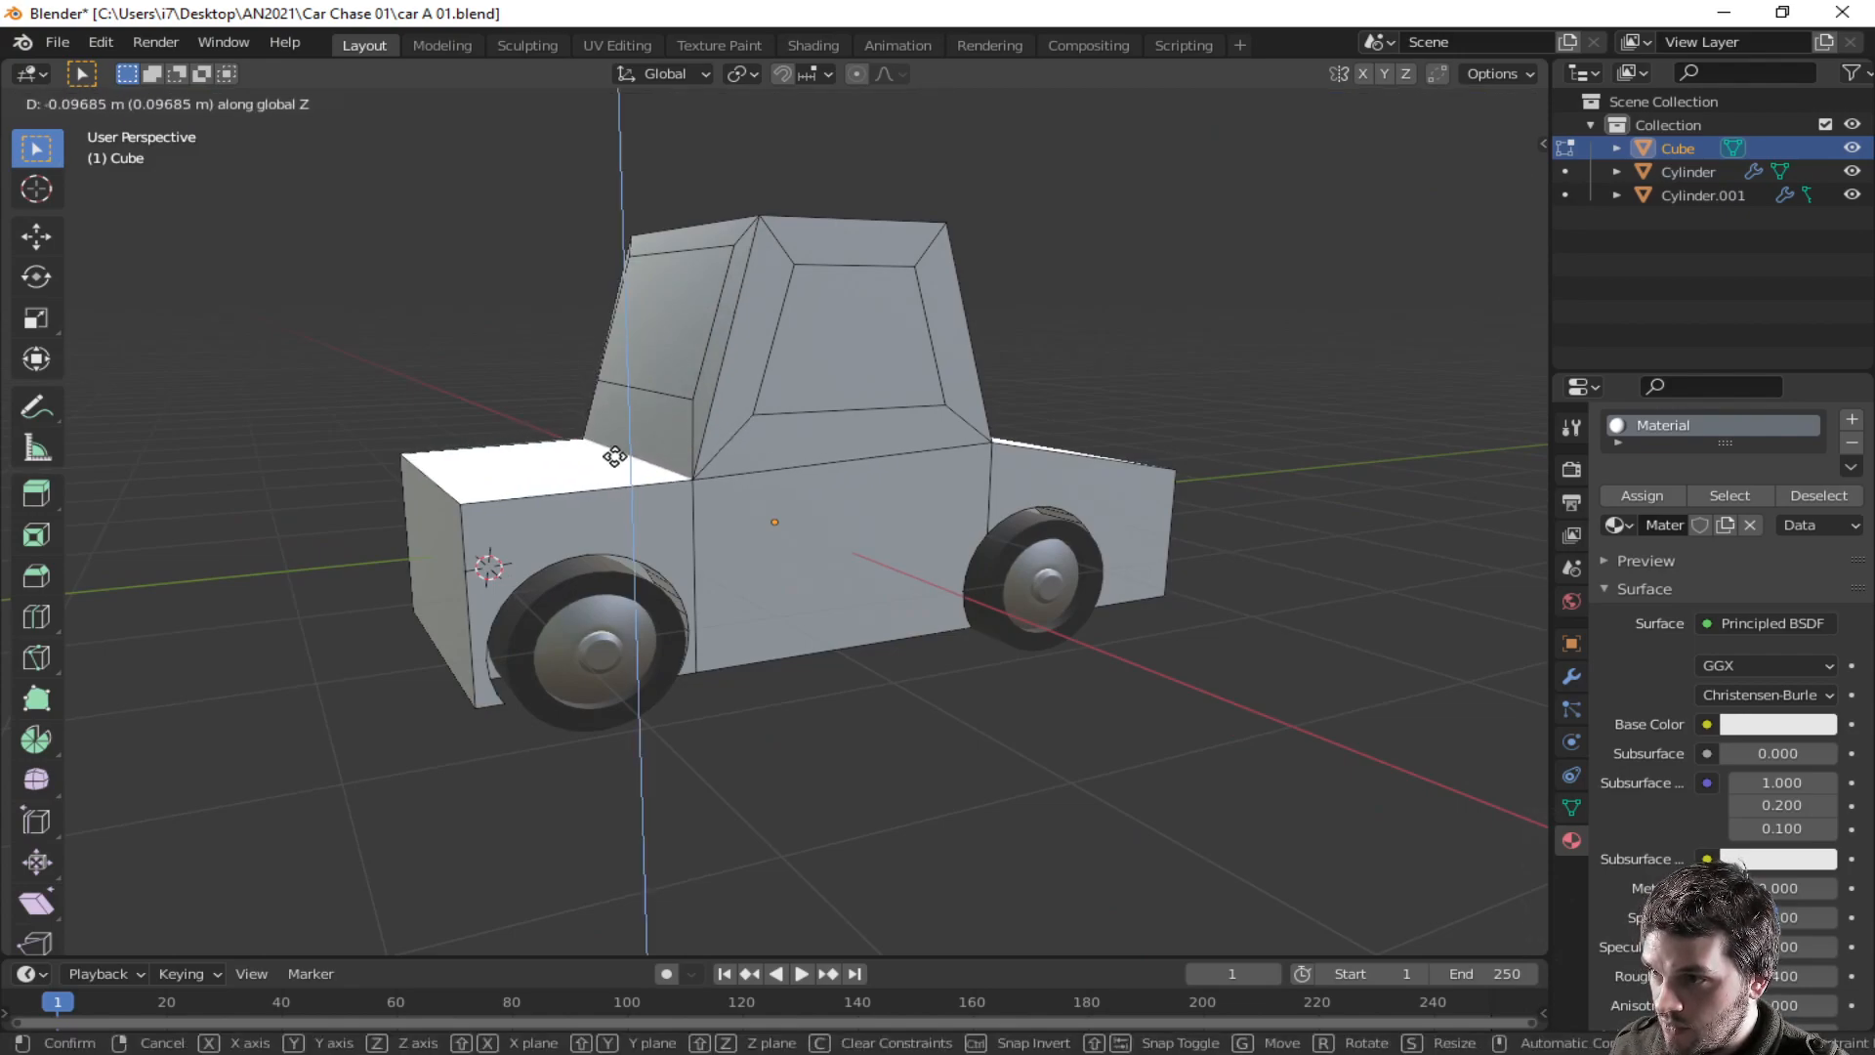
{"action": "left_click", "coordinate": [614, 457]}
- Switch to face selection, select the hood's front face again and move it along the Y axis
{"action": "middle_click_drag", "start_coordinate": [1032, 518], "coordinate": [708, 626]}
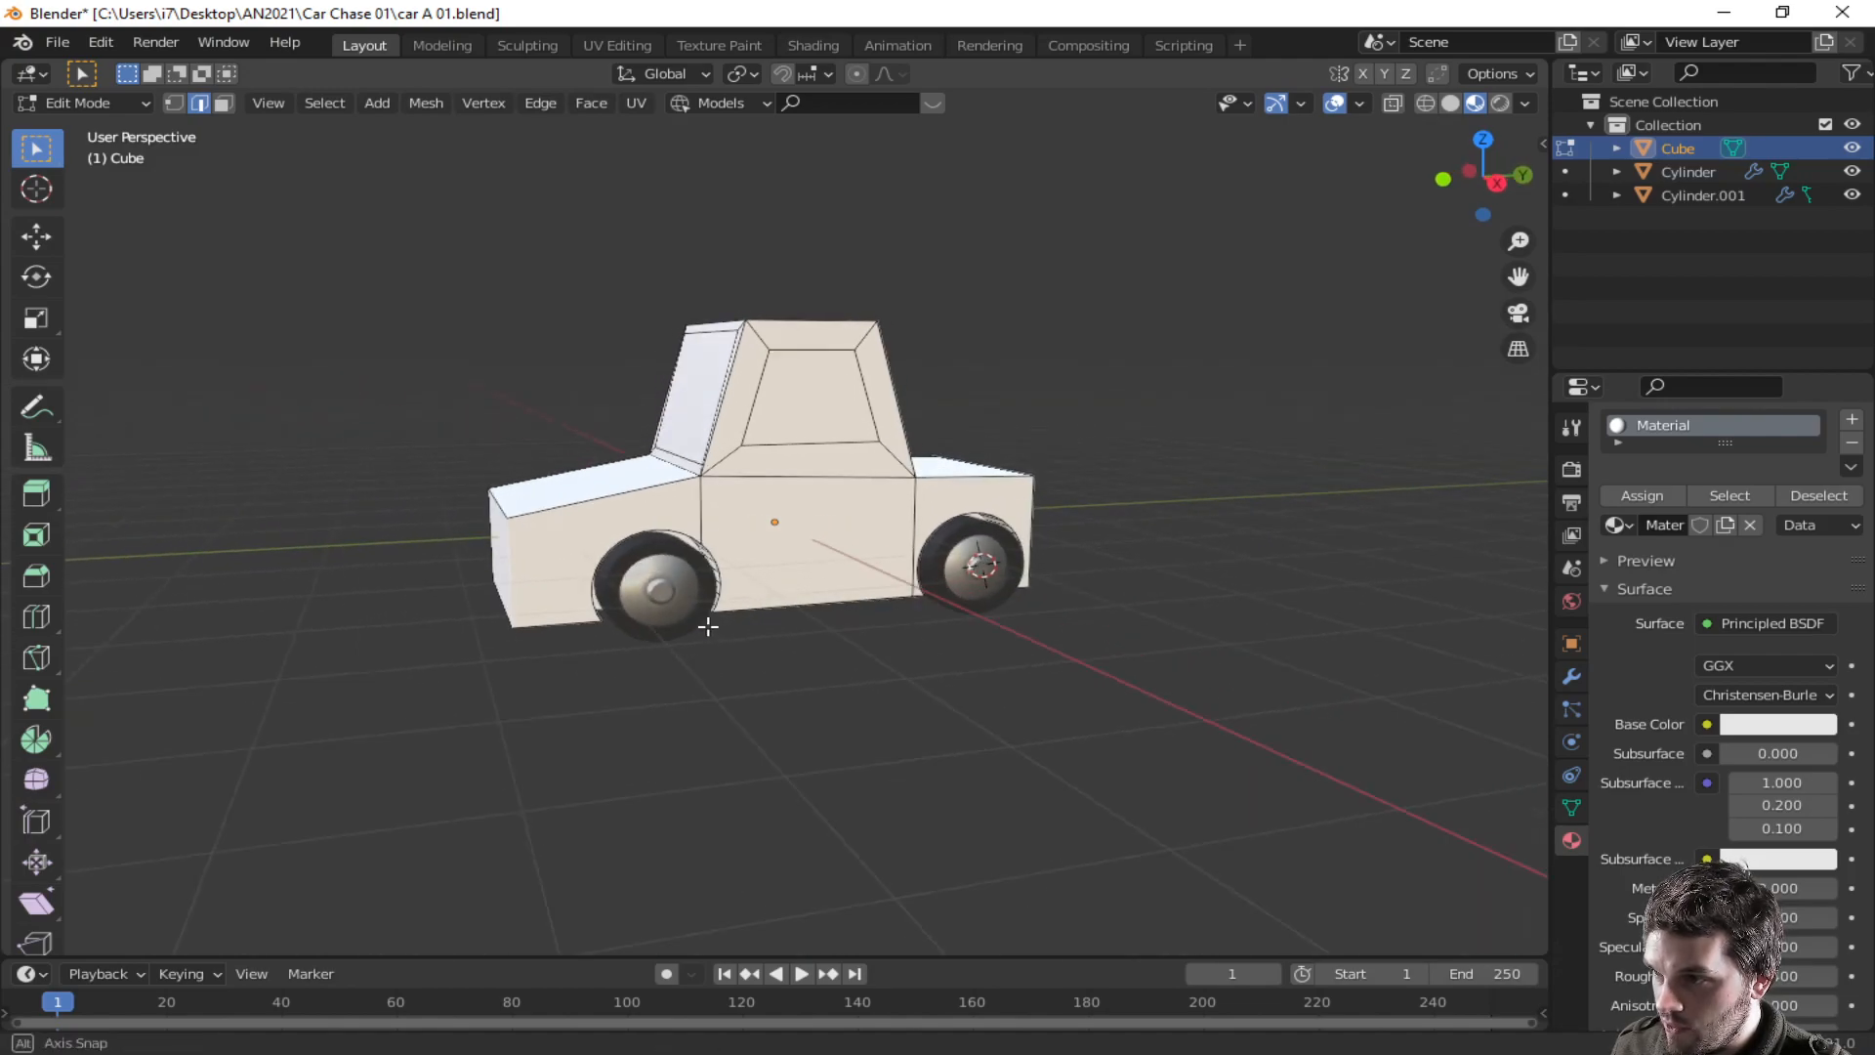
{"action": "key", "text": "3"}
{"action": "middle_click_drag", "start_coordinate": [498, 555], "coordinate": [549, 582]}
{"action": "key", "text": "g"}
{"action": "key", "text": "y"}
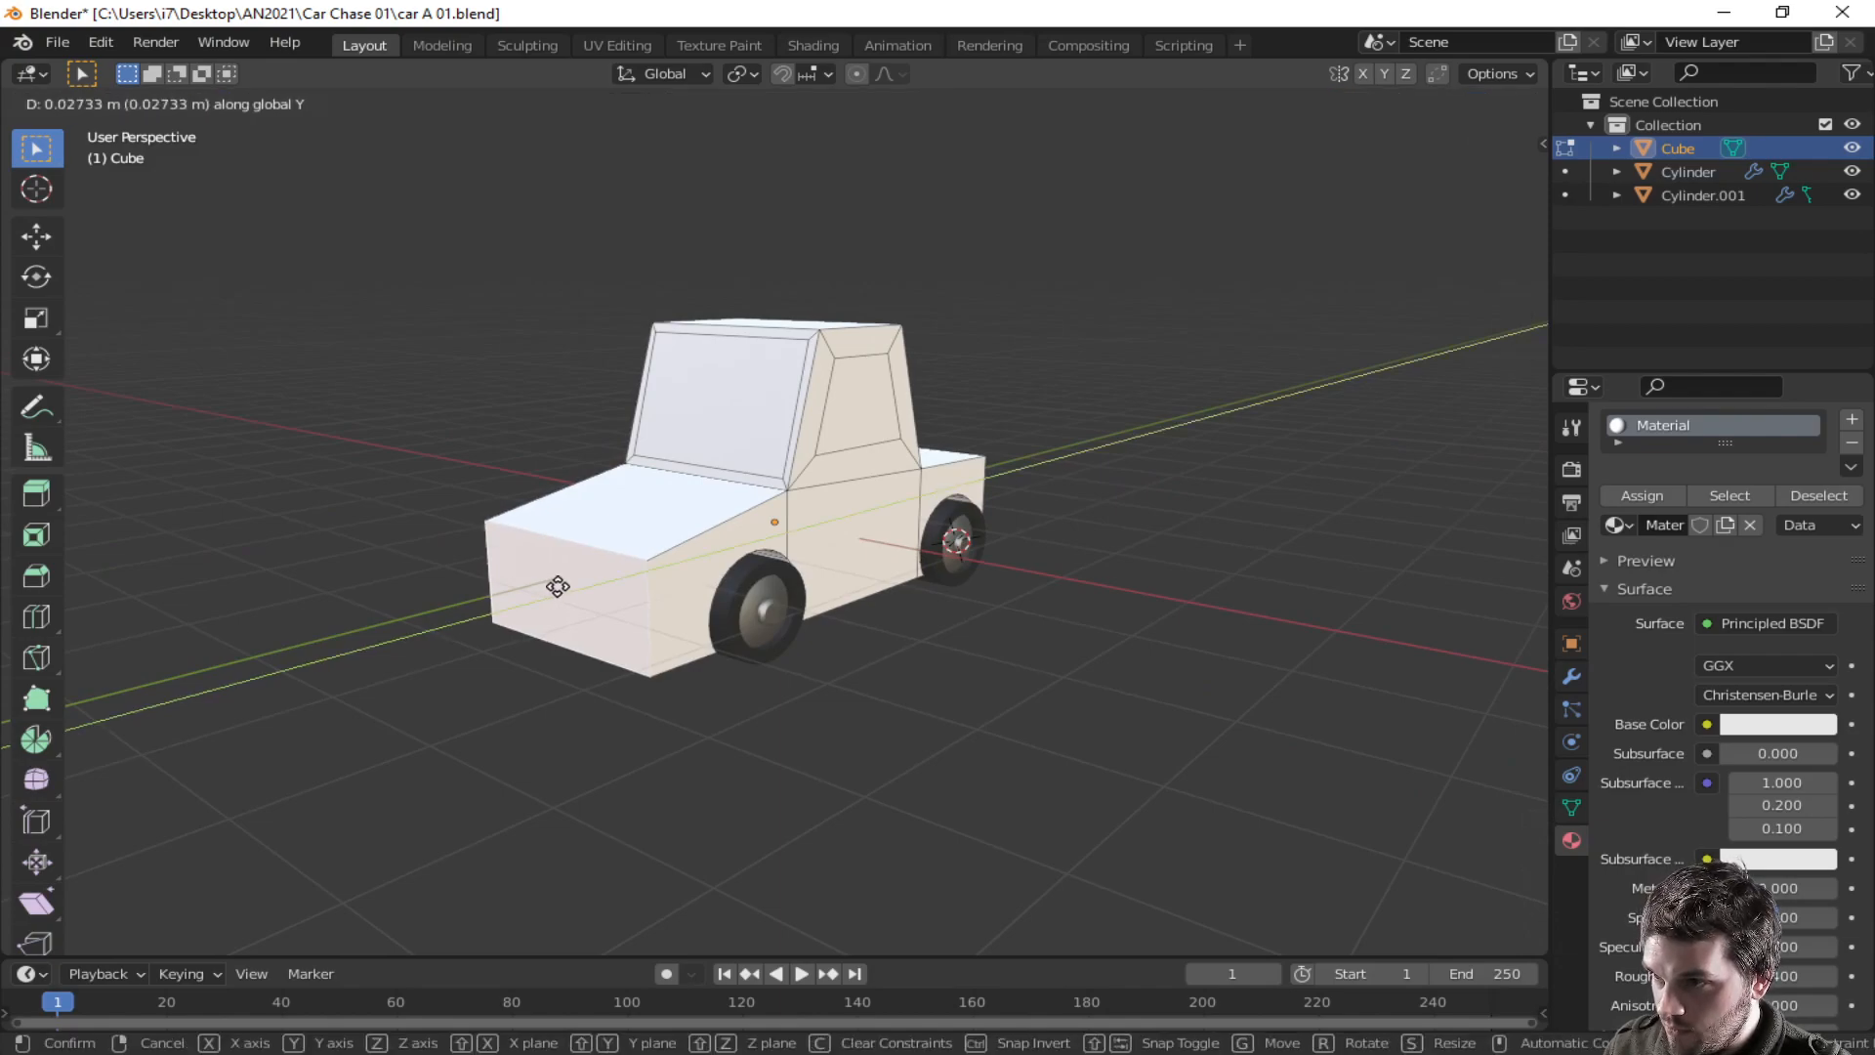
{"action": "left_click", "coordinate": [582, 557]}
- Select the edge at the base of the windshield and raise it along the Z axis
{"action": "middle_click_drag", "start_coordinate": [1067, 628], "coordinate": [866, 546]}
{"action": "scroll", "coordinate": [934, 645], "scroll_direction": "up", "scroll_amount": 6}
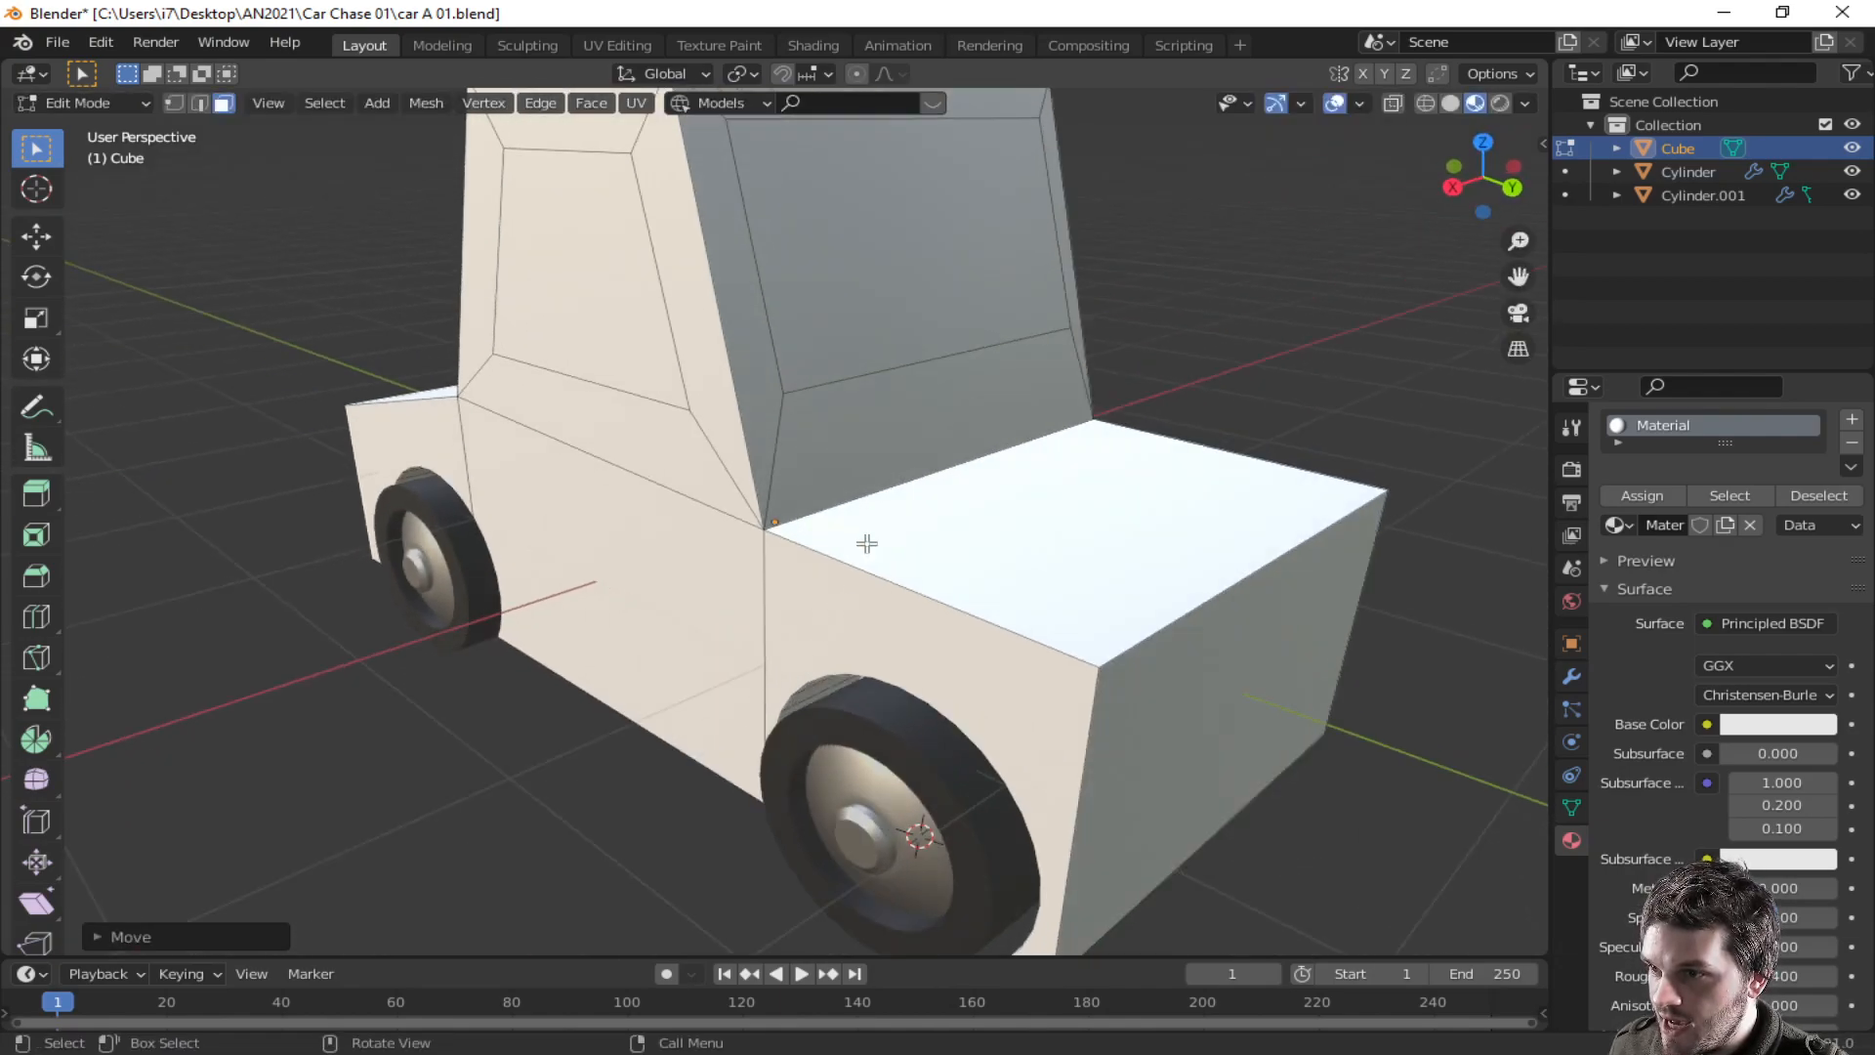
{"action": "left_click", "coordinate": [860, 502]}
{"action": "key", "text": "2"}
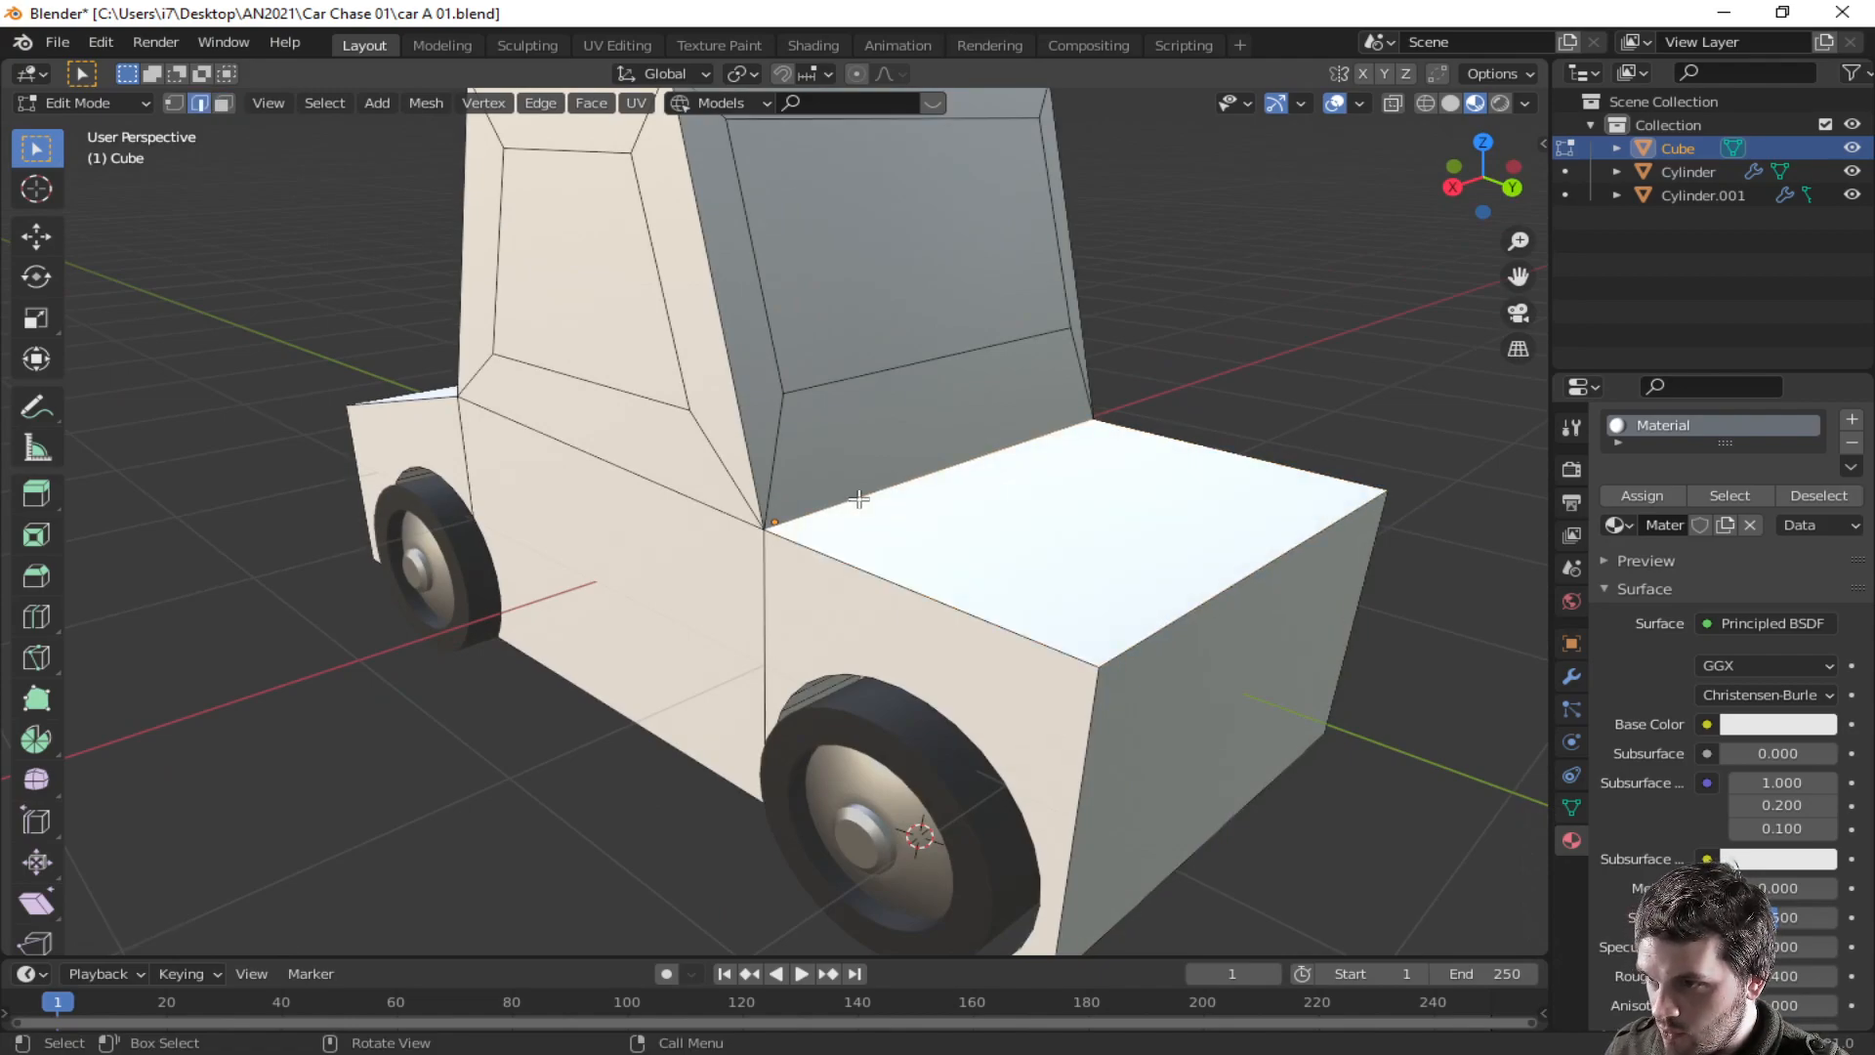
{"action": "key", "text": "g"}
{"action": "key", "text": "z"}
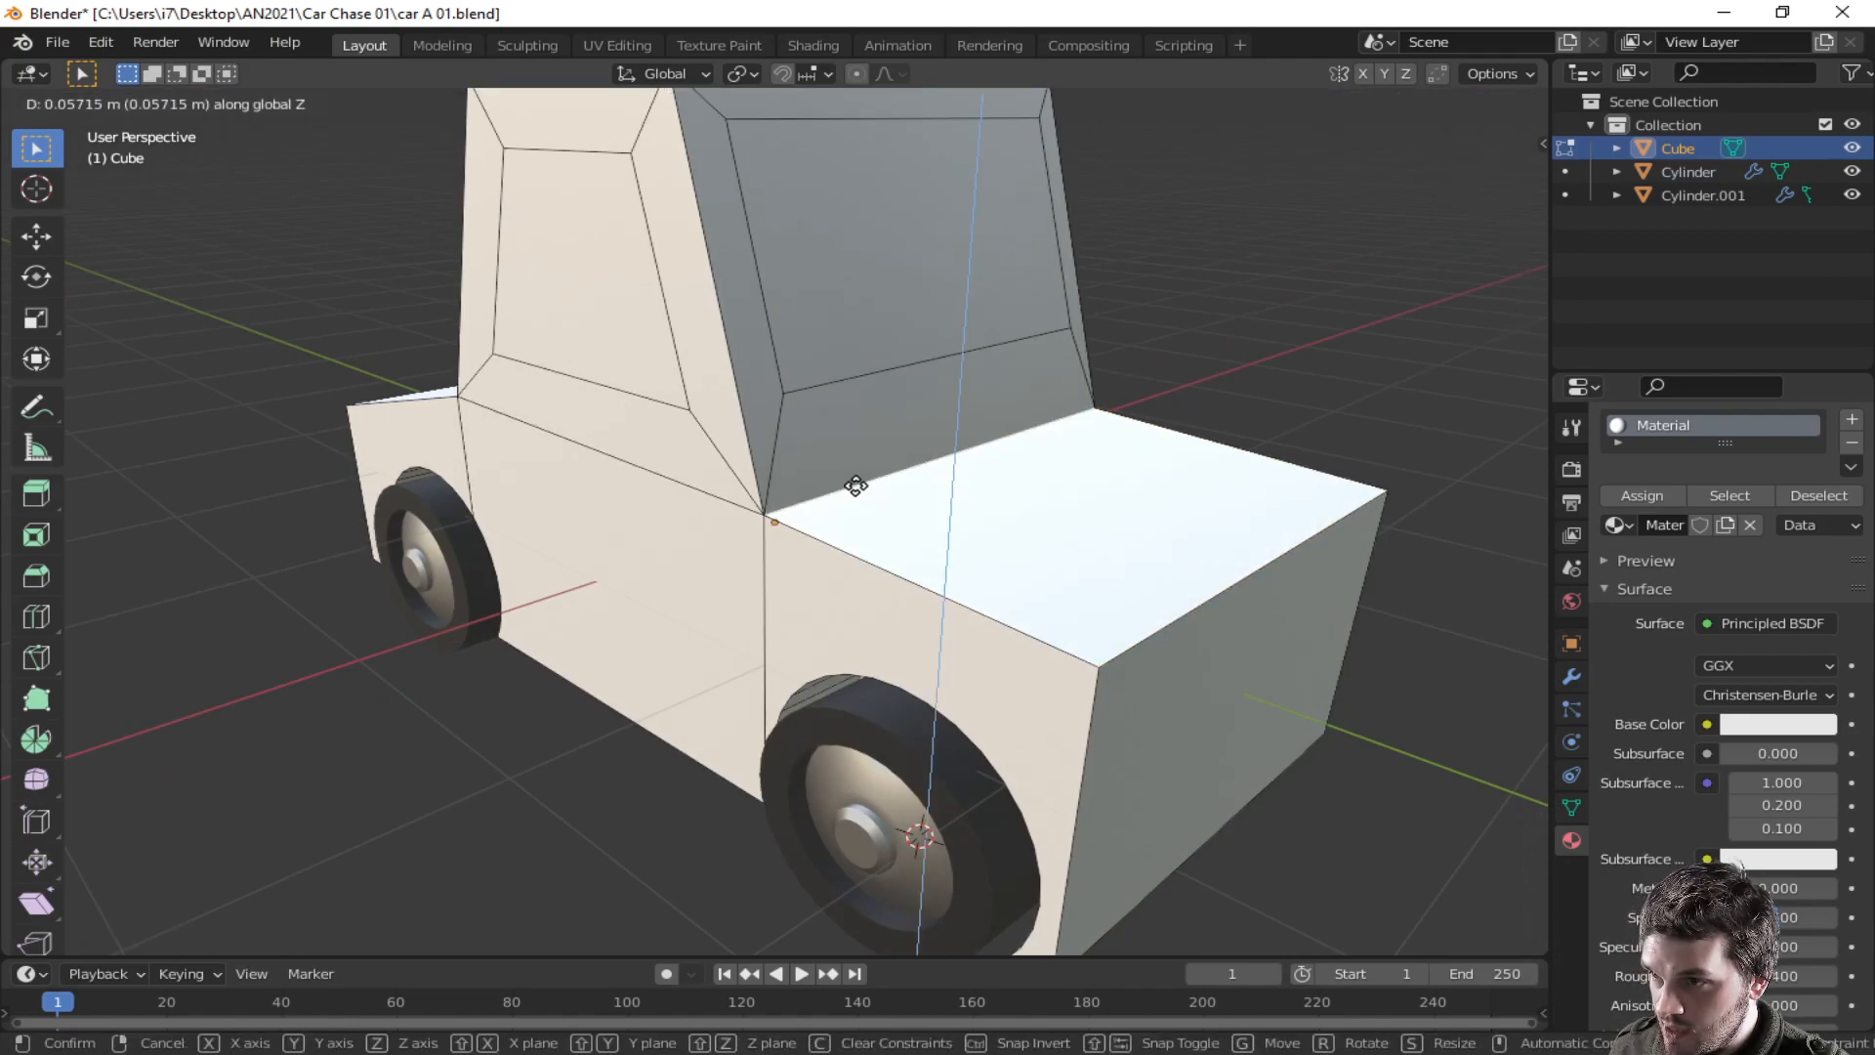
{"action": "left_click", "coordinate": [858, 491]}
- Lower the hood's front edge further along the Z axis
{"action": "middle_click_drag", "start_coordinate": [858, 492], "coordinate": [1215, 547]}
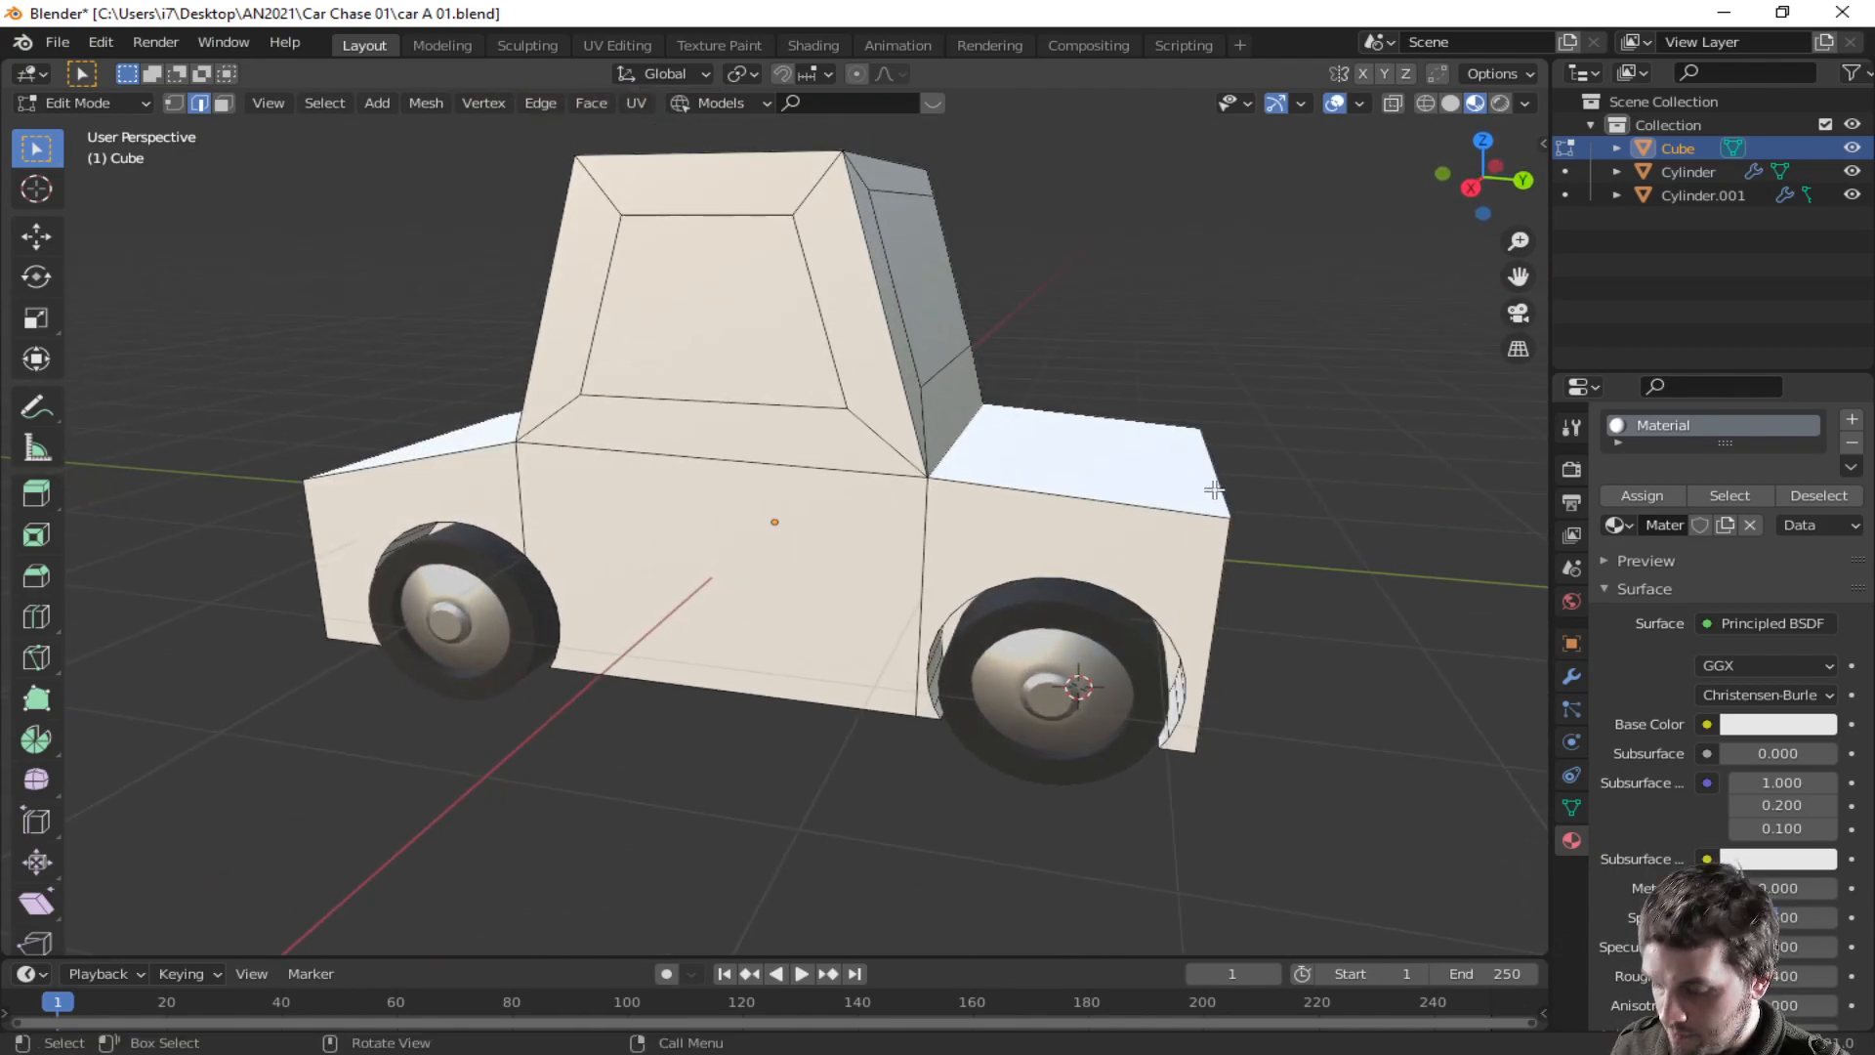
{"action": "key", "text": "g"}
{"action": "key", "text": "z"}
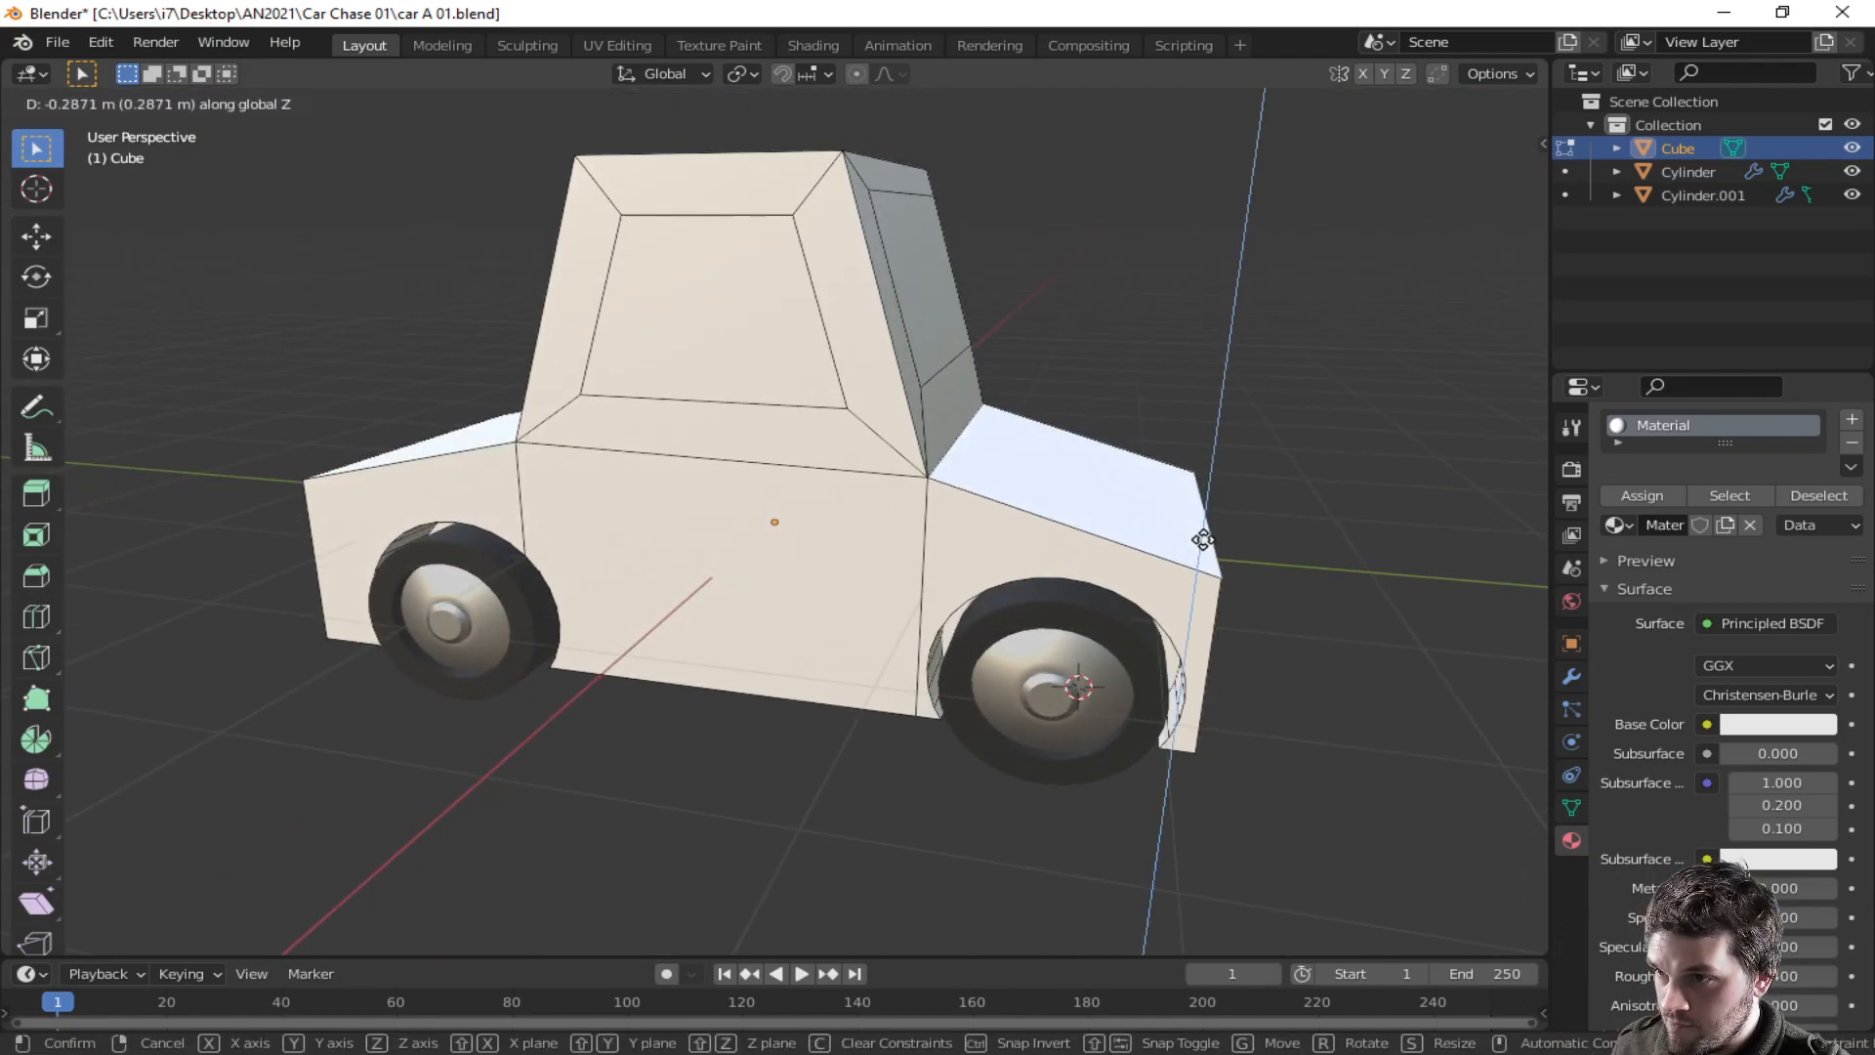
{"action": "left_click", "coordinate": [1202, 527]}
- Select all the cabin's window faces and extrude them individually inward
{"action": "middle_click_drag", "start_coordinate": [1202, 528], "coordinate": [705, 471]}
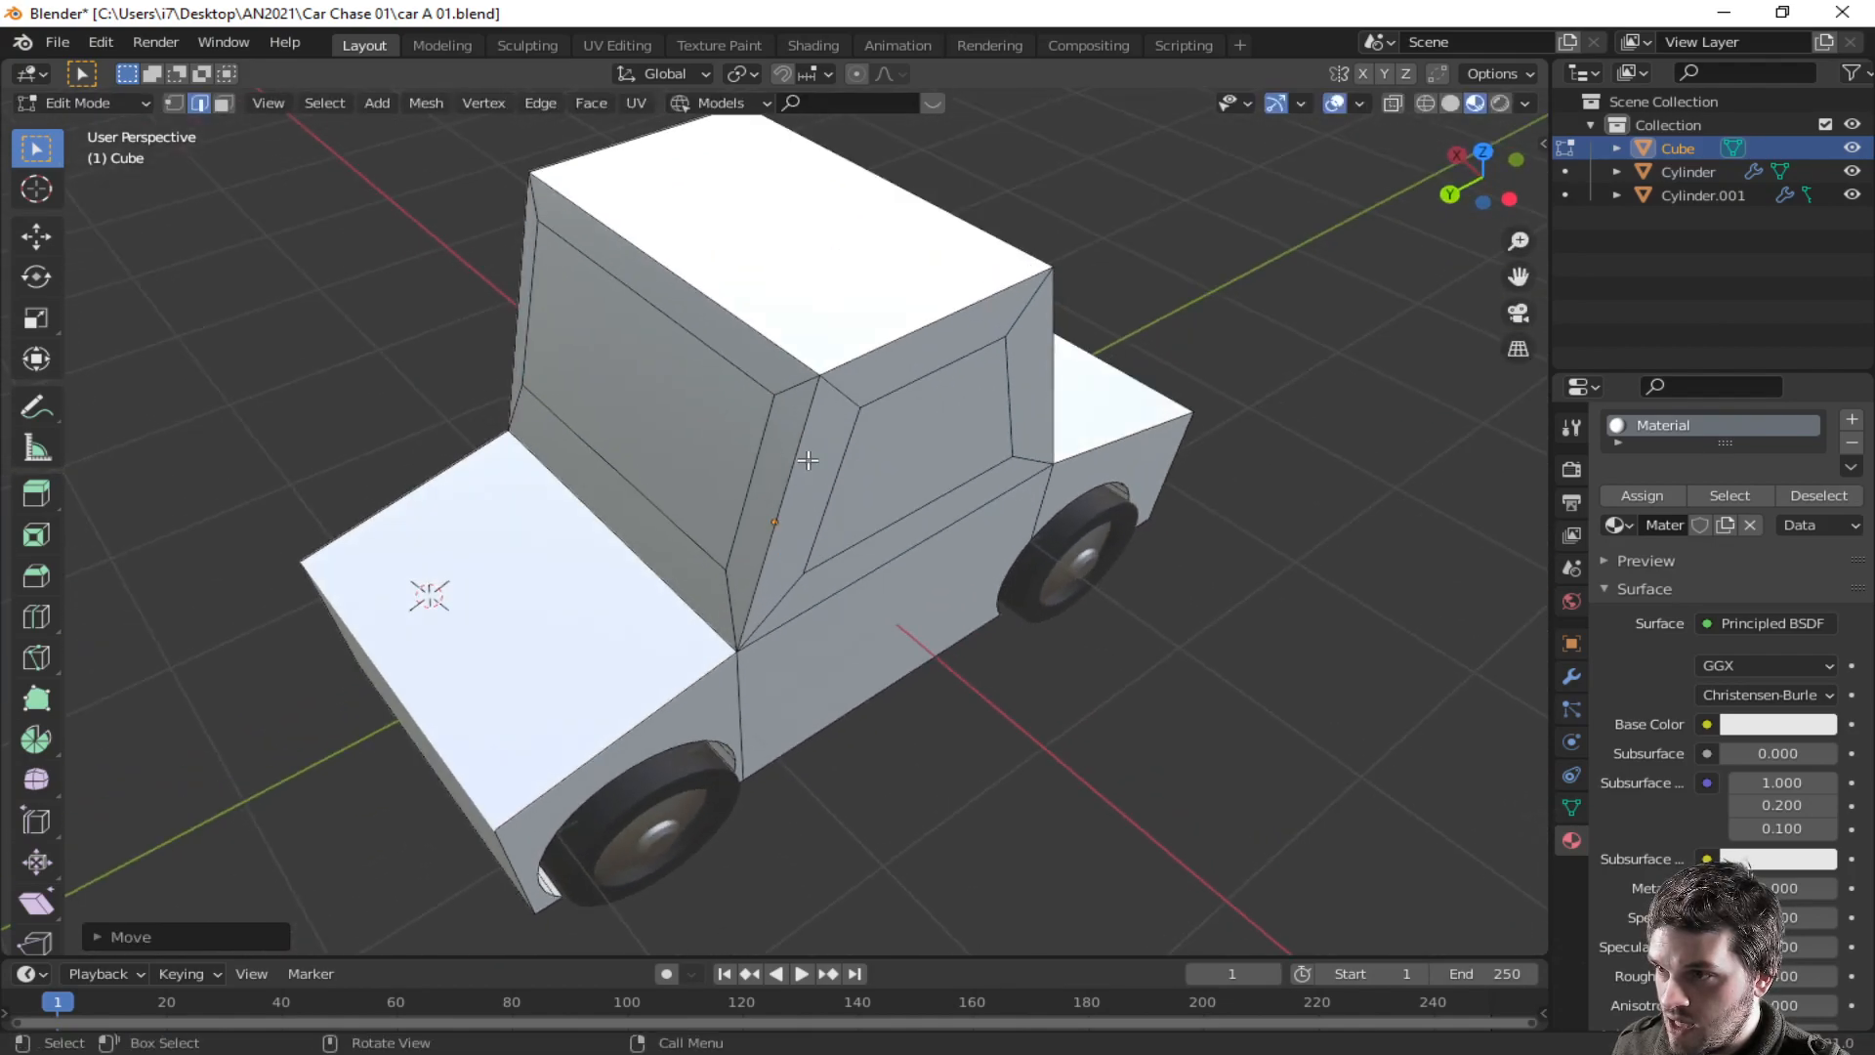
{"action": "key", "text": "3"}
{"action": "left_click", "coordinate": [686, 454]}
{"action": "middle_click_drag", "start_coordinate": [986, 498], "coordinate": [901, 361]}
{"action": "left_click", "coordinate": [905, 460], "text": "shift"}
{"action": "left_click", "coordinate": [900, 361], "text": "shift"}
{"action": "middle_click_drag", "start_coordinate": [1184, 422], "coordinate": [953, 447]}
{"action": "left_click", "coordinate": [972, 398], "text": "shift"}
{"action": "middle_click_drag", "start_coordinate": [1108, 565], "coordinate": [929, 496]}
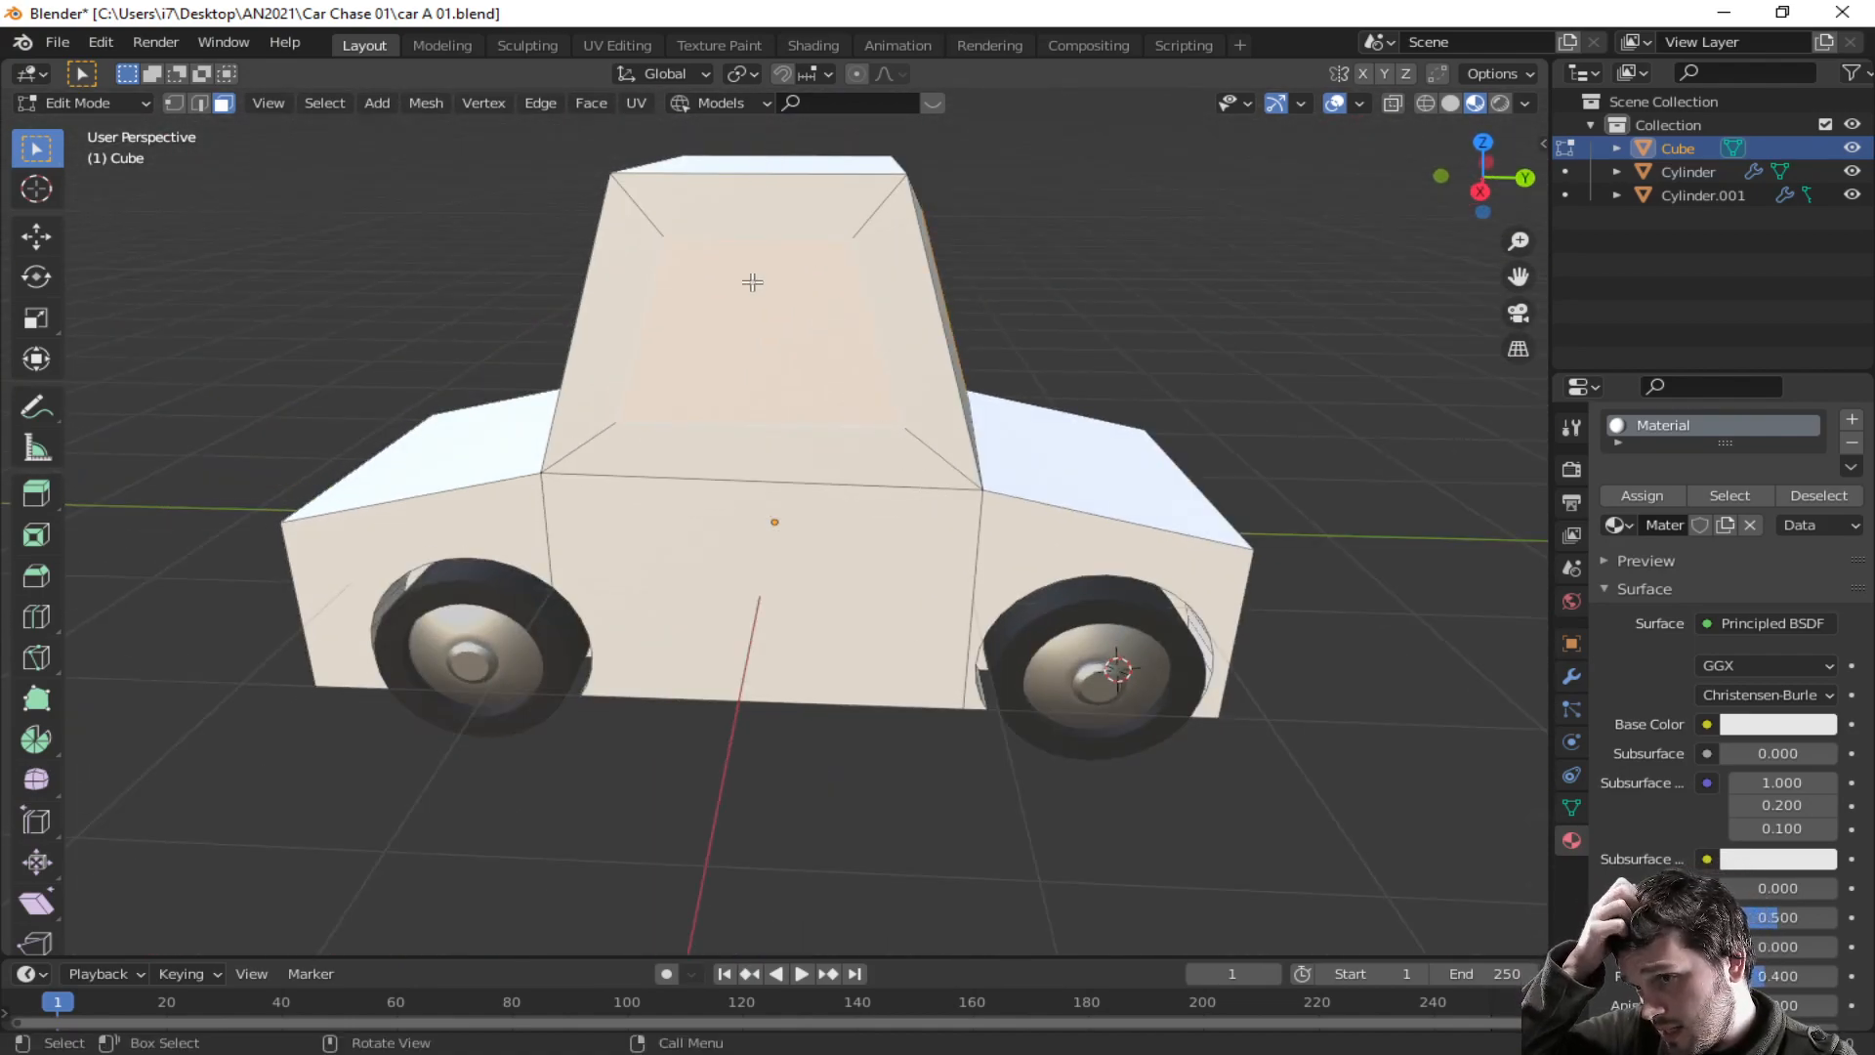
{"action": "middle_click_drag", "start_coordinate": [851, 384], "coordinate": [1009, 431]}
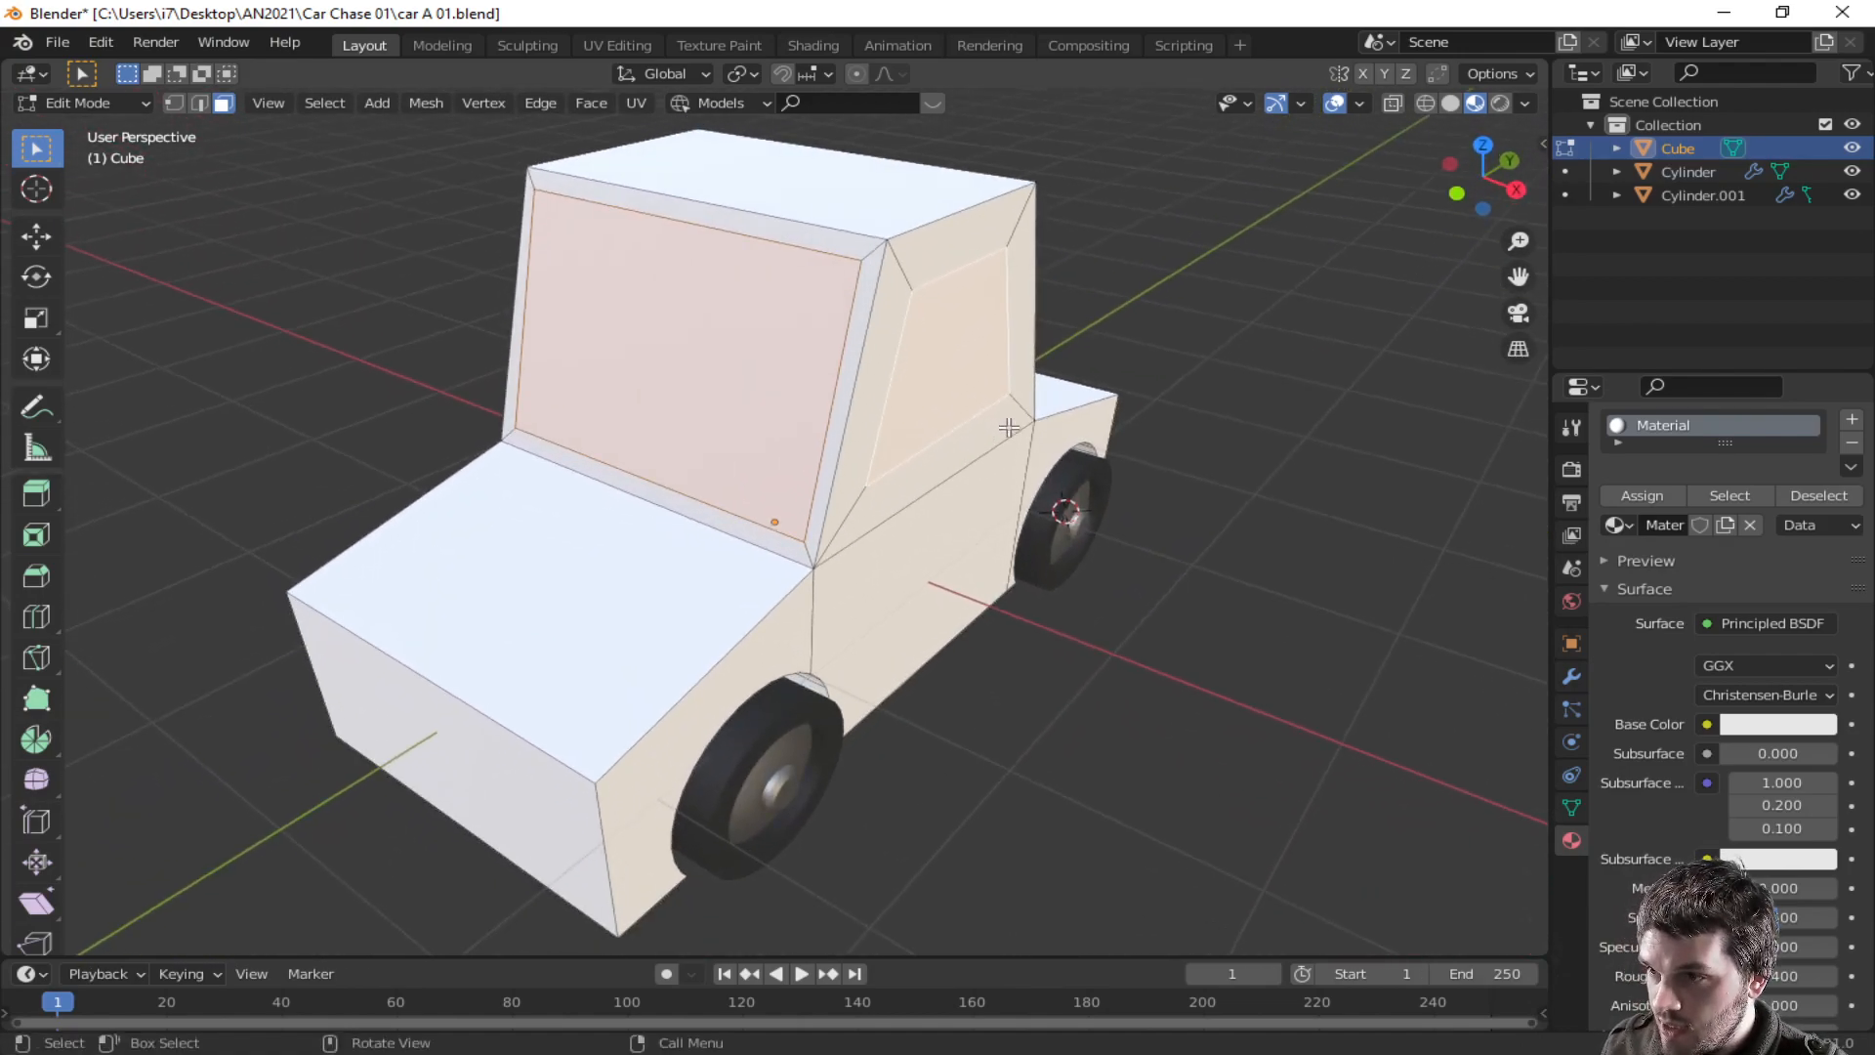
{"action": "middle_click_drag", "start_coordinate": [773, 449], "coordinate": [830, 453]}
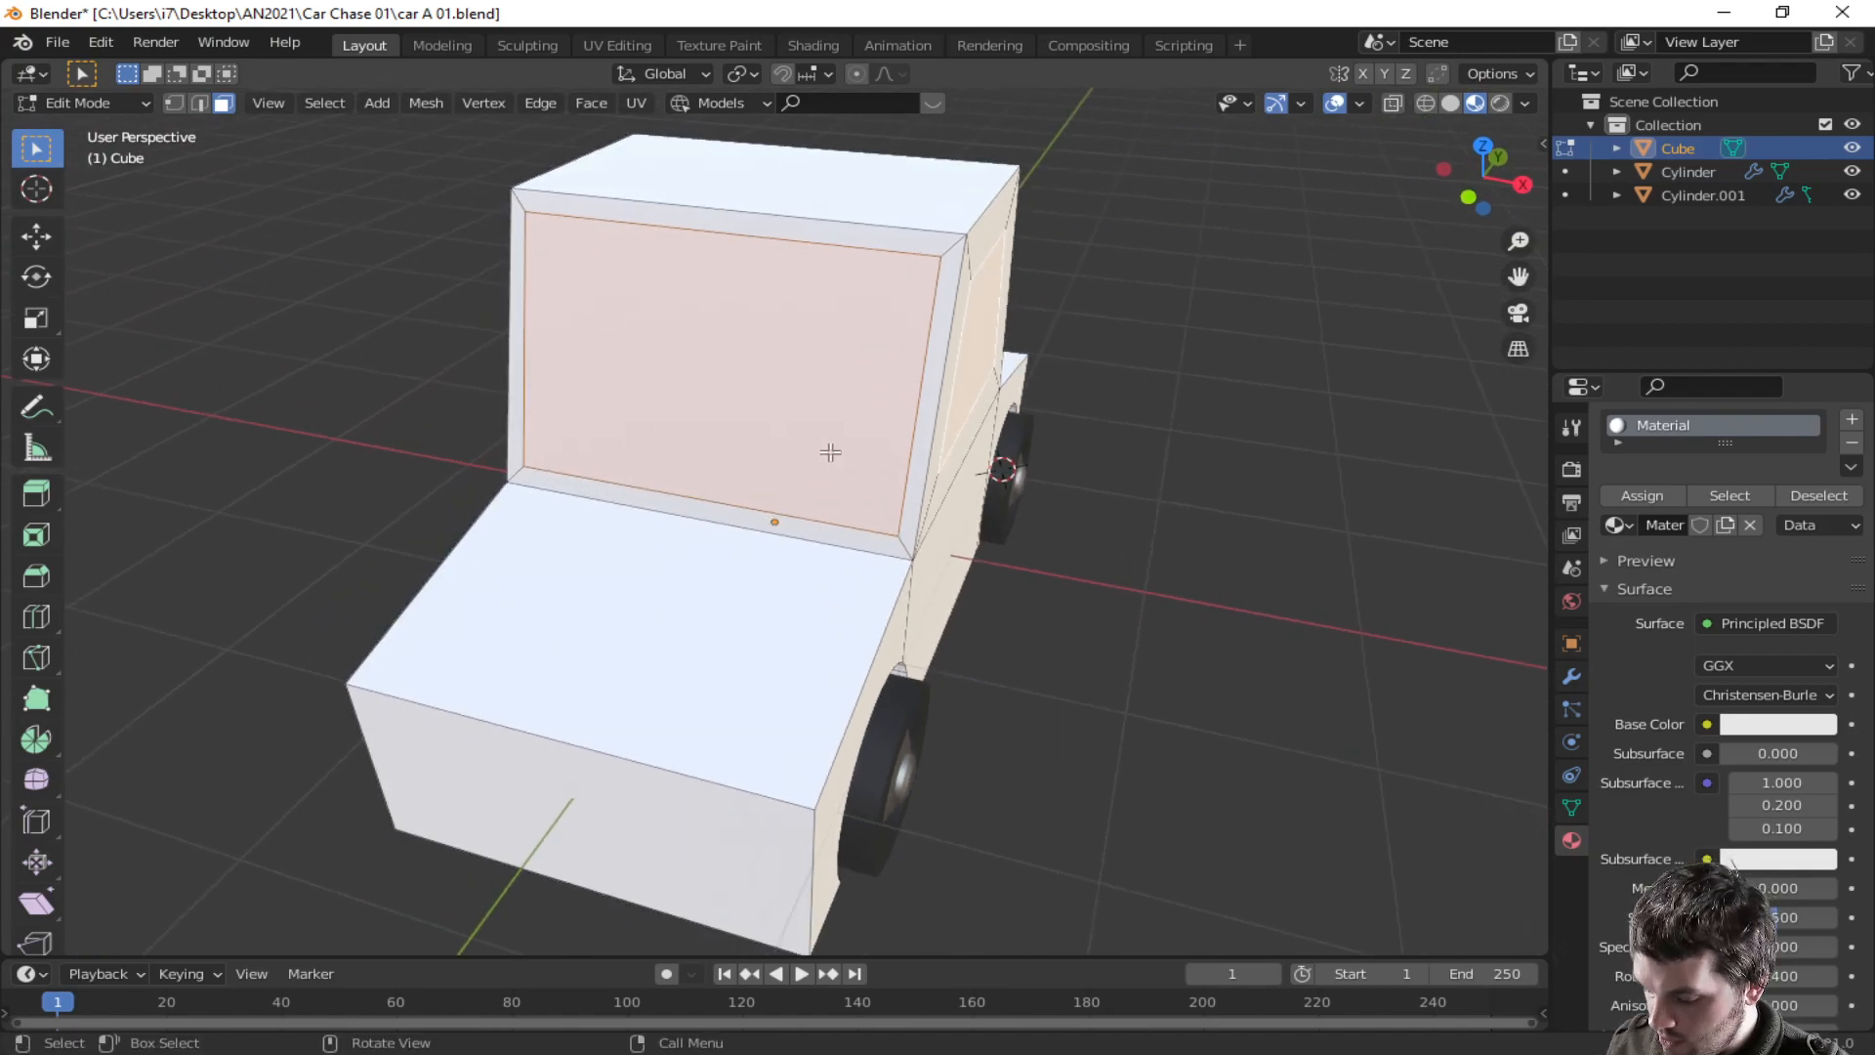
{"action": "key", "text": "alt+e"}
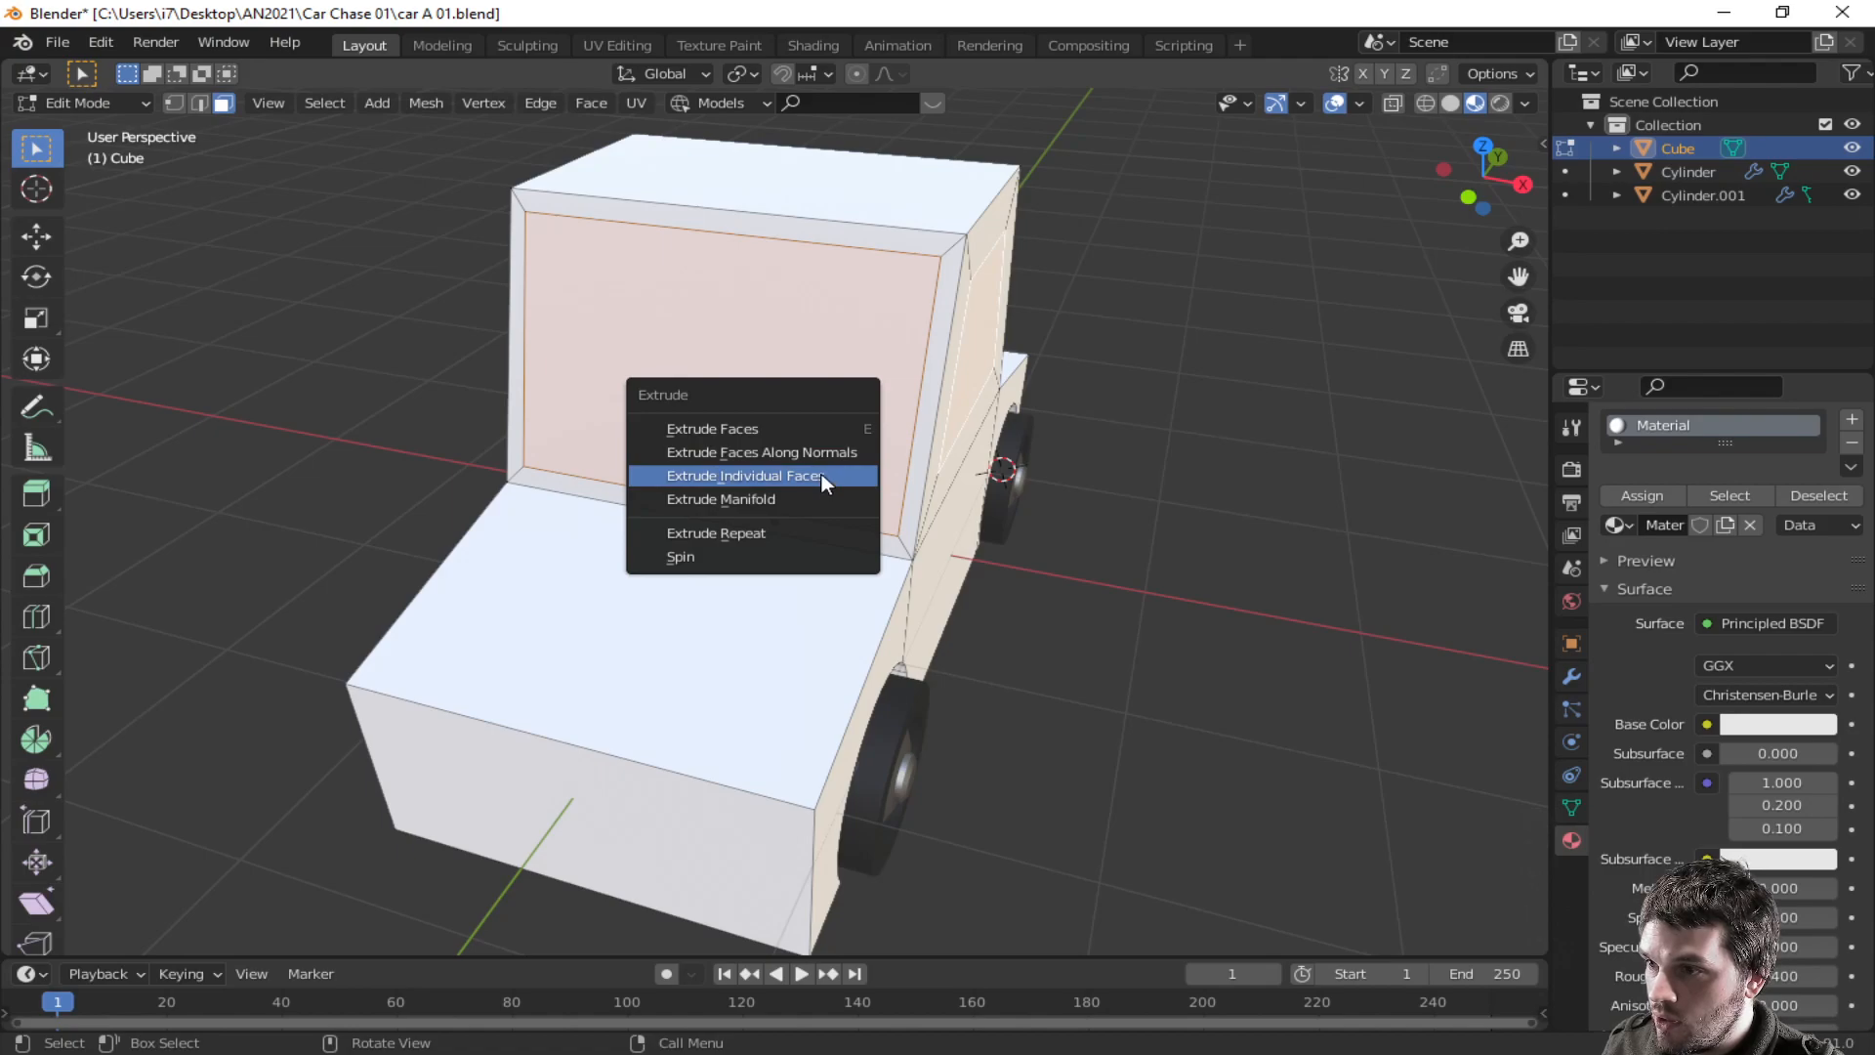
{"action": "left_click", "coordinate": [818, 457]}
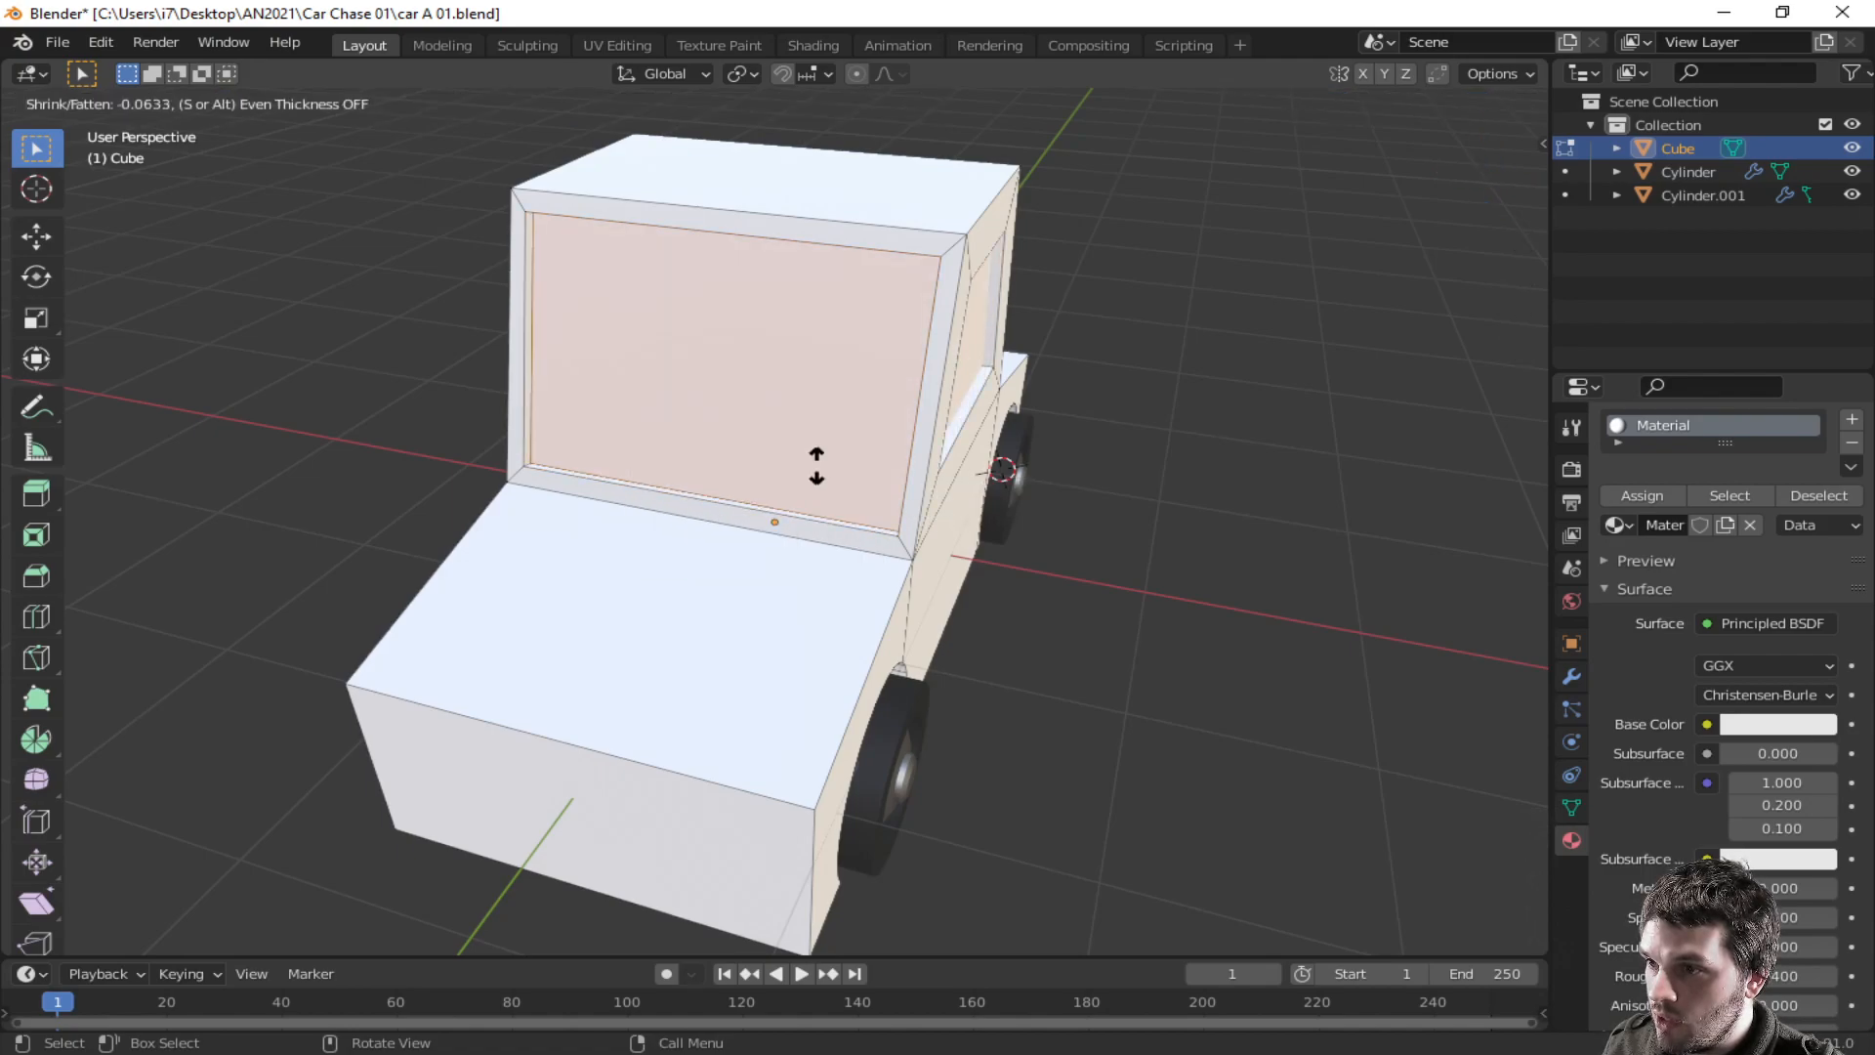
{"action": "left_click", "coordinate": [817, 465]}
{"action": "middle_click_drag", "start_coordinate": [817, 465], "coordinate": [1172, 401]}
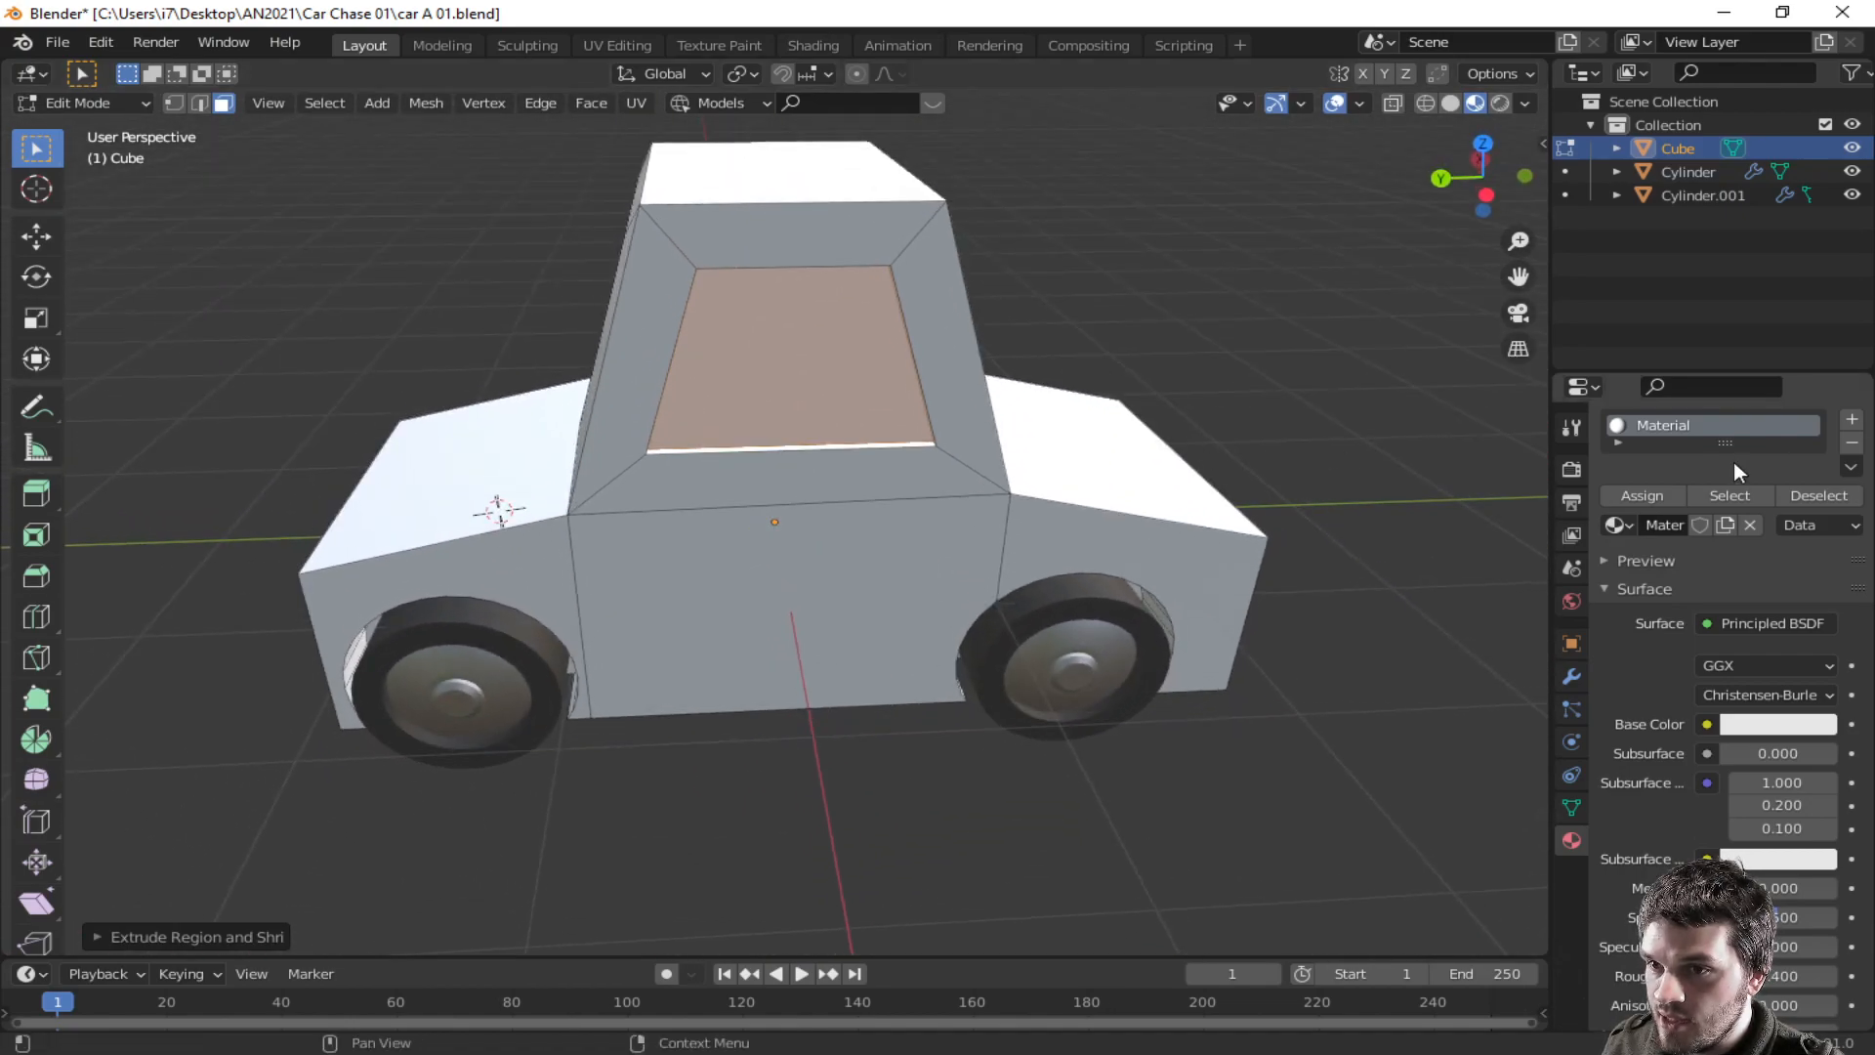
- Add a new material slot with a new material and darken its base color to value 0.167
{"action": "left_click", "coordinate": [1852, 422]}
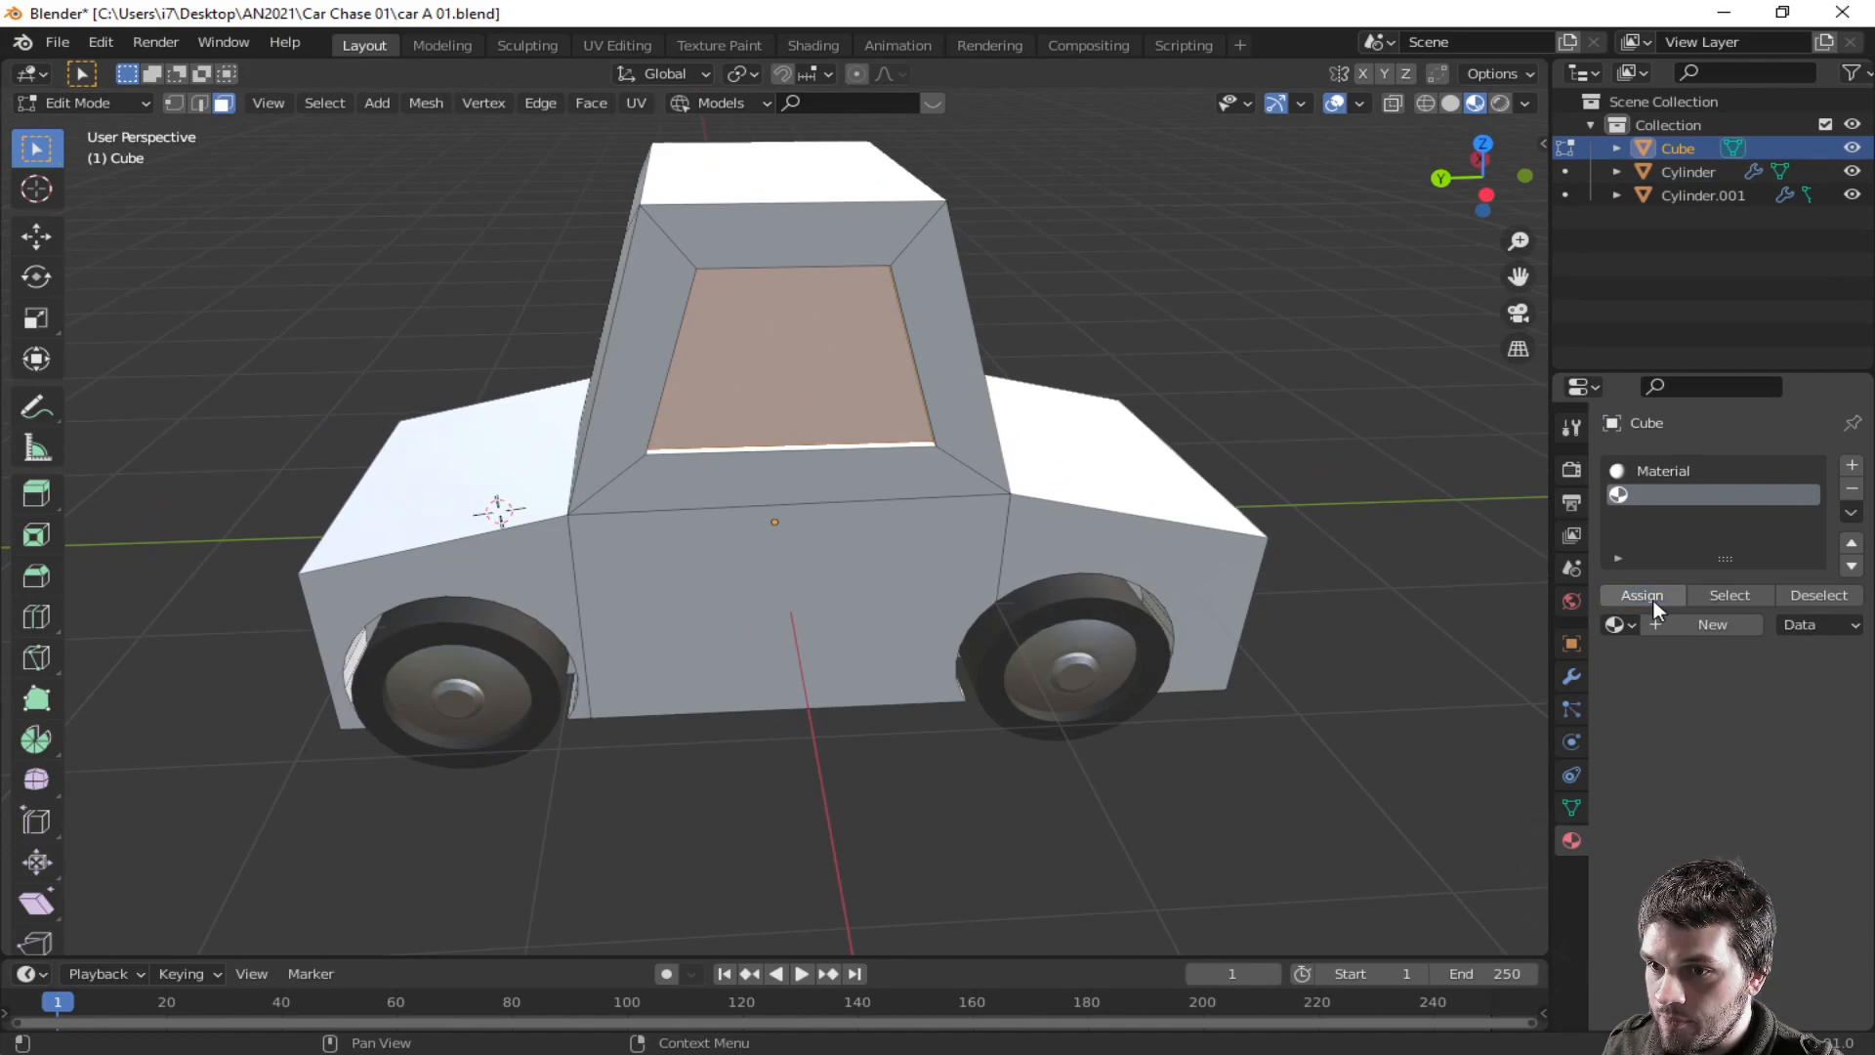
{"action": "left_click", "coordinate": [1705, 626]}
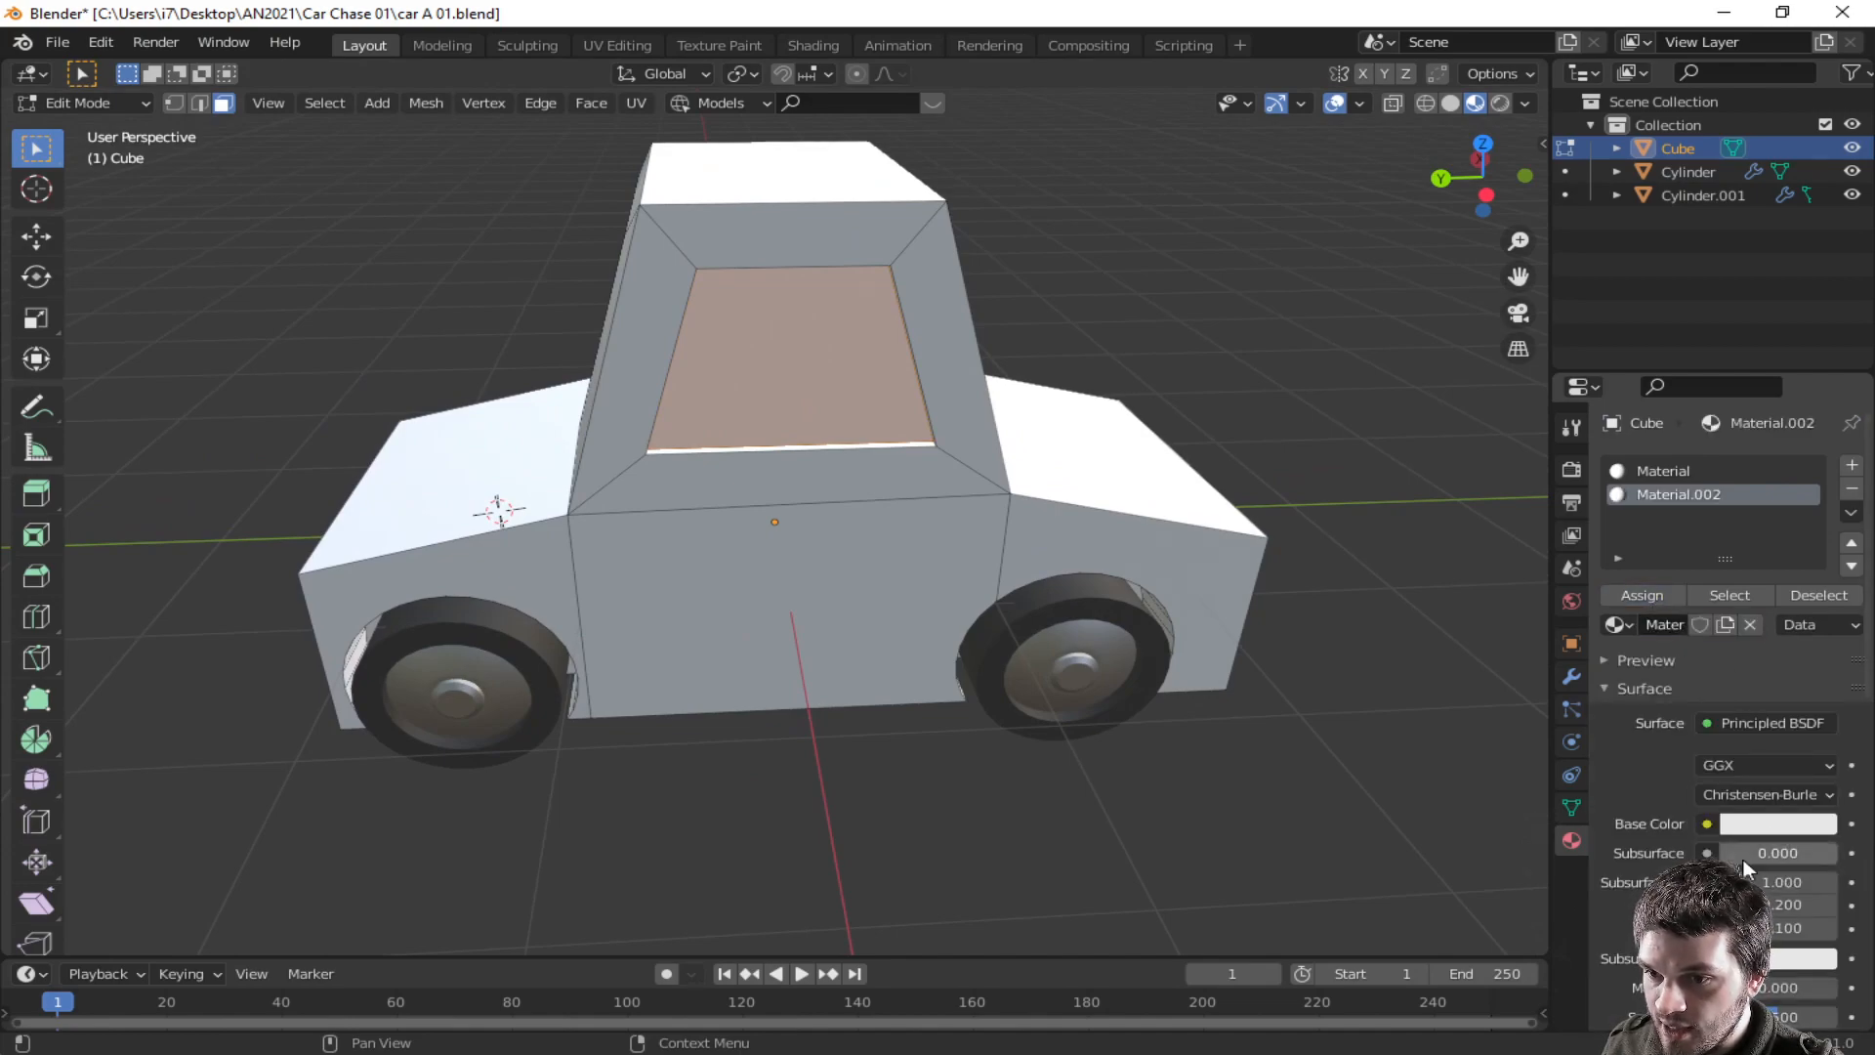
{"action": "scroll", "coordinate": [1748, 859], "scroll_direction": "down", "scroll_amount": 3}
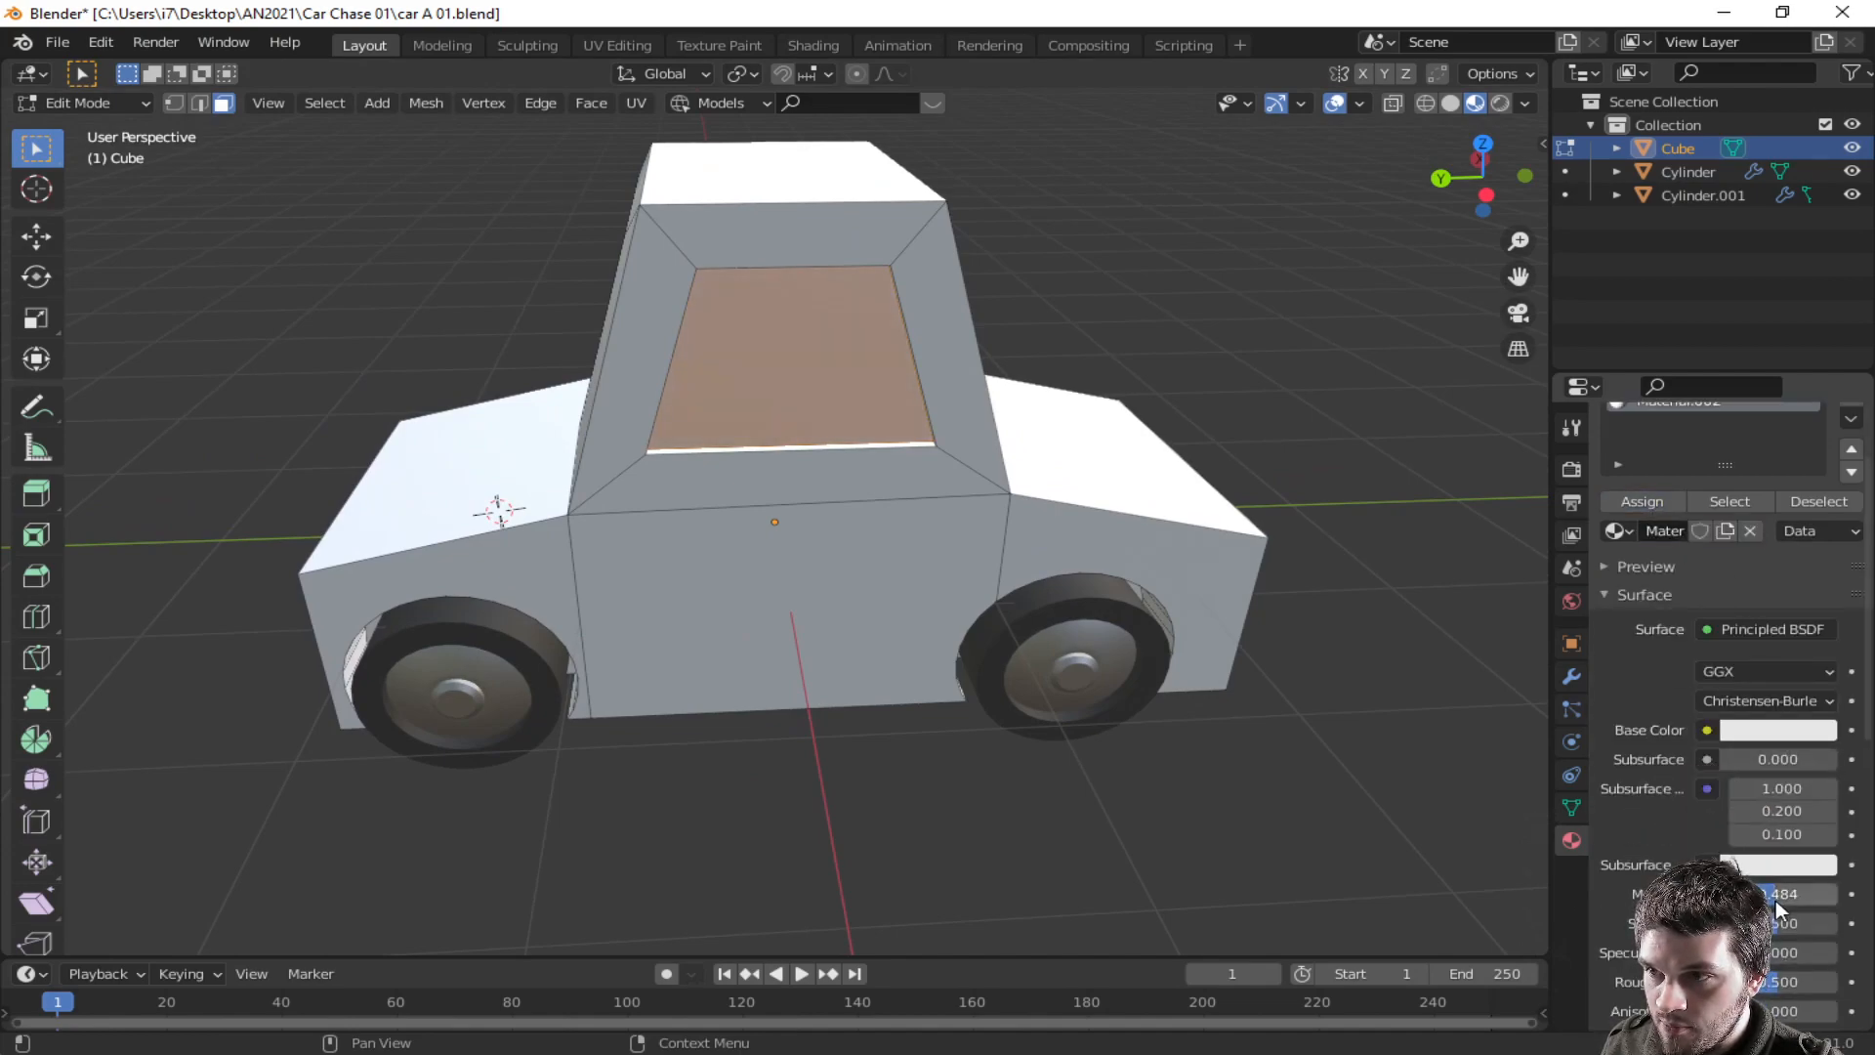
{"action": "scroll", "coordinate": [1775, 908], "scroll_direction": "down", "scroll_amount": 3}
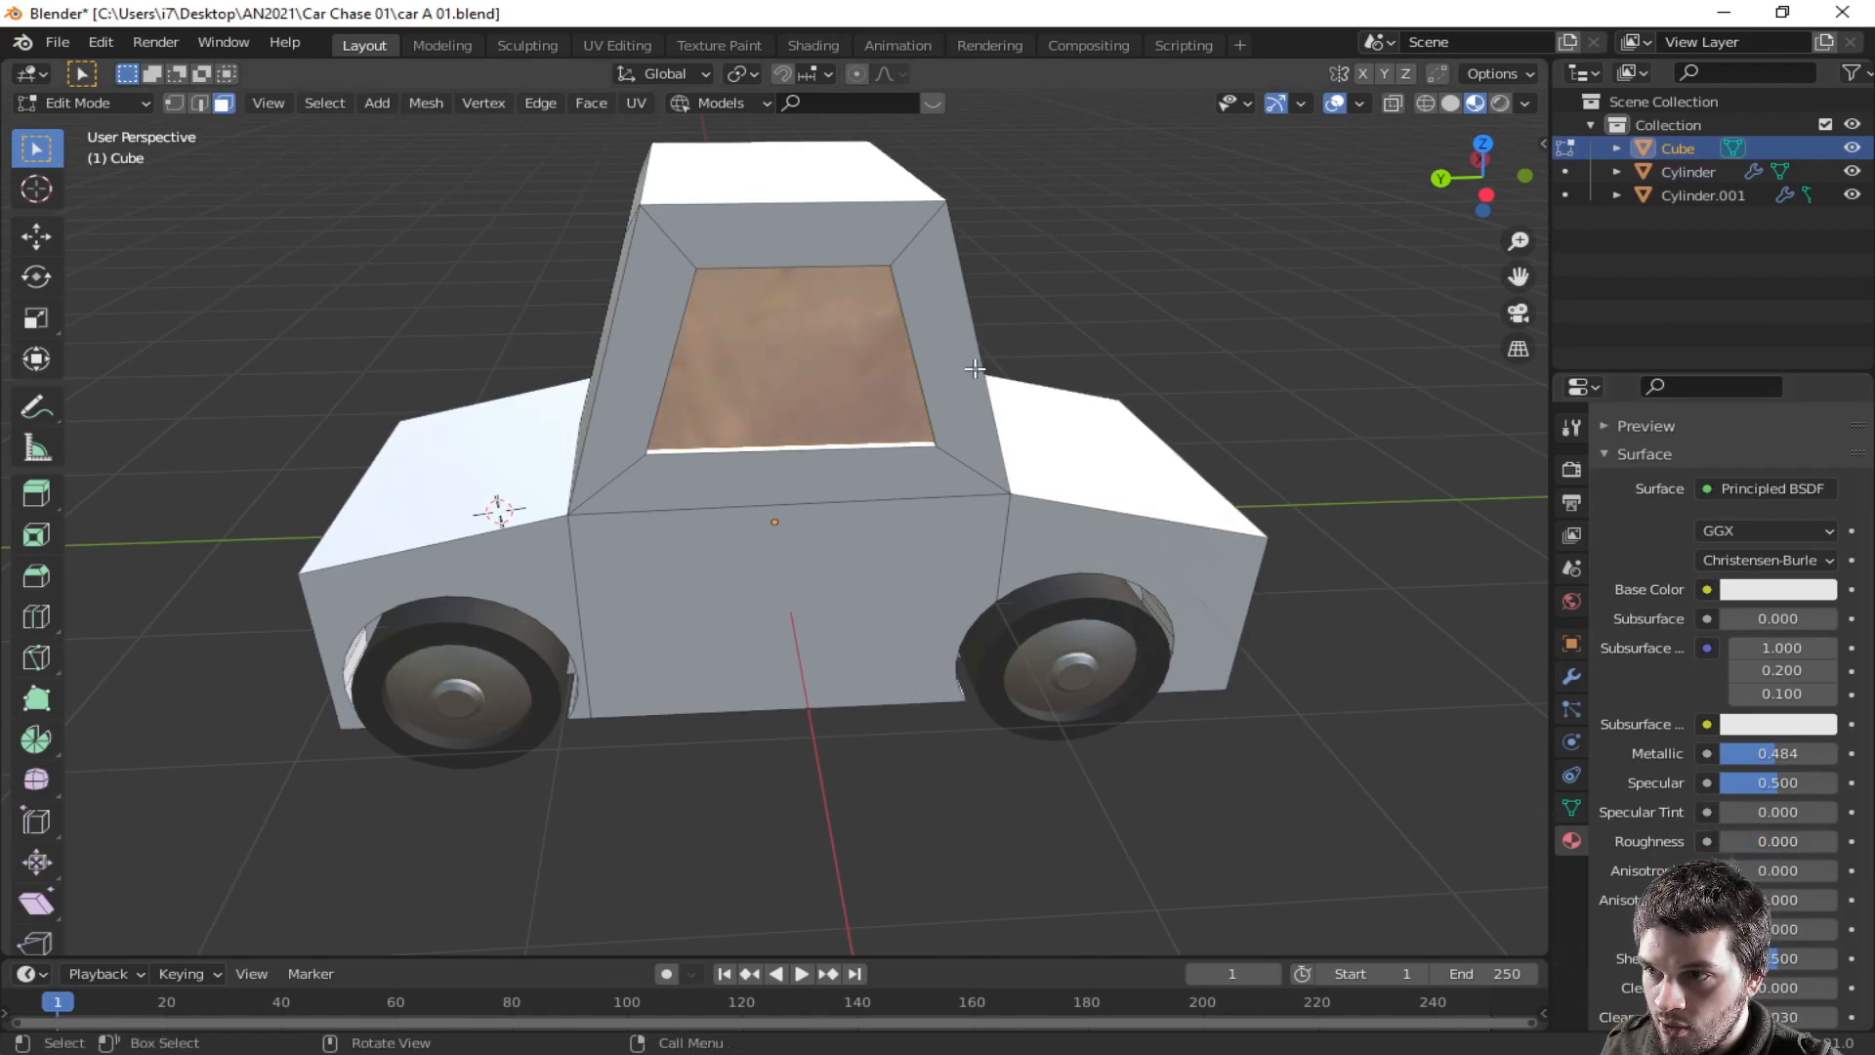
{"action": "scroll", "coordinate": [1697, 728], "scroll_direction": "up", "scroll_amount": 2}
{"action": "left_click", "coordinate": [1753, 681]}
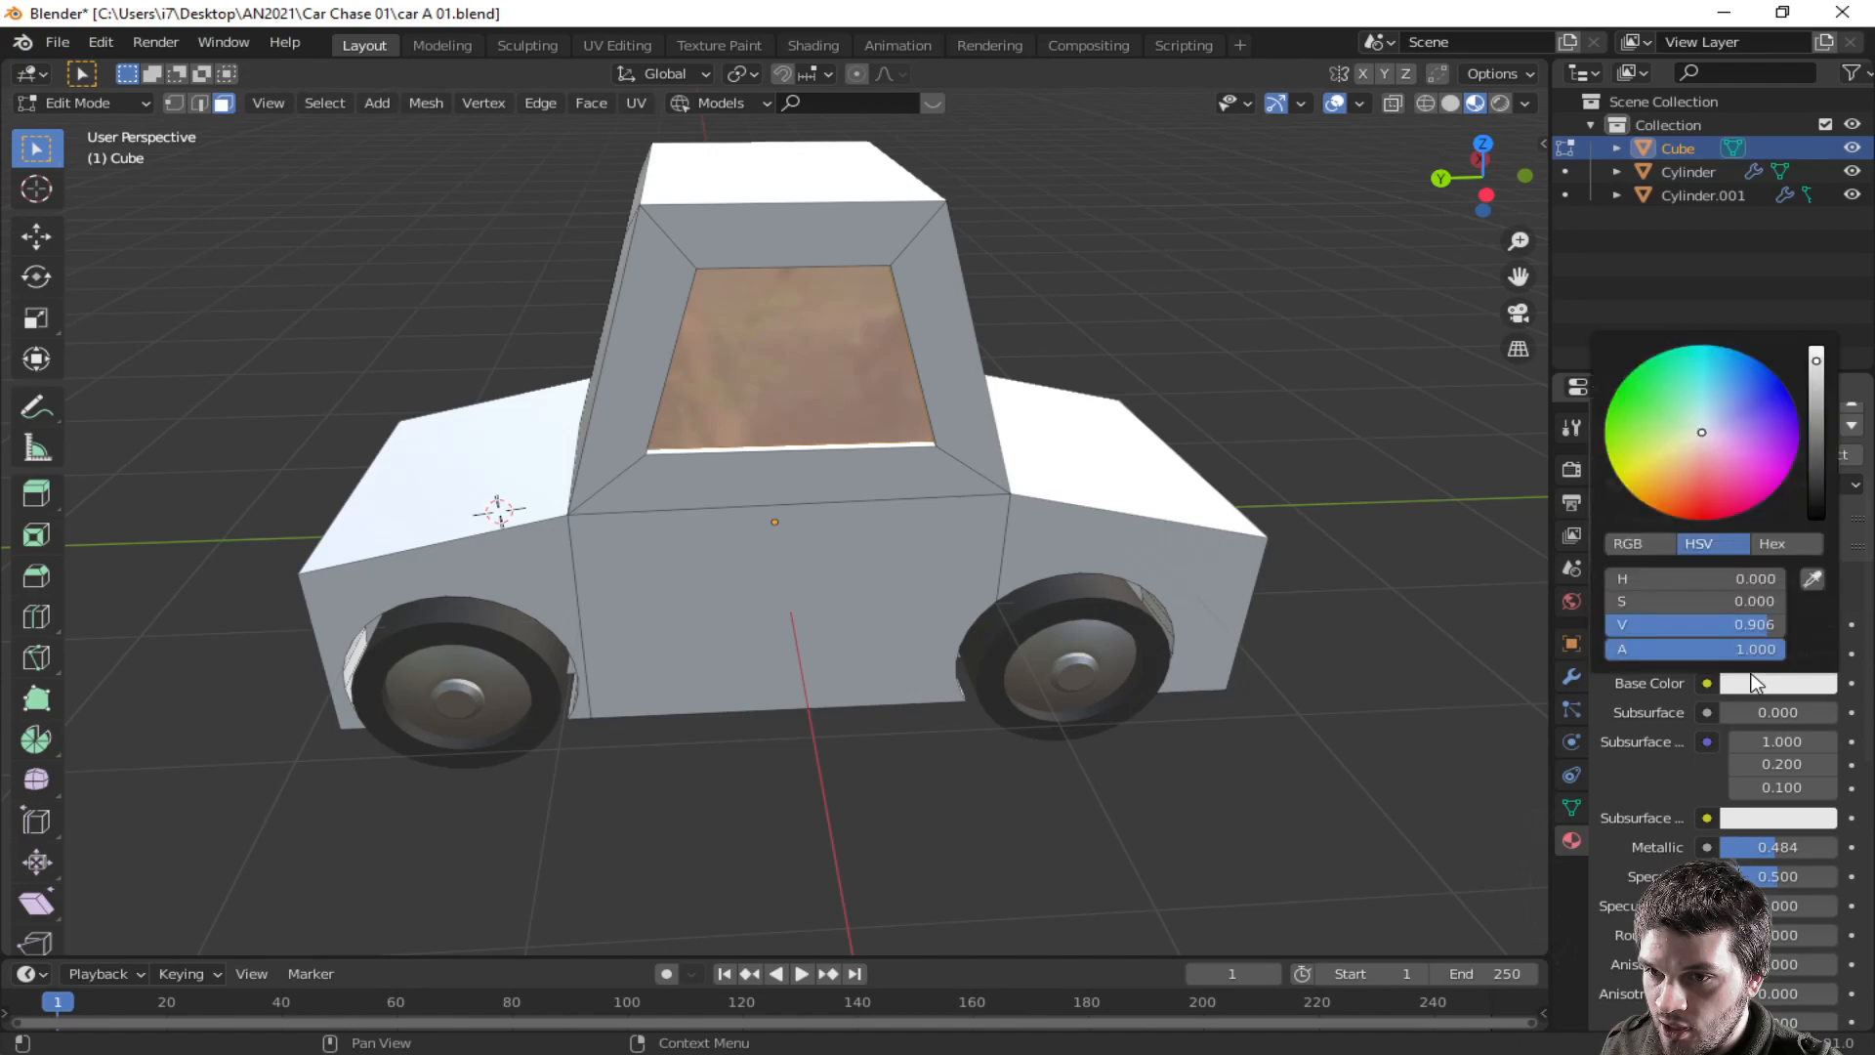
{"action": "left_click_drag", "start_coordinate": [1819, 395], "coordinate": [1817, 491]}
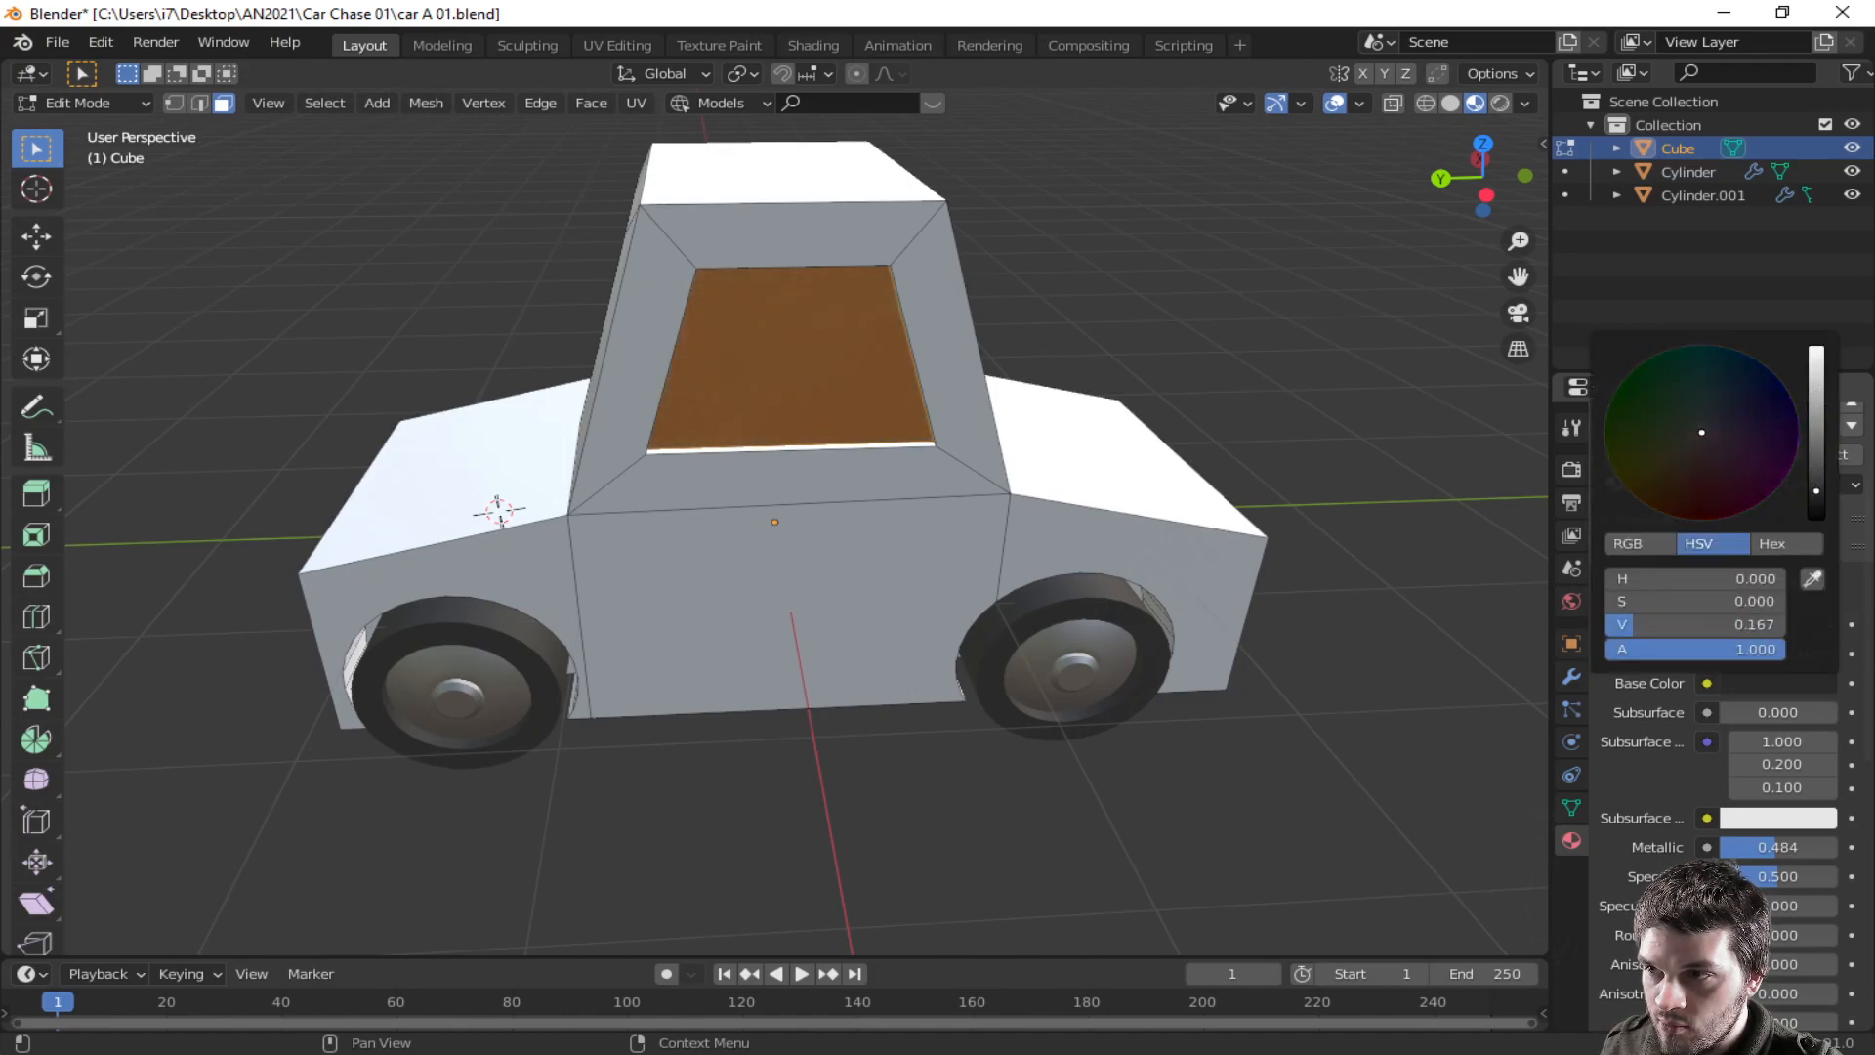
- Return to object mode and change the window material's base color to a dark teal
{"action": "key", "text": "Tab"}
{"action": "middle_click_drag", "start_coordinate": [1309, 435], "coordinate": [774, 410]}
{"action": "middle_click_drag", "start_coordinate": [1434, 527], "coordinate": [1462, 622]}
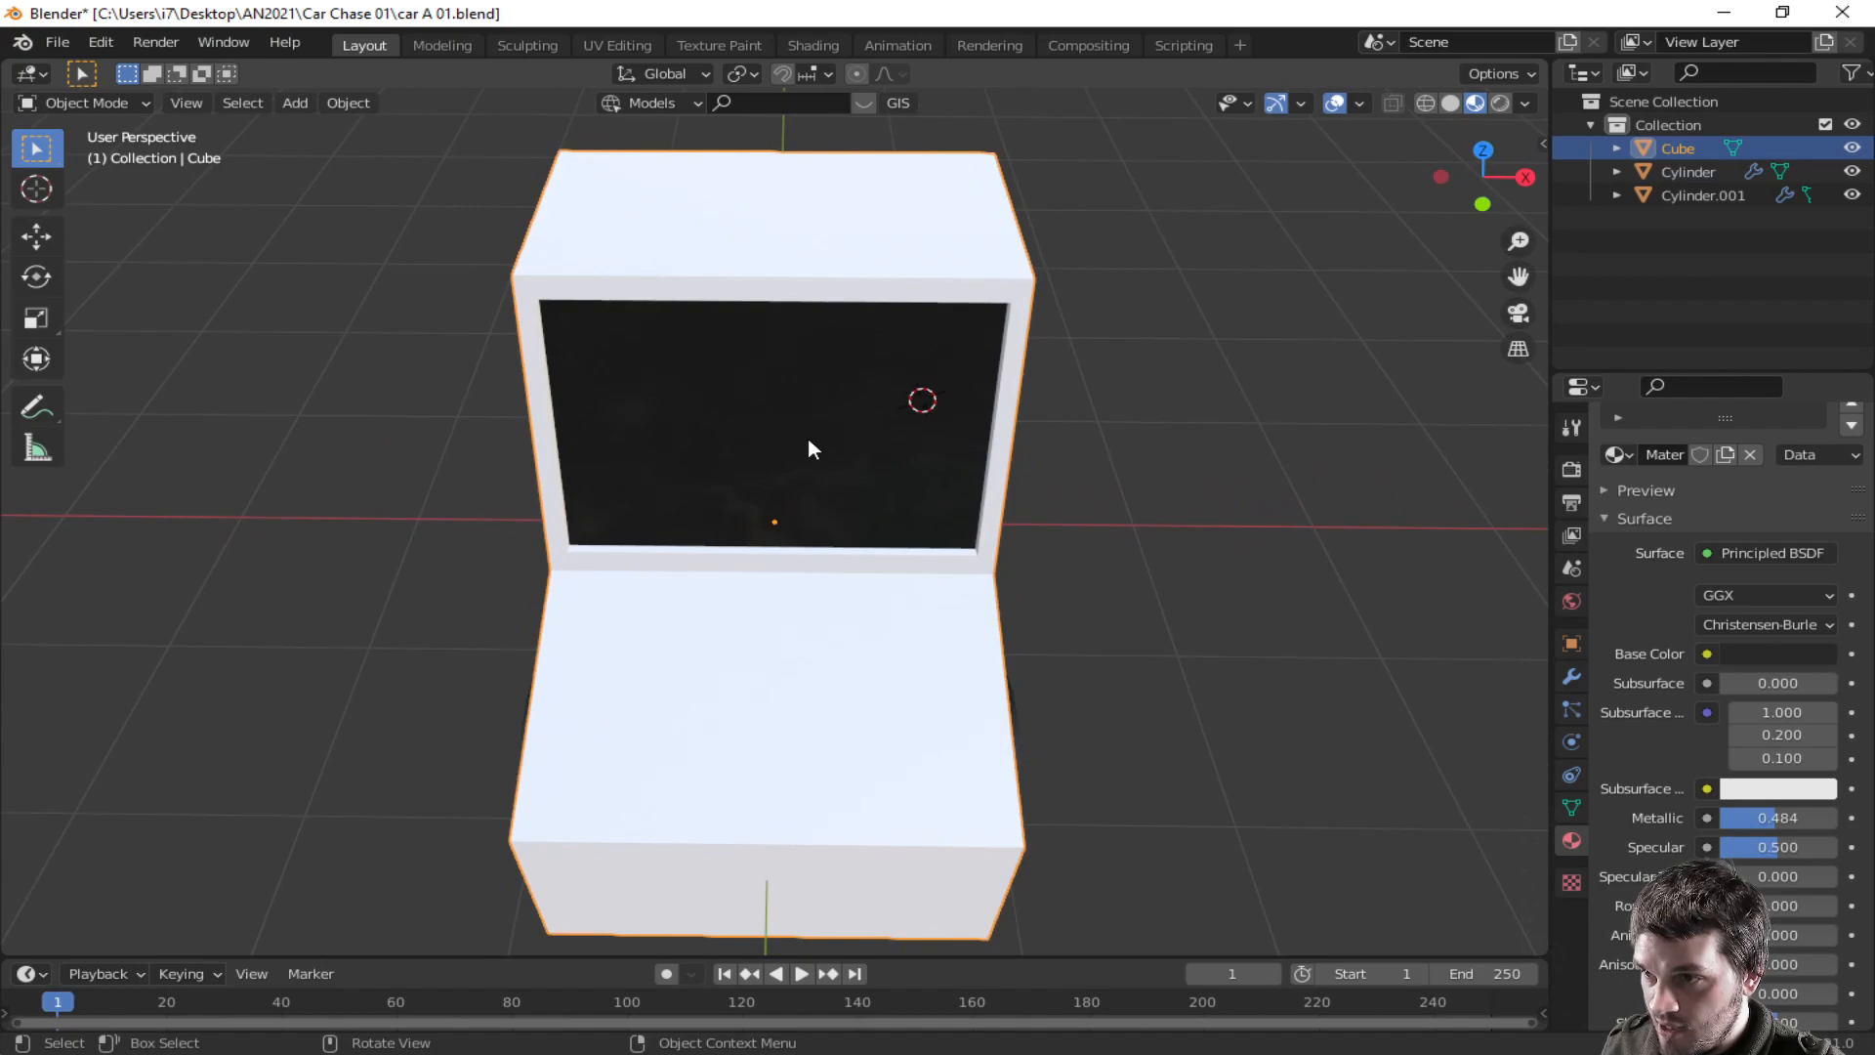
{"action": "scroll", "coordinate": [1747, 747], "scroll_direction": "up", "scroll_amount": 3}
{"action": "left_click", "coordinate": [1764, 750]}
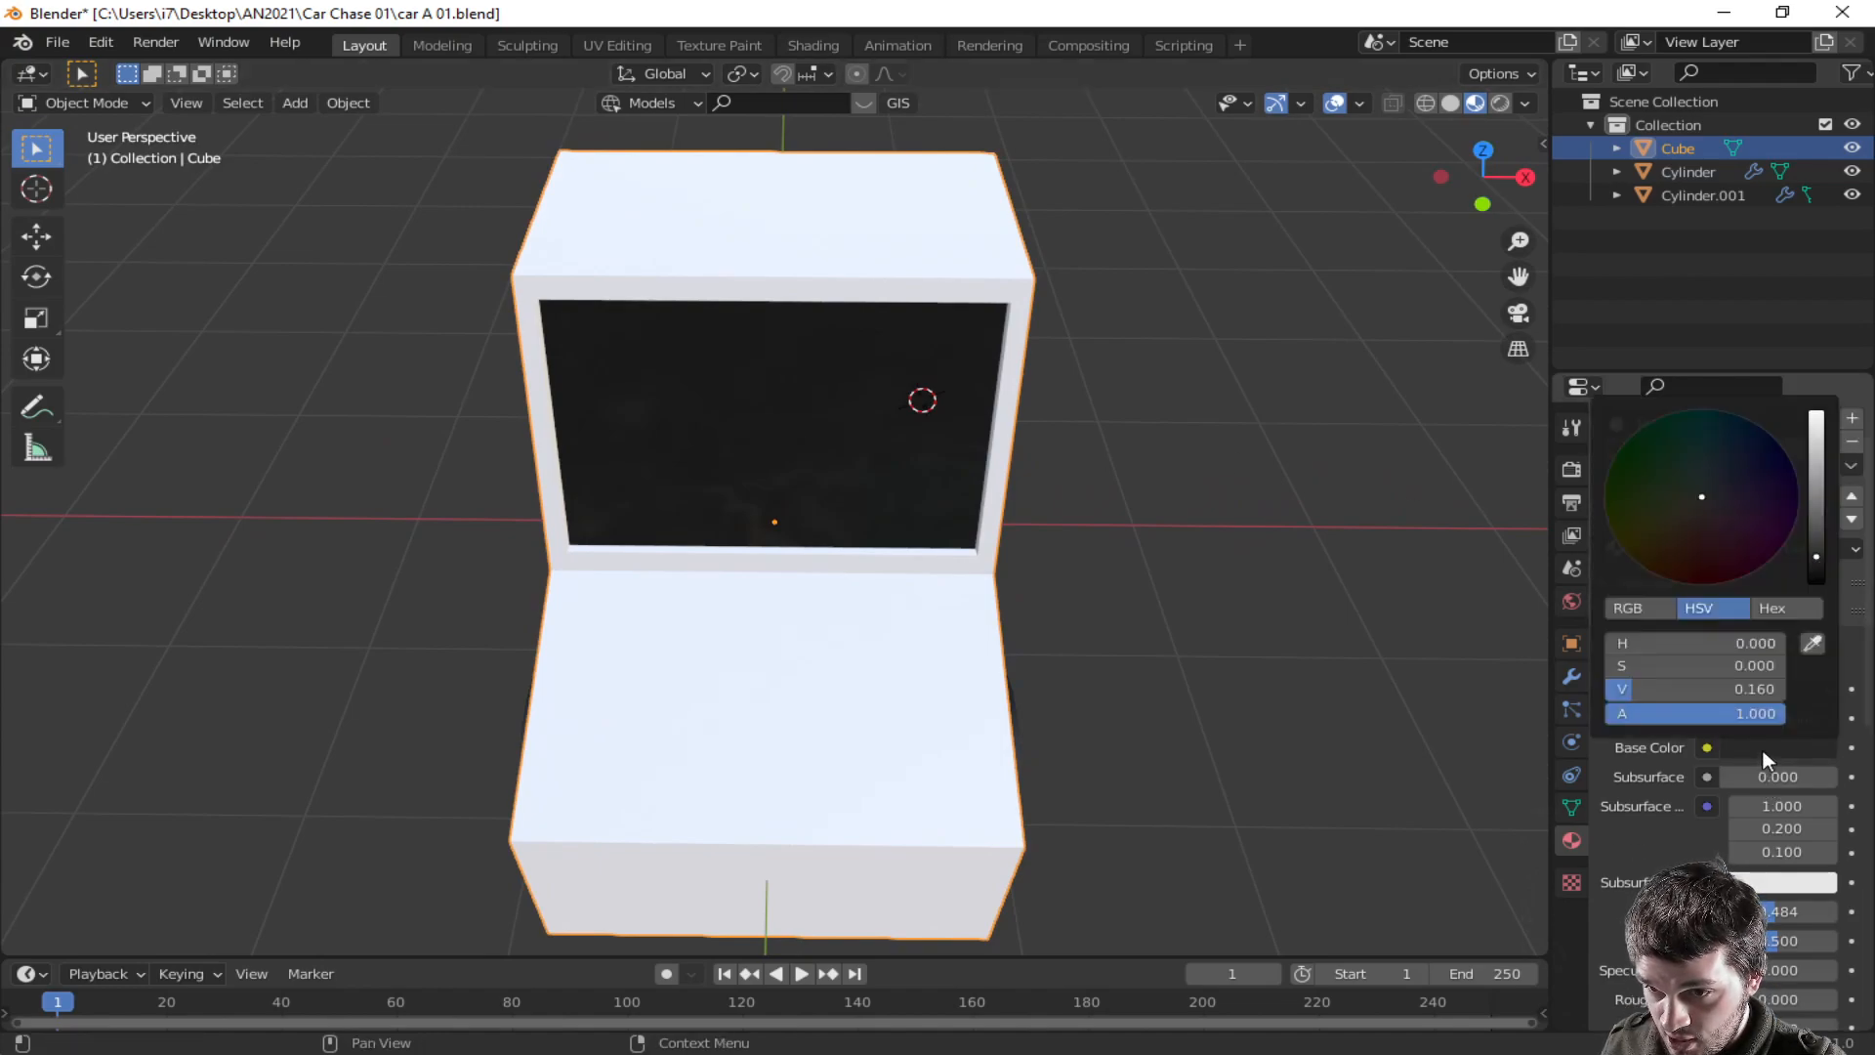
{"action": "left_click_drag", "start_coordinate": [1756, 514], "coordinate": [1719, 470]}
{"action": "left_click_drag", "start_coordinate": [1810, 545], "coordinate": [1816, 504]}
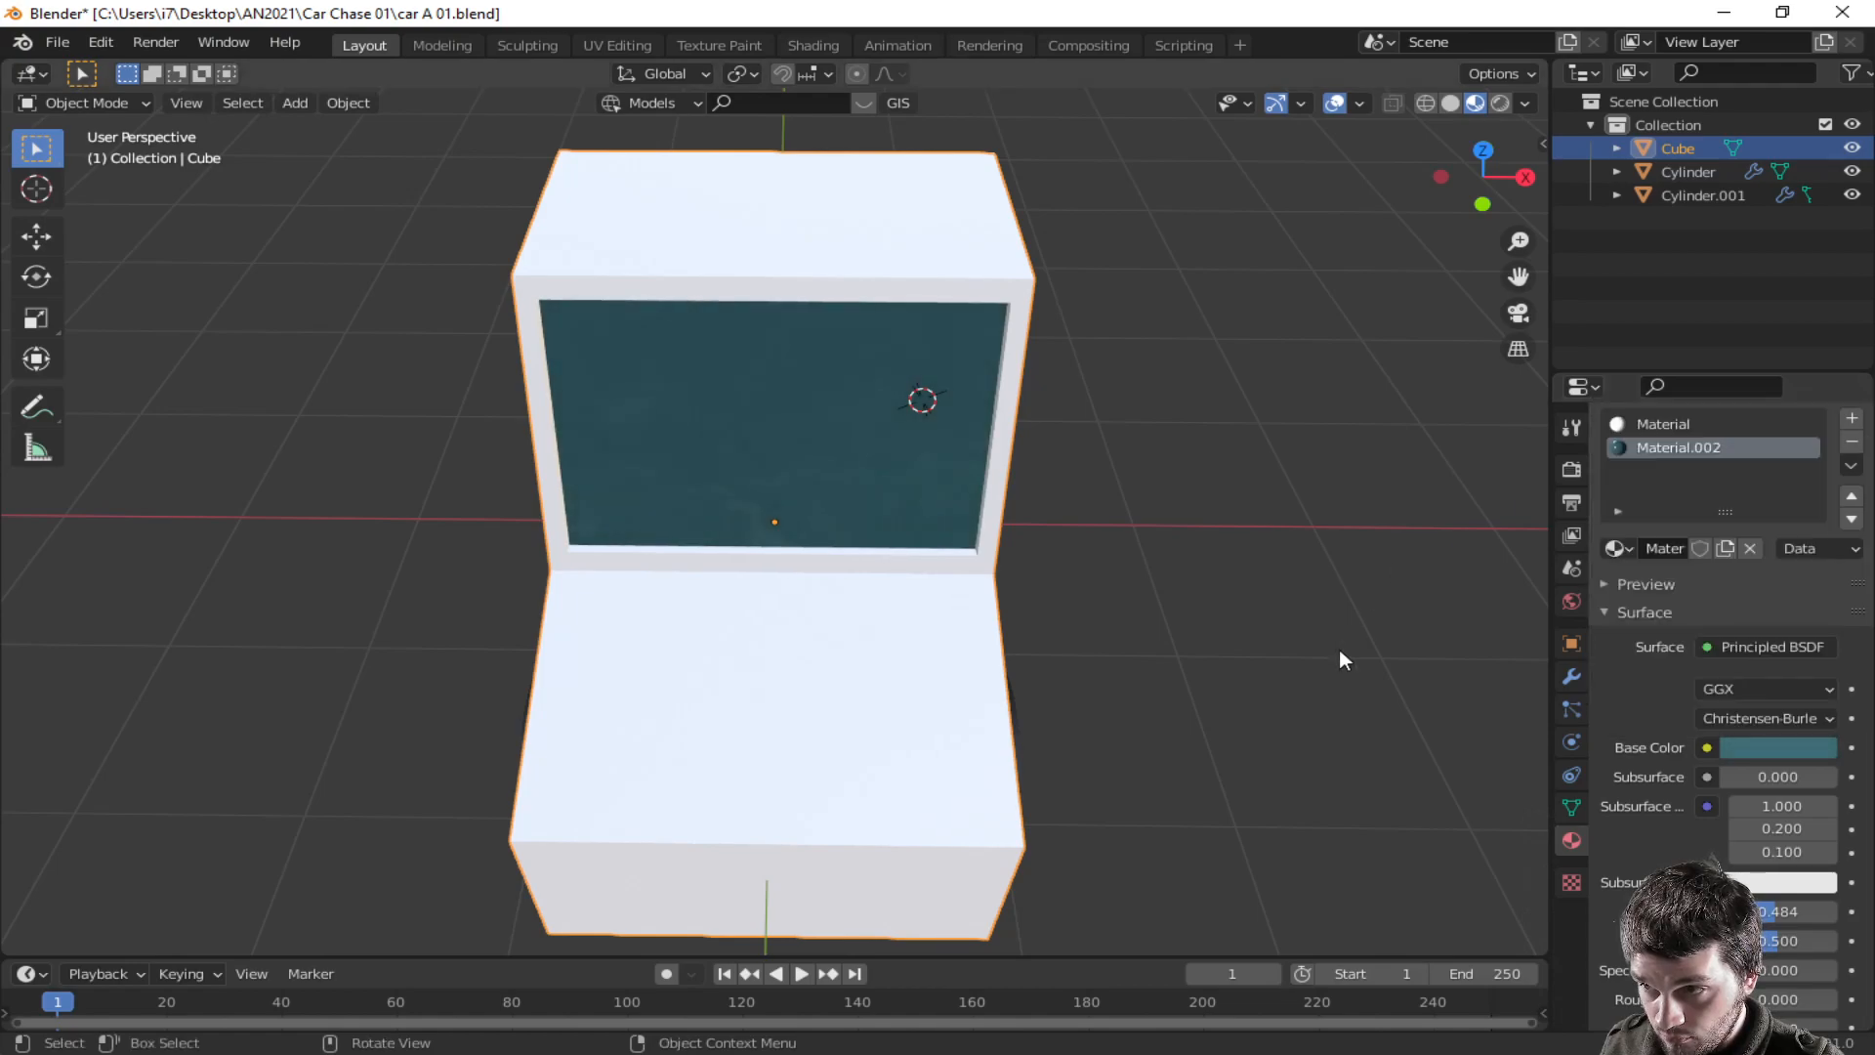
- Enter edit mode, select the hood's top face and inset it
{"action": "middle_click_drag", "start_coordinate": [1339, 648], "coordinate": [1293, 519]}
{"action": "middle_click_drag", "start_coordinate": [1118, 508], "coordinate": [817, 649]}
{"action": "key", "text": "Tab"}
{"action": "left_click", "coordinate": [795, 603]}
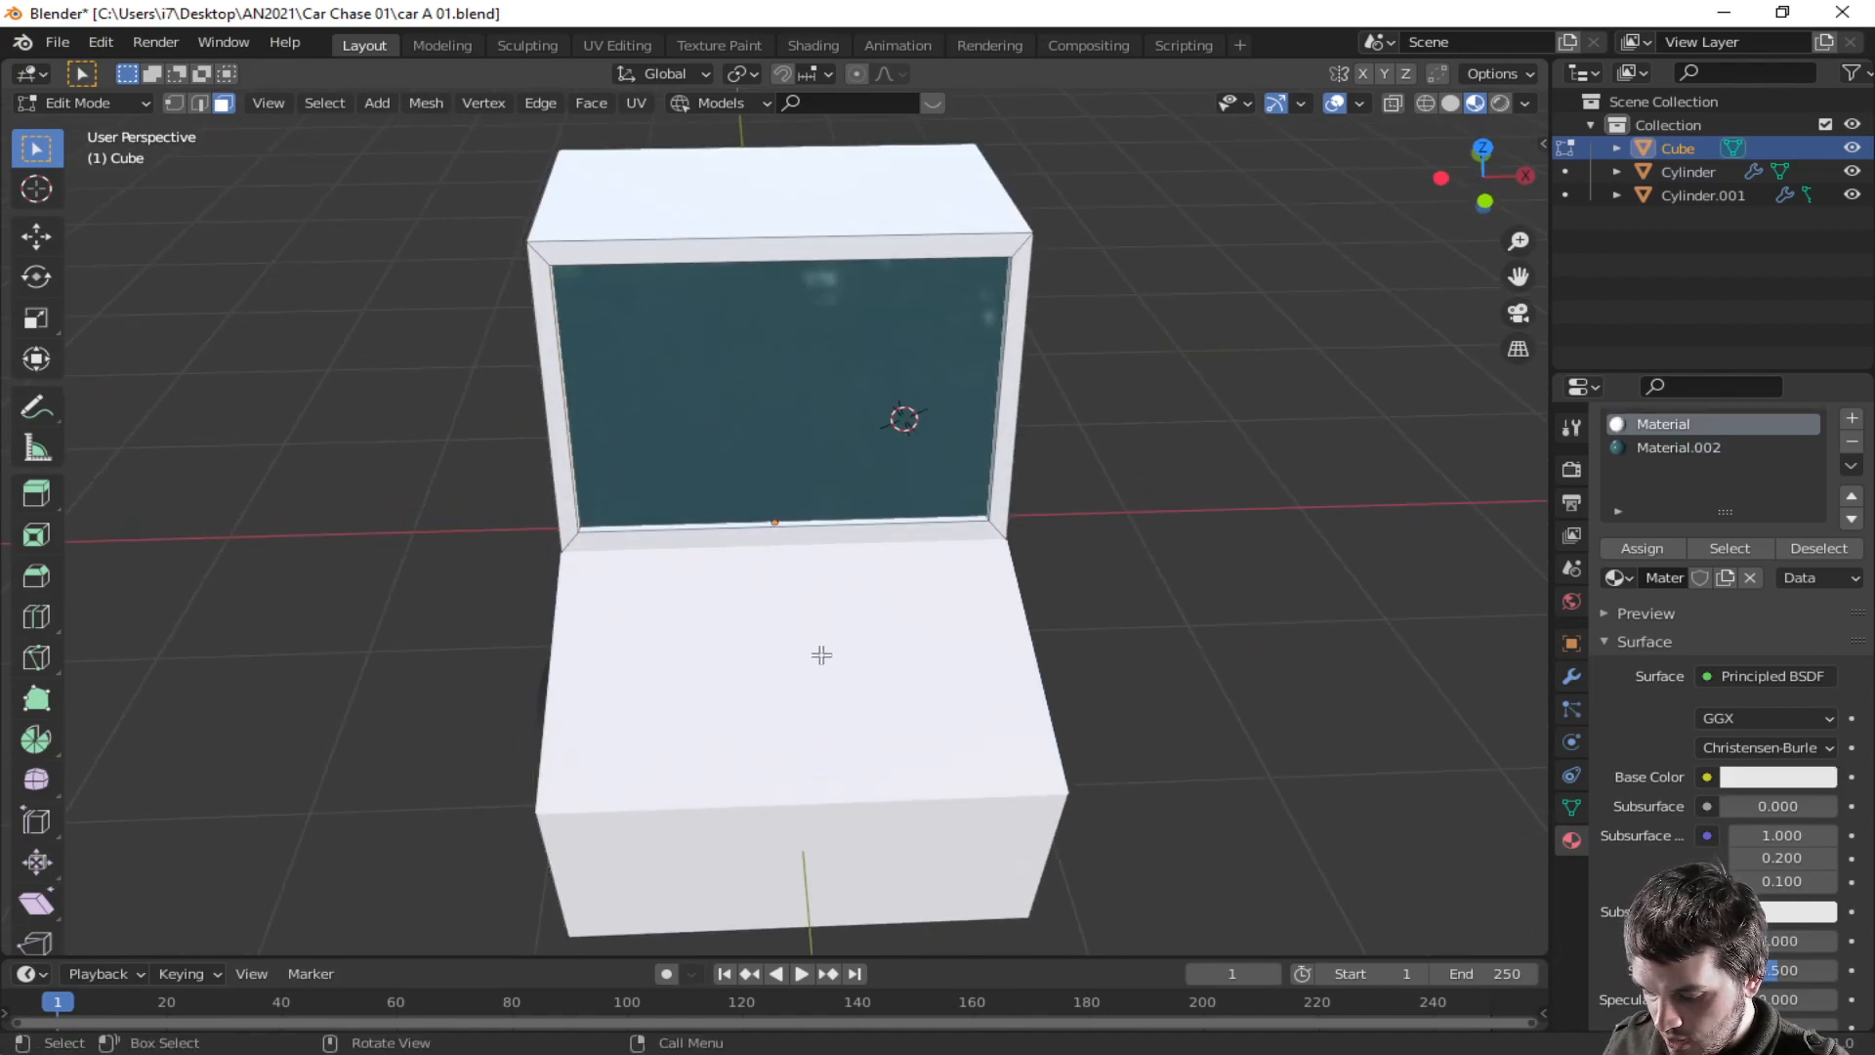
{"action": "key", "text": "i"}
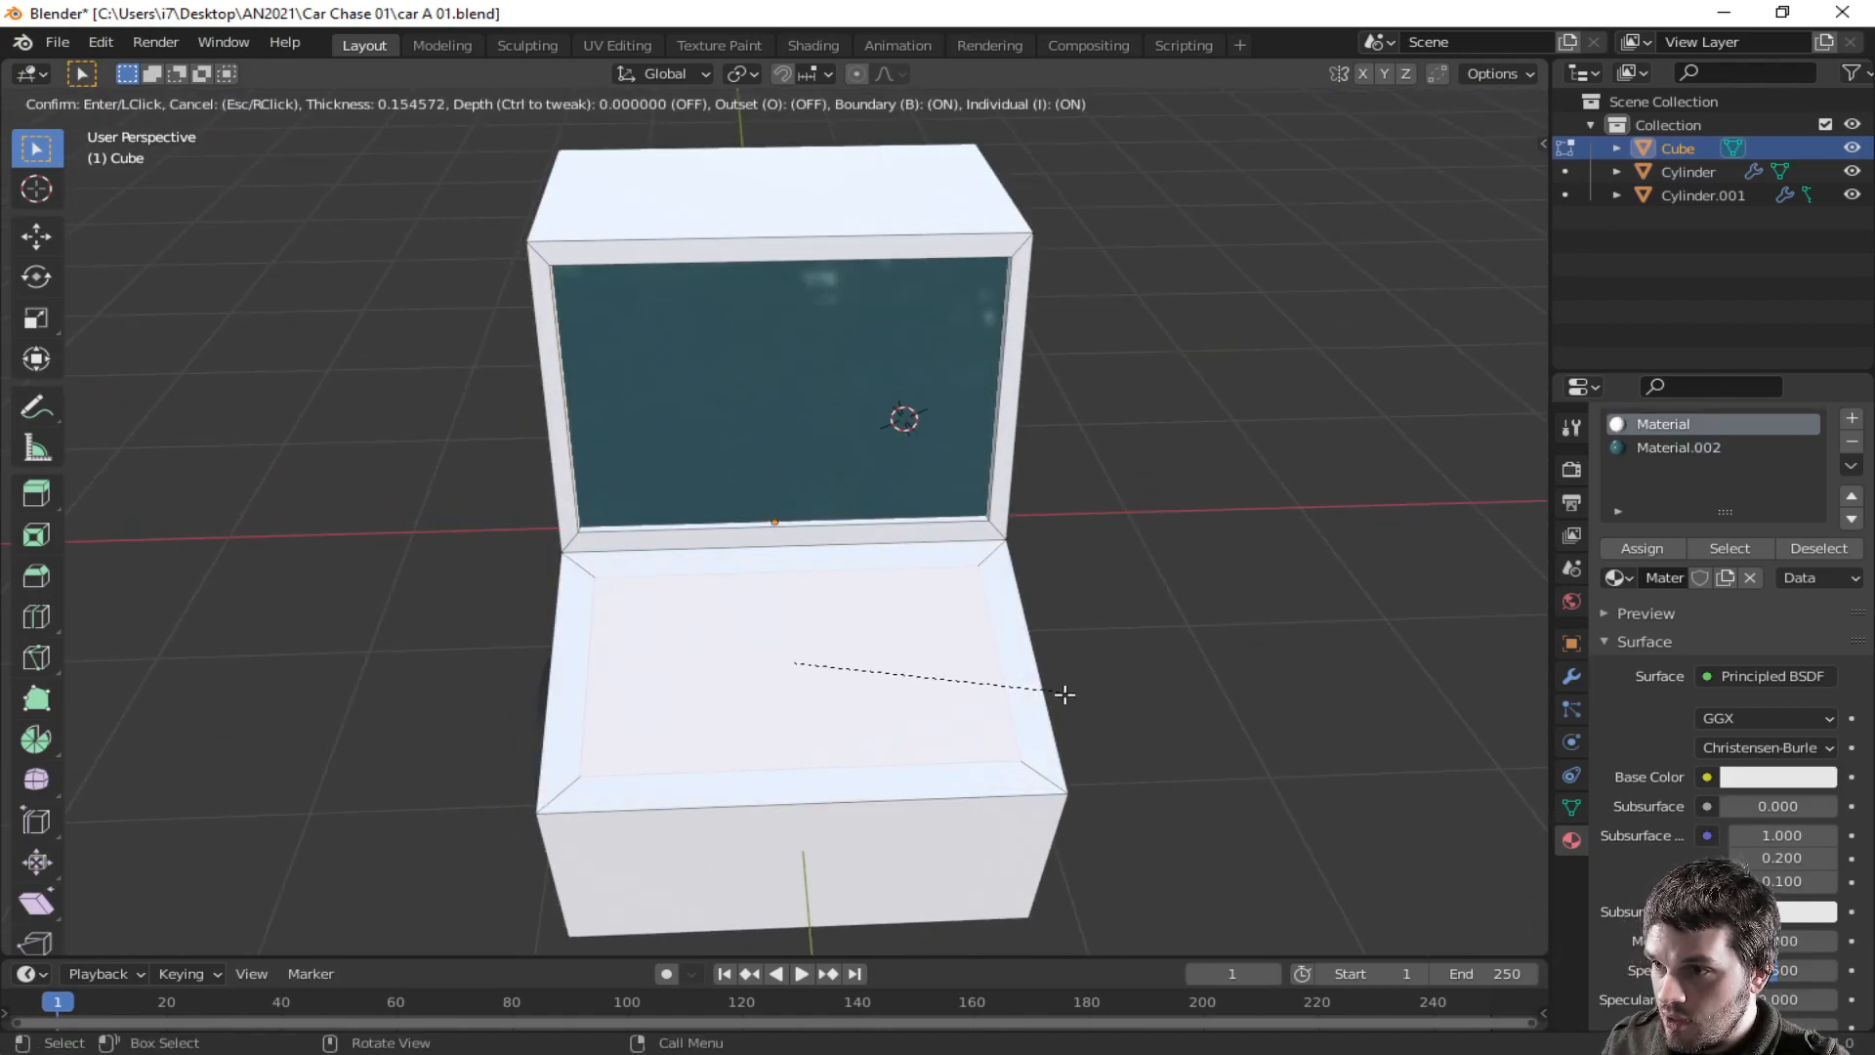
{"action": "left_click", "coordinate": [1037, 695]}
{"action": "middle_click_drag", "start_coordinate": [1037, 695], "coordinate": [783, 614]}
{"action": "key", "text": "g"}
{"action": "key", "text": "z"}
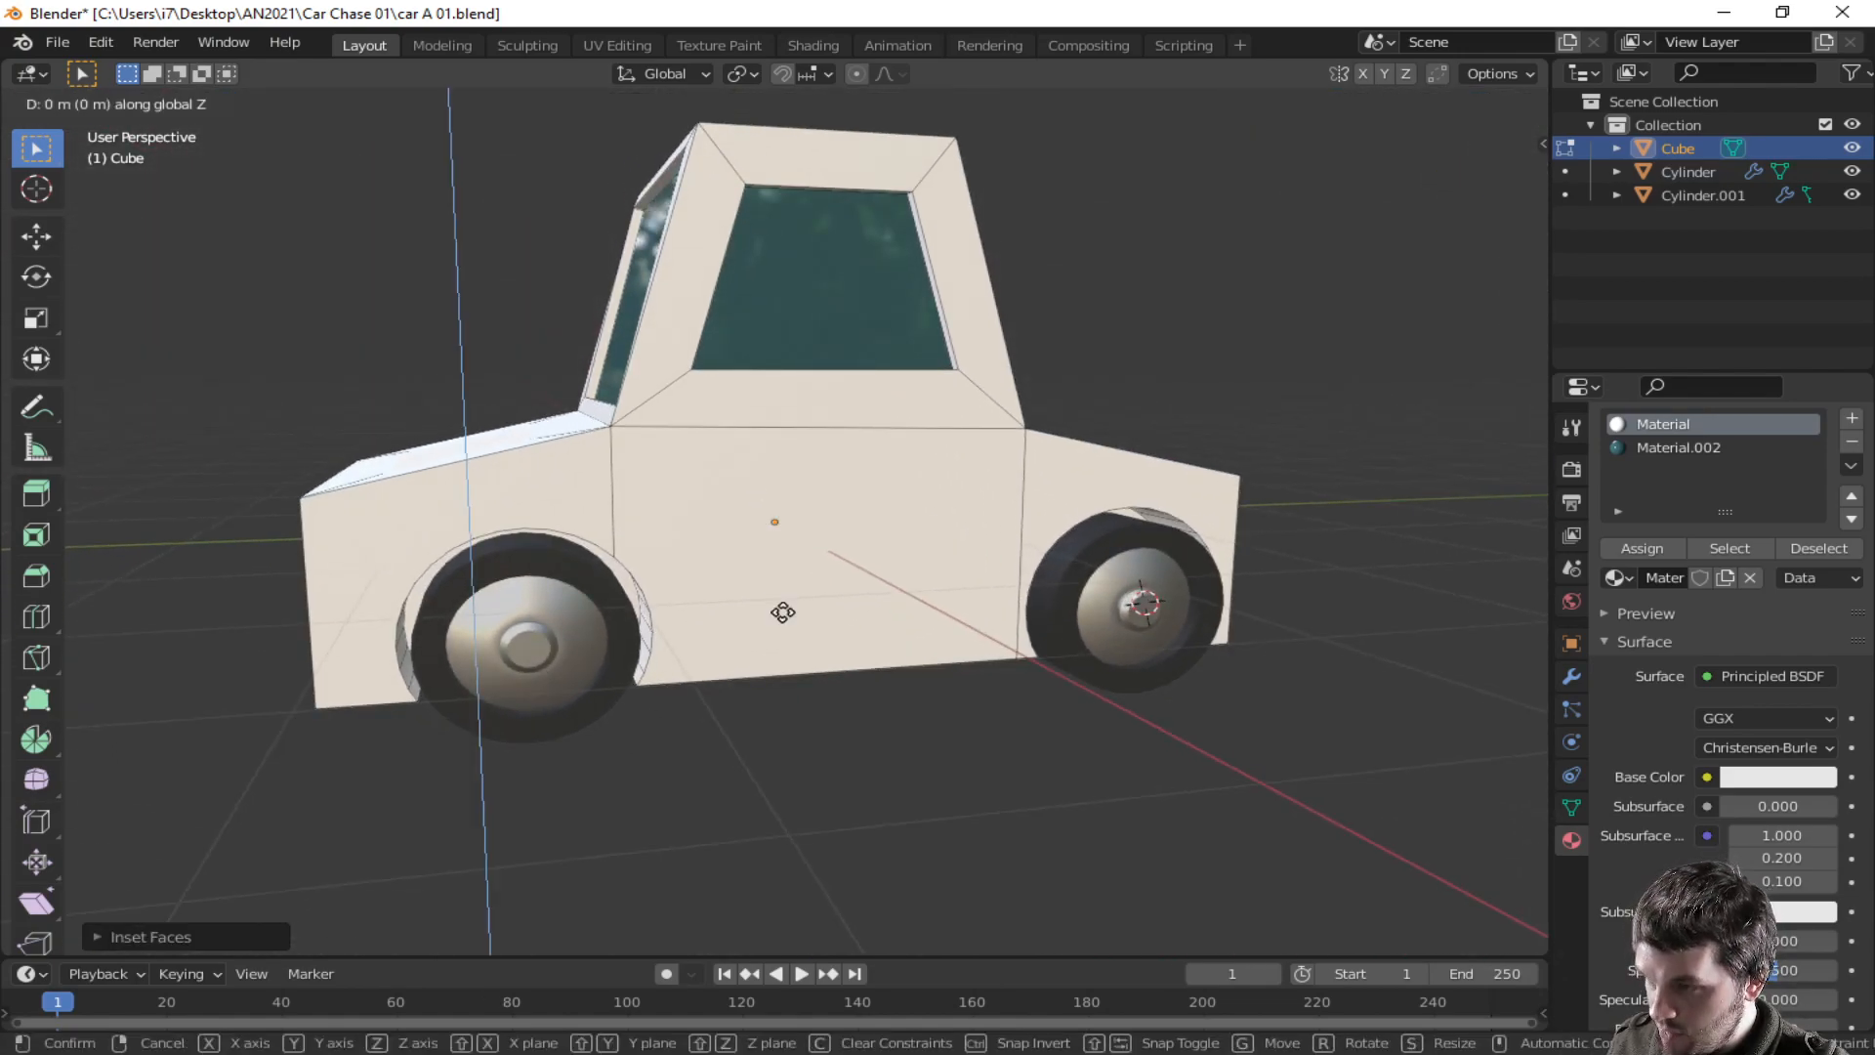
{"action": "right_click", "coordinate": [779, 595]}
- Raise the inset hood face about 0.08 m along its normal to form a bulge
{"action": "middle_click_drag", "start_coordinate": [753, 576], "coordinate": [950, 614]}
{"action": "key", "text": "g"}
{"action": "key", "text": "z"}
{"action": "key", "text": "z"}
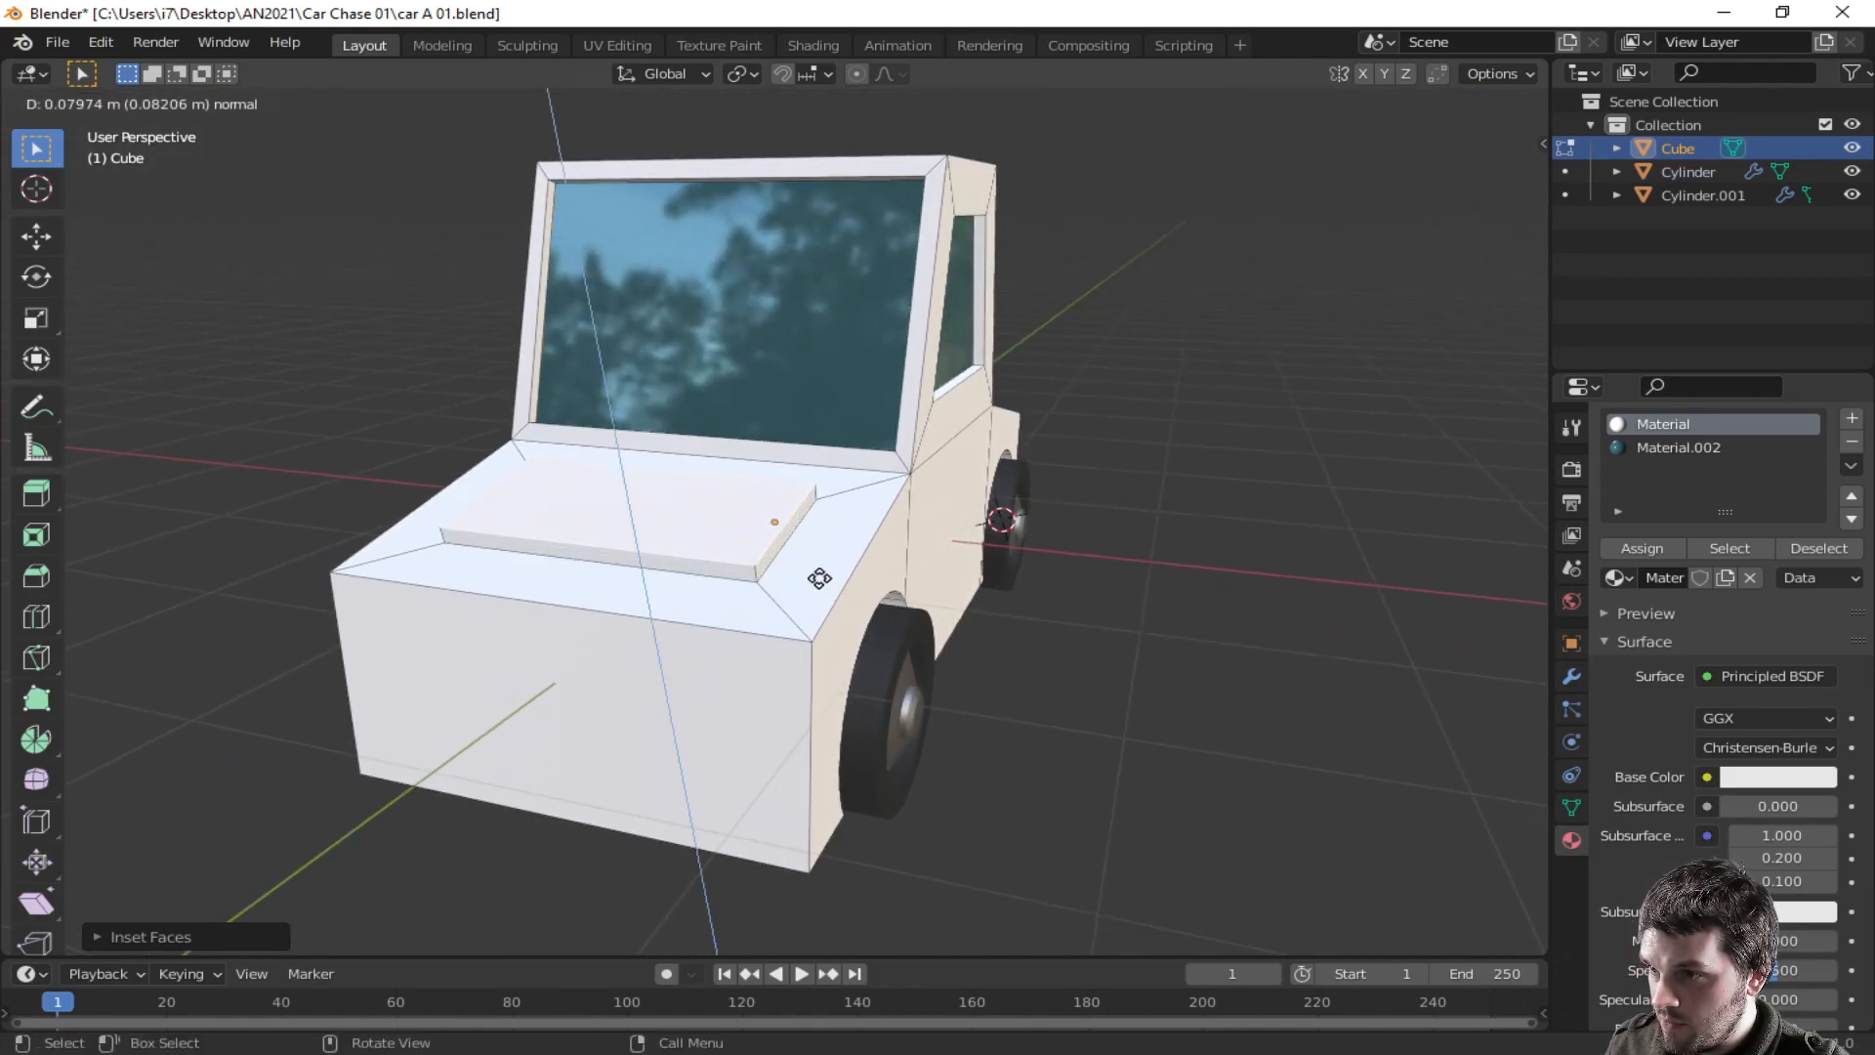
{"action": "left_click", "coordinate": [819, 573]}
{"action": "middle_click_drag", "start_coordinate": [1028, 593], "coordinate": [821, 592]}
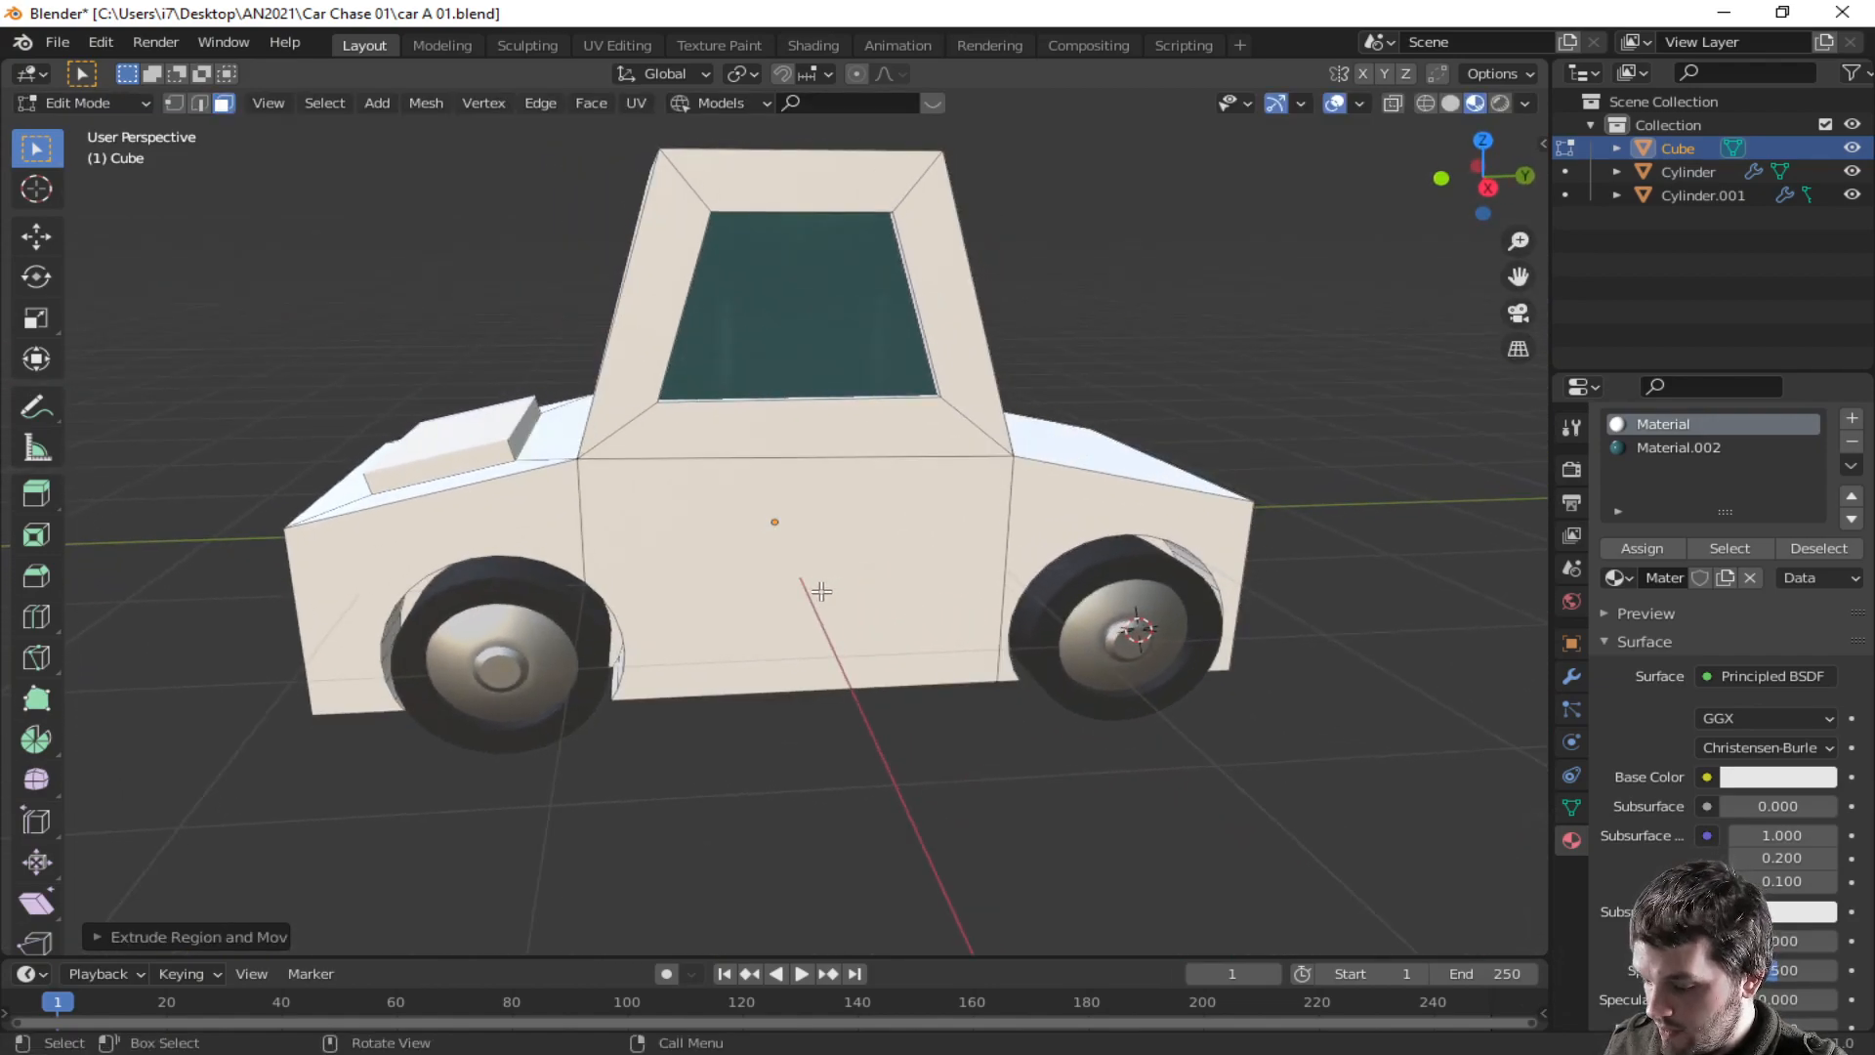
{"action": "key", "text": "grave"}
{"action": "left_click", "coordinate": [254, 449]}
{"action": "key", "text": "Tab"}
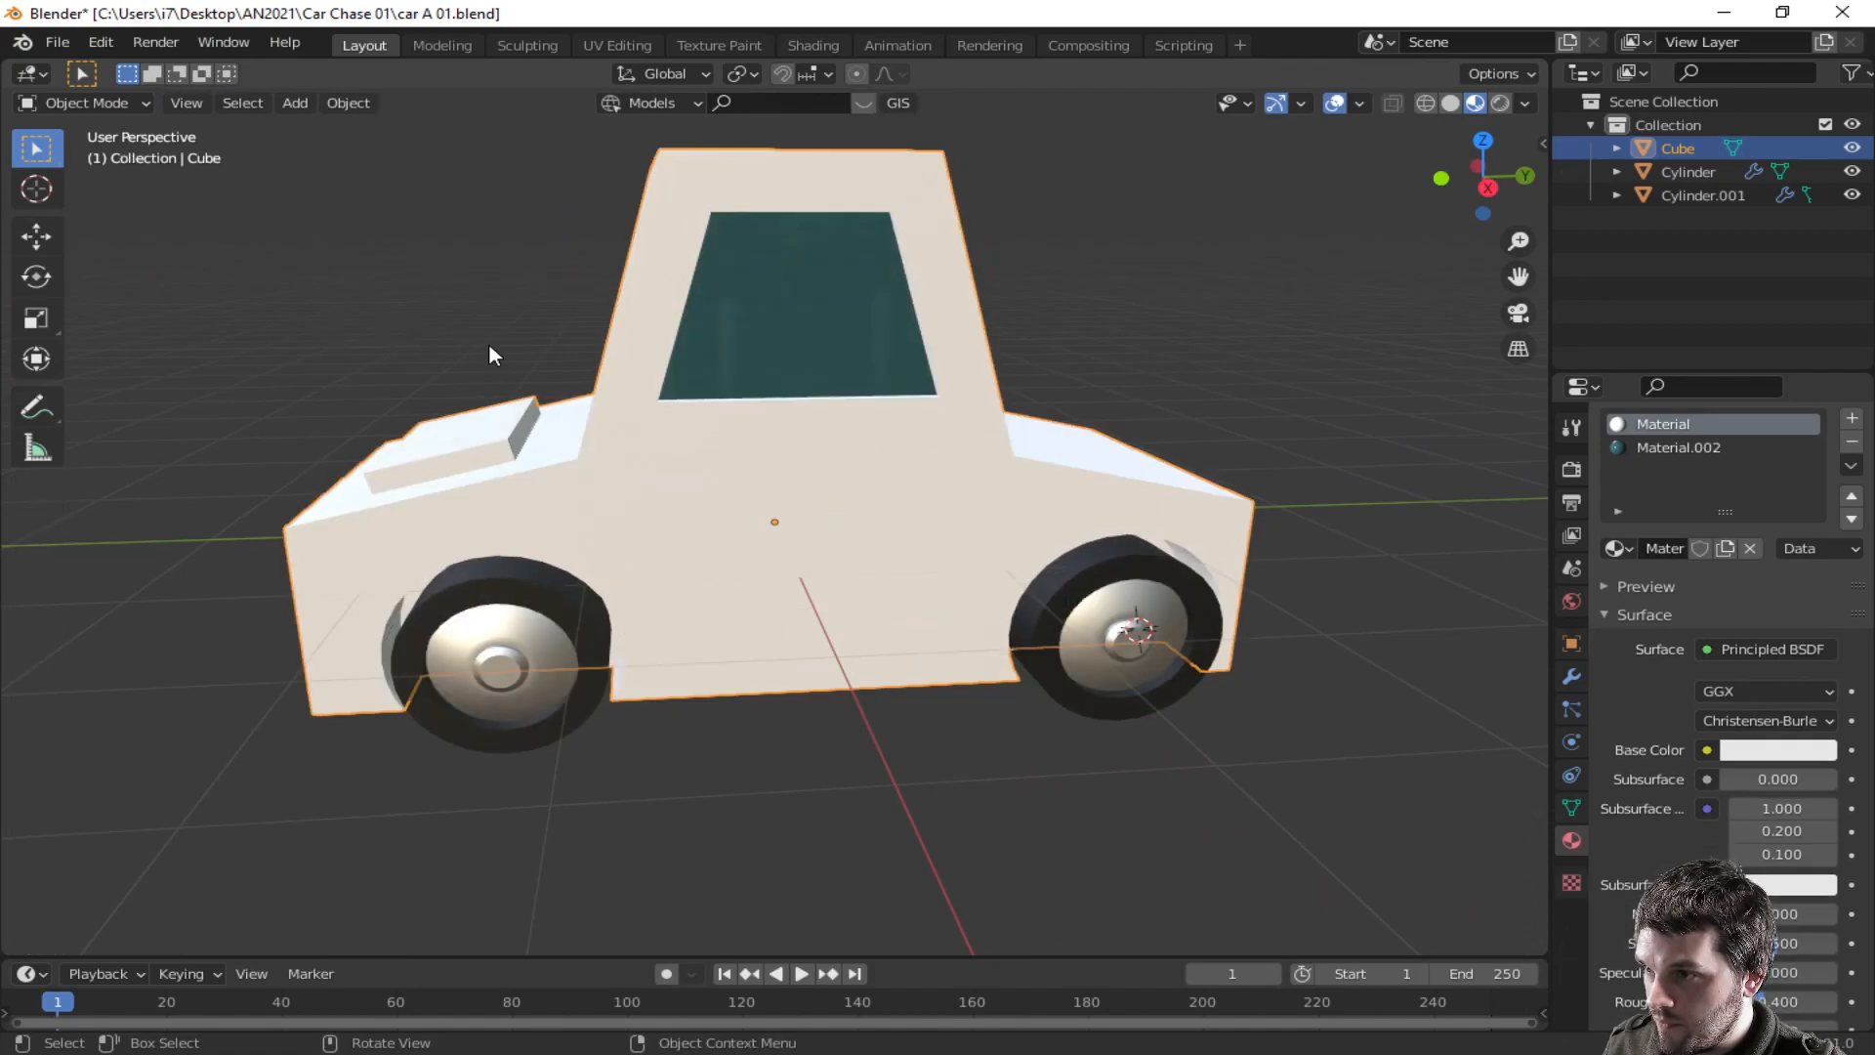
{"action": "middle_click_drag", "start_coordinate": [628, 436], "coordinate": [805, 129]}
{"action": "key", "text": "Tab"}
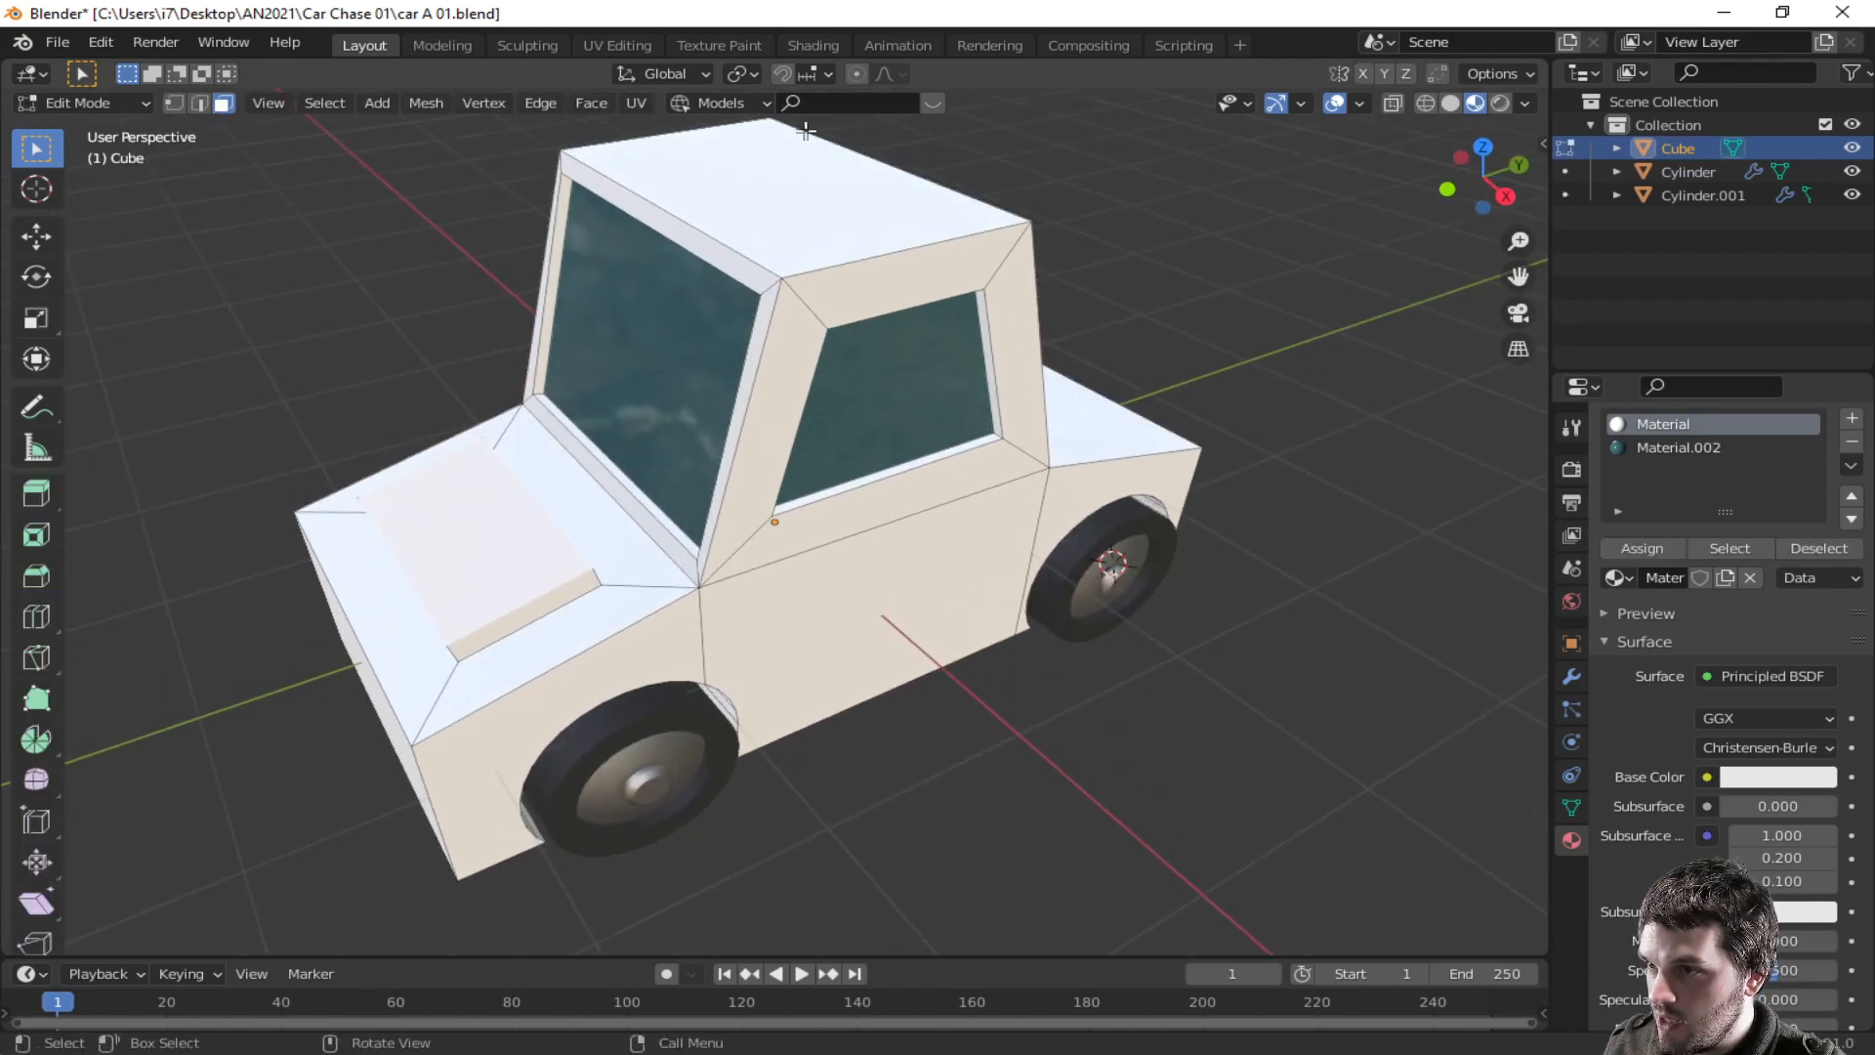
{"action": "key", "text": "g"}
{"action": "key", "text": "z"}
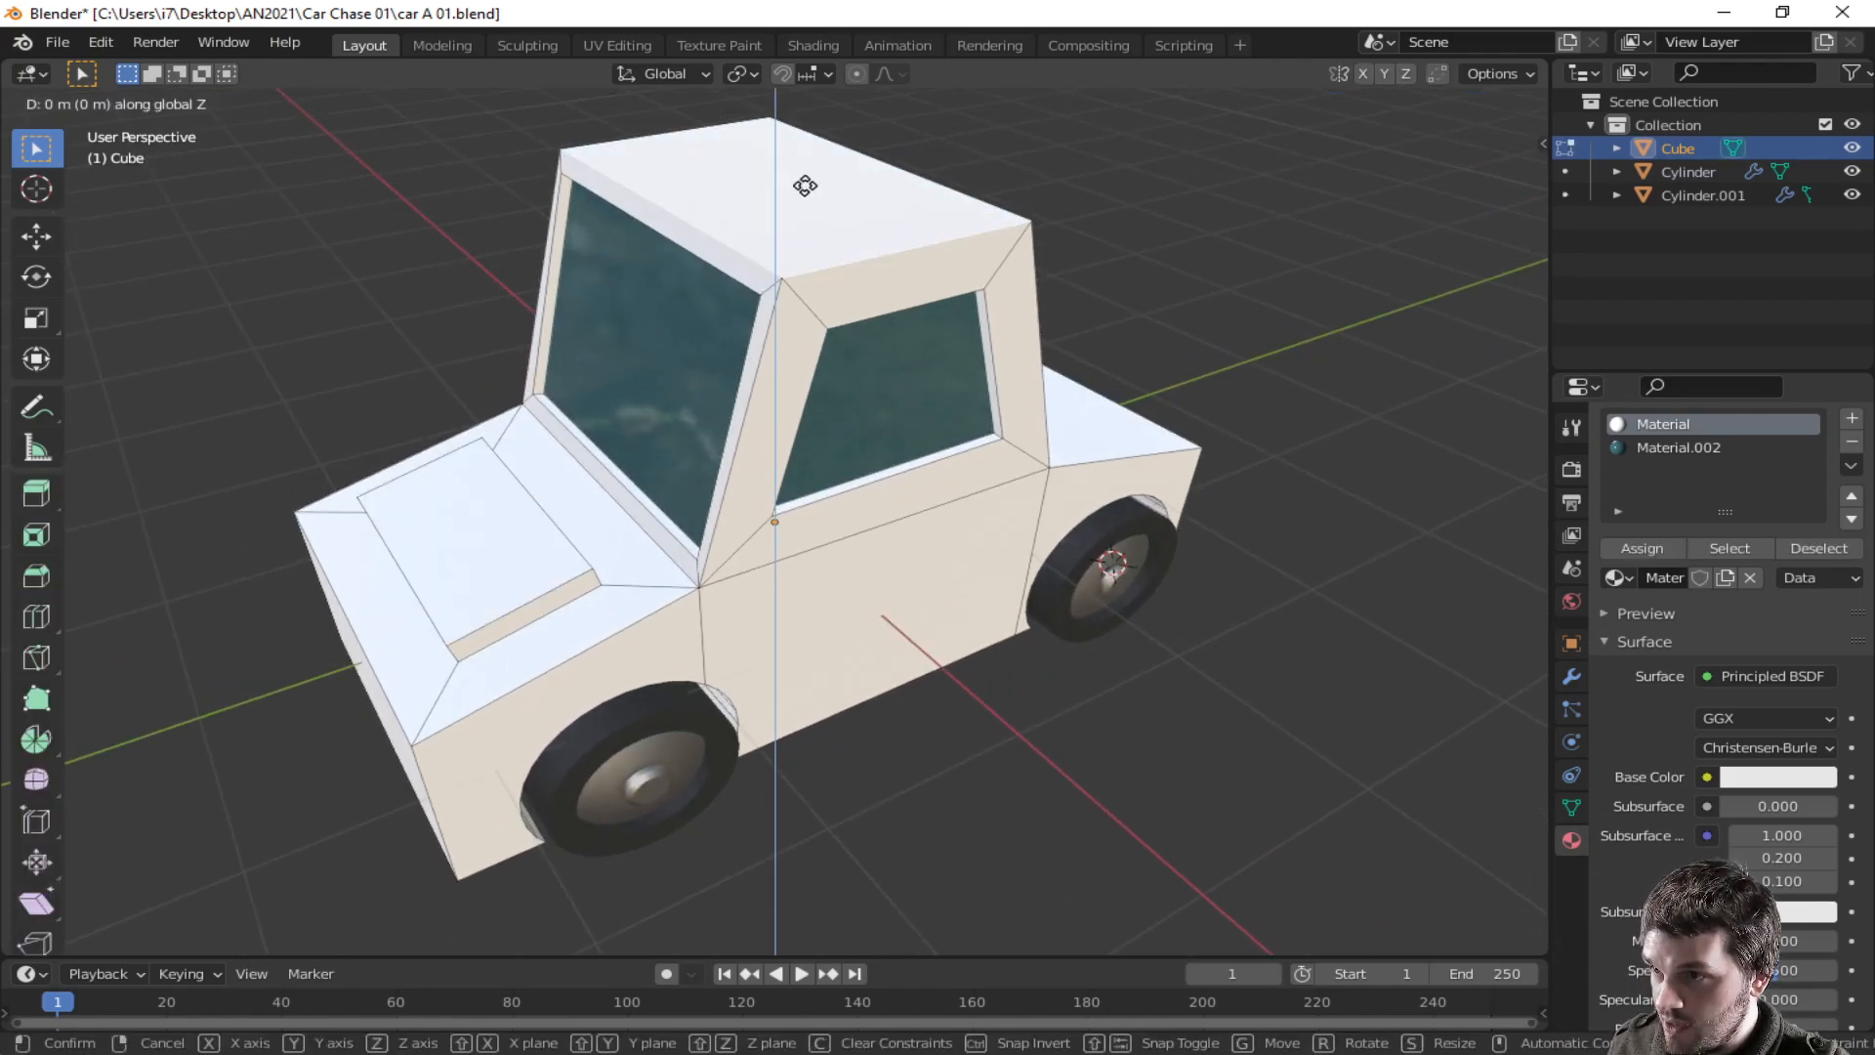
{"action": "right_click", "coordinate": [806, 200]}
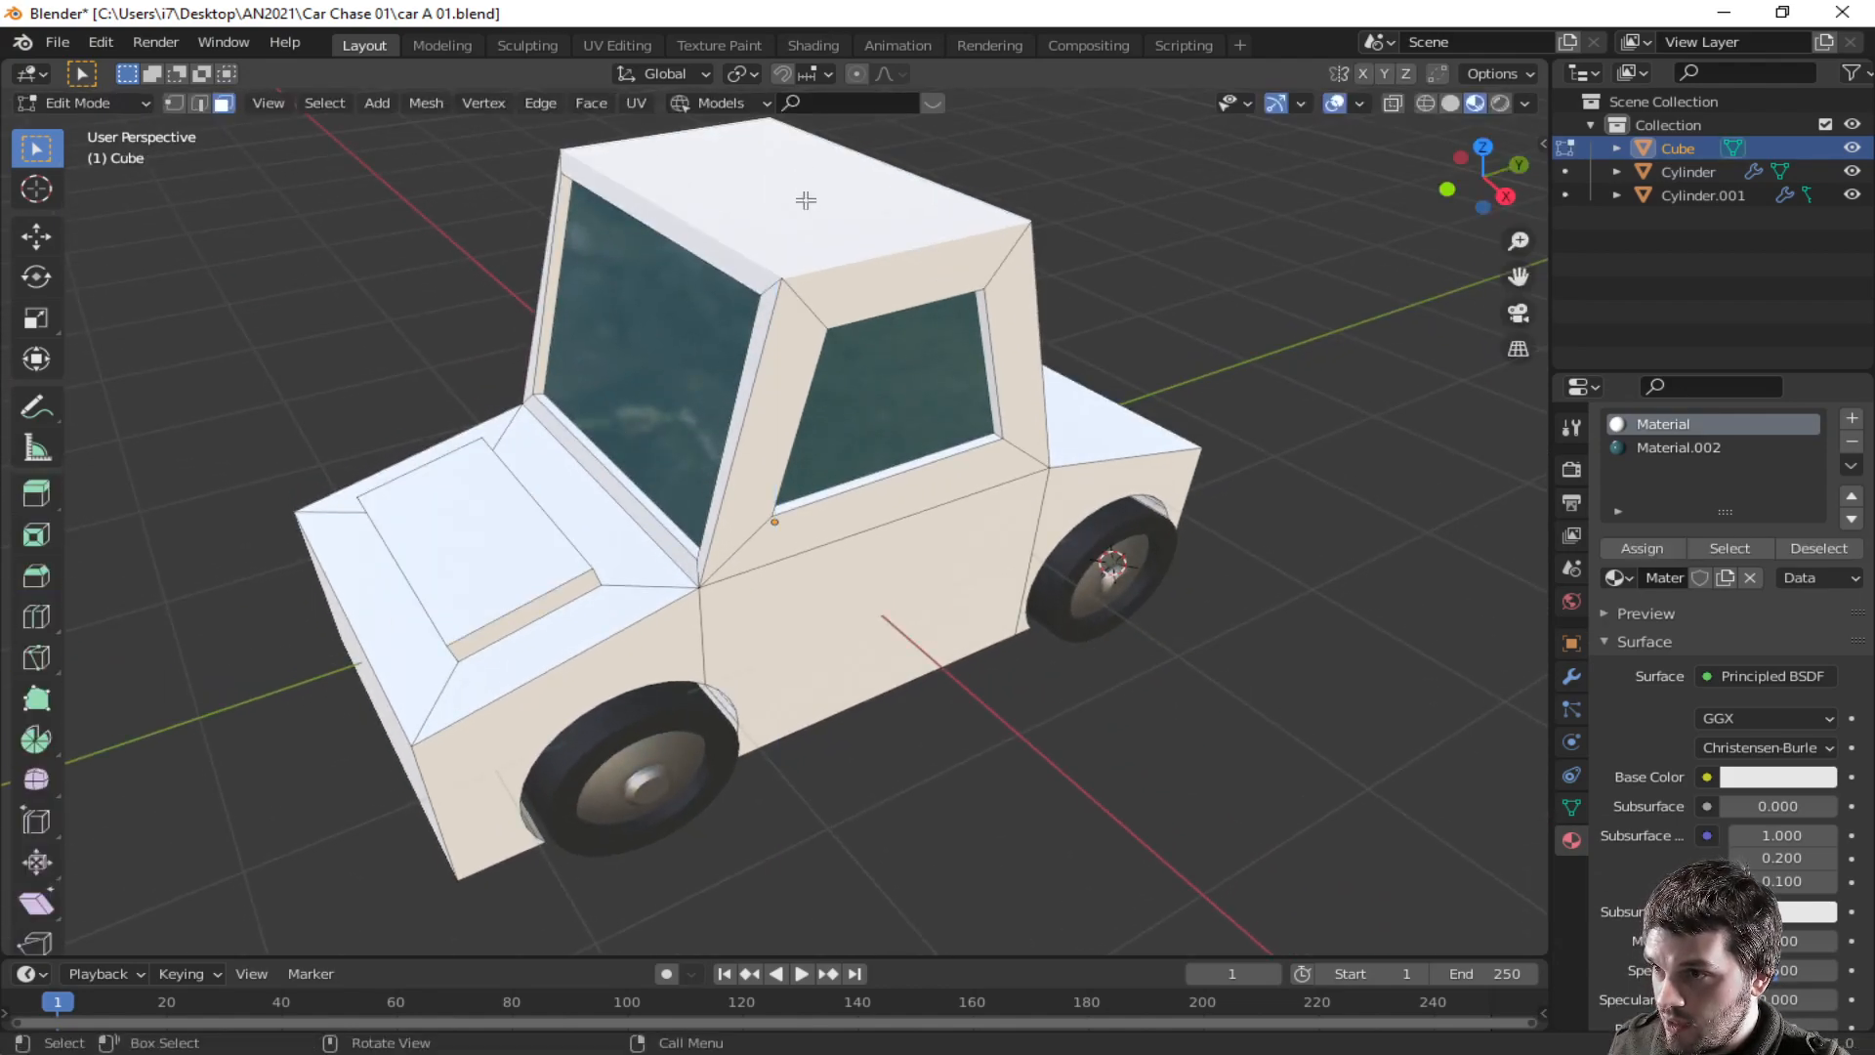
- Turn on x-ray and box-select the cabin's upper vertices from the front view
{"action": "left_click", "coordinate": [1392, 98]}
{"action": "key", "text": "KP_1"}
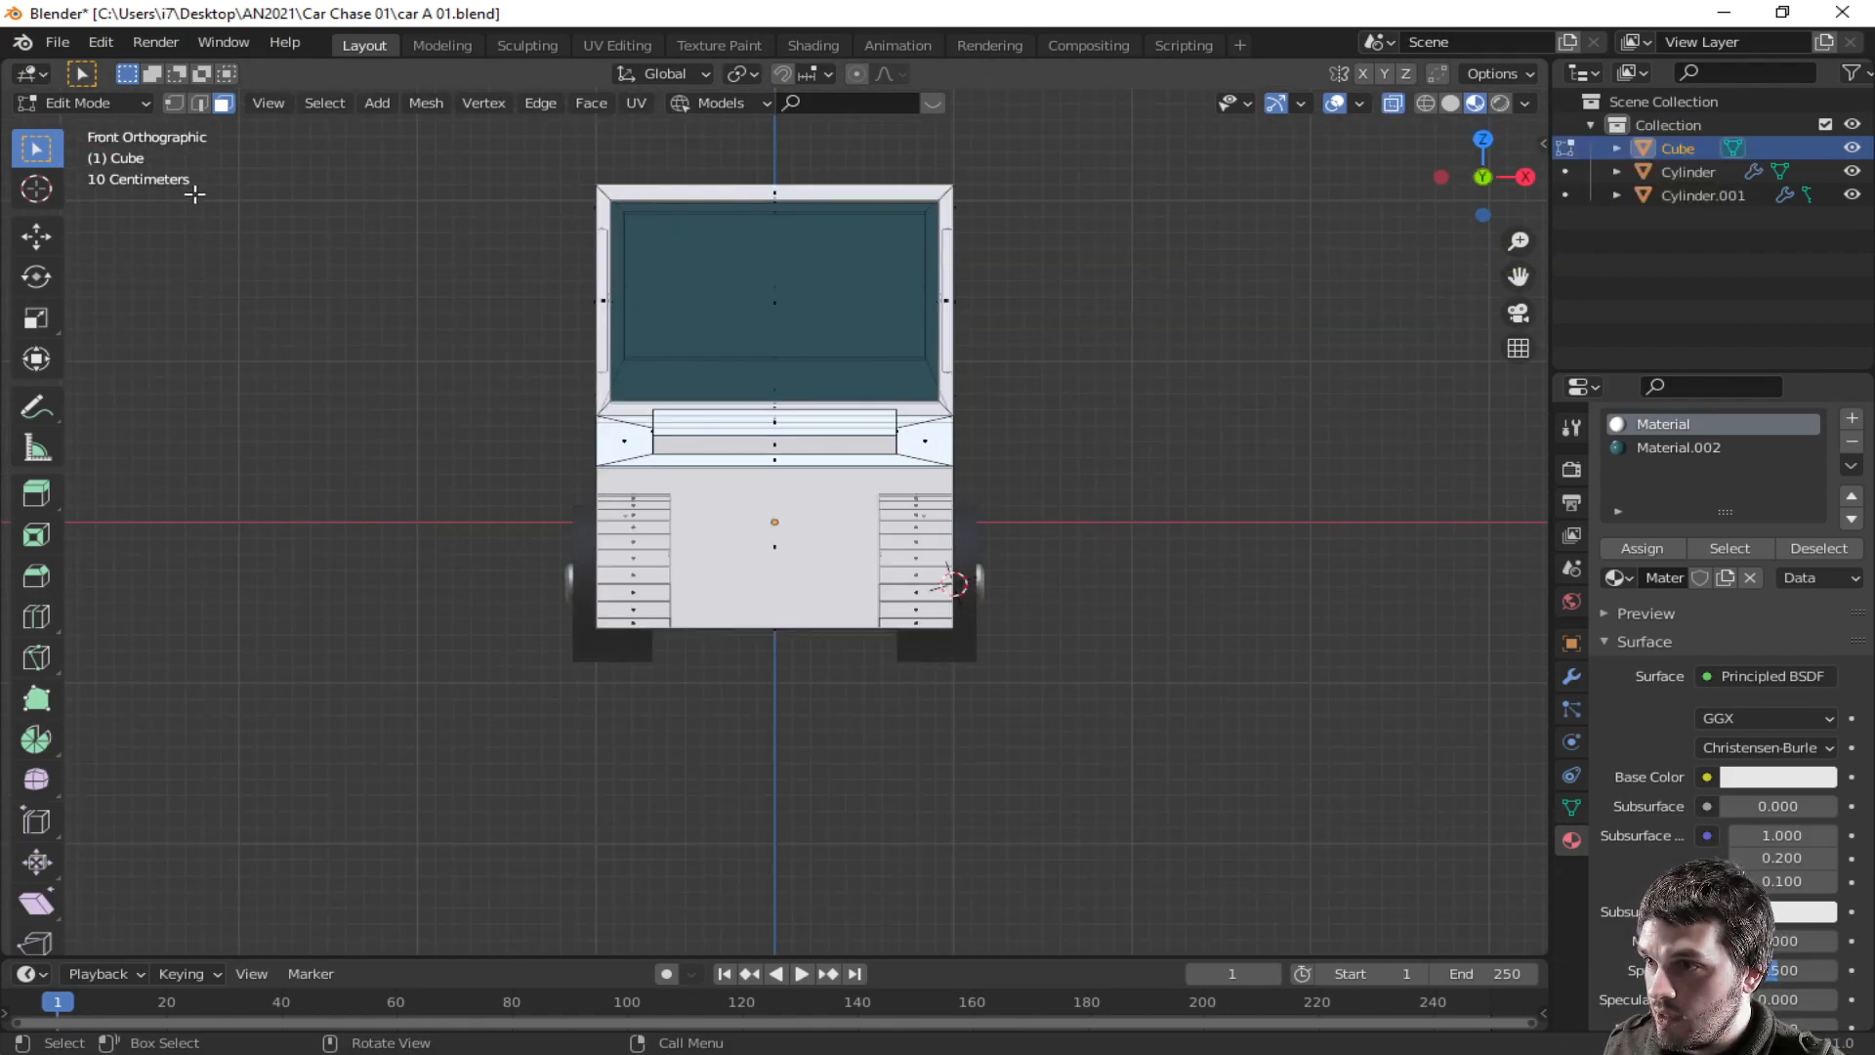
{"action": "left_click_drag", "start_coordinate": [407, 151], "coordinate": [1075, 394]}
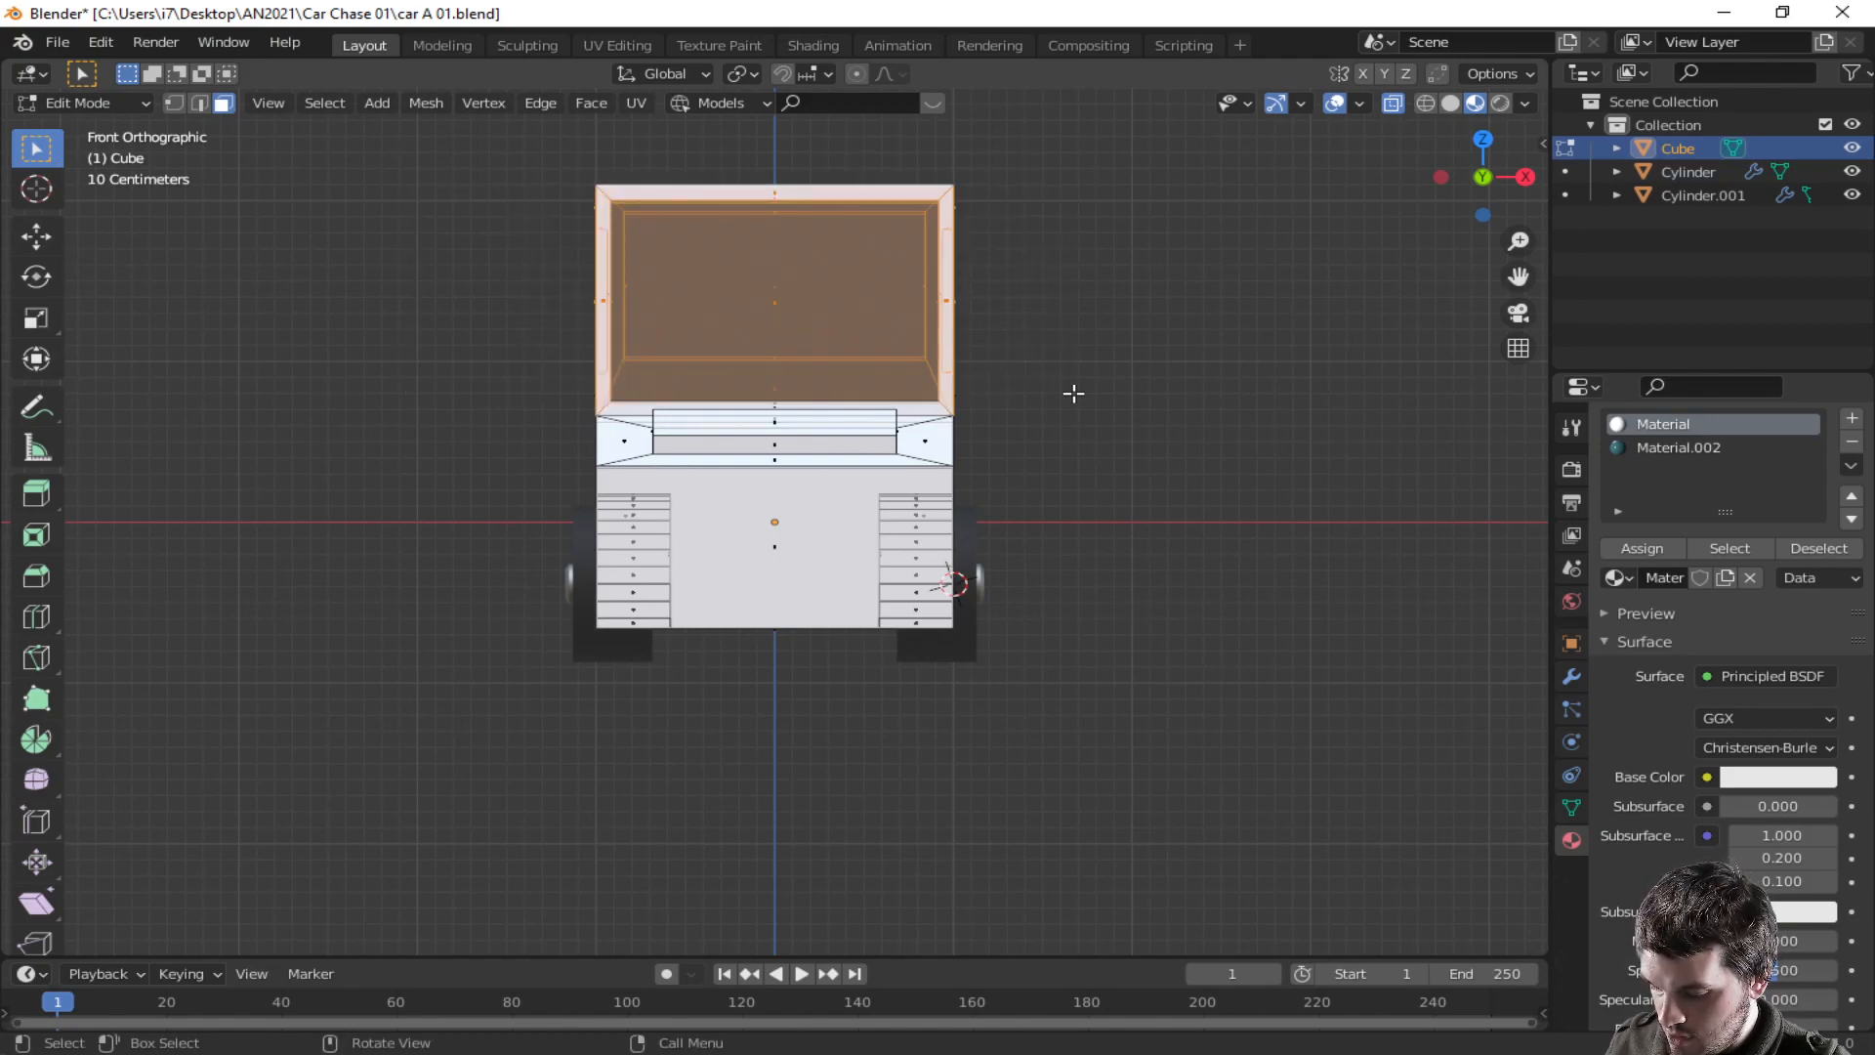
{"action": "key", "text": "g"}
{"action": "key", "text": "z"}
{"action": "right_click", "coordinate": [1072, 399]}
{"action": "middle_click_drag", "start_coordinate": [1072, 399], "coordinate": [810, 429]}
{"action": "scroll", "coordinate": [811, 430], "scroll_direction": "down", "scroll_amount": 3}
{"action": "left_click_drag", "start_coordinate": [583, 230], "coordinate": [931, 391]}
{"action": "key", "text": "g"}
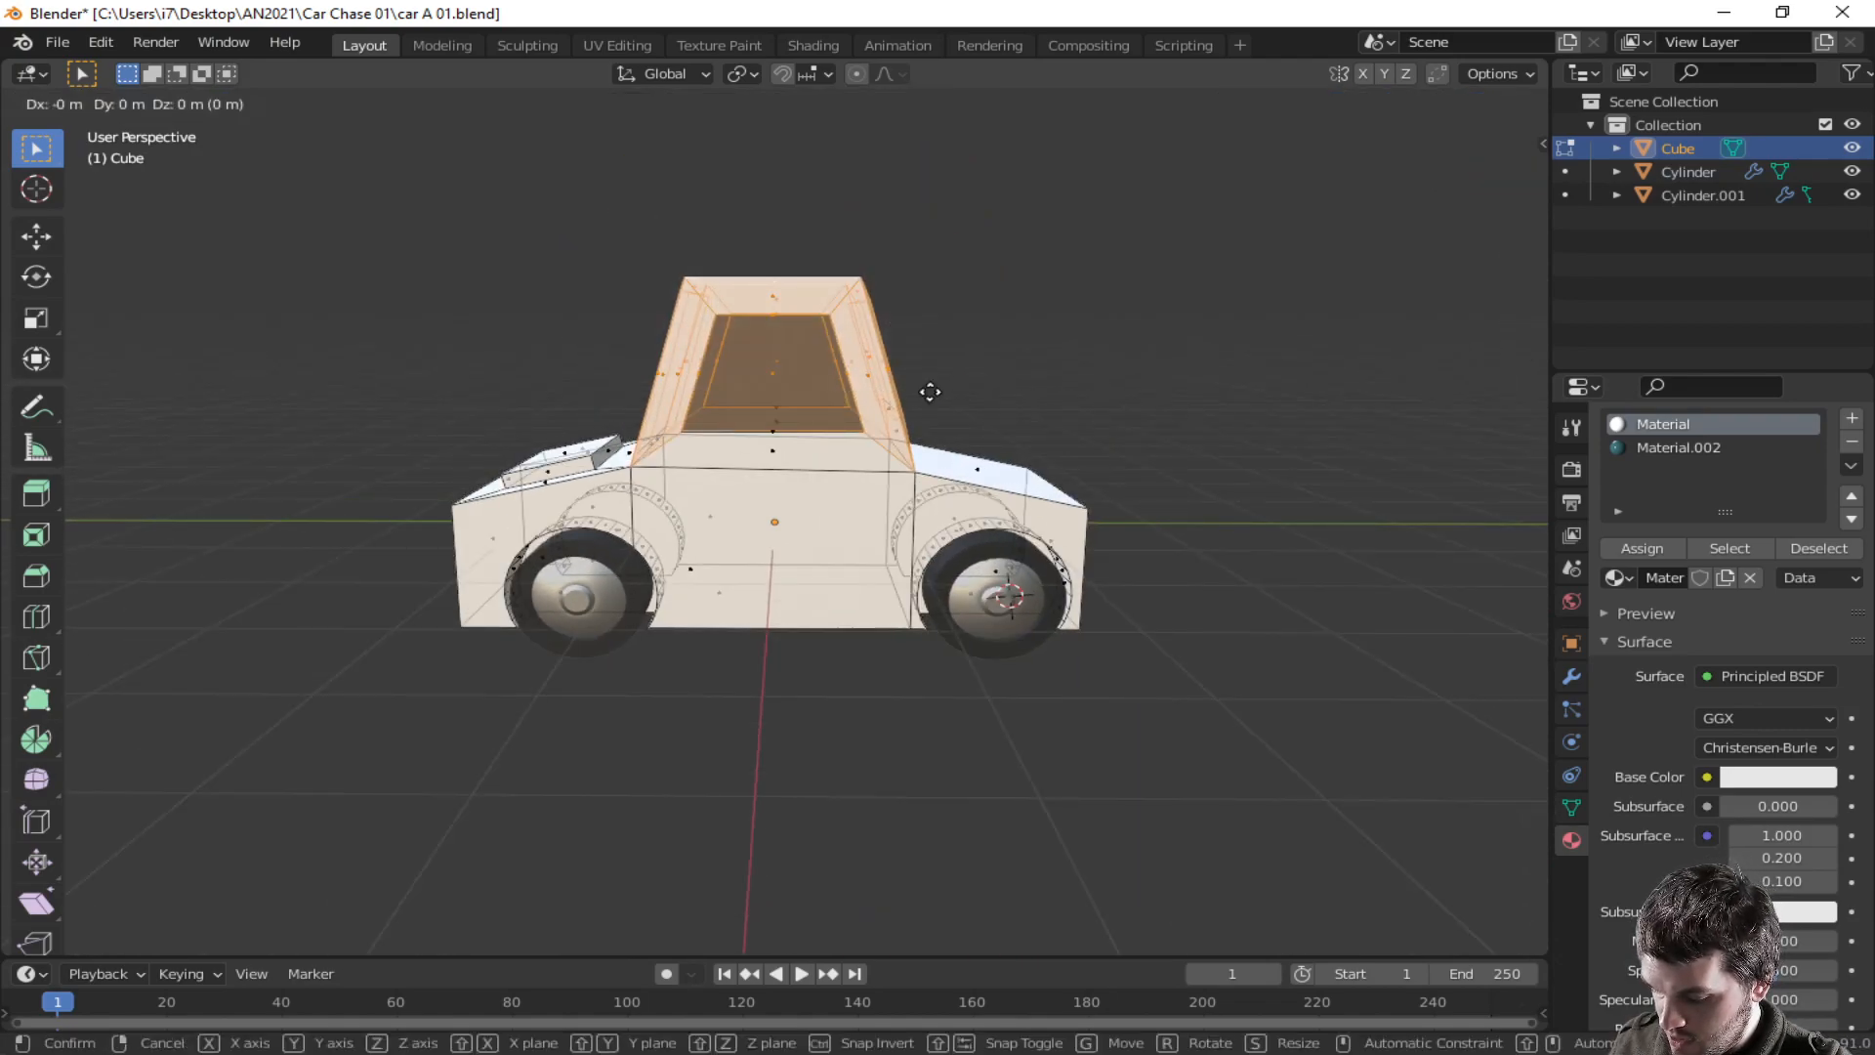
{"action": "key", "text": "z"}
{"action": "left_click", "coordinate": [933, 397]}
- Reselect the roof vertices and lower them about 0.15 m along Z
{"action": "mouse_move", "coordinate": [929, 398]}
{"action": "middle_mouse_down"}
{"action": "mouse_move", "coordinate": [996, 406]}
{"action": "mouse_move", "coordinate": [923, 376]}
{"action": "middle_mouse_up"}
{"action": "middle_click_drag", "start_coordinate": [667, 284], "coordinate": [606, 247]}
{"action": "left_click_drag", "start_coordinate": [600, 231], "coordinate": [942, 343]}
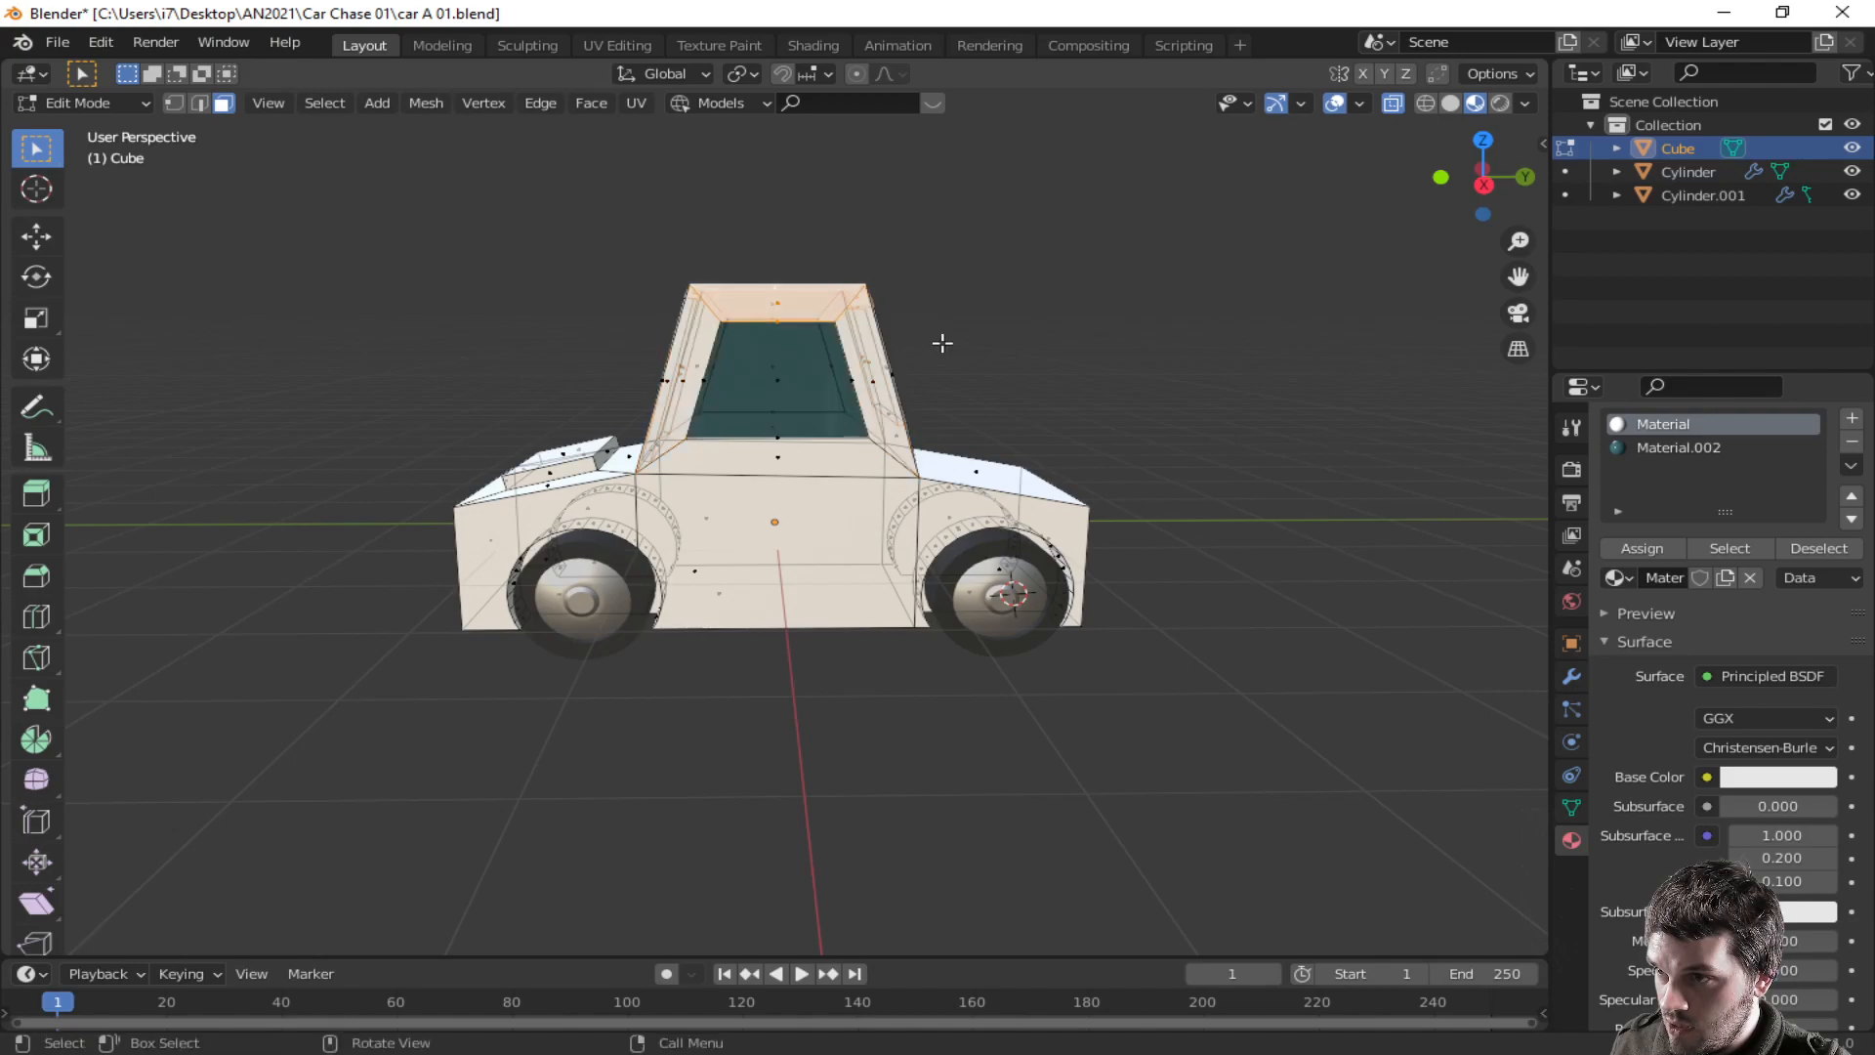
{"action": "key", "text": "g"}
{"action": "key", "text": "z"}
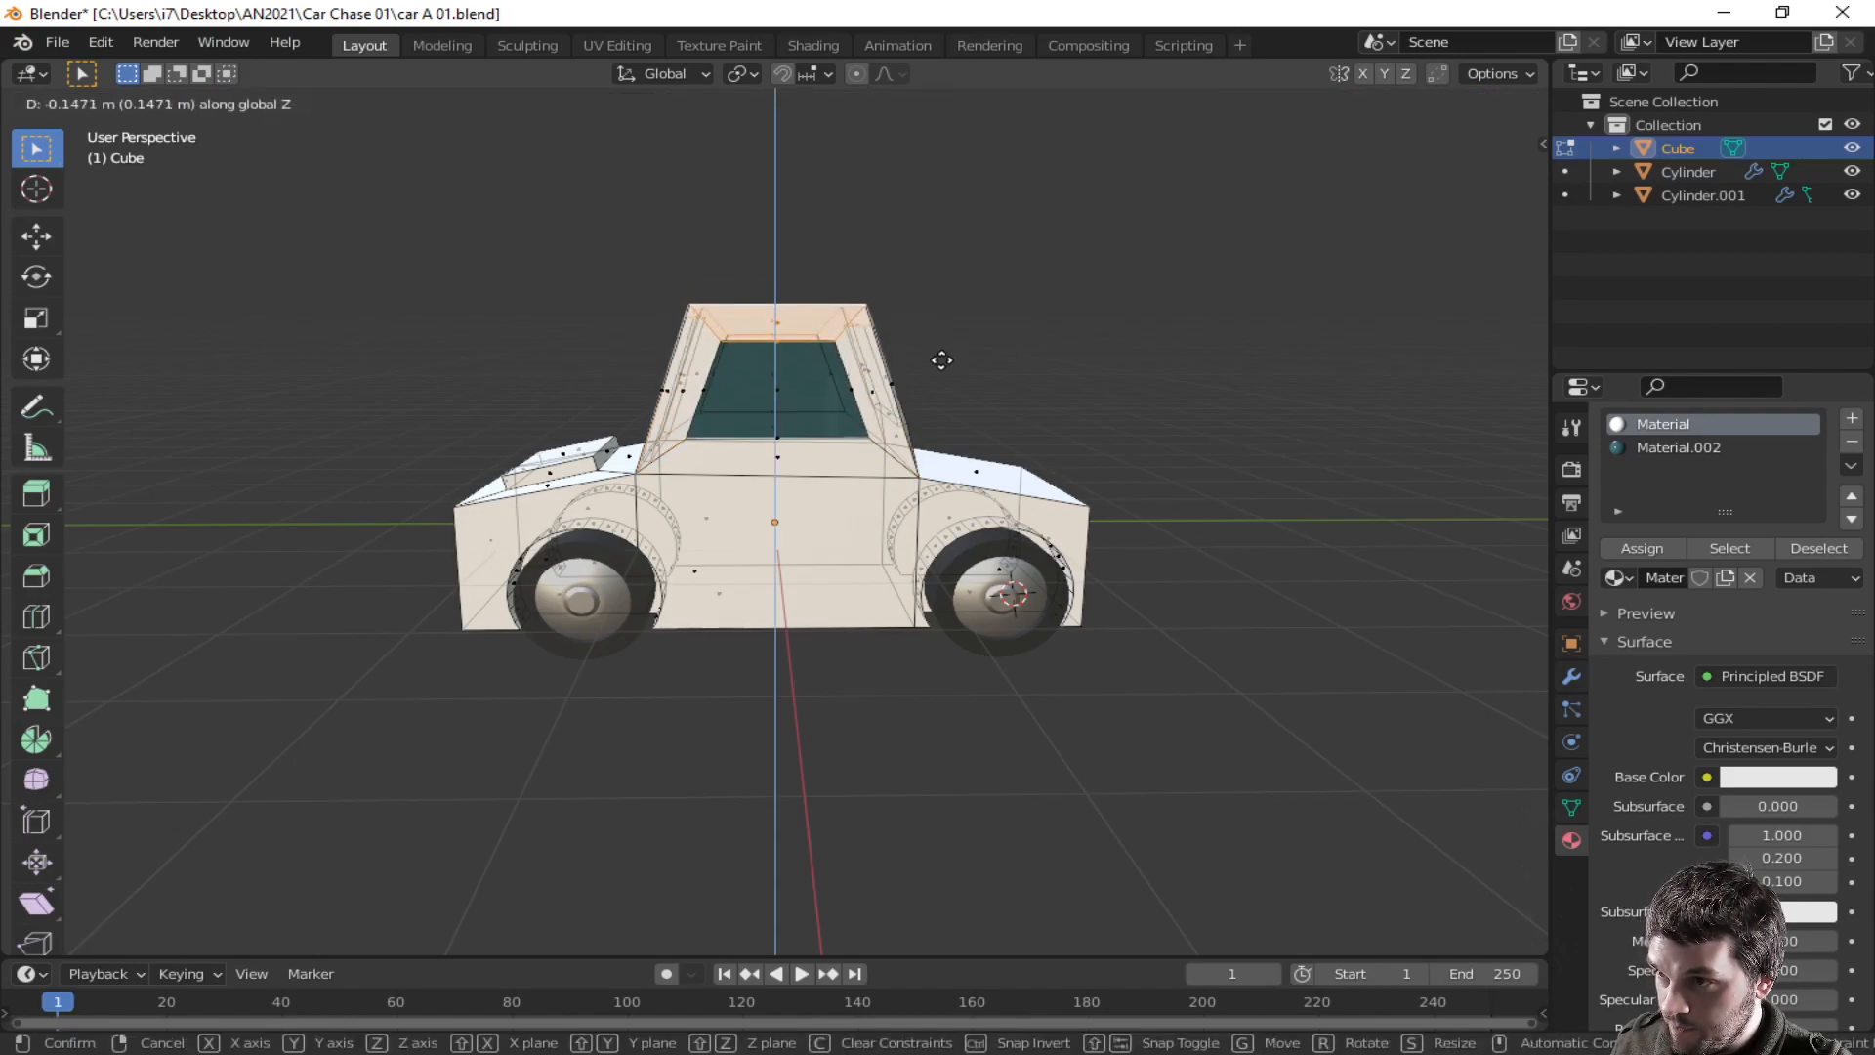
{"action": "left_click", "coordinate": [943, 374]}
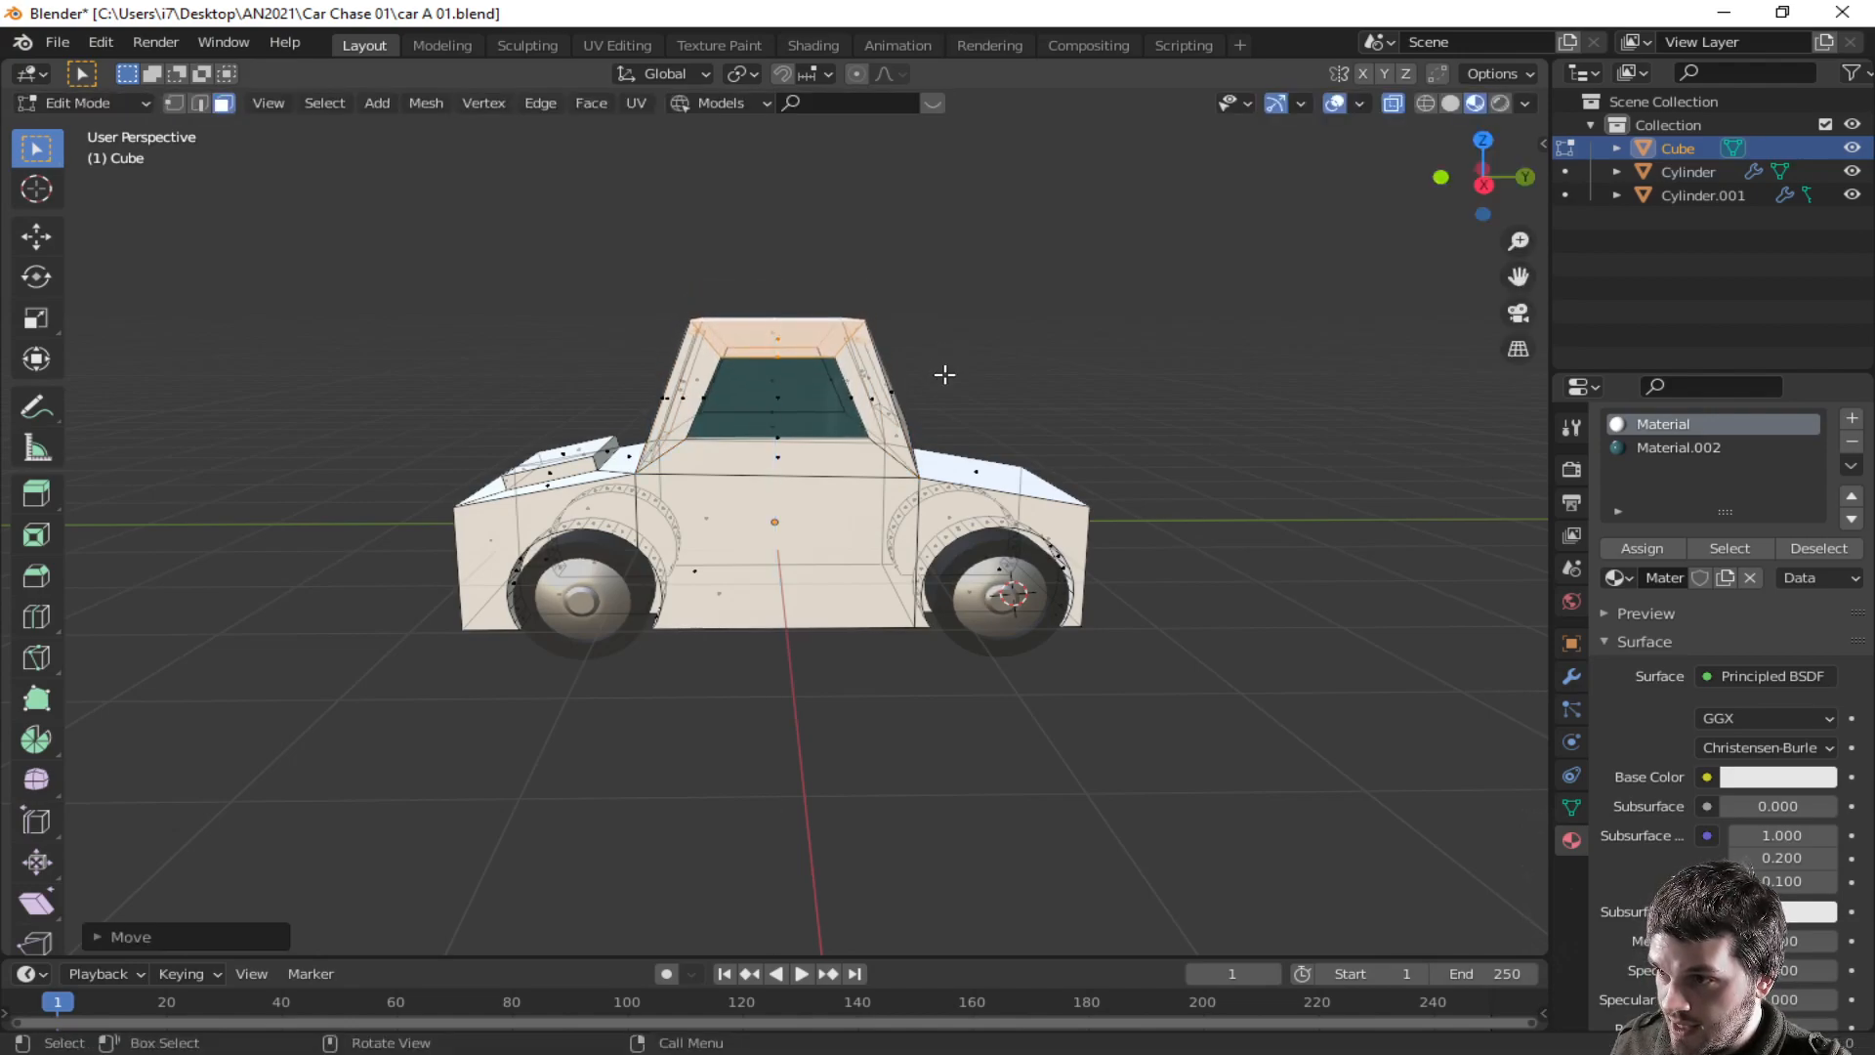
- Select part of the cabin front in x-ray and lower it about 0.05 m along Z
{"action": "key", "text": "Tab"}
{"action": "middle_click_drag", "start_coordinate": [920, 404], "coordinate": [1313, 570]}
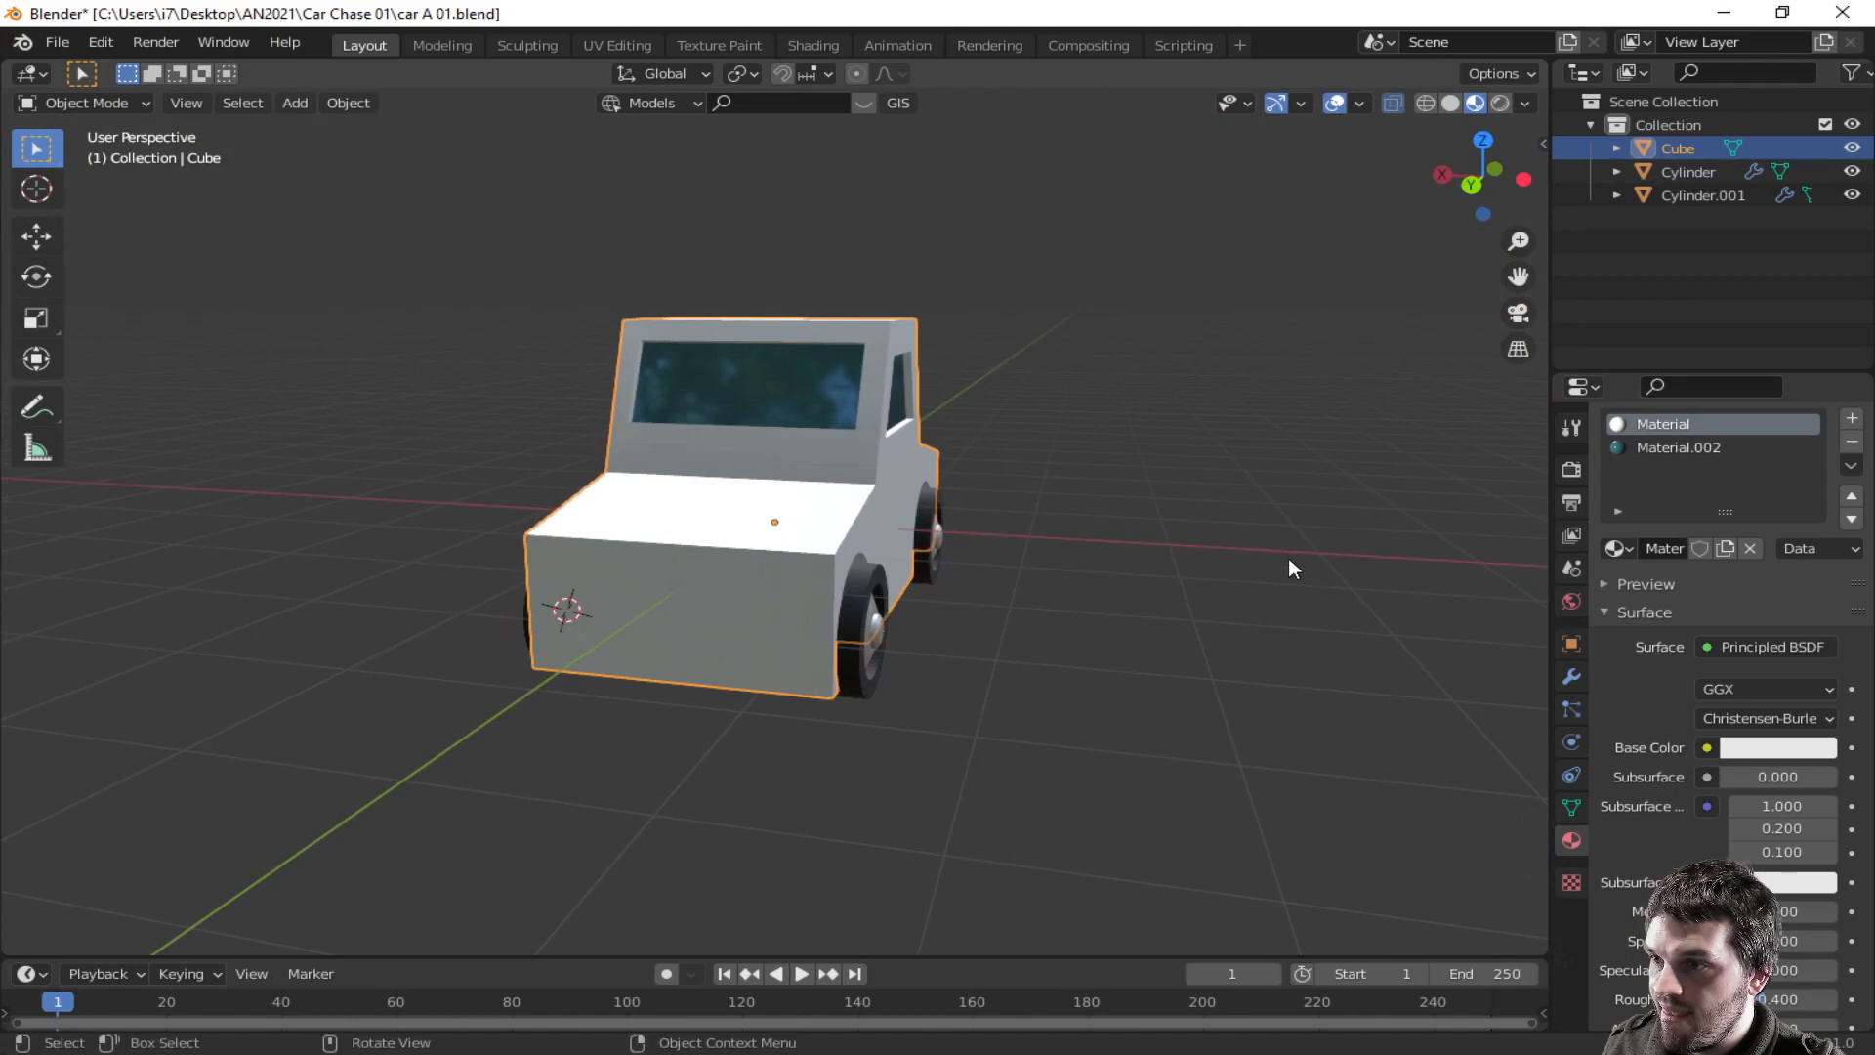
{"action": "key", "text": "Tab"}
{"action": "key", "text": "alt+z"}
{"action": "middle_click_drag", "start_coordinate": [826, 465], "coordinate": [848, 488]}
{"action": "key", "text": "g"}
{"action": "key", "text": "z"}
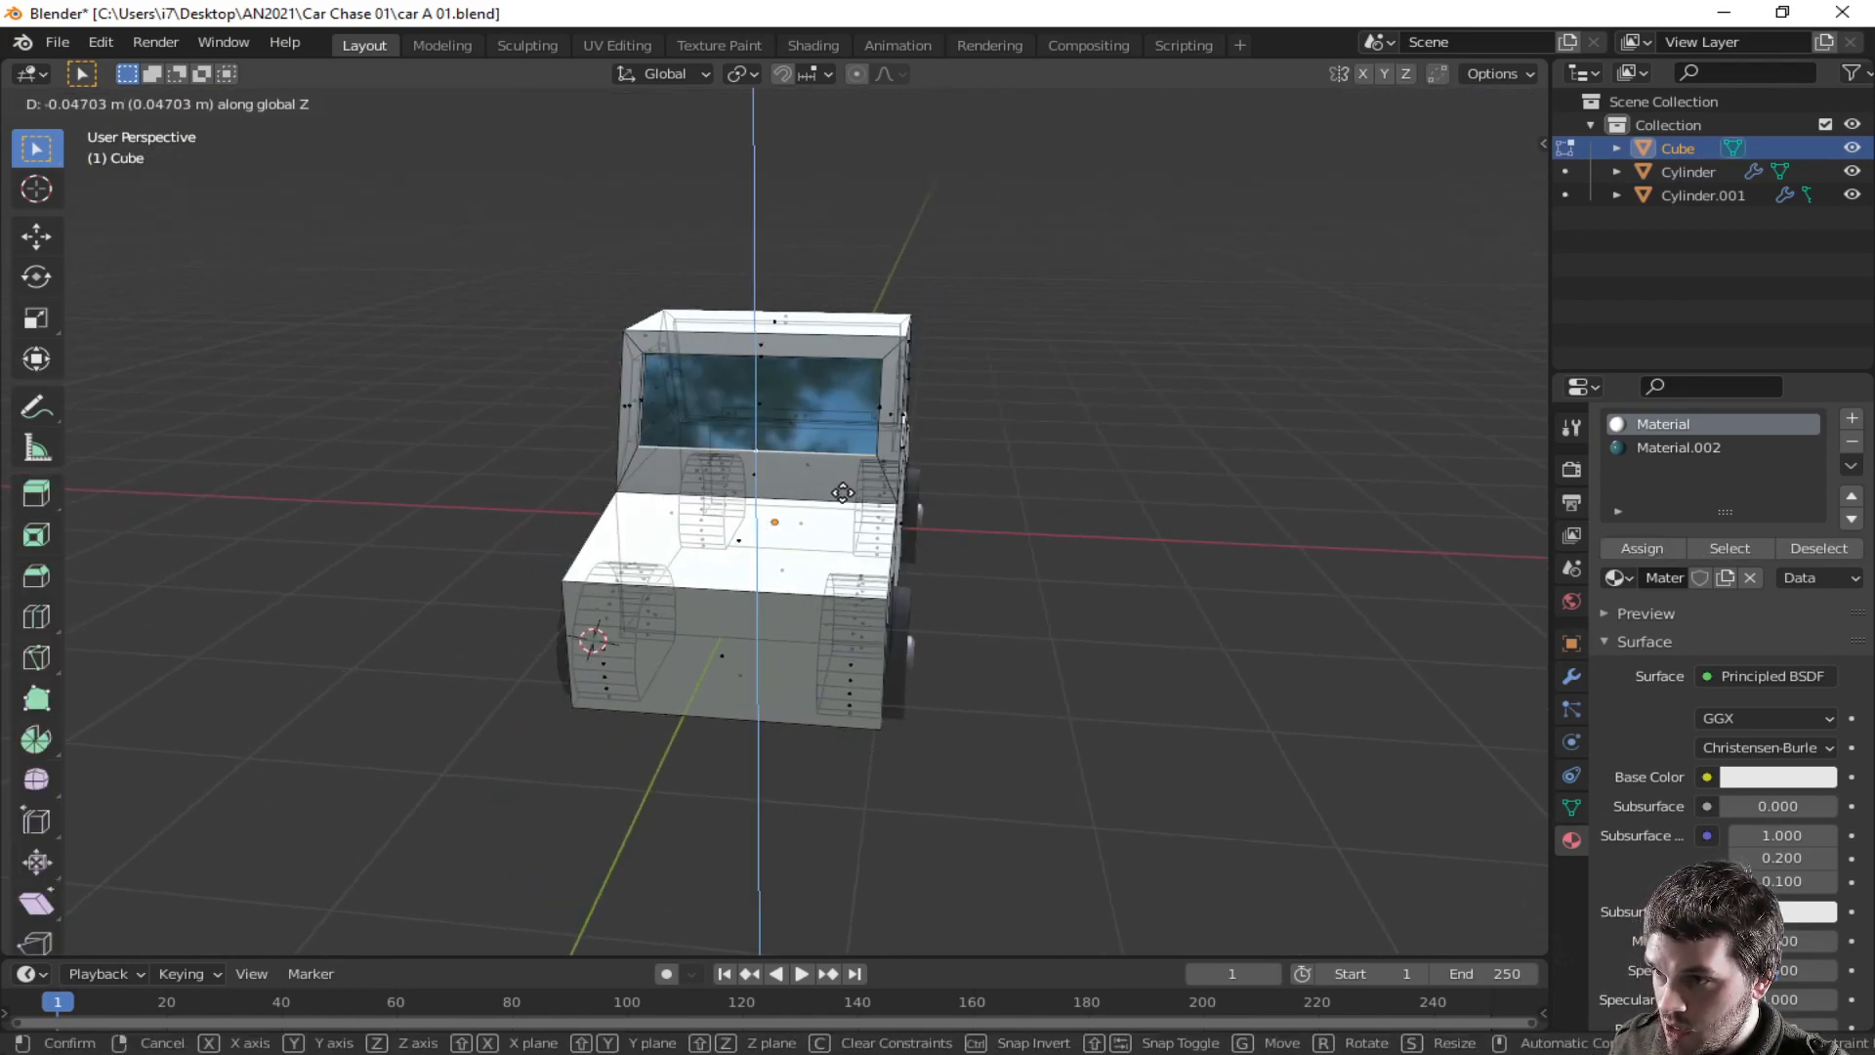
{"action": "left_click", "coordinate": [839, 511]}
- Turn off x-ray, select the near side window face and inset it
{"action": "key", "text": "alt+z"}
{"action": "key", "text": "Tab"}
{"action": "middle_click_drag", "start_coordinate": [944, 472], "coordinate": [450, 483]}
{"action": "key", "text": "Tab"}
{"action": "left_click", "coordinate": [755, 437]}
{"action": "key", "text": "ctrl+i"}
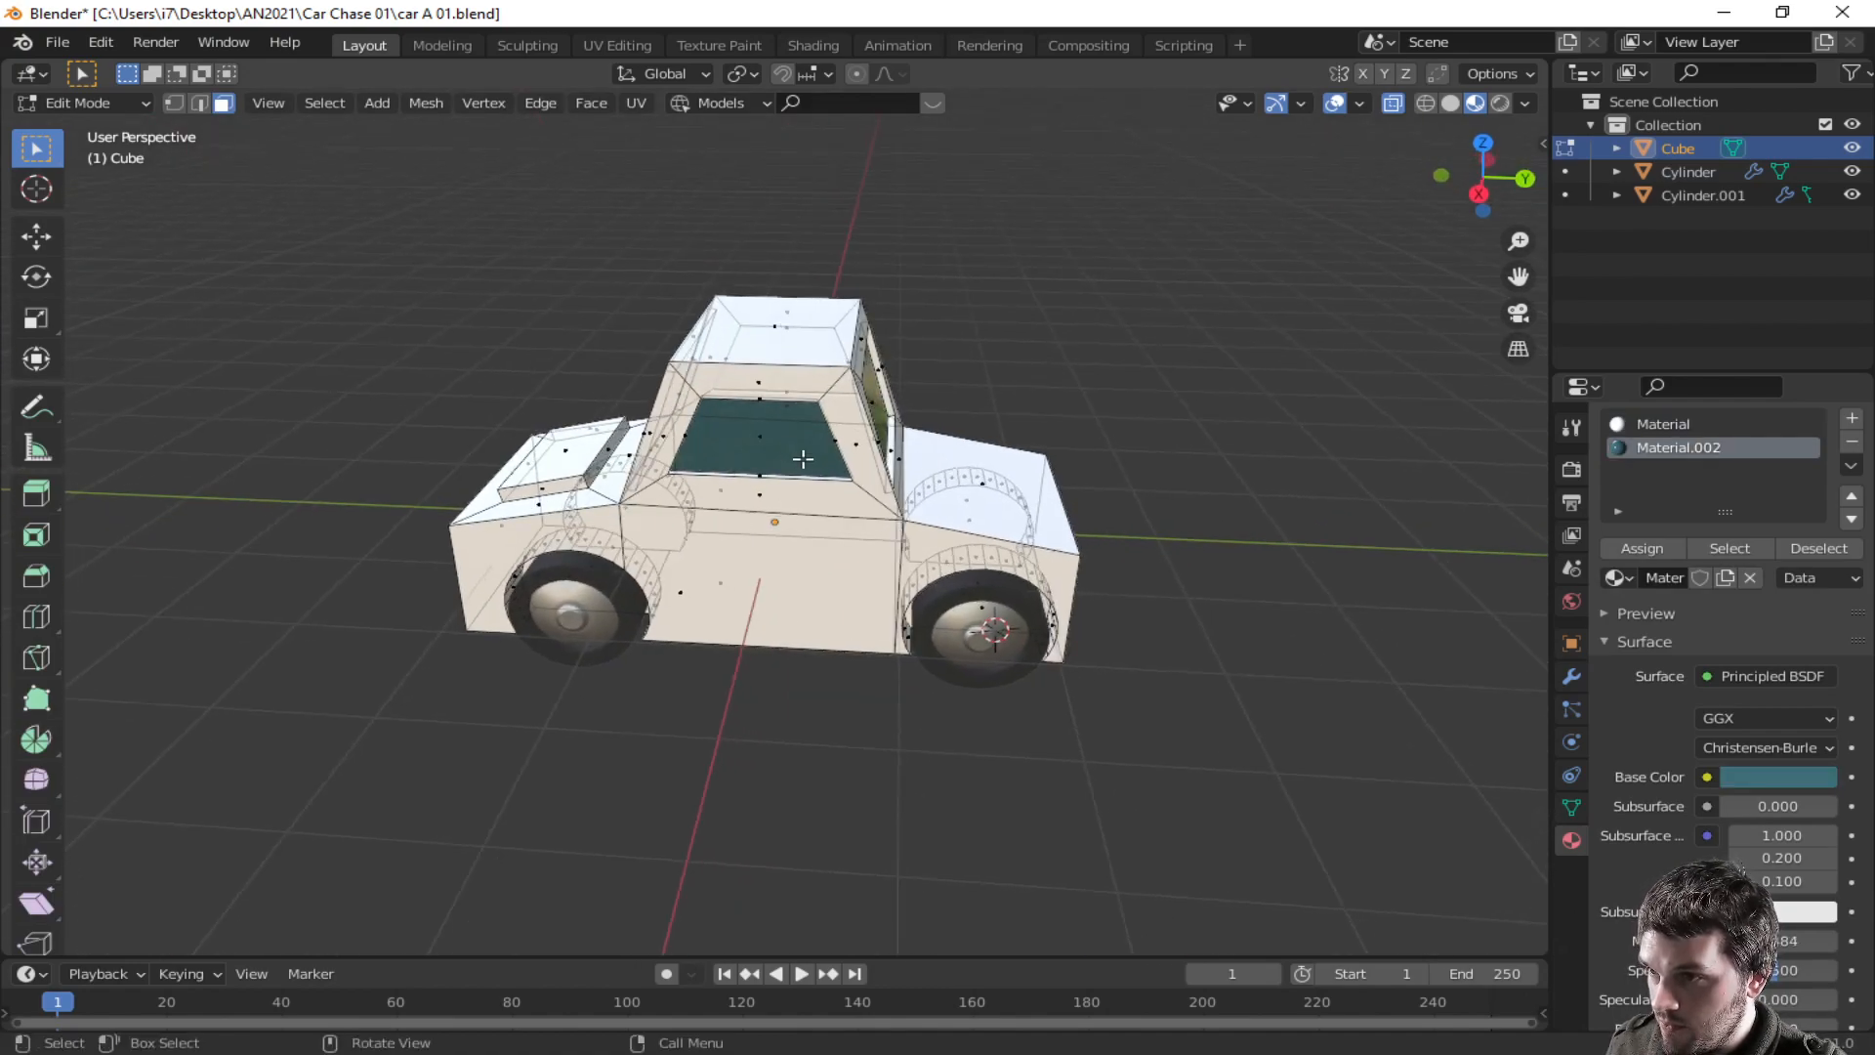
{"action": "left_click", "coordinate": [764, 442], "text": "shift"}
- Scale the inset side window face up slightly and raise it about 0.03 m along Z
{"action": "key", "text": "s"}
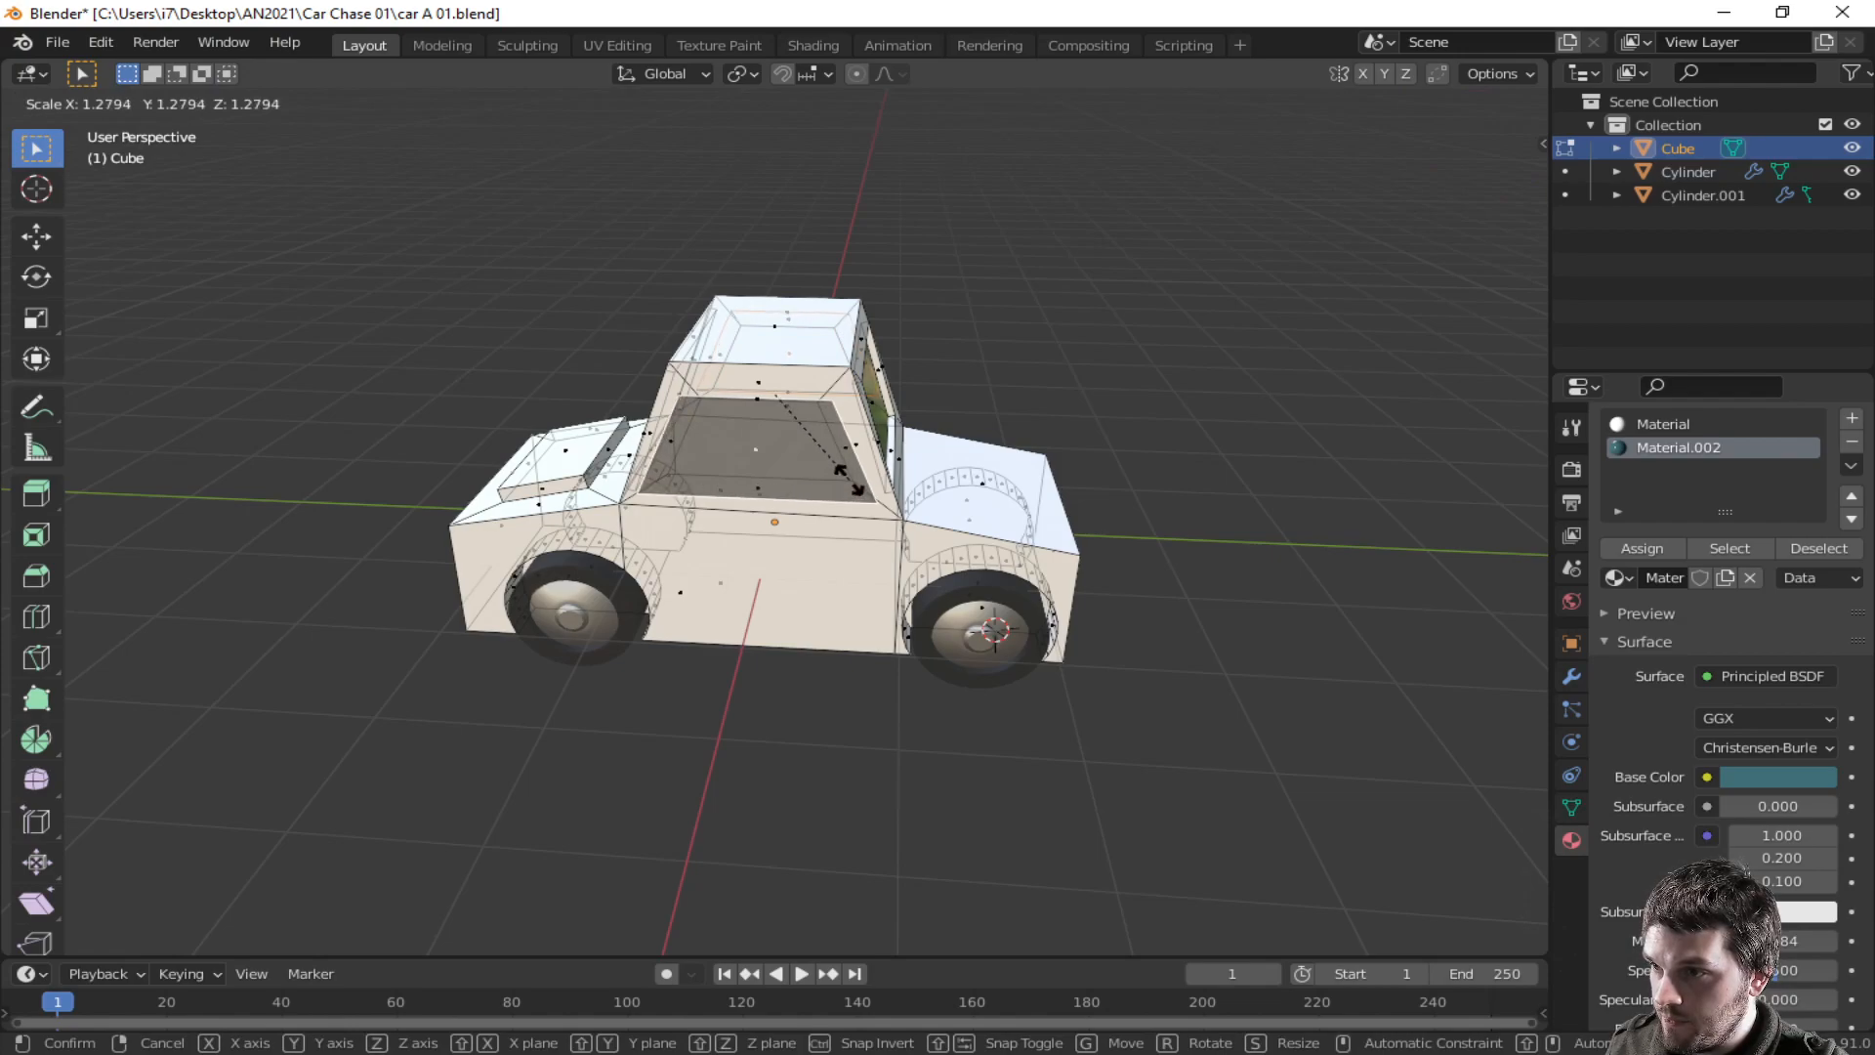
{"action": "left_click", "coordinate": [850, 480]}
{"action": "key", "text": "g"}
{"action": "key", "text": "z"}
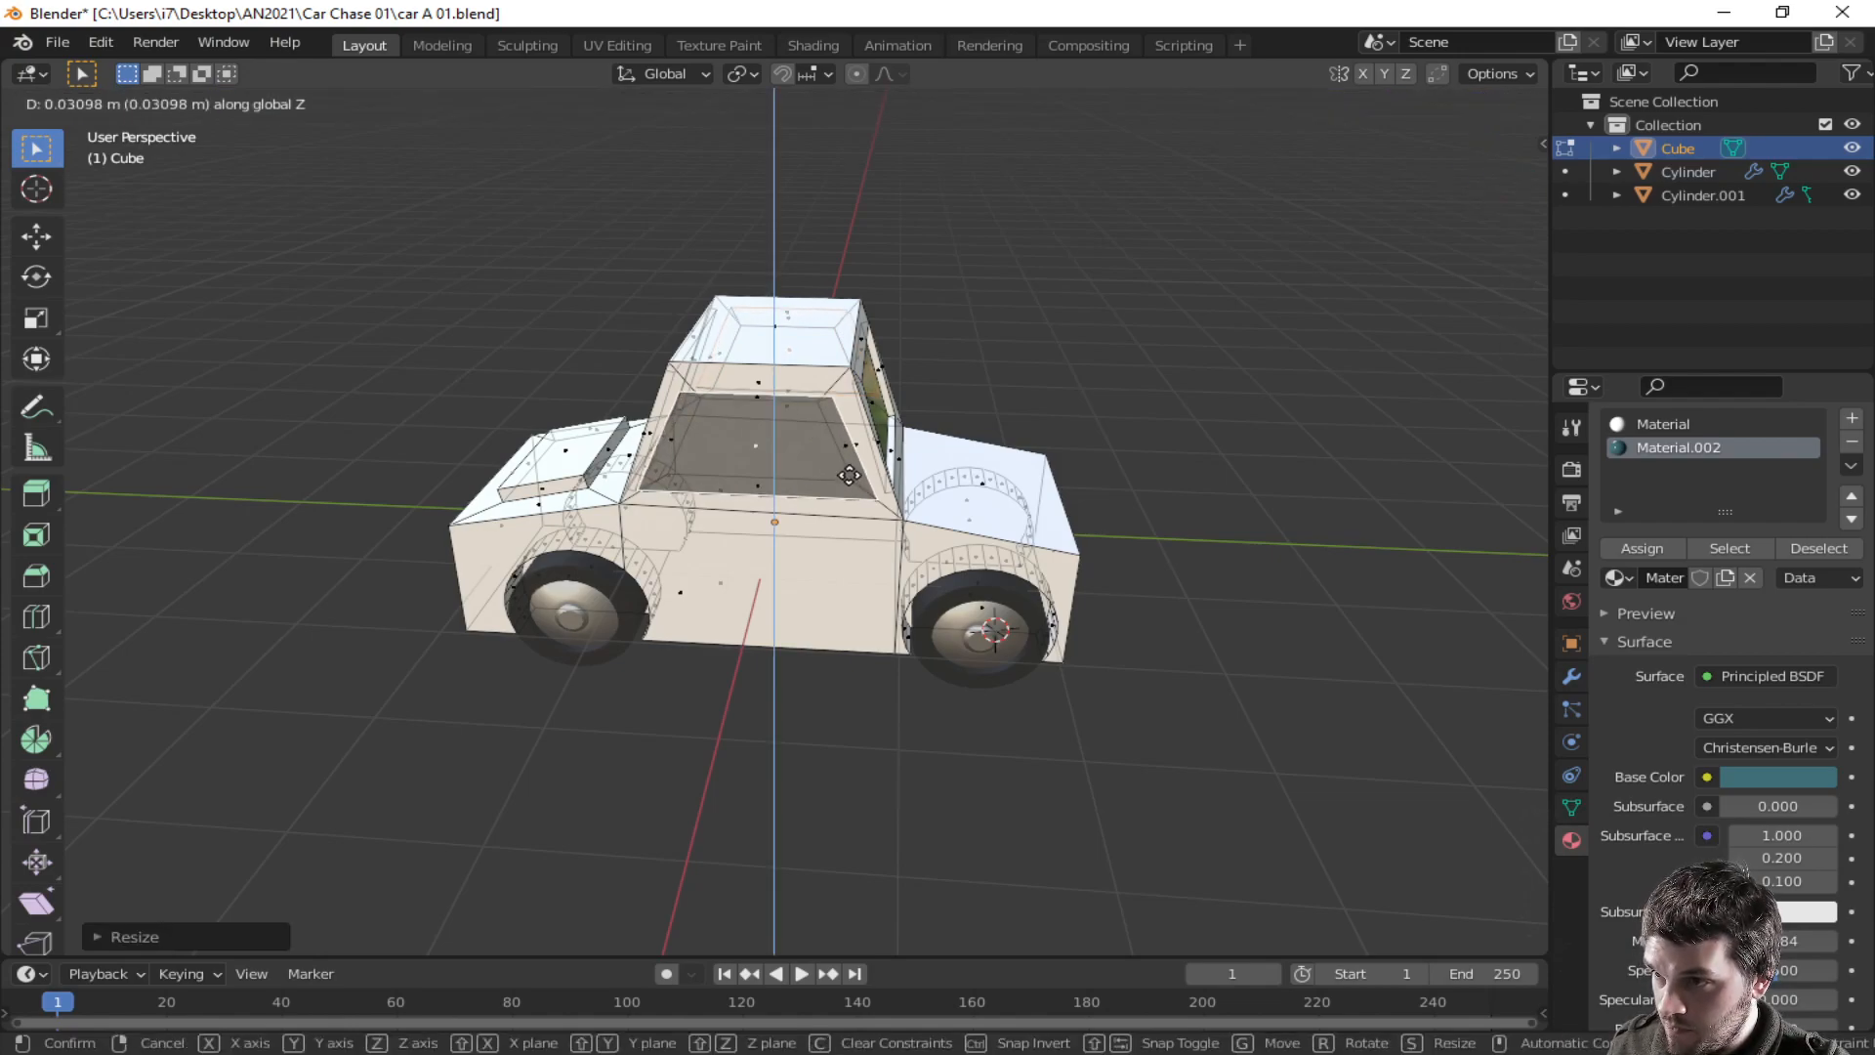
{"action": "left_click", "coordinate": [850, 469]}
- Scale the selected window face on the other side up to about 1.06
{"action": "middle_click_drag", "start_coordinate": [849, 469], "coordinate": [589, 483]}
{"action": "middle_click_drag", "start_coordinate": [788, 489], "coordinate": [747, 445]}
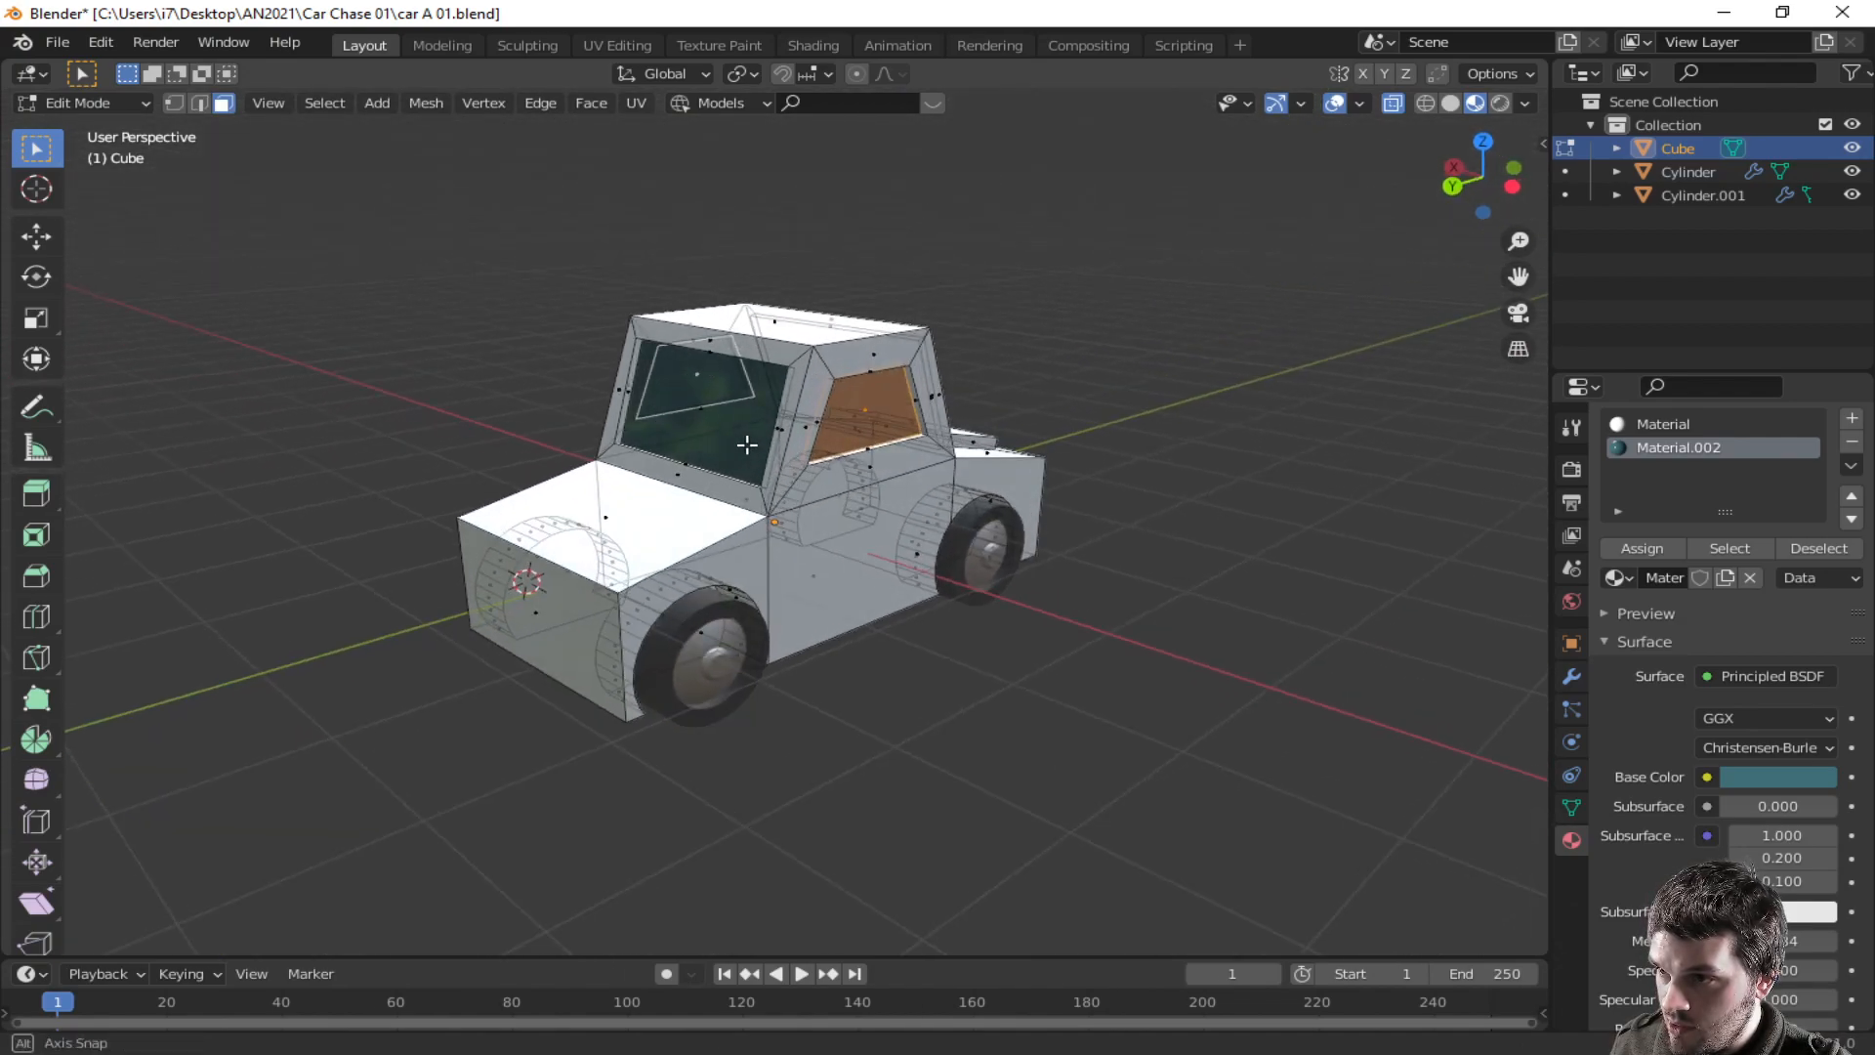
{"action": "key", "text": "s"}
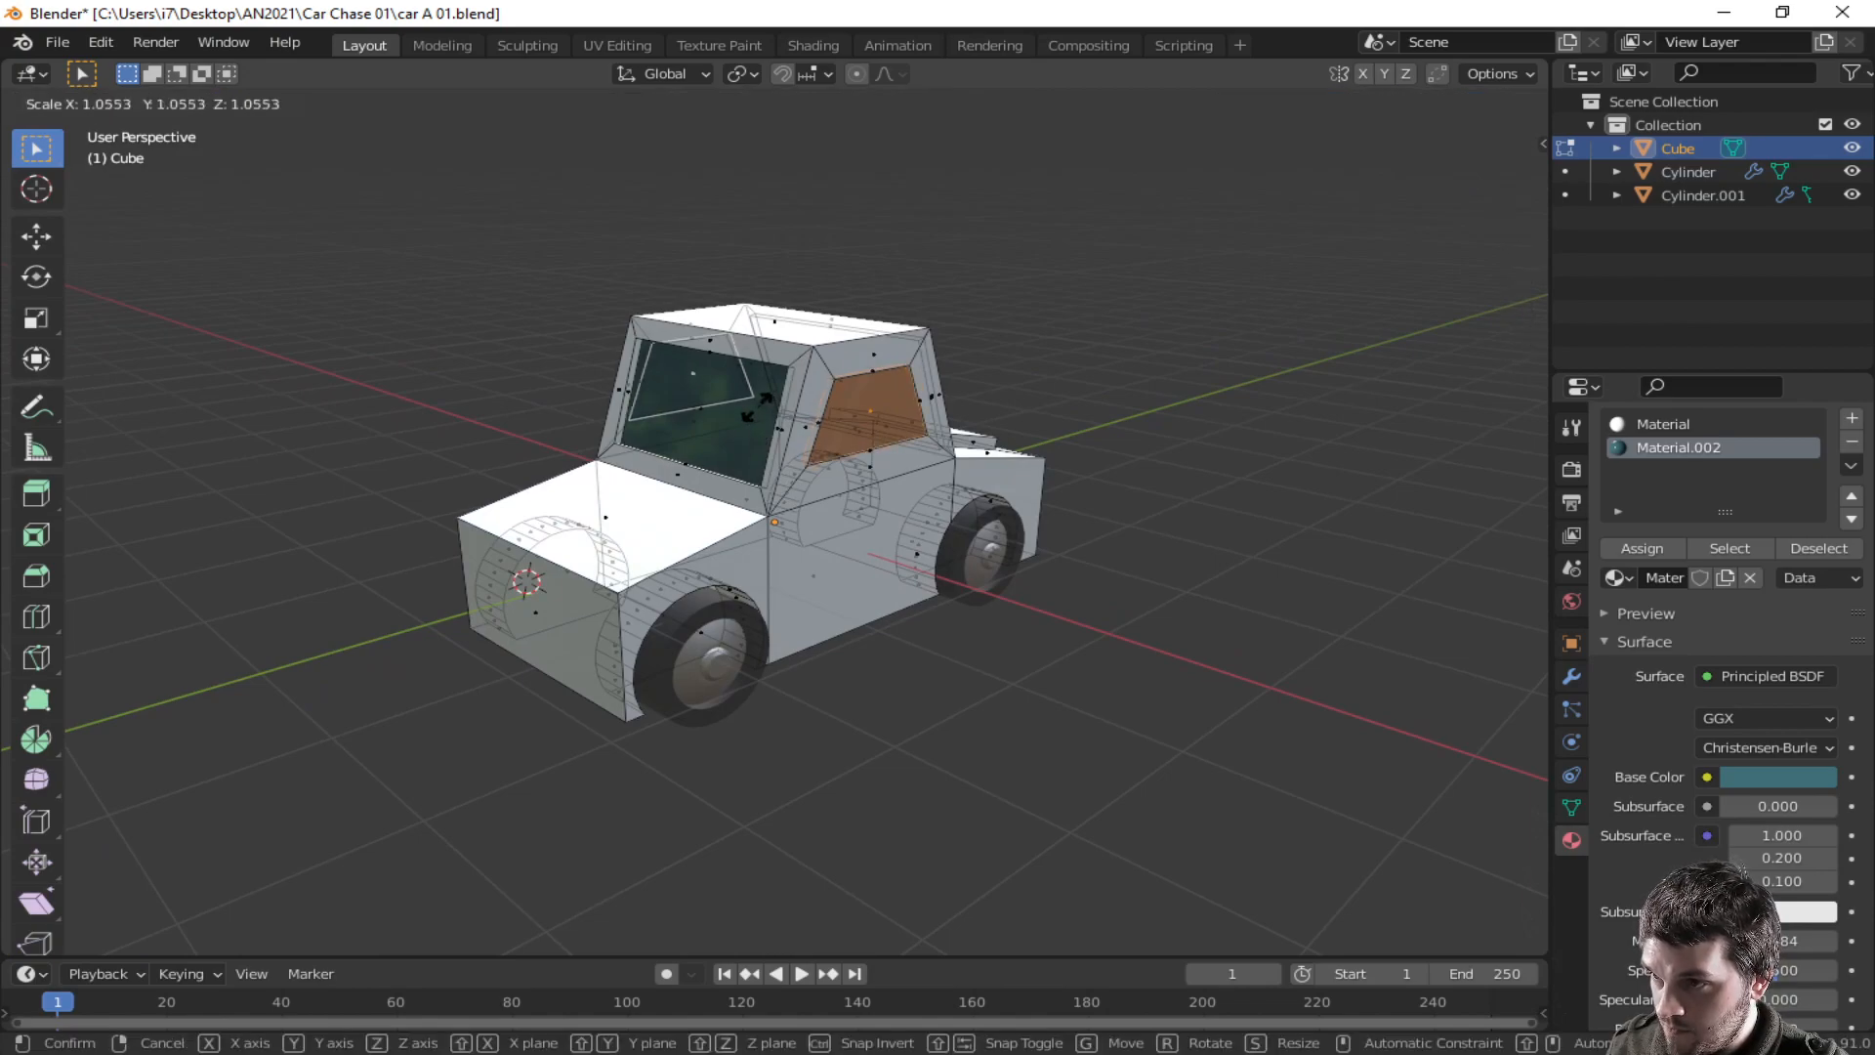
{"action": "left_click", "coordinate": [757, 404]}
- Inspect the cabin windows and edge loops from several angles
{"action": "middle_click_drag", "start_coordinate": [756, 404], "coordinate": [627, 431]}
{"action": "scroll", "coordinate": [853, 452], "scroll_direction": "up", "scroll_amount": 3}
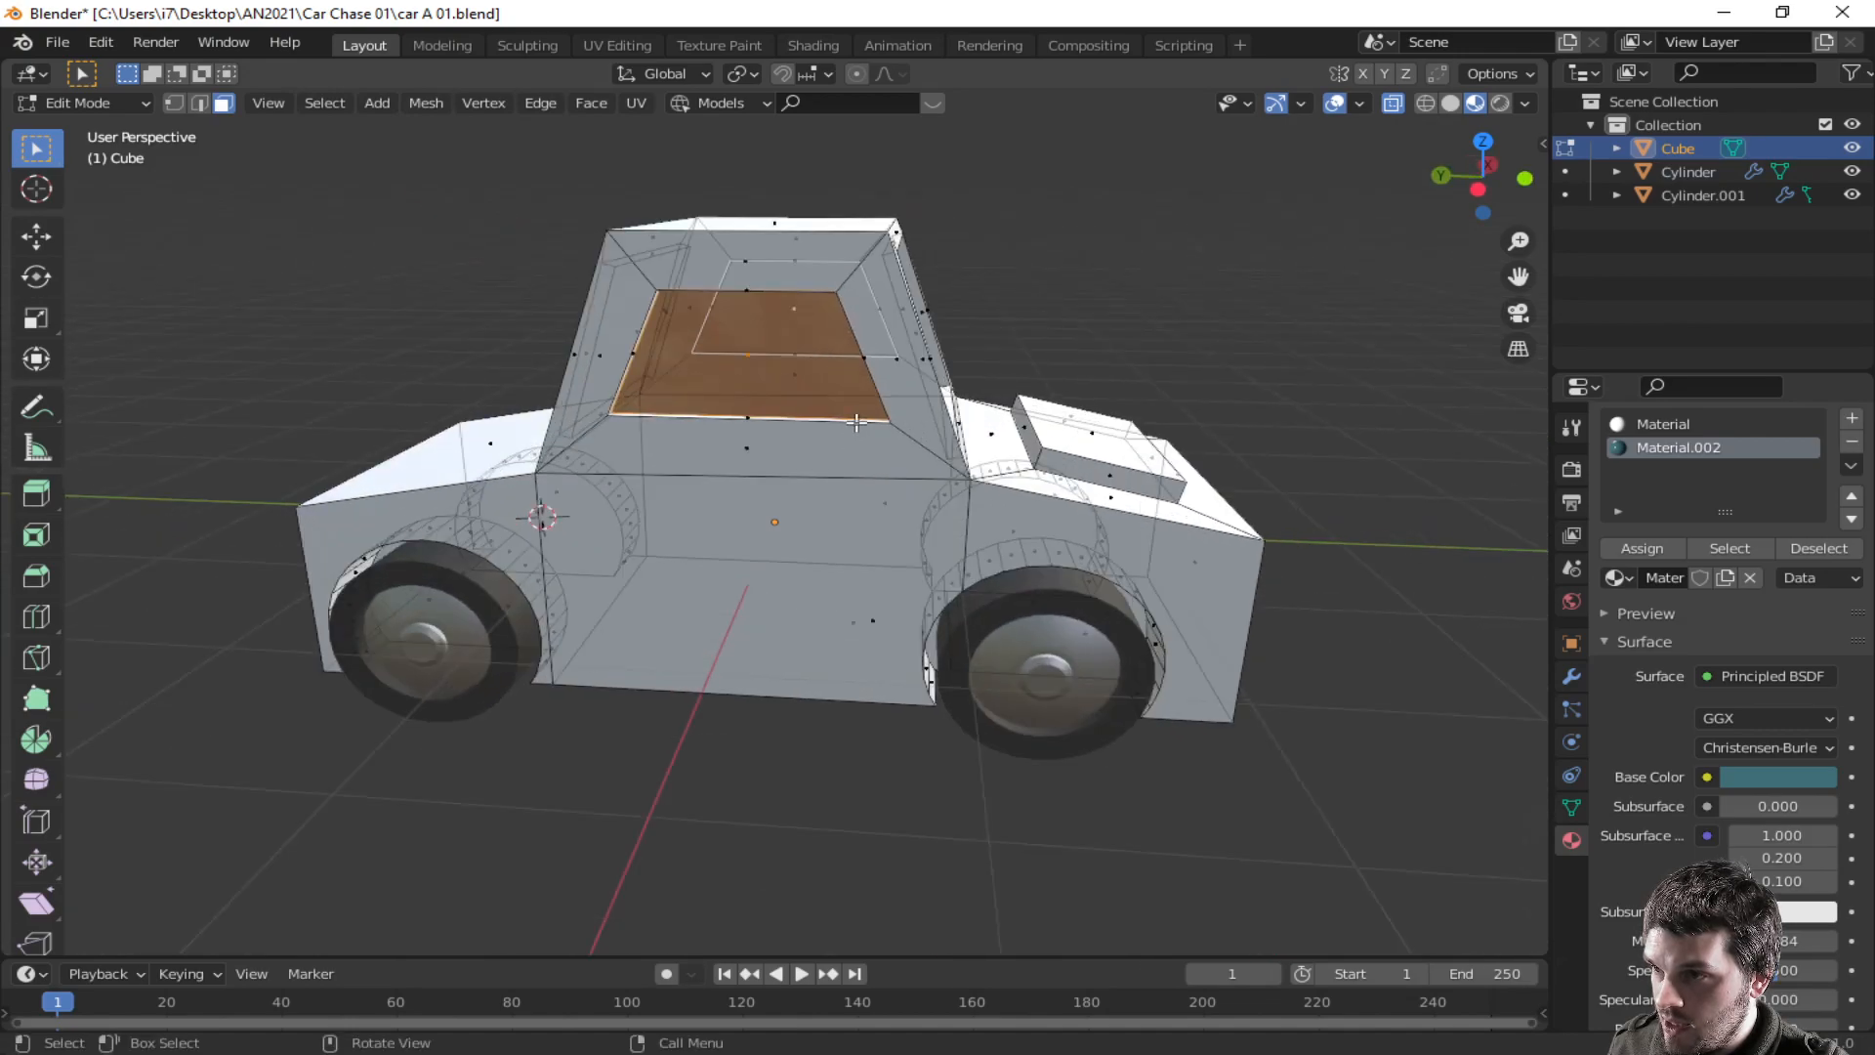
{"action": "left_click", "coordinate": [768, 456], "text": "alt"}
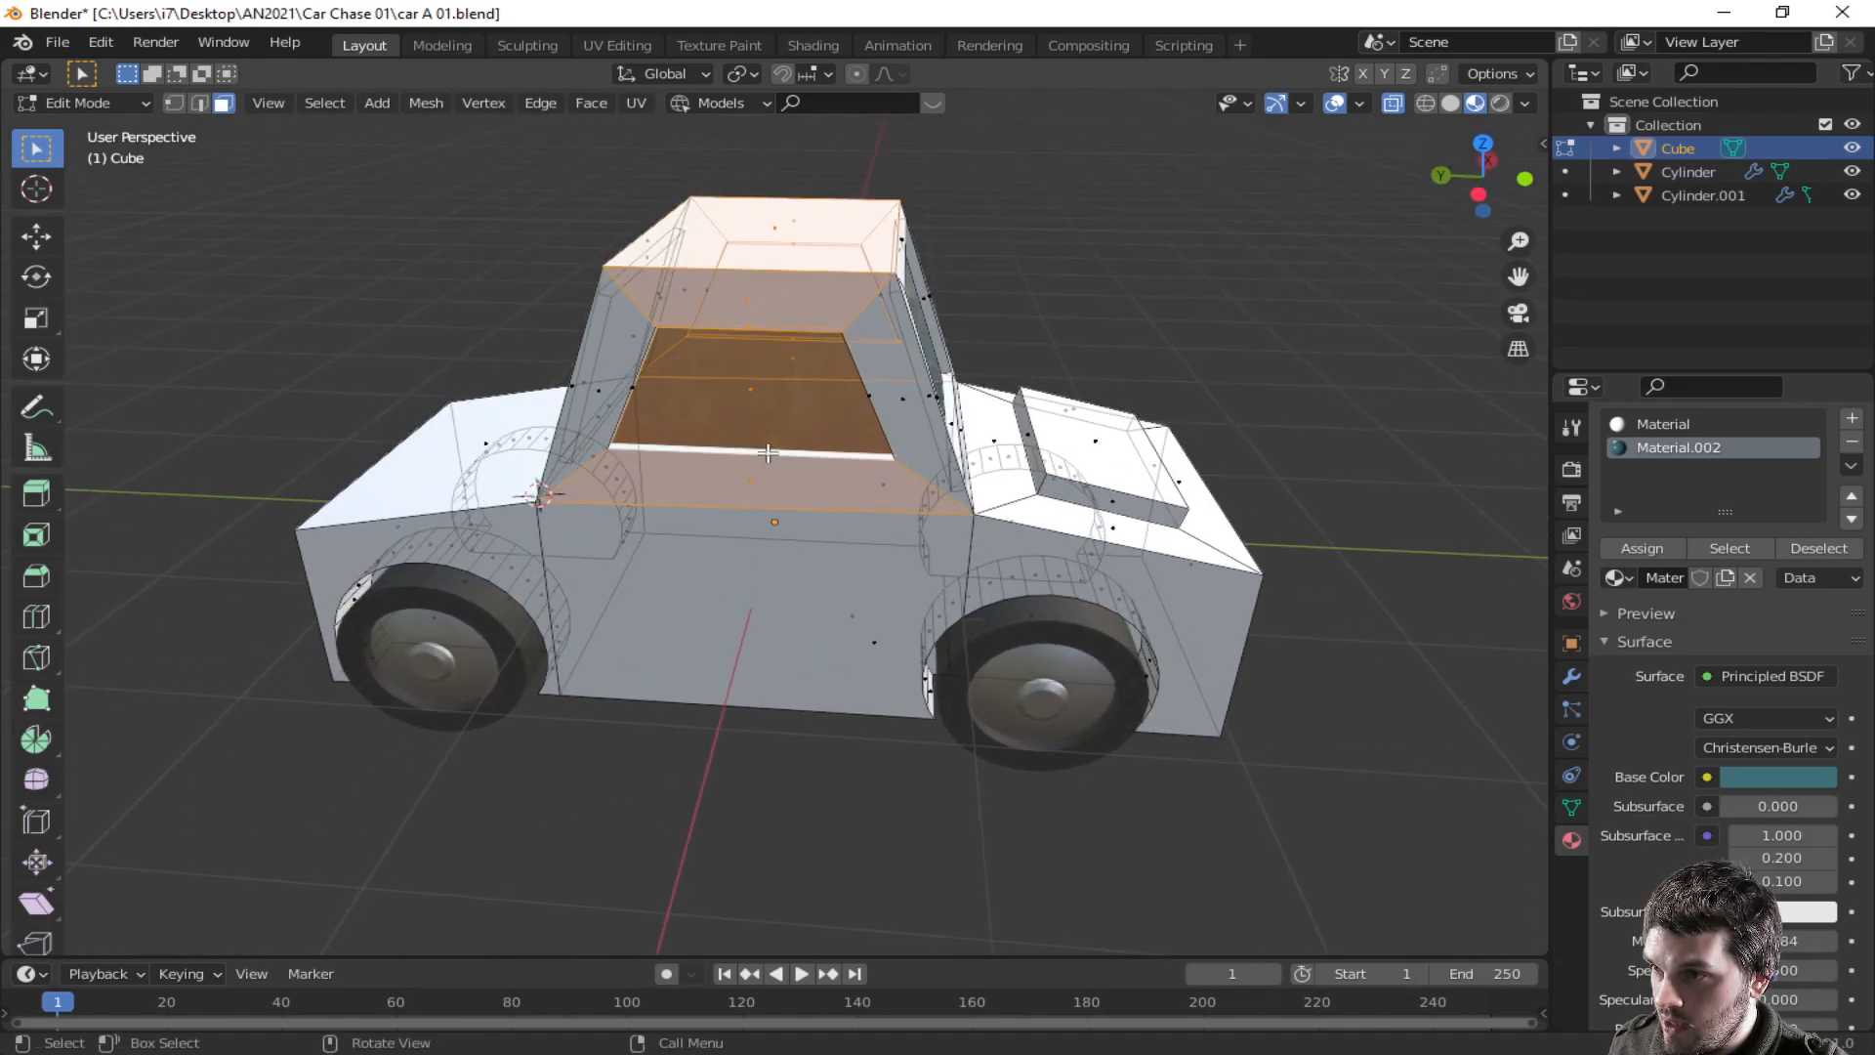
{"action": "left_click", "coordinate": [767, 453]}
{"action": "left_click", "coordinate": [772, 456], "text": "alt"}
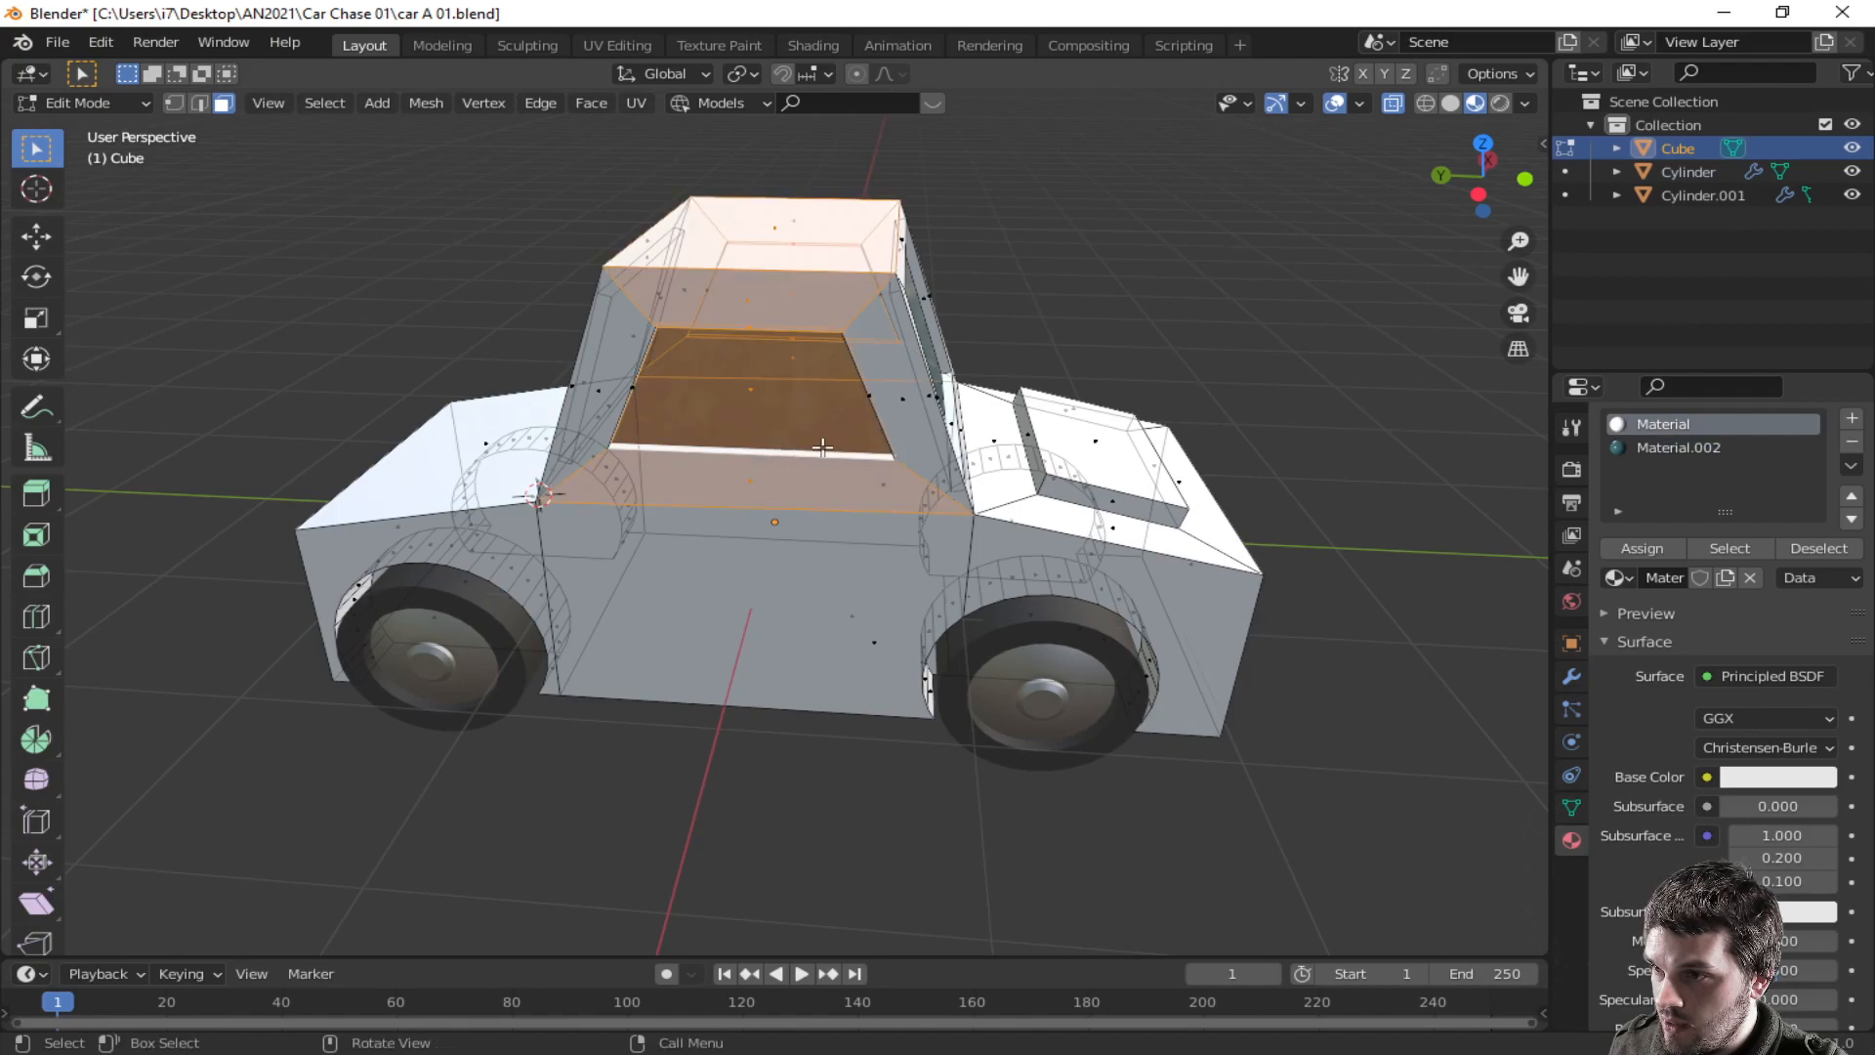
{"action": "middle_click_drag", "start_coordinate": [874, 448], "coordinate": [970, 429]}
{"action": "middle_click_drag", "start_coordinate": [1006, 432], "coordinate": [997, 389]}
{"action": "key", "text": "alt+a"}
{"action": "left_click", "coordinate": [995, 388], "text": "alt"}
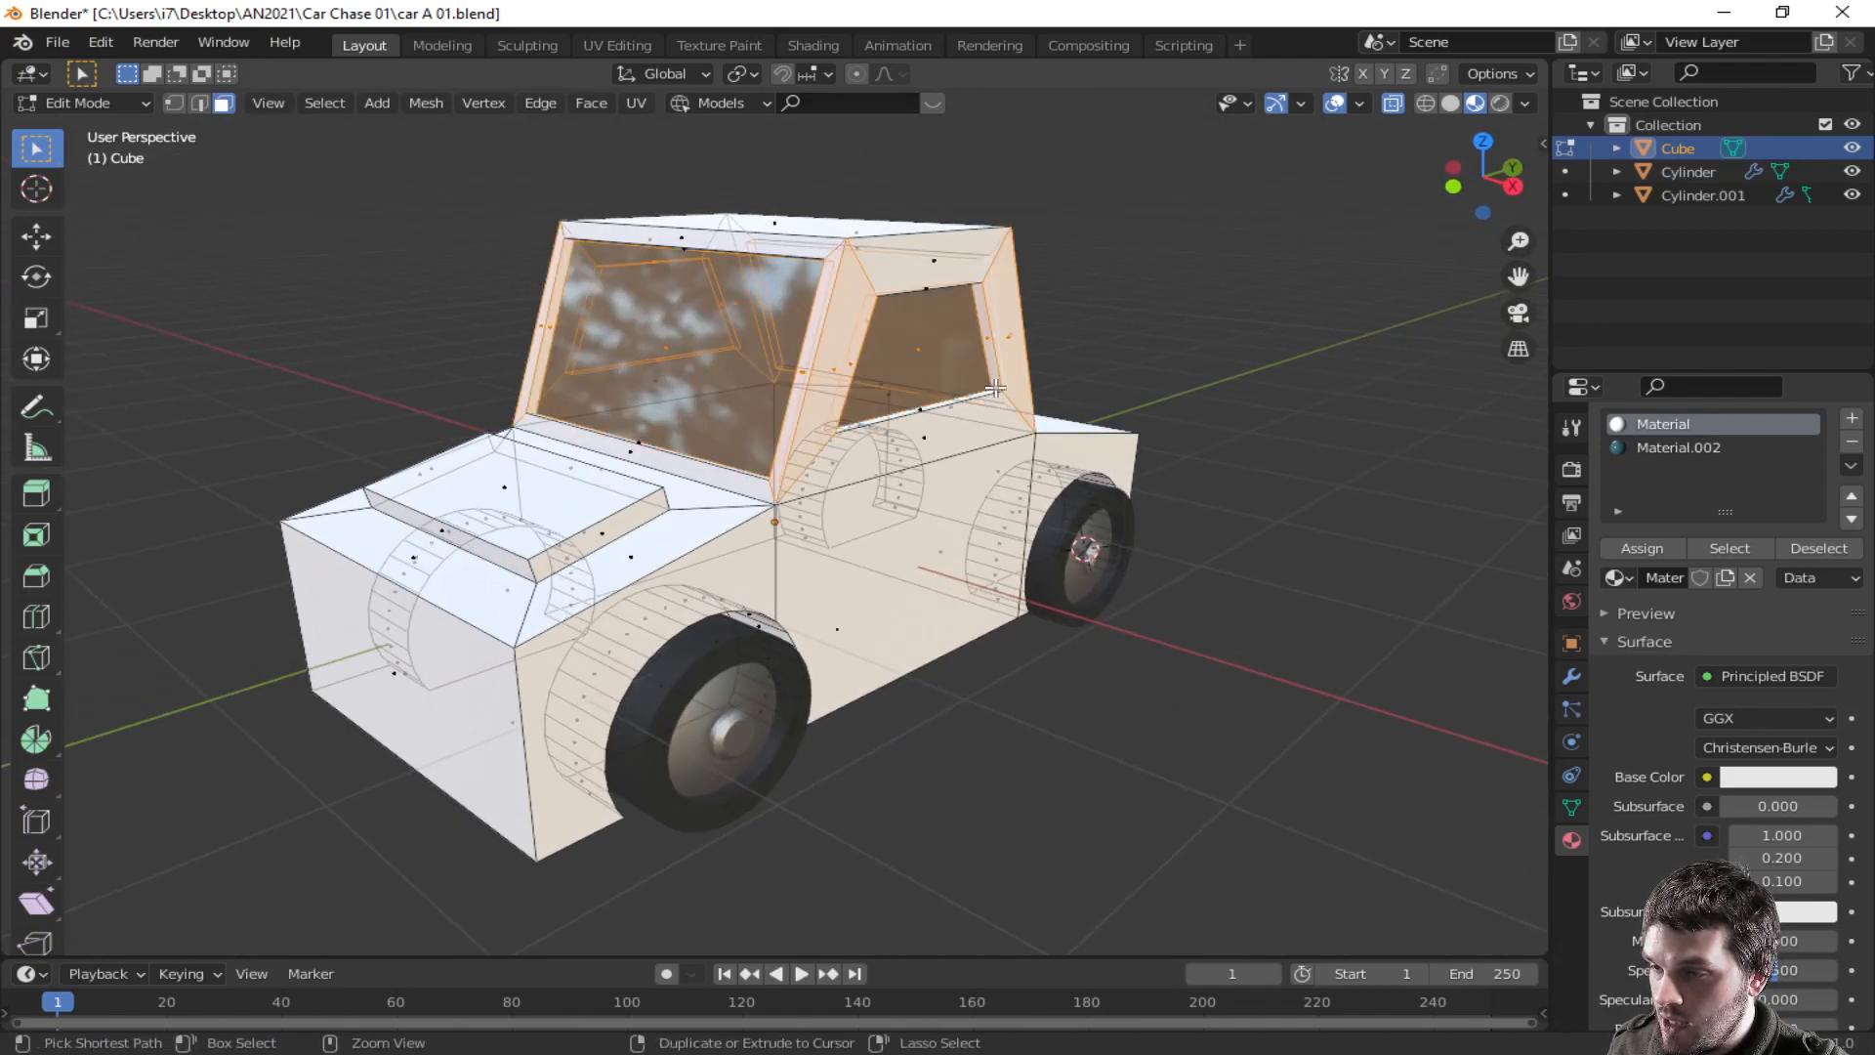
{"action": "key", "text": "alt+a"}
{"action": "scroll", "coordinate": [1115, 416], "scroll_direction": "up", "scroll_amount": 6}
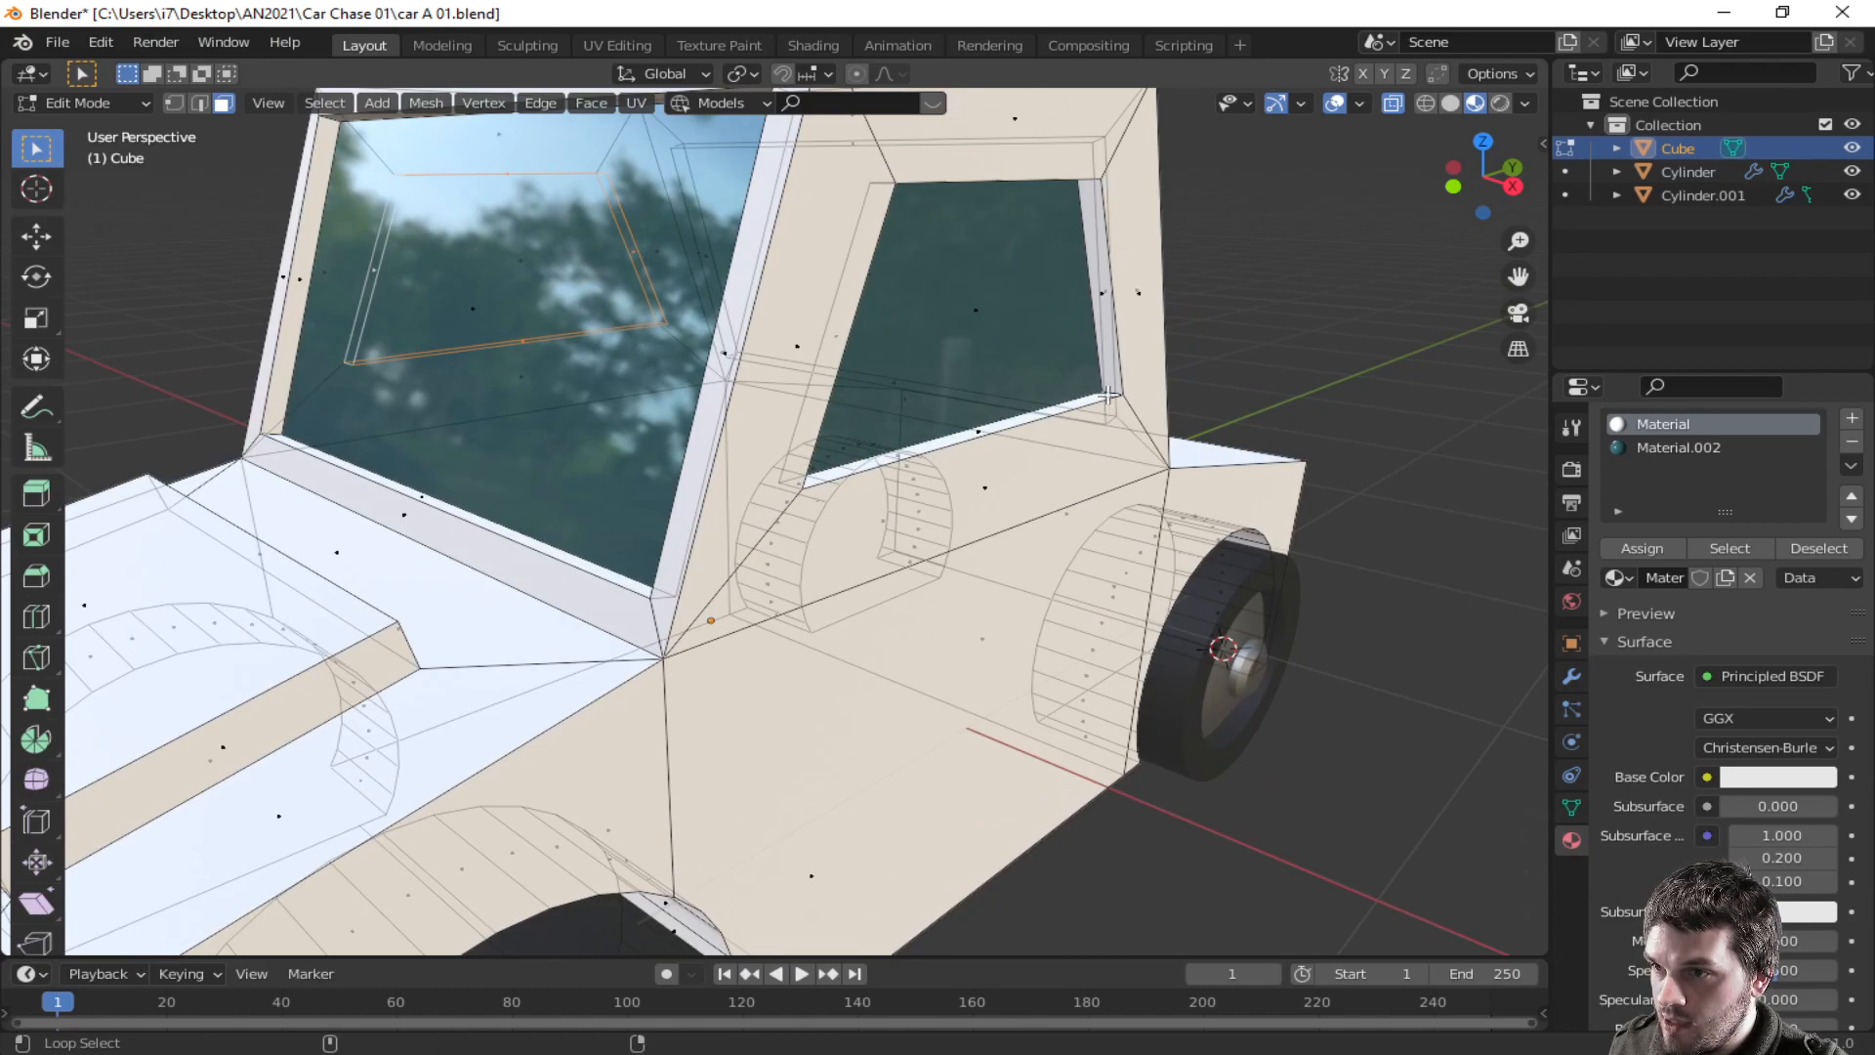
- Select the rear side window face, scale it about 1.14 and raise it about 0.05 m along Z
{"action": "left_click", "coordinate": [1114, 415], "text": "alt"}
{"action": "middle_click_drag", "start_coordinate": [1115, 415], "coordinate": [1044, 466]}
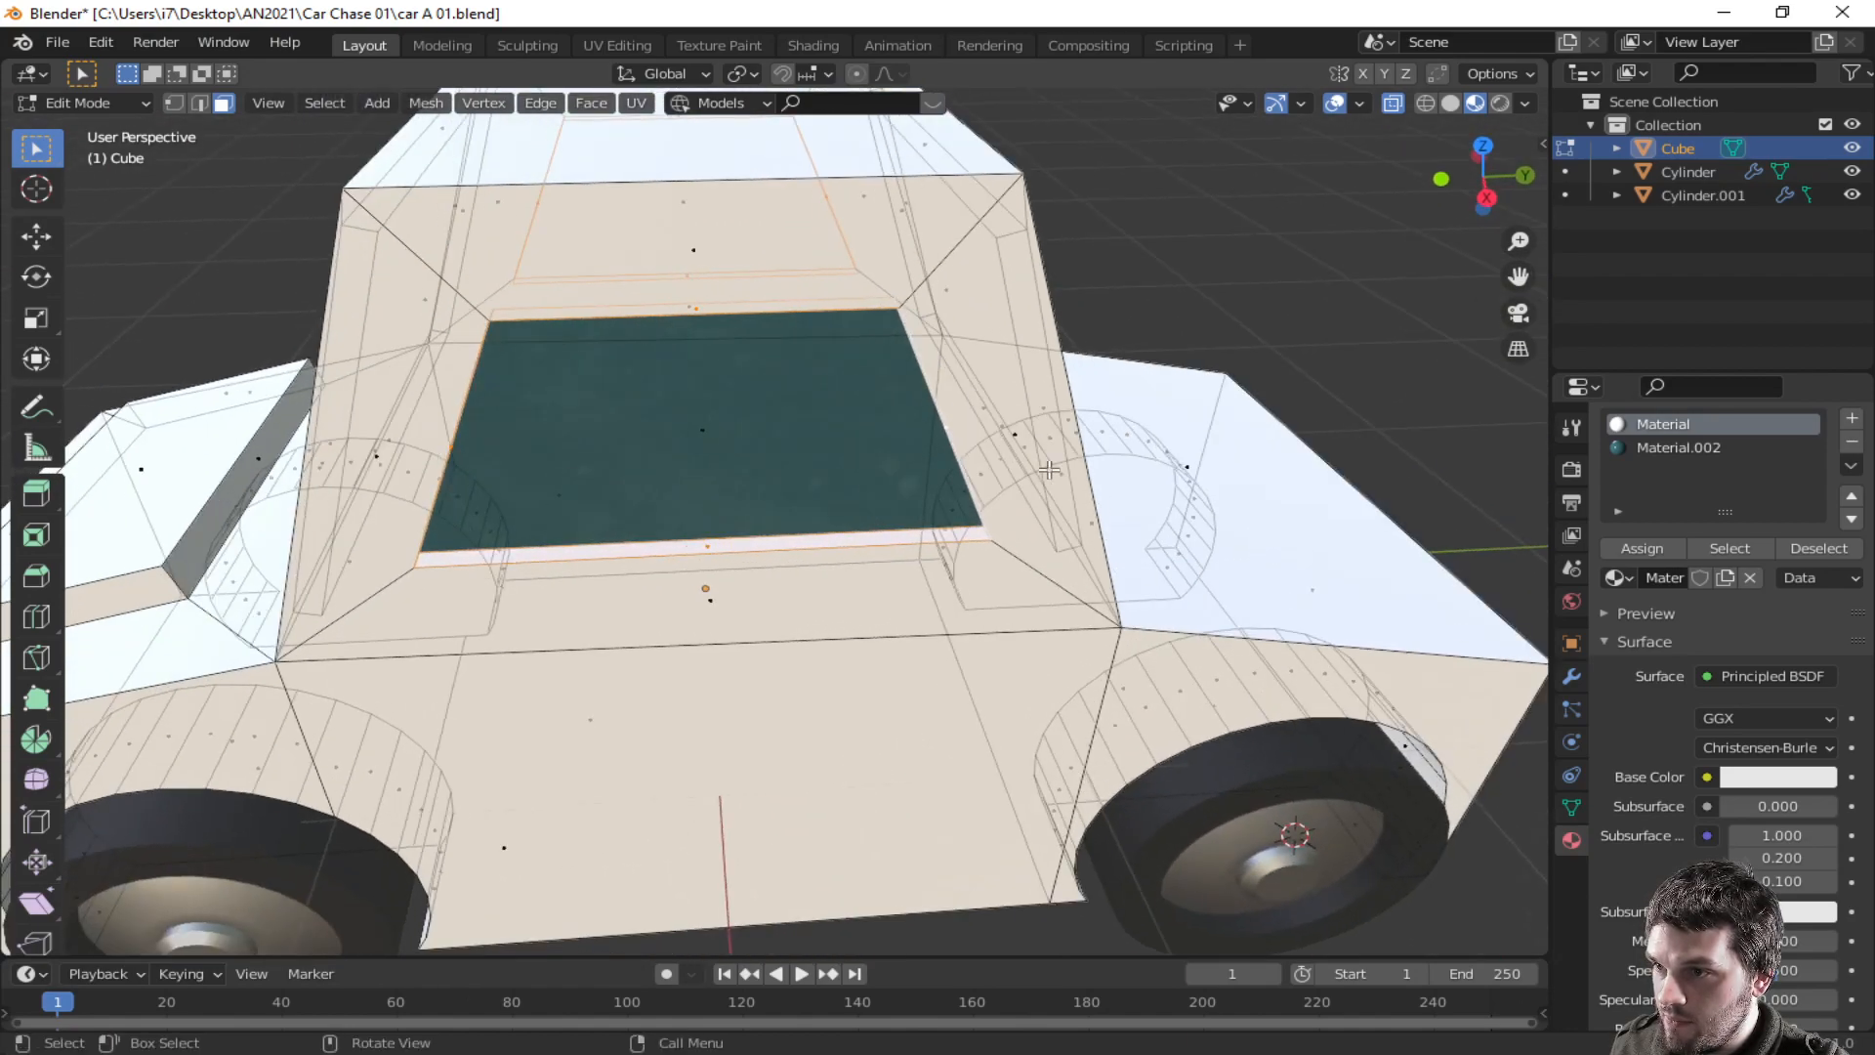
{"action": "scroll", "coordinate": [1044, 466], "scroll_direction": "down", "scroll_amount": 3}
{"action": "key", "text": "s"}
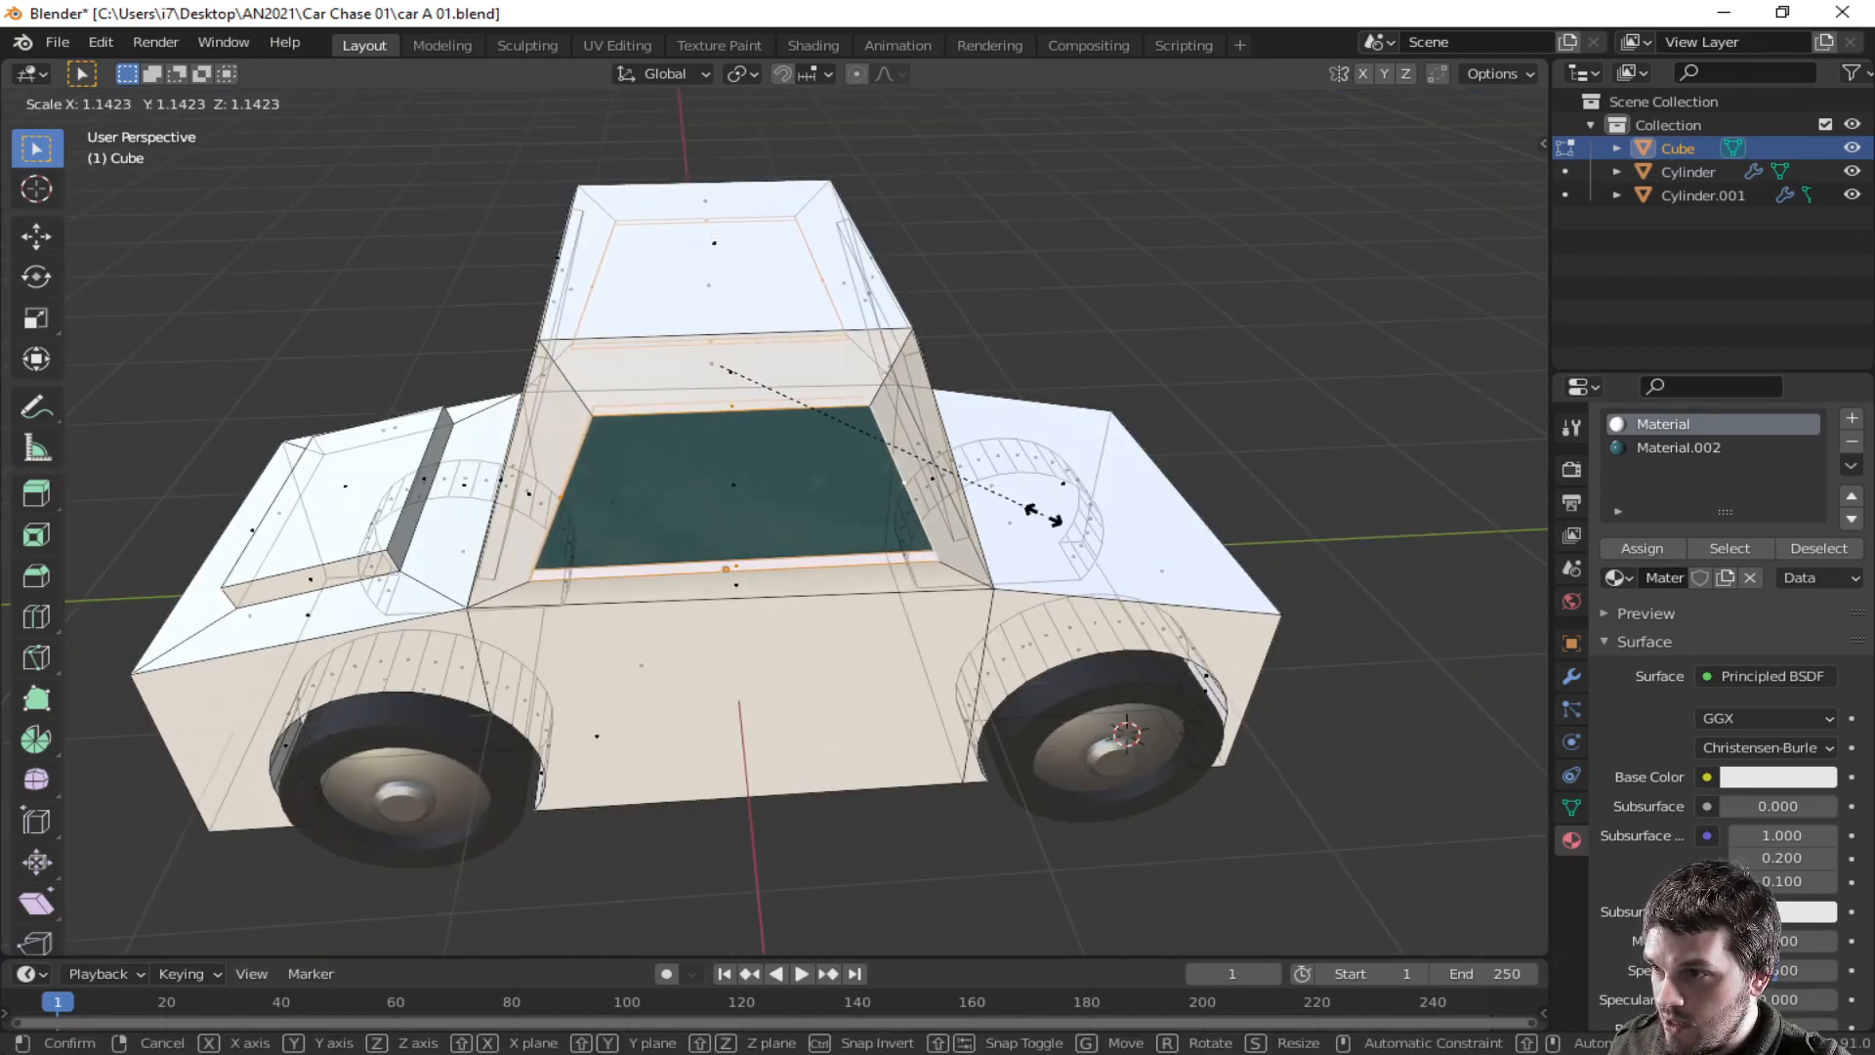
{"action": "left_click", "coordinate": [1041, 511]}
{"action": "key", "text": "g"}
{"action": "key", "text": "z"}
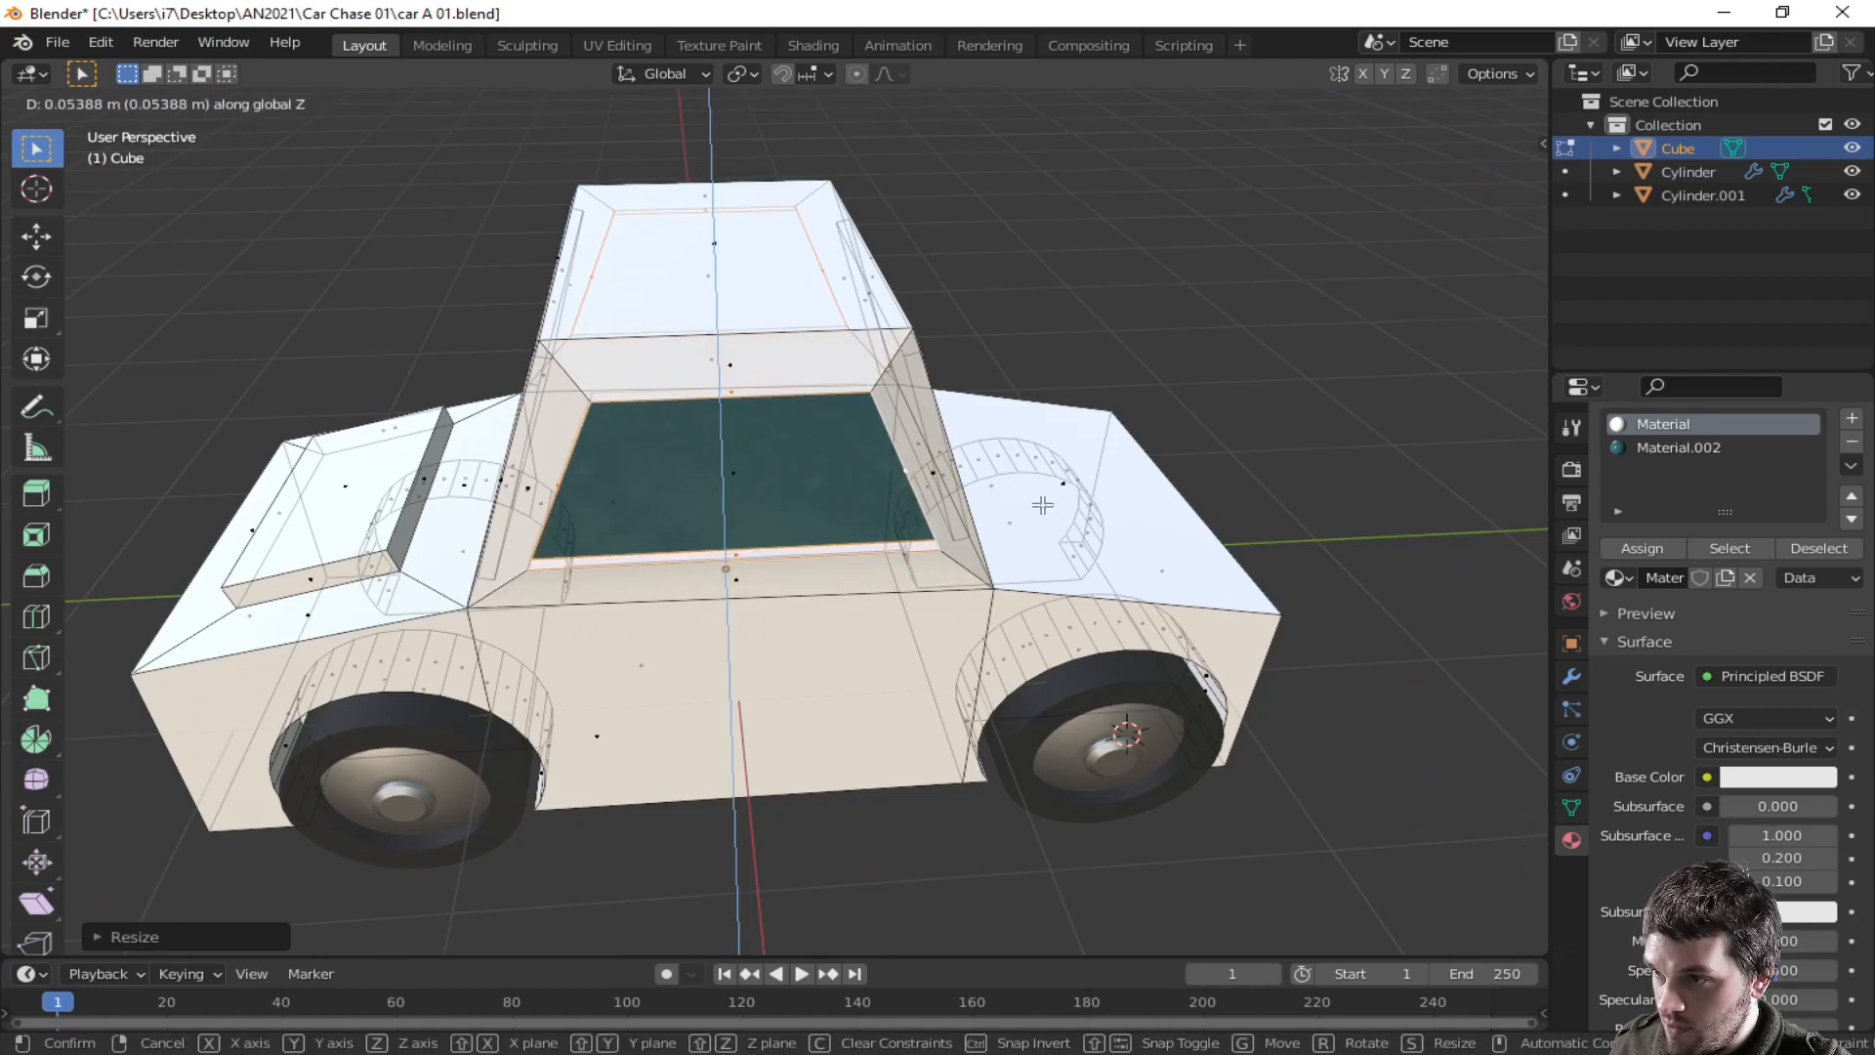
{"action": "left_click", "coordinate": [1038, 497]}
- Review the car body from several angles in object and edit mode
{"action": "key", "text": "Tab"}
{"action": "middle_click_drag", "start_coordinate": [1017, 531], "coordinate": [565, 613]}
{"action": "key", "text": "Tab"}
{"action": "key", "text": "Tab"}
{"action": "scroll", "coordinate": [615, 625], "scroll_direction": "up", "scroll_amount": 3}
{"action": "middle_click_drag", "start_coordinate": [901, 582], "coordinate": [657, 586]}
{"action": "key", "text": "Tab"}
{"action": "middle_click_drag", "start_coordinate": [908, 514], "coordinate": [574, 499]}
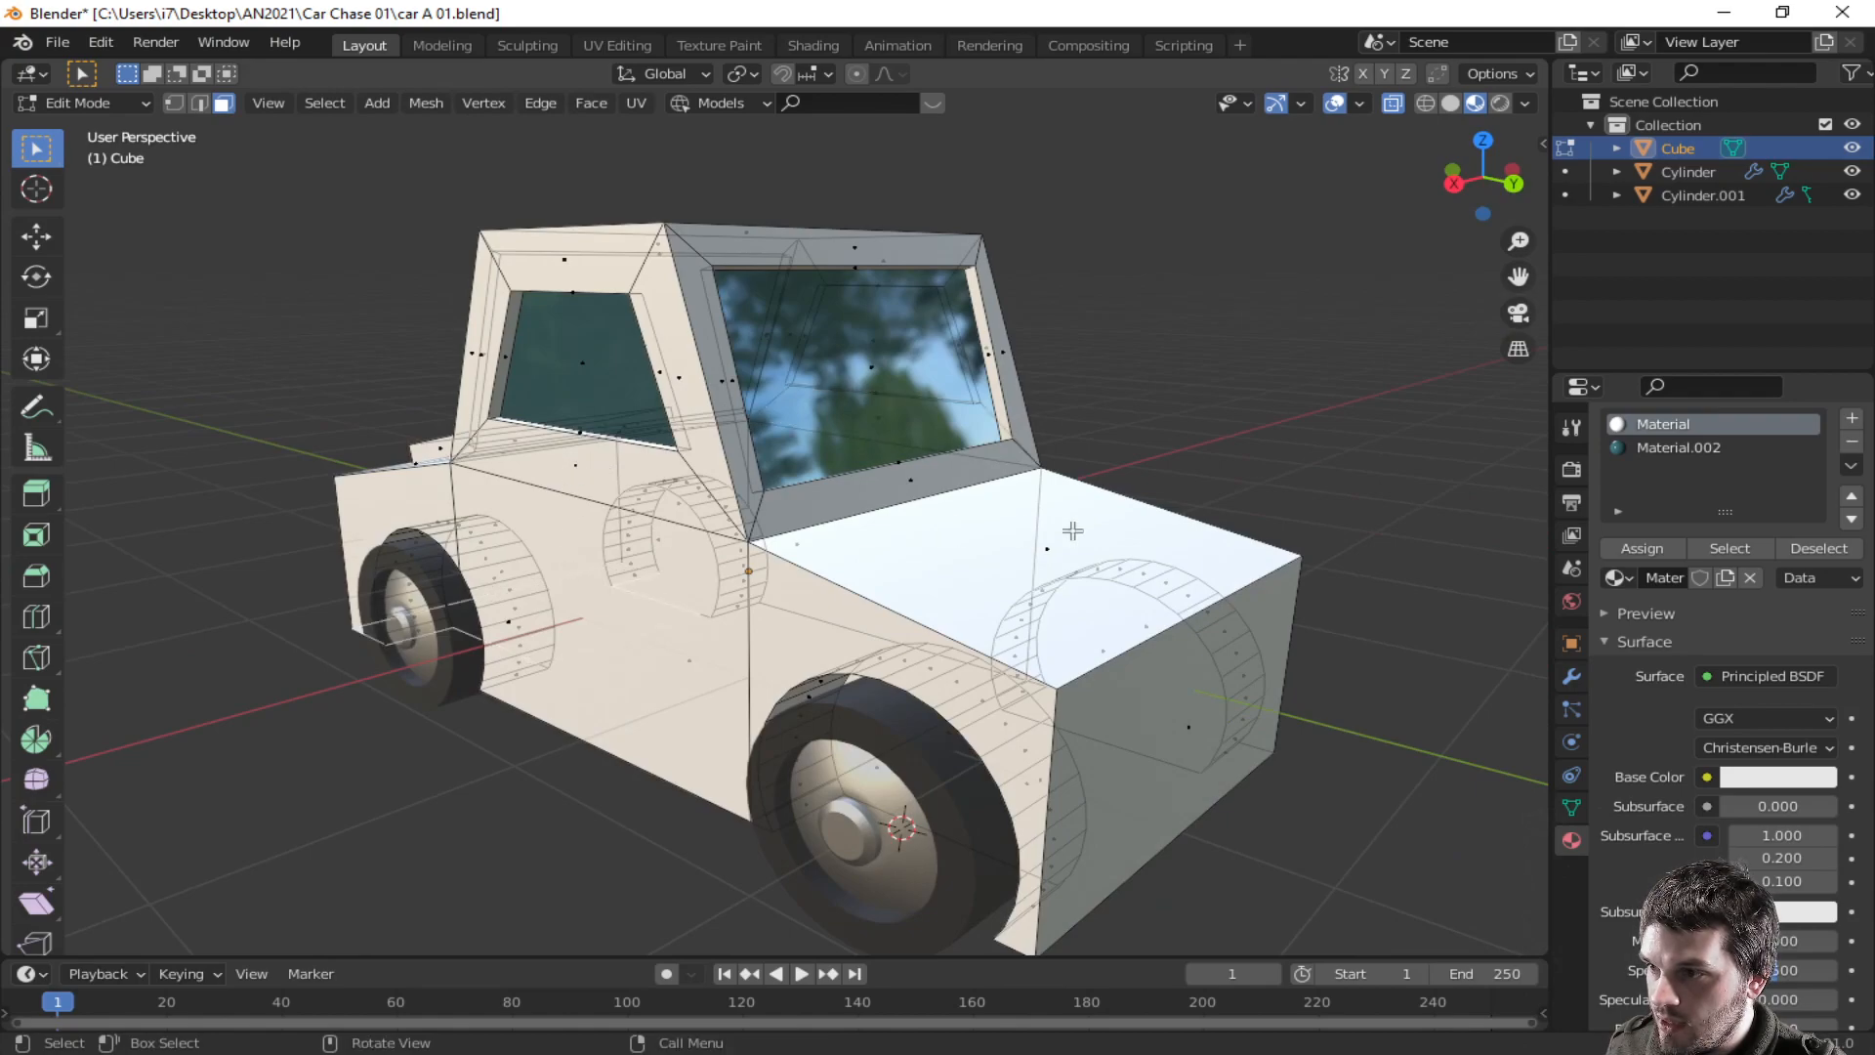
{"action": "middle_click_drag", "start_coordinate": [575, 601], "coordinate": [835, 668]}
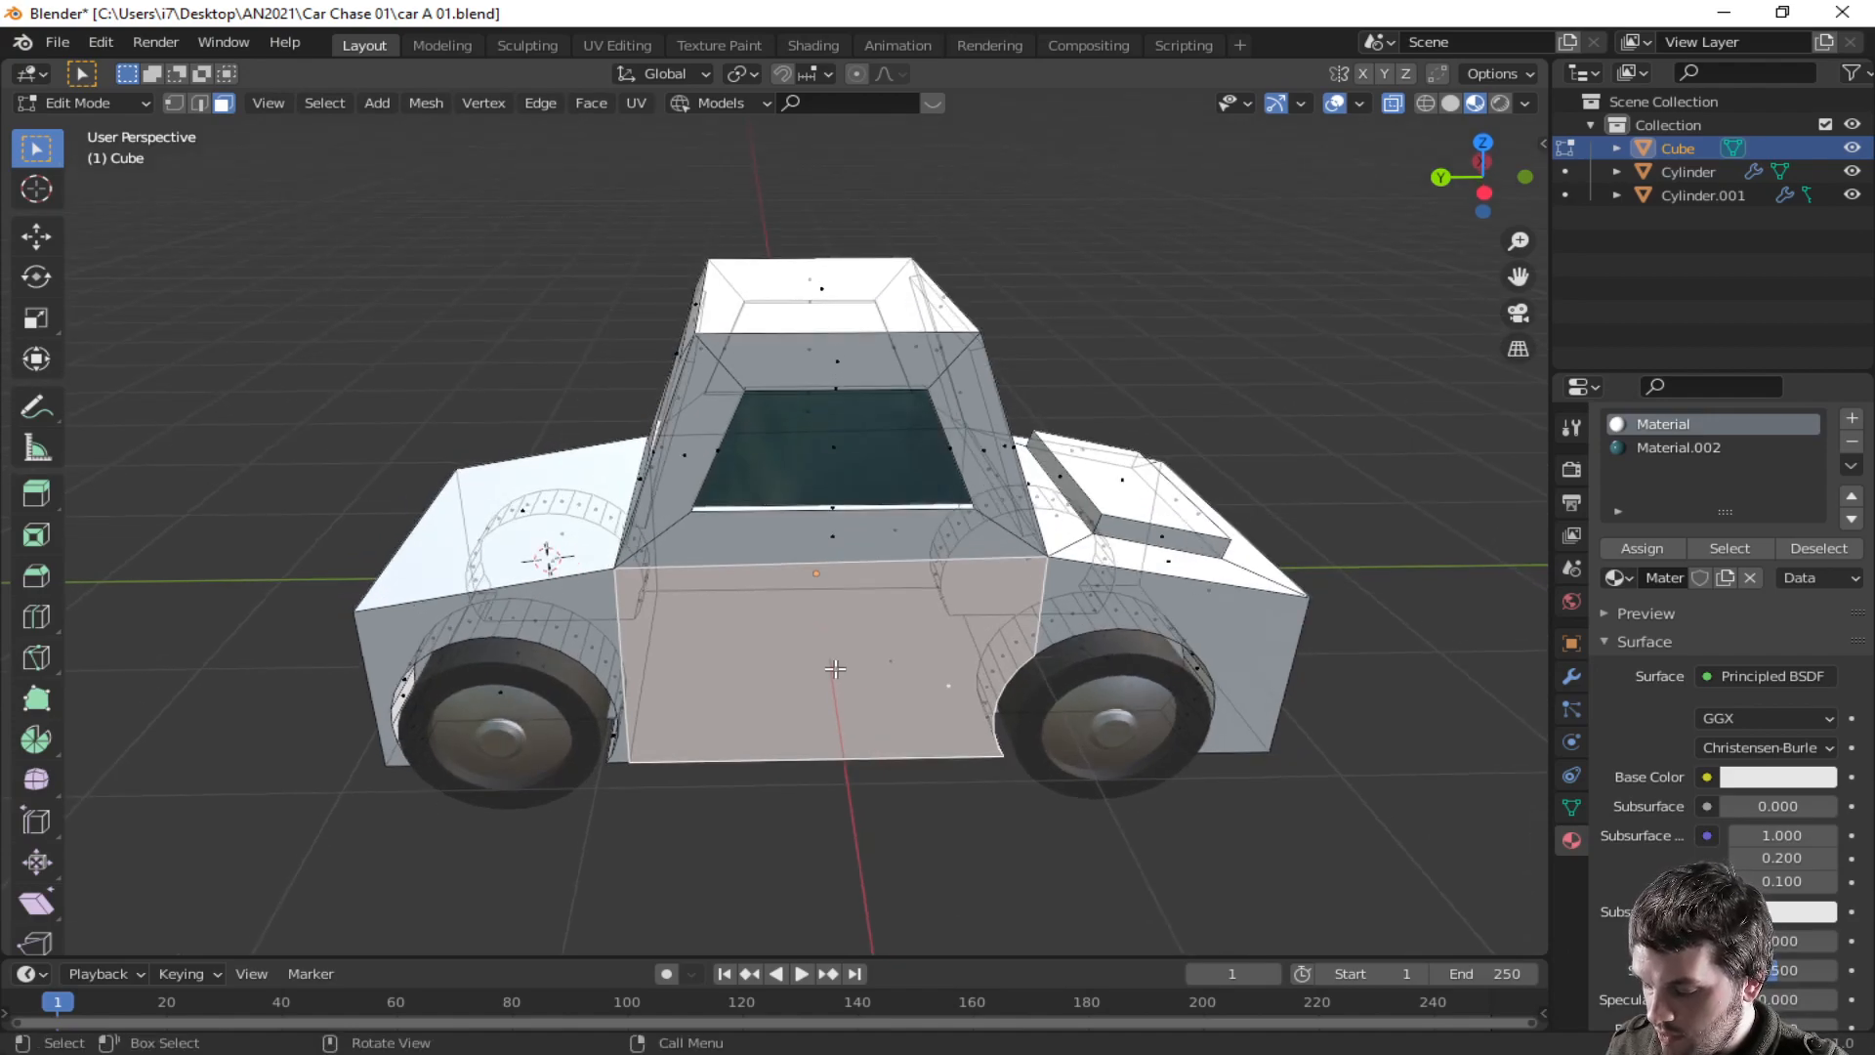
{"action": "key", "text": "Tab"}
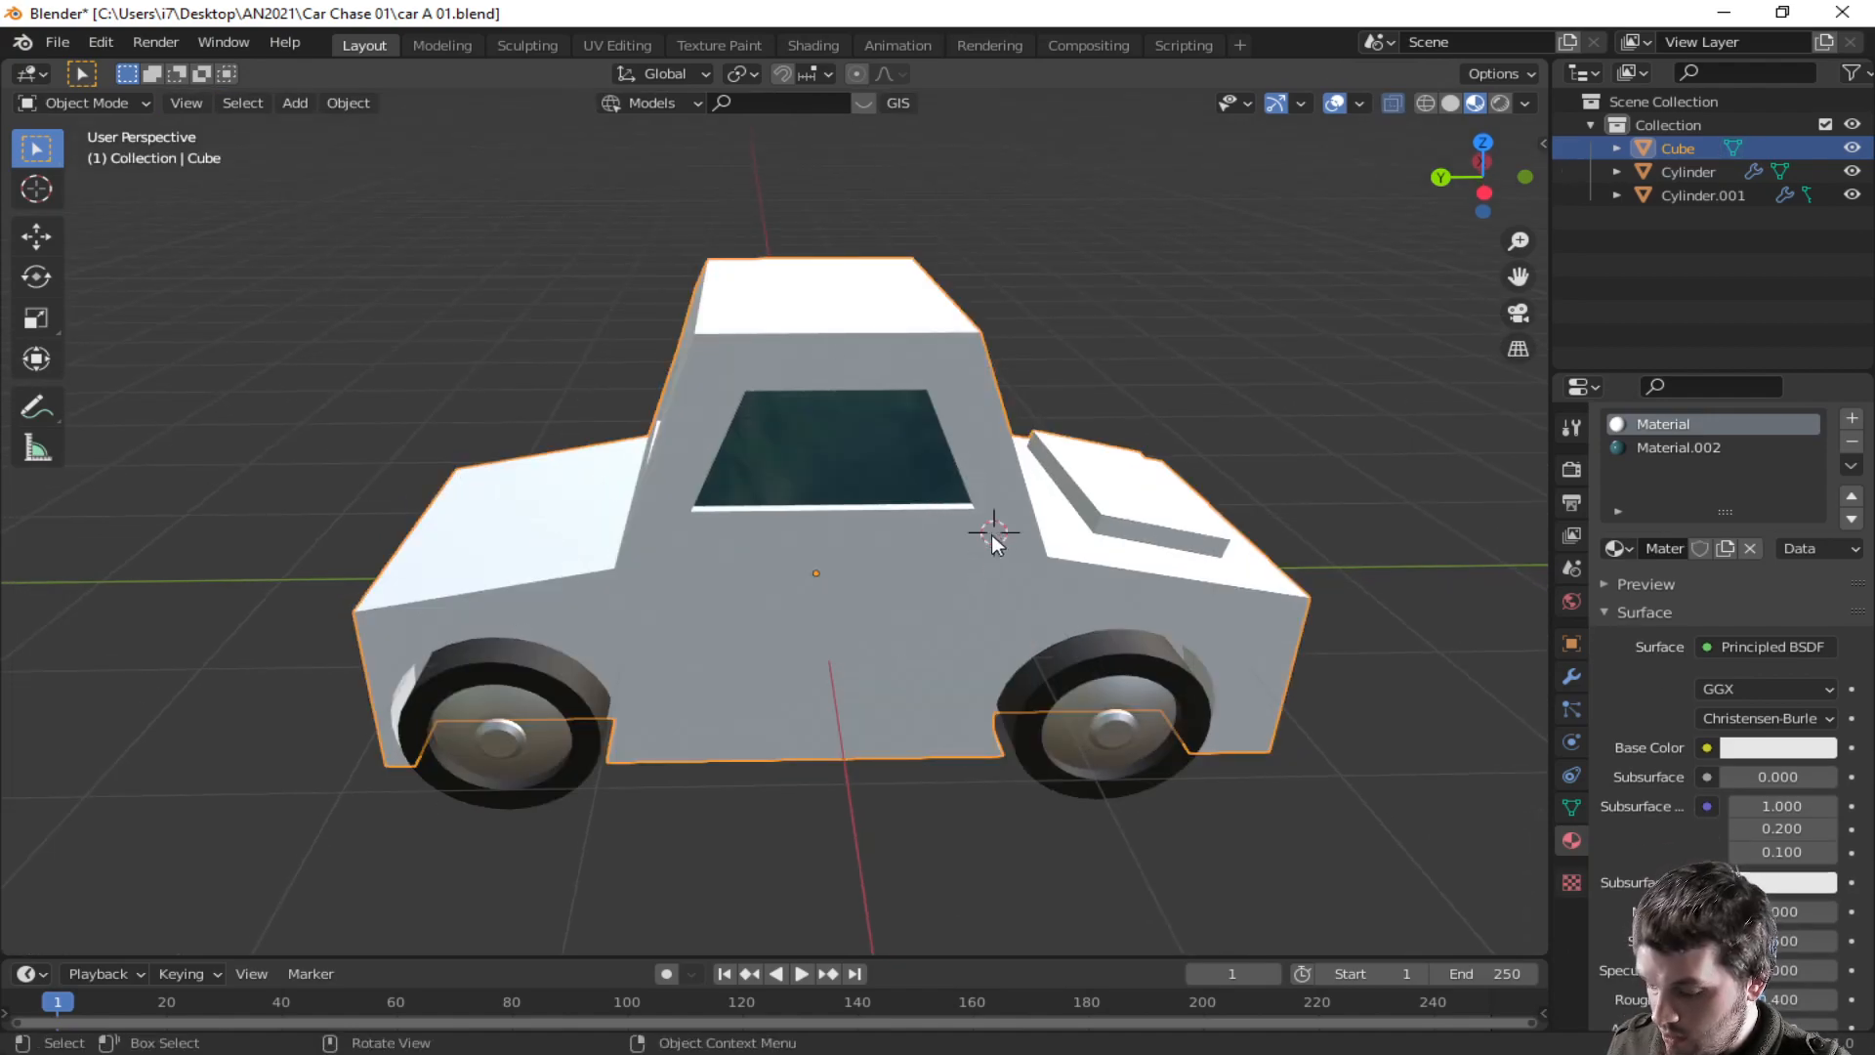
- Add a new cube and scale it down to about 0.1 near the cabin side
{"action": "key", "text": "shift+a"}
{"action": "mouse_move", "coordinate": [990, 536]}
{"action": "left_click", "coordinate": [1110, 559]}
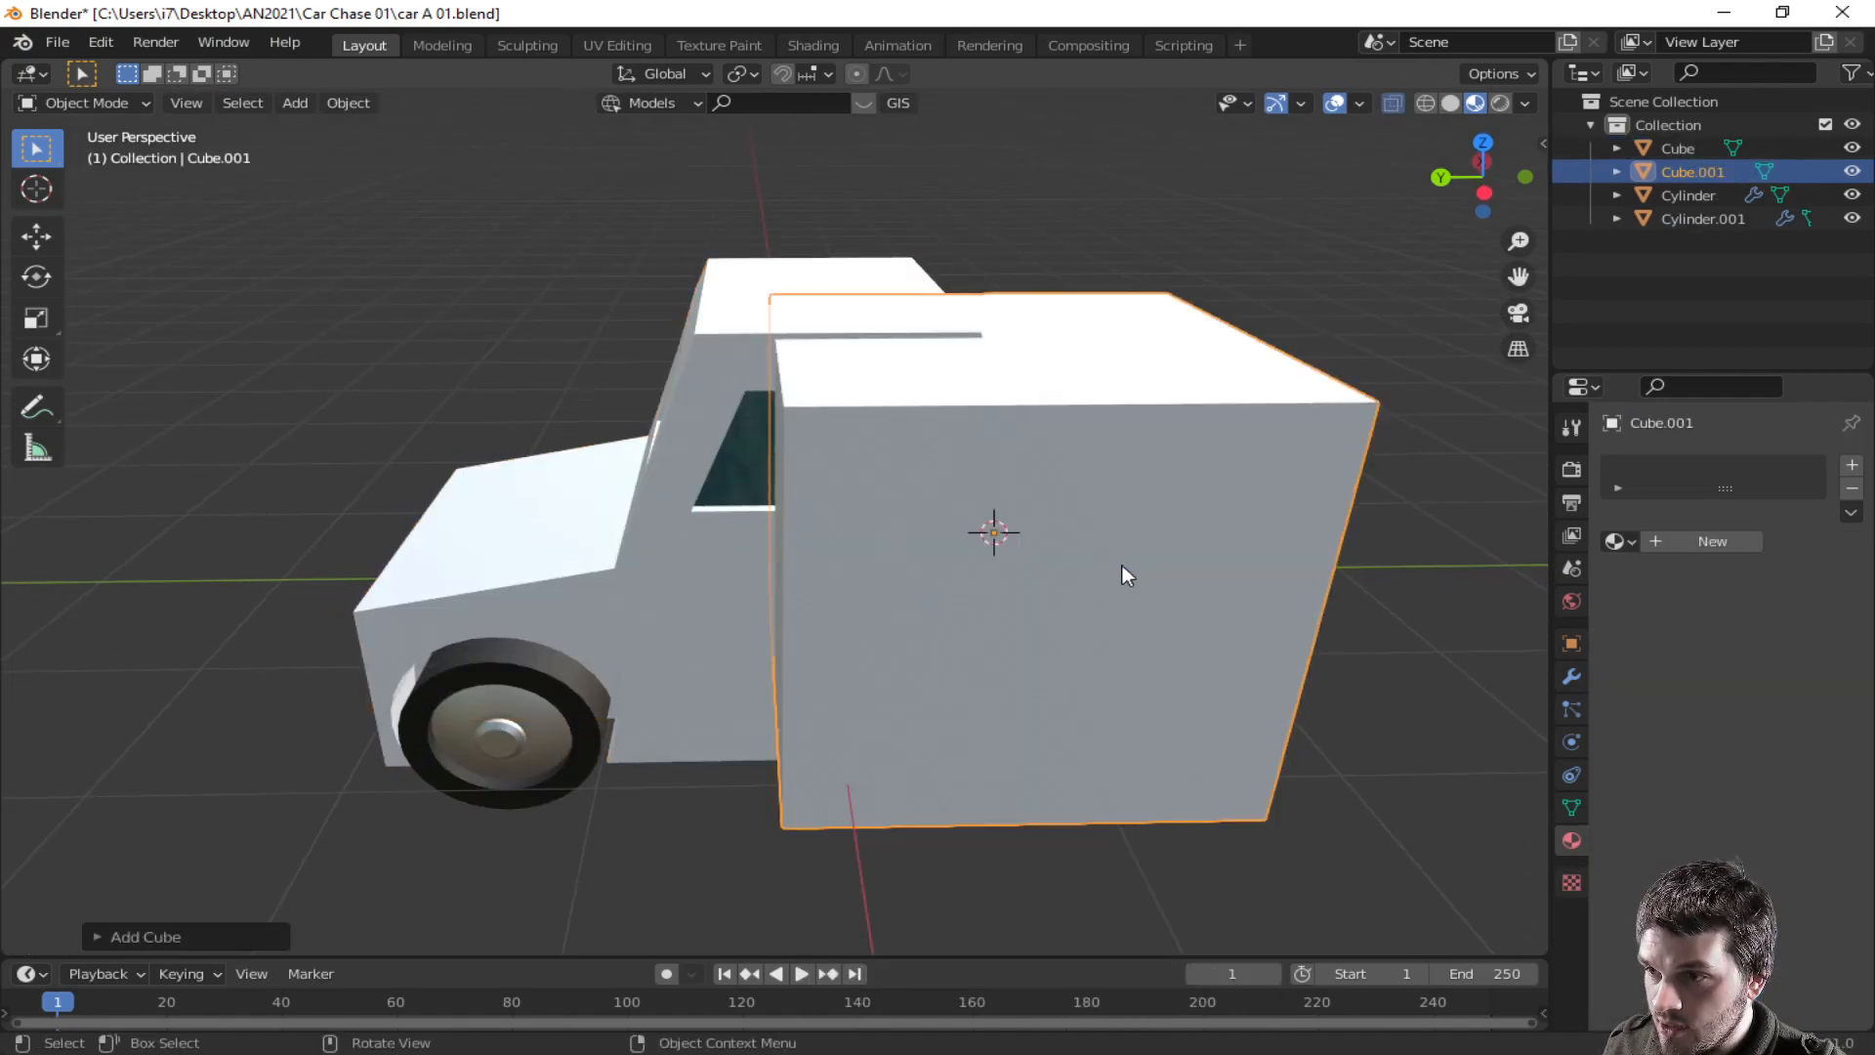
{"action": "key", "text": "s"}
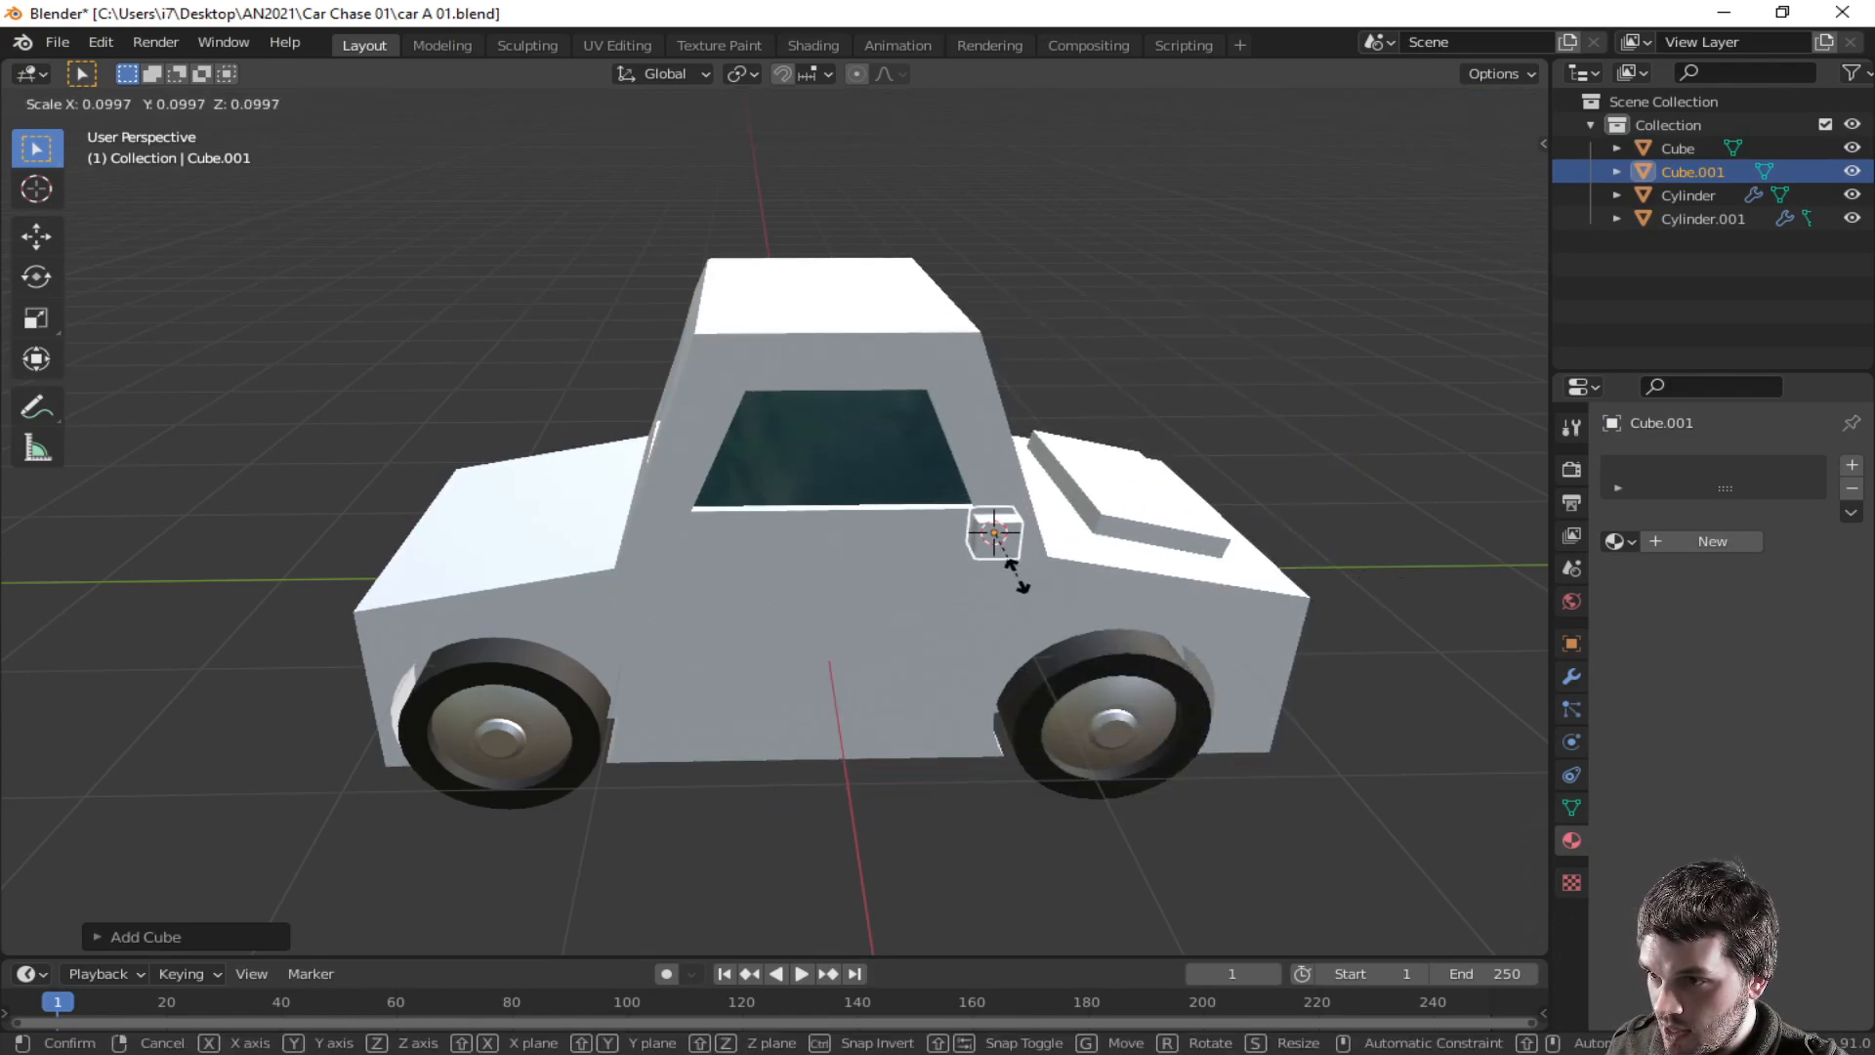
{"action": "left_click", "coordinate": [1009, 566]}
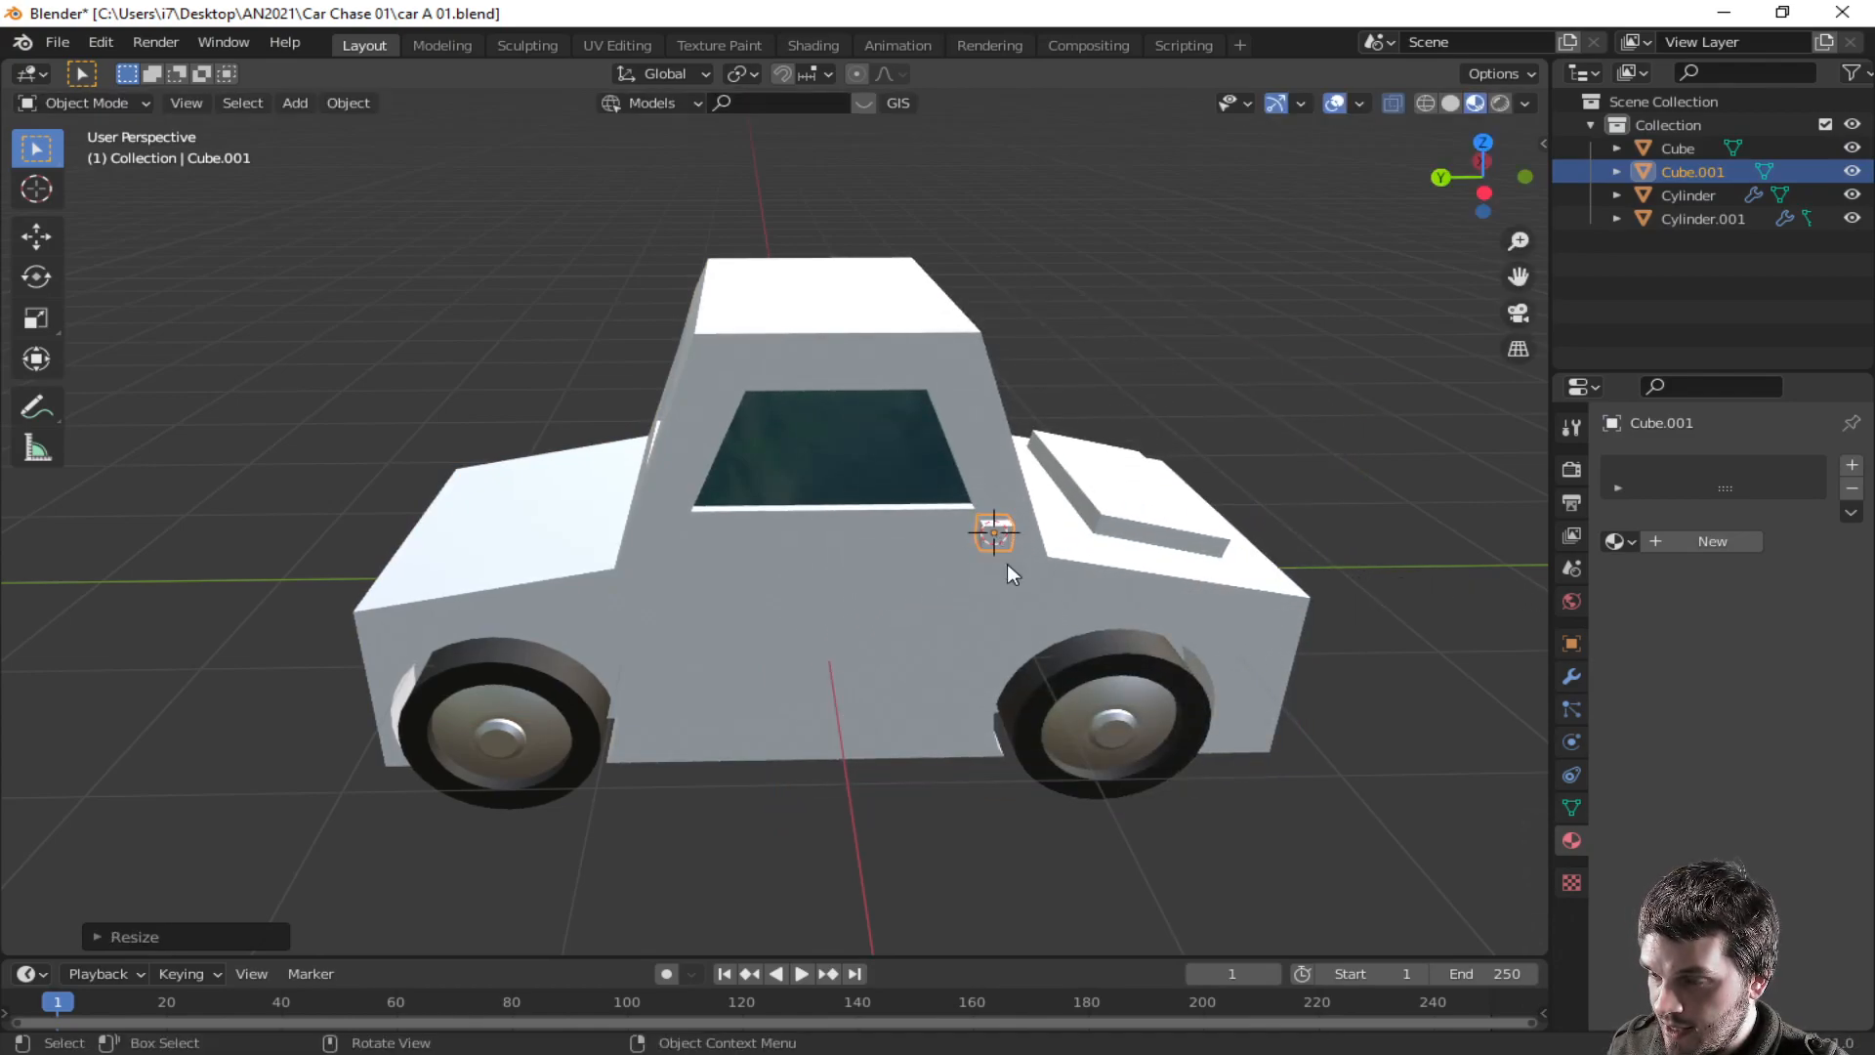
- Move the small cube along the X axis toward the cabin's side
{"action": "scroll", "coordinate": [1018, 569], "scroll_direction": "up", "scroll_amount": 4}
{"action": "key", "text": "g"}
{"action": "key", "text": "y"}
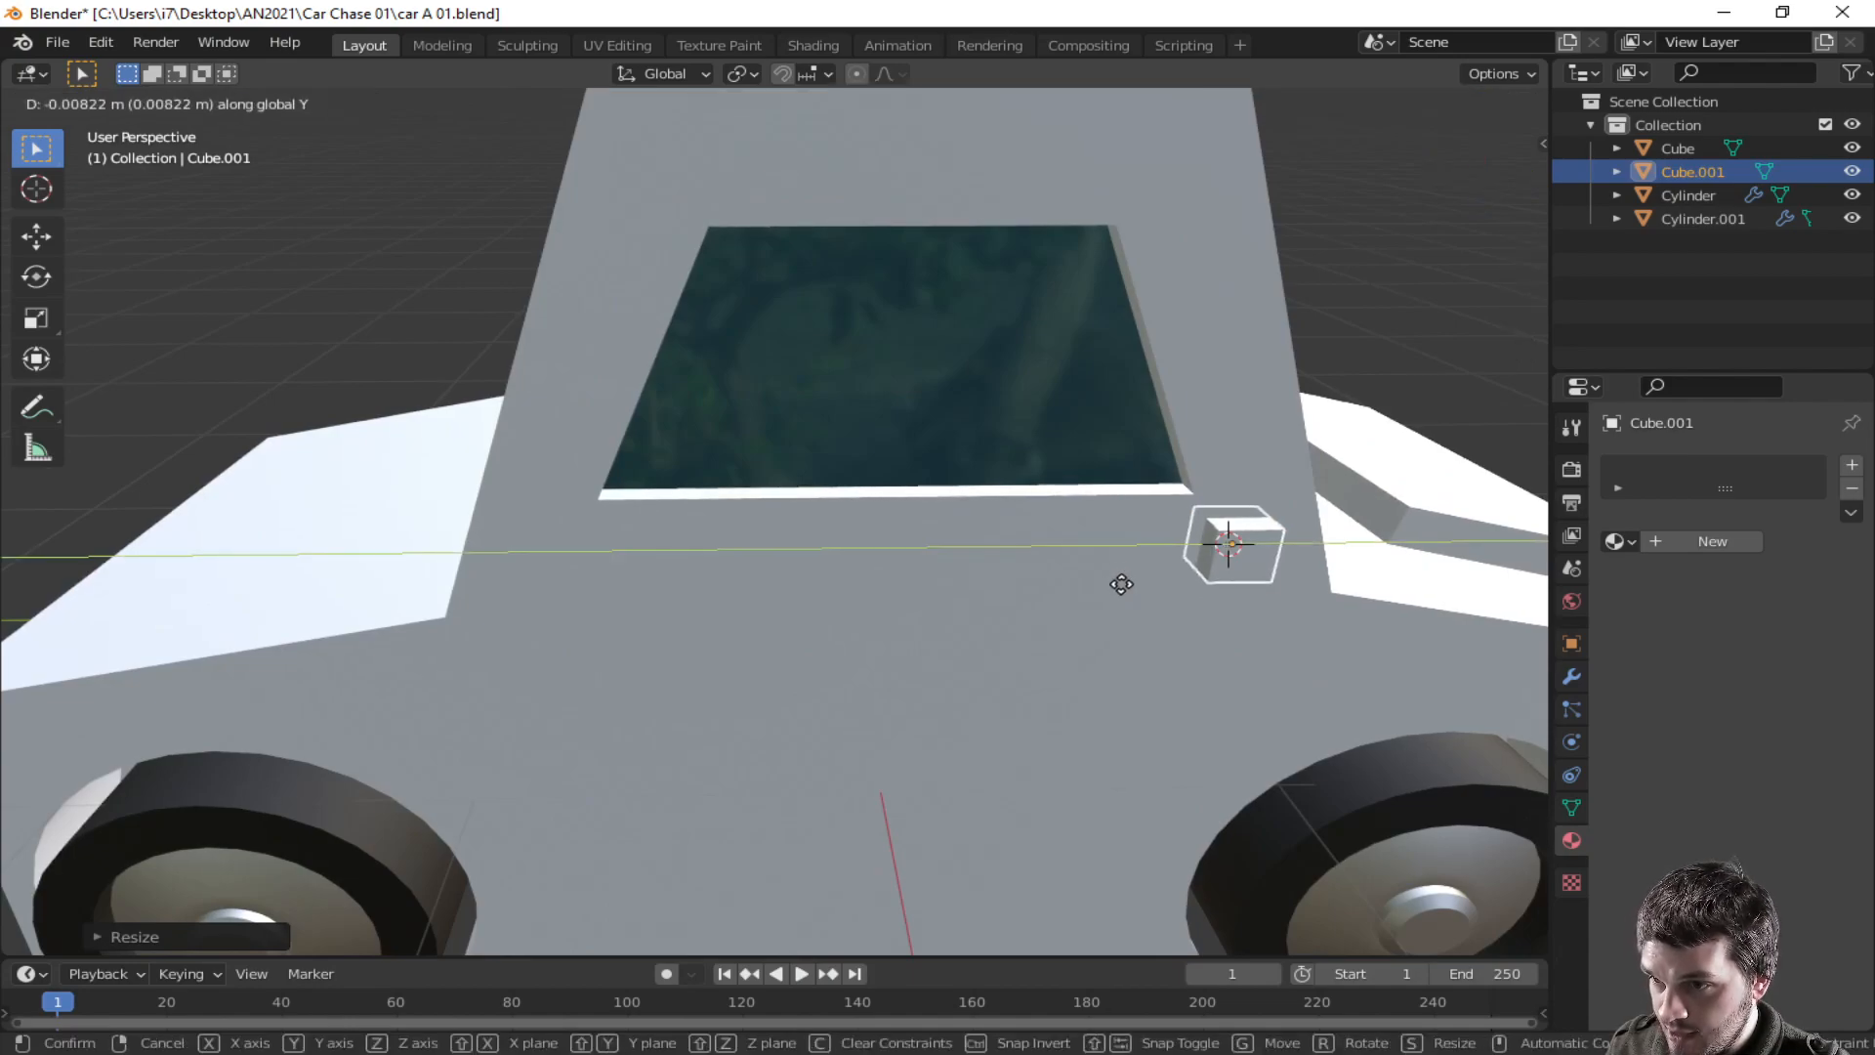
{"action": "key", "text": "x"}
{"action": "left_click", "coordinate": [1121, 587]}
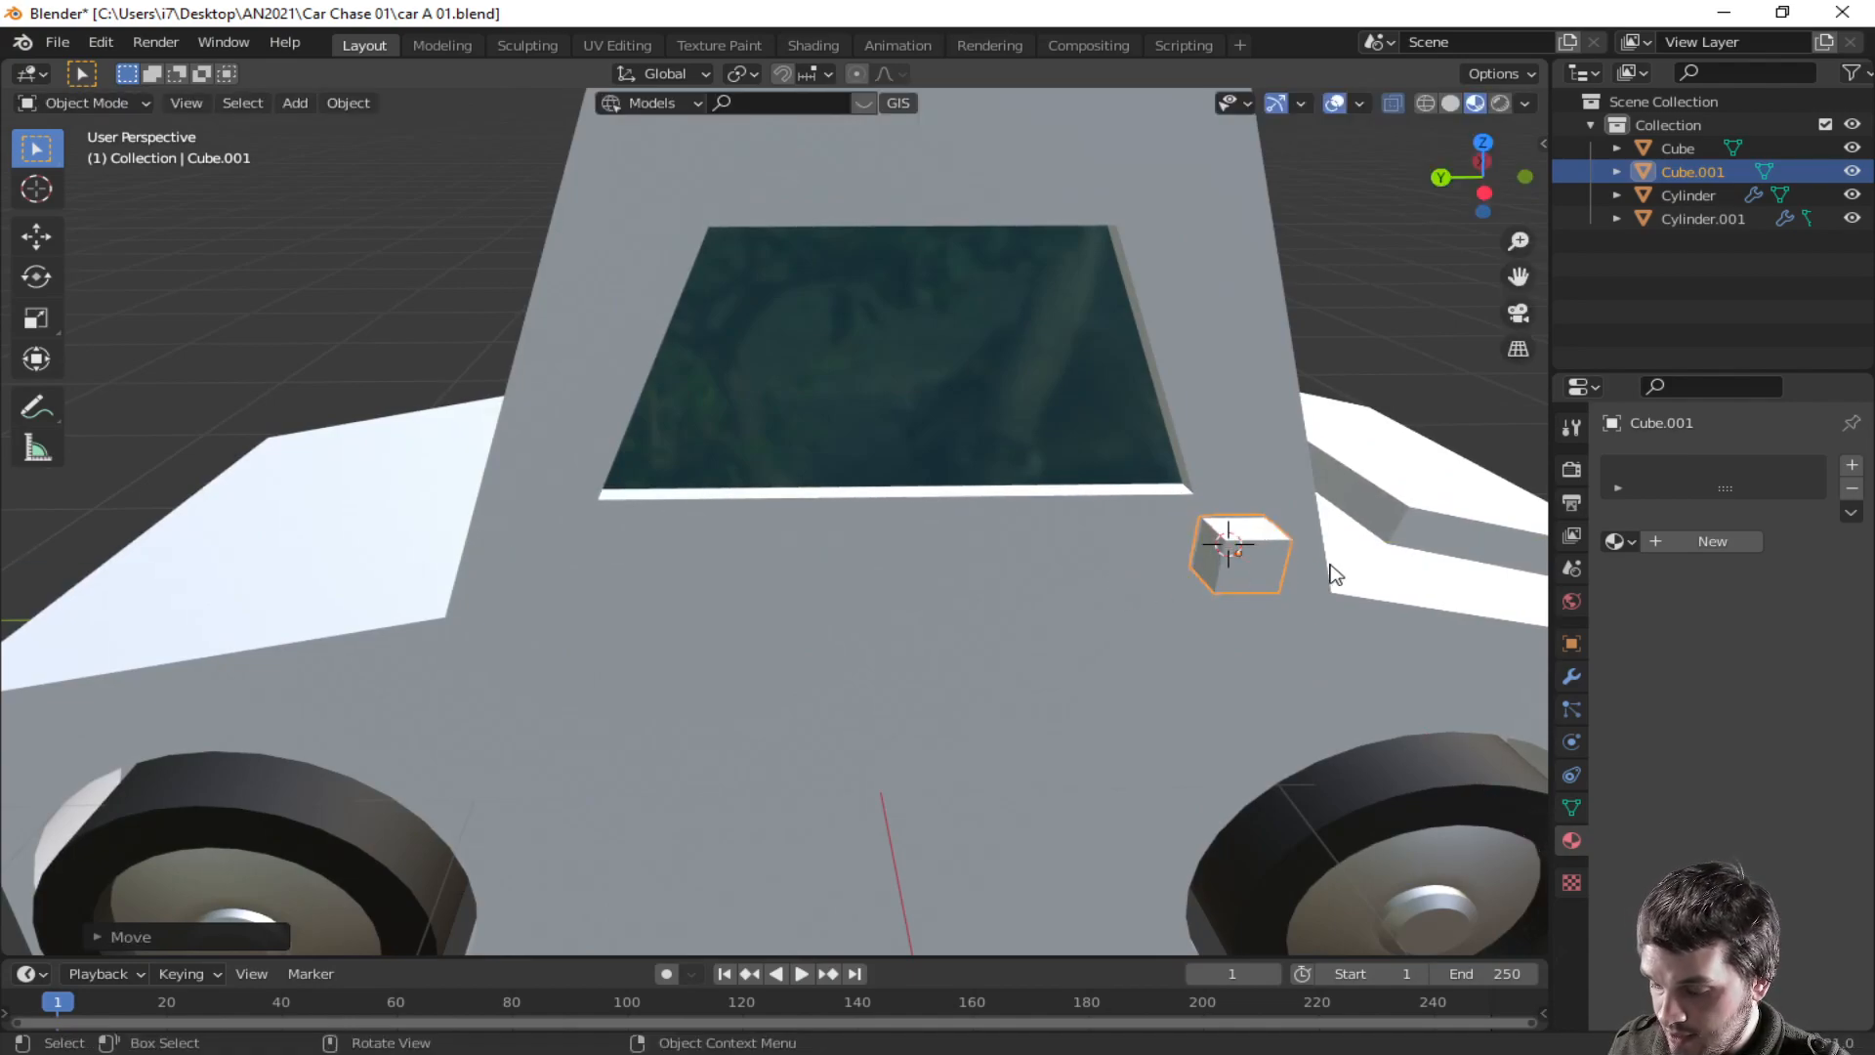
- Shrink the small cube to about 0.58 and flatten it along Z
{"action": "key", "text": "s"}
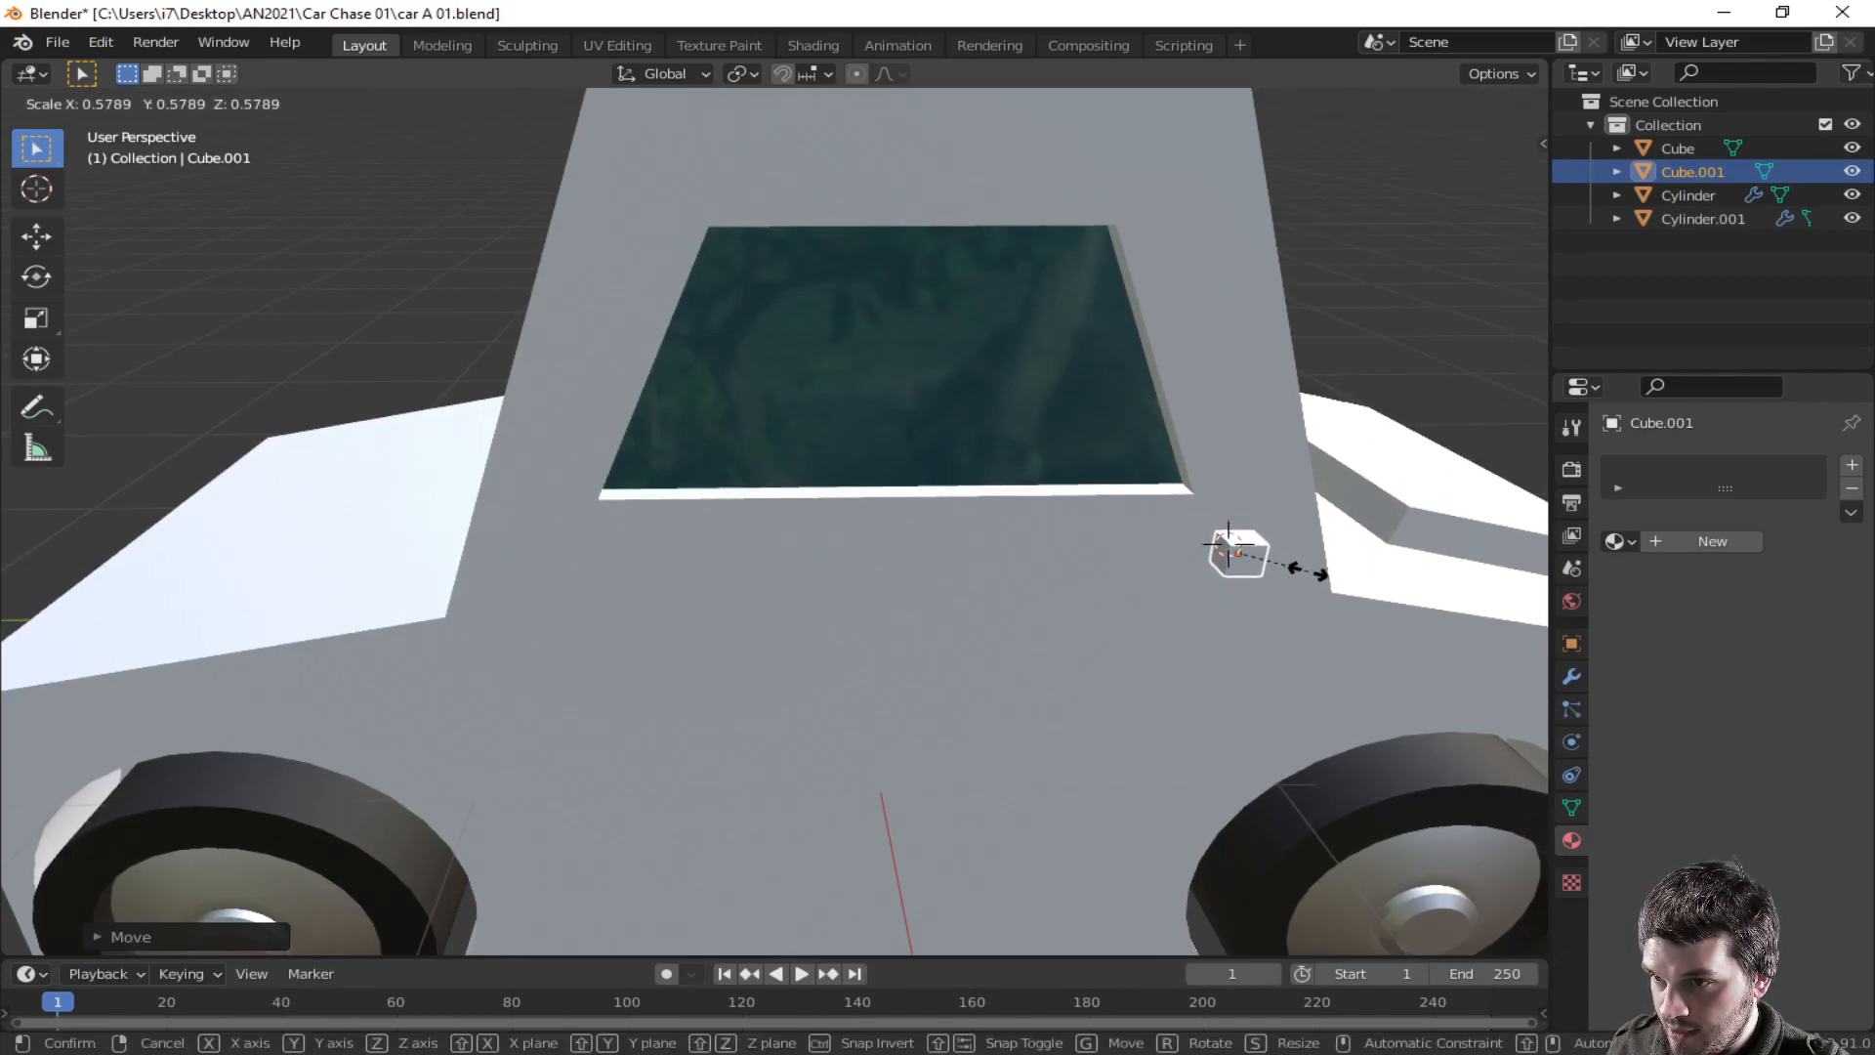
{"action": "left_click", "coordinate": [1305, 582]}
{"action": "key", "text": "s"}
{"action": "key", "text": "z"}
{"action": "left_click", "coordinate": [1336, 583]}
- Reposition the small cube along X against the cabin beside the side window
{"action": "key", "text": "Tab"}
{"action": "middle_click_drag", "start_coordinate": [1314, 532], "coordinate": [1358, 499]}
{"action": "key", "text": "Tab"}
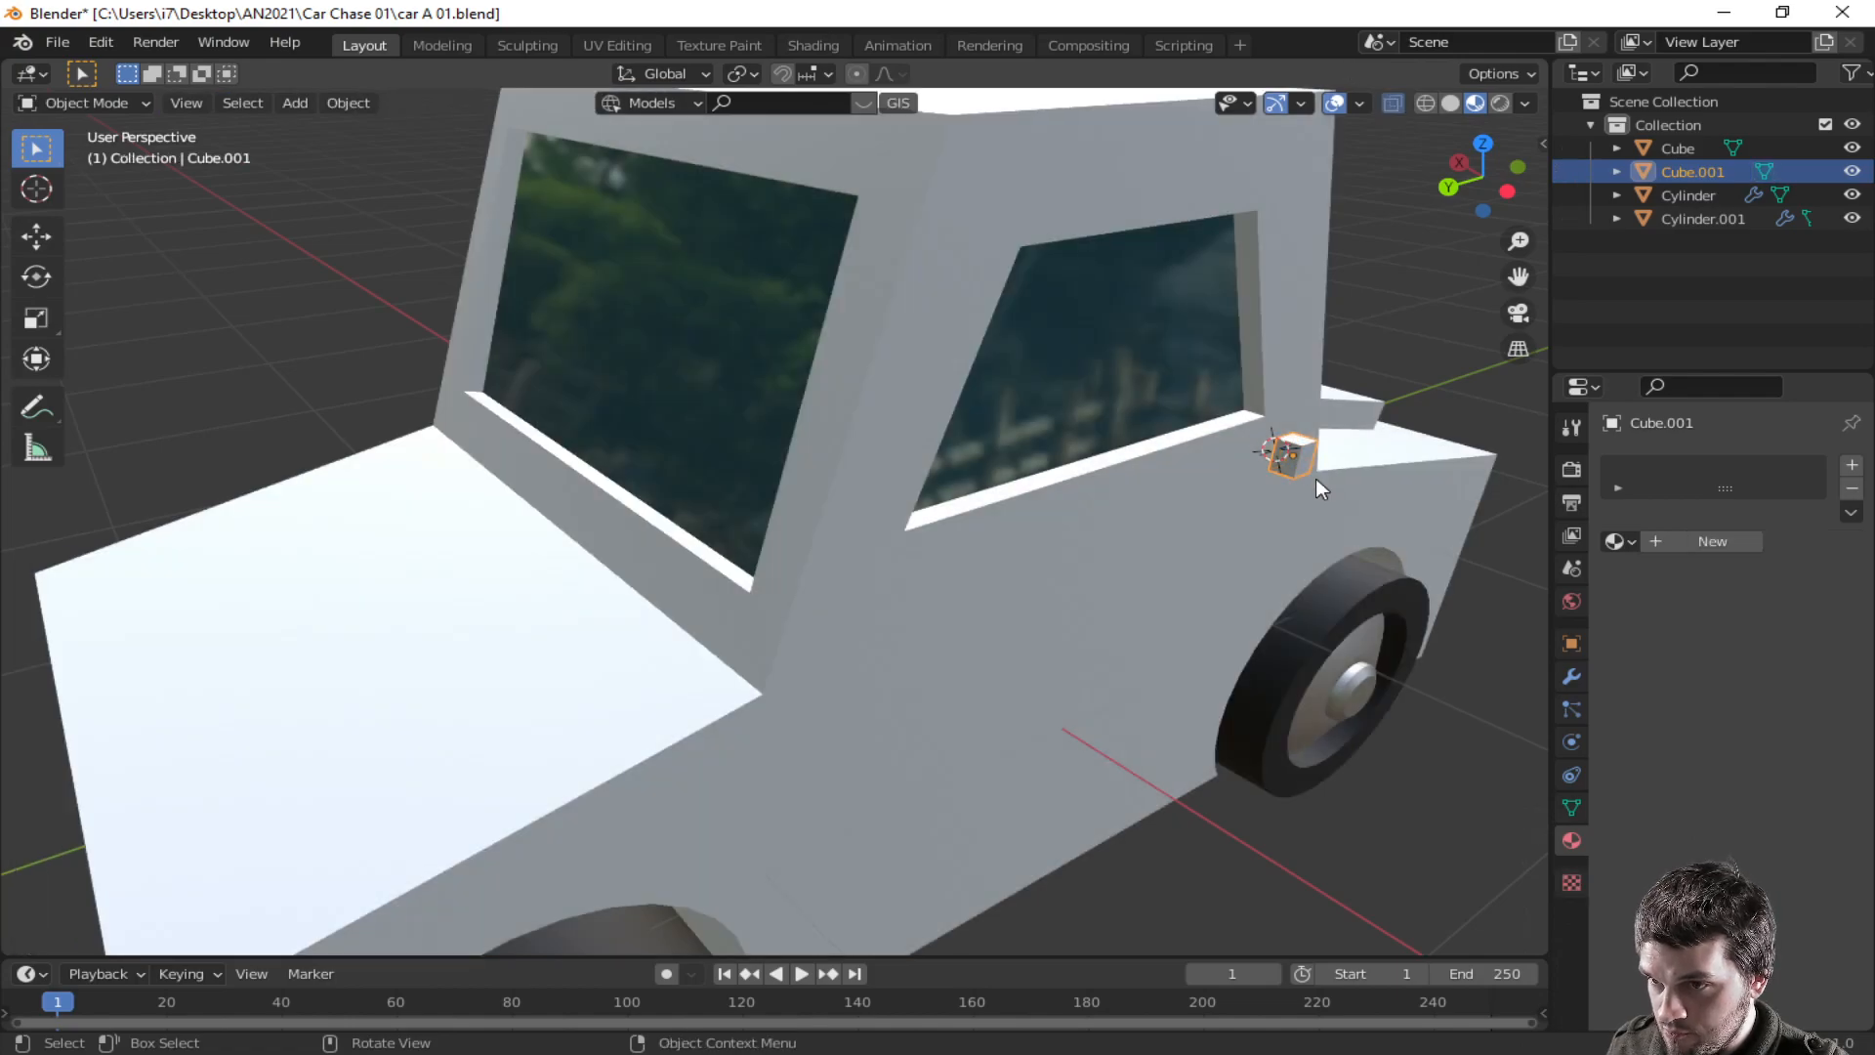
{"action": "key", "text": "g"}
{"action": "key", "text": "y"}
{"action": "key", "text": "x"}
{"action": "left_click", "coordinate": [1297, 468]}
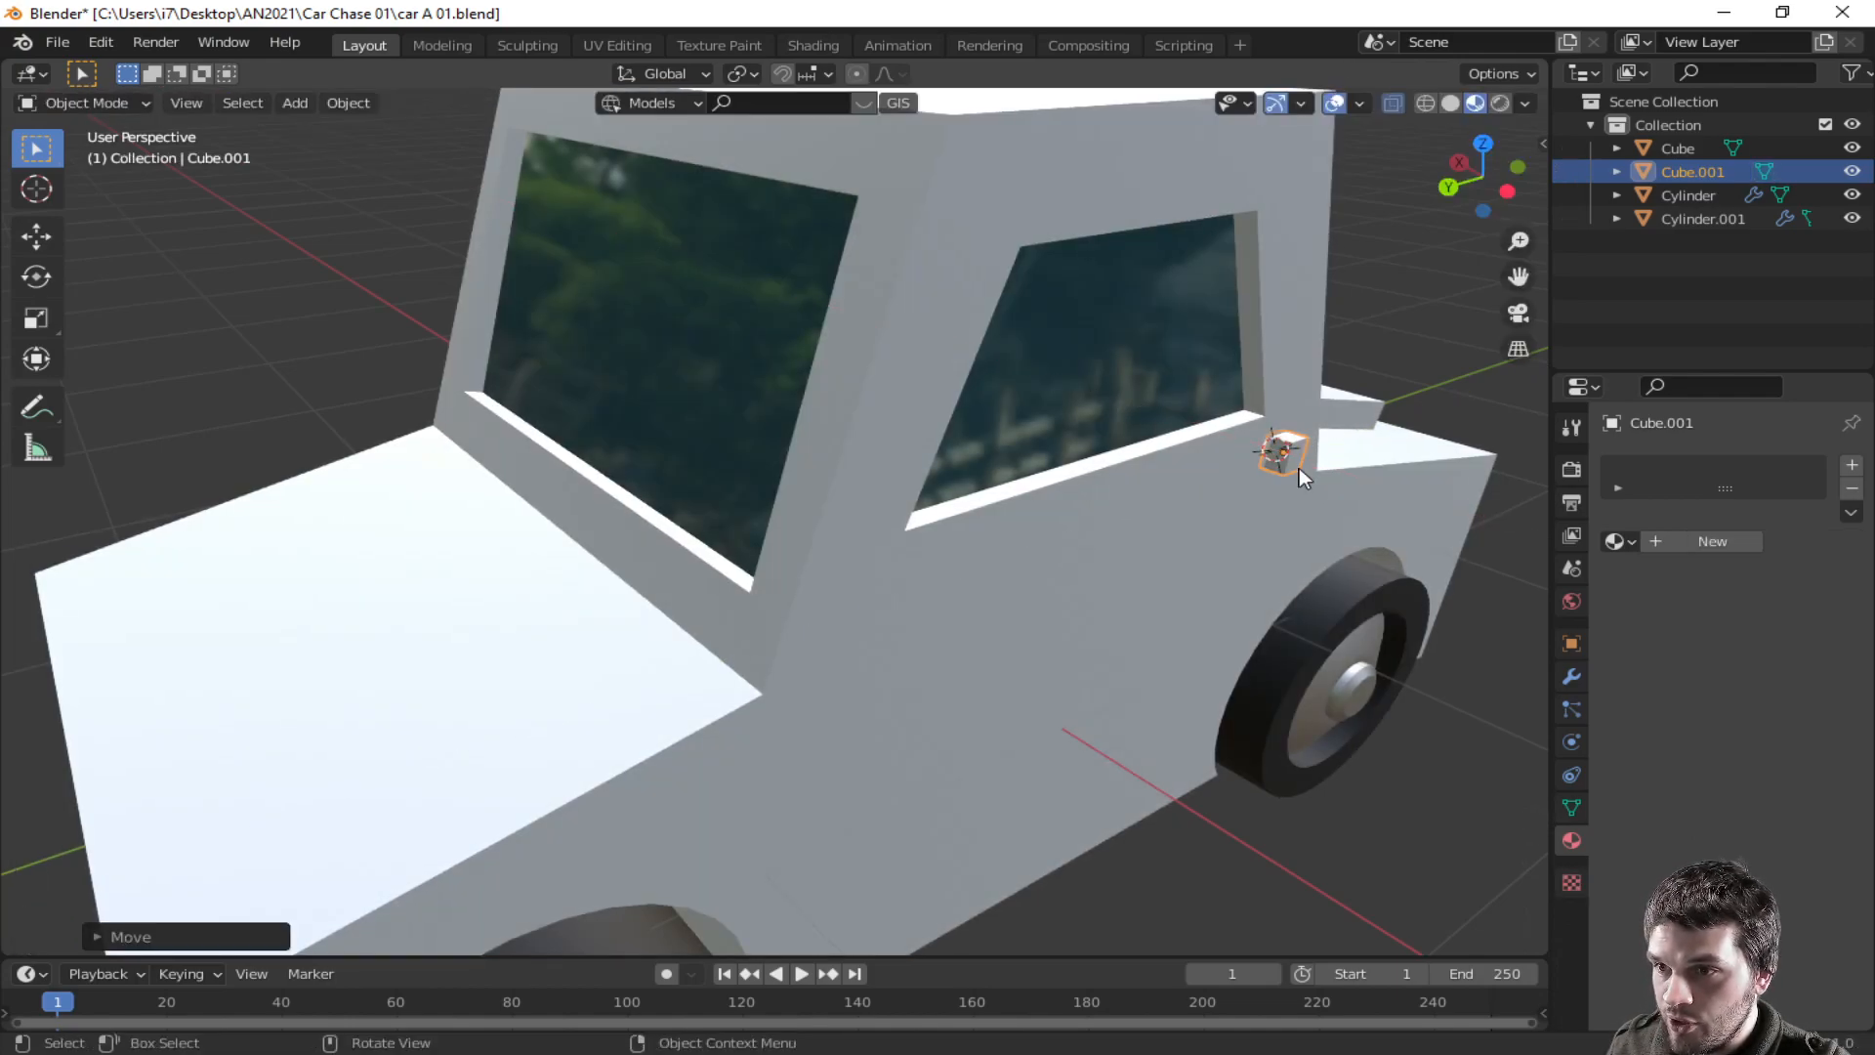
- Enter edit mode on the small cube and extrude its outer face about 0.18 m away from the cabin
{"action": "left_click", "coordinate": [1295, 461]}
{"action": "left_click", "coordinate": [1295, 461]}
{"action": "key", "text": "Tab"}
{"action": "left_click", "coordinate": [1292, 457]}
{"action": "middle_click_drag", "start_coordinate": [1402, 499], "coordinate": [1358, 516]}
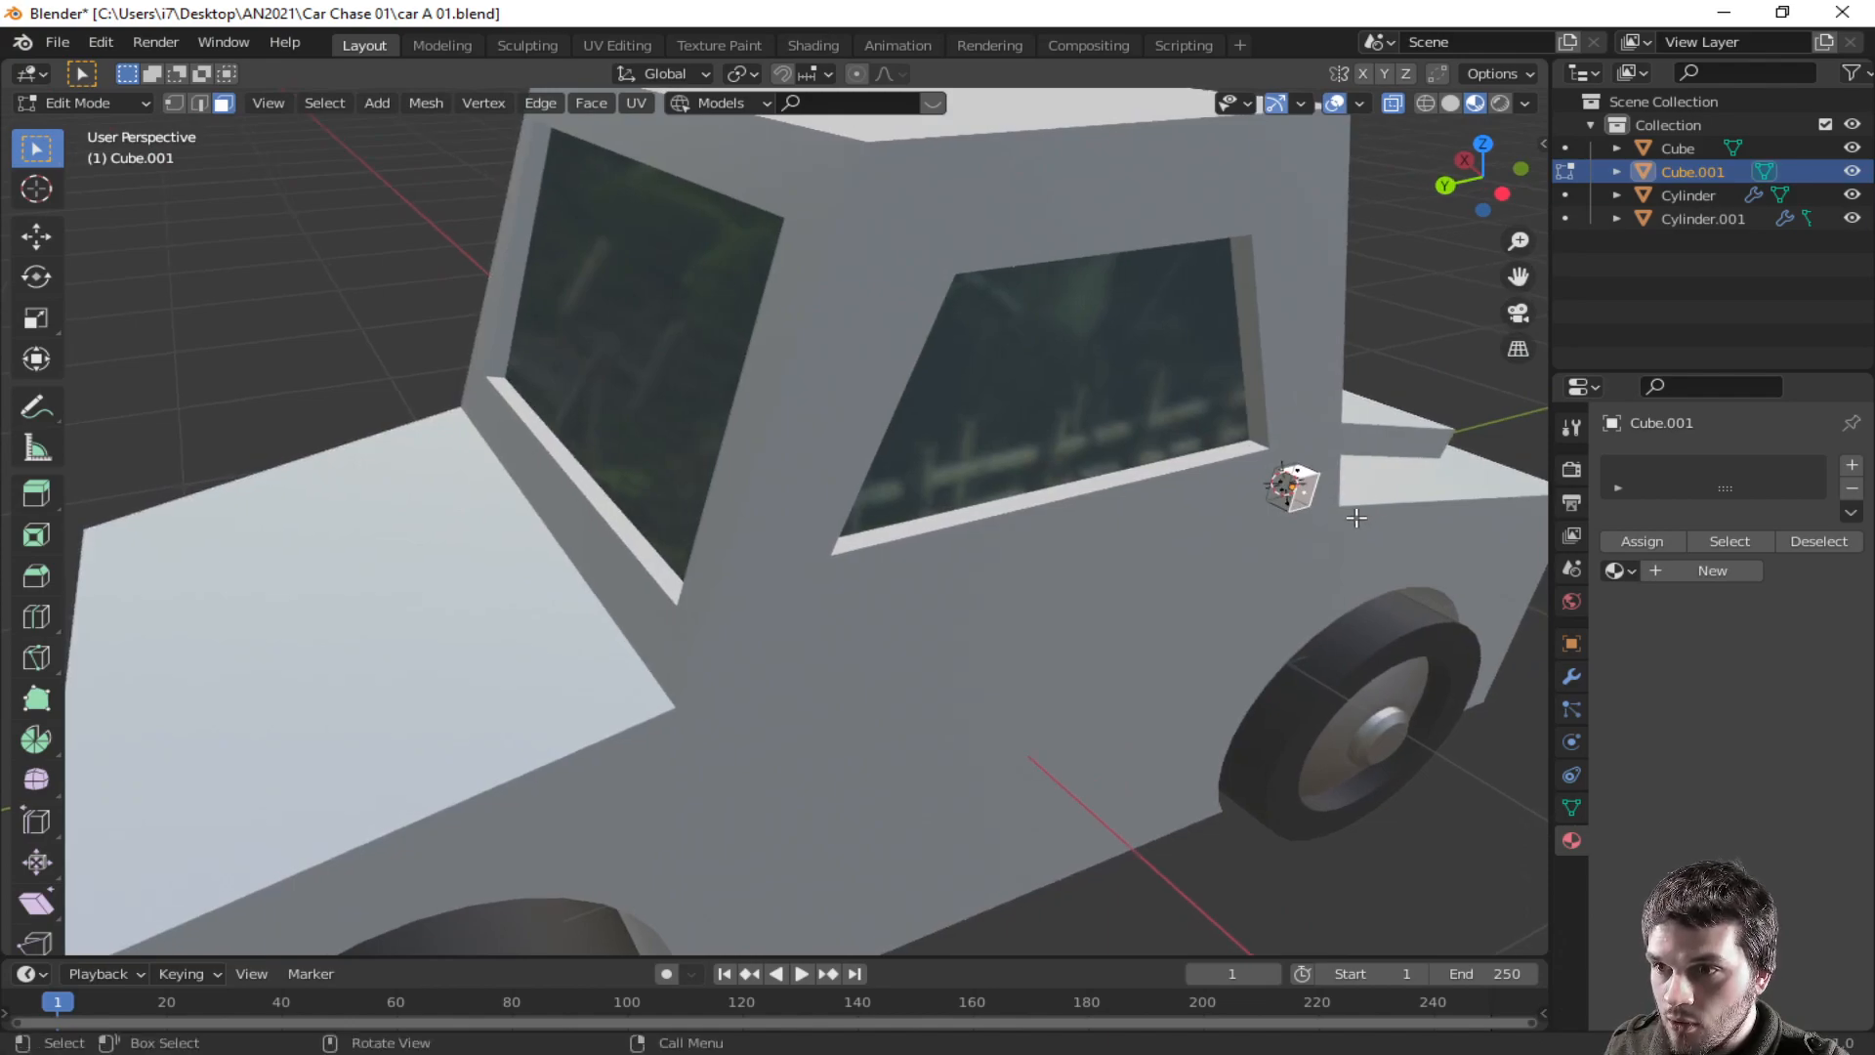
{"action": "key", "text": "e"}
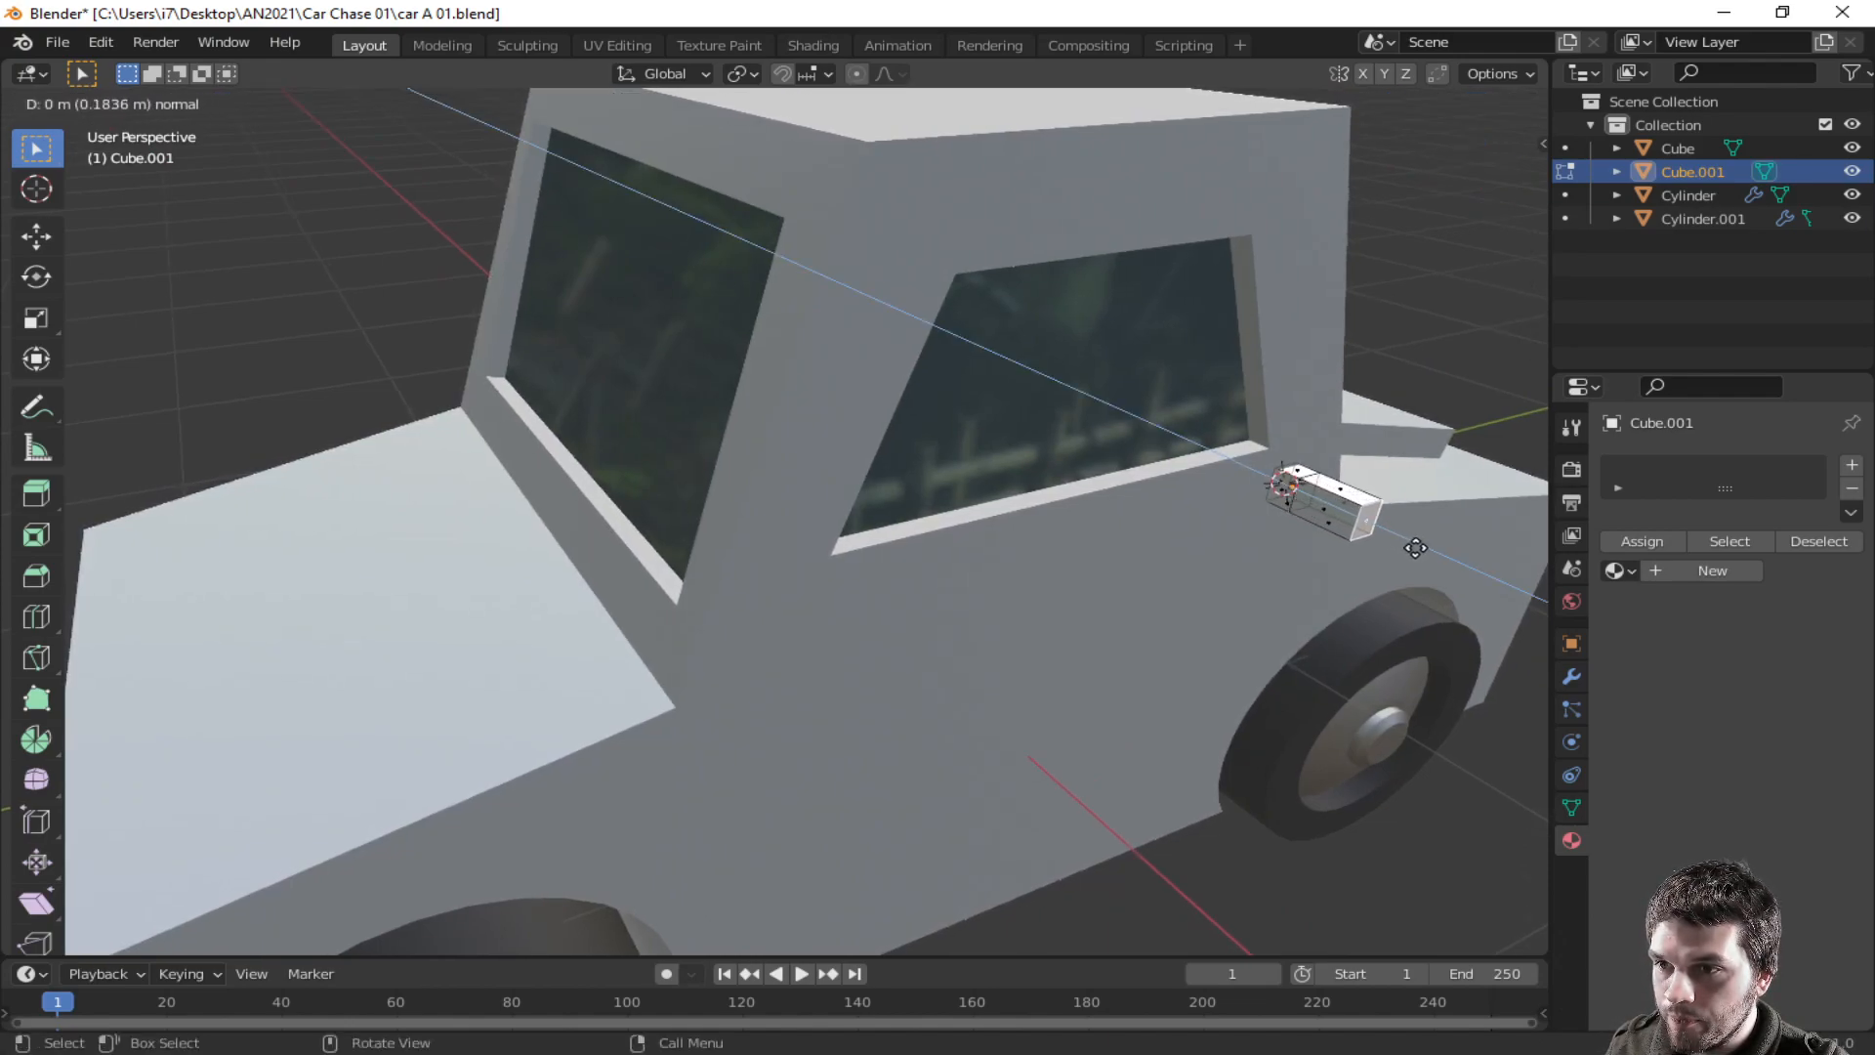
{"action": "left_click", "coordinate": [1415, 548]}
- Extrude the mirror's upper part upward about 0.14 m
{"action": "middle_click_drag", "start_coordinate": [1355, 521], "coordinate": [1364, 465]}
{"action": "key", "text": "e"}
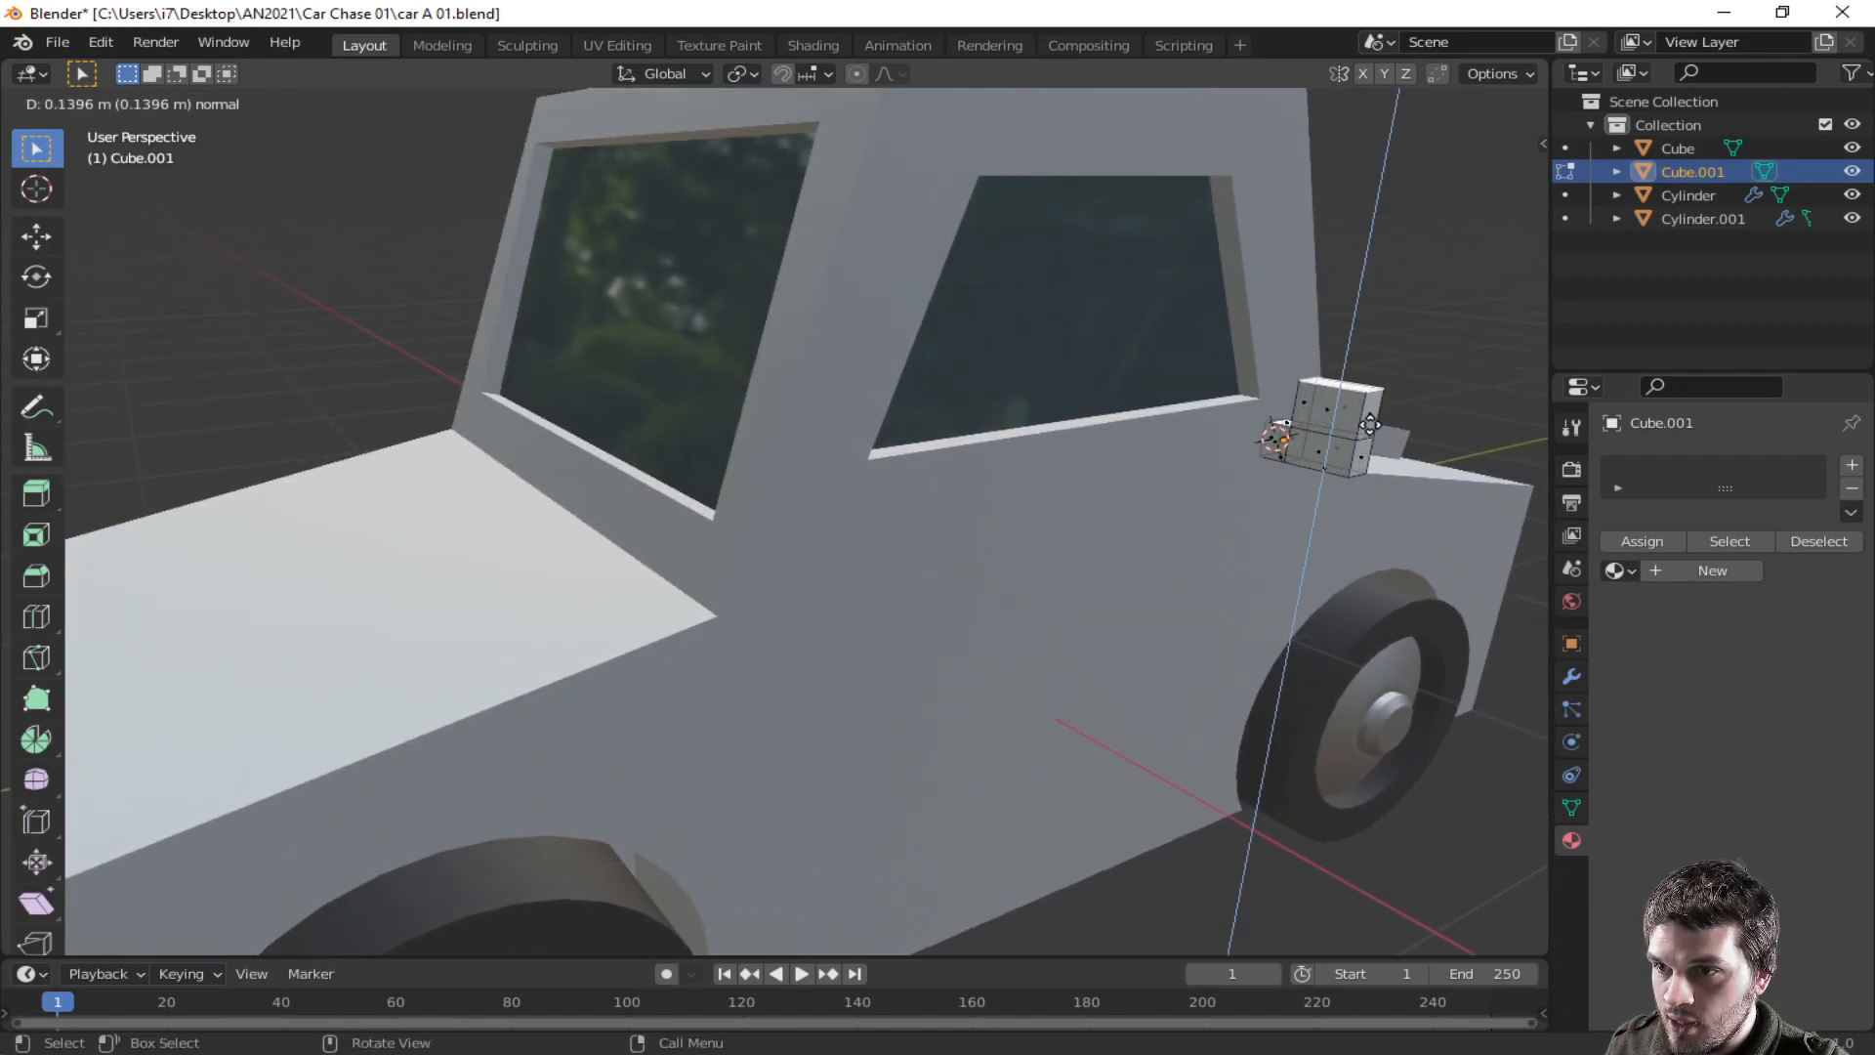
{"action": "left_click", "coordinate": [1370, 416]}
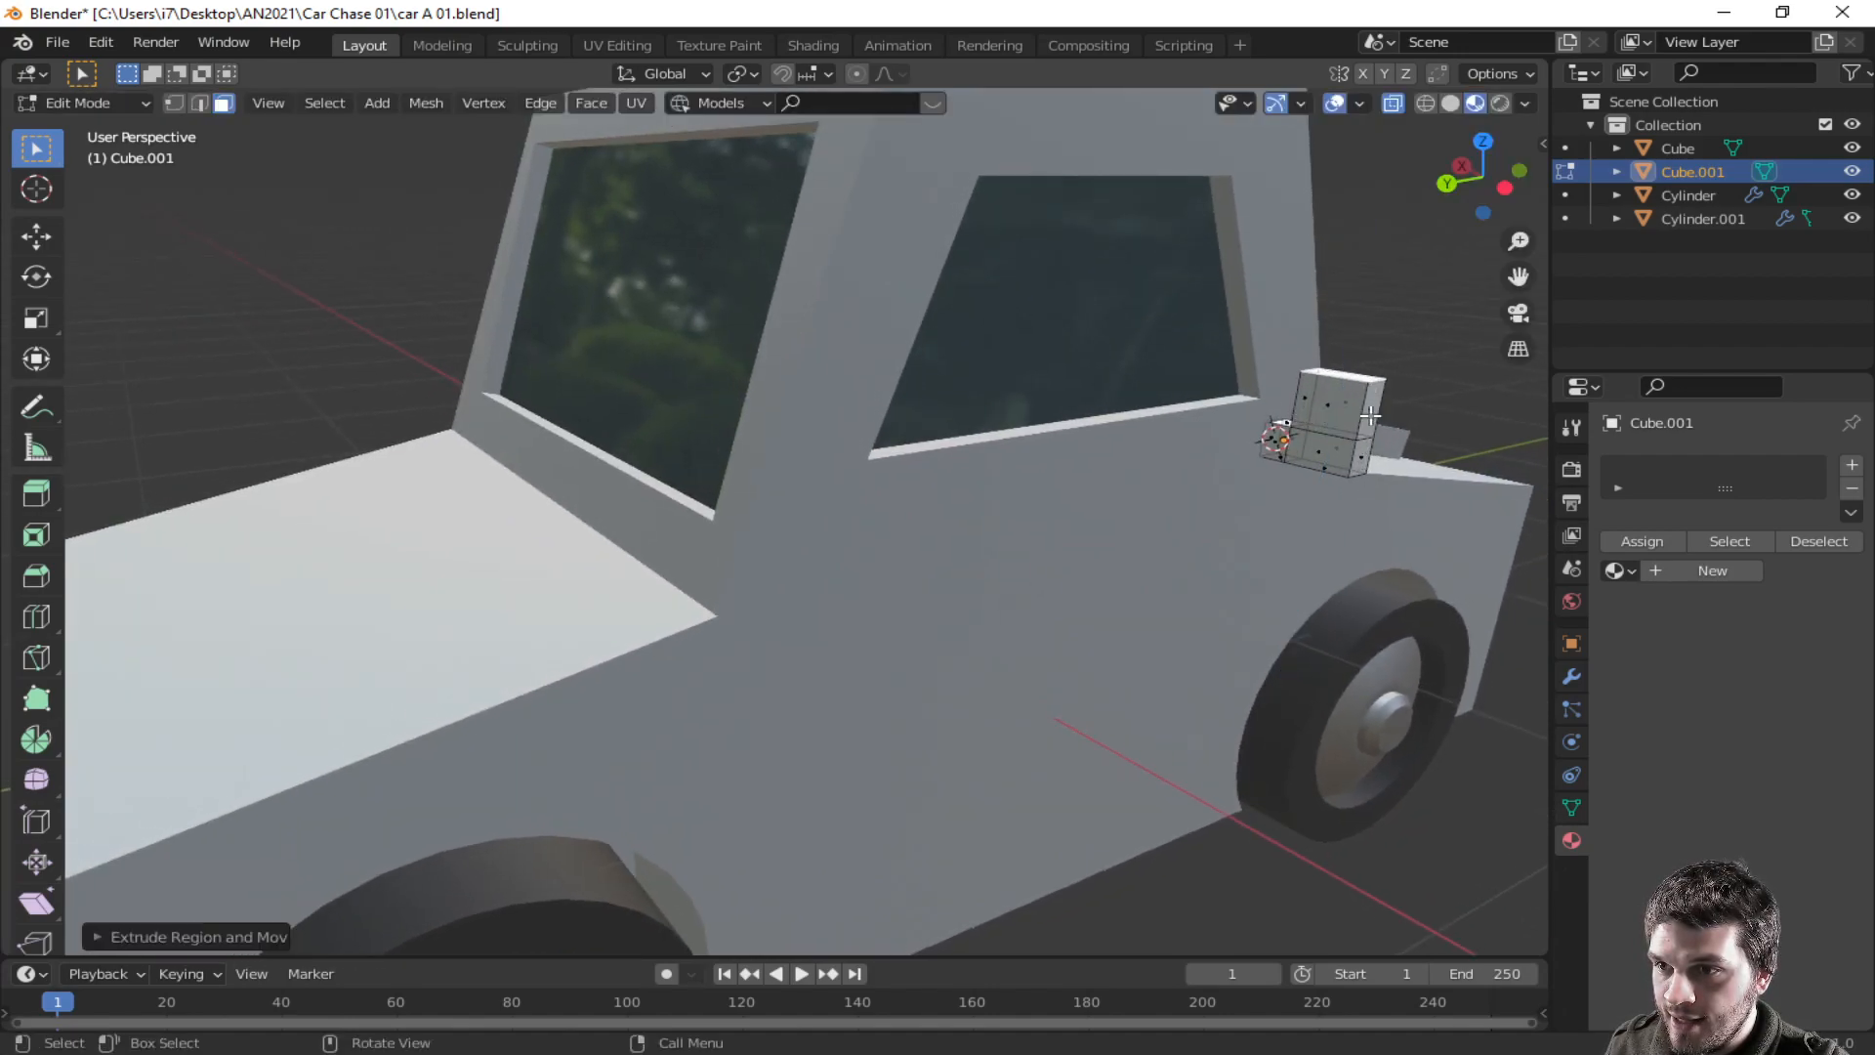
- Select the mirror's outer face, inset it, and extrude the inset face in place
{"action": "left_click", "coordinate": [1325, 405]}
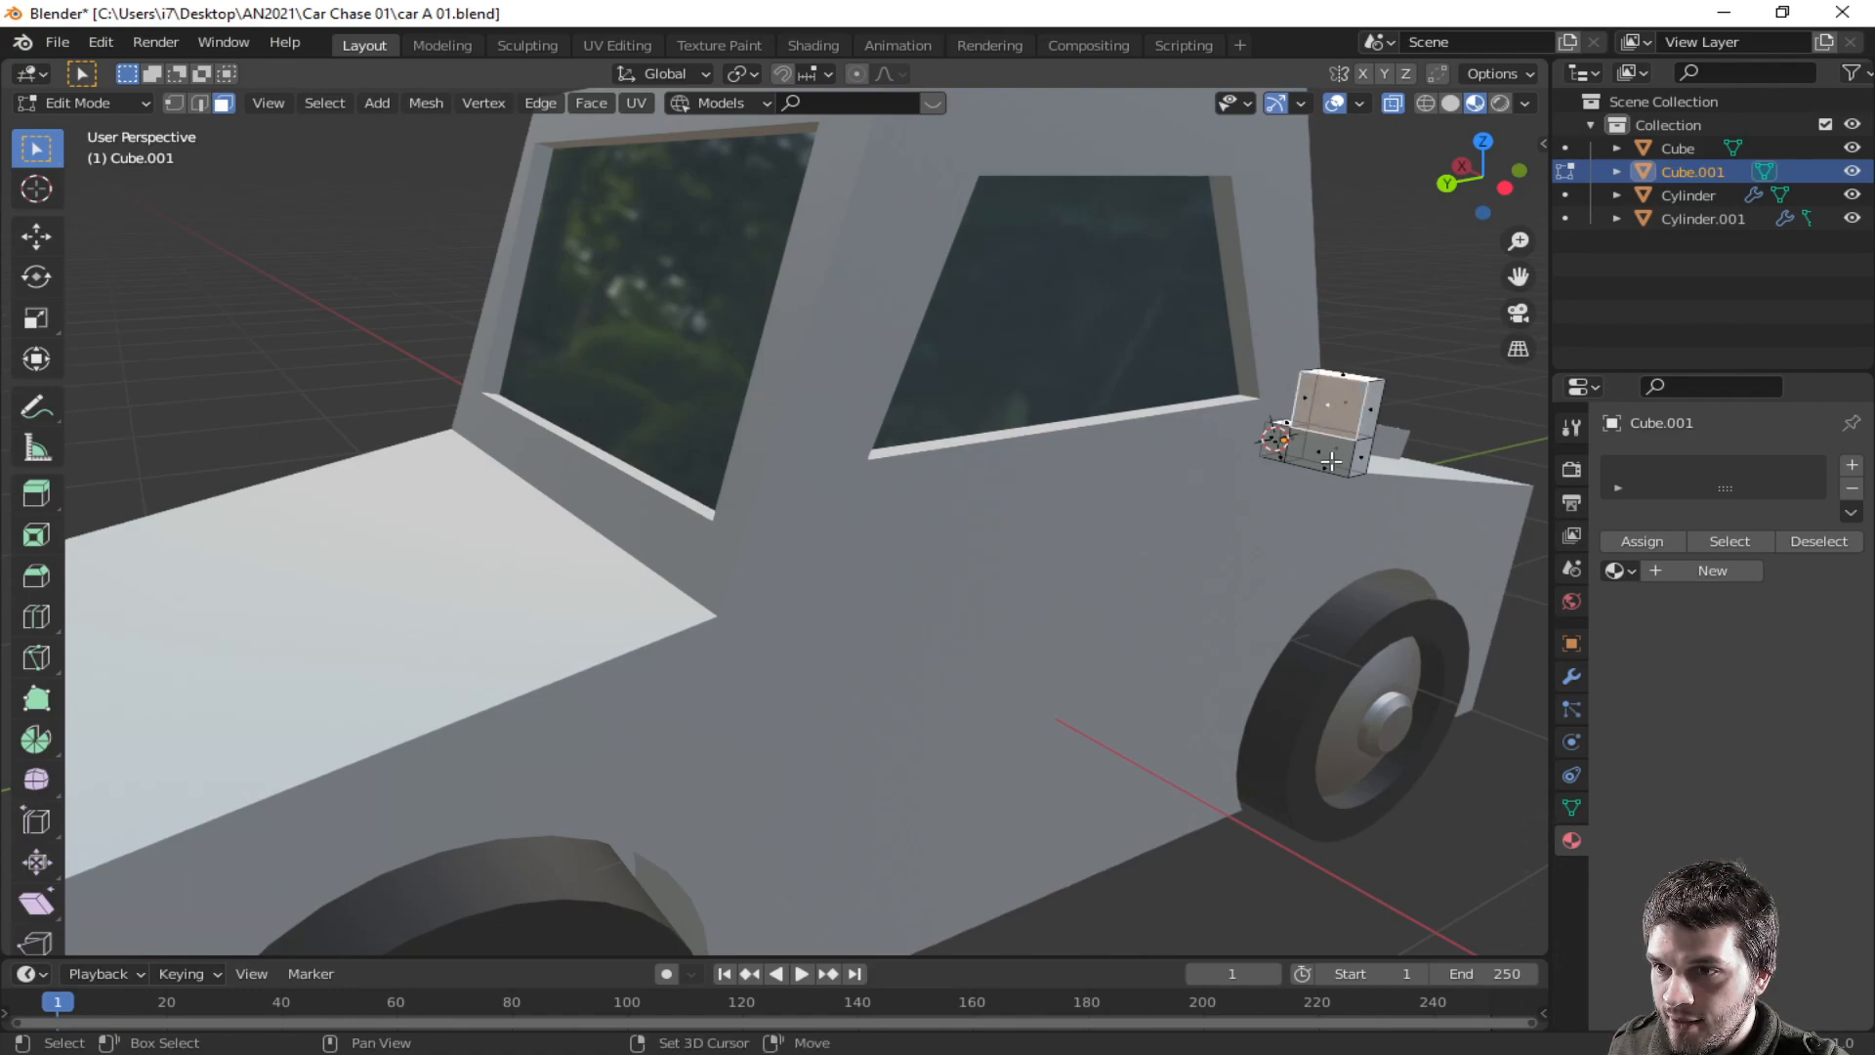
{"action": "left_click", "coordinate": [1324, 457]}
{"action": "left_click", "coordinate": [1355, 417], "text": "shift"}
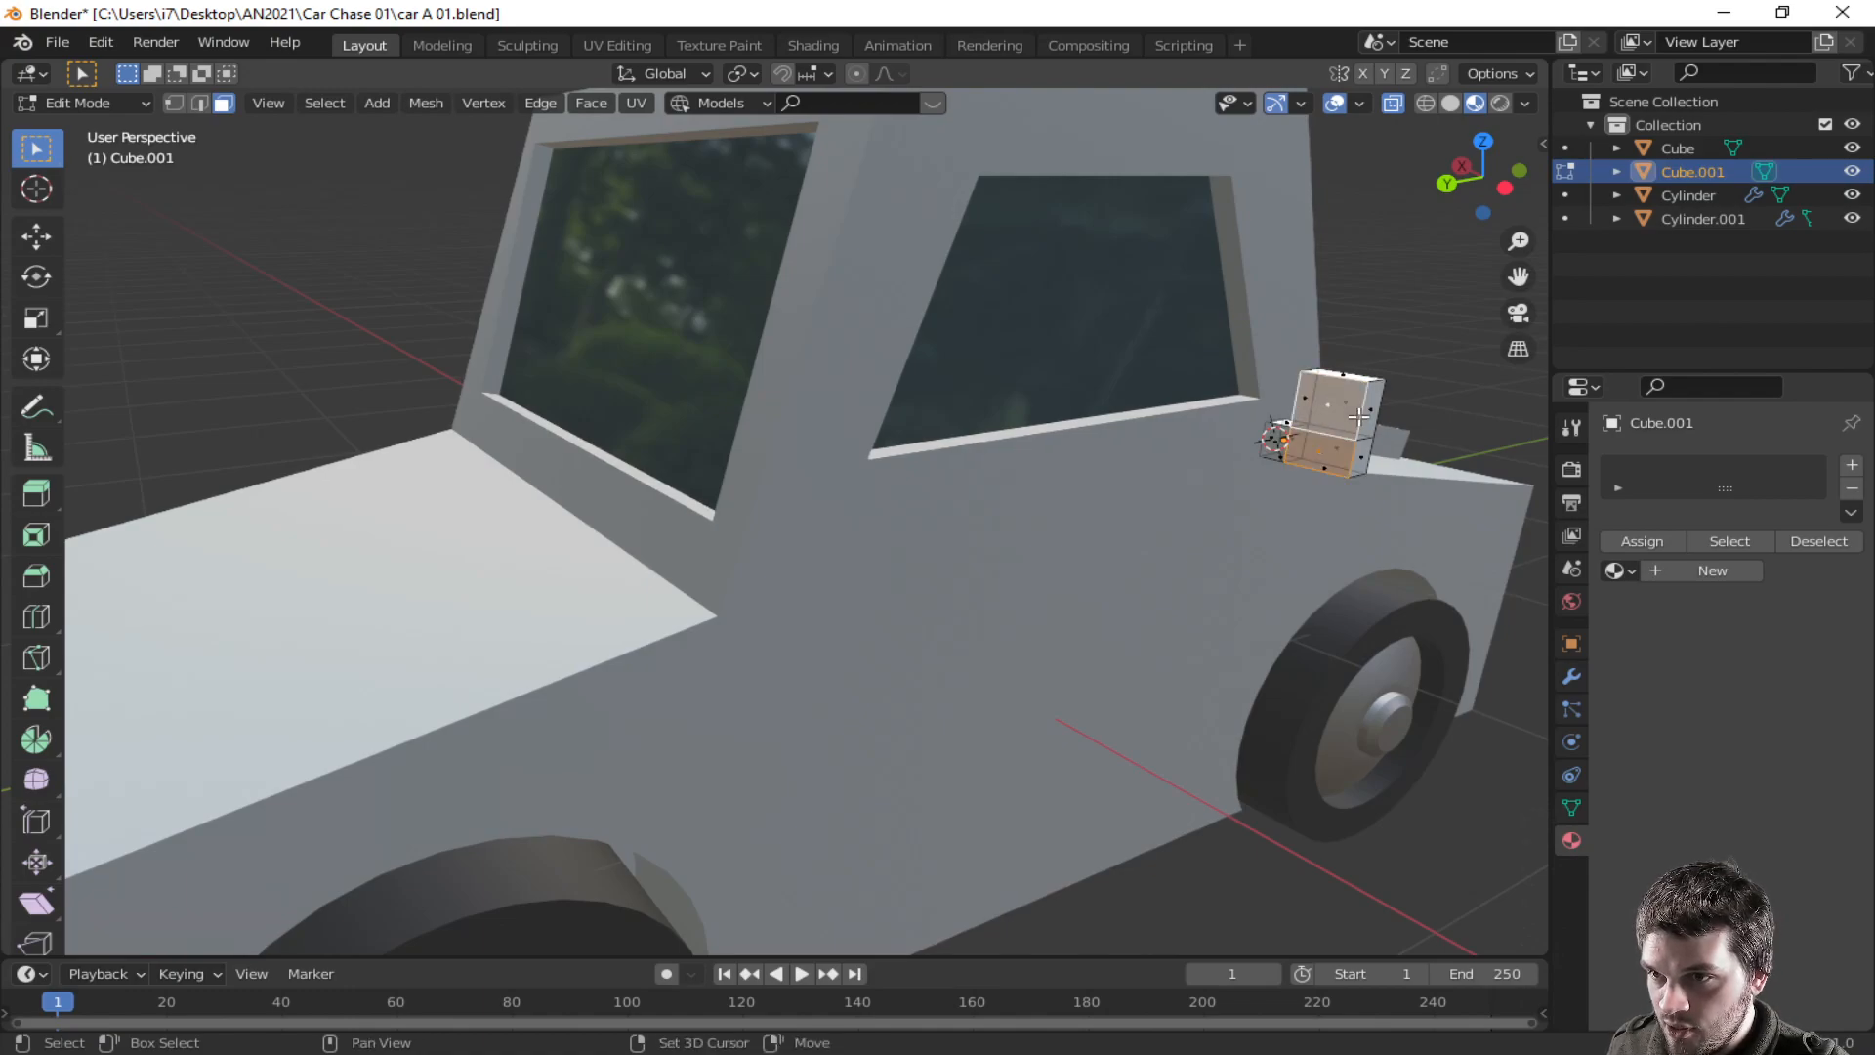
{"action": "key", "text": "i"}
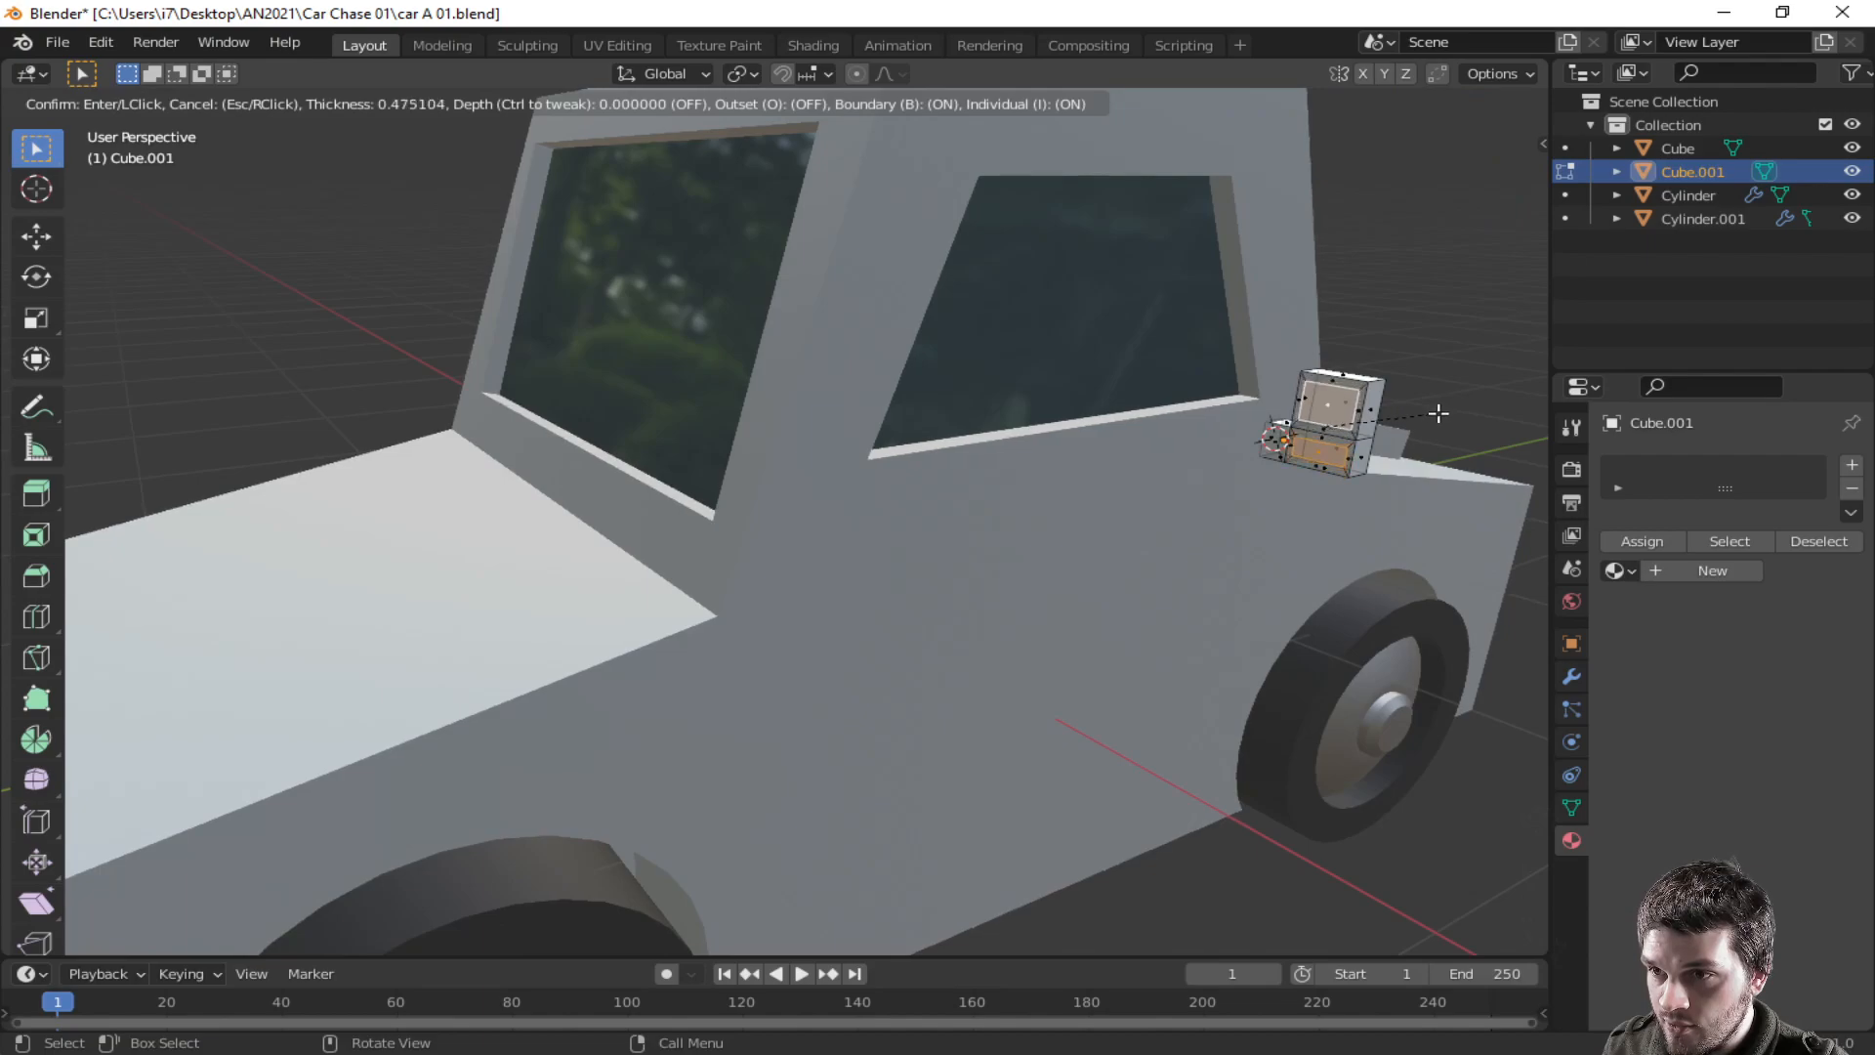
{"action": "left_click", "coordinate": [1438, 413]}
{"action": "middle_click_drag", "start_coordinate": [1451, 441], "coordinate": [1345, 442]}
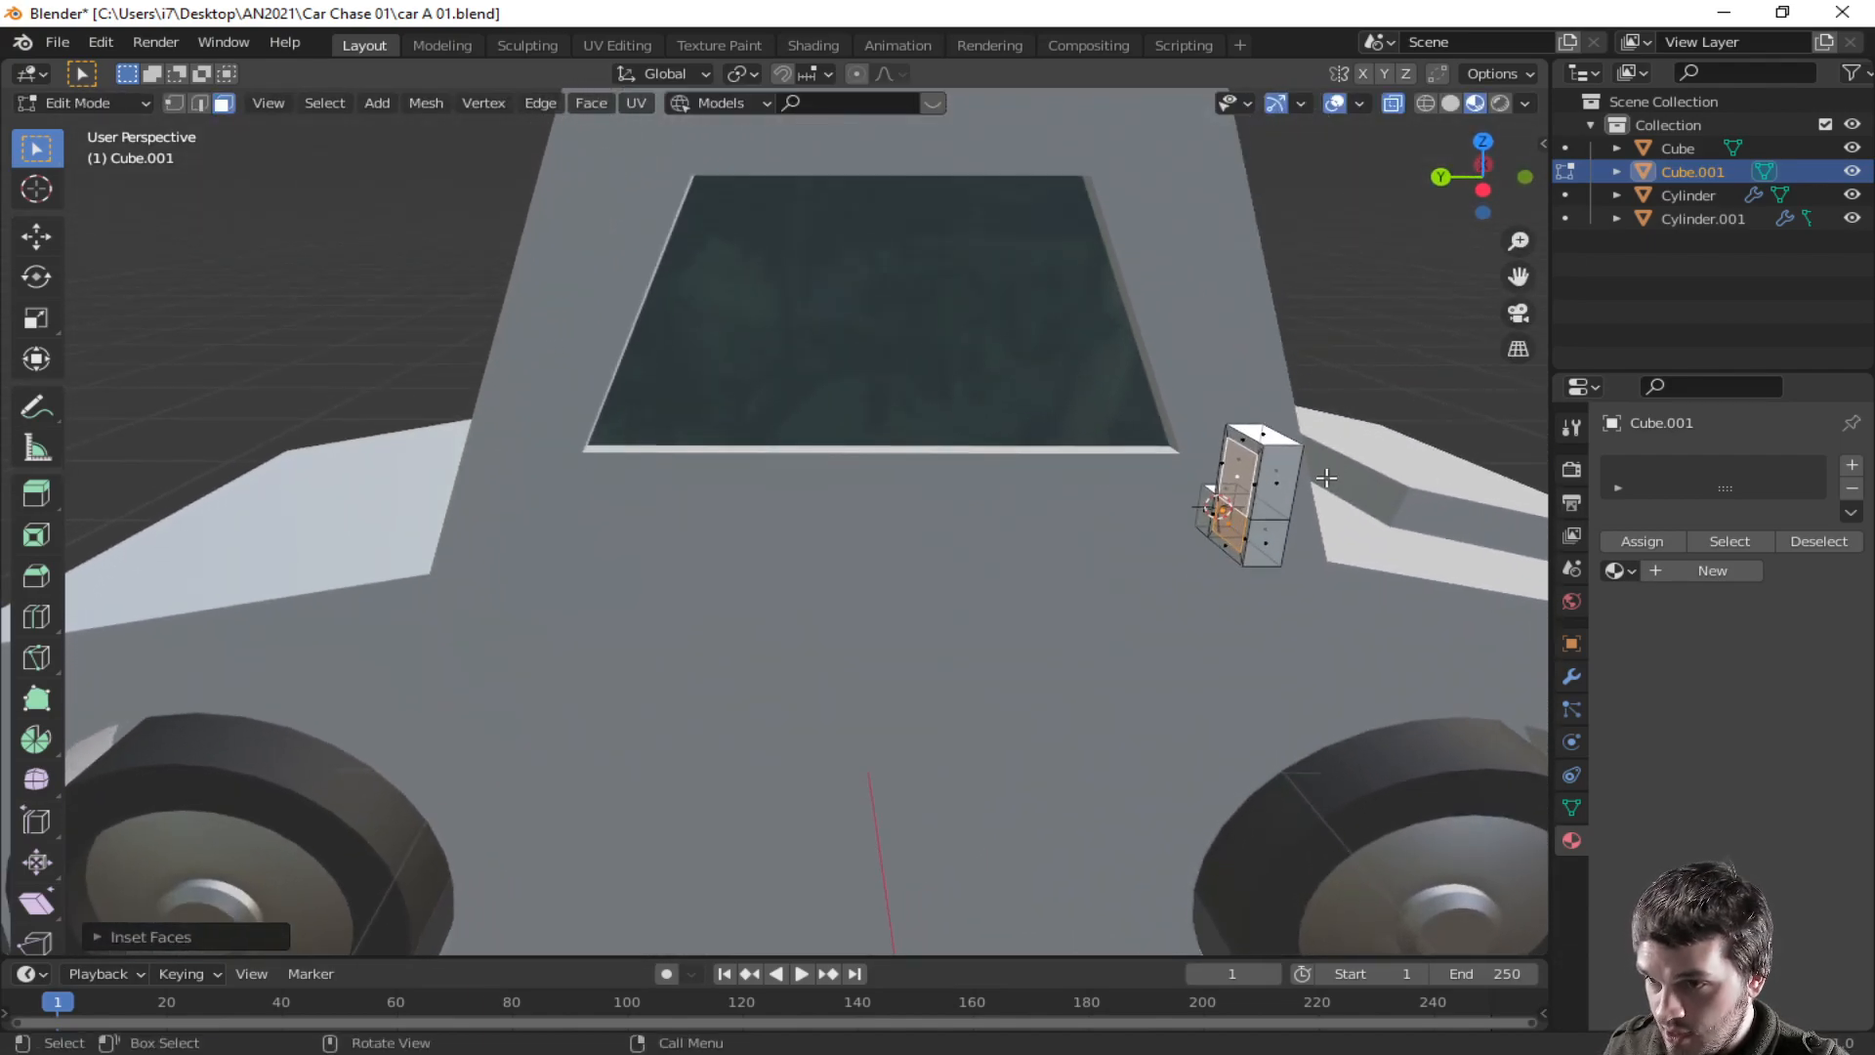
{"action": "key", "text": "e"}
{"action": "left_click", "coordinate": [1329, 485]}
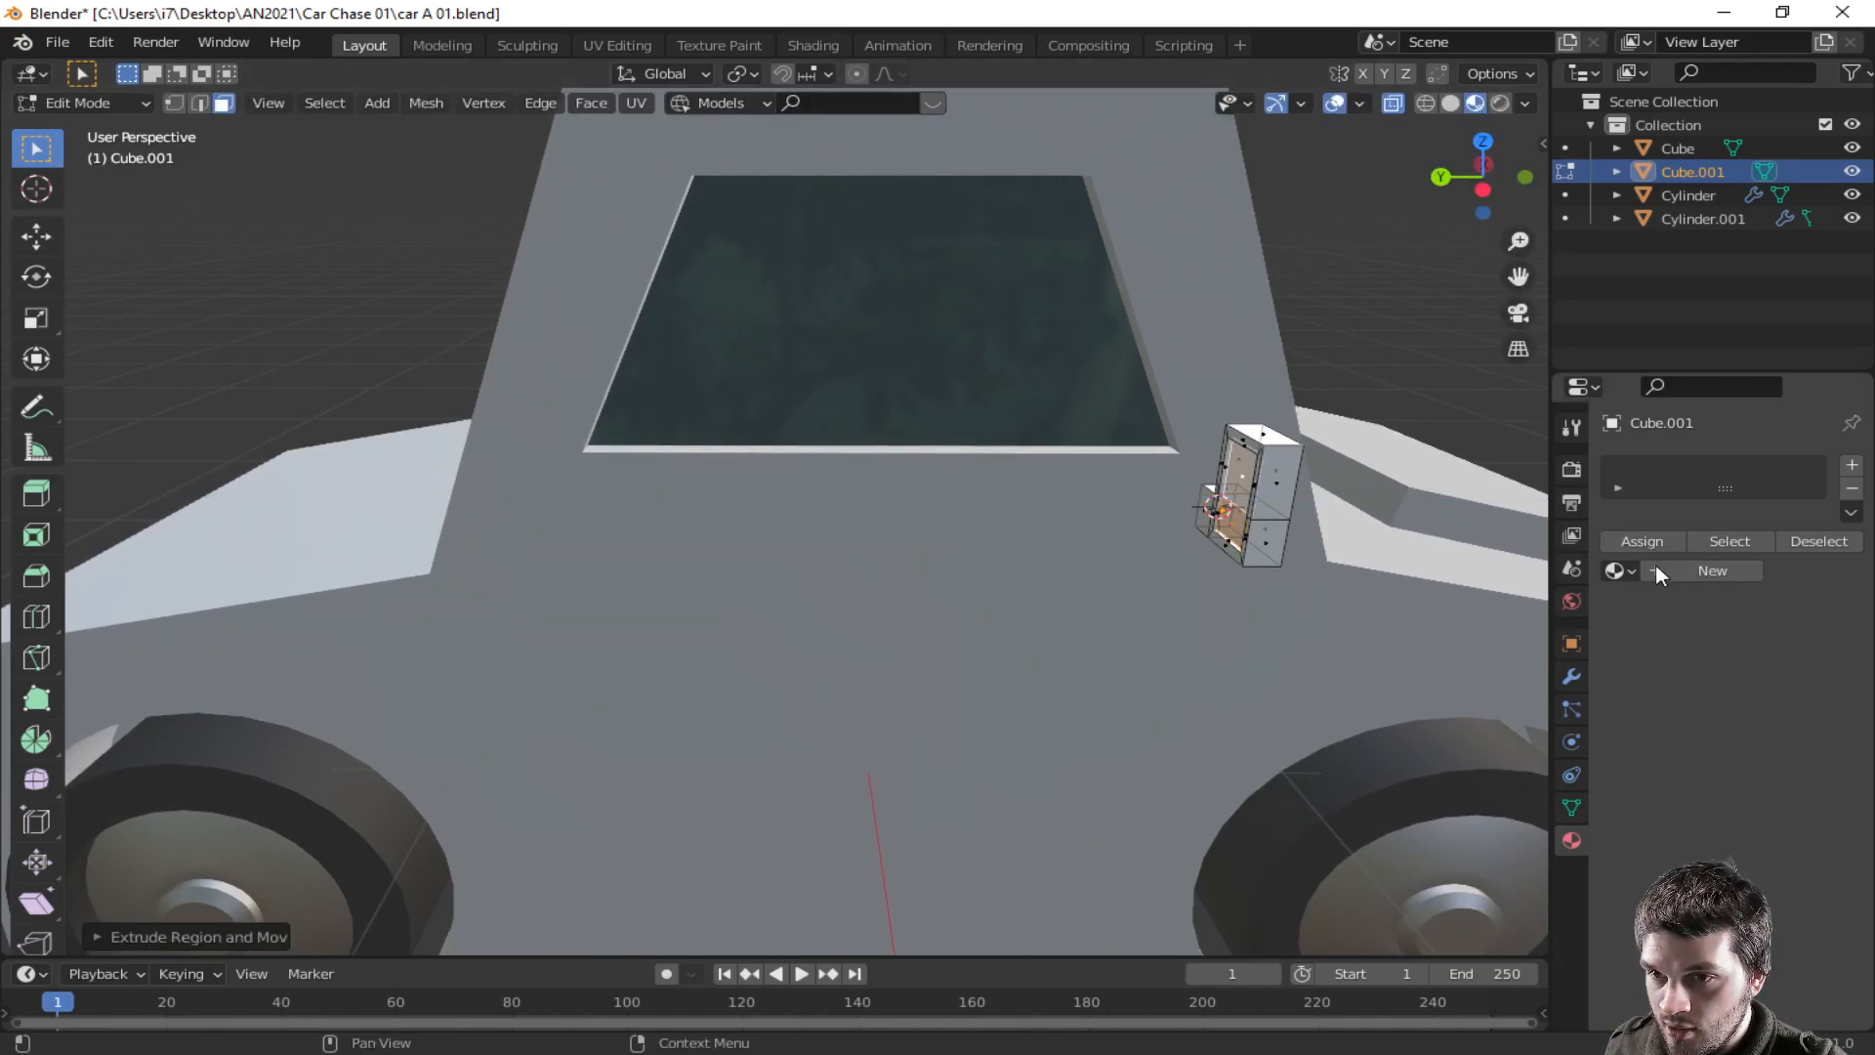
- Add Material and Material.002 slots to the mirror and assign Material.002 to the inset face
{"action": "left_click", "coordinate": [1853, 468]}
{"action": "left_click", "coordinate": [1616, 570]}
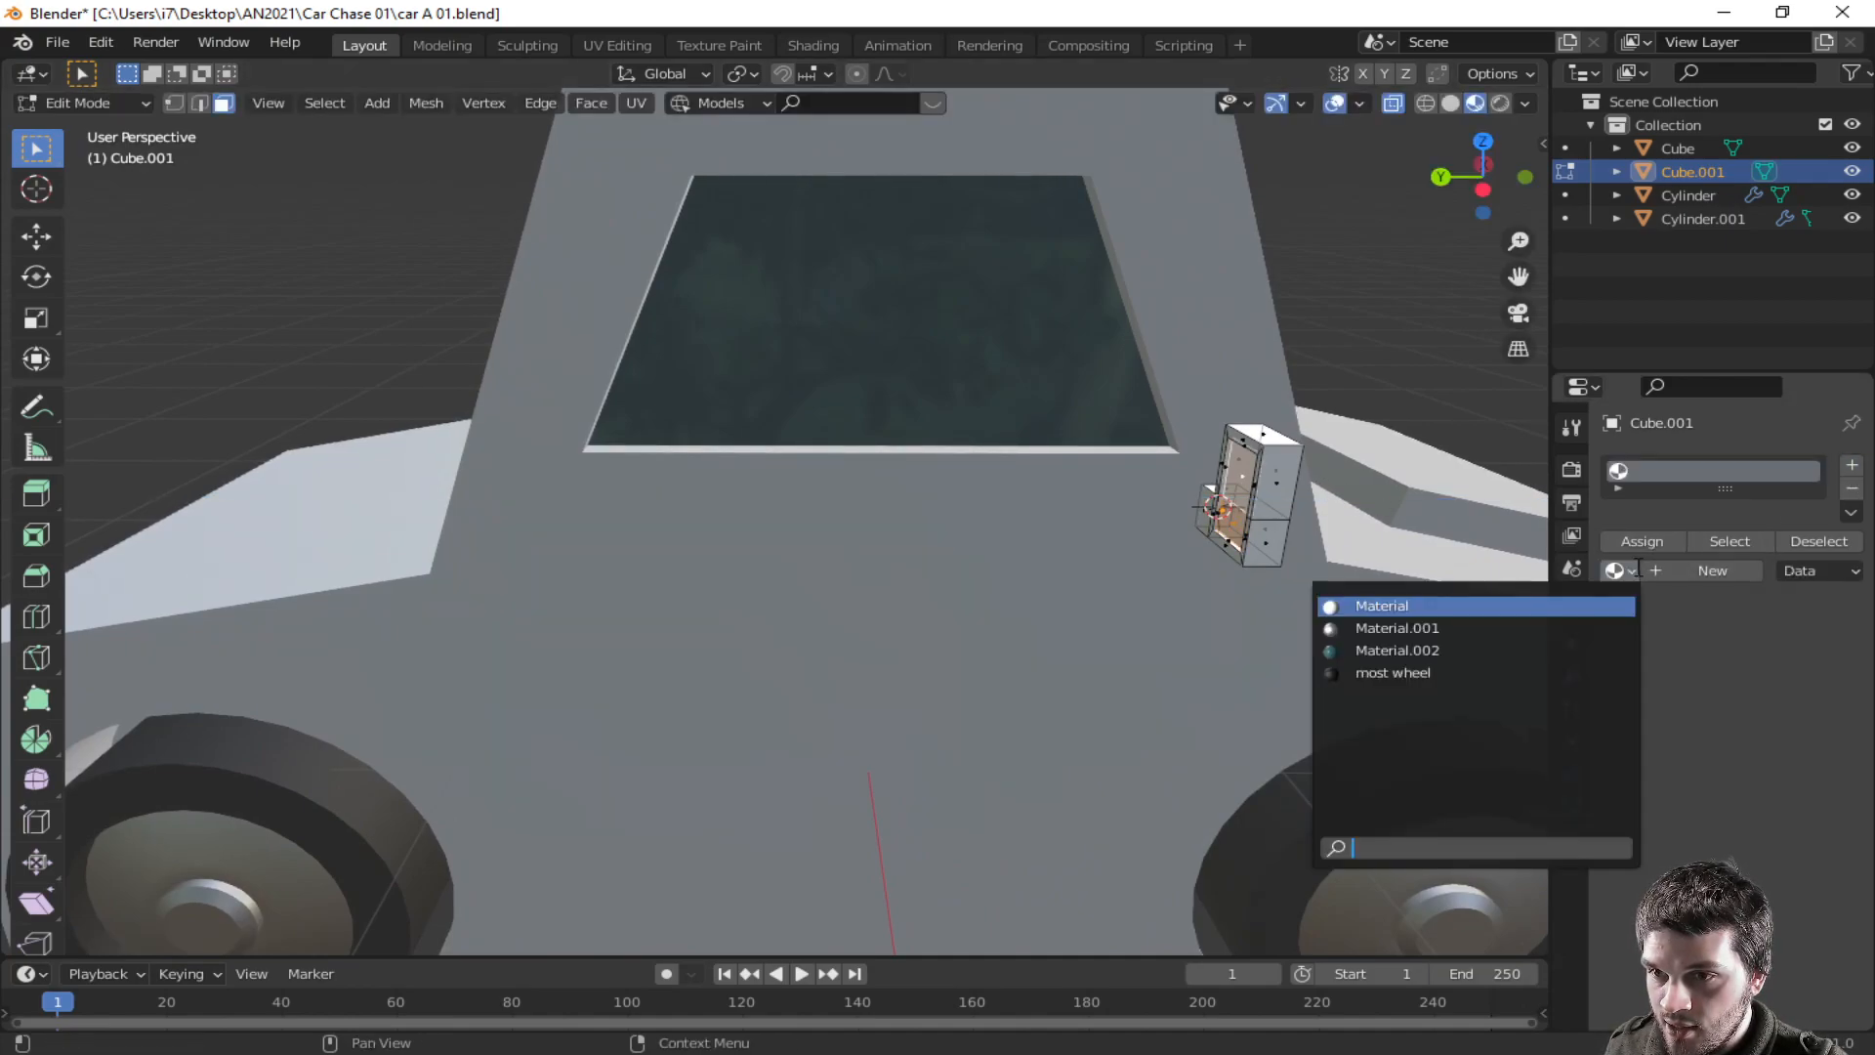
{"action": "left_click", "coordinate": [1513, 606]}
{"action": "left_click", "coordinate": [1853, 469]}
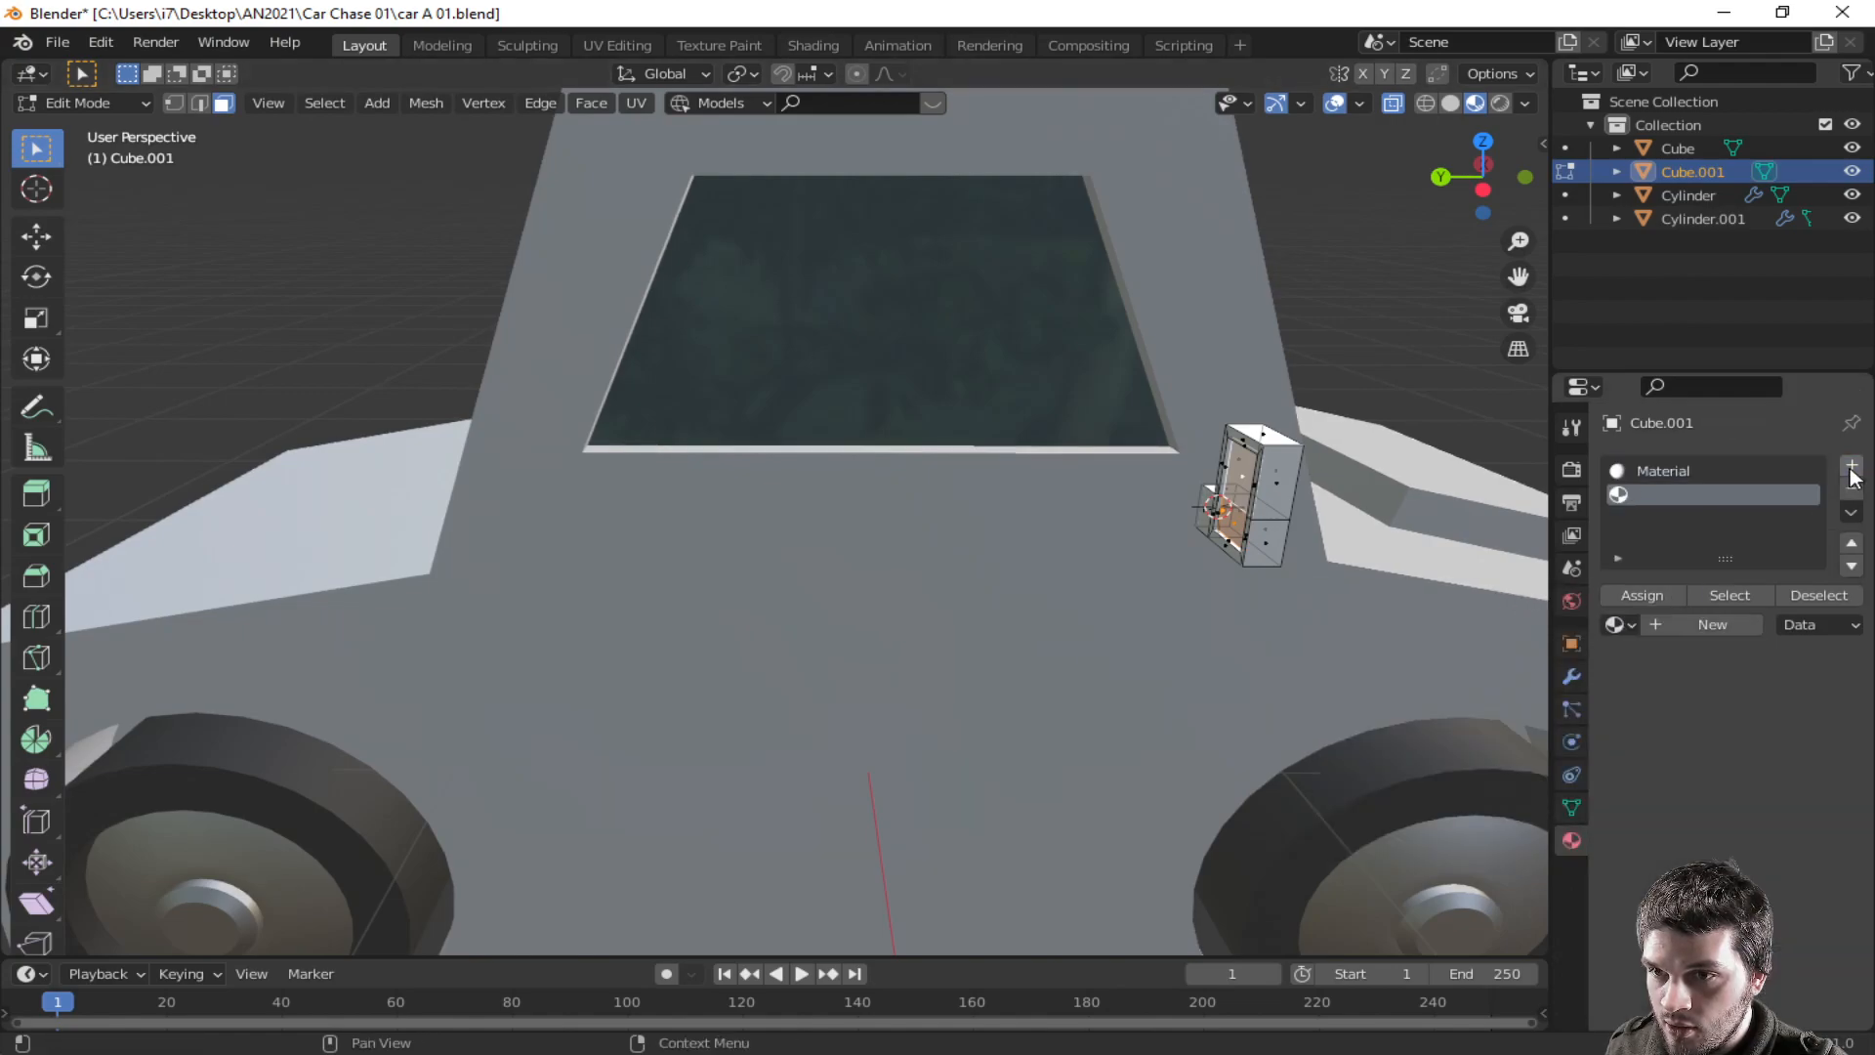
{"action": "left_click", "coordinate": [1617, 624]}
{"action": "left_click", "coordinate": [1465, 705]}
{"action": "key", "text": "Tab"}
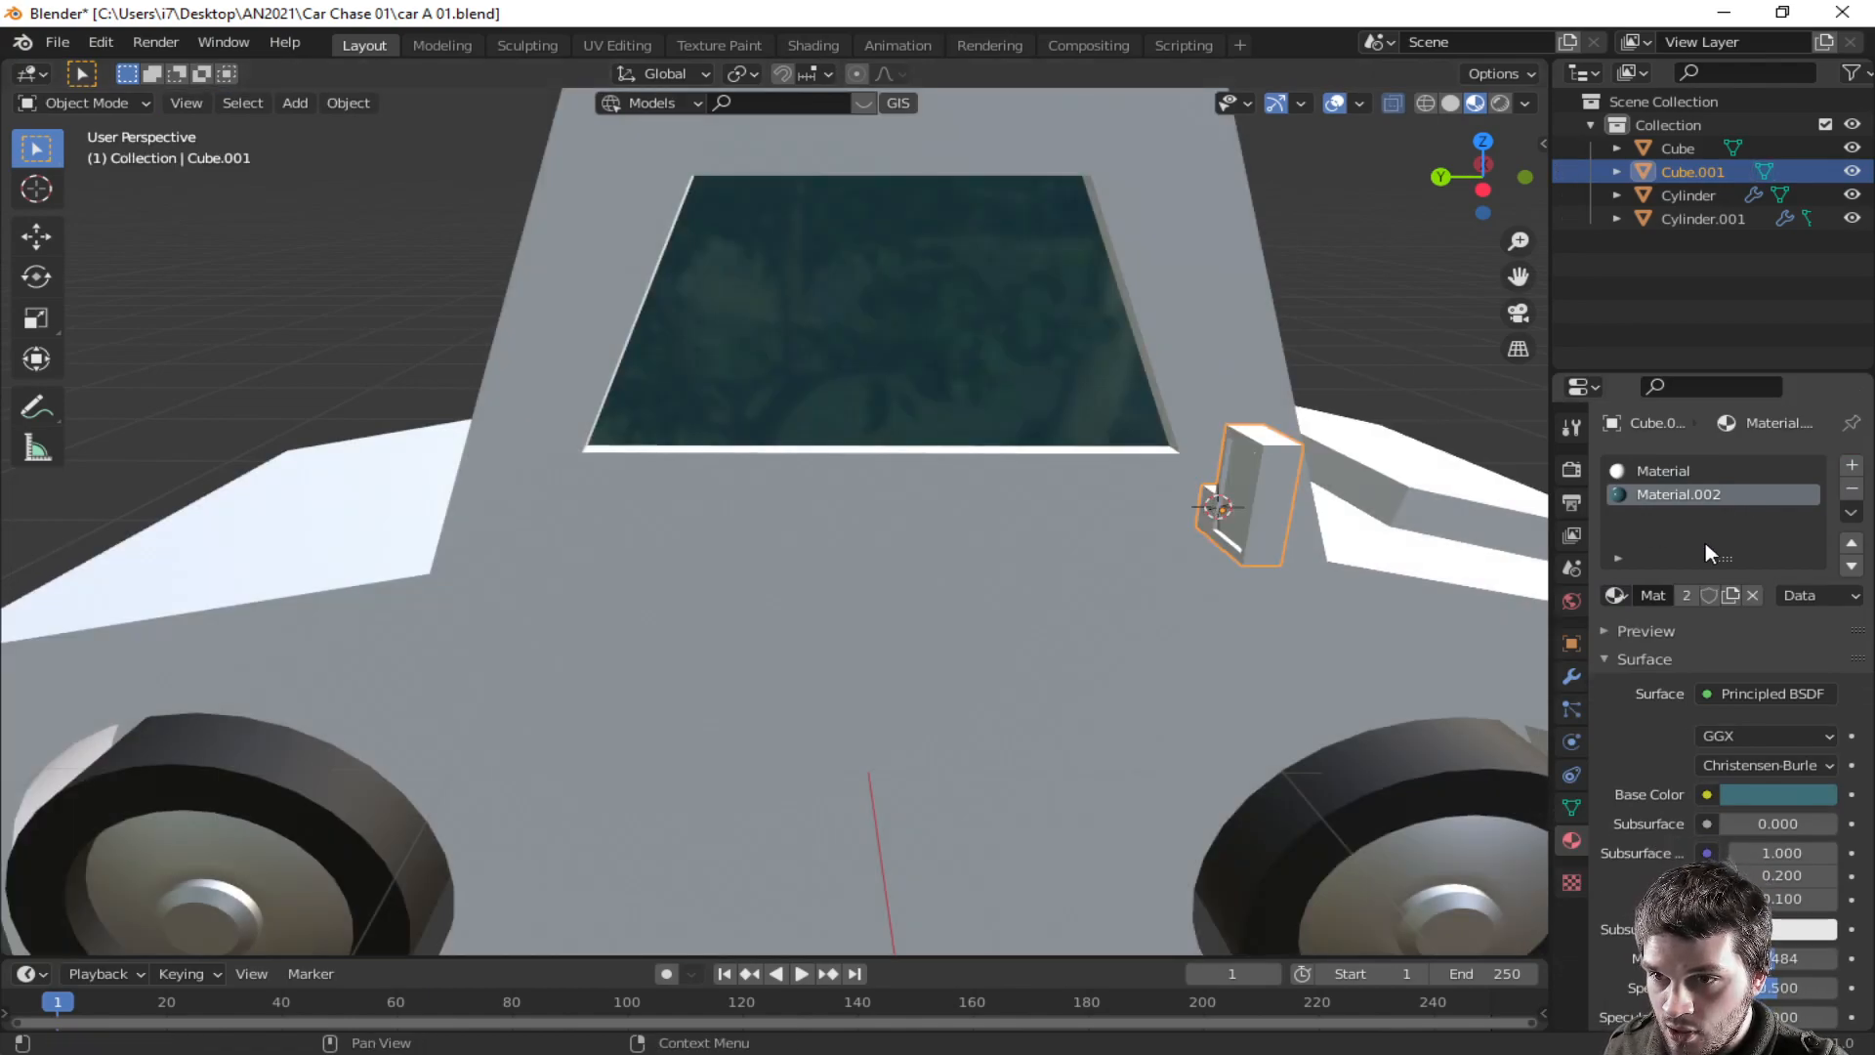
{"action": "key", "text": "Tab"}
{"action": "left_click", "coordinate": [1645, 593]}
{"action": "mouse_move", "coordinate": [1368, 563]}
{"action": "middle_mouse_down"}
{"action": "mouse_move", "coordinate": [1411, 557]}
{"action": "mouse_move", "coordinate": [1494, 598]}
{"action": "mouse_move", "coordinate": [1406, 577]}
{"action": "mouse_move", "coordinate": [1392, 543]}
{"action": "middle_mouse_up"}
{"action": "key", "text": "Tab"}
{"action": "middle_click_drag", "start_coordinate": [1204, 537], "coordinate": [1299, 446]}
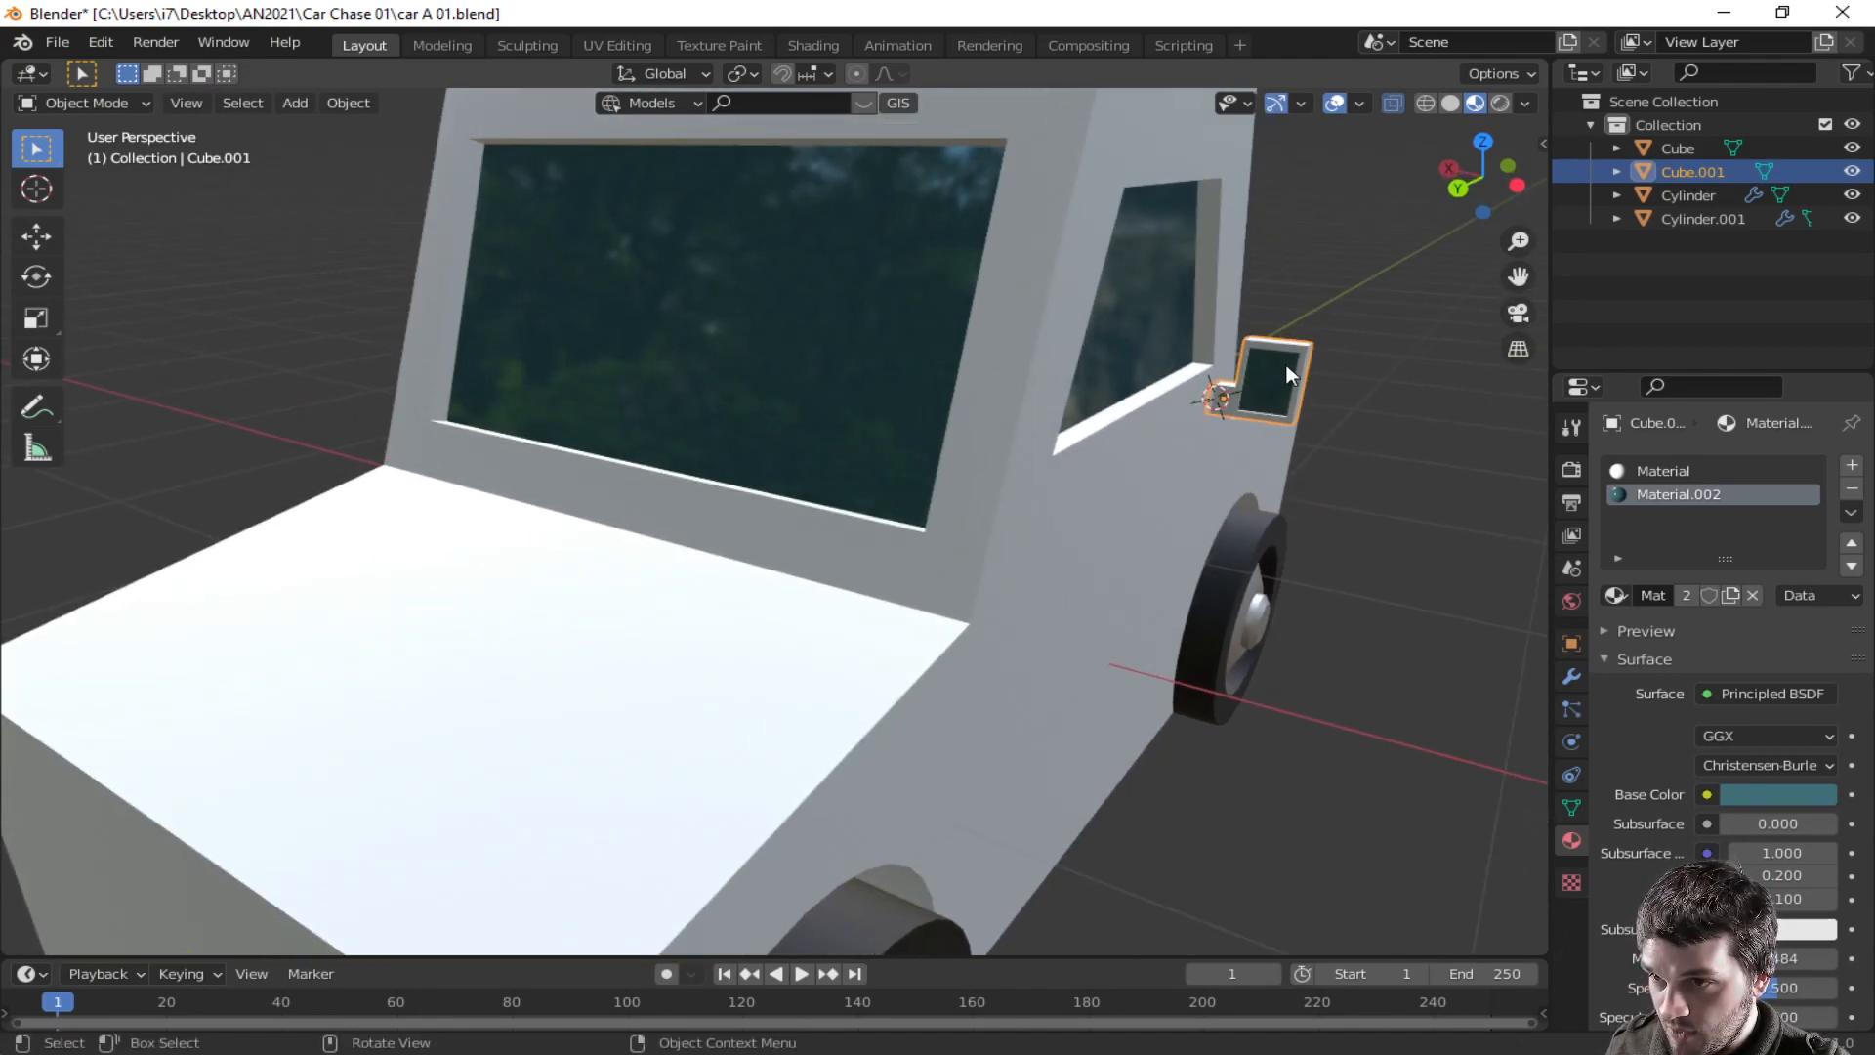
- Add a Mirror modifier to the side mirror to copy it to the other side
{"action": "key", "text": "q"}
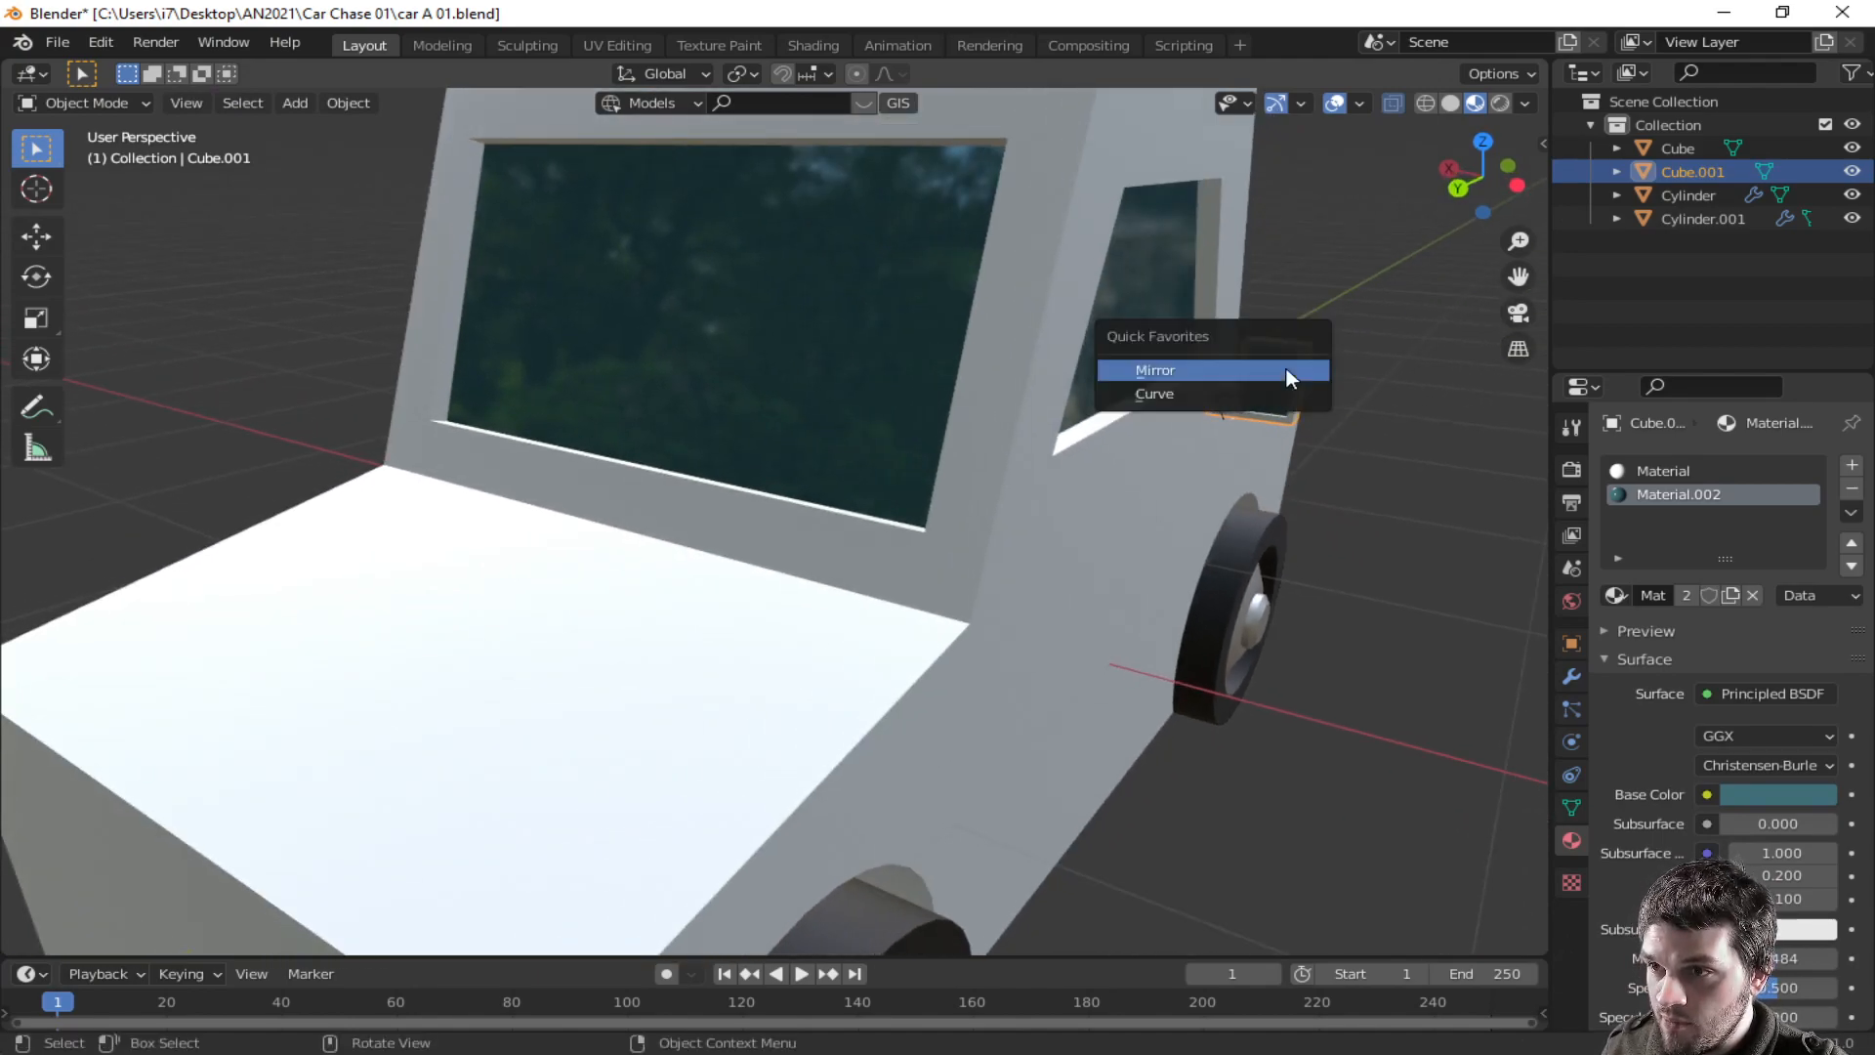
{"action": "left_click", "coordinate": [1276, 371]}
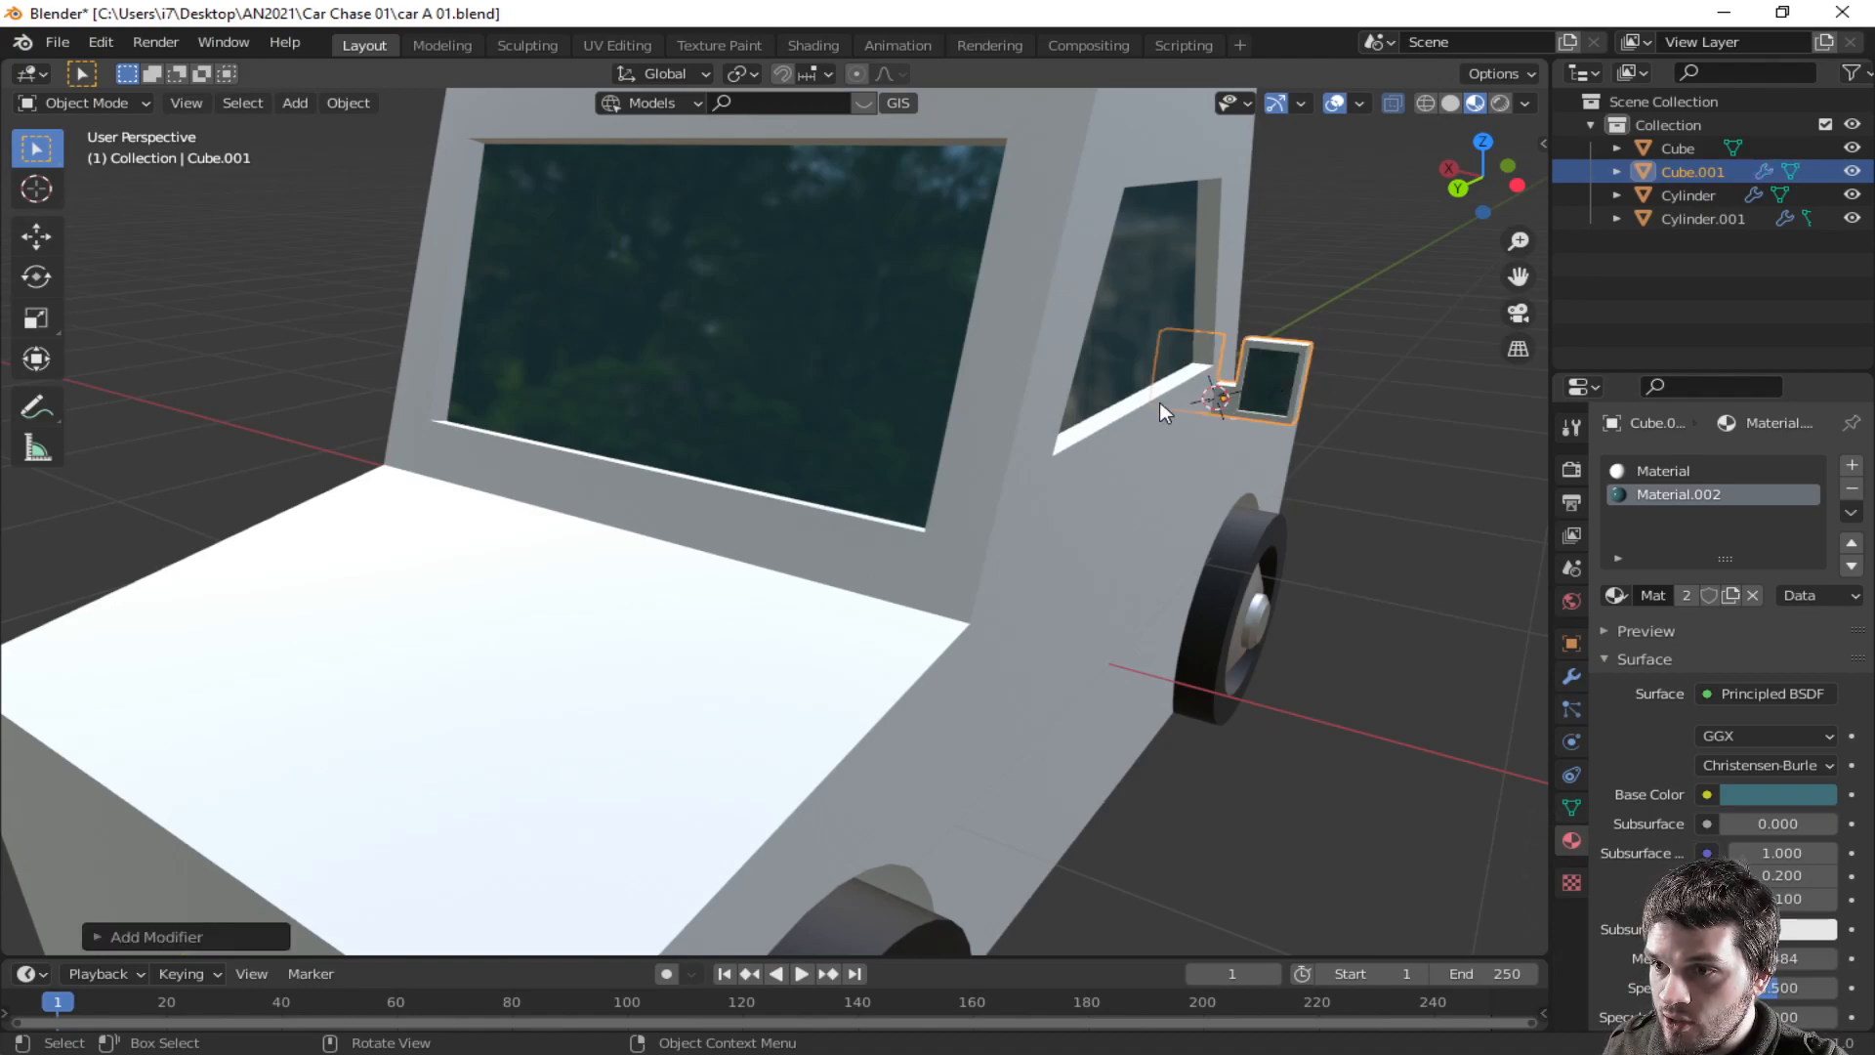
{"action": "middle_click_drag", "start_coordinate": [1256, 397], "coordinate": [1309, 418]}
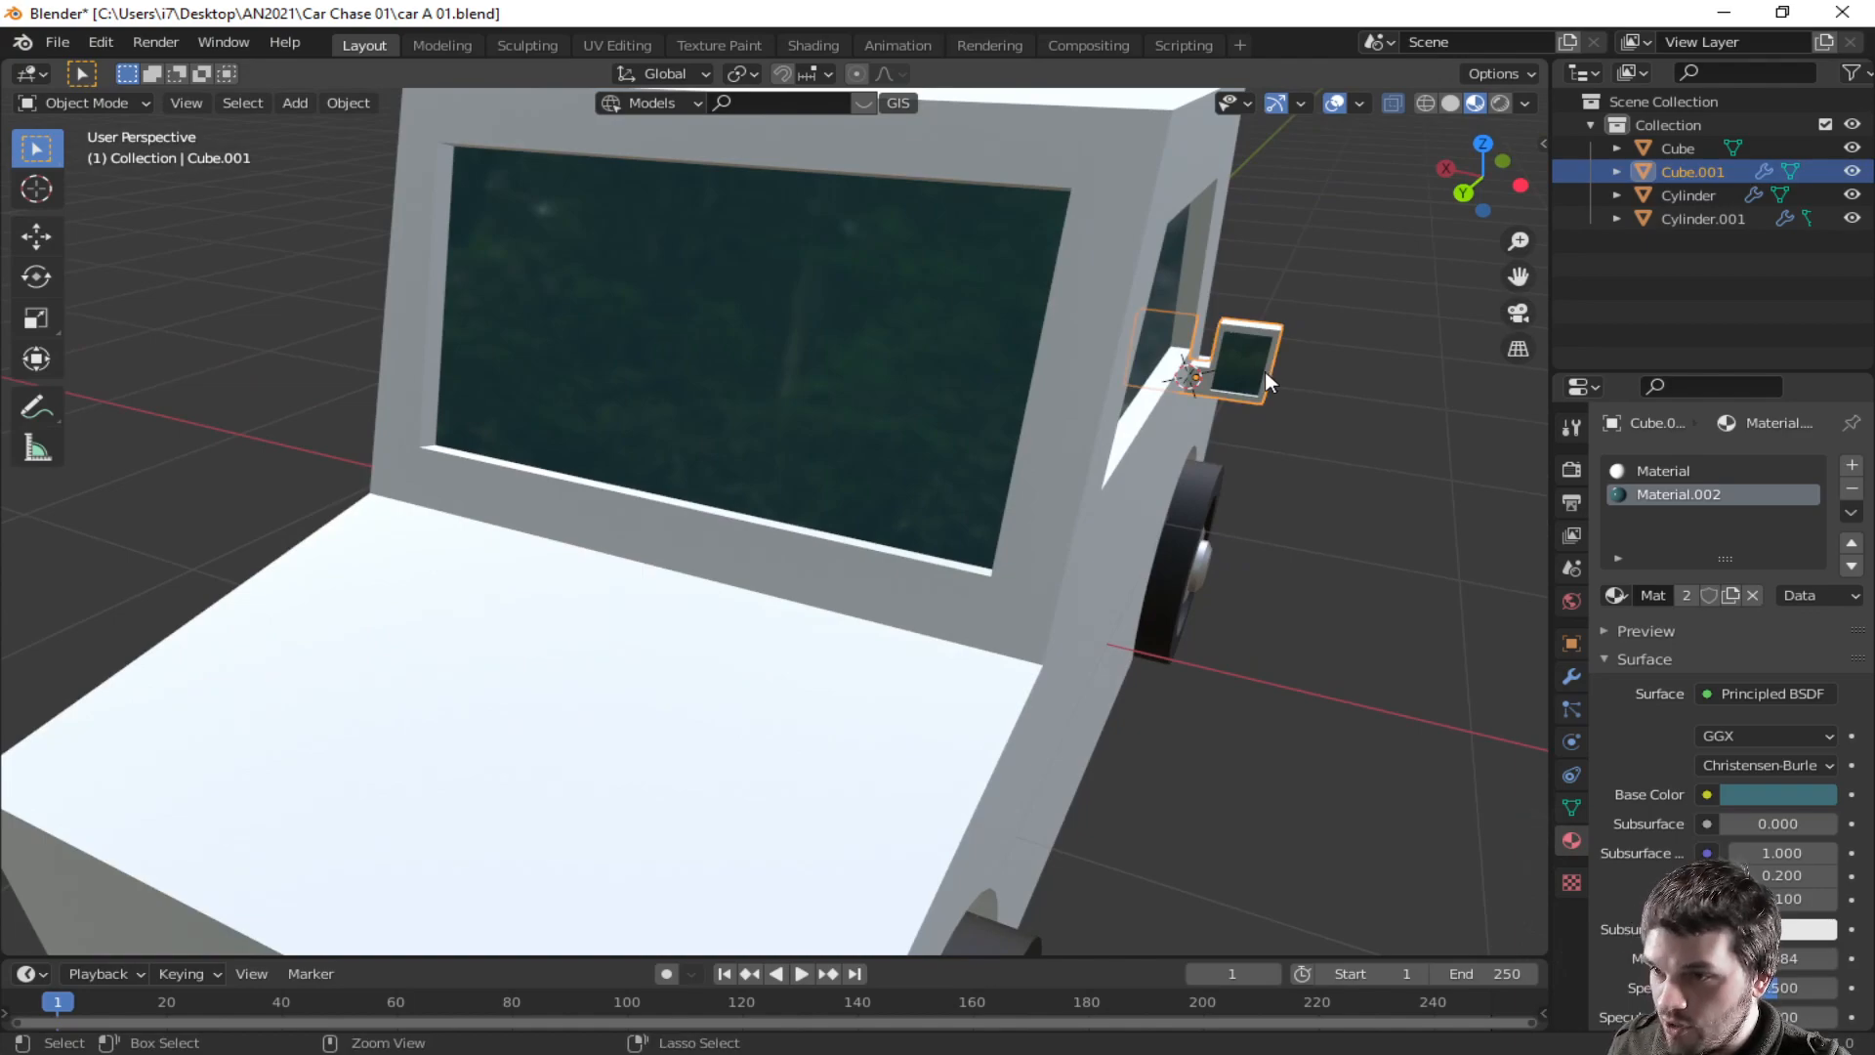
- Apply the side mirror's transform and select the car body
{"action": "key", "text": "ctrl+a"}
{"action": "left_click", "coordinate": [1264, 371]}
{"action": "middle_click_drag", "start_coordinate": [1055, 448], "coordinate": [1103, 746]}
{"action": "left_click", "coordinate": [1268, 427]}
{"action": "left_click", "coordinate": [1127, 707]}
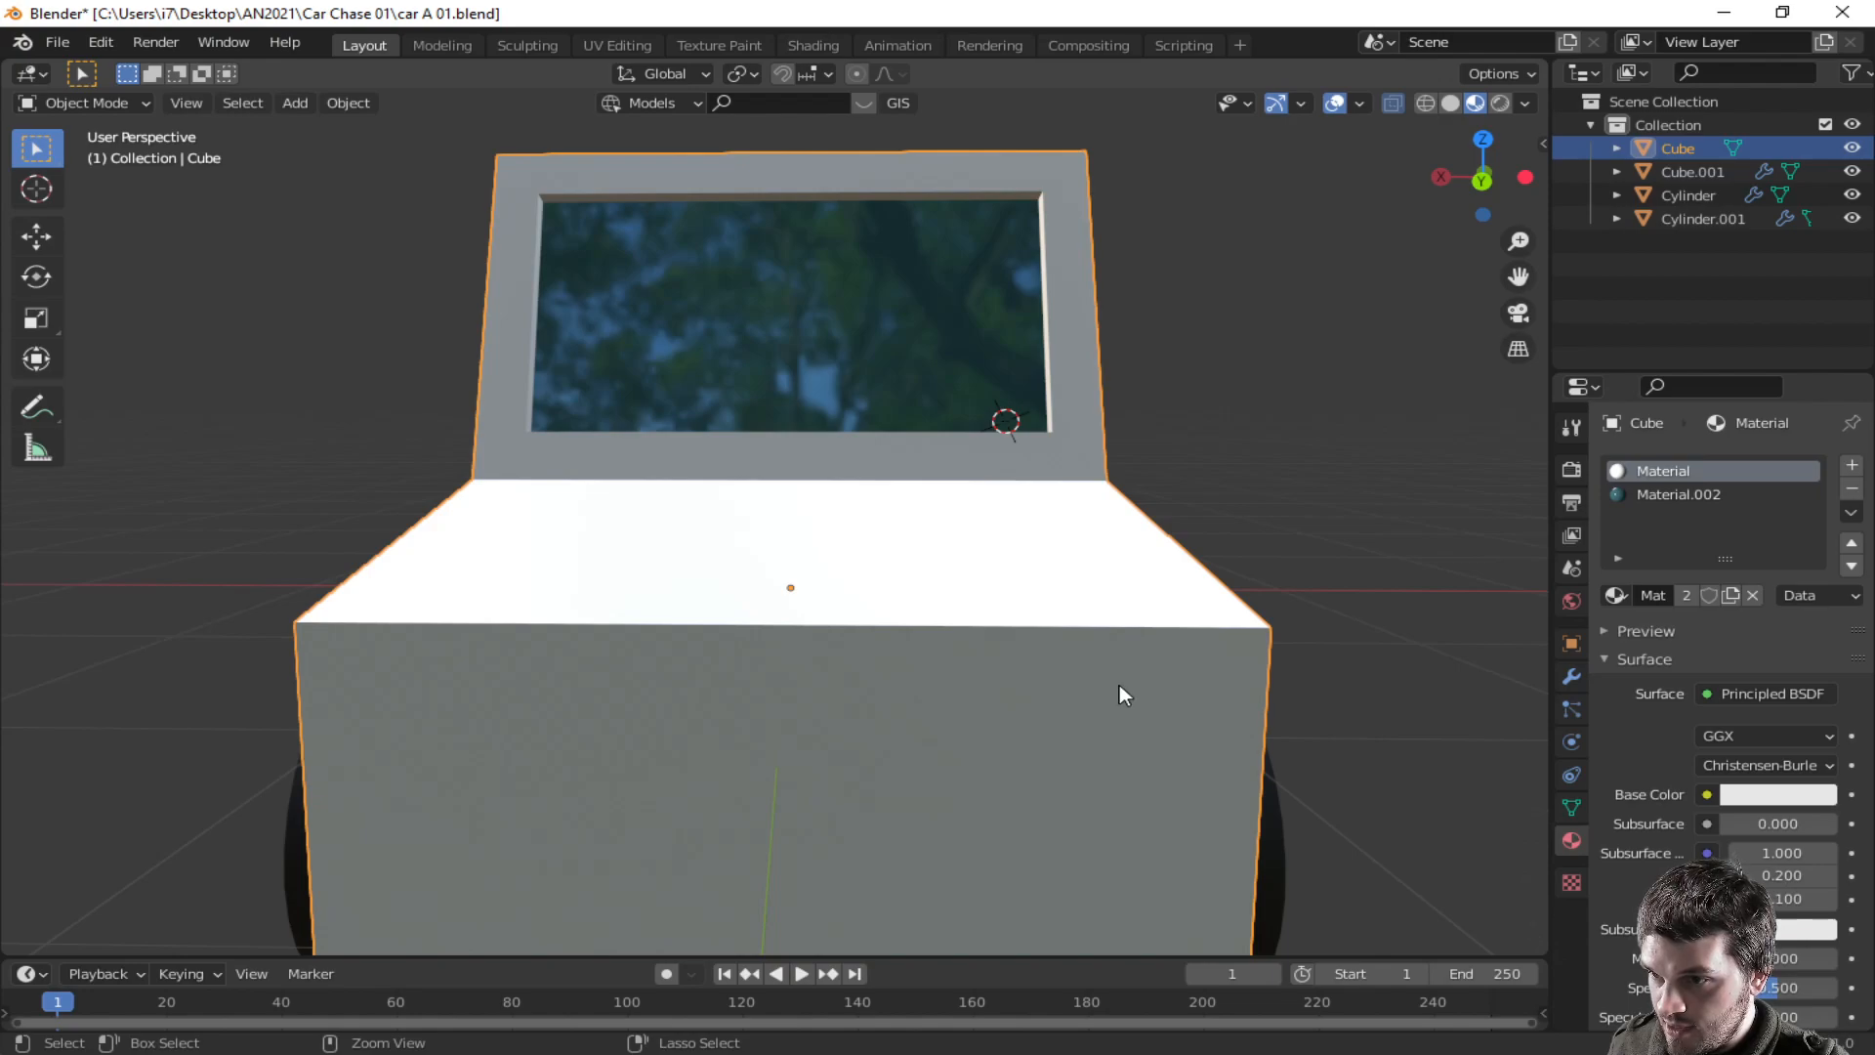
- Add a cube at the car's rear, scale it to about 0.38, then stretch it about 2 along X
{"action": "right_click", "coordinate": [1119, 684], "text": "shift"}
{"action": "middle_click_drag", "start_coordinate": [1119, 683], "coordinate": [1076, 713]}
{"action": "key", "text": "shift+a"}
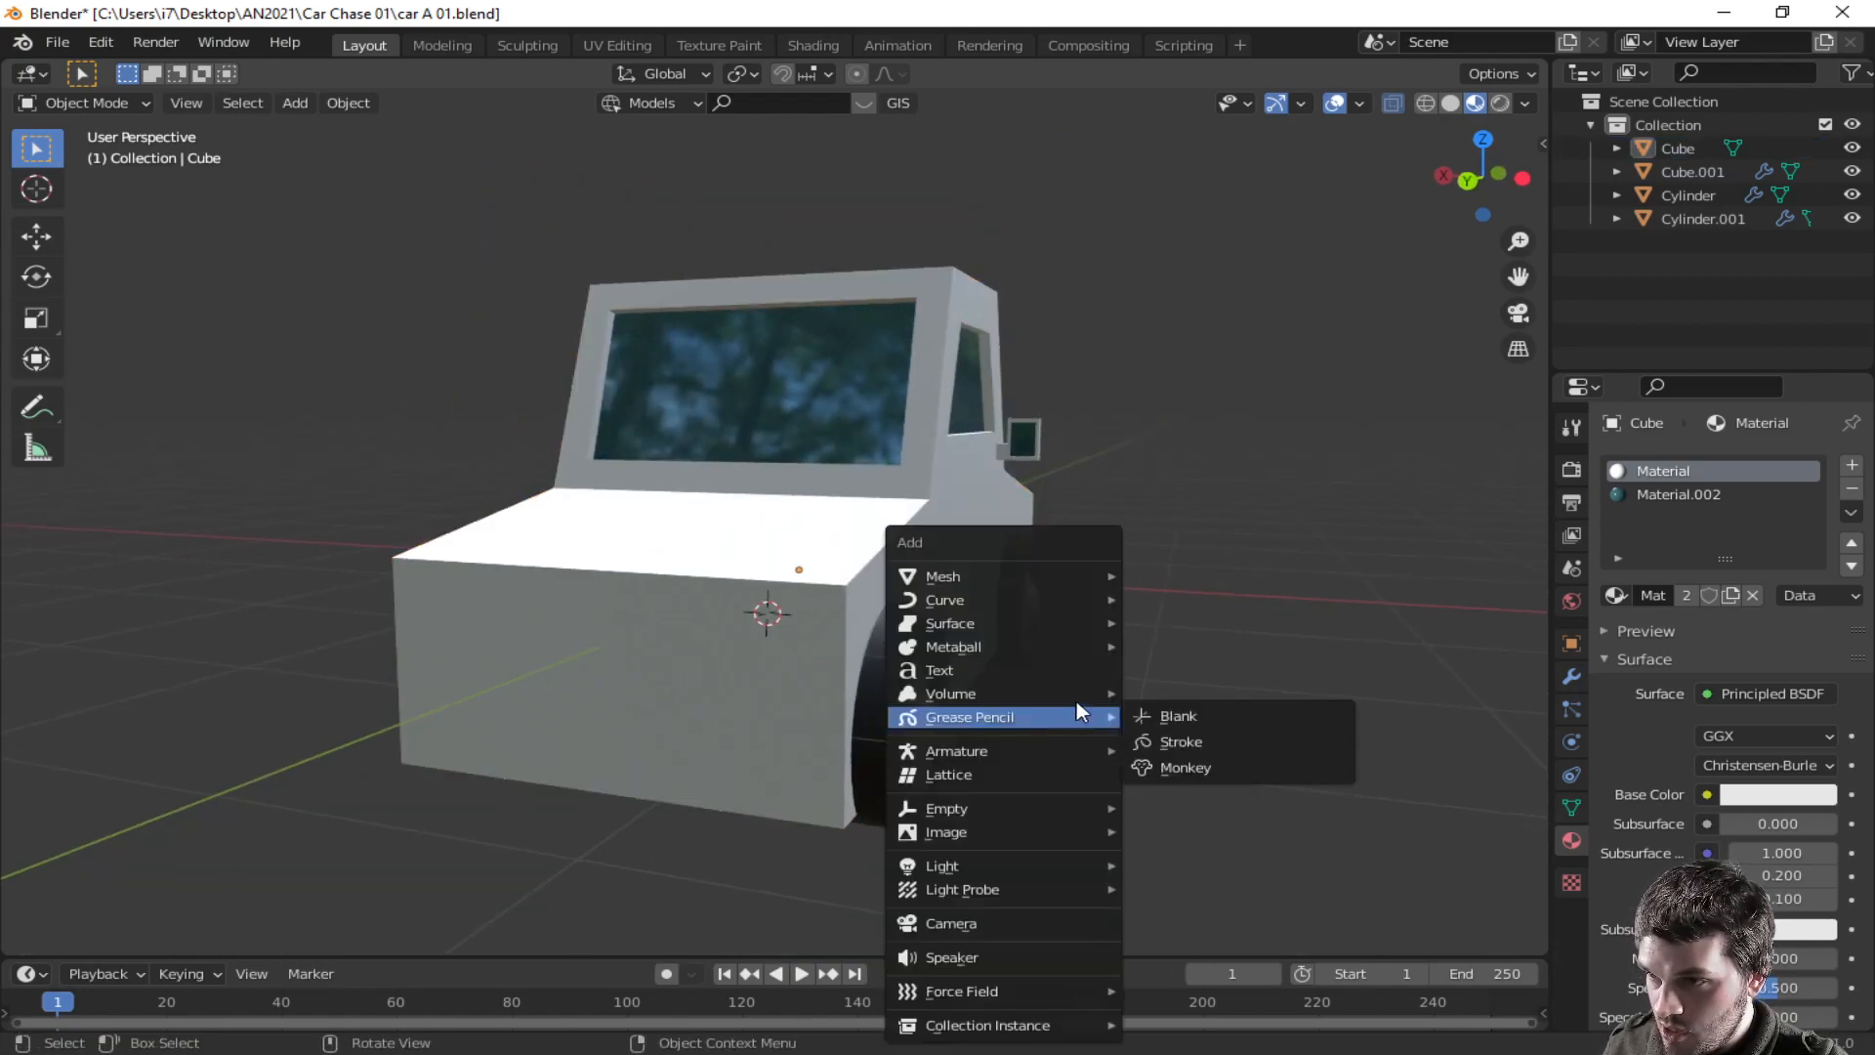
{"action": "mouse_move", "coordinate": [1046, 575]}
{"action": "mouse_move", "coordinate": [1184, 32]}
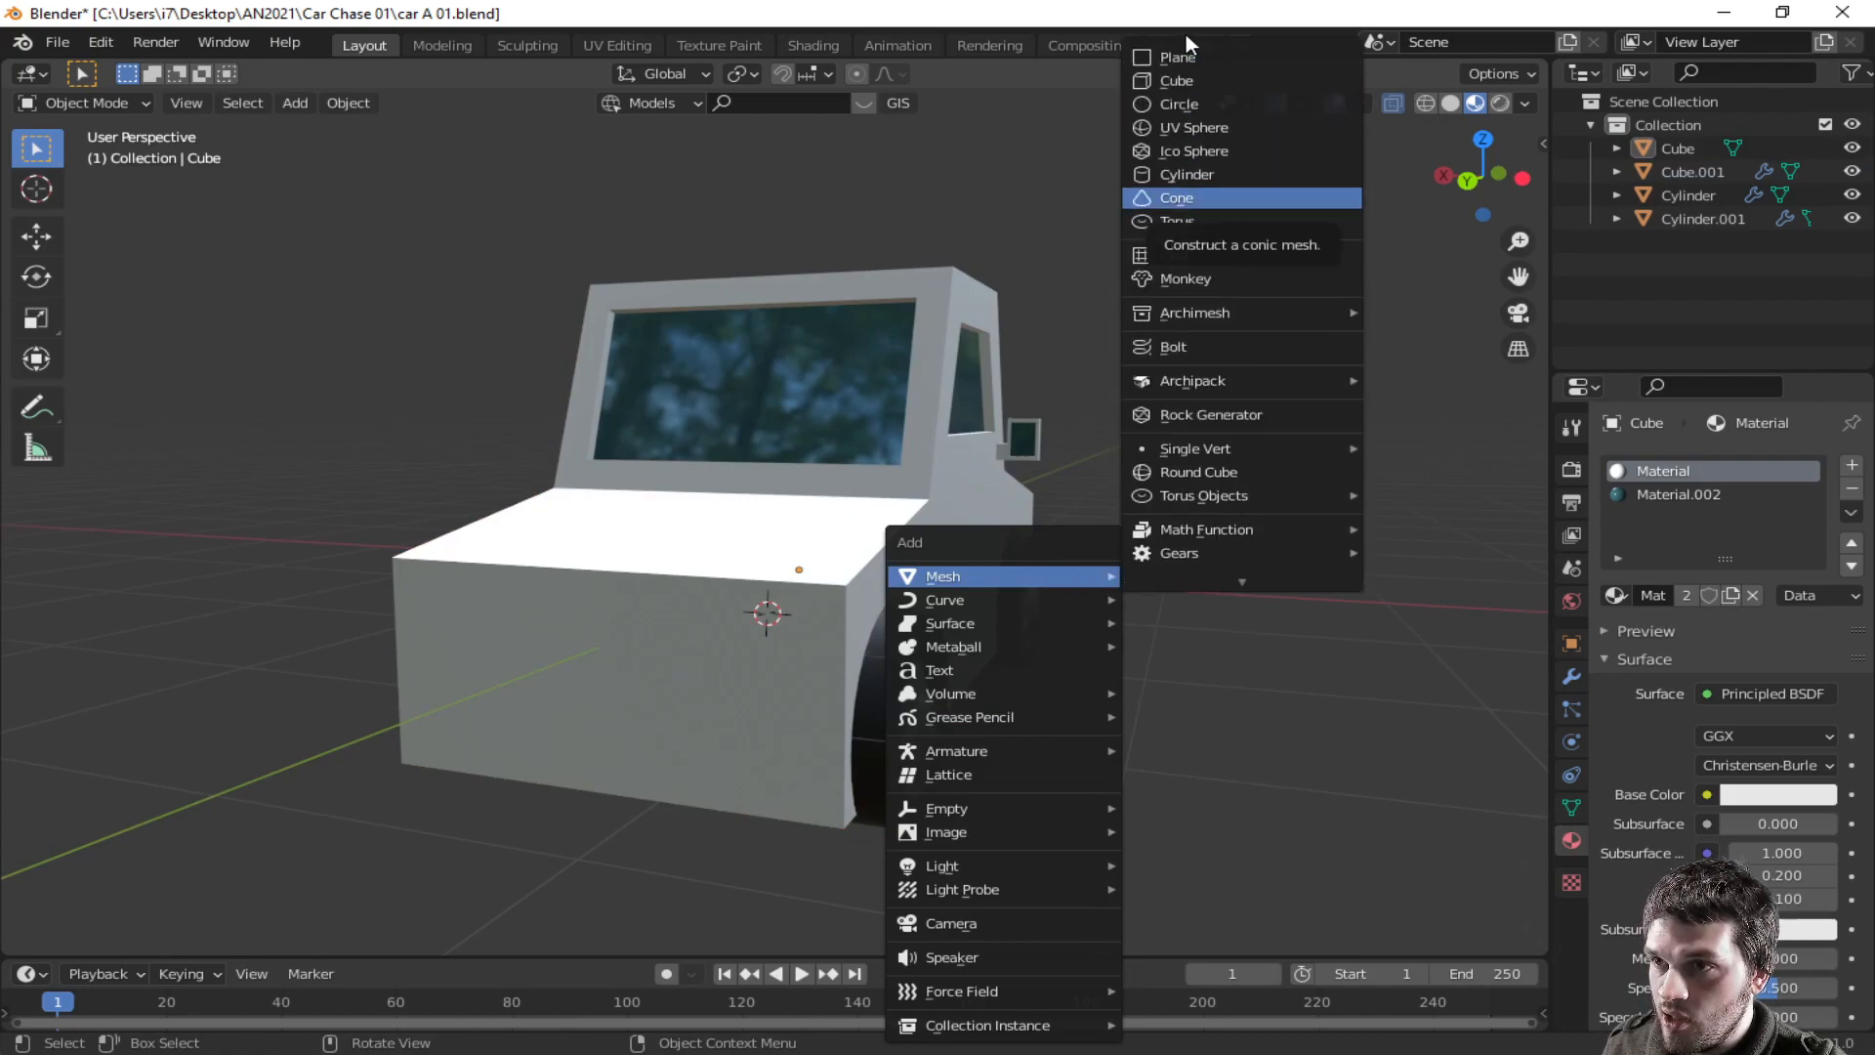
{"action": "left_click", "coordinate": [1186, 78]}
{"action": "key", "text": "s"}
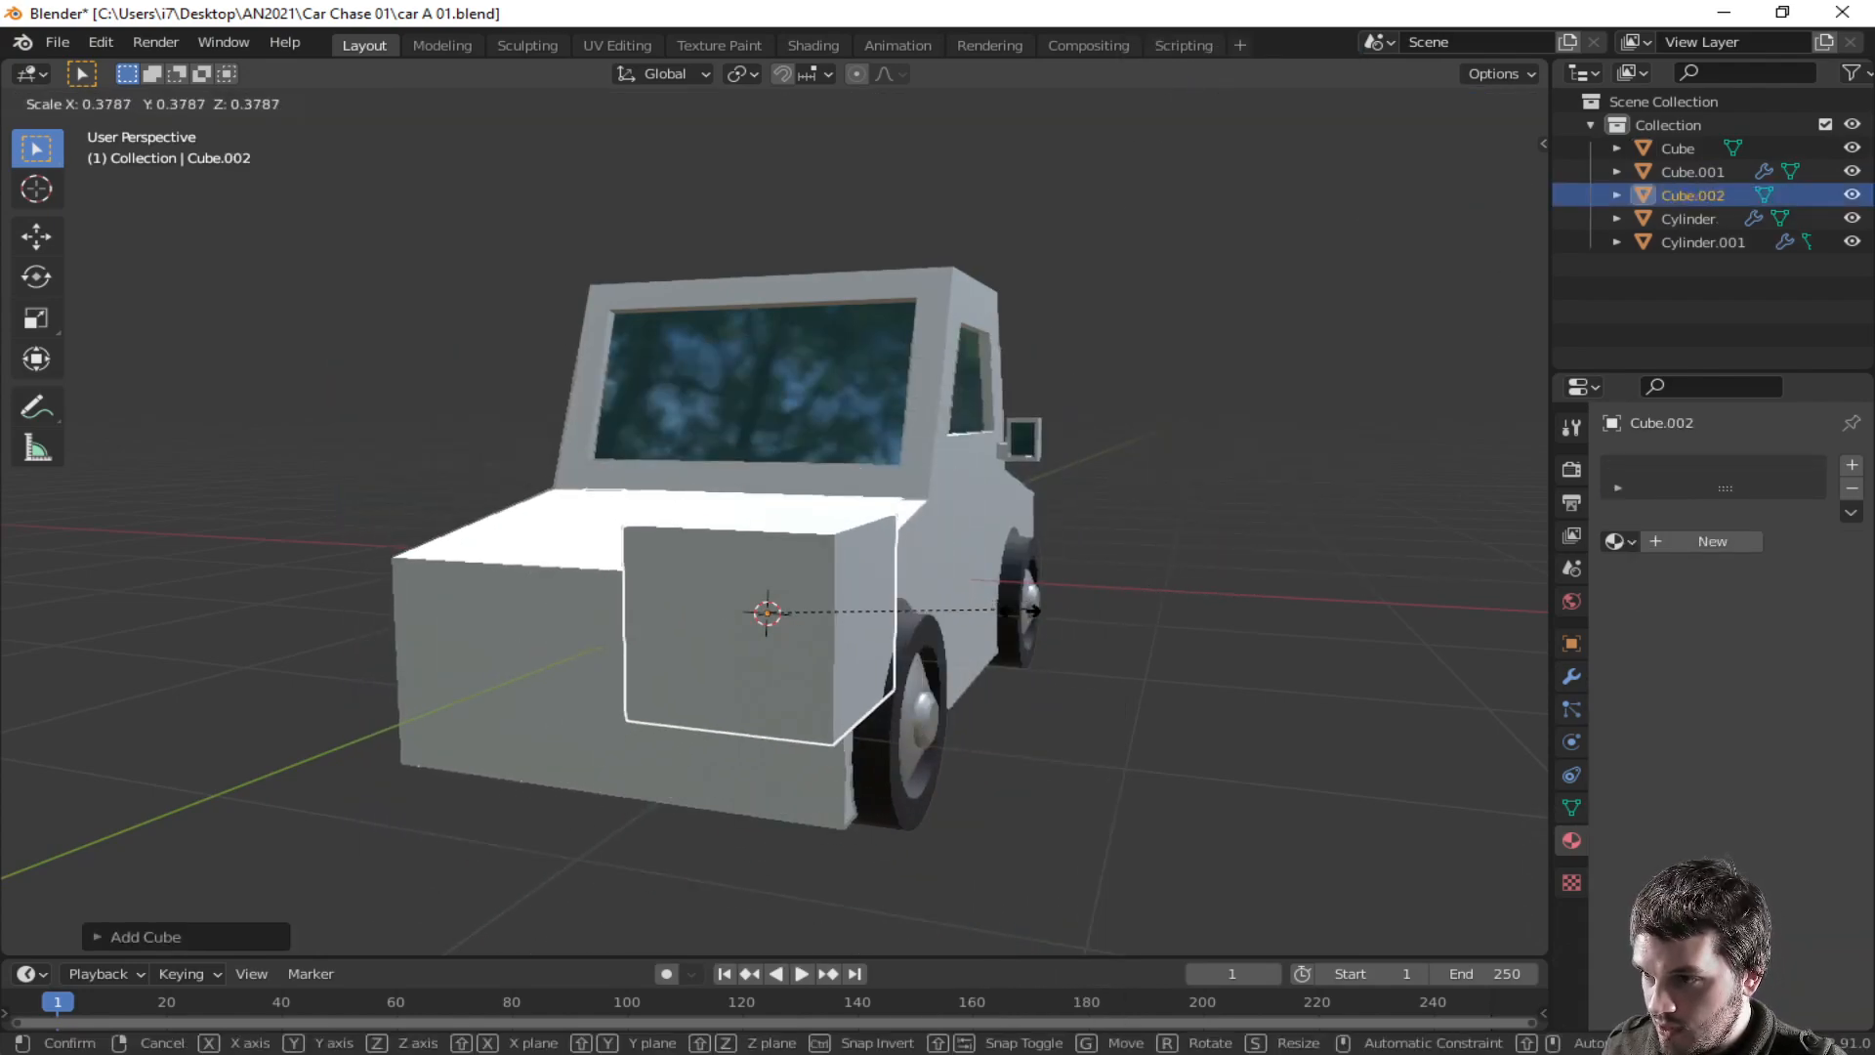
{"action": "left_click", "coordinate": [826, 611]}
{"action": "key", "text": "s"}
{"action": "key", "text": "x"}
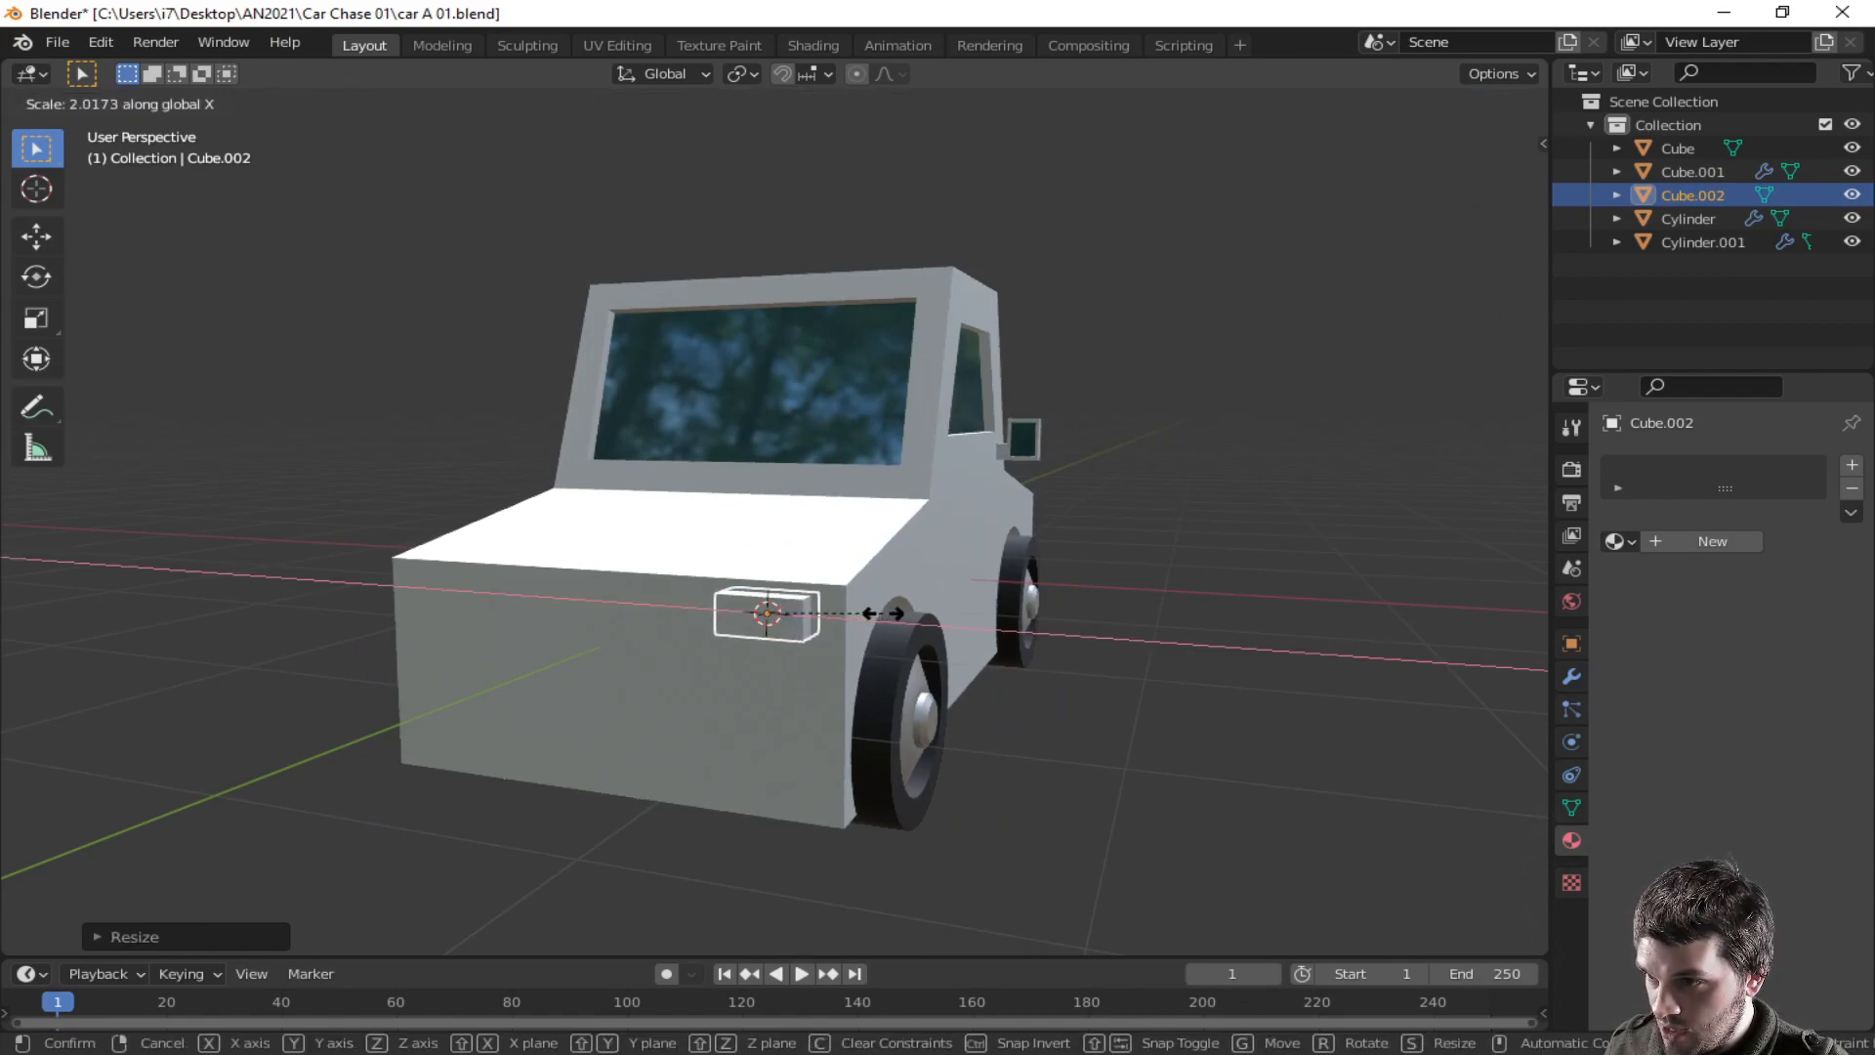
{"action": "left_click", "coordinate": [898, 612]}
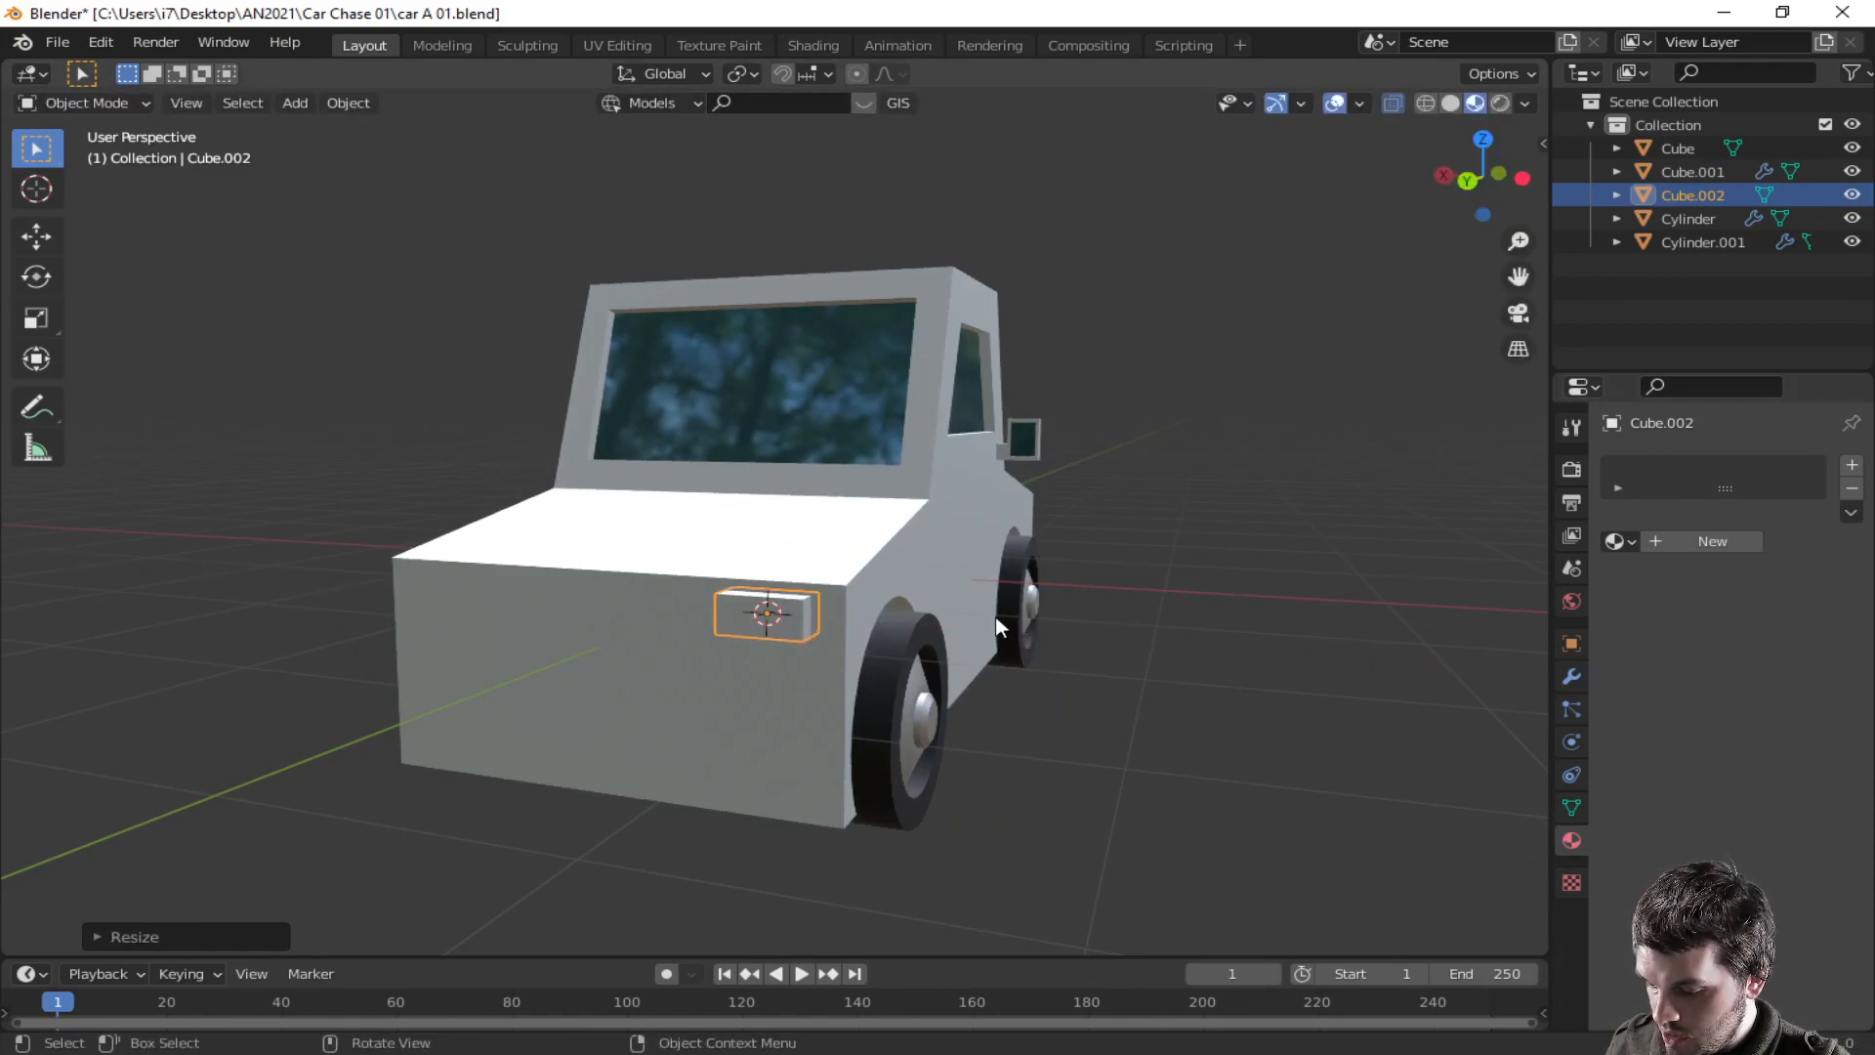
- Bevel the light cube's edges in edit mode
{"action": "key", "text": "Tab"}
{"action": "key", "text": "ctrl+b"}
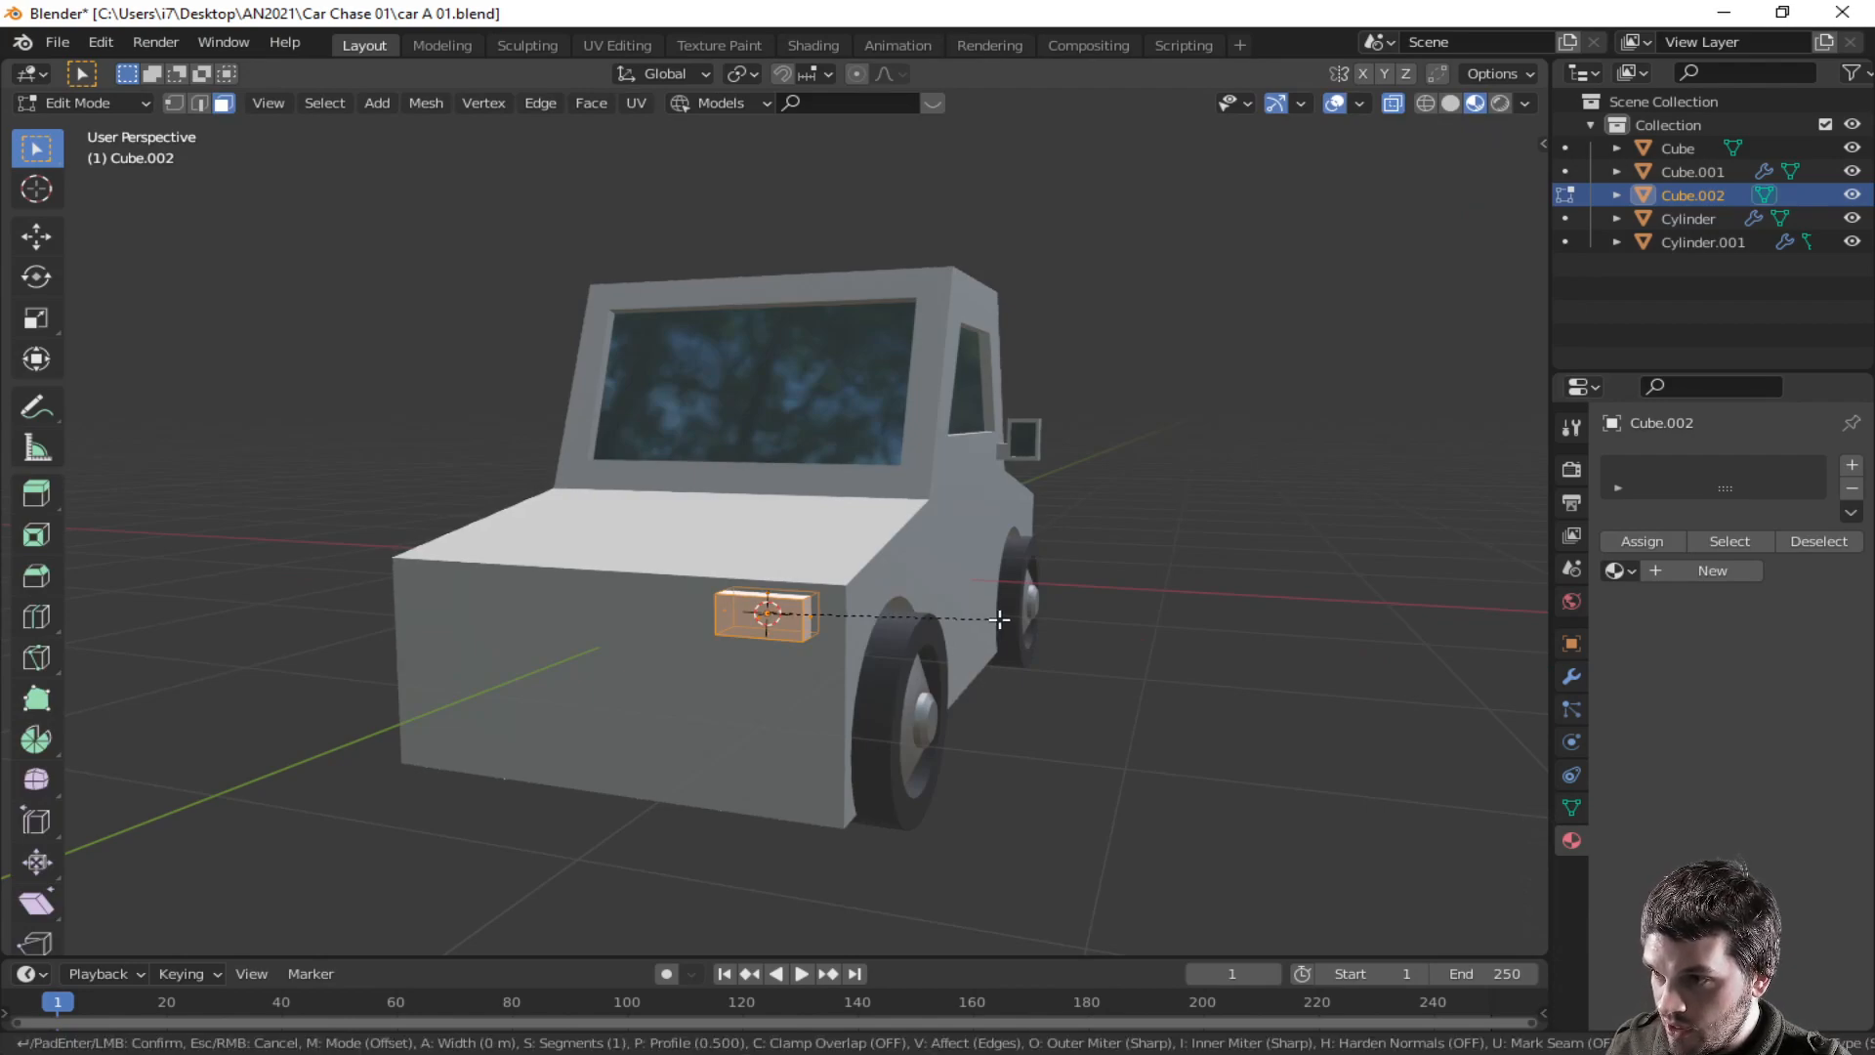
{"action": "left_click", "coordinate": [1007, 618]}
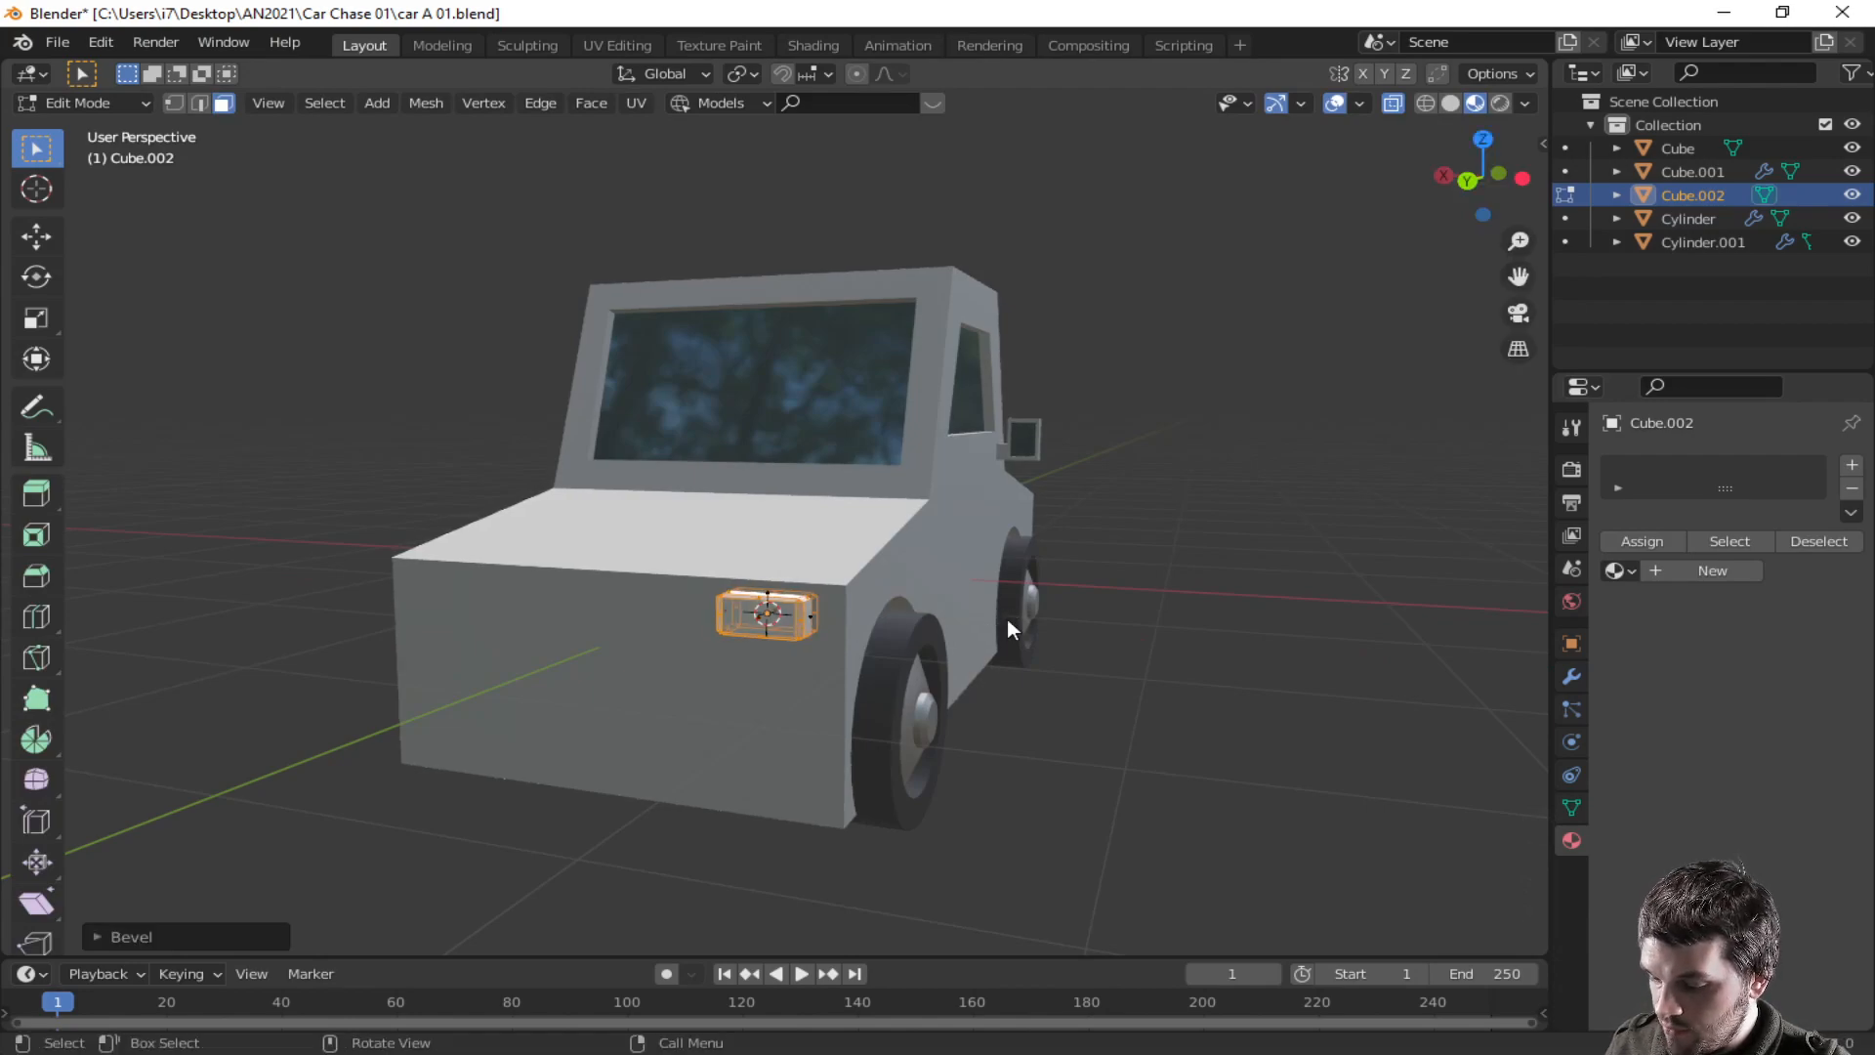
{"action": "key", "text": "Tab"}
- Create a new material for the light cube and set its base color to red
{"action": "scroll", "coordinate": [1006, 625], "scroll_direction": "up", "scroll_amount": 3}
{"action": "middle_click_drag", "start_coordinate": [1011, 684], "coordinate": [996, 601]}
{"action": "right_click", "coordinate": [992, 598]}
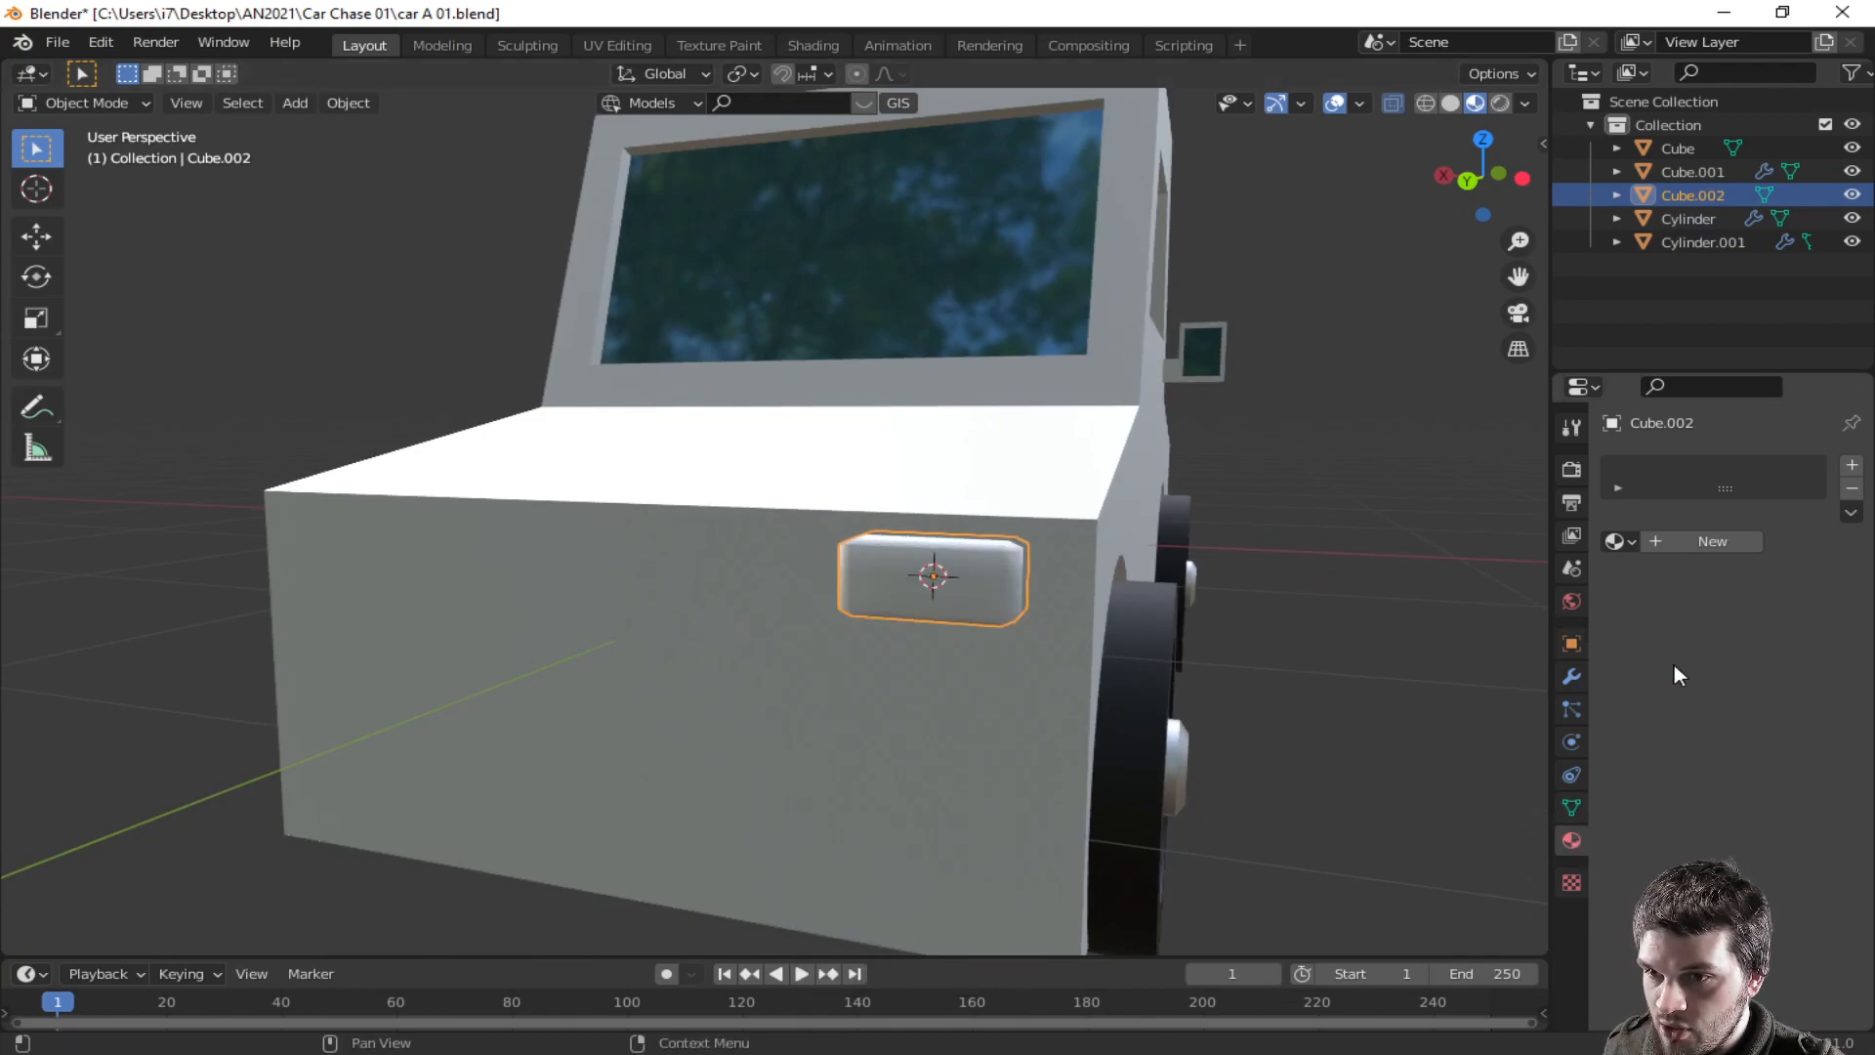
{"action": "left_click", "coordinate": [1691, 539]}
{"action": "left_click", "coordinate": [1761, 743]}
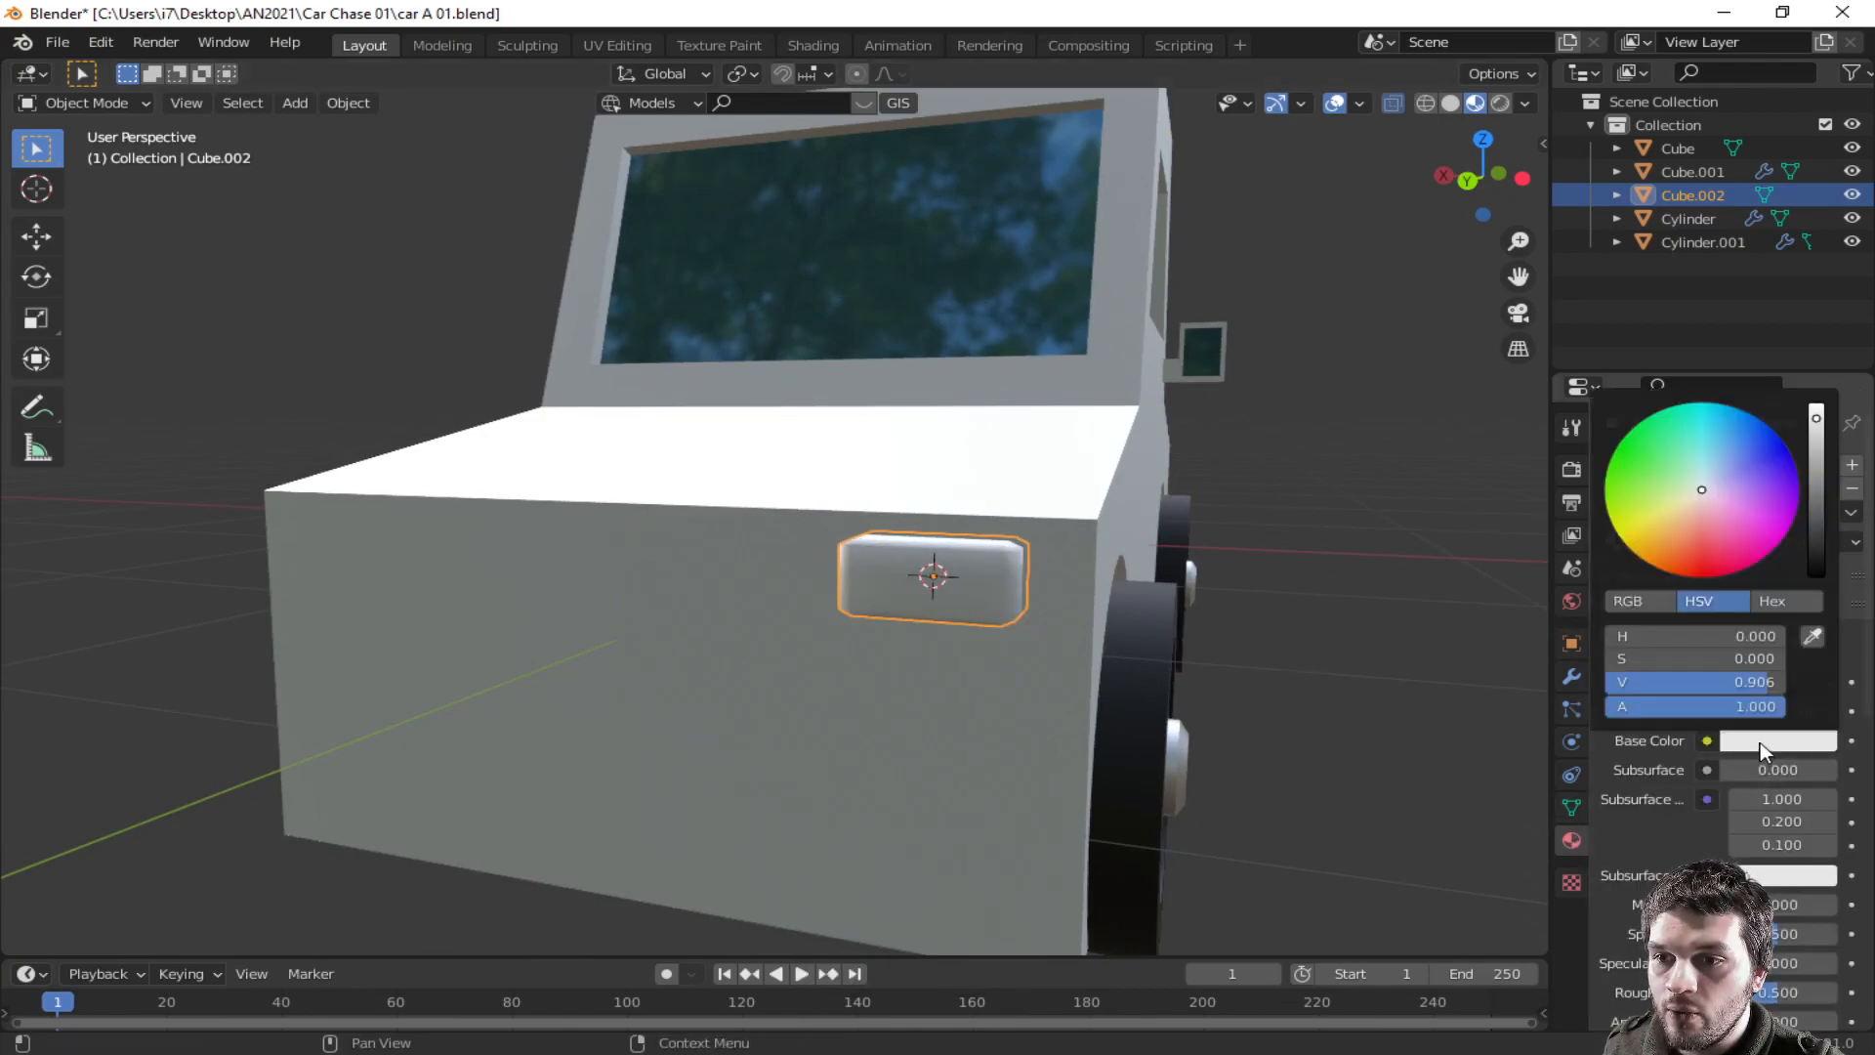
{"action": "left_click_drag", "start_coordinate": [1697, 492], "coordinate": [1710, 577]}
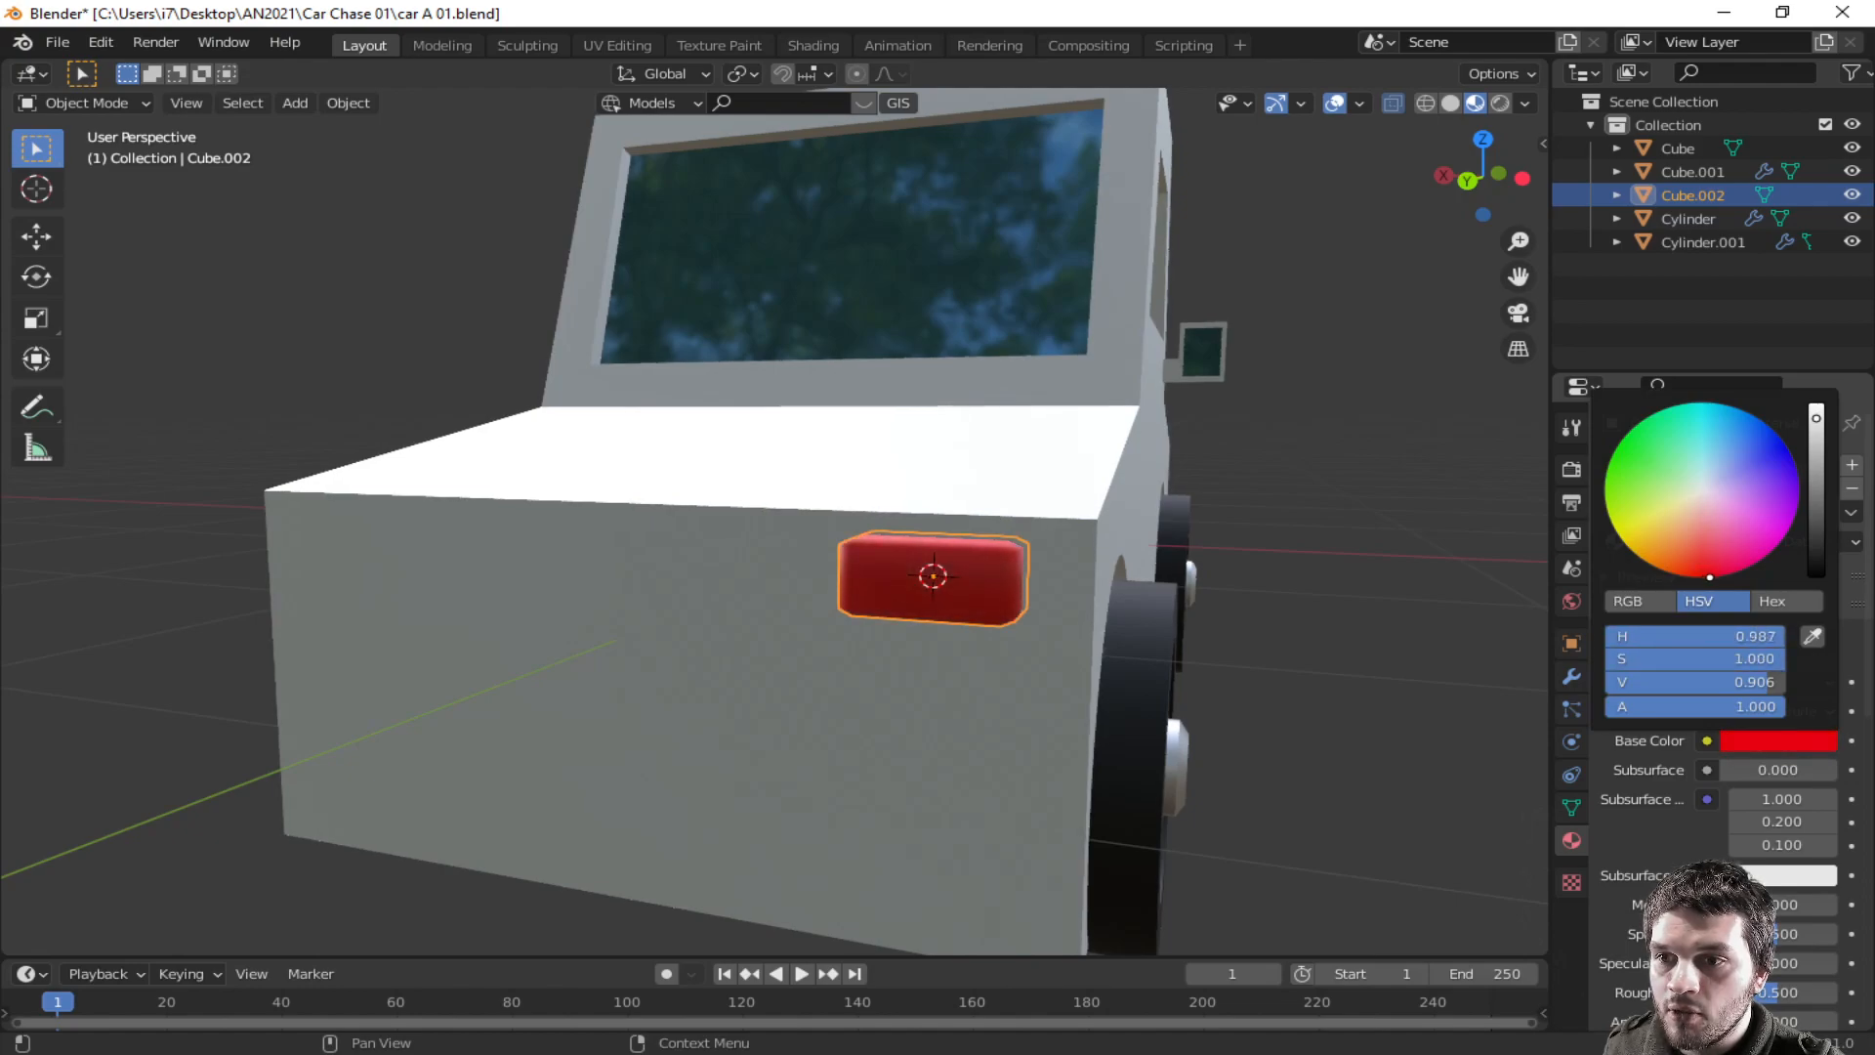
{"action": "mouse_move", "coordinate": [1817, 420]}
{"action": "left_mouse_down"}
{"action": "mouse_move", "coordinate": [1817, 479]}
{"action": "mouse_move", "coordinate": [1817, 452]}
{"action": "left_mouse_up"}
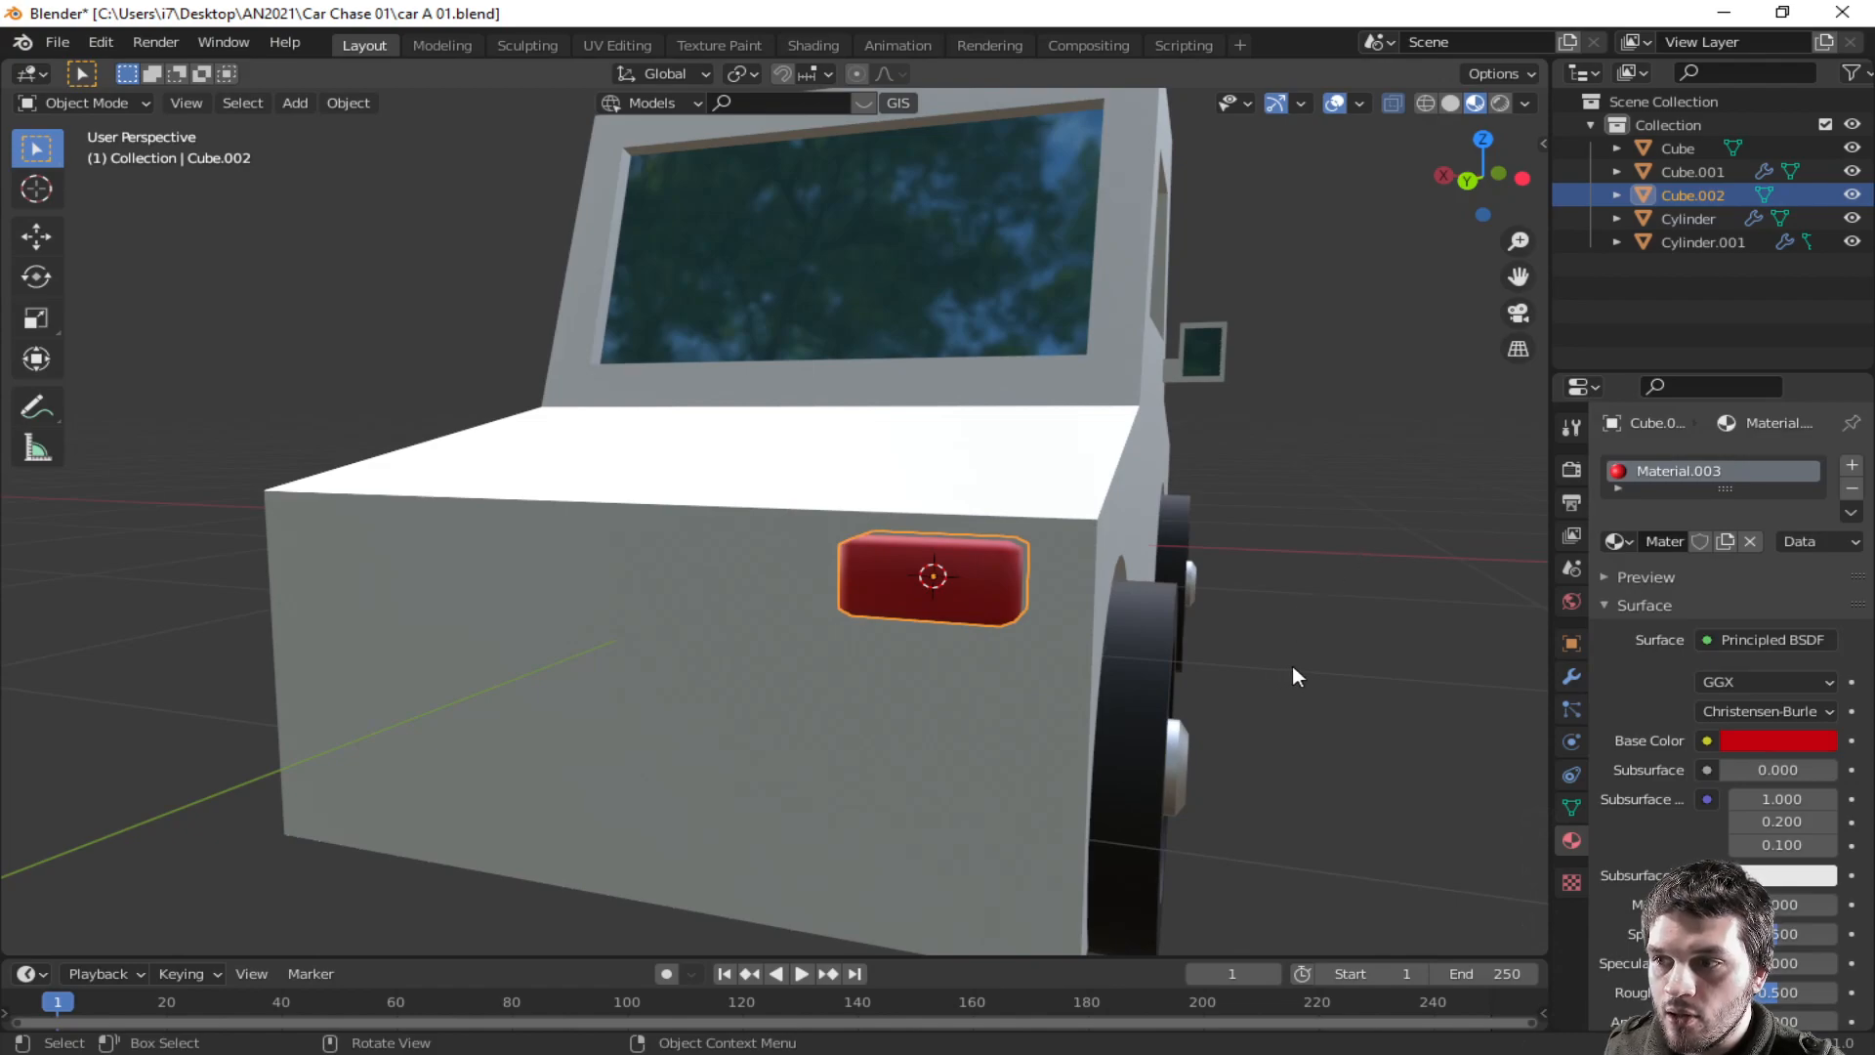
- Duplicate the red light and move the copy about 4.6 m along Y to the car's front
{"action": "scroll", "coordinate": [1296, 657], "scroll_direction": "down", "scroll_amount": 4}
{"action": "mouse_move", "coordinate": [1303, 647]}
{"action": "middle_mouse_down"}
{"action": "mouse_move", "coordinate": [1205, 653]}
{"action": "mouse_move", "coordinate": [1289, 639]}
{"action": "middle_mouse_up"}
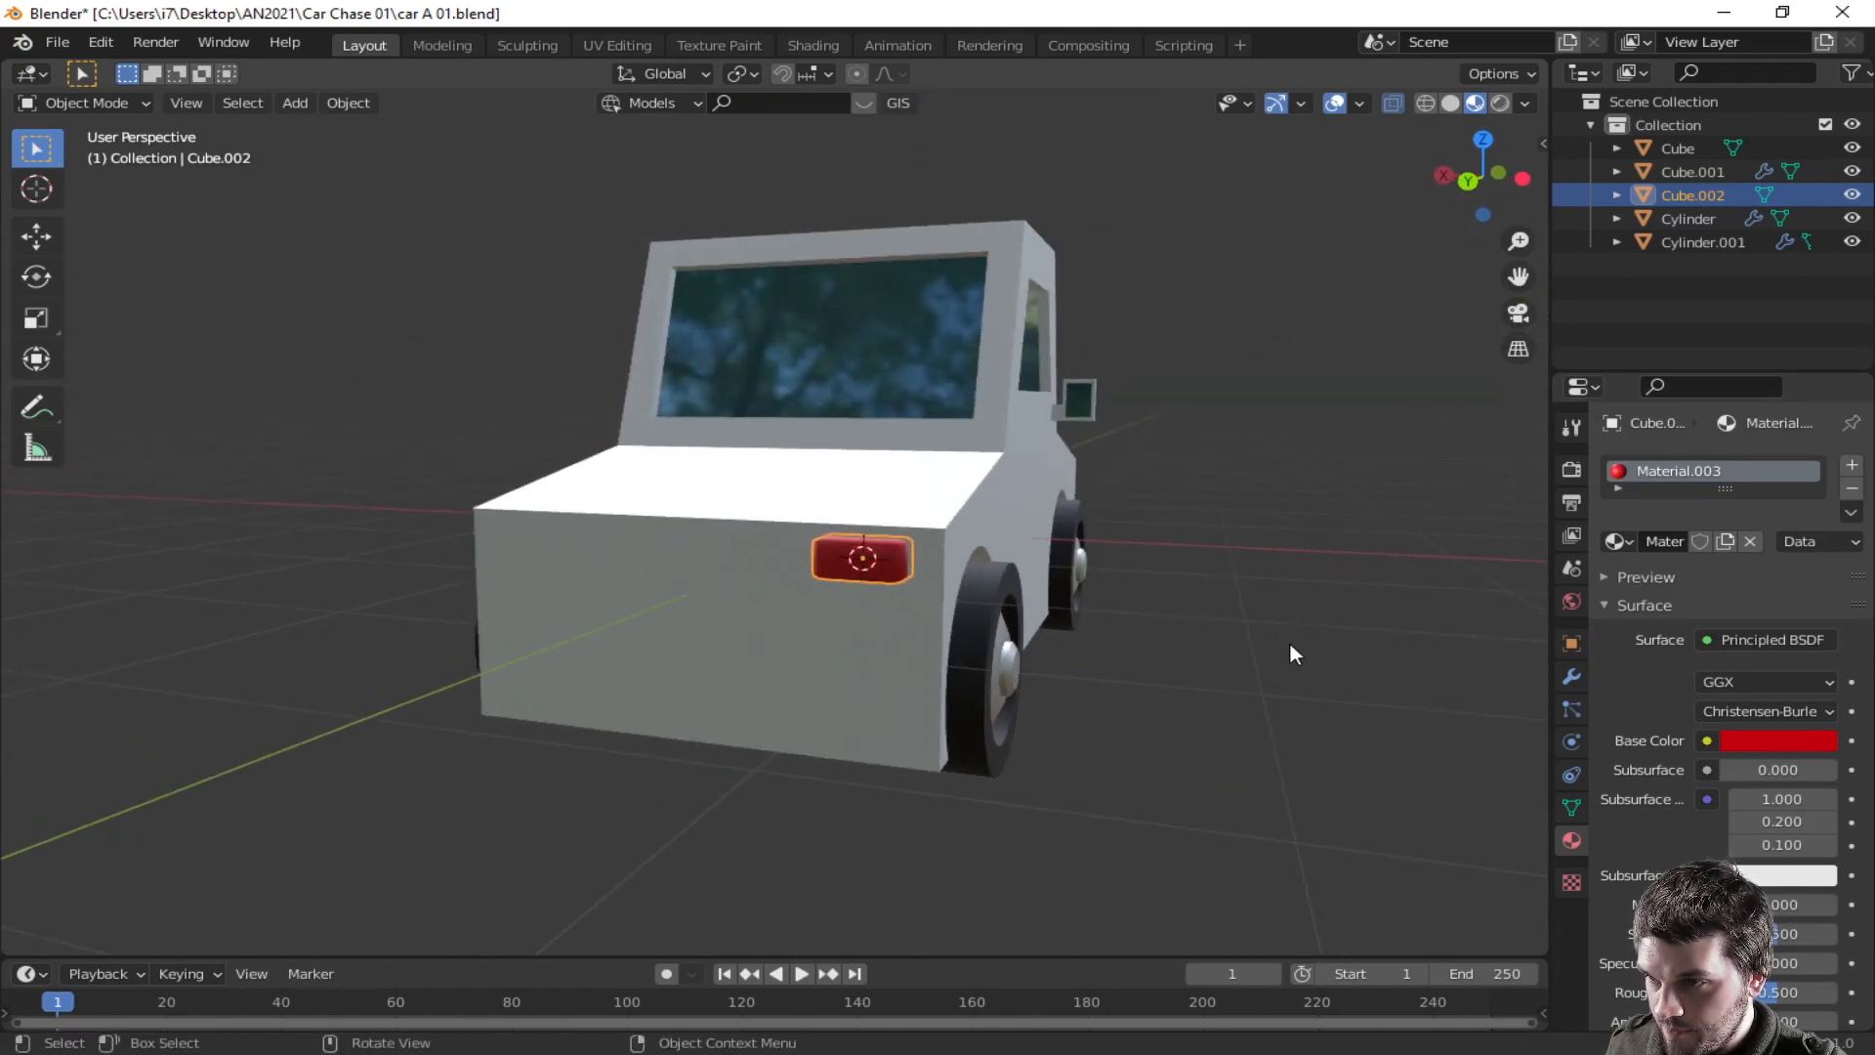
{"action": "scroll", "coordinate": [1289, 639], "scroll_direction": "up", "scroll_amount": 4}
{"action": "left_click", "coordinate": [992, 594]}
{"action": "left_click", "coordinate": [992, 593]}
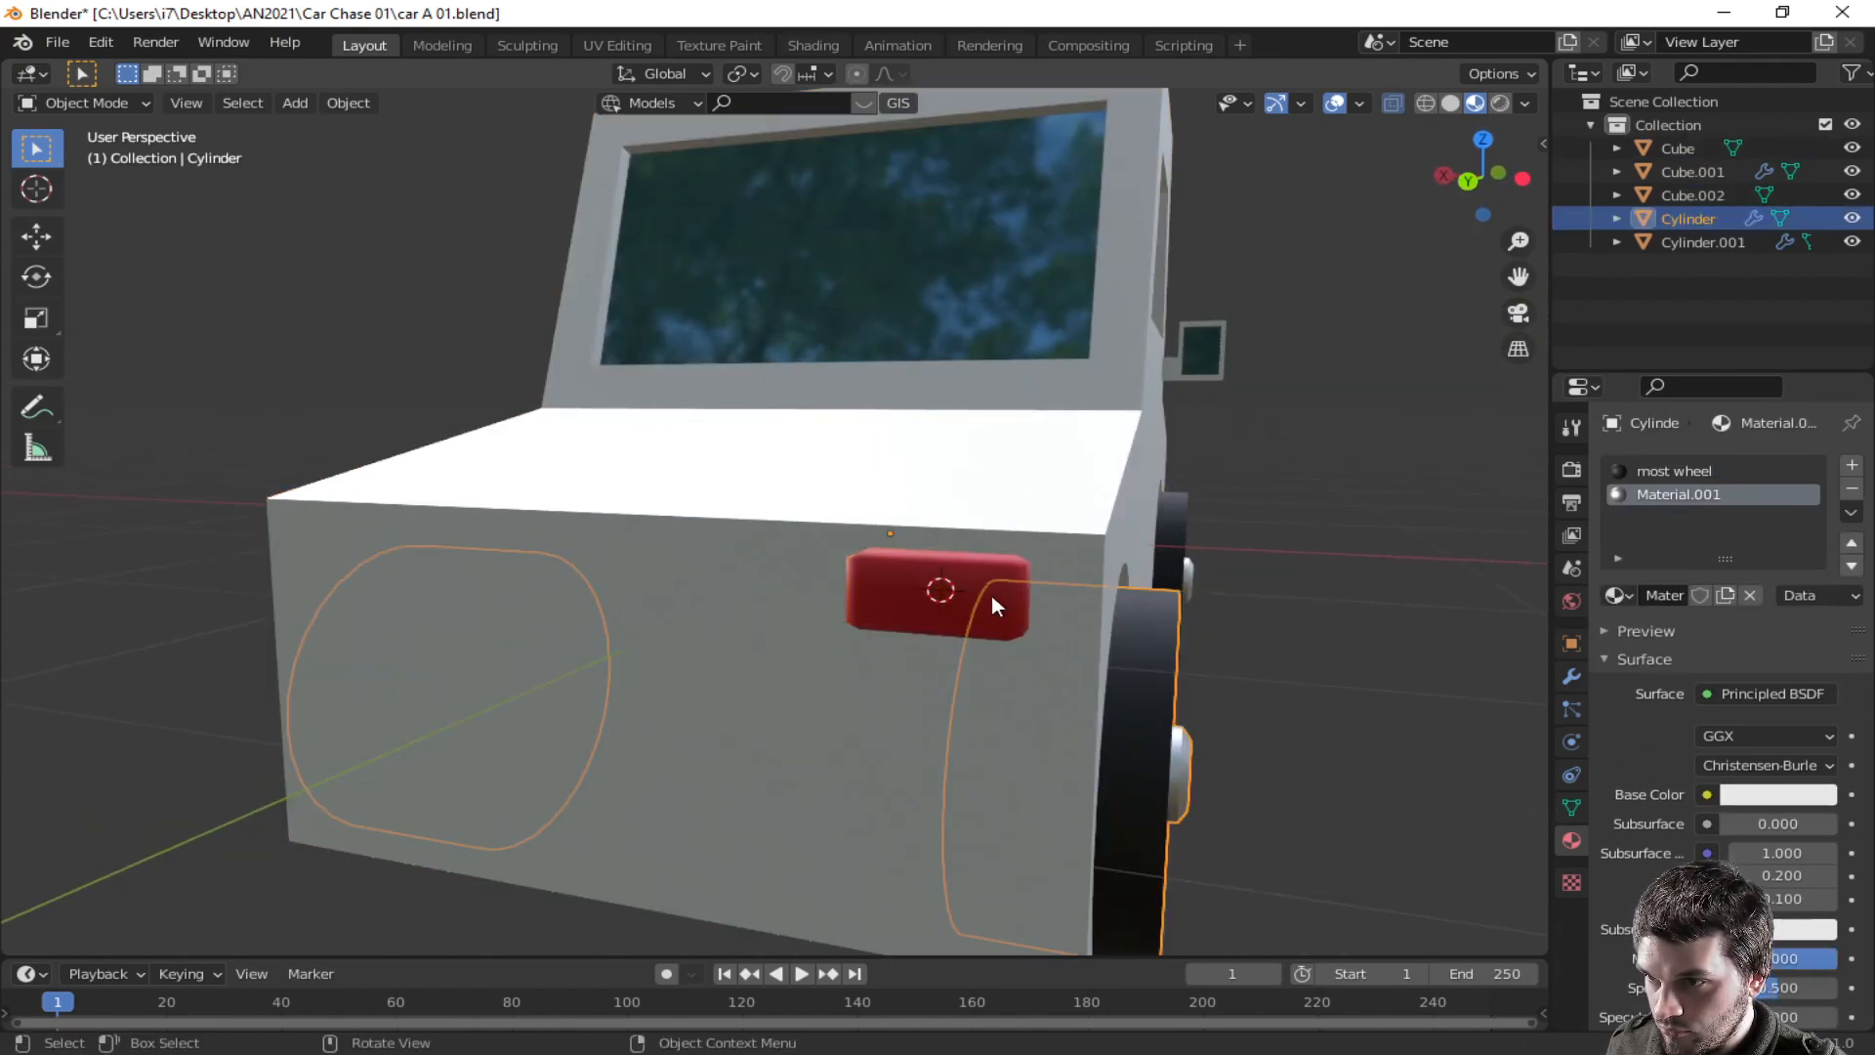
{"action": "middle_click_drag", "start_coordinate": [1463, 655], "coordinate": [1413, 640]}
{"action": "scroll", "coordinate": [1267, 635], "scroll_direction": "down", "scroll_amount": 3}
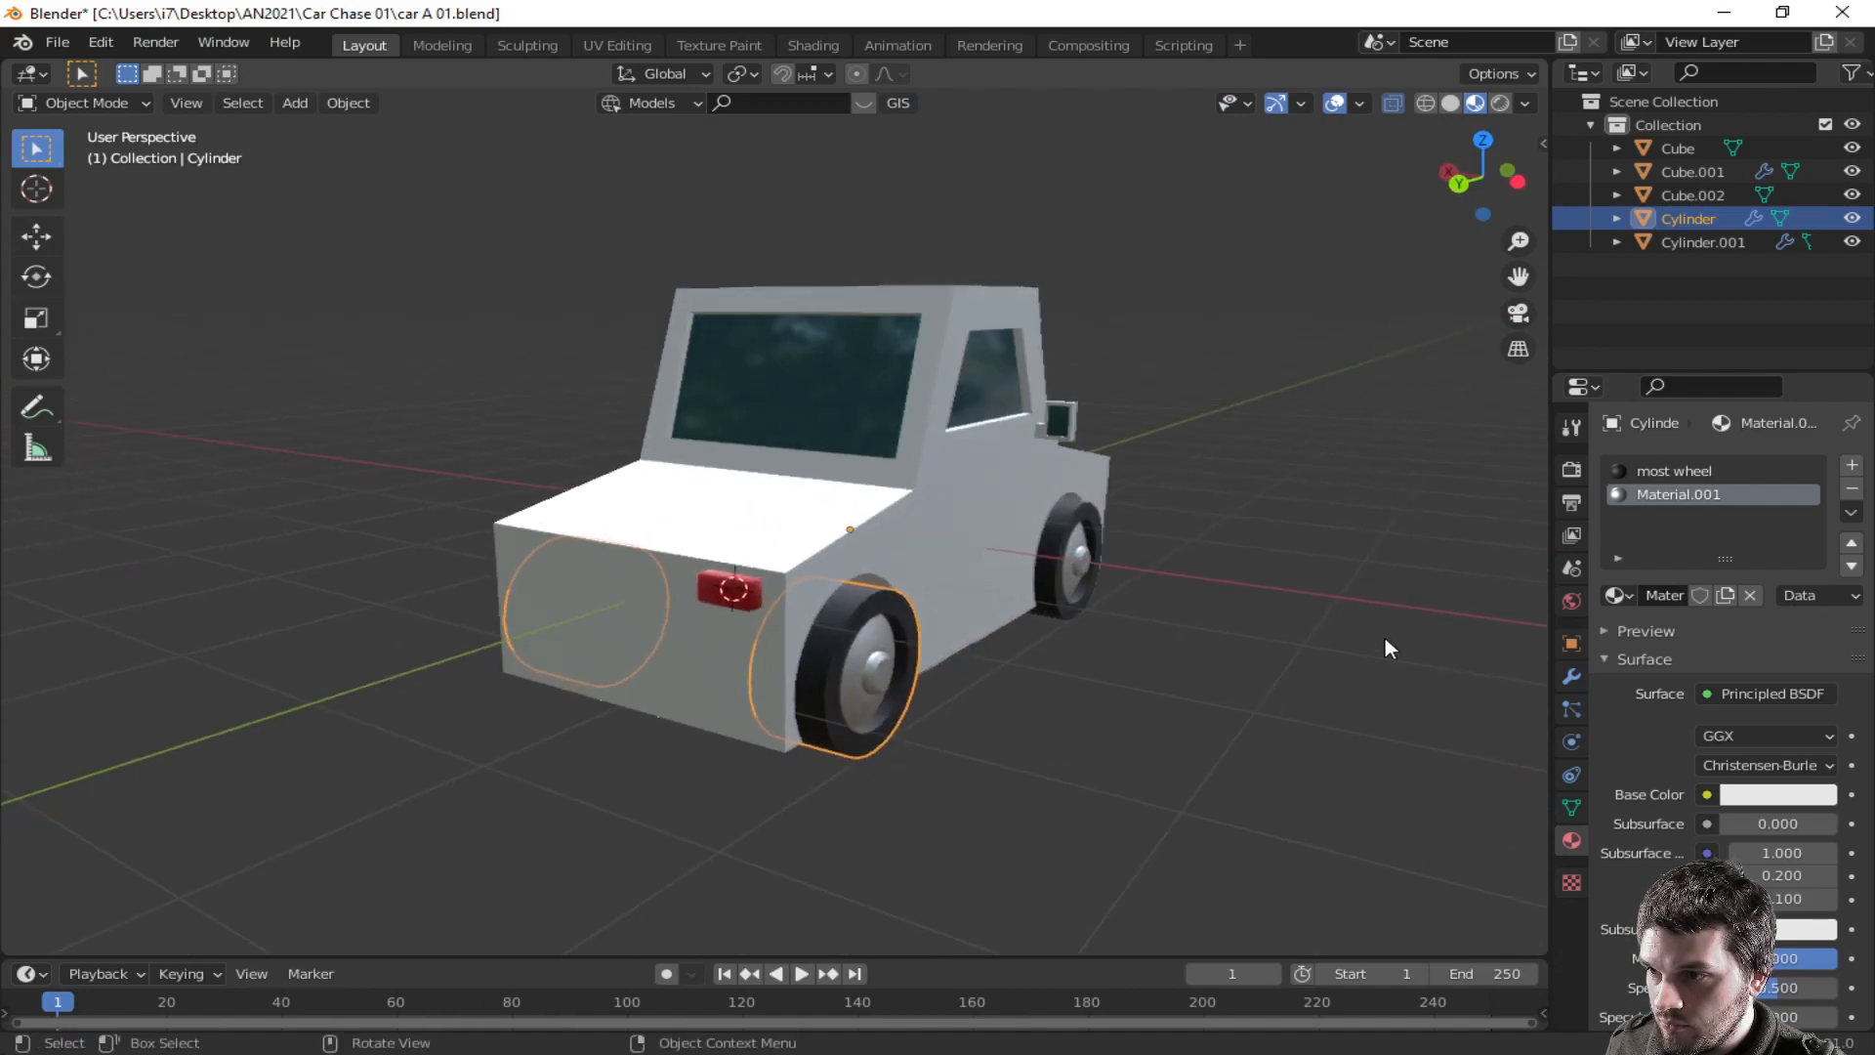
{"action": "left_click", "coordinate": [728, 591]}
{"action": "middle_click_drag", "start_coordinate": [728, 591], "coordinate": [1119, 667]}
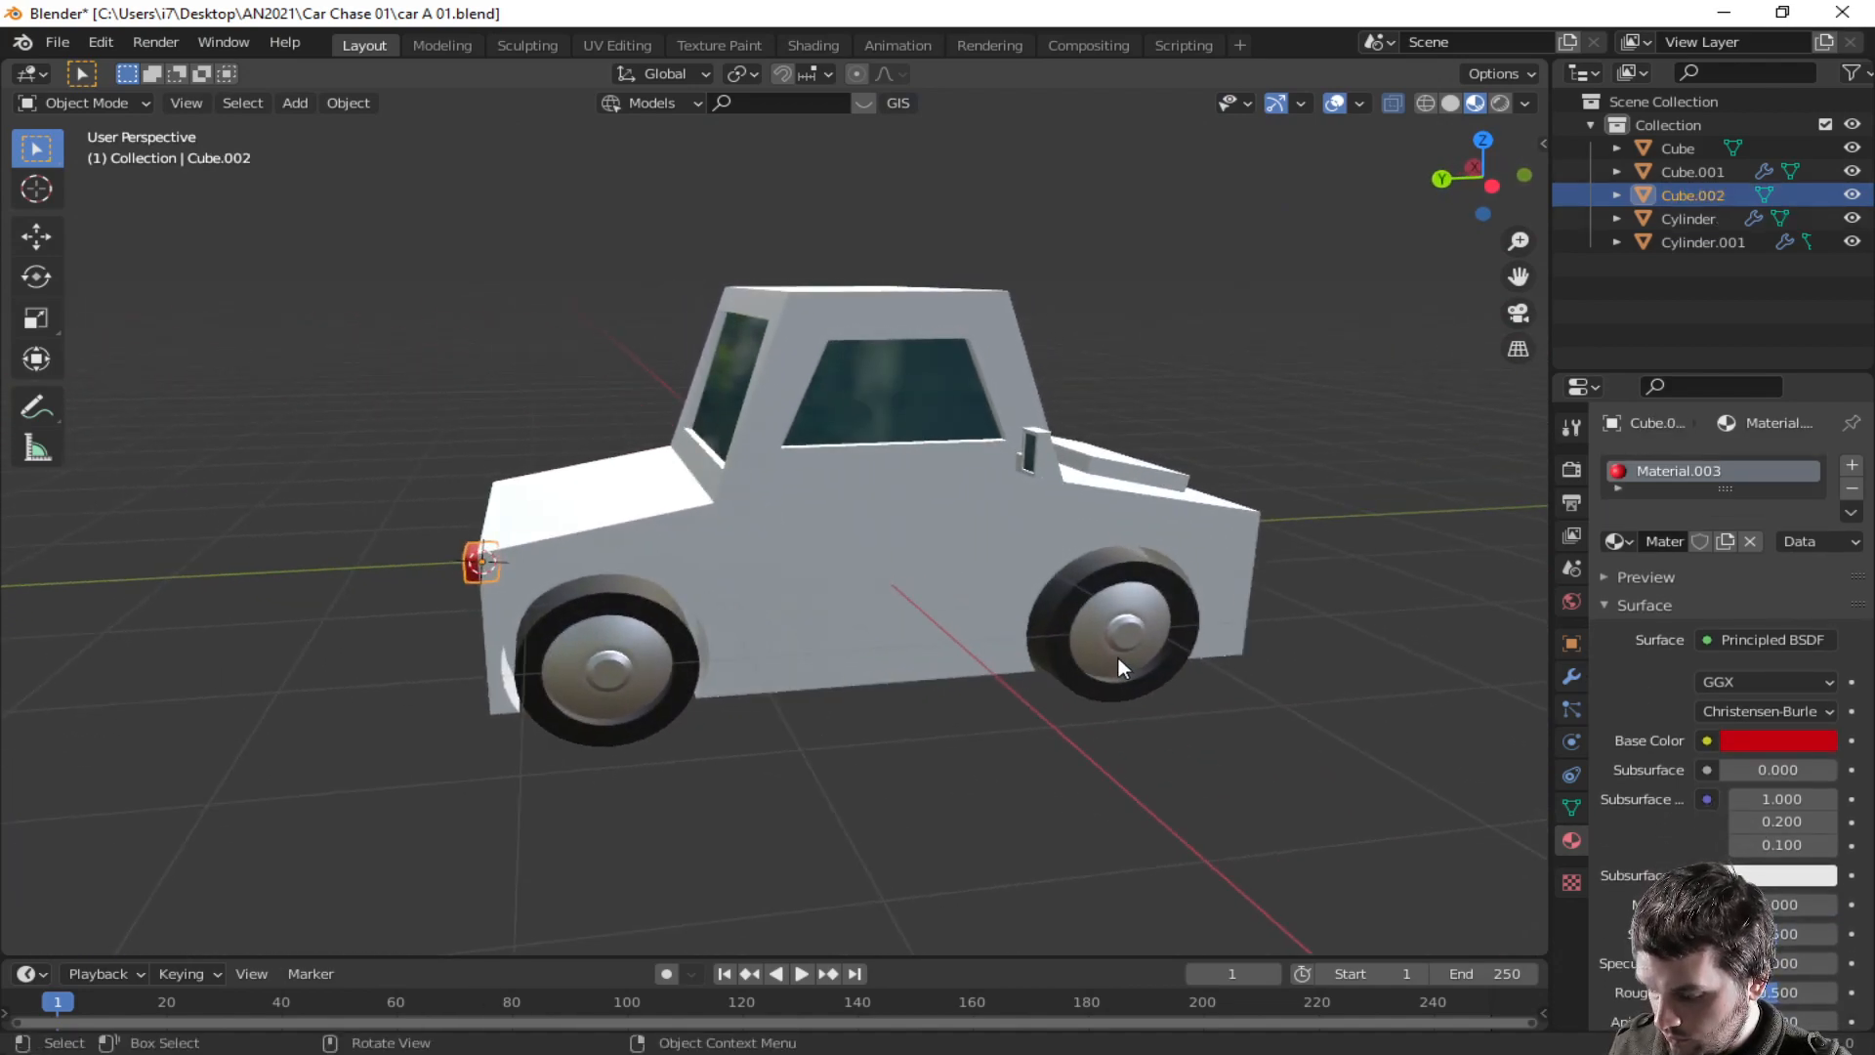
{"action": "key", "text": "shift+d"}
{"action": "key", "text": "x"}
{"action": "key", "text": "y"}
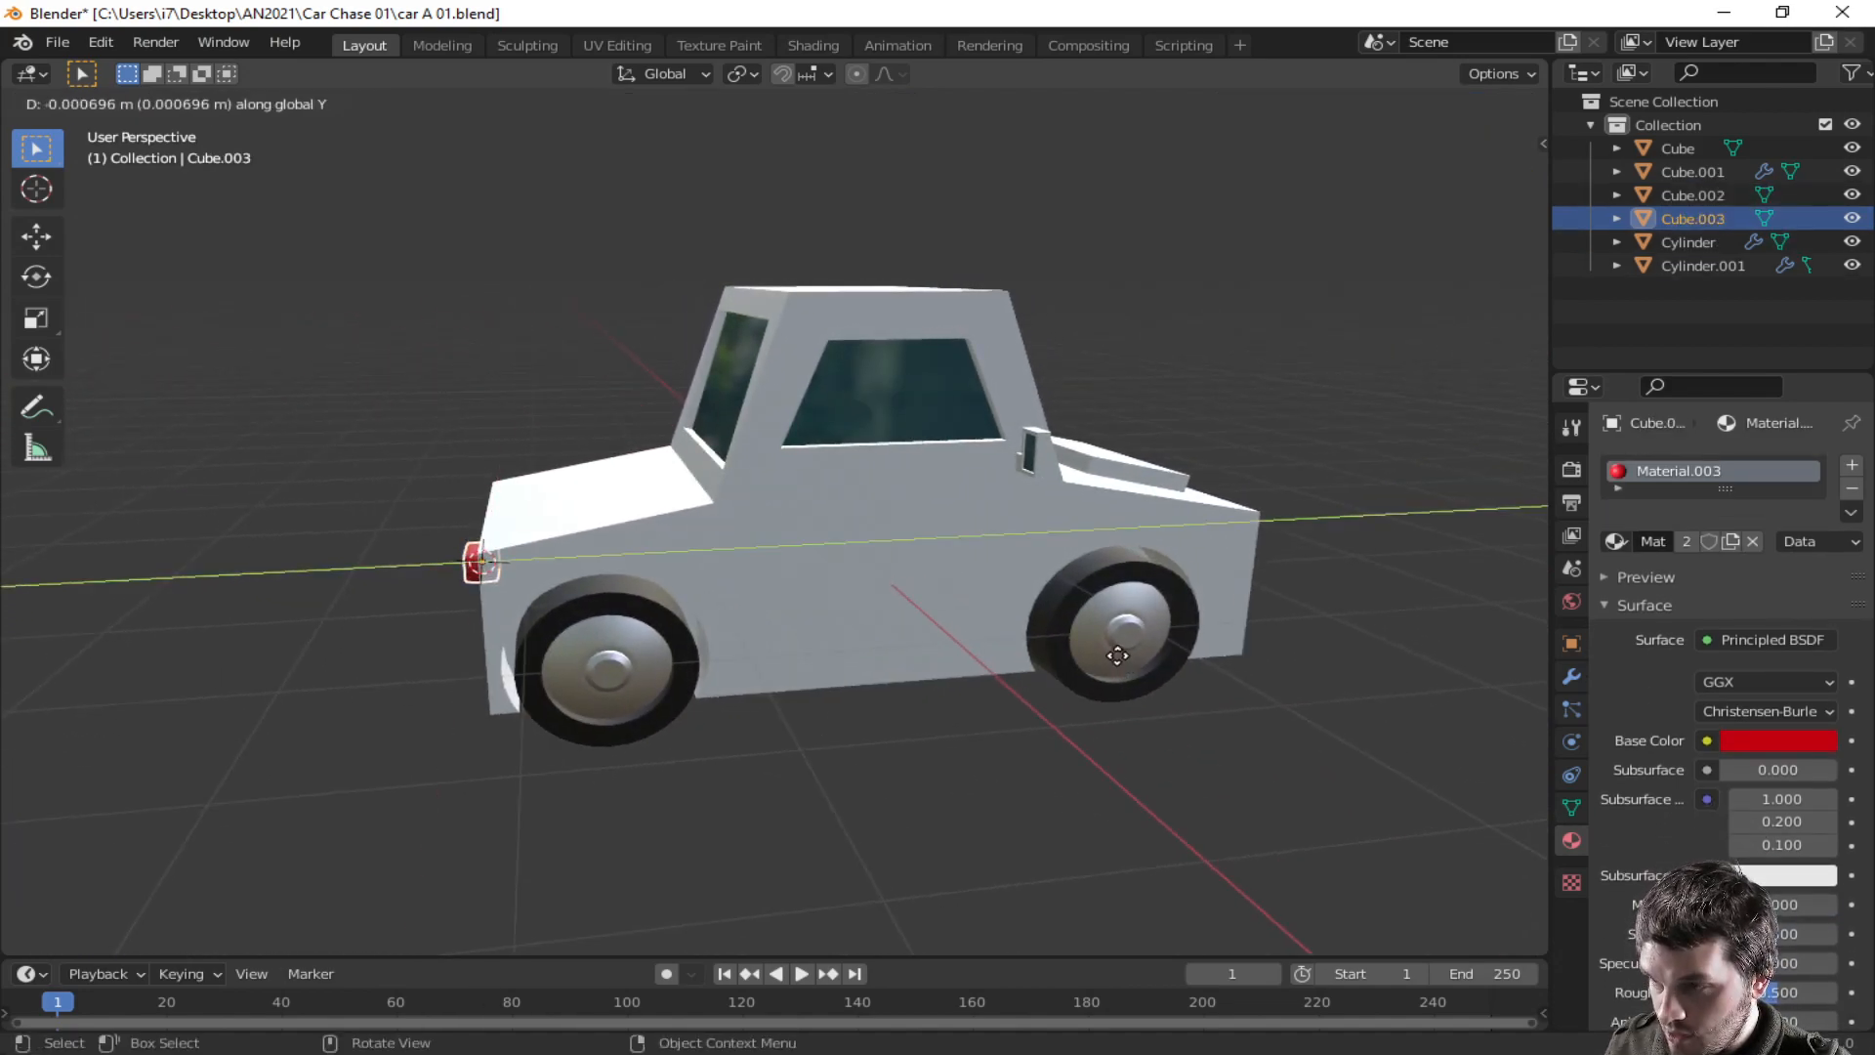
{"action": "left_click", "coordinate": [343, 631]}
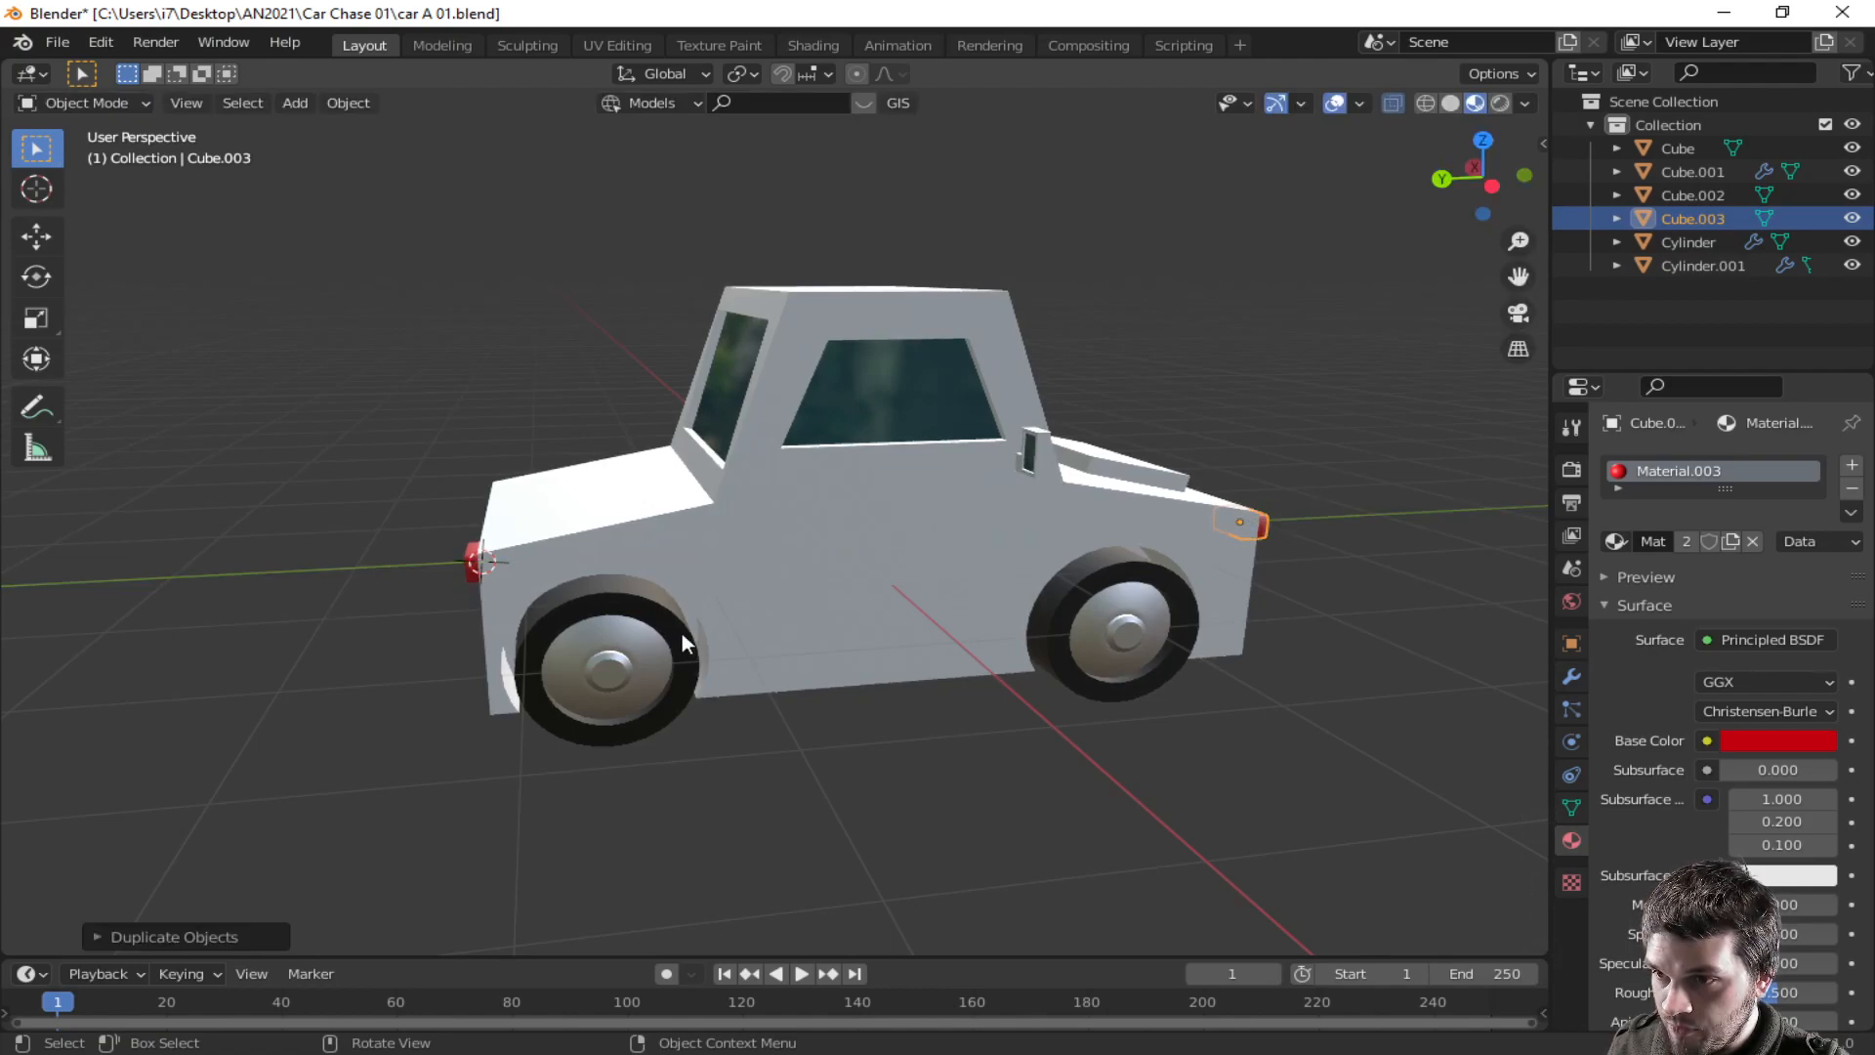
- Replace the front light's material with the most wheel material
{"action": "left_click", "coordinate": [1620, 540]}
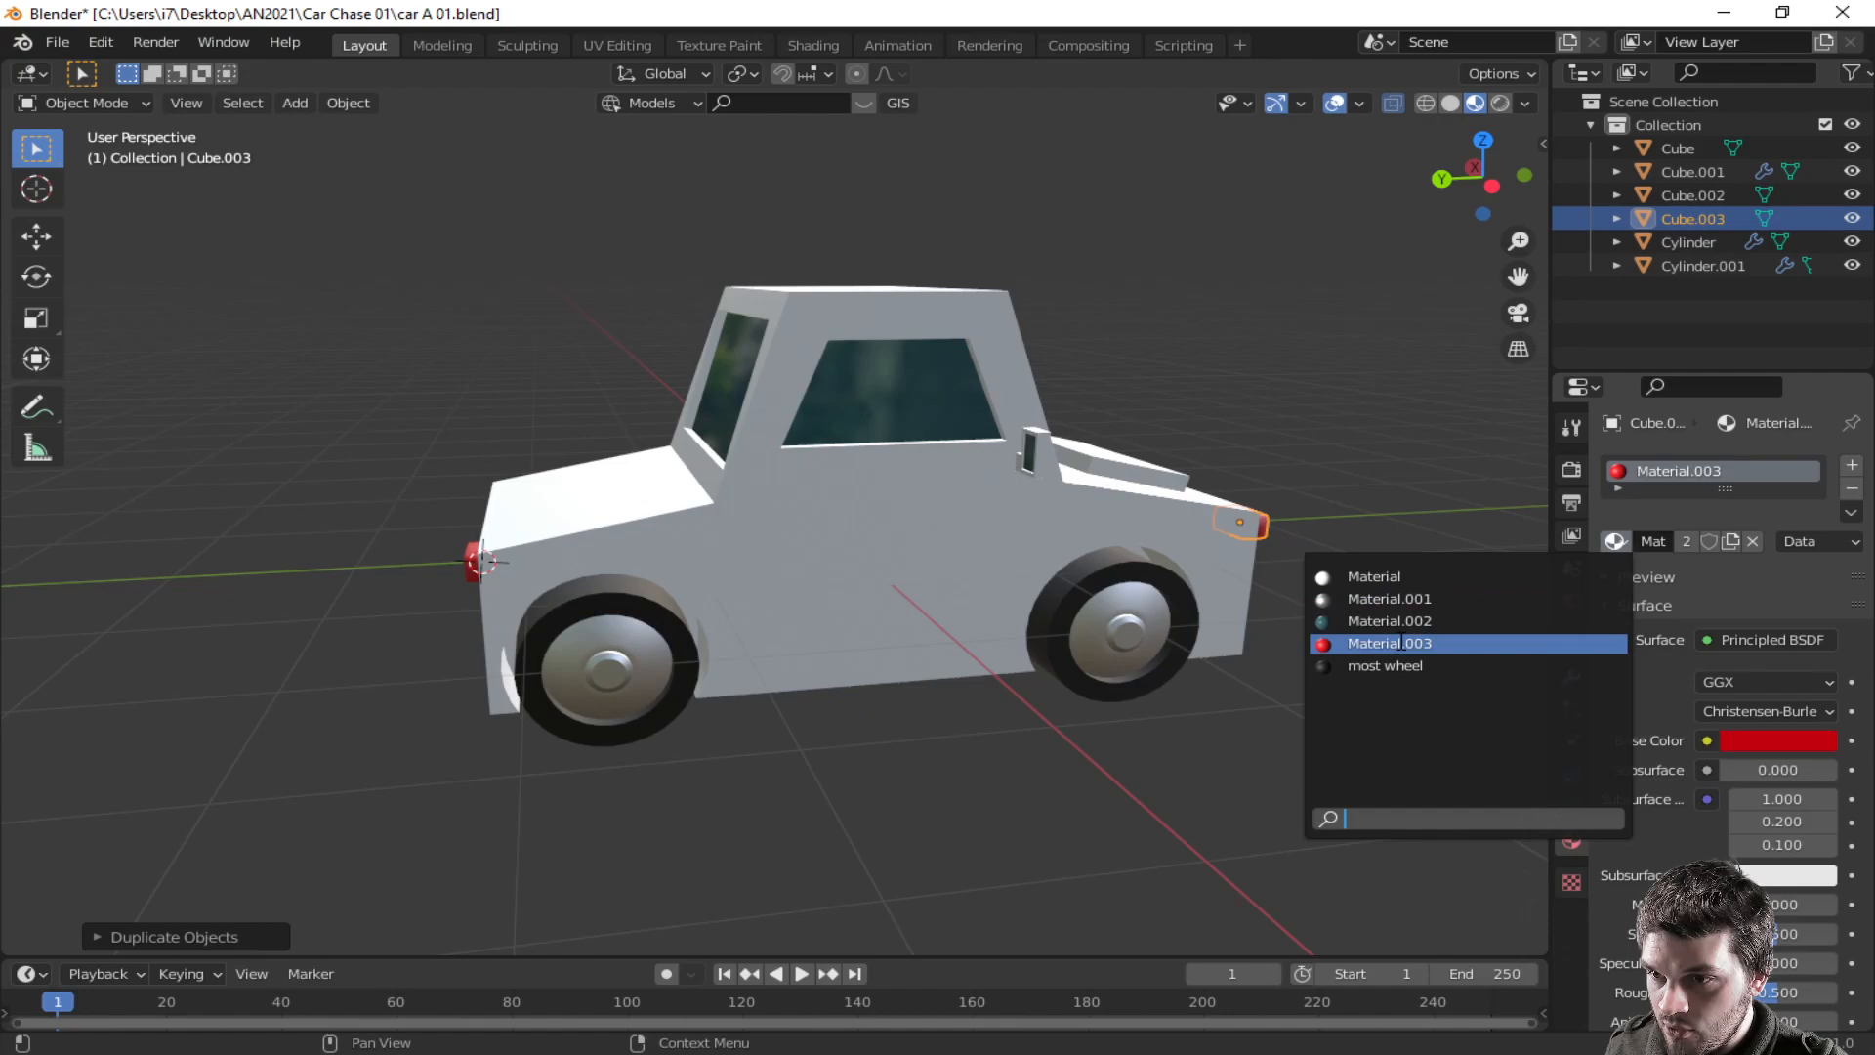
{"action": "left_click", "coordinate": [1619, 541]}
{"action": "left_click", "coordinate": [1486, 662]}
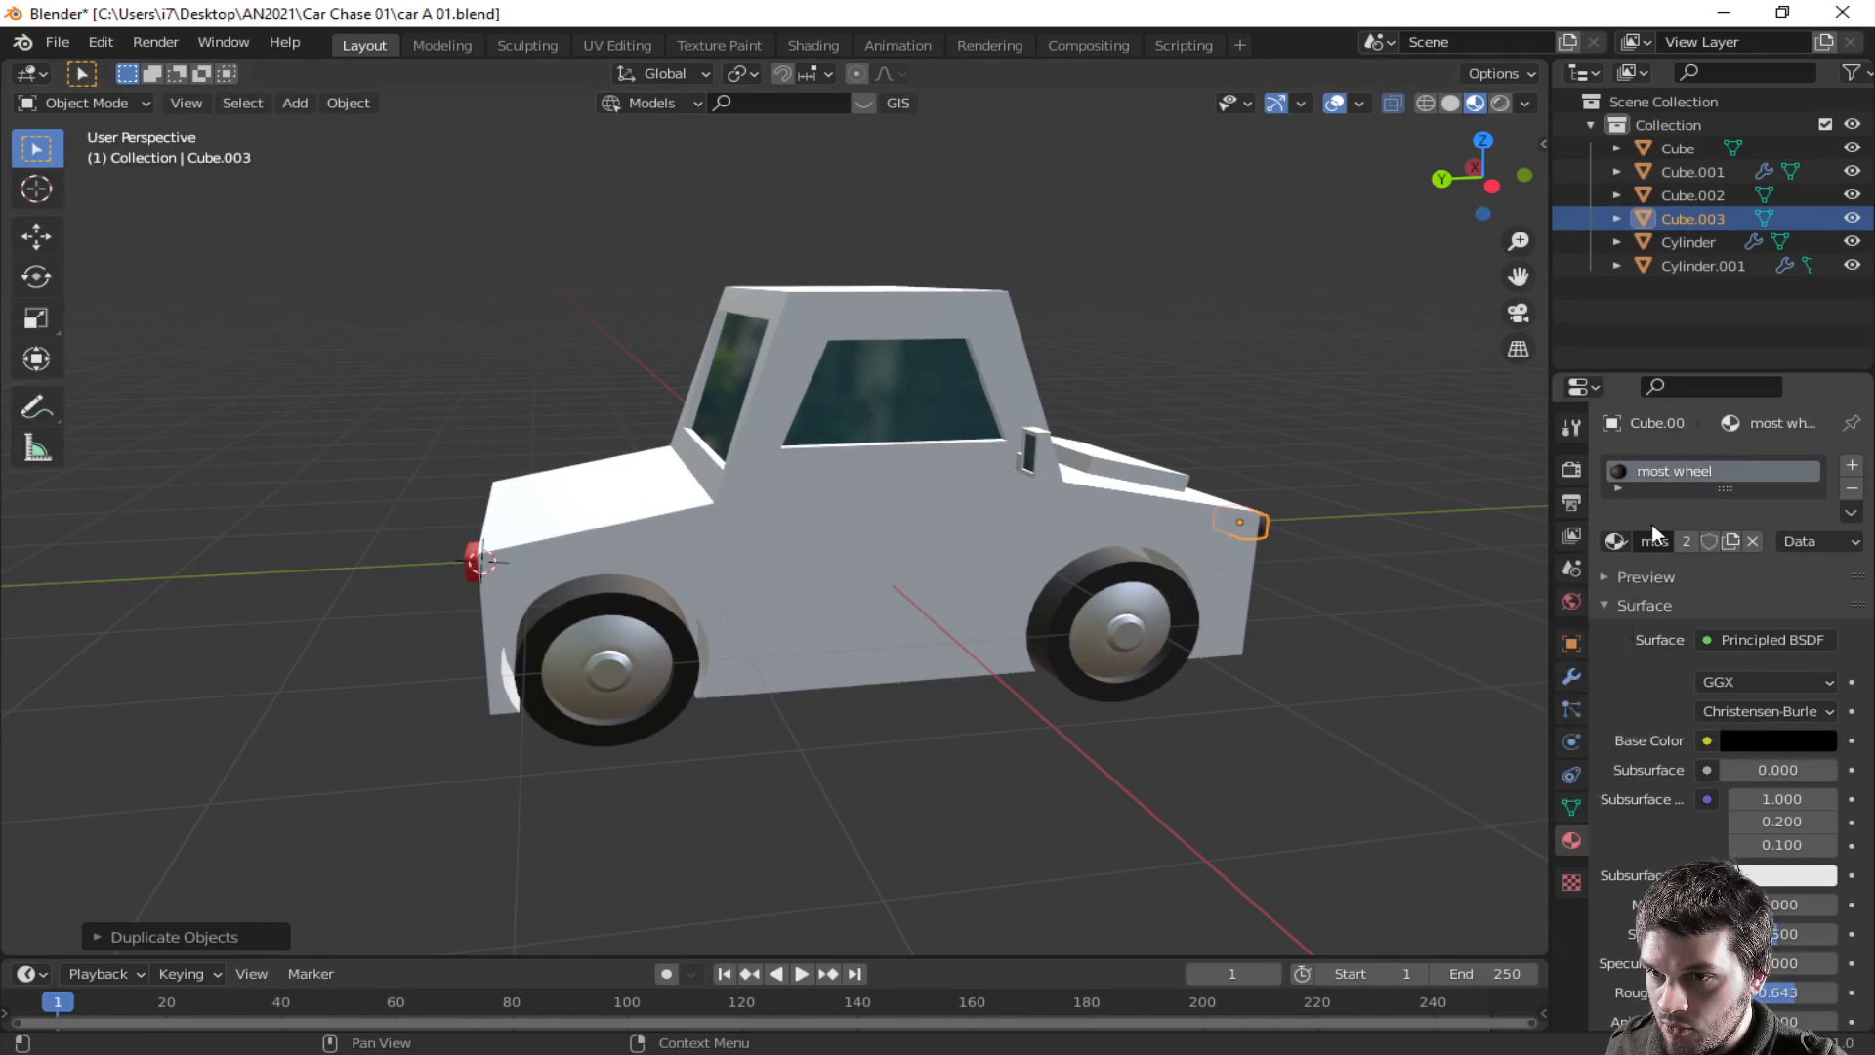
{"action": "left_click", "coordinate": [1619, 541]}
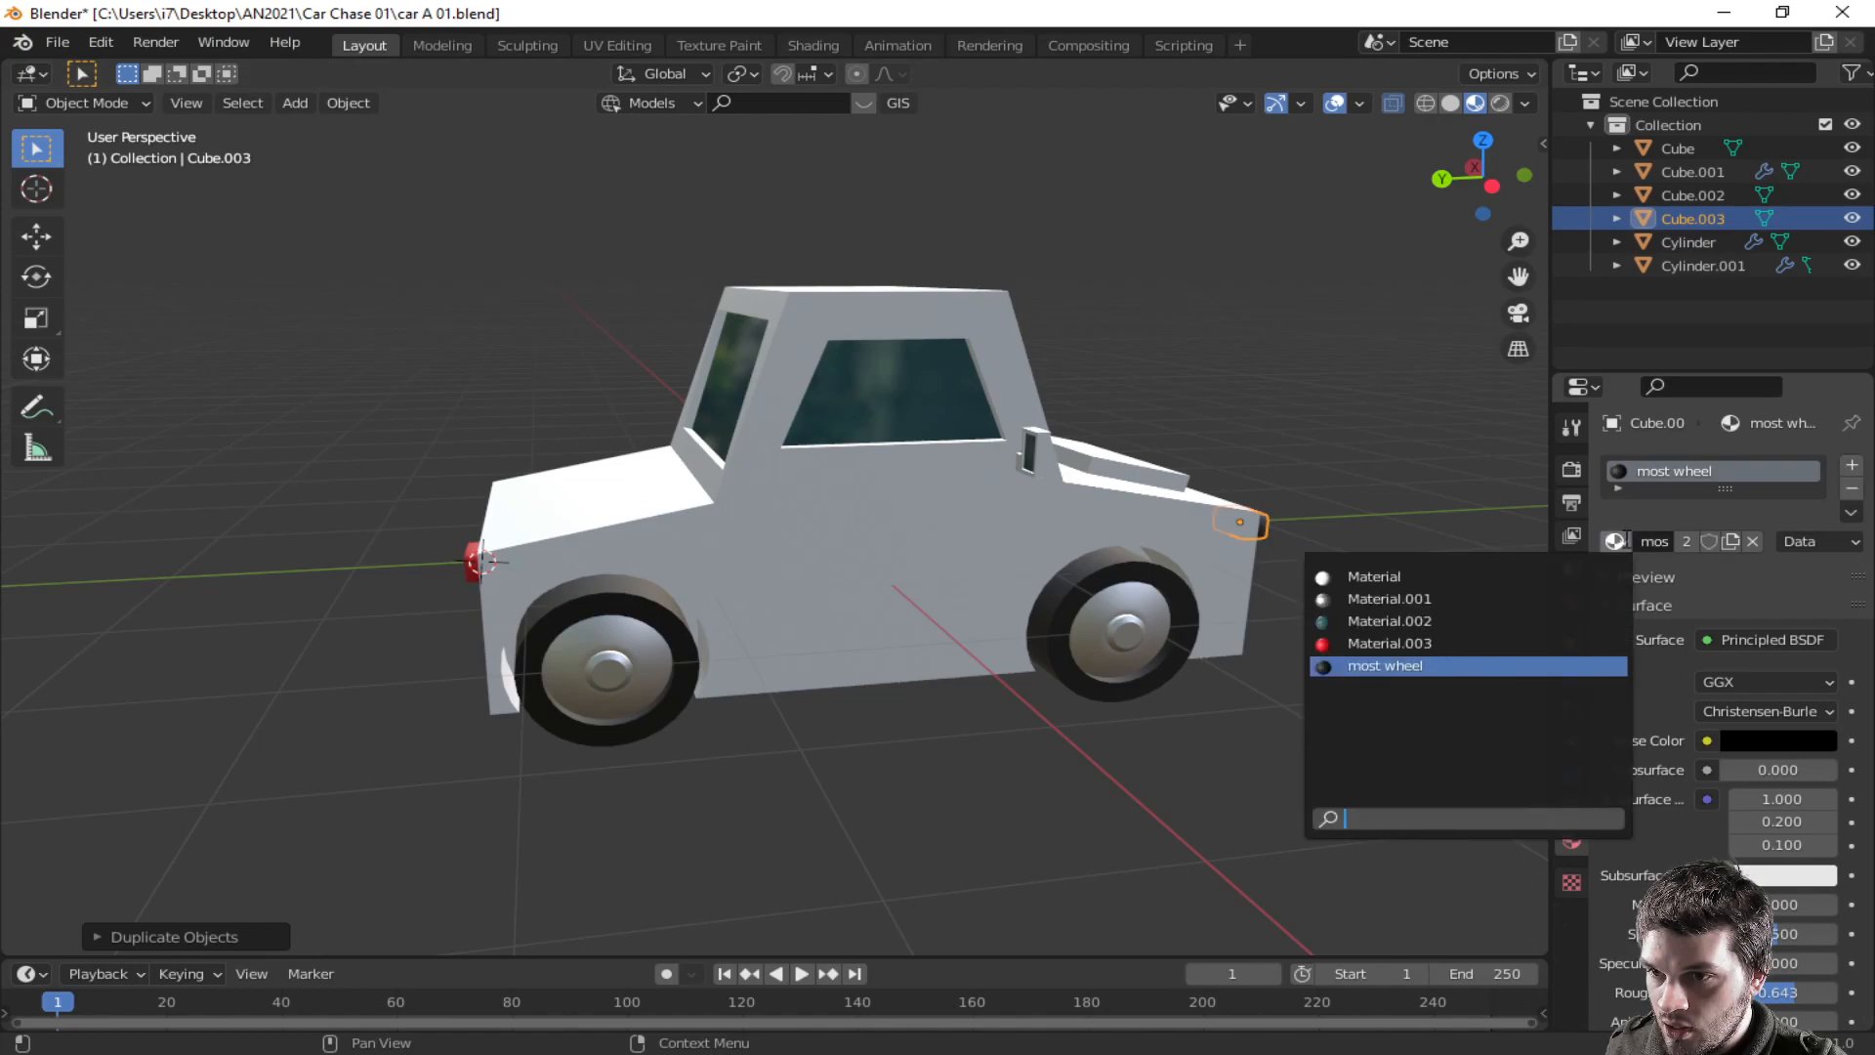
- Add a second material slot to the front light with a new yellow material and assign it to the whole light mesh
{"action": "left_click", "coordinate": [1852, 466]}
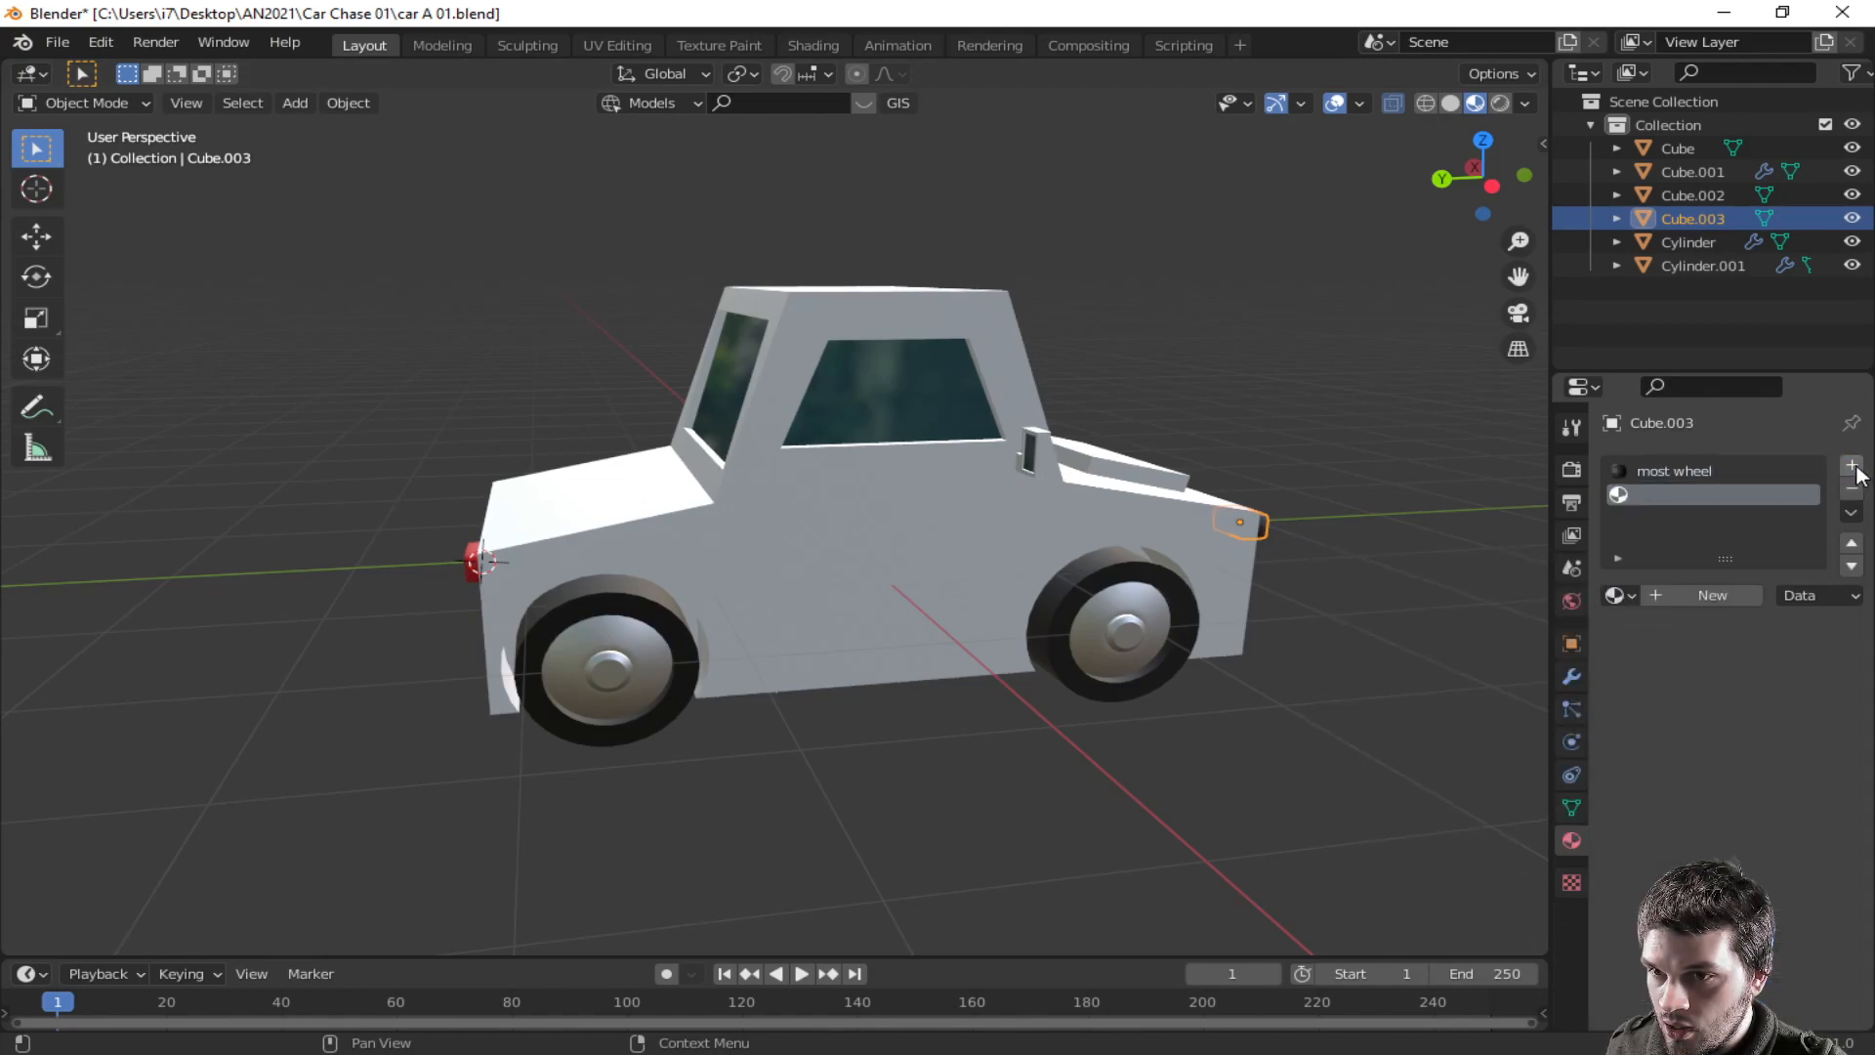
{"action": "left_click", "coordinate": [1677, 587]}
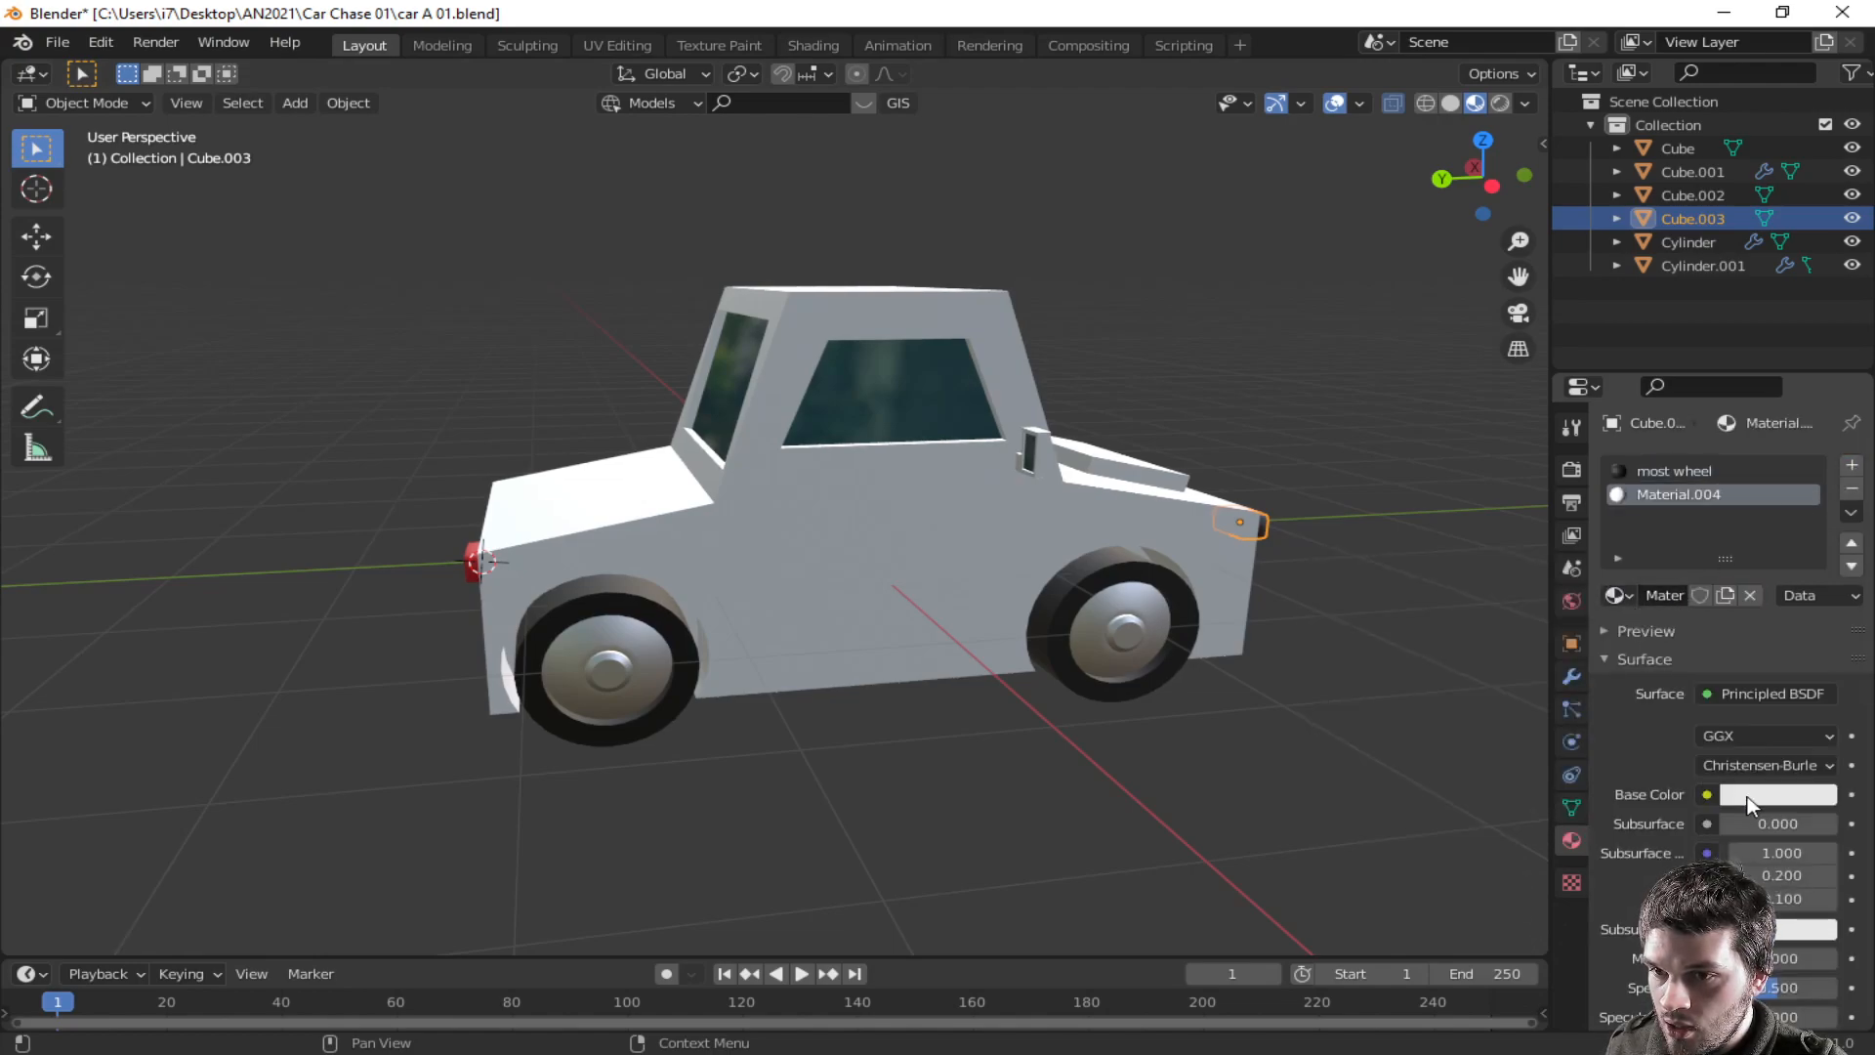
{"action": "left_click", "coordinate": [1776, 794]}
{"action": "left_click", "coordinate": [1640, 599]}
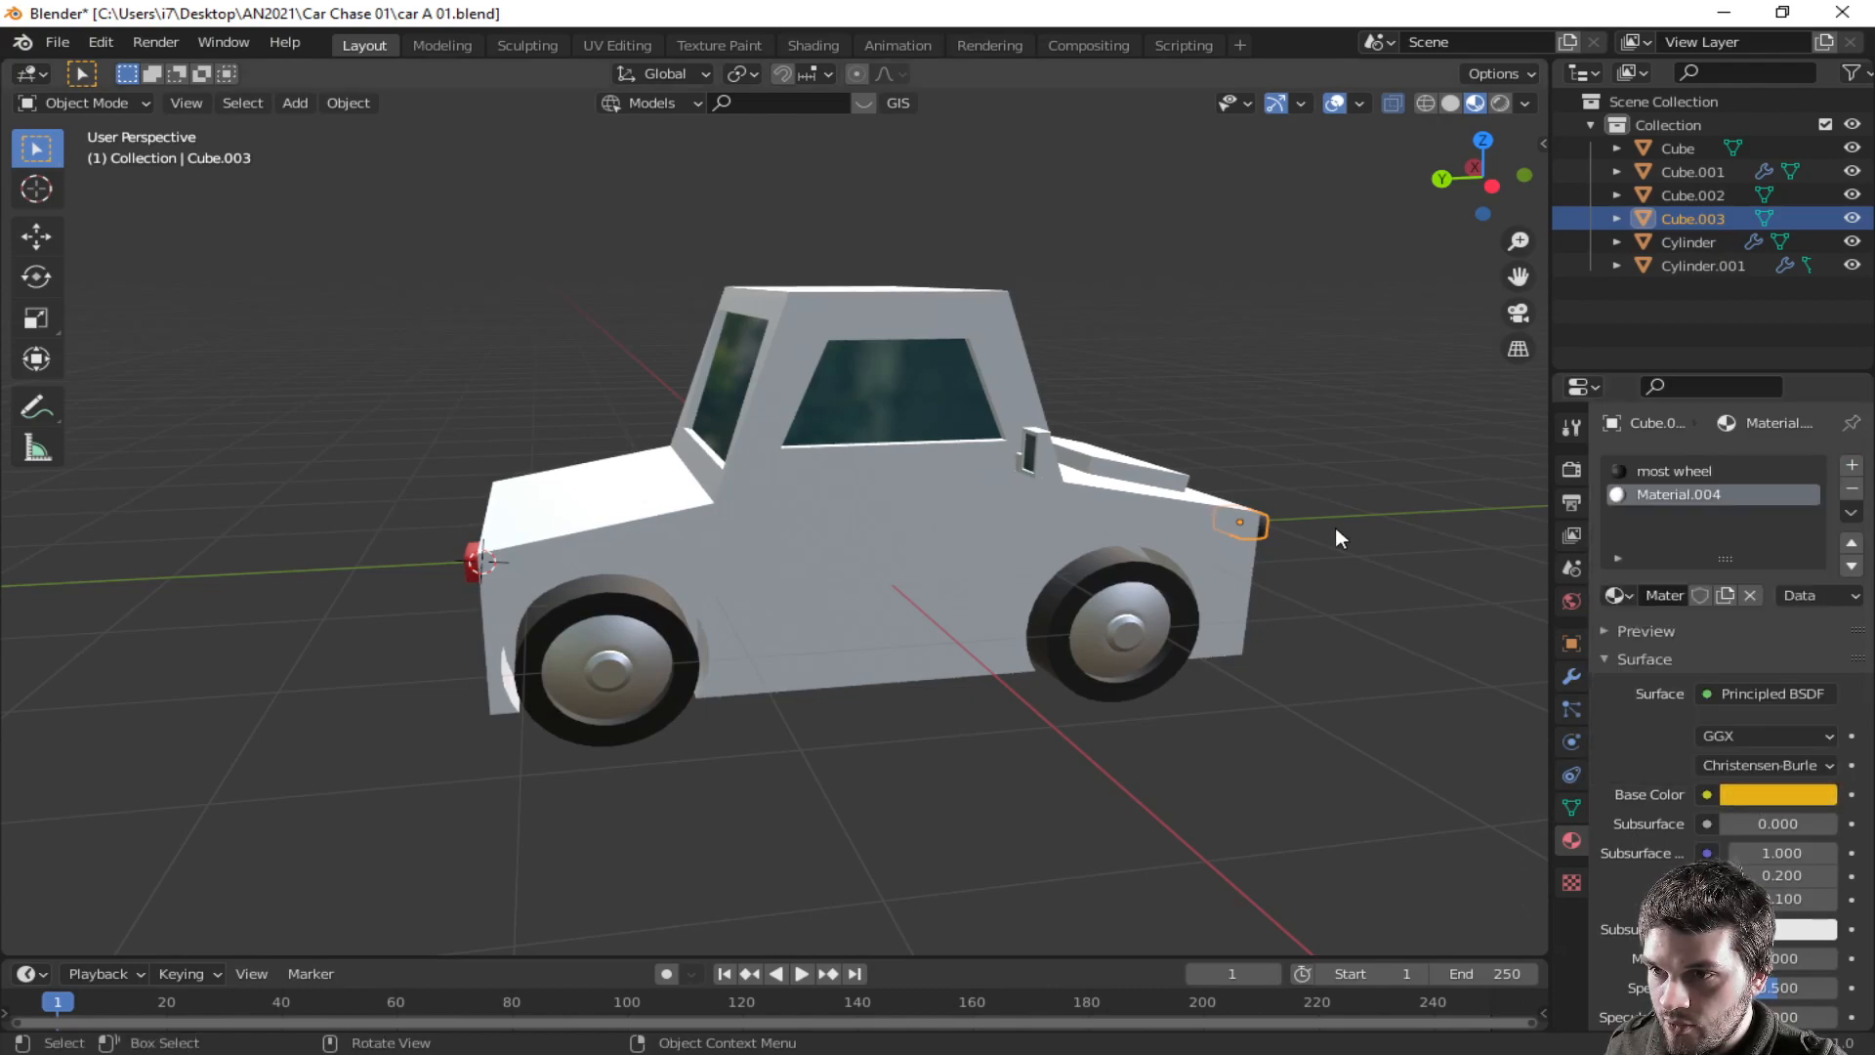
{"action": "key", "text": "Tab"}
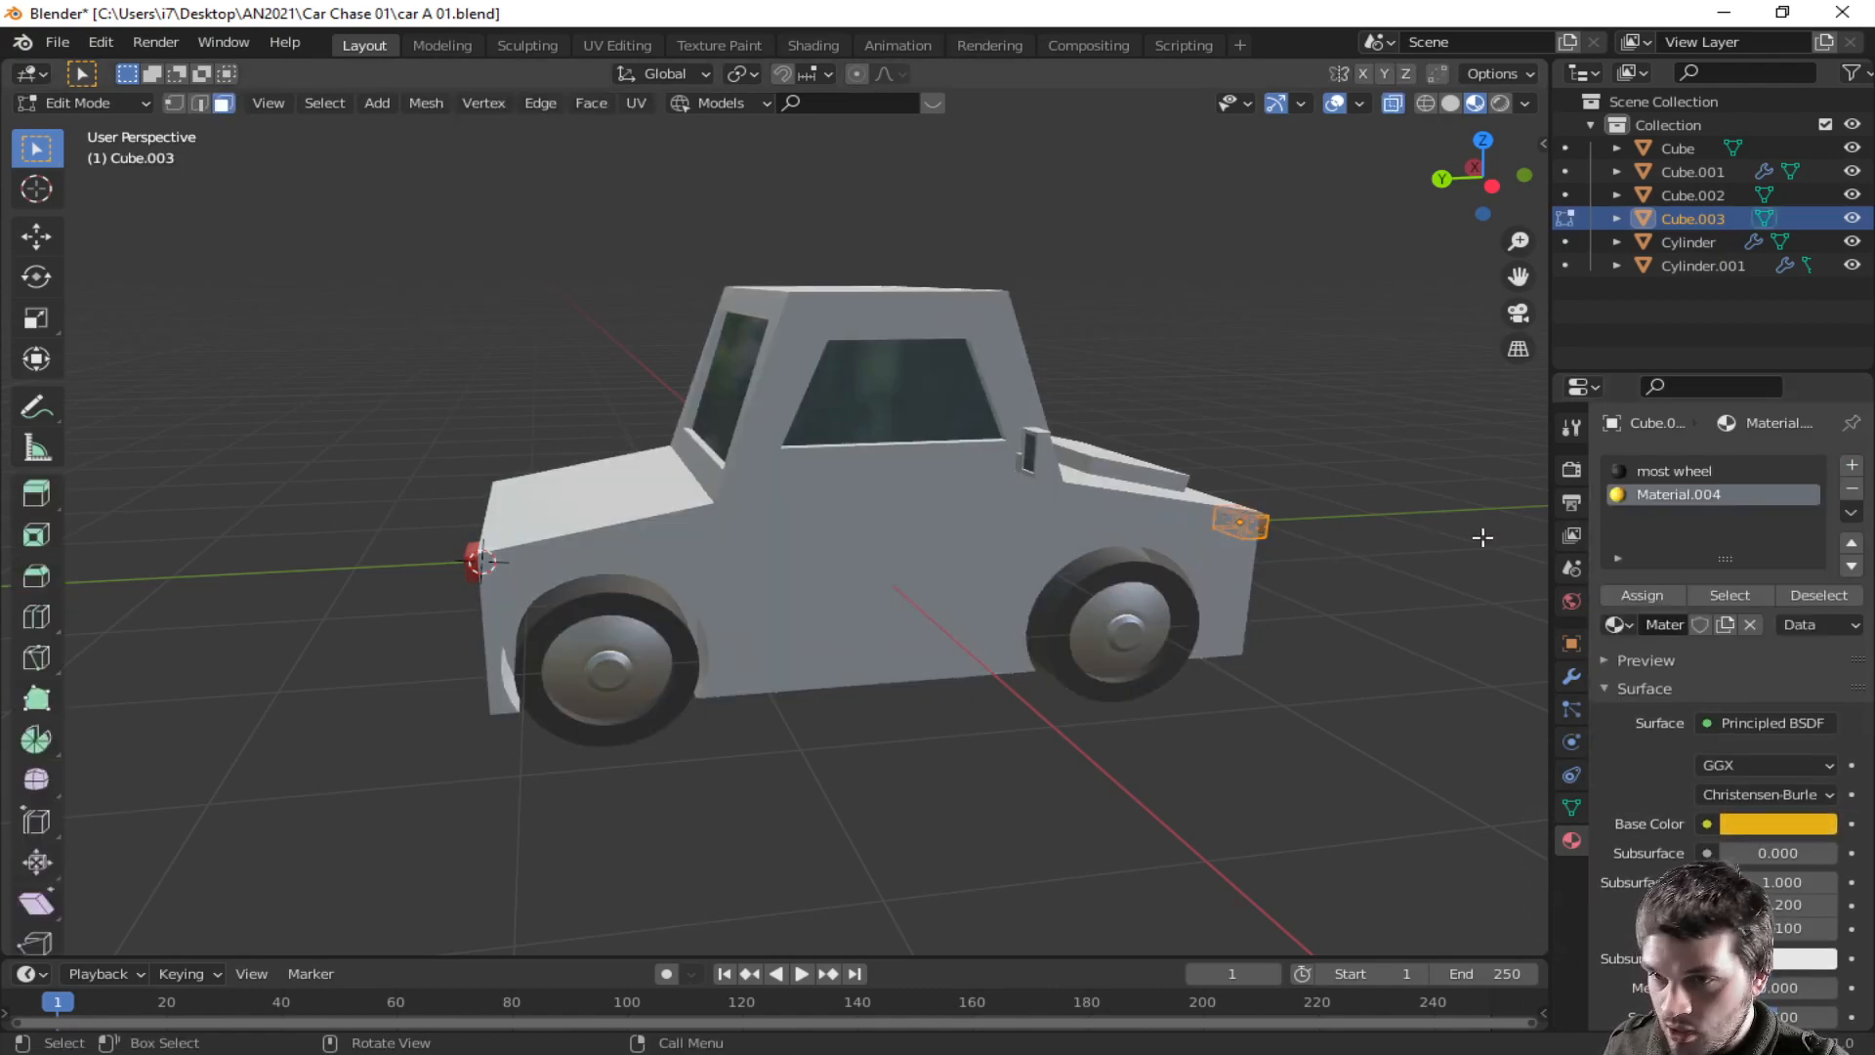
{"action": "left_click", "coordinate": [1643, 592]}
{"action": "key", "text": "Tab"}
- Add a Mirror modifier to the rear red light and apply its transforms
{"action": "middle_click_drag", "start_coordinate": [1448, 554], "coordinate": [1158, 547]}
{"action": "middle_click_drag", "start_coordinate": [962, 578], "coordinate": [734, 470]}
{"action": "left_click", "coordinate": [686, 459]}
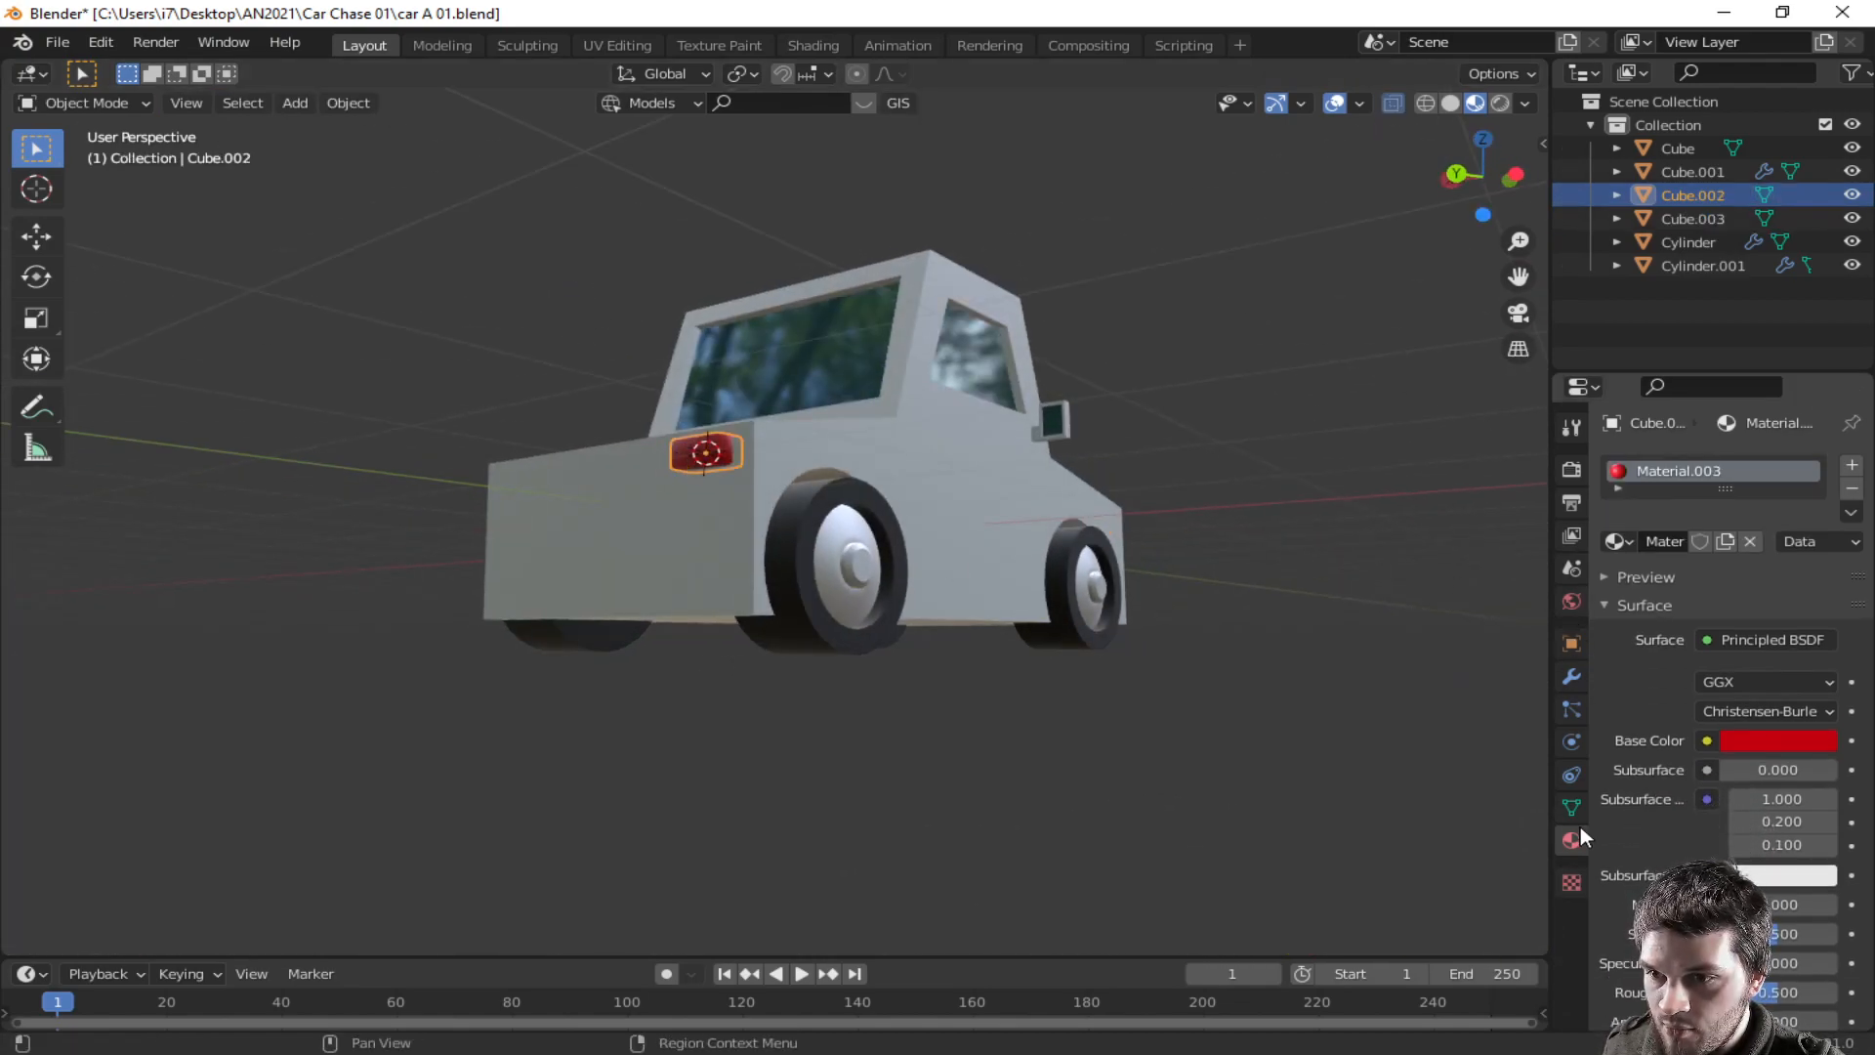
{"action": "key", "text": "q"}
{"action": "left_click", "coordinate": [1533, 820]}
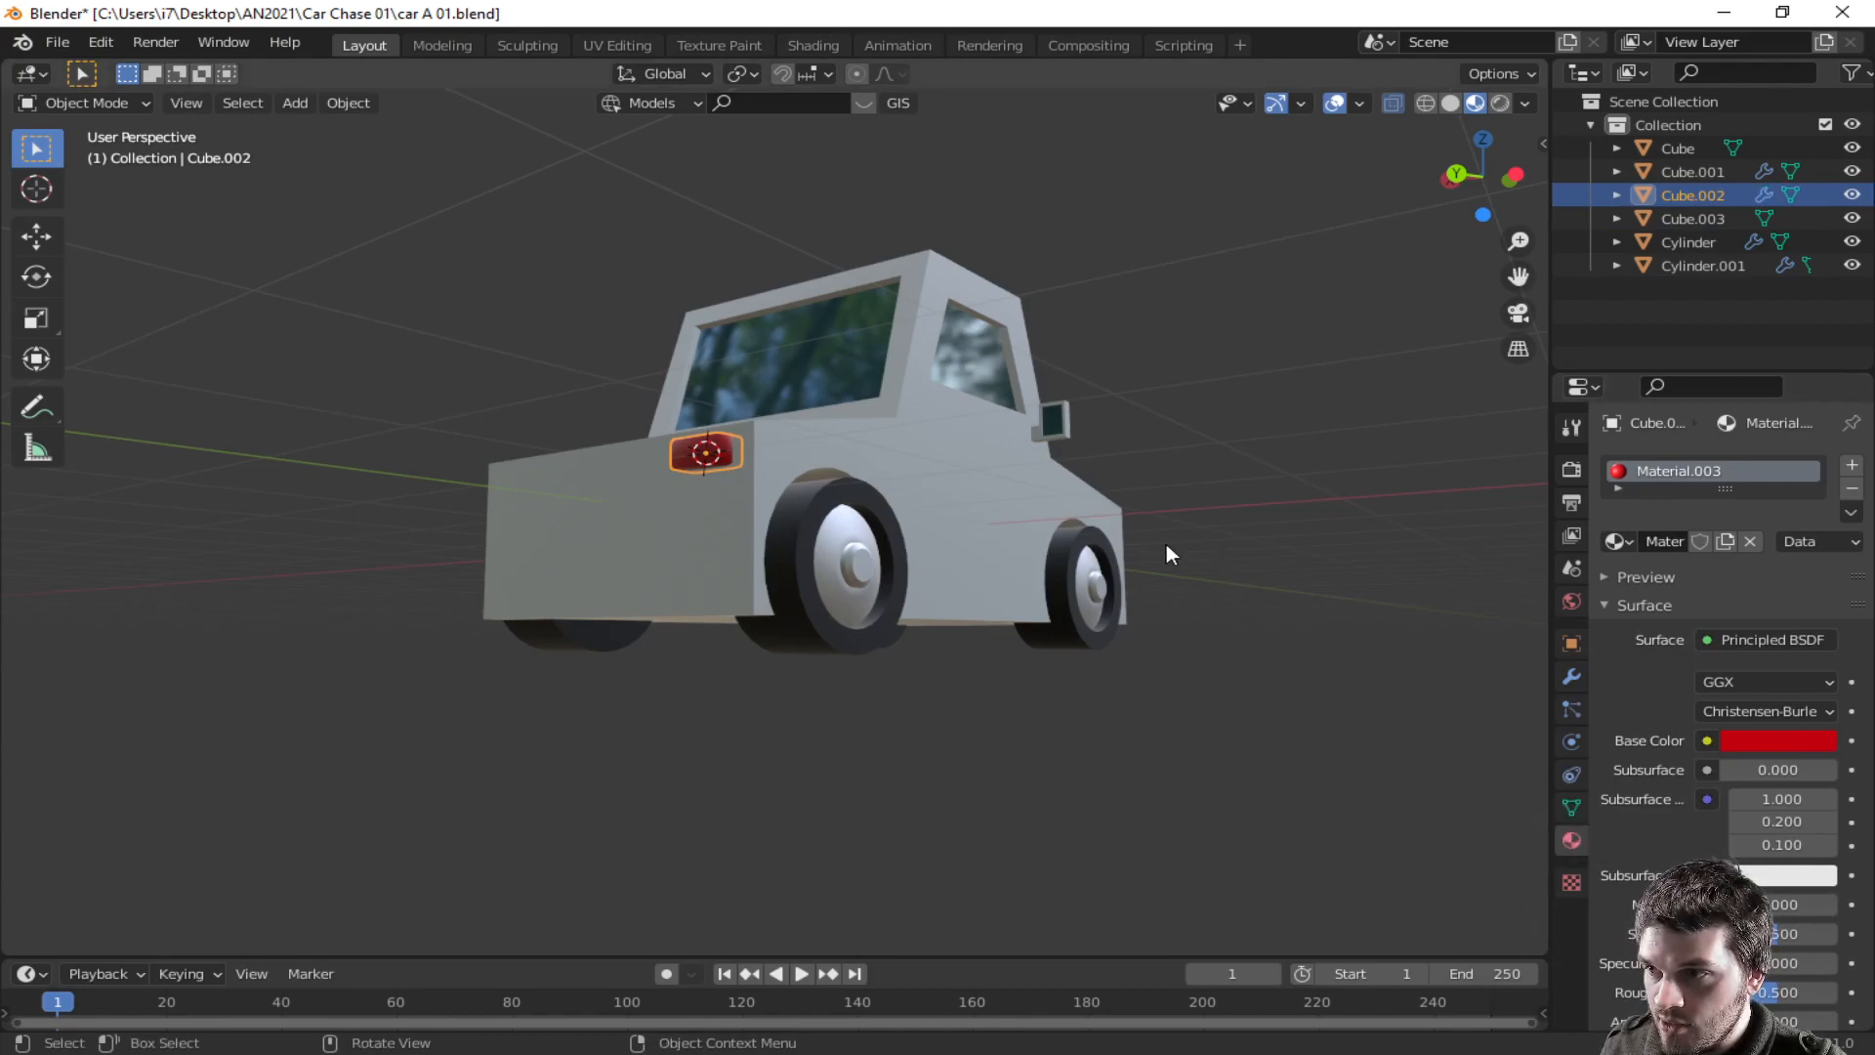
{"action": "key", "text": "ctrl+a"}
{"action": "left_click", "coordinate": [1116, 570]}
- Apply the front light's transforms and add a Mirror modifier to it
{"action": "middle_click_drag", "start_coordinate": [1123, 570], "coordinate": [971, 577]}
{"action": "left_click", "coordinate": [994, 533]}
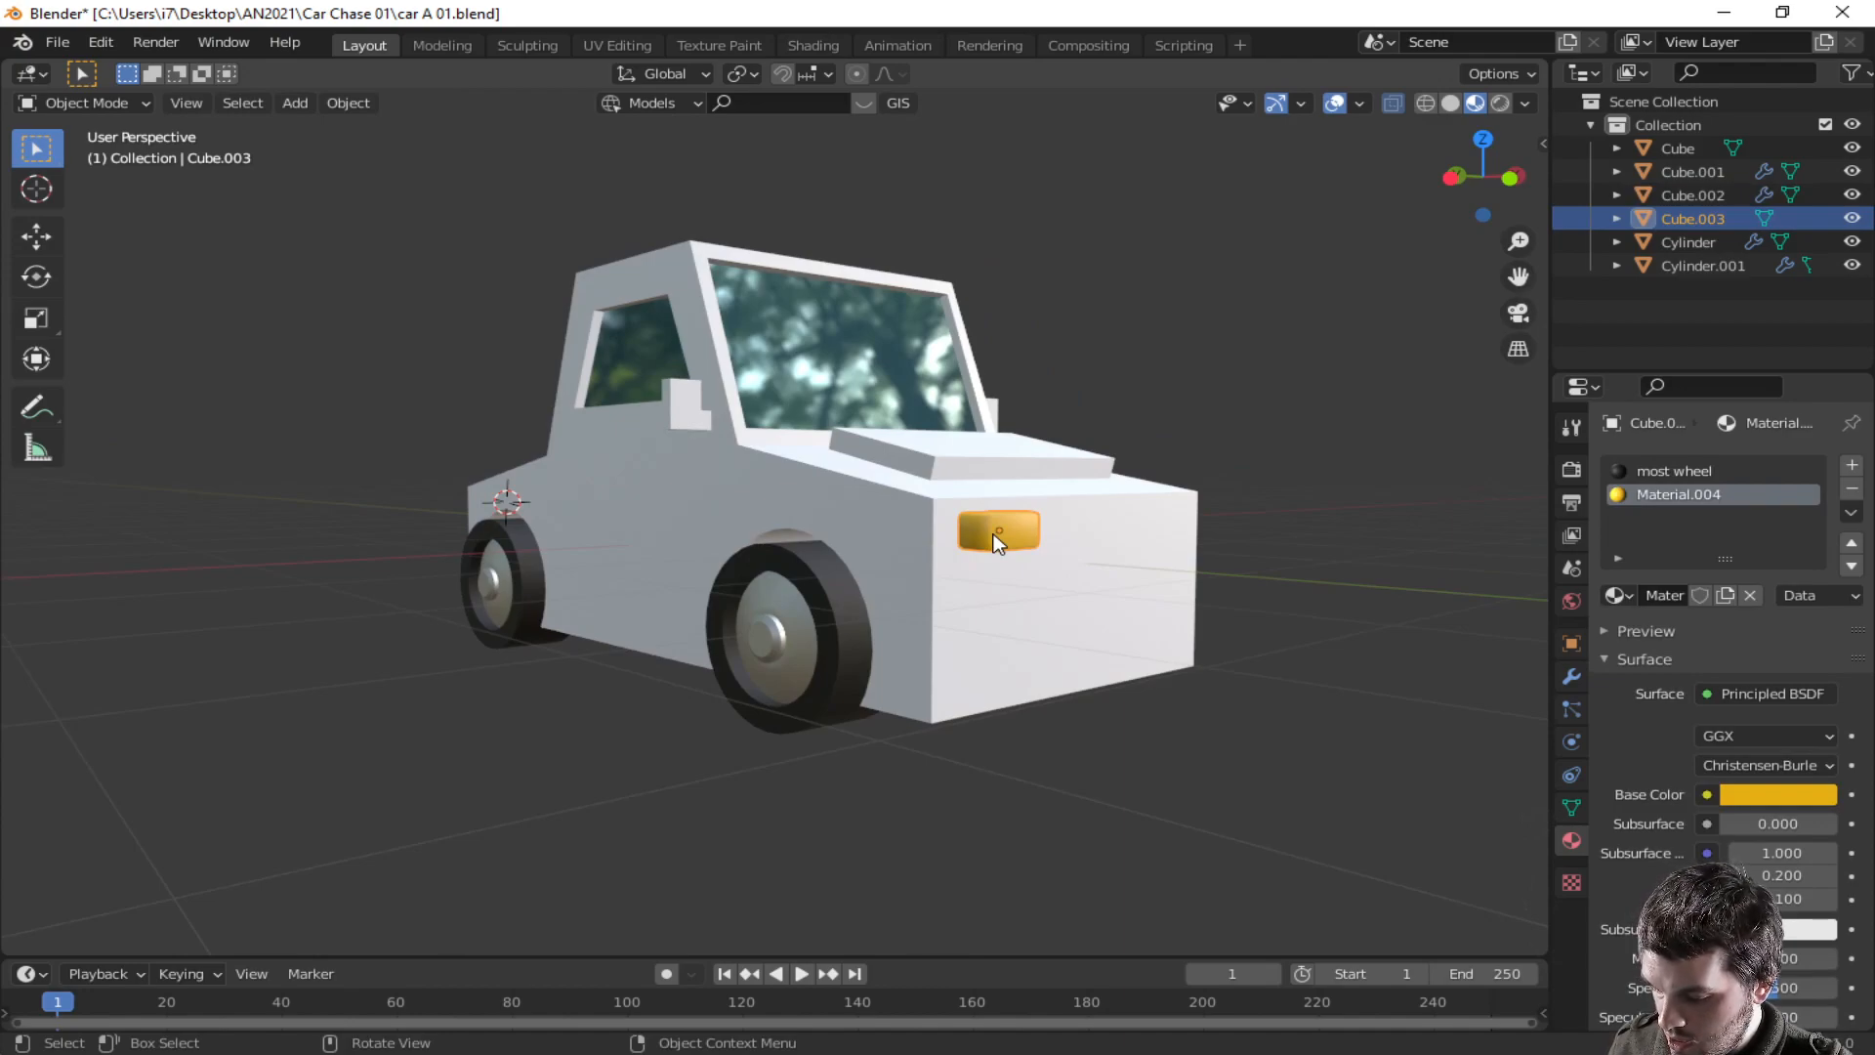
{"action": "key", "text": "ctrl+a"}
{"action": "left_click", "coordinate": [993, 533]}
{"action": "key", "text": "q"}
{"action": "left_click", "coordinate": [994, 541]}
- Move the front light along Y and apply its transforms again
{"action": "middle_click_drag", "start_coordinate": [1068, 553], "coordinate": [295, 553]}
{"action": "key", "text": "g"}
{"action": "key", "text": "y"}
{"action": "left_click", "coordinate": [303, 553]}
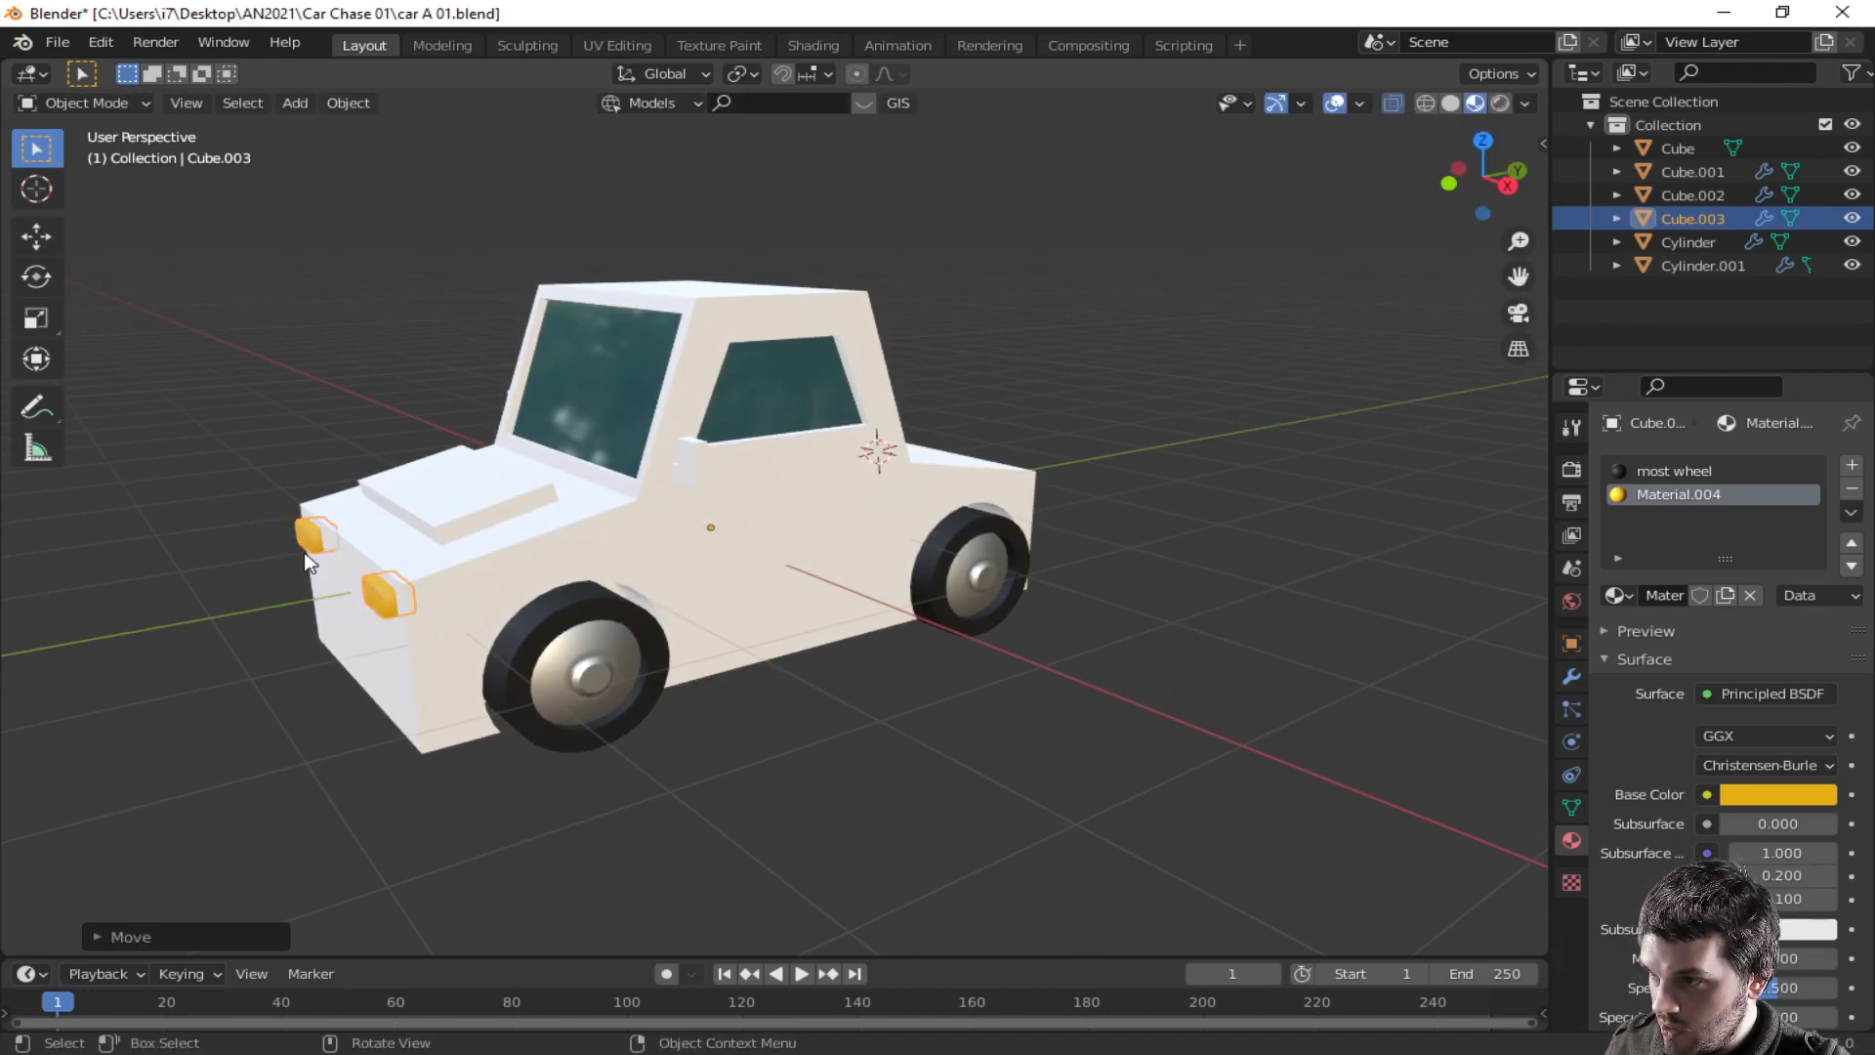
{"action": "key", "text": "ctrl+a"}
{"action": "left_click", "coordinate": [303, 553]}
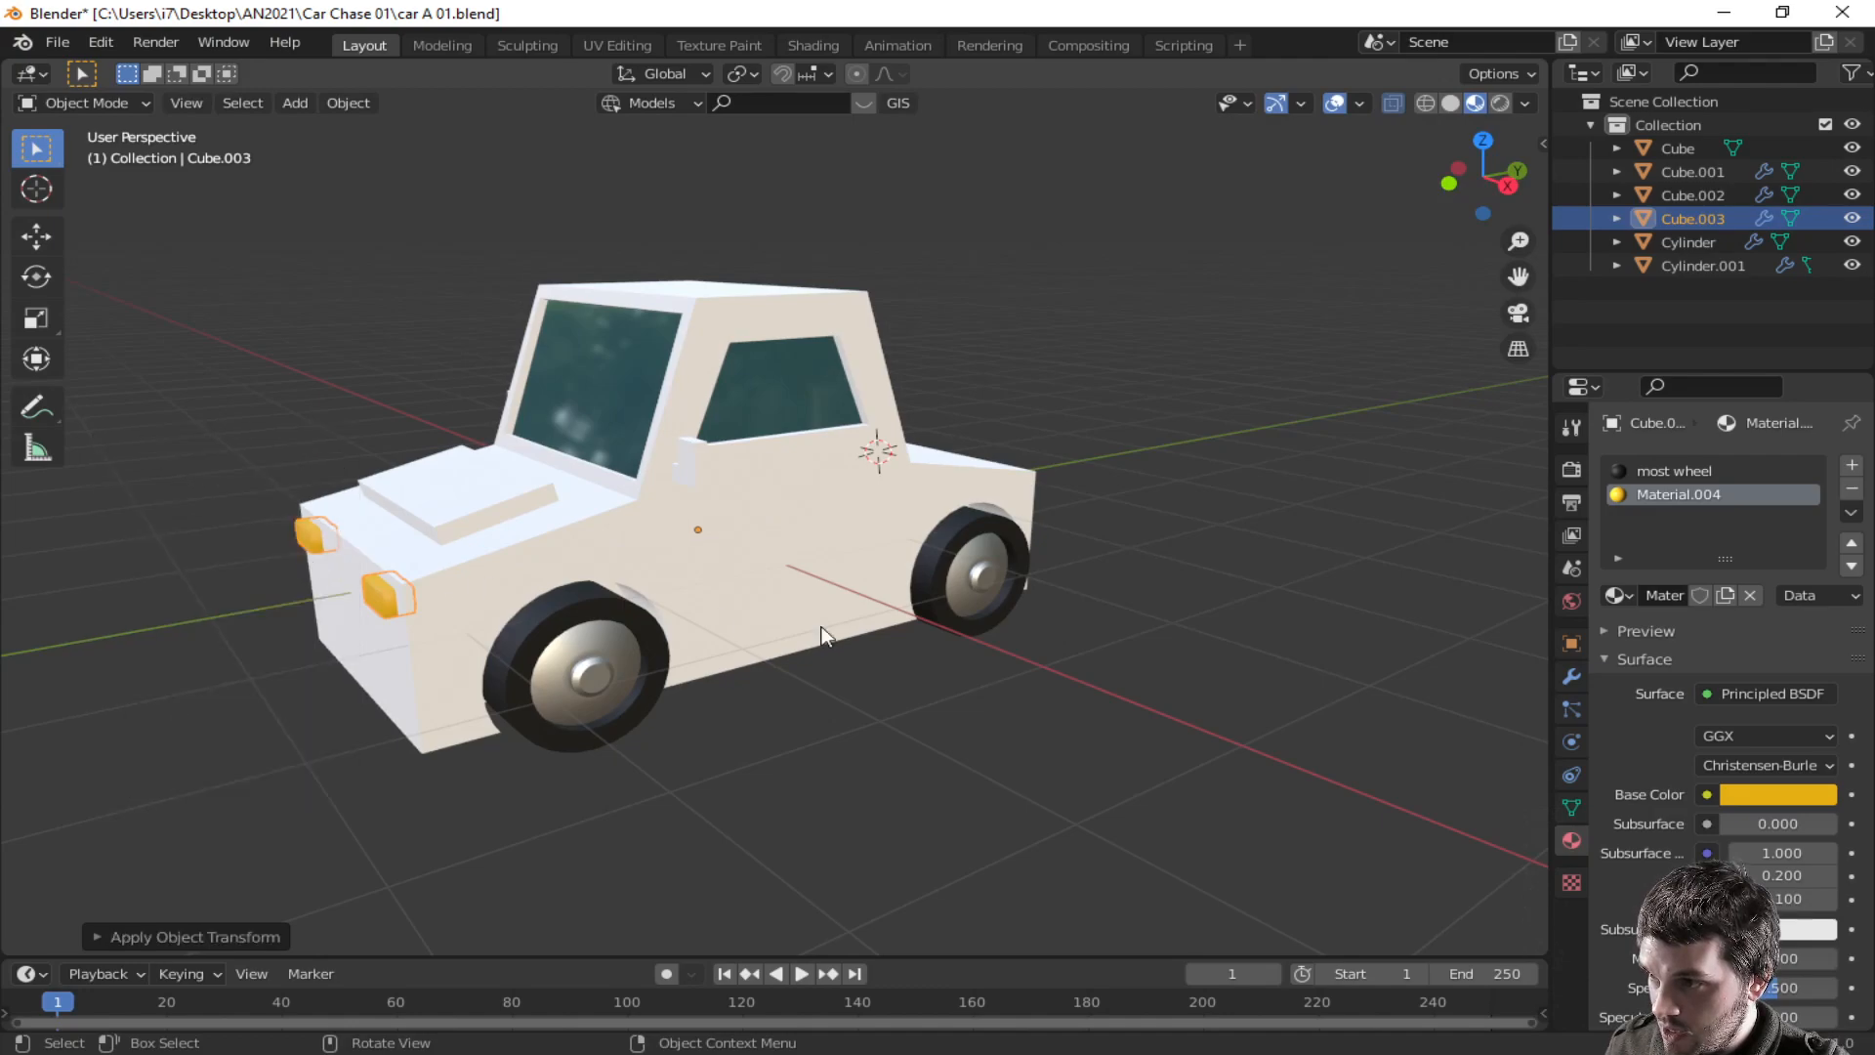
- Set the car body's base color to yellow
{"action": "left_click", "coordinate": [893, 639]}
{"action": "middle_click_drag", "start_coordinate": [893, 639], "coordinate": [1465, 619]}
{"action": "left_click", "coordinate": [846, 525]}
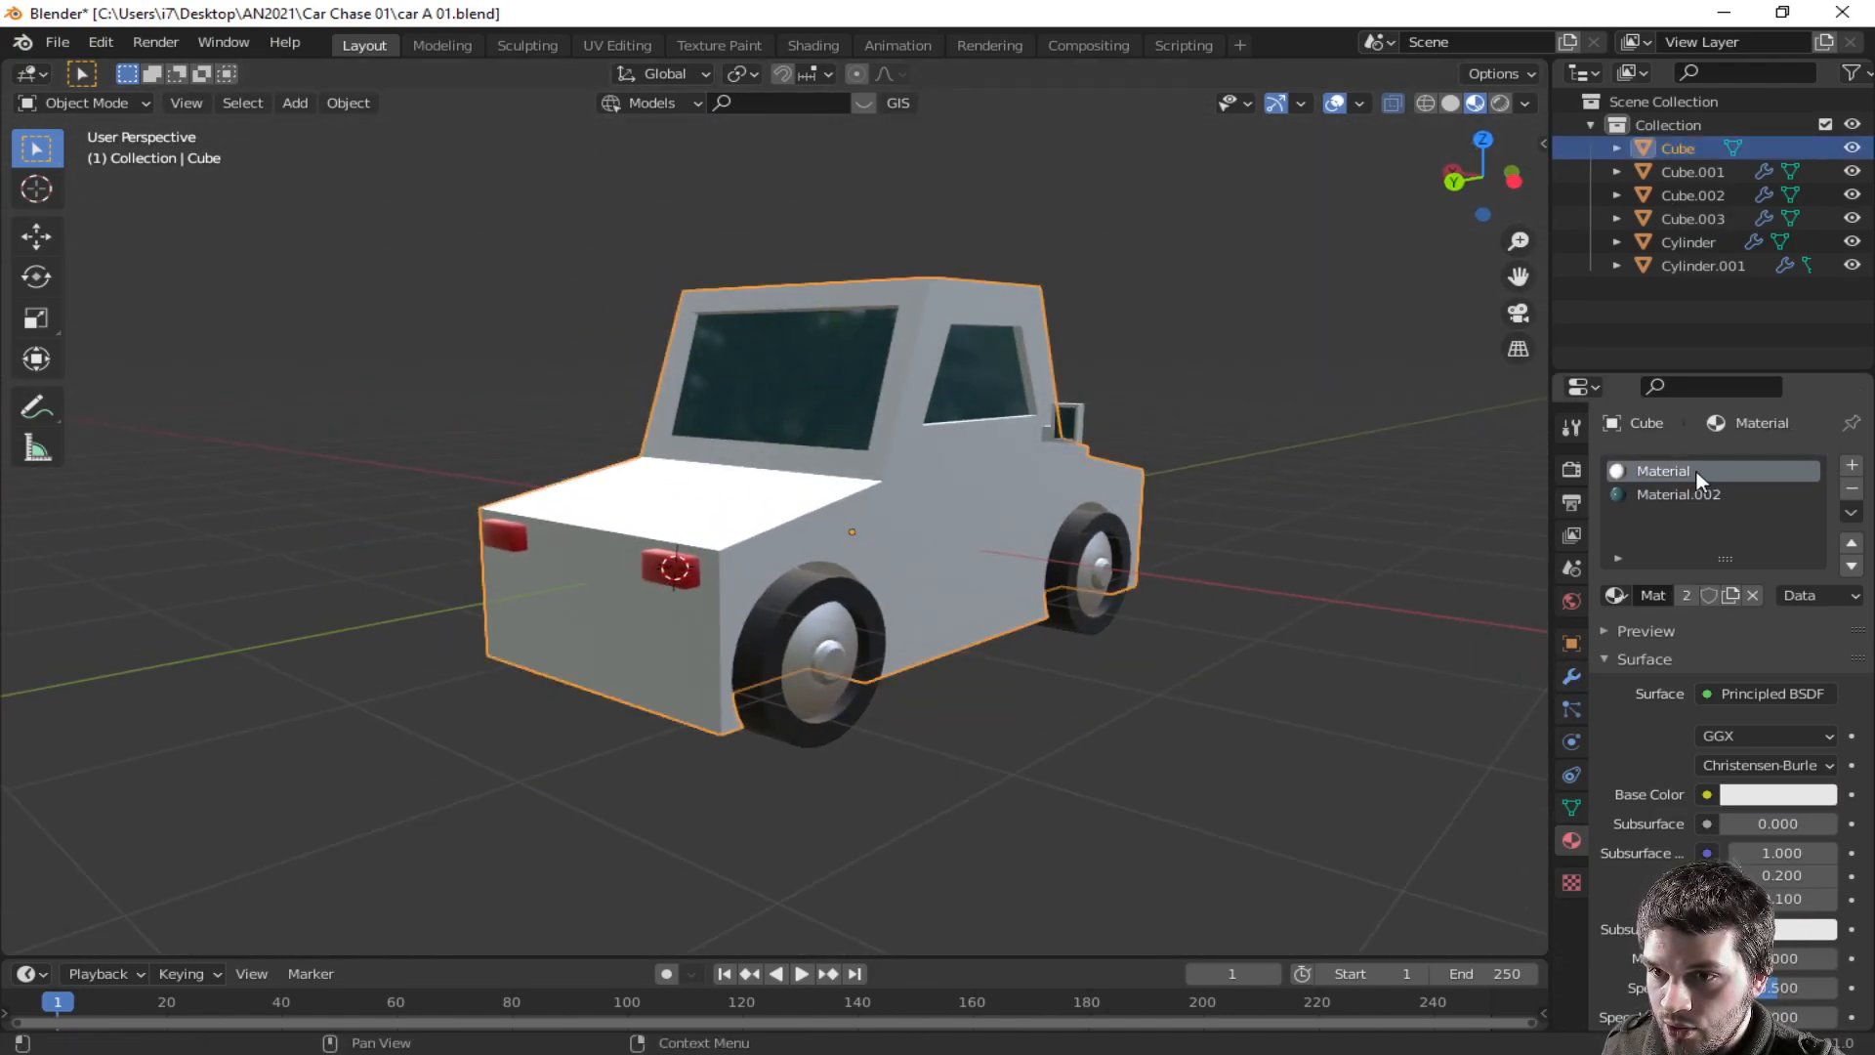
{"action": "left_click", "coordinate": [1789, 795]}
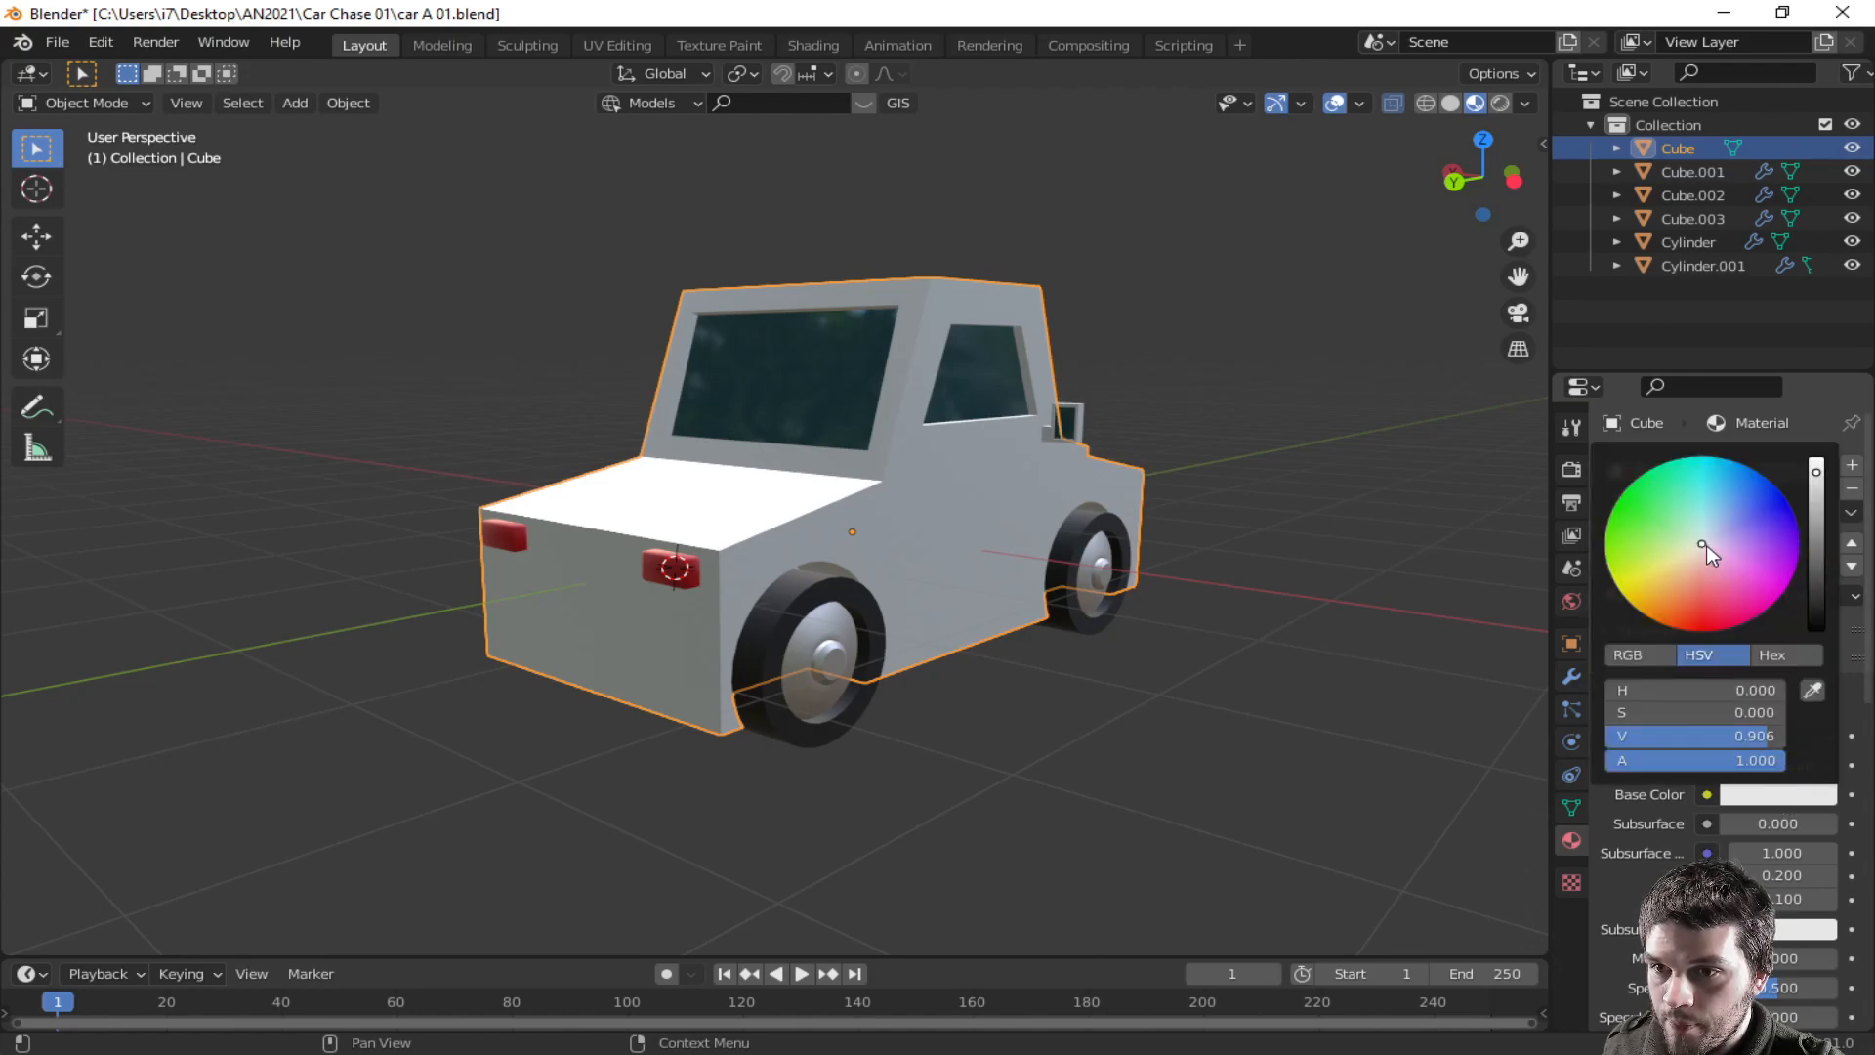
{"action": "left_click_drag", "start_coordinate": [1703, 543], "coordinate": [1619, 589]}
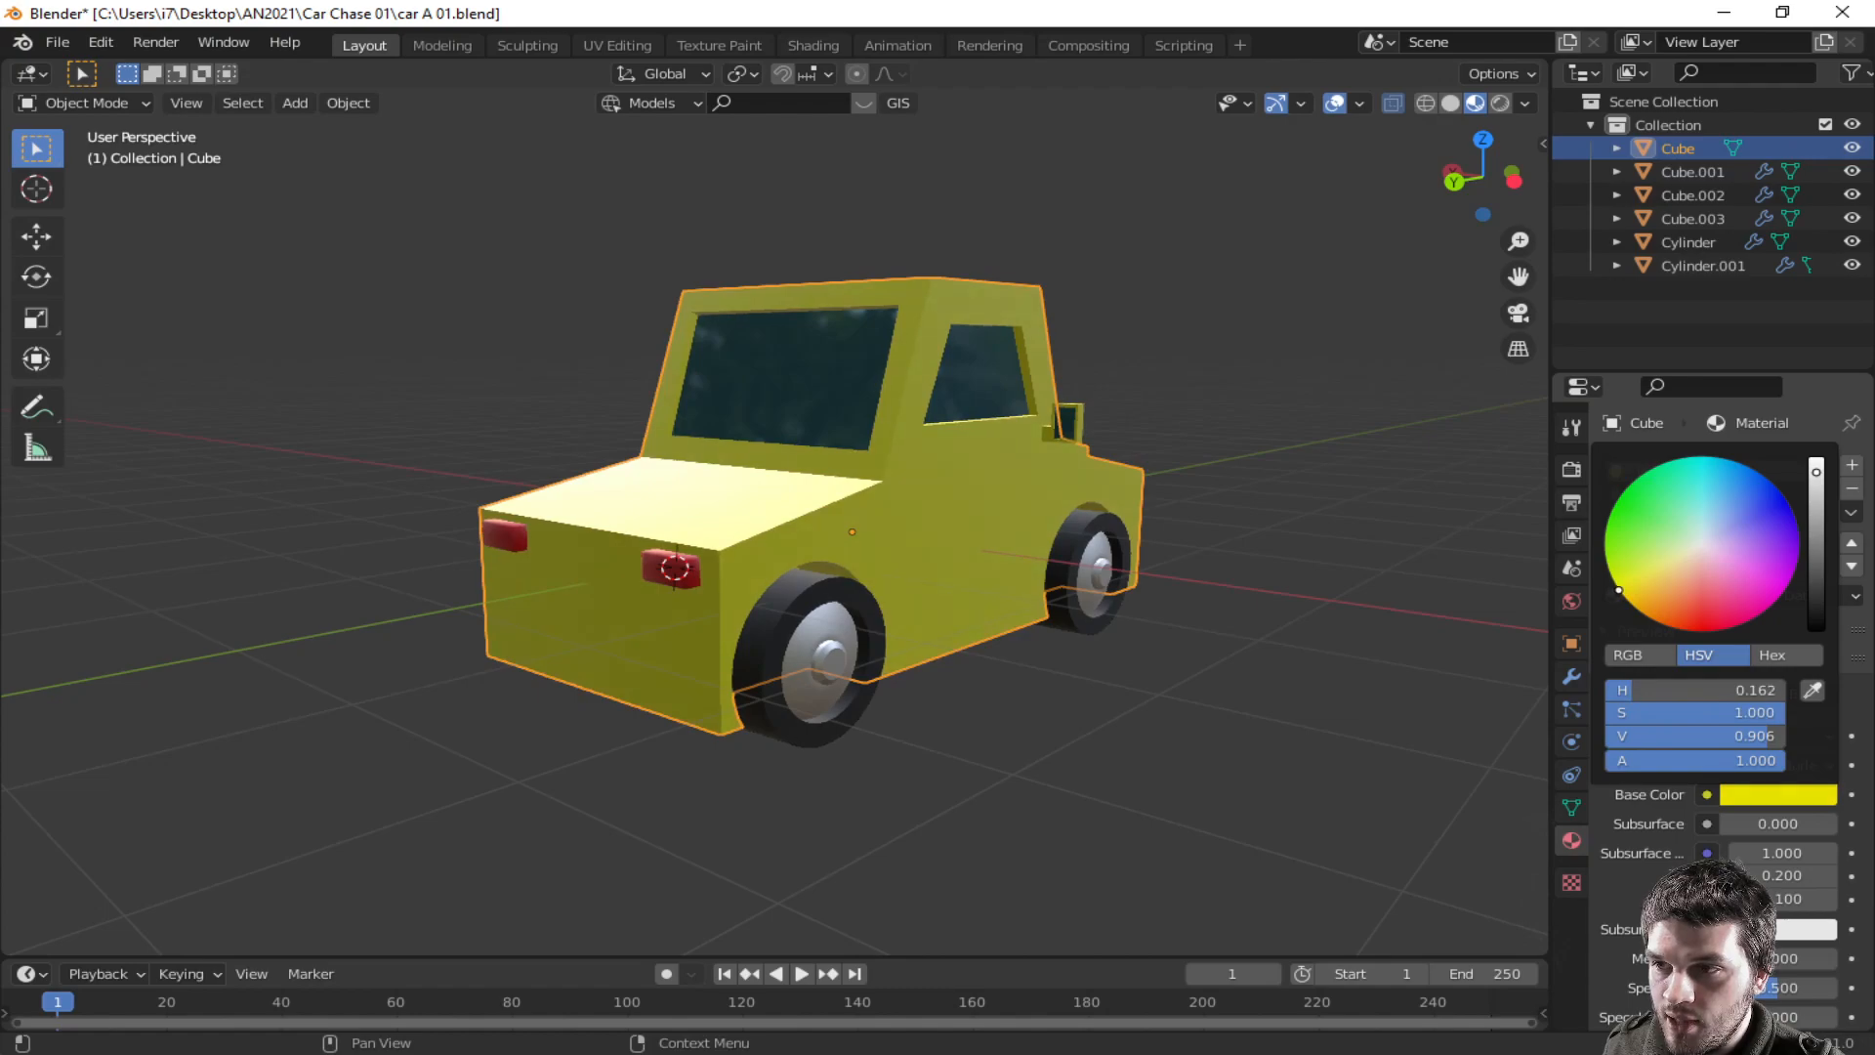
- Enter edit mode on the car body and examine its rear closely without X-ray
{"action": "middle_click_drag", "start_coordinate": [1145, 598], "coordinate": [796, 670]}
{"action": "left_click", "coordinate": [700, 392]}
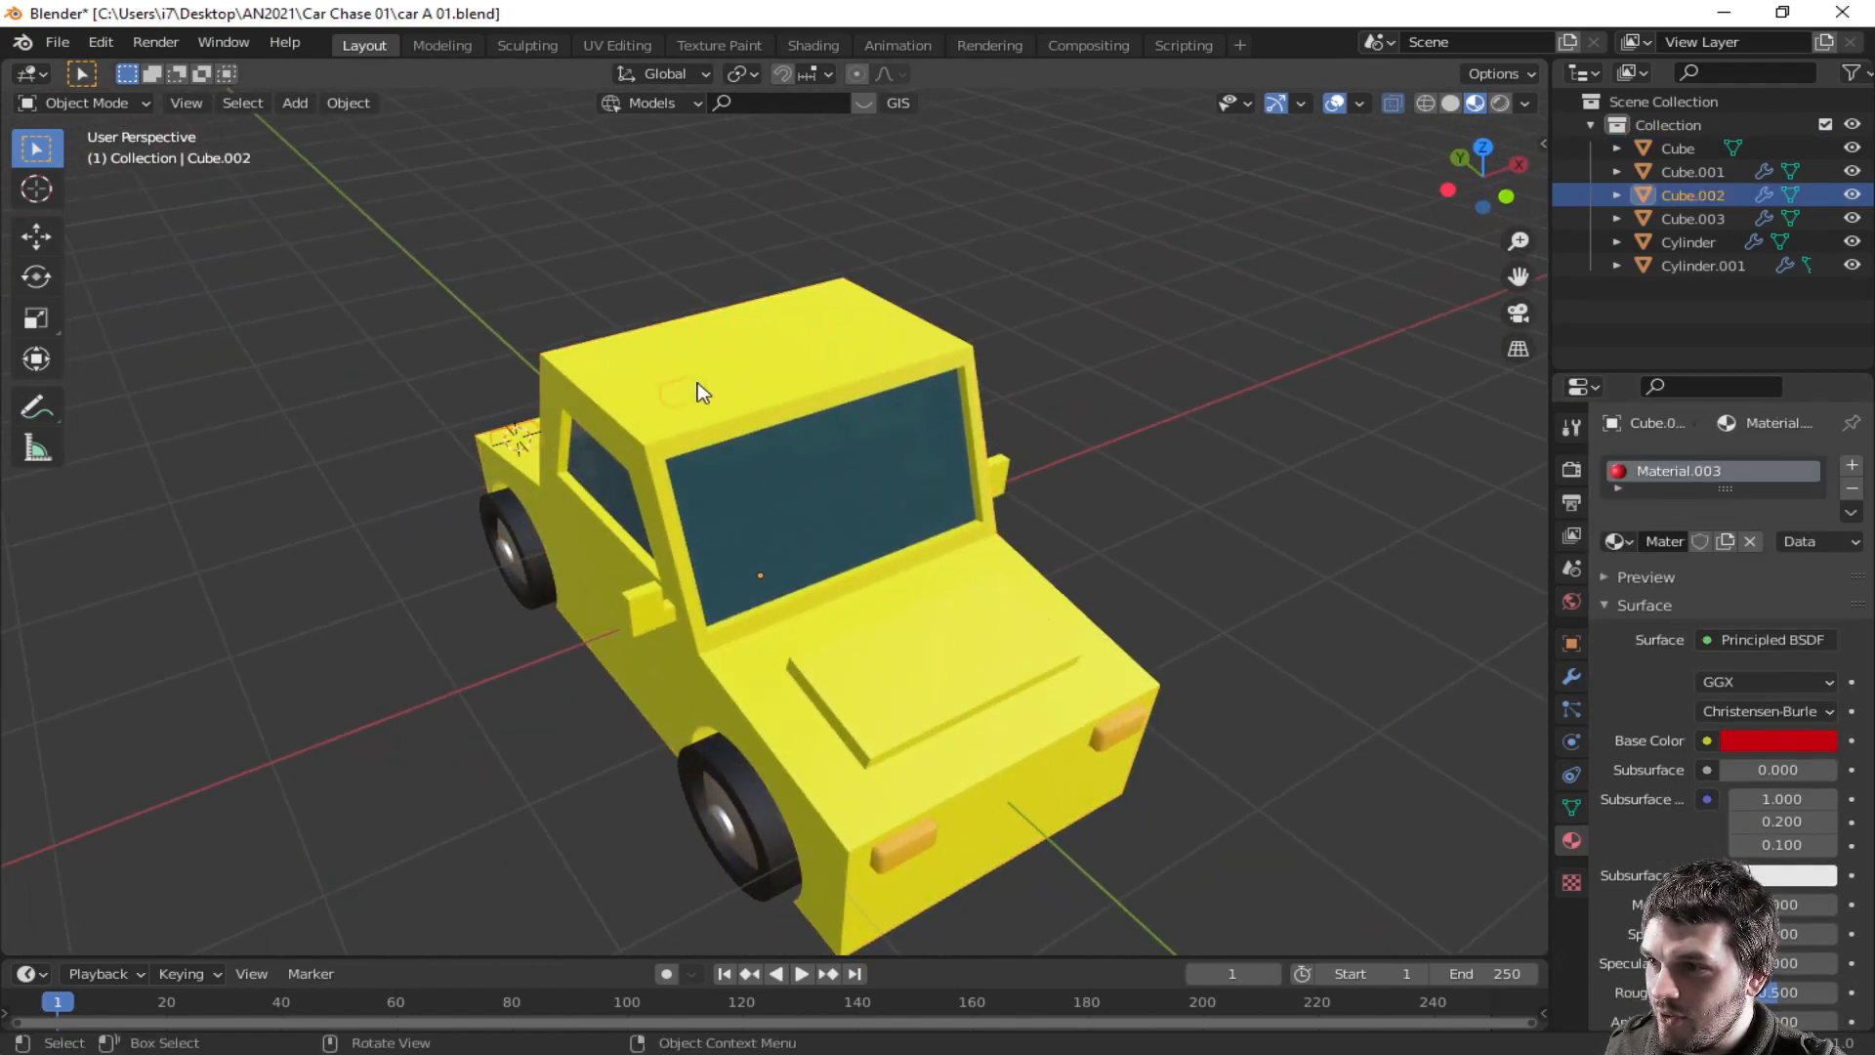
{"action": "left_click", "coordinate": [849, 387]}
{"action": "middle_click_drag", "start_coordinate": [901, 410], "coordinate": [586, 473]}
{"action": "middle_click_drag", "start_coordinate": [1139, 521], "coordinate": [818, 580]}
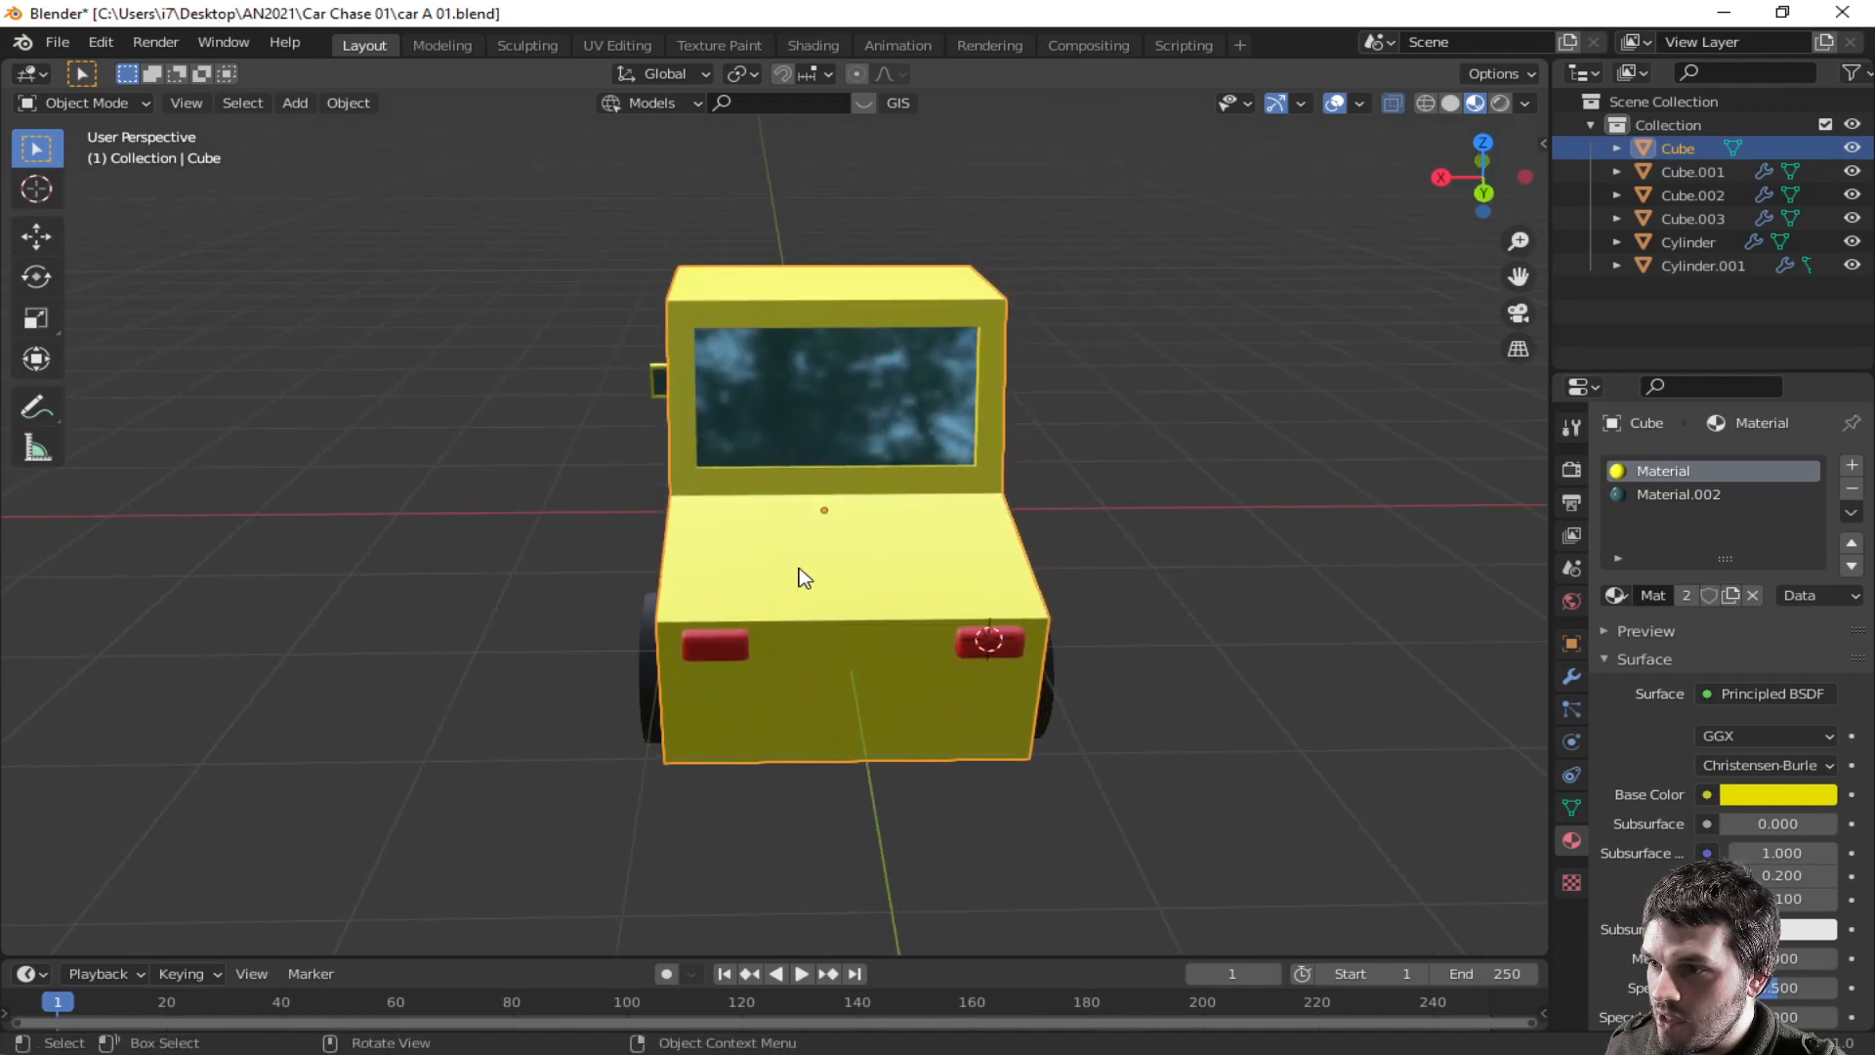
{"action": "key", "text": "Tab"}
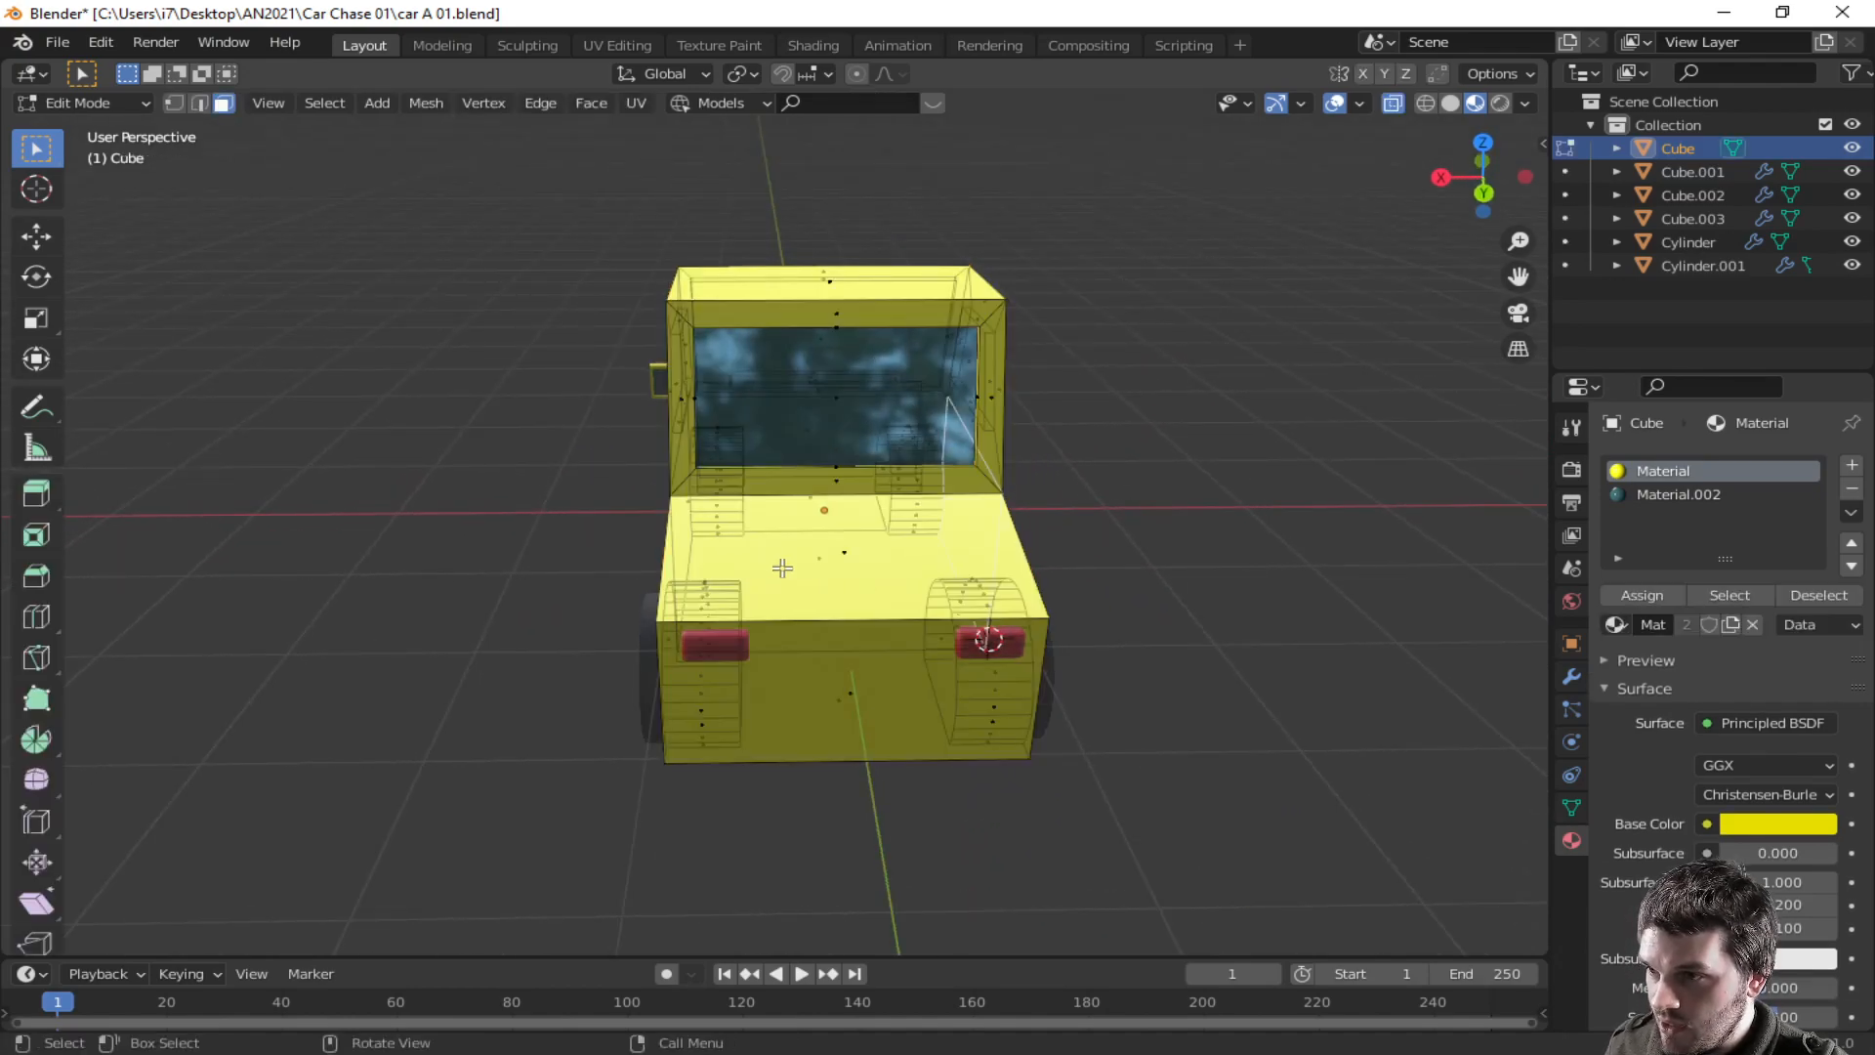
{"action": "scroll", "coordinate": [782, 567], "scroll_direction": "up", "scroll_amount": 3}
{"action": "middle_click_drag", "start_coordinate": [787, 570], "coordinate": [847, 628]}
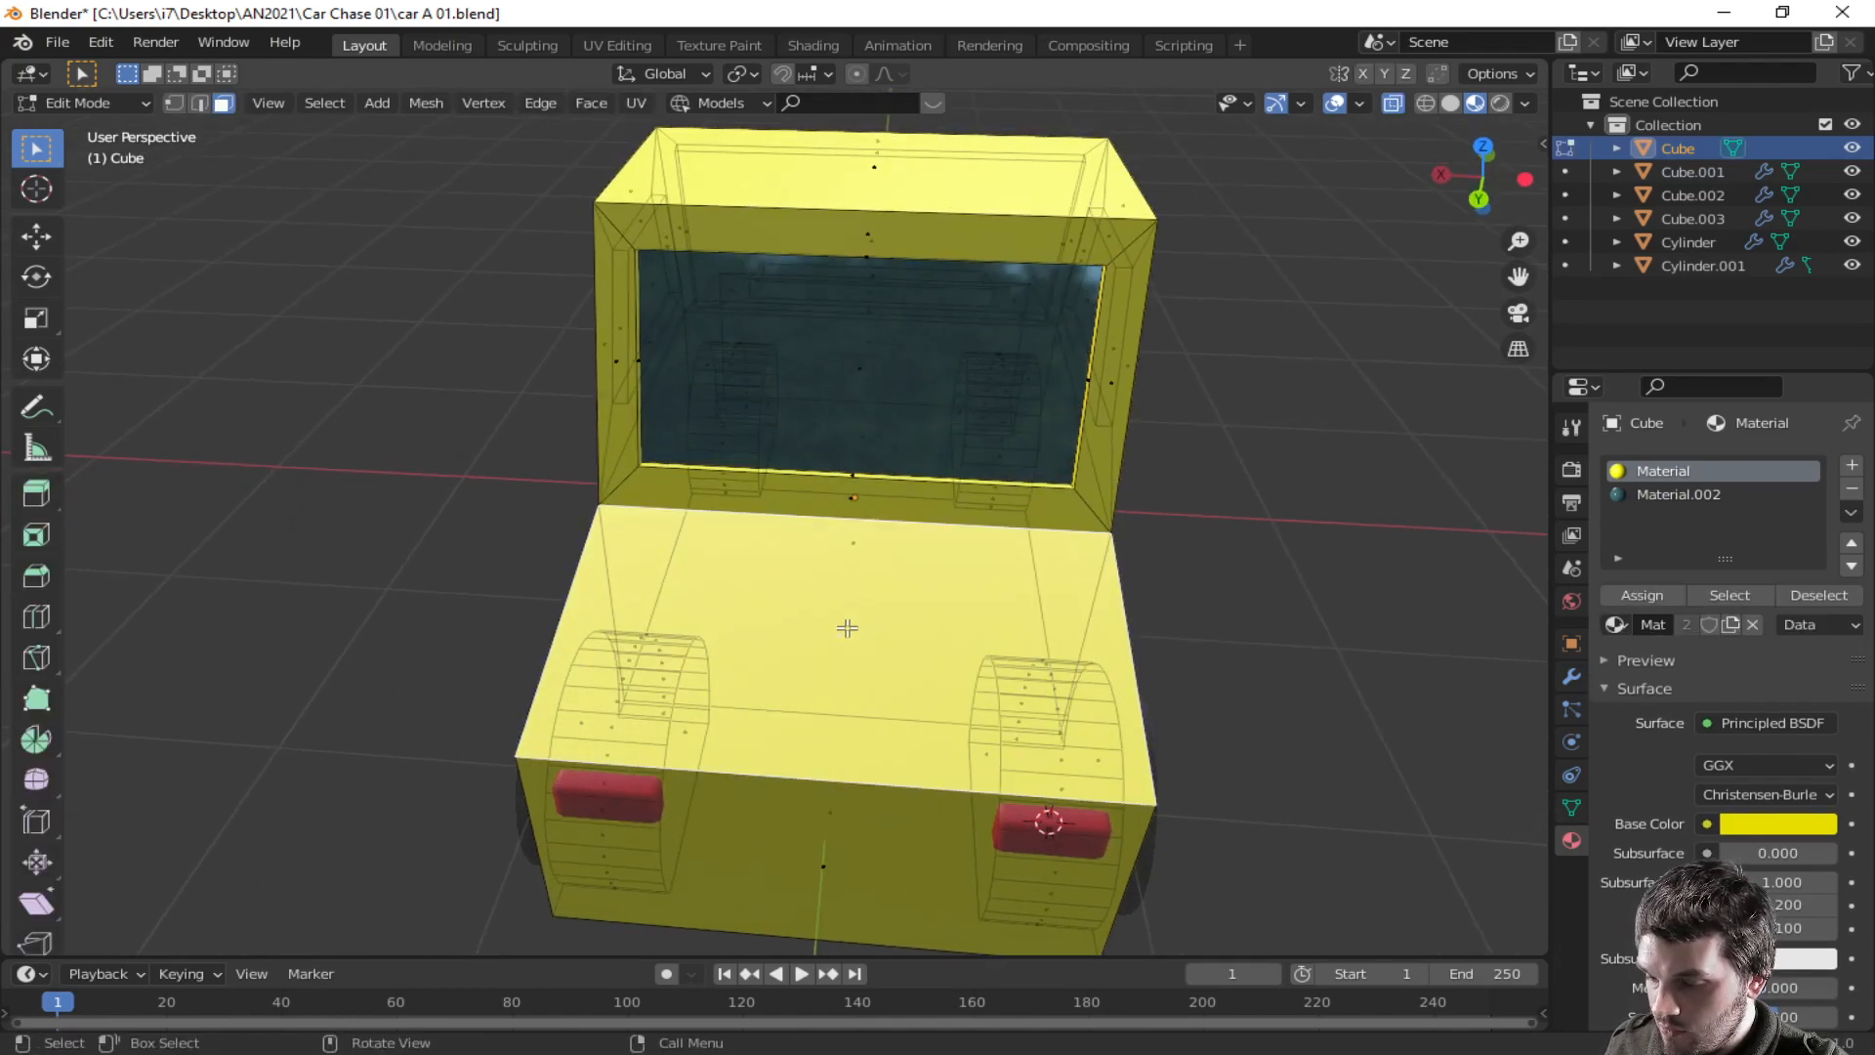
{"action": "left_click", "coordinate": [1395, 108]}
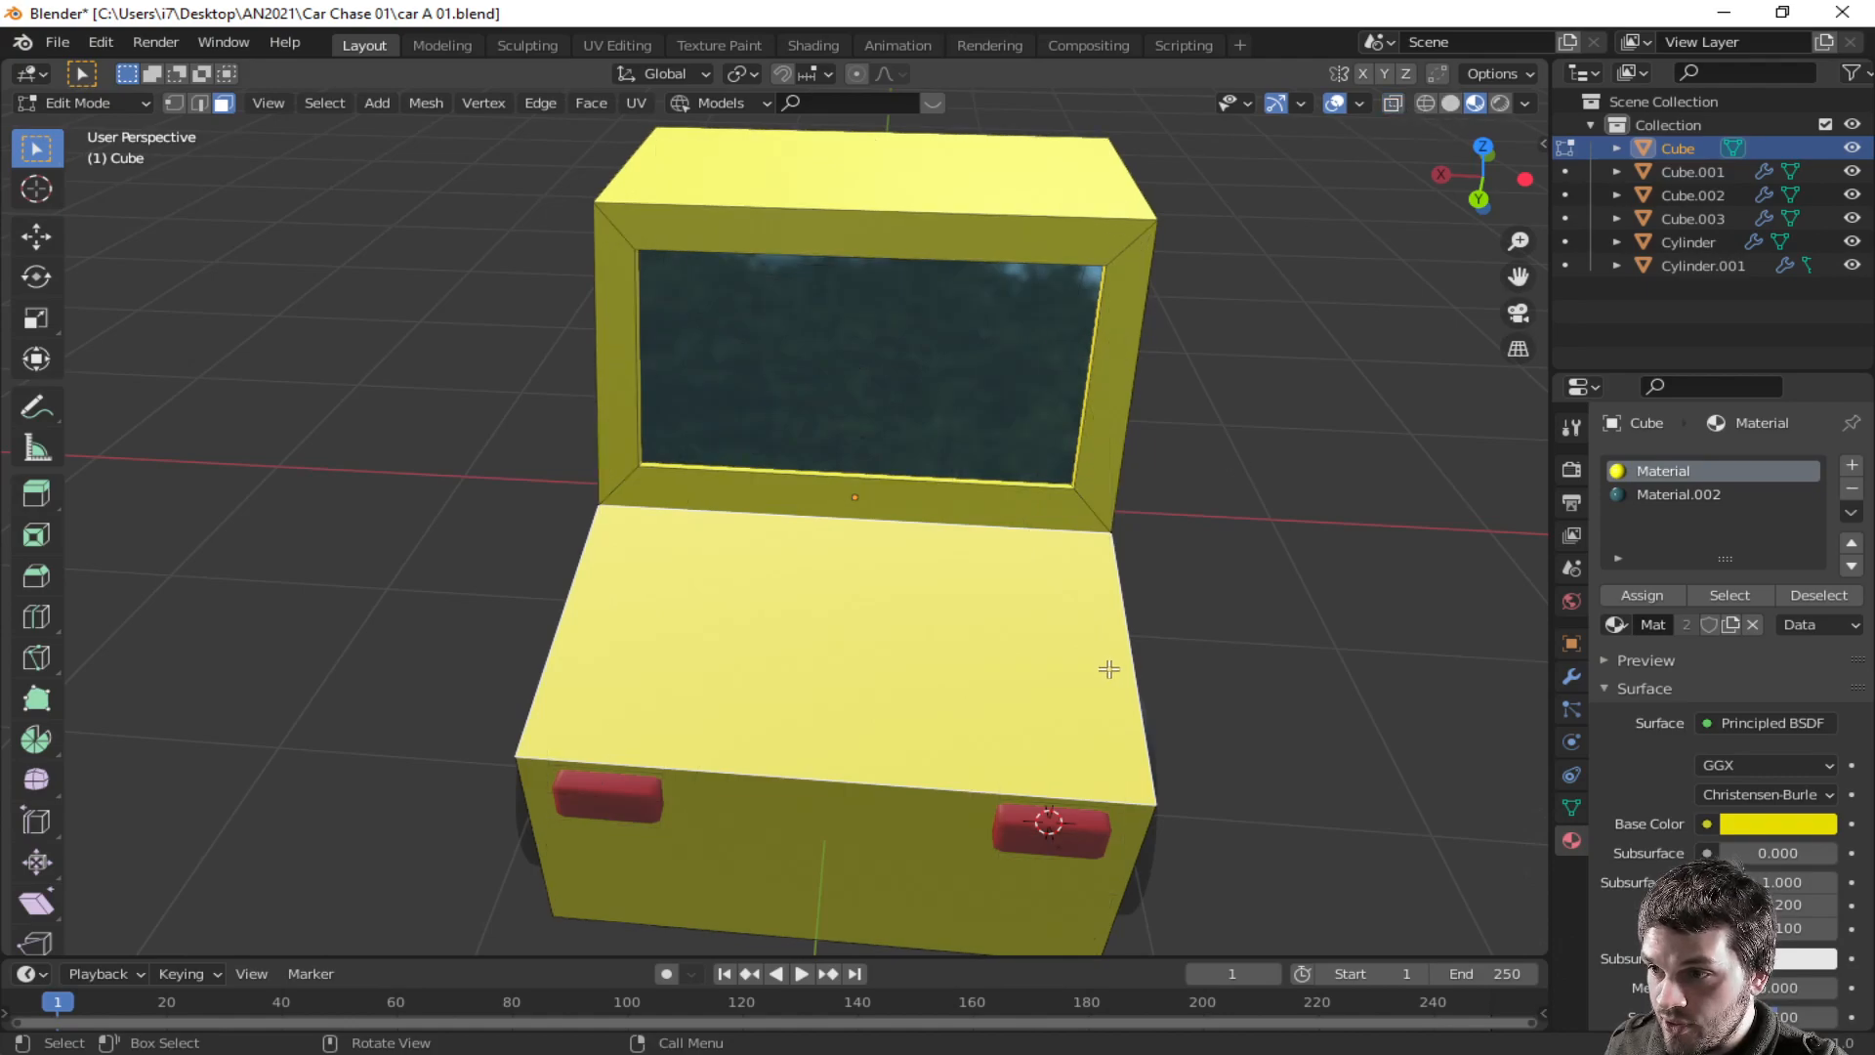
{"action": "scroll", "coordinate": [1106, 669], "scroll_direction": "down", "scroll_amount": 2}
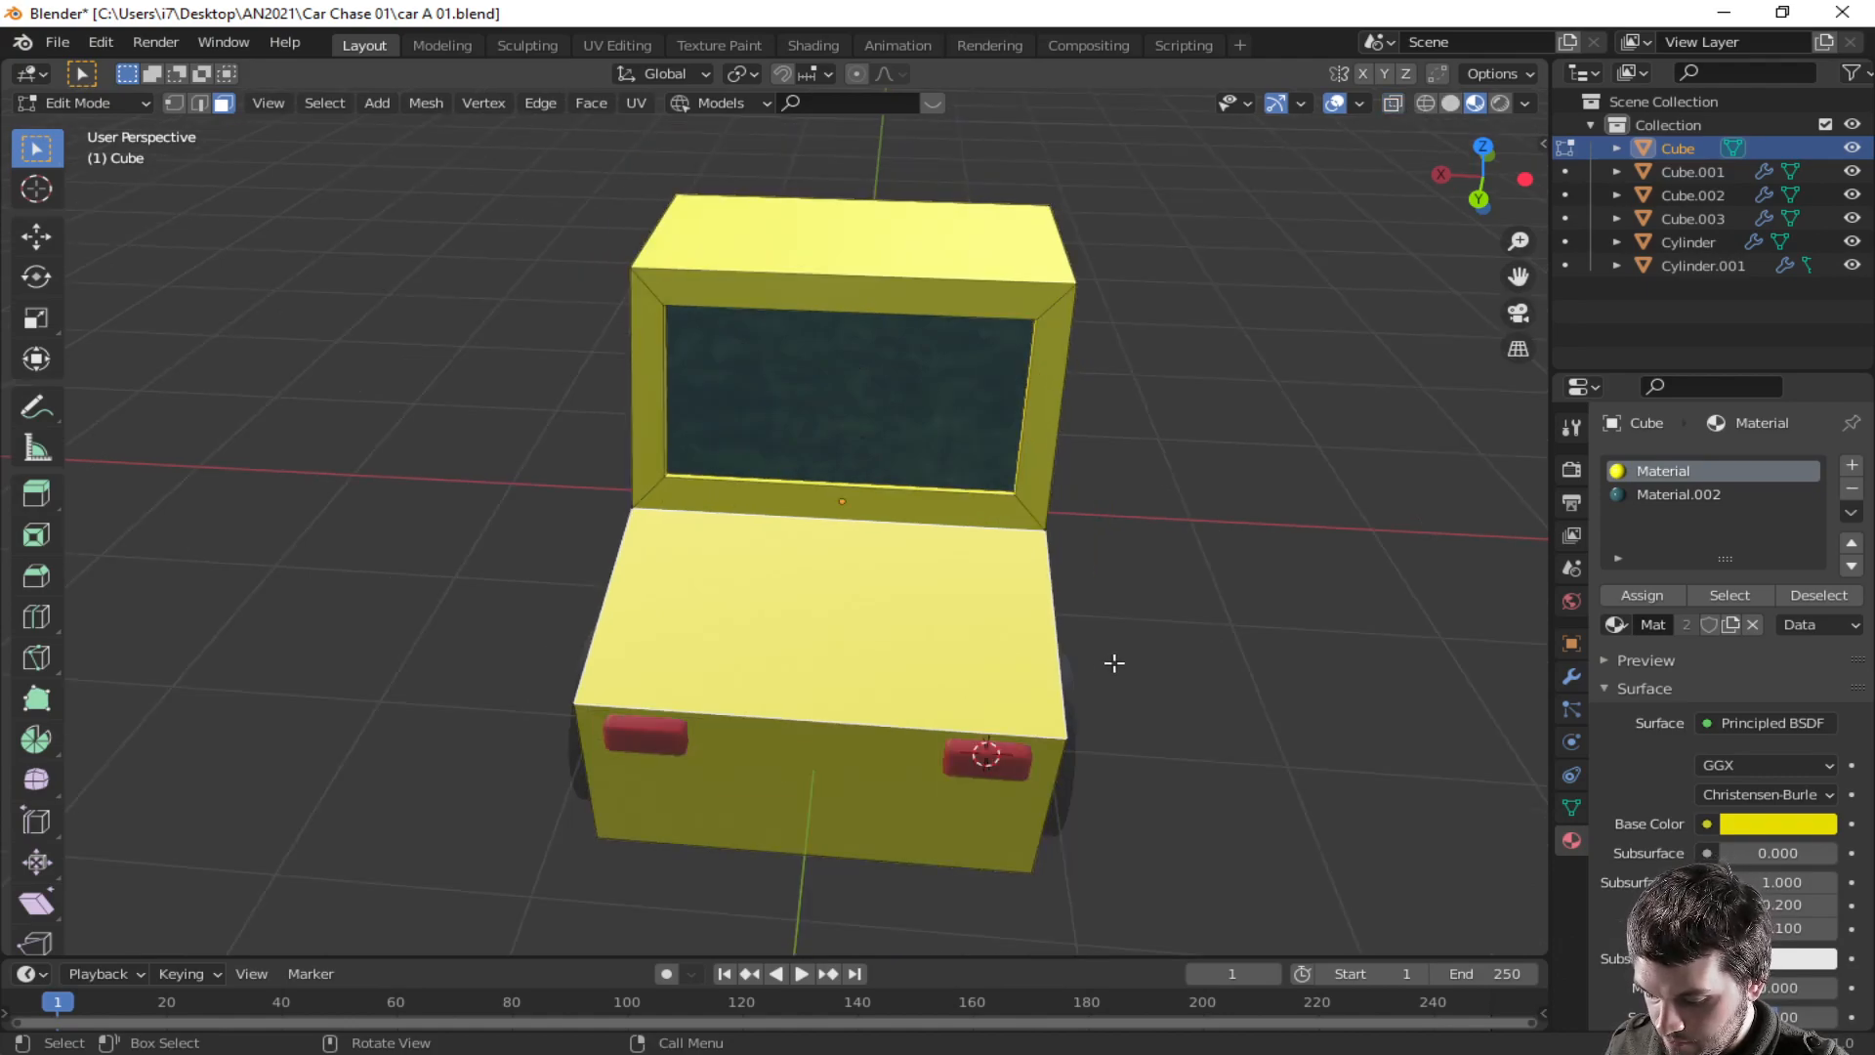
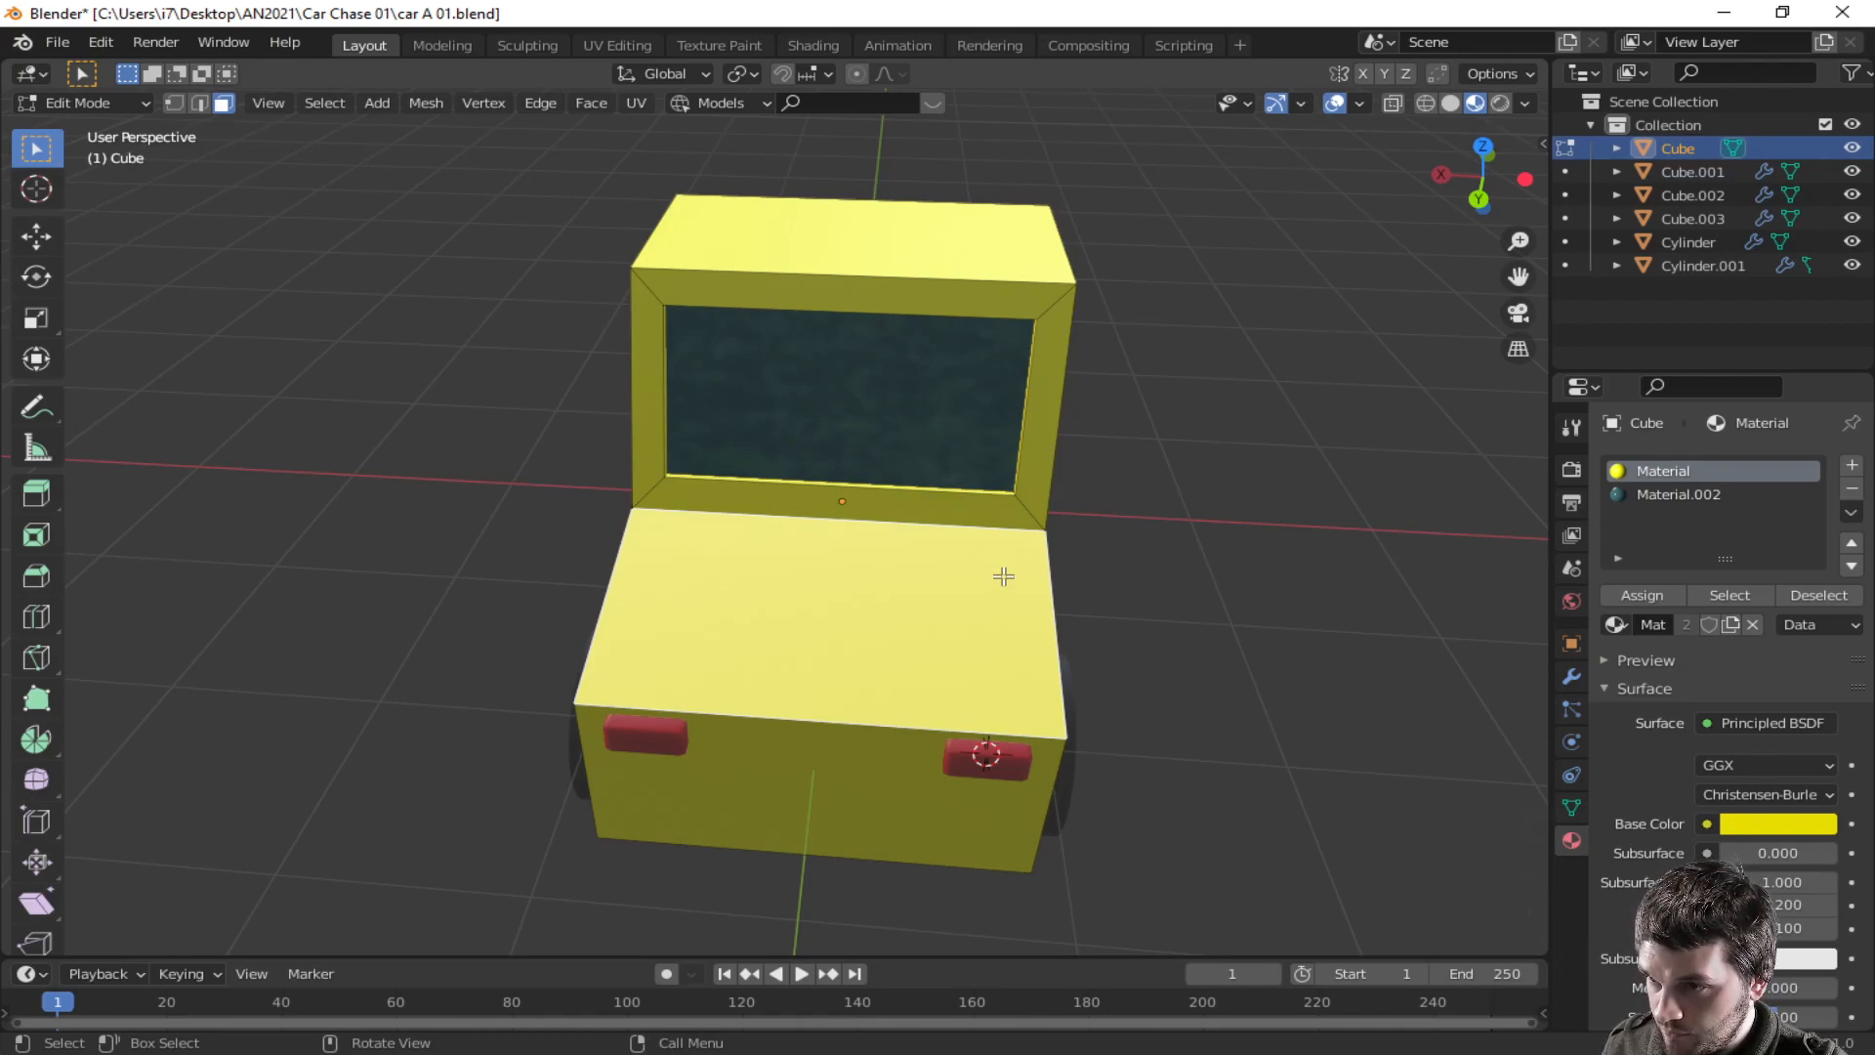
- Add vertical loop cuts near the left and right sides of the car body, running through the windshield frame and hood
{"action": "key", "text": "s"}
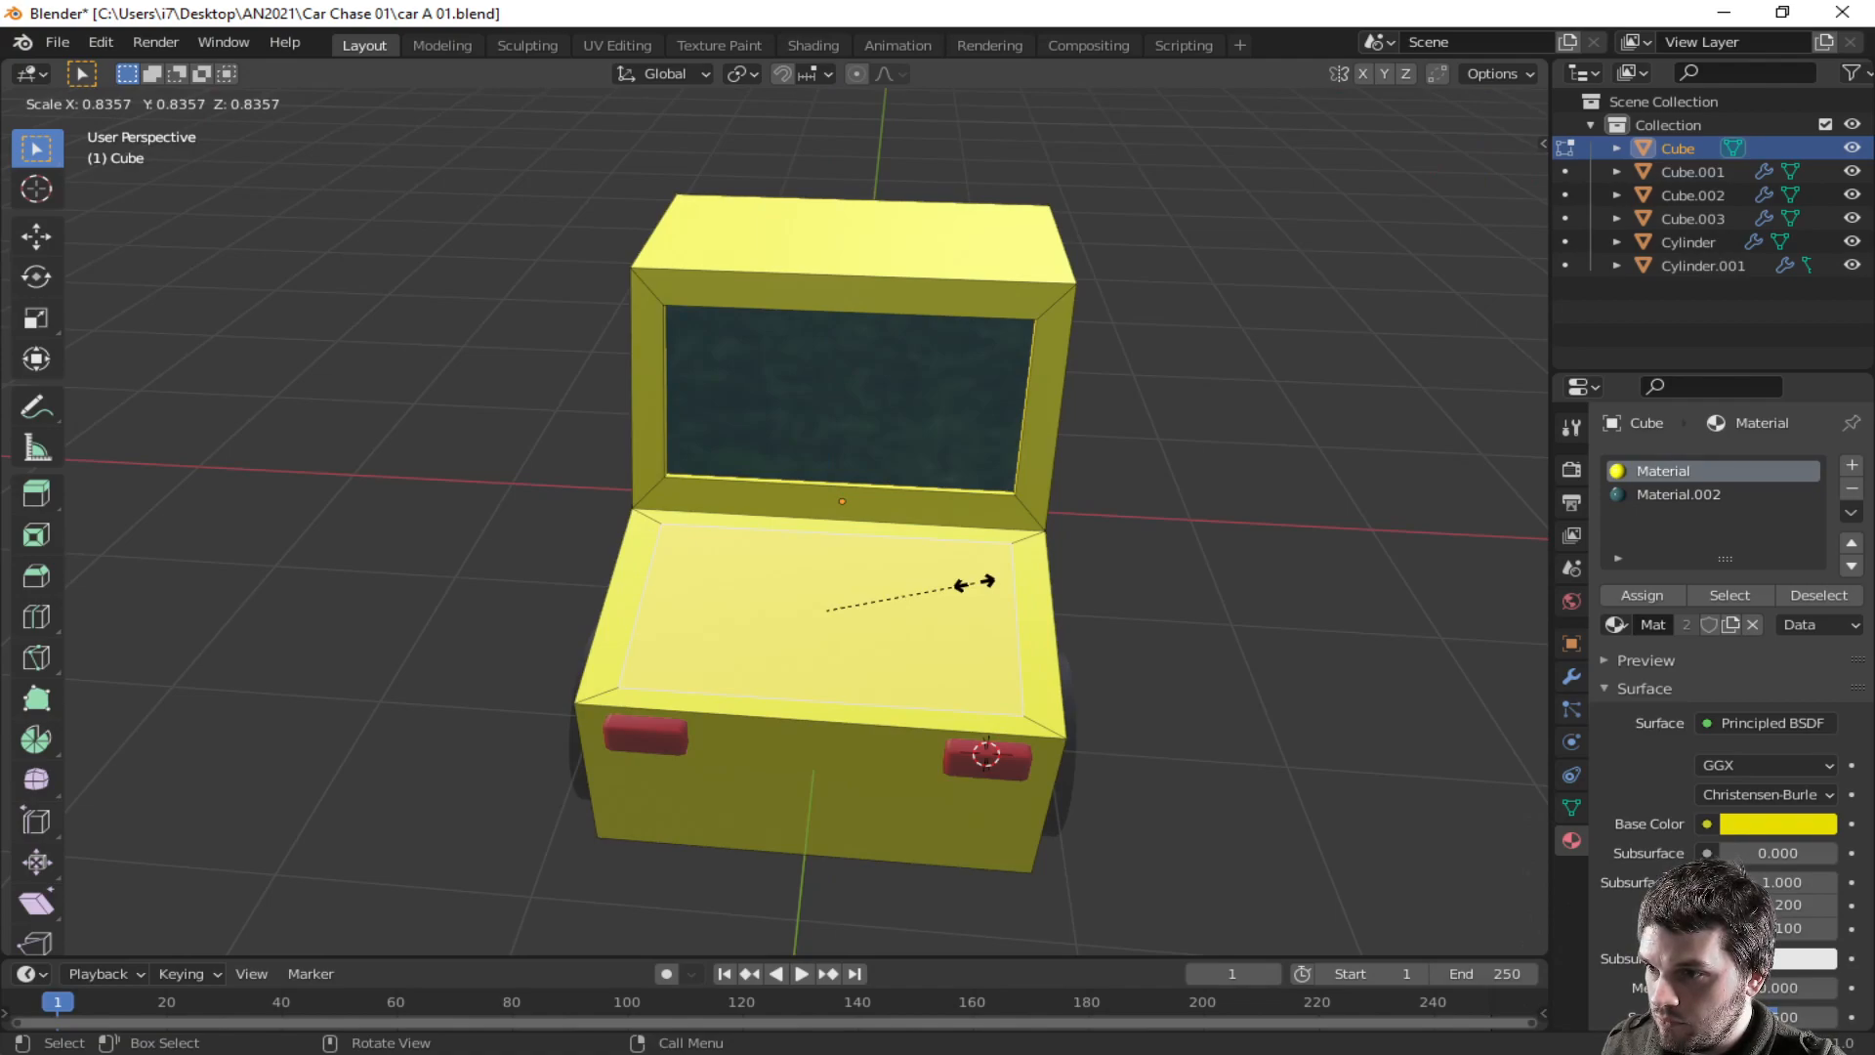
{"action": "key", "text": "Escape"}
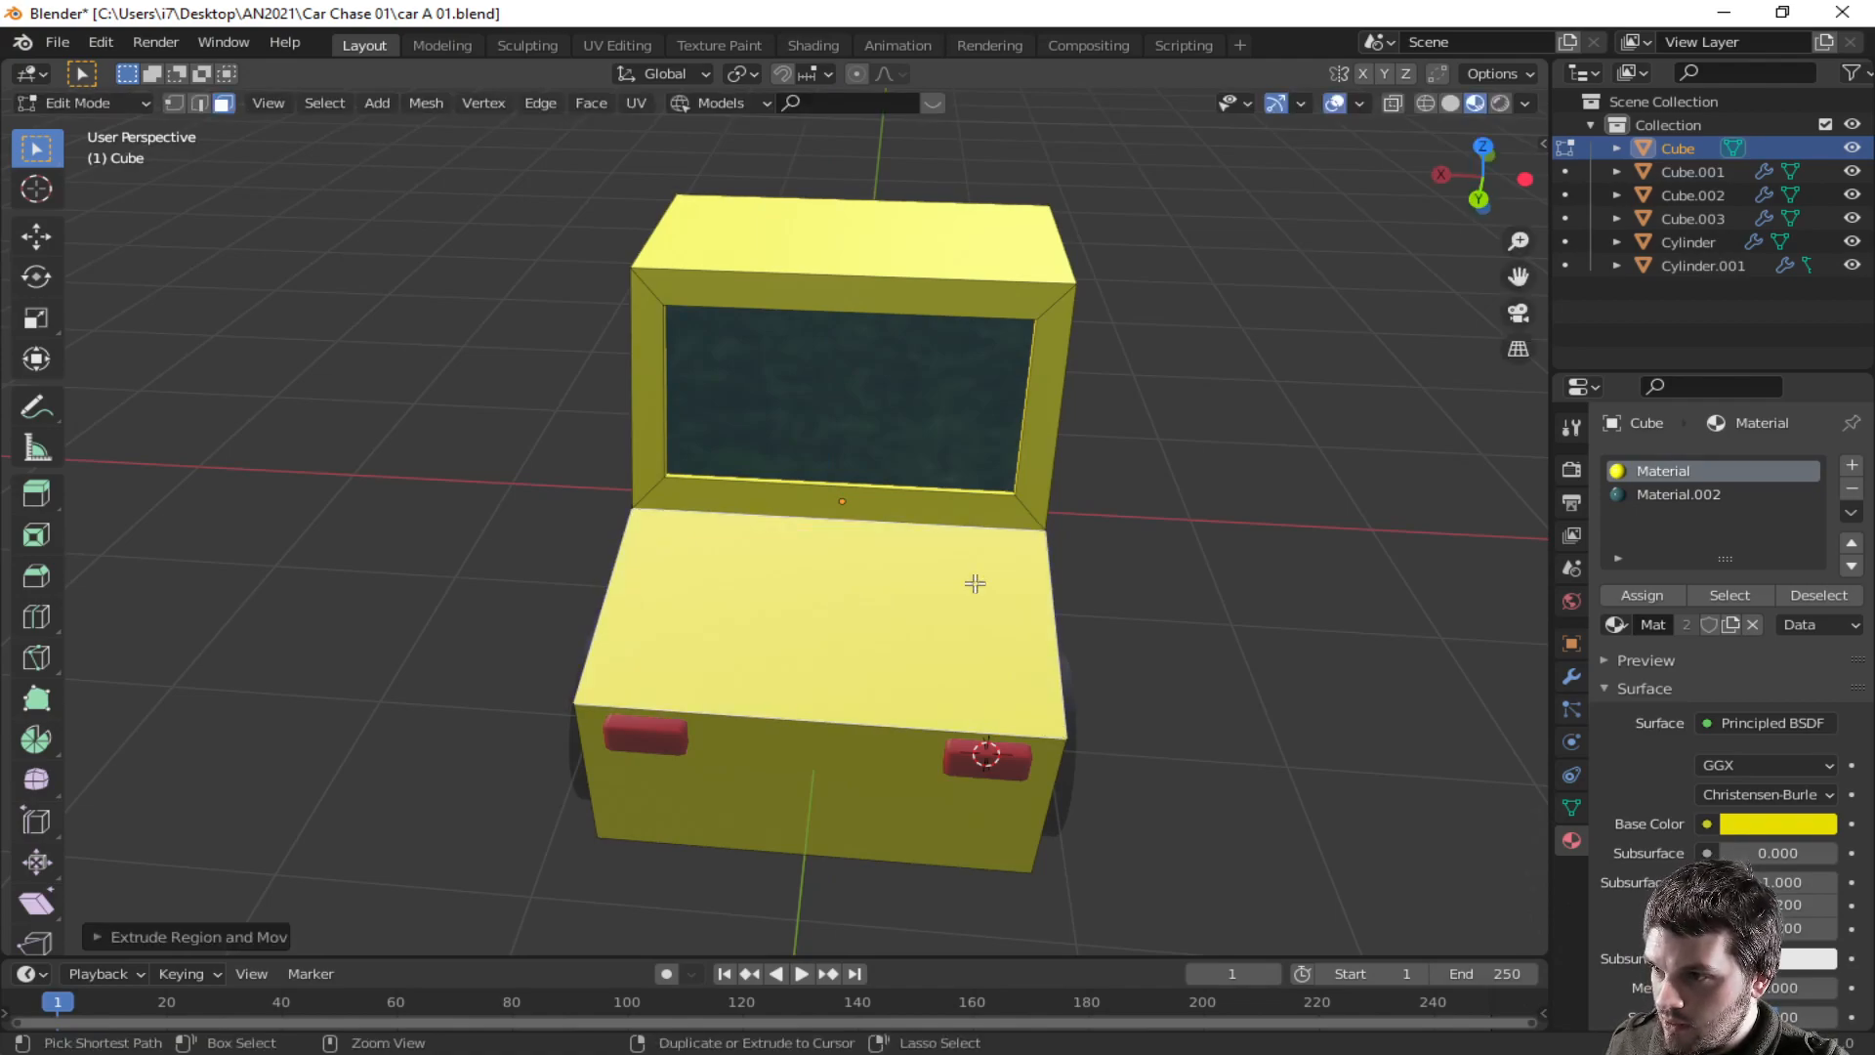
{"action": "left_click", "coordinate": [1139, 631]}
{"action": "key", "text": "ctrl+r"}
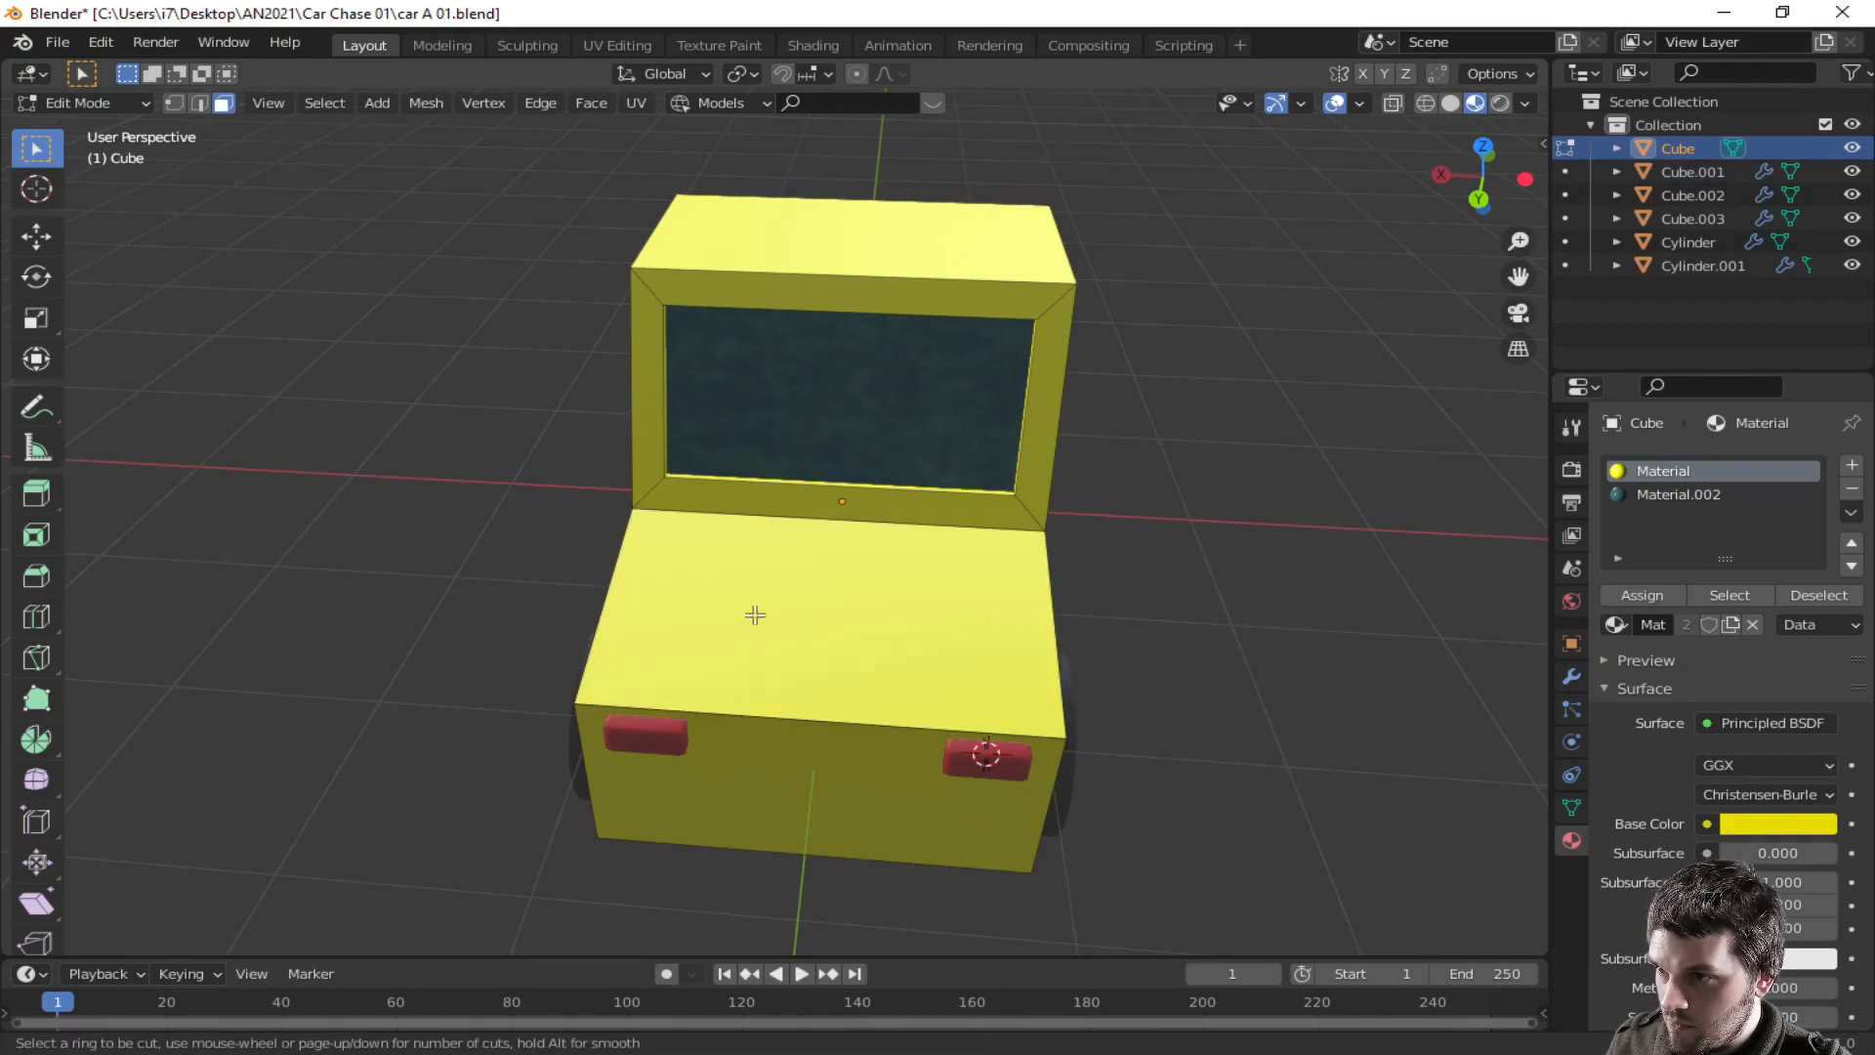
{"action": "scroll", "coordinate": [823, 459], "scroll_direction": "up", "scroll_amount": 1}
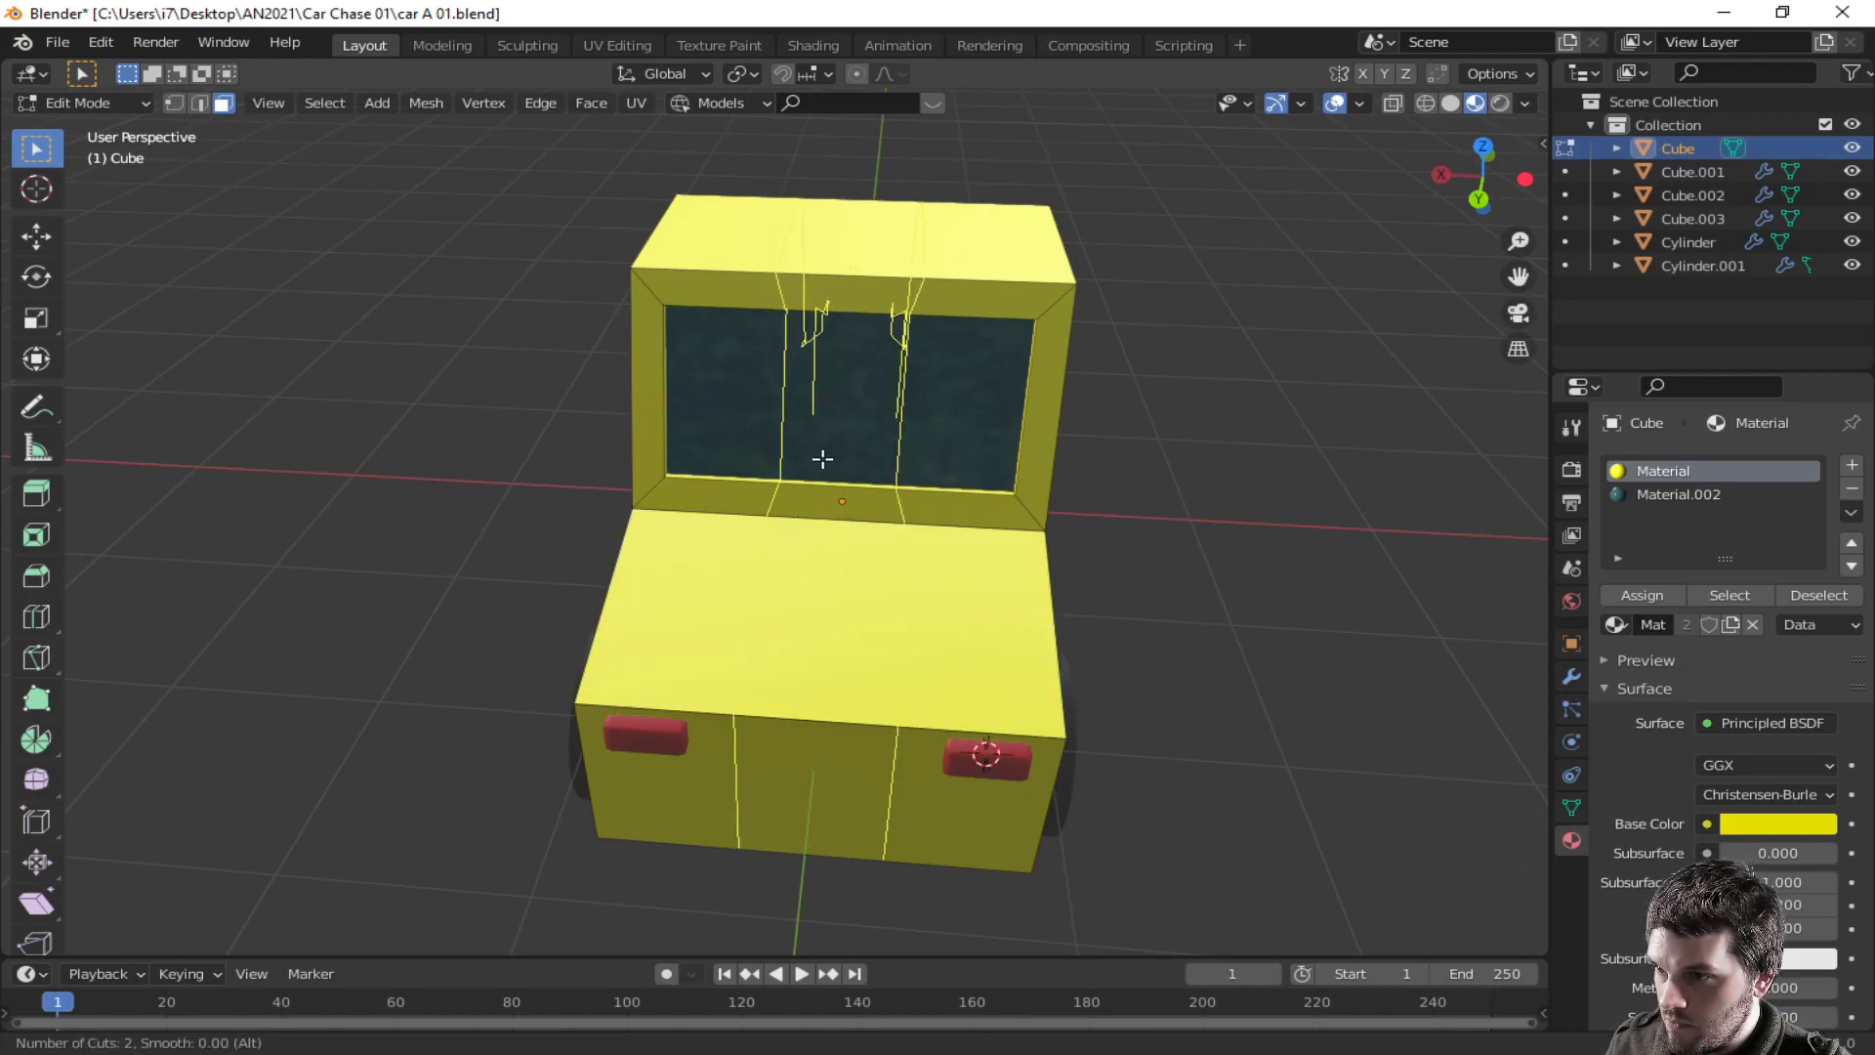
{"action": "scroll", "coordinate": [822, 459], "scroll_direction": "down", "scroll_amount": 1}
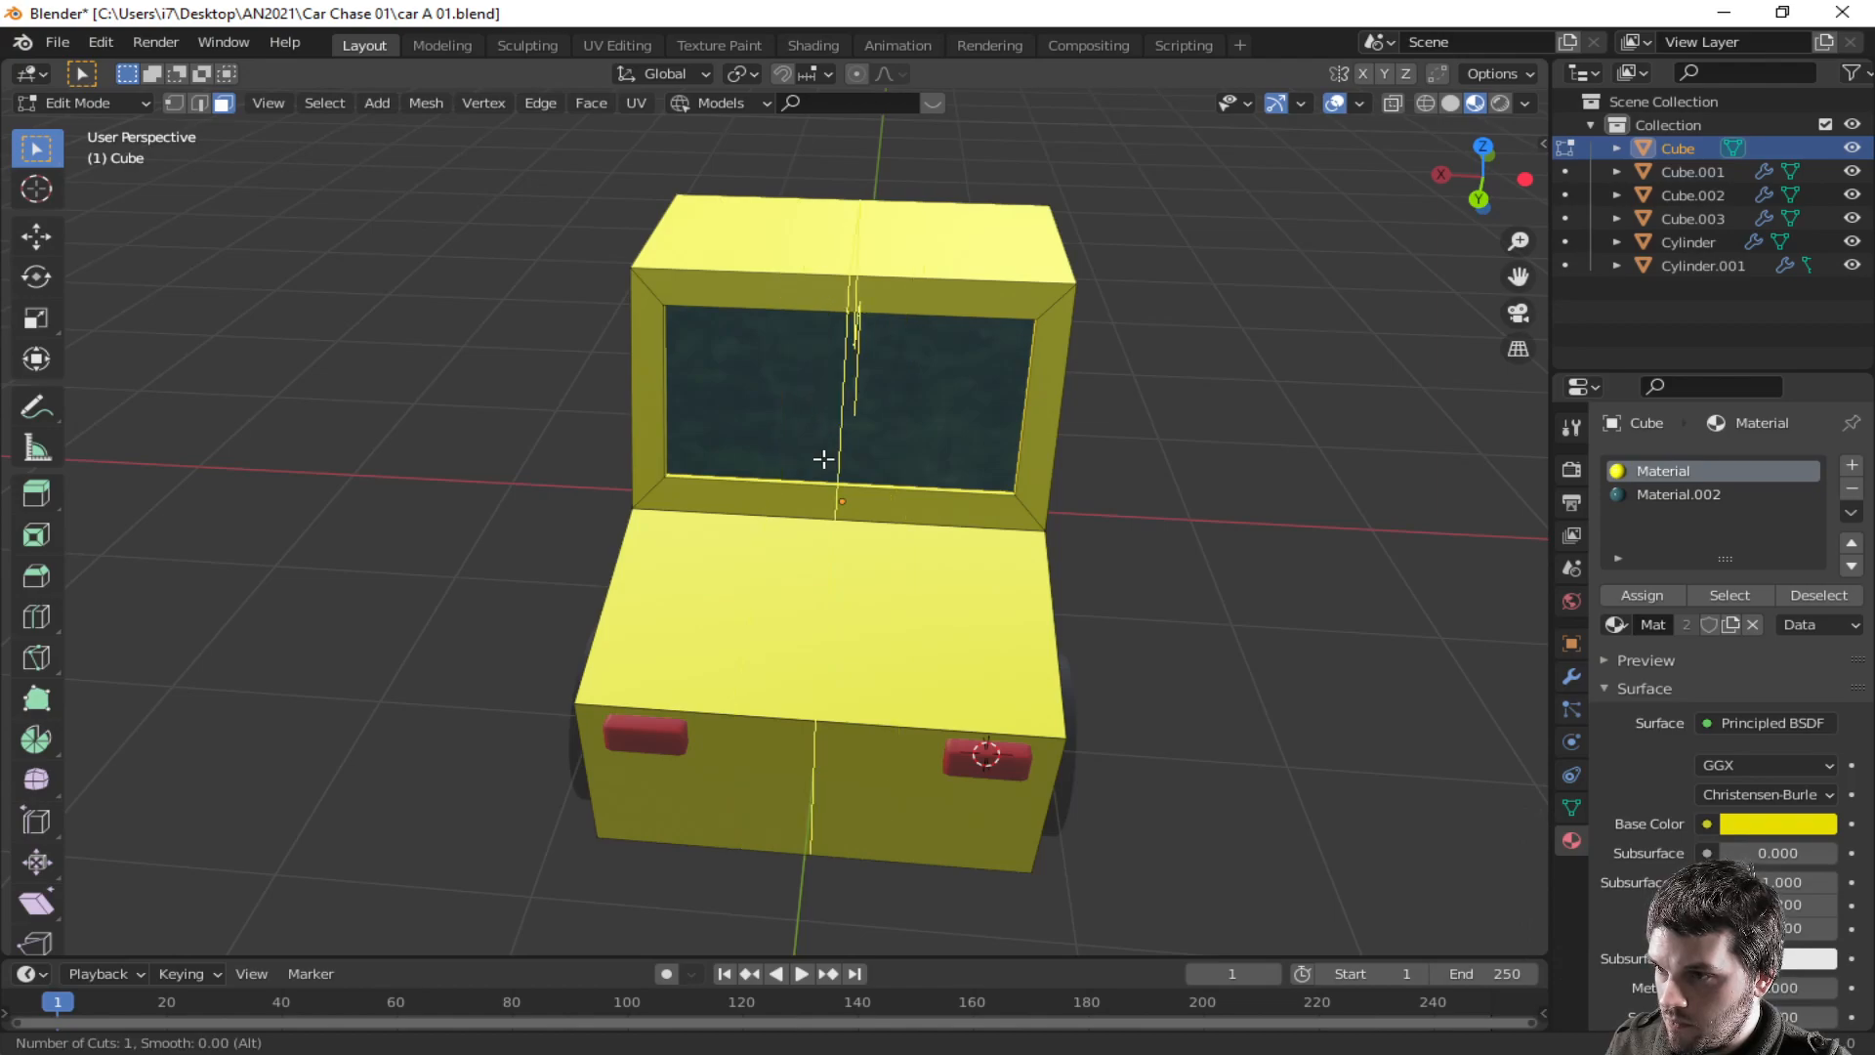
{"action": "left_click", "coordinate": [822, 459]}
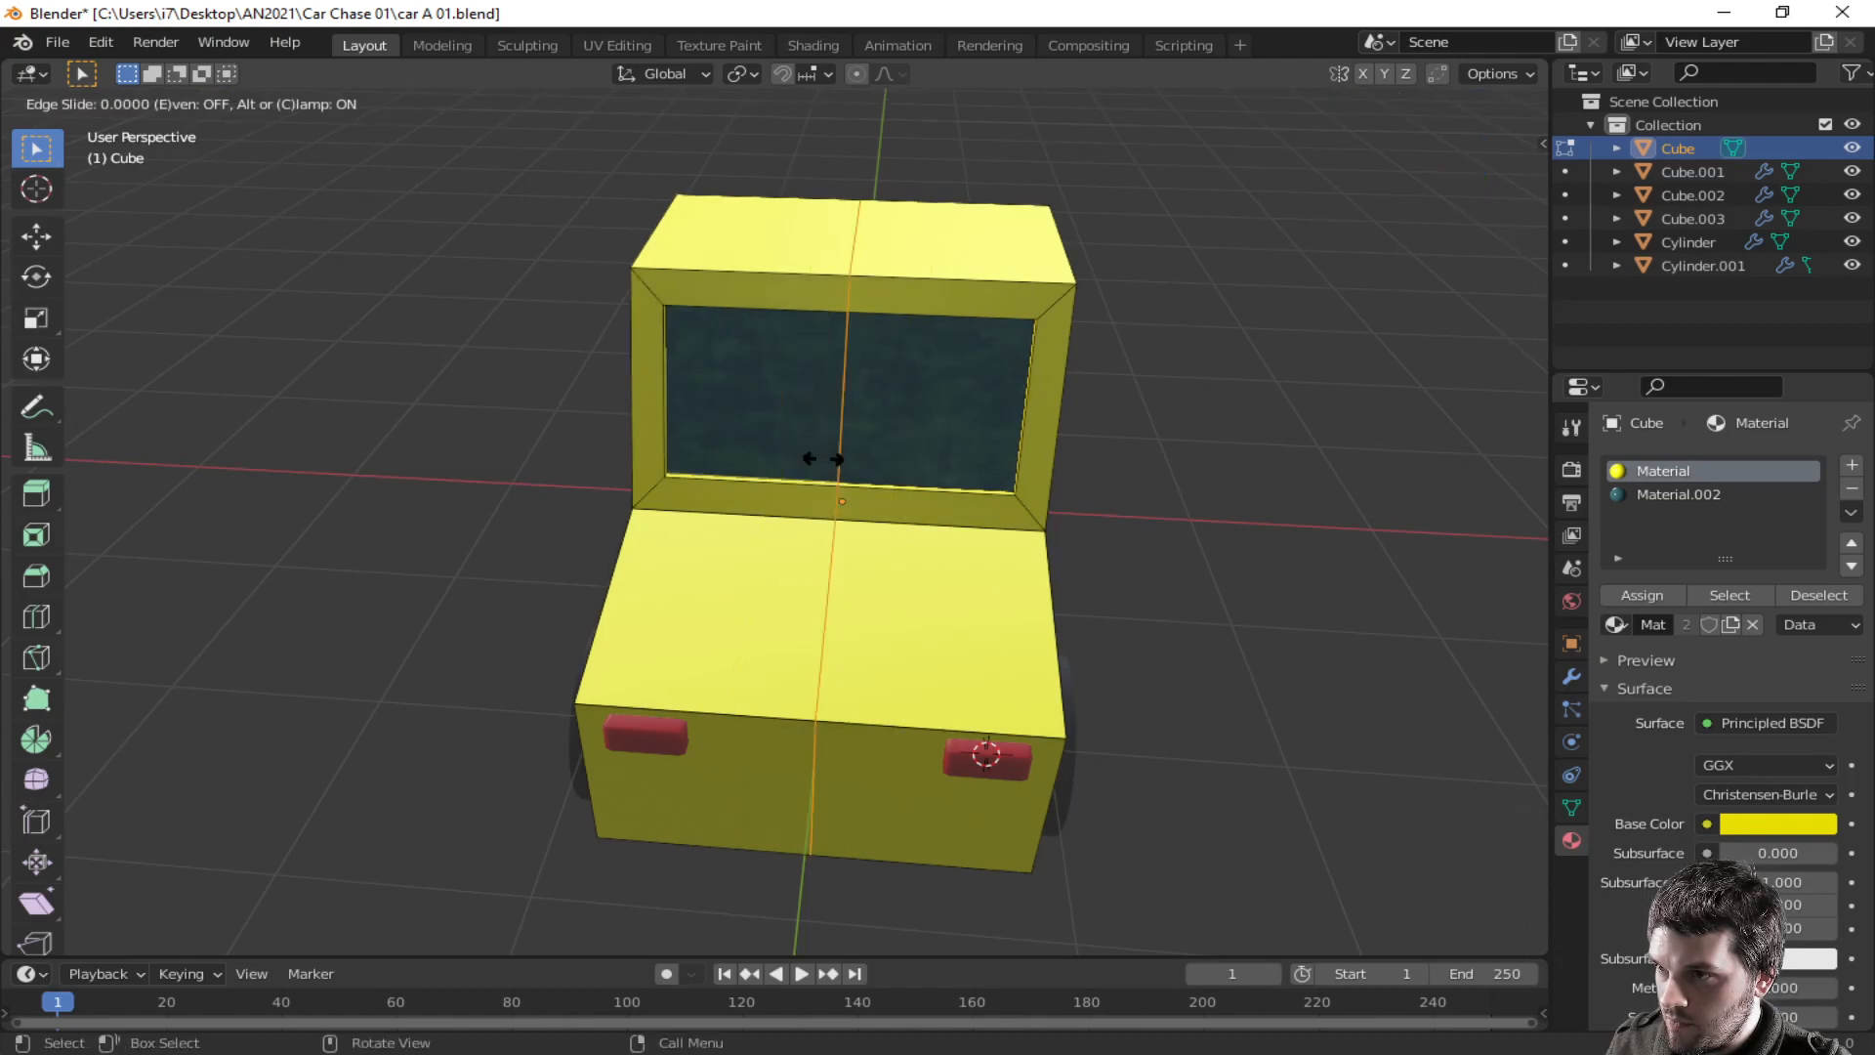
{"action": "left_click", "coordinate": [979, 472]}
{"action": "left_click", "coordinate": [675, 496]}
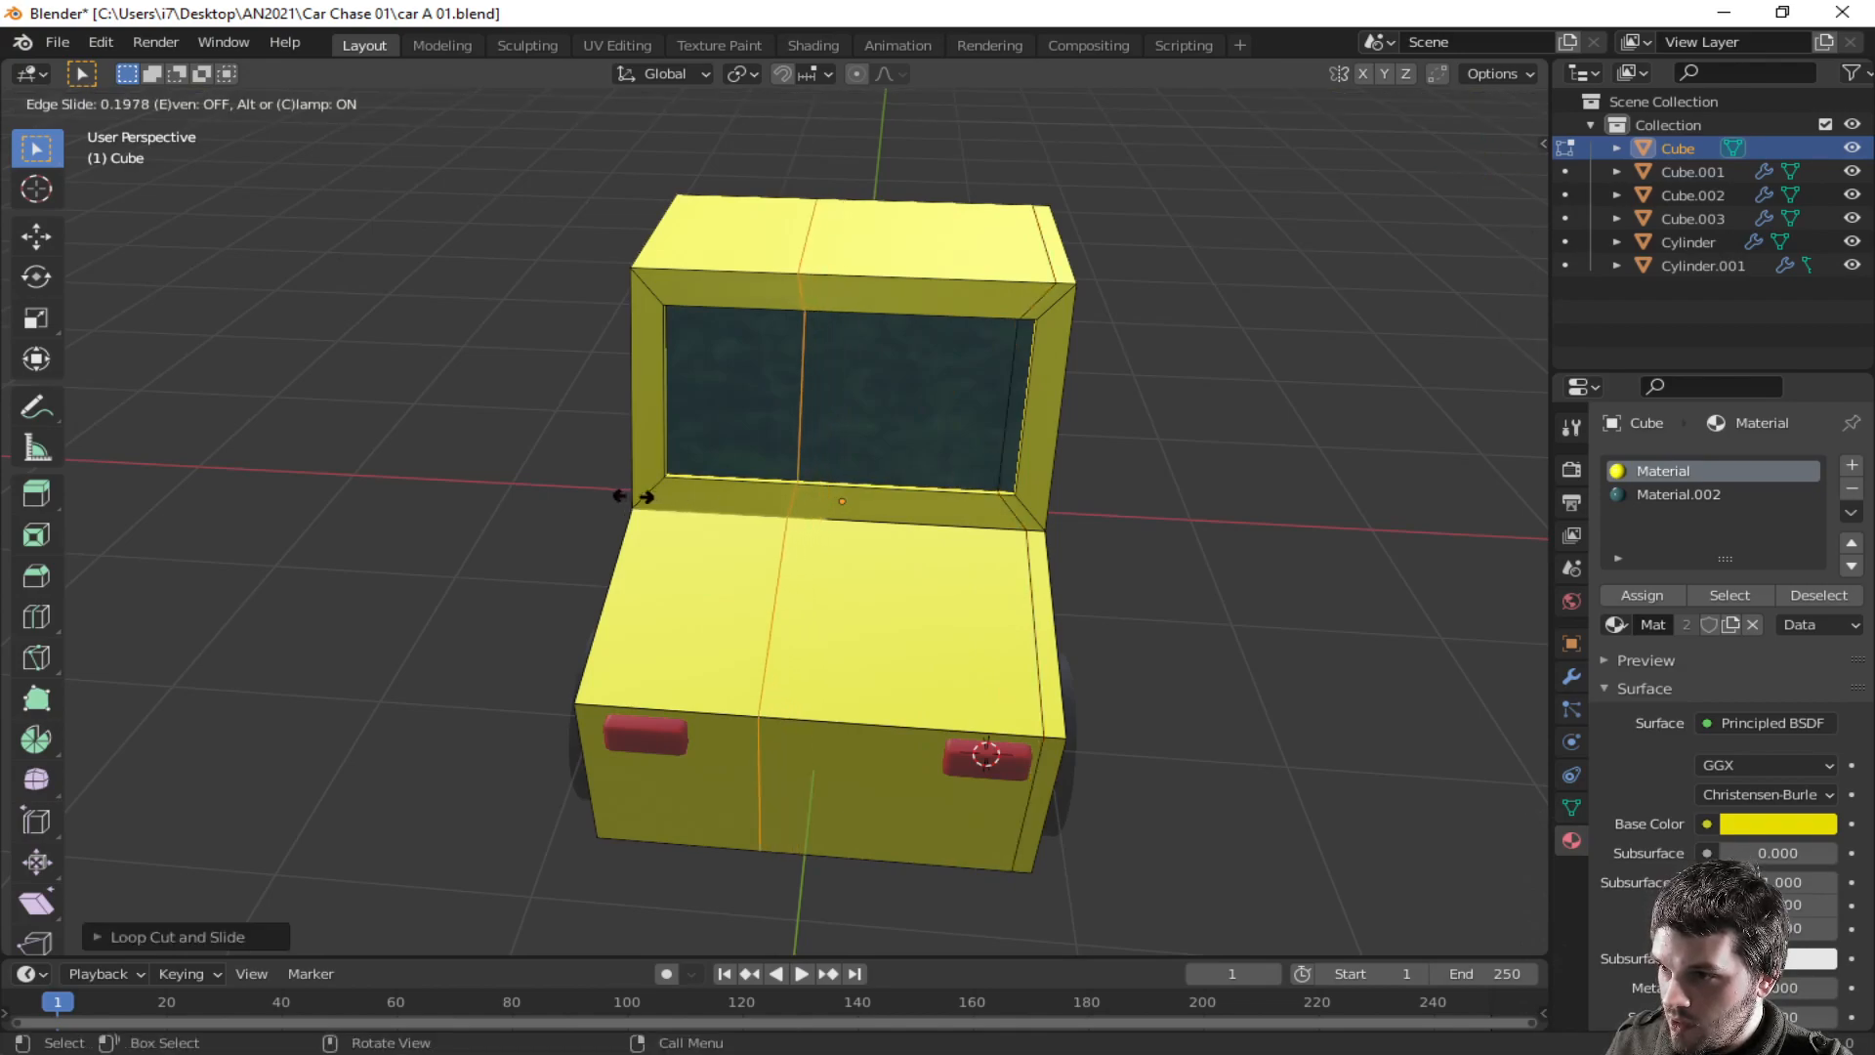
{"action": "left_click", "coordinate": [500, 496]}
{"action": "key", "text": "ctrl+r"}
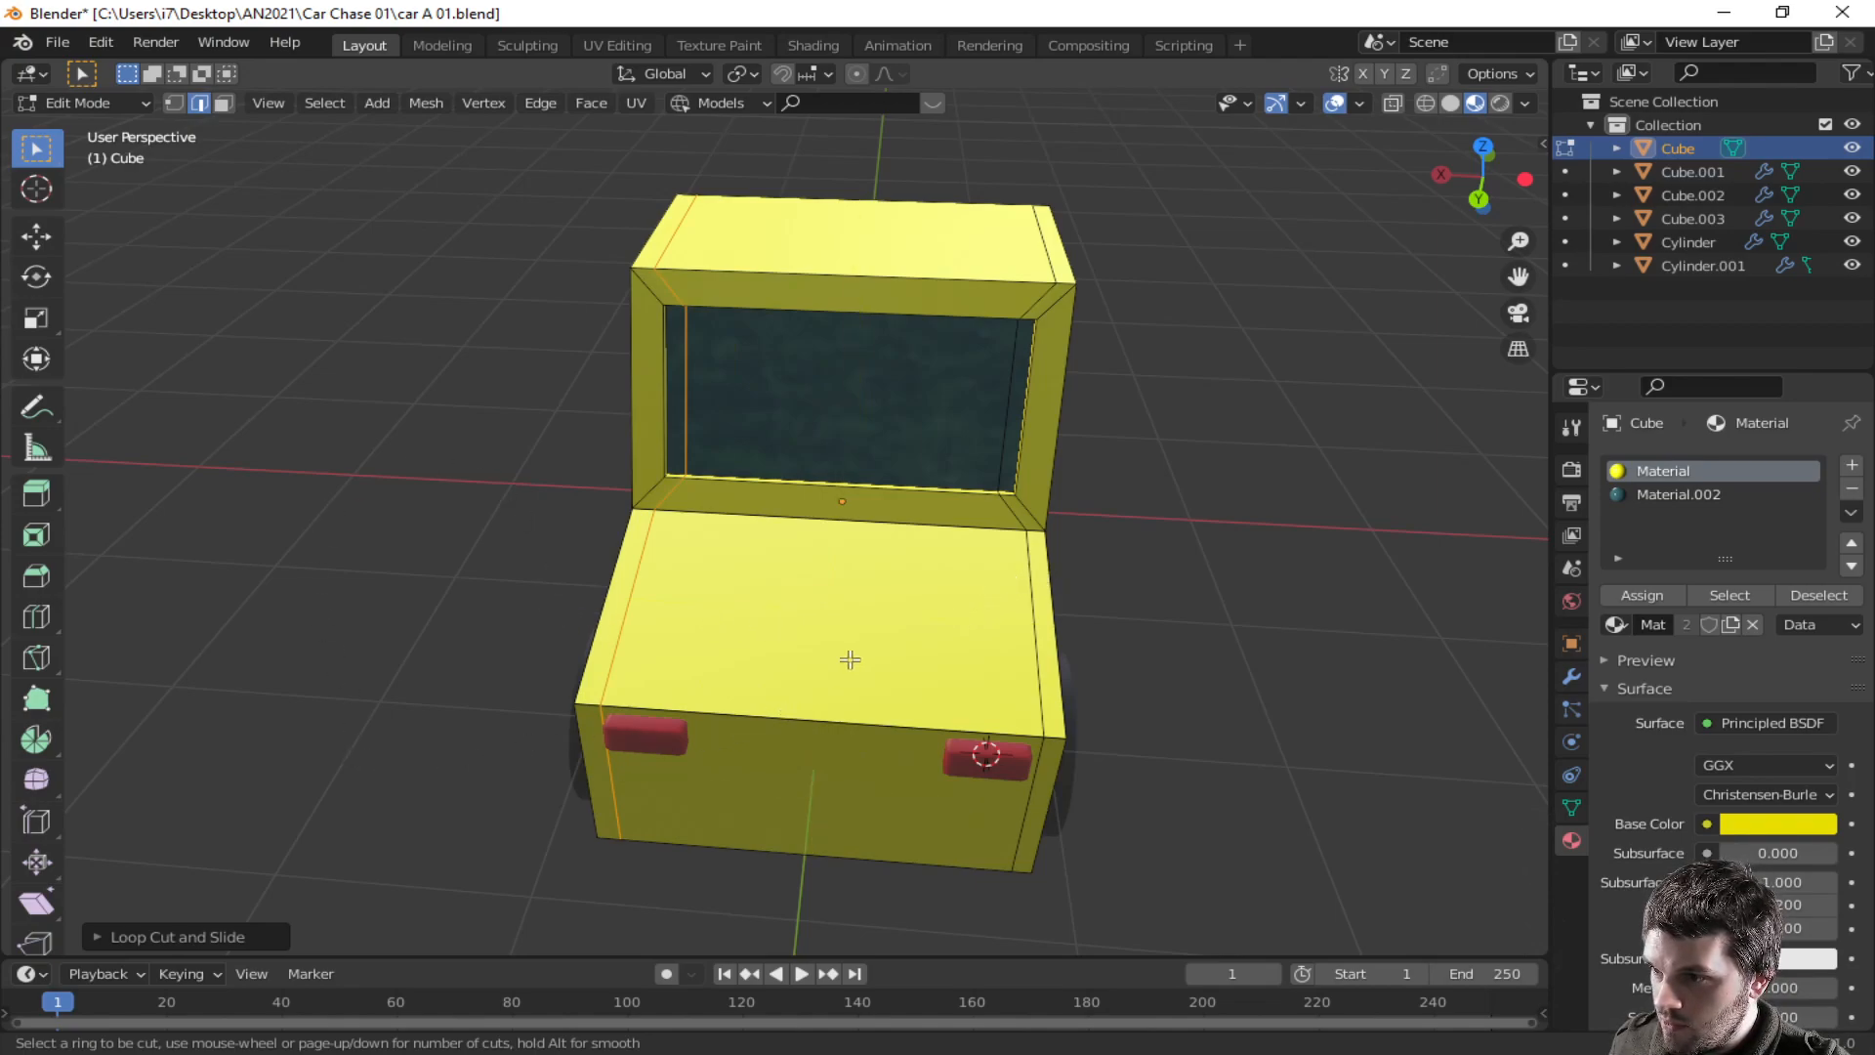
{"action": "key", "text": "Escape"}
{"action": "middle_click_drag", "start_coordinate": [1179, 661], "coordinate": [950, 619]}
{"action": "key", "text": "ctrl+r"}
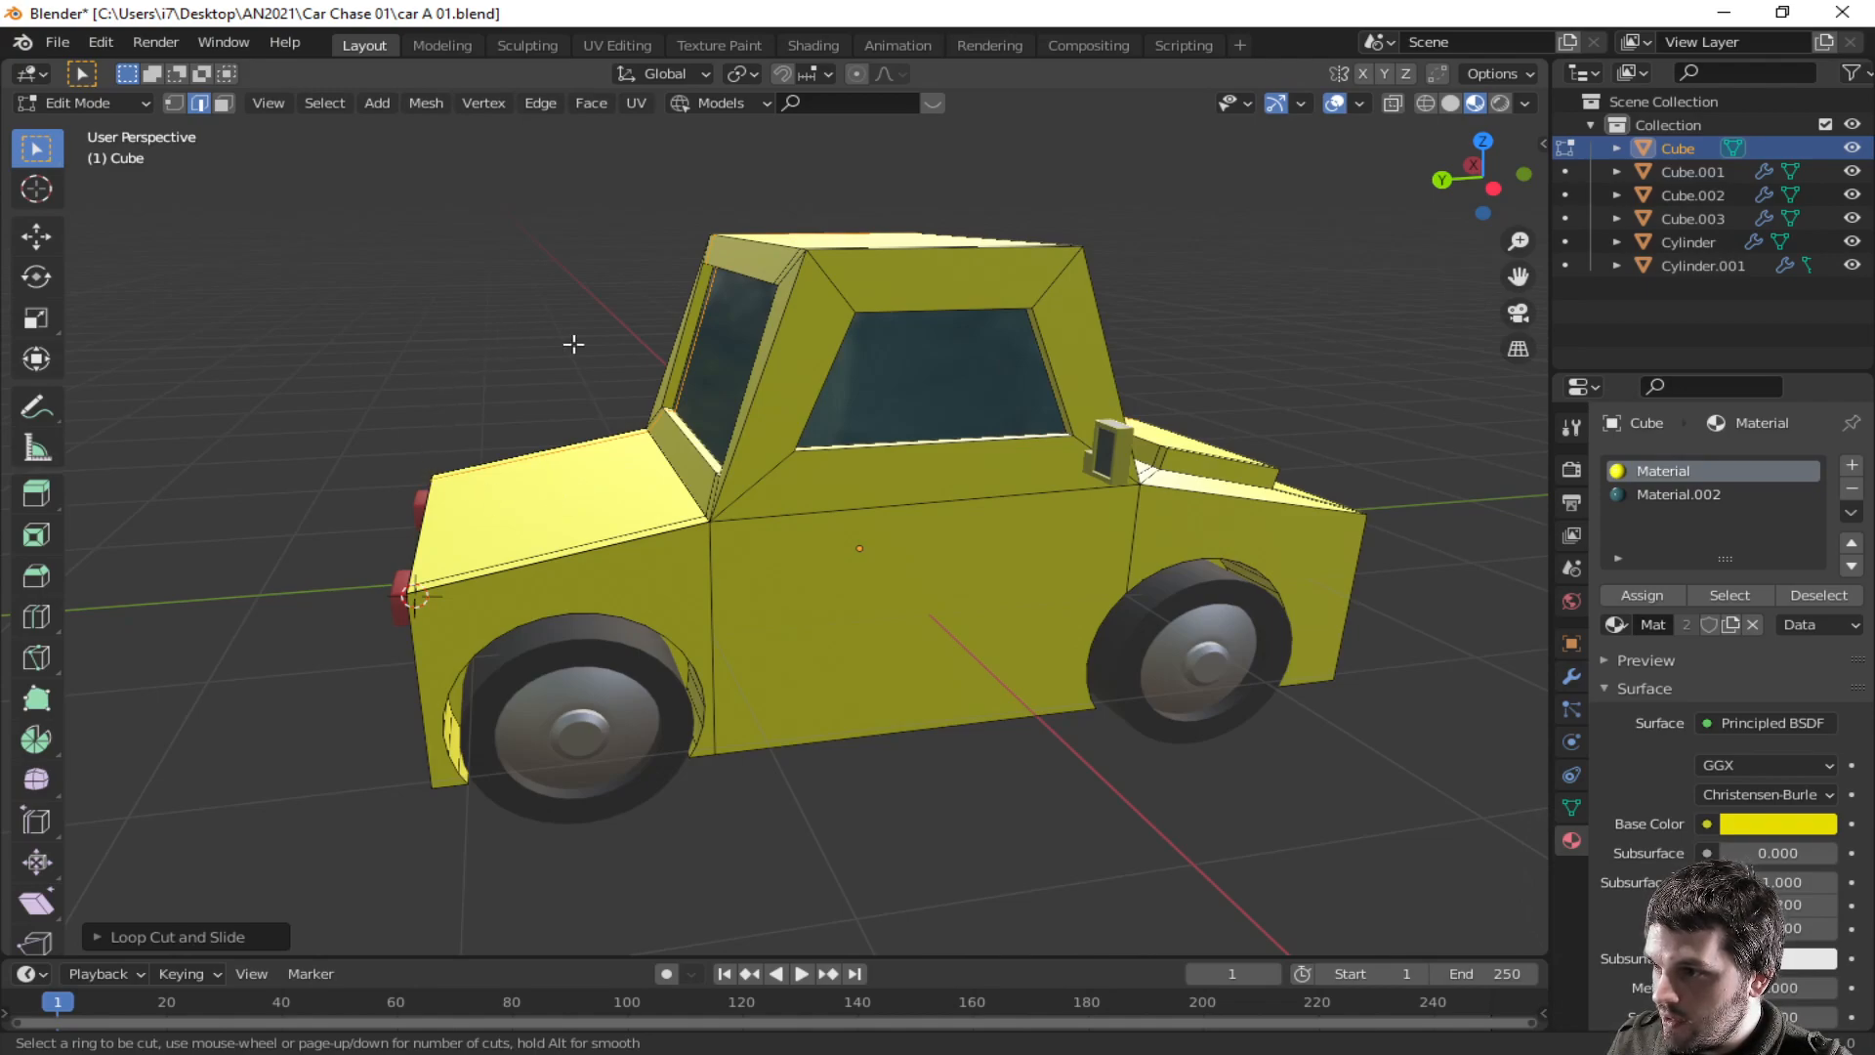
{"action": "key", "text": "Escape"}
{"action": "middle_click_drag", "start_coordinate": [623, 466], "coordinate": [950, 648]}
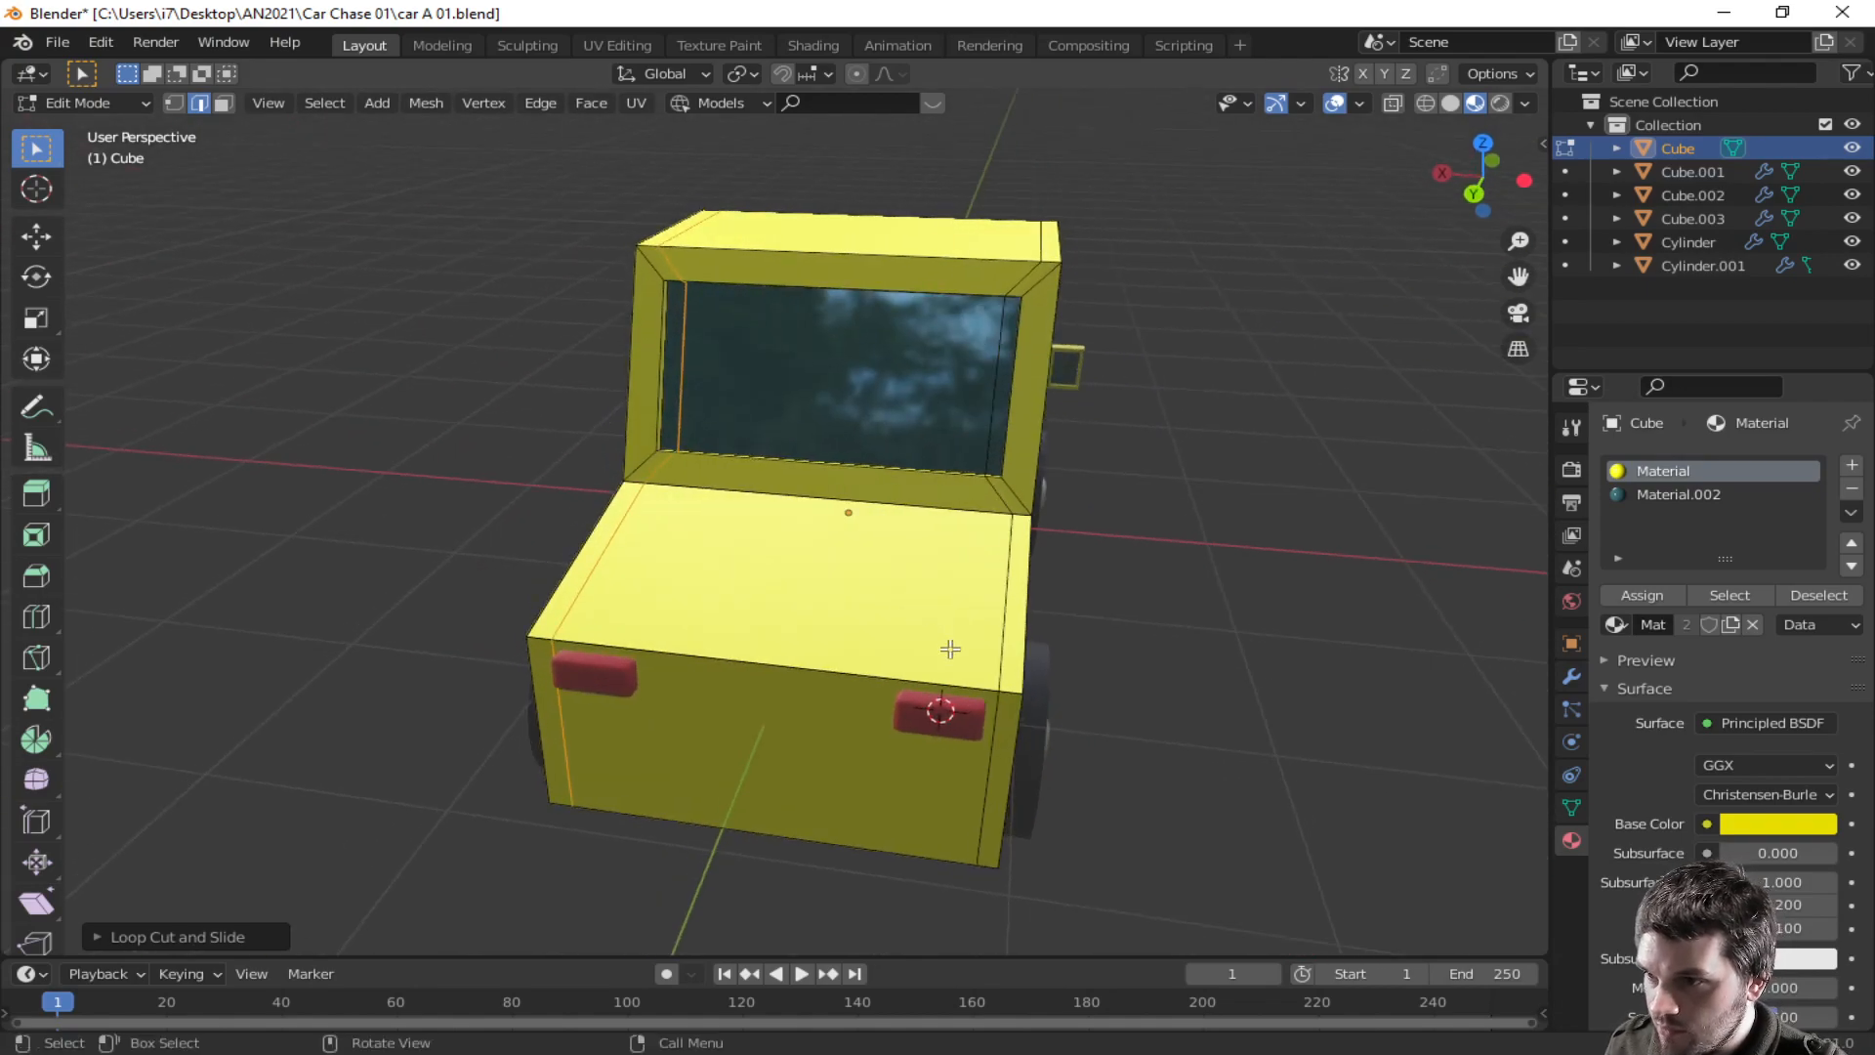
- Select the hood's top face in face mode and inset it slightly
{"action": "left_click", "coordinate": [846, 606]}
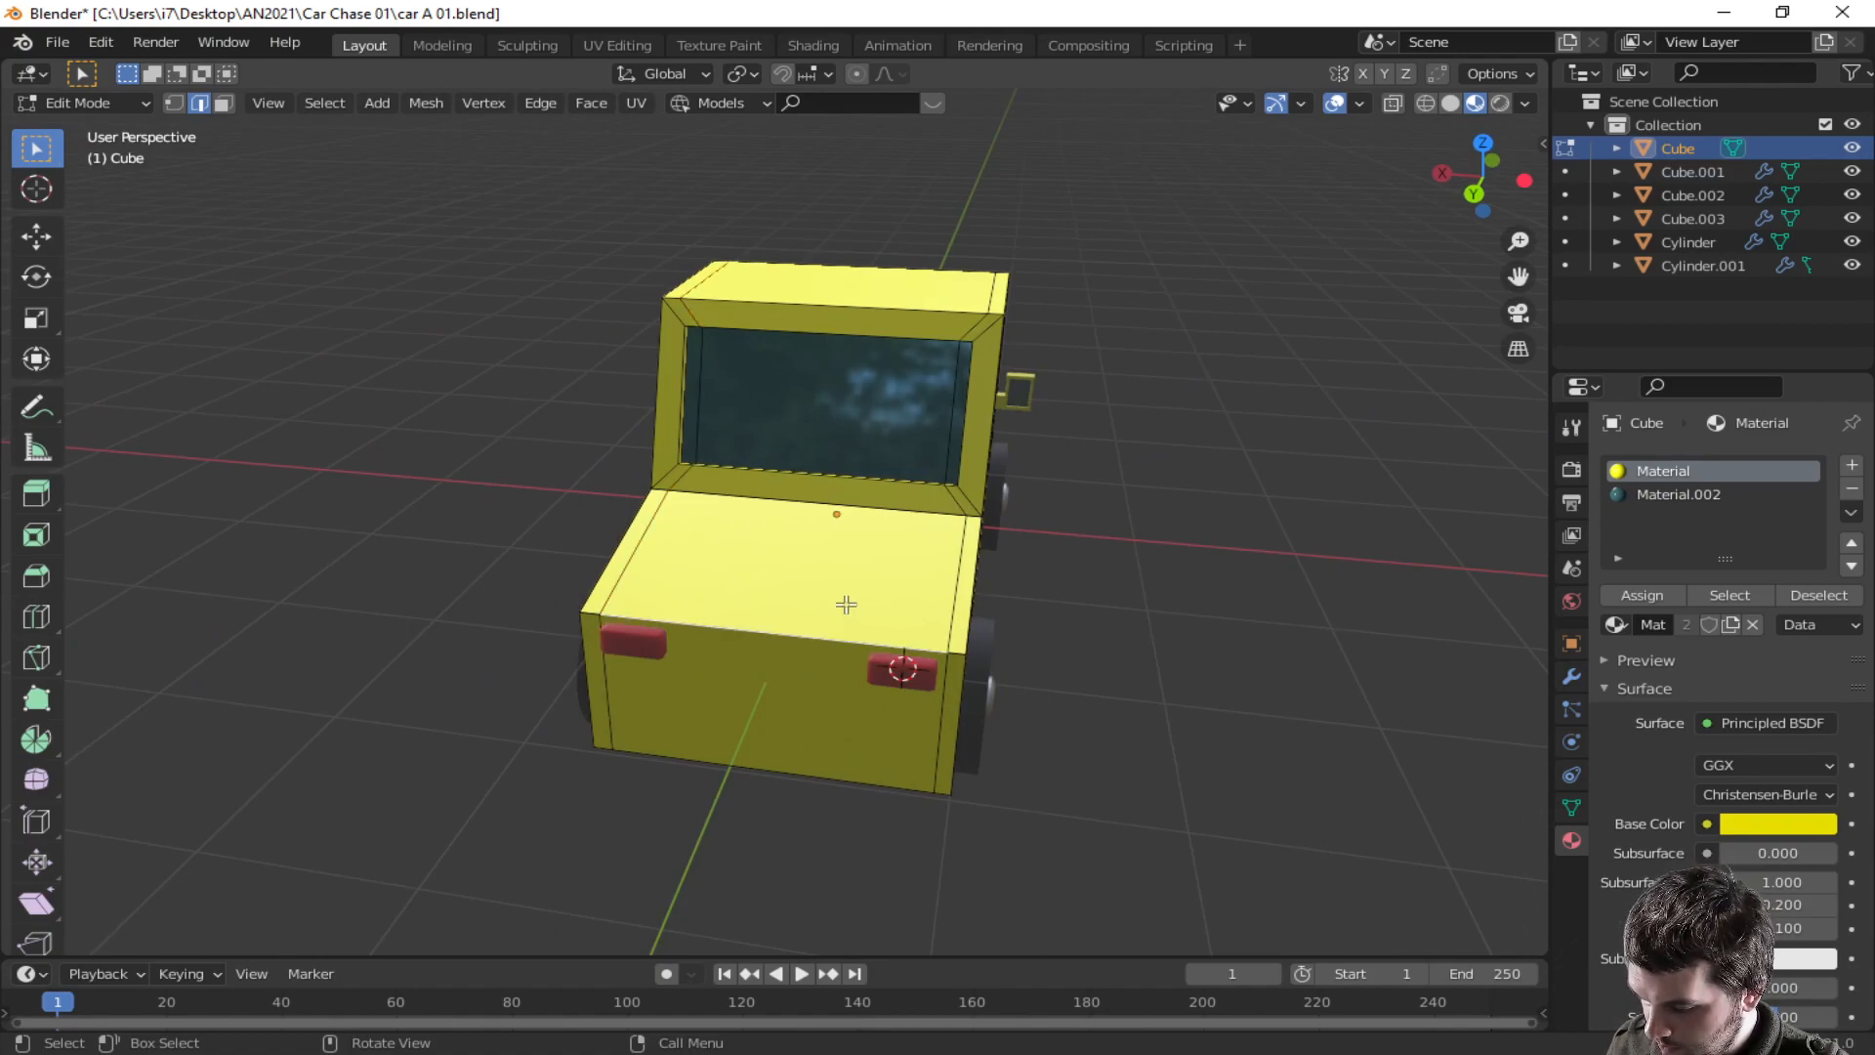
{"action": "key", "text": "3"}
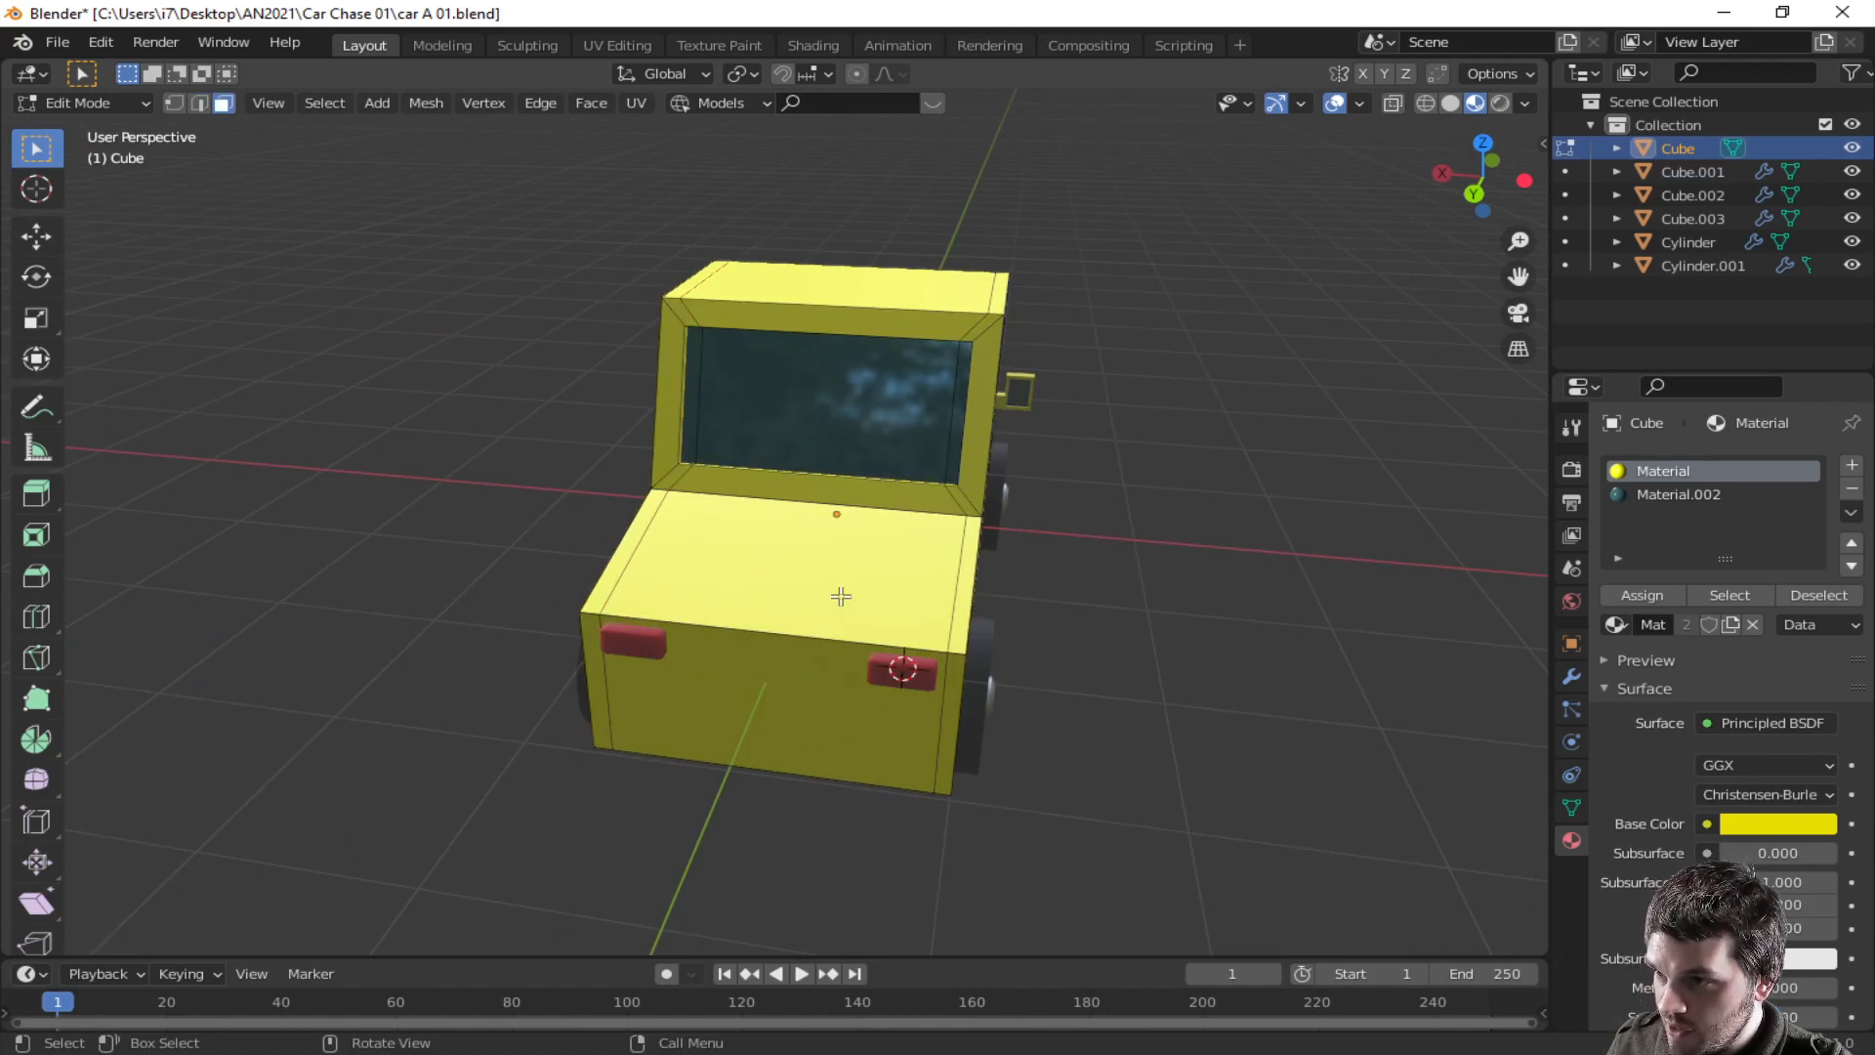
{"action": "middle_click_drag", "start_coordinate": [846, 602], "coordinate": [1095, 714]}
{"action": "scroll", "coordinate": [1039, 670], "scroll_direction": "up", "scroll_amount": 2}
{"action": "key", "text": "i"}
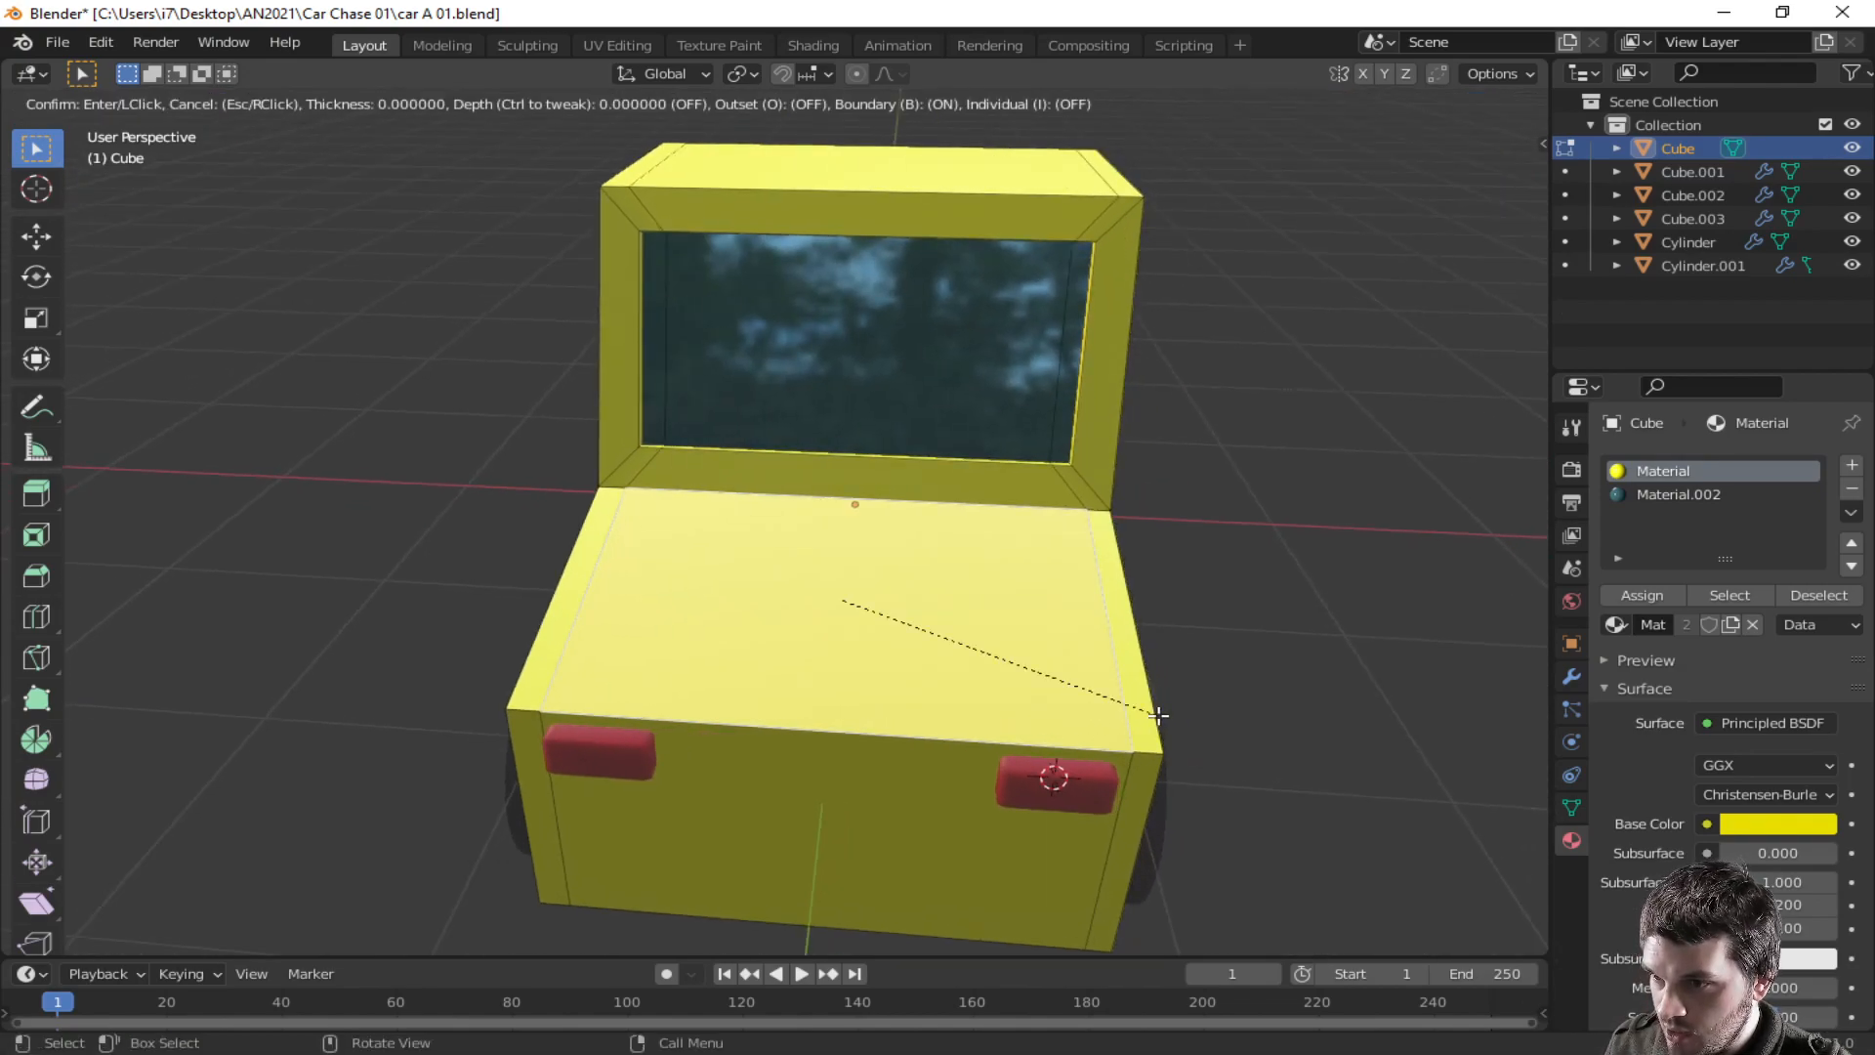
{"action": "left_click", "coordinate": [1144, 711]}
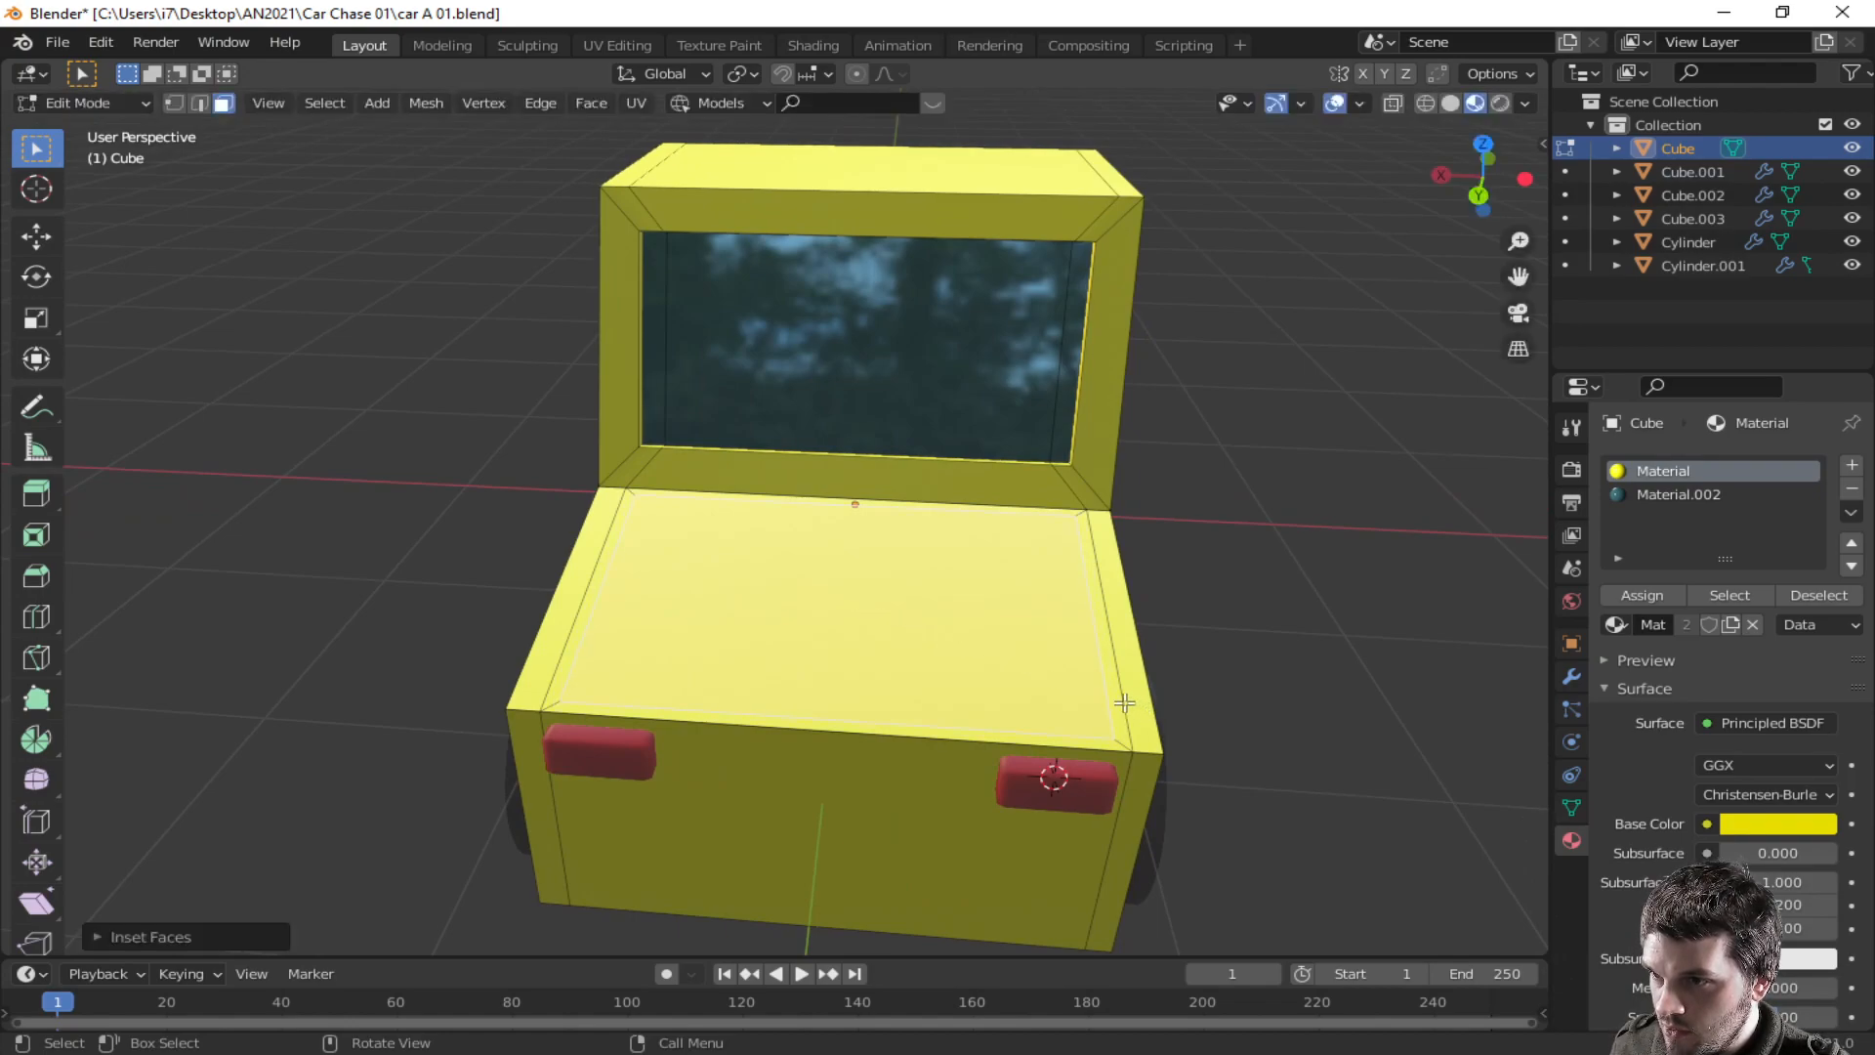
- Select the faces along the hood's inset border one by one
{"action": "left_click", "coordinate": [1104, 621]}
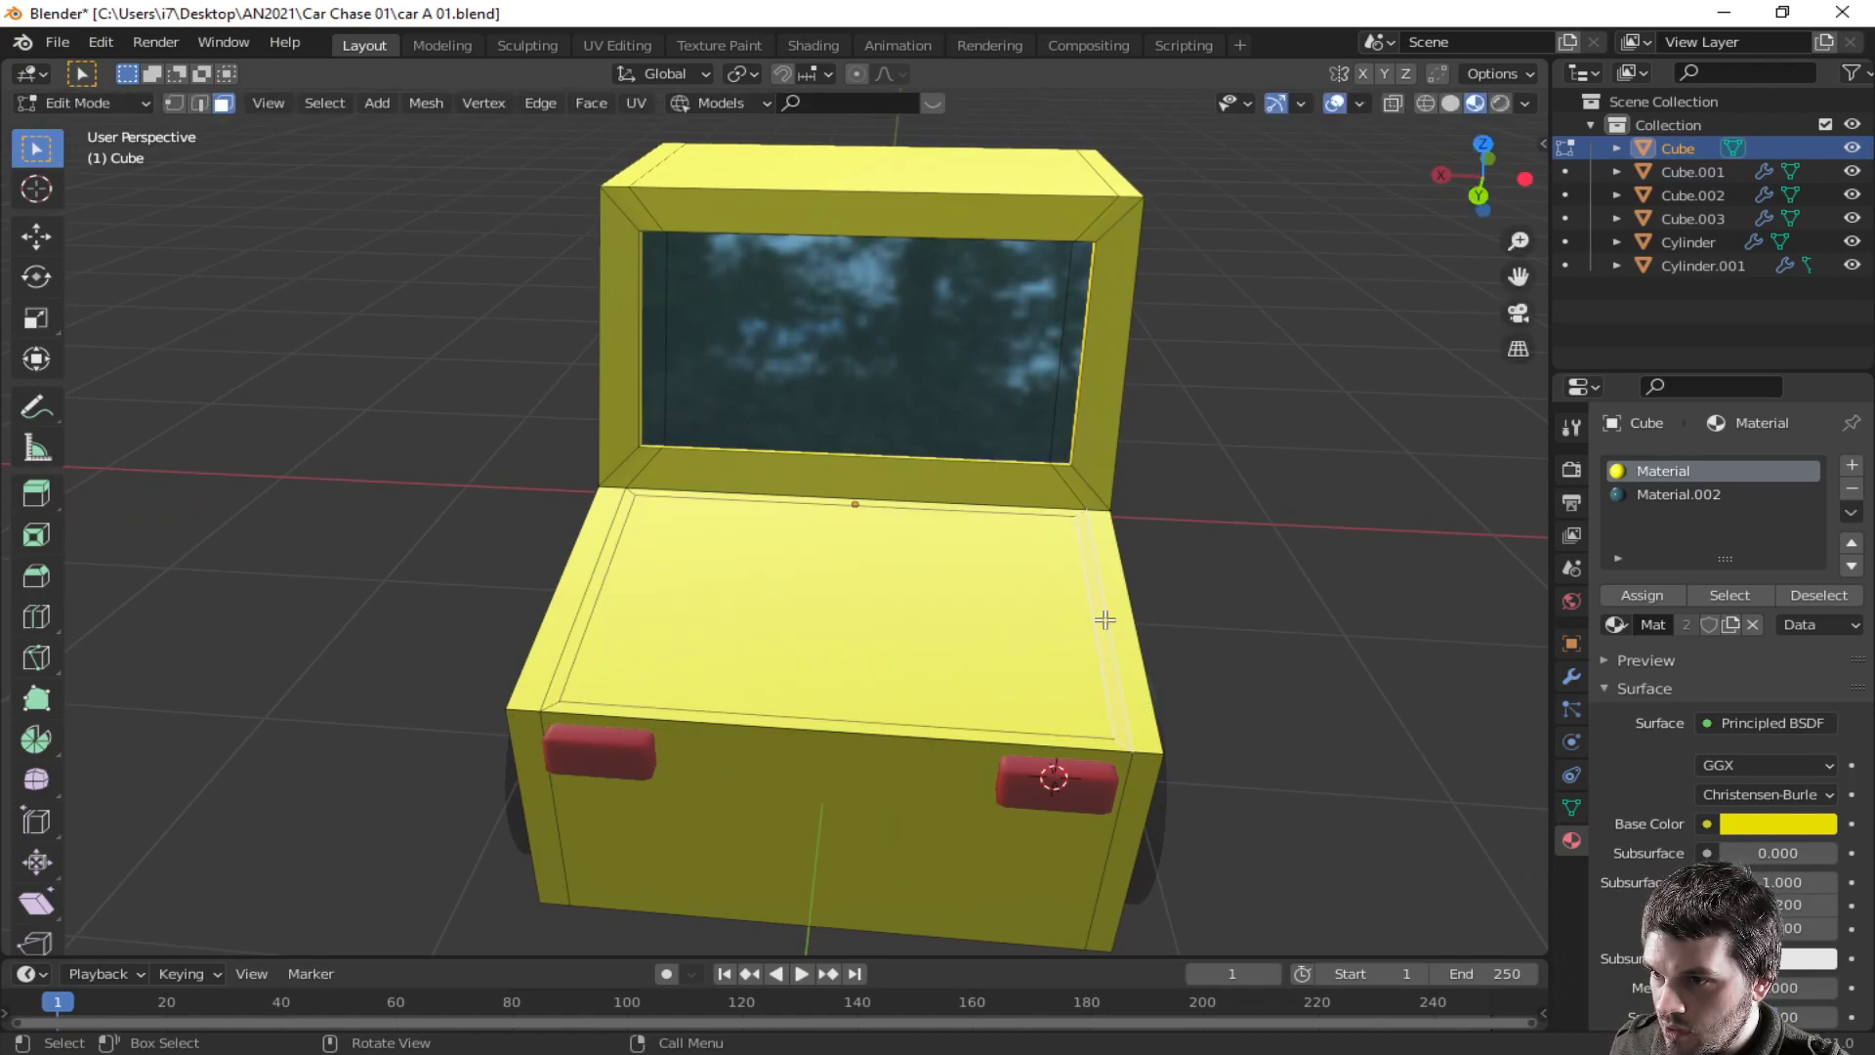
{"action": "left_click", "coordinate": [1003, 737], "text": "shift"}
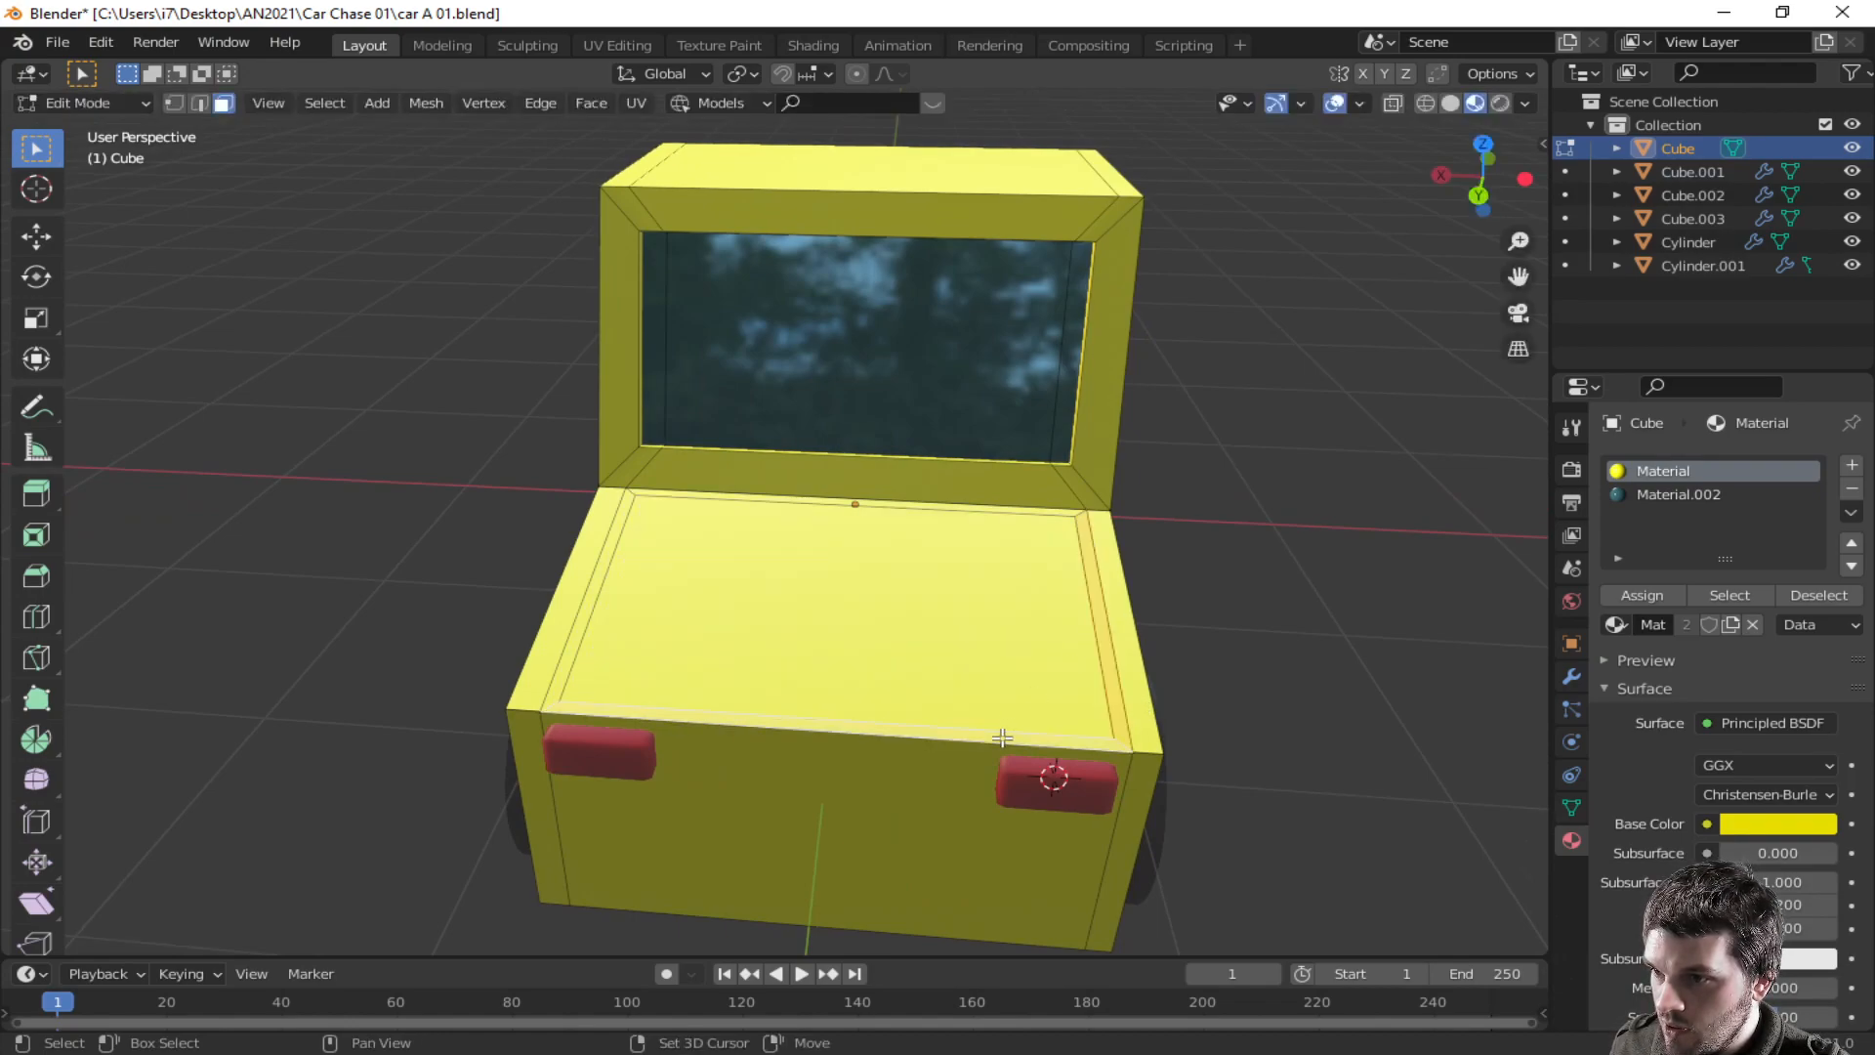
{"action": "left_click", "coordinate": [566, 659], "text": "shift"}
{"action": "left_click", "coordinate": [832, 607], "text": "shift"}
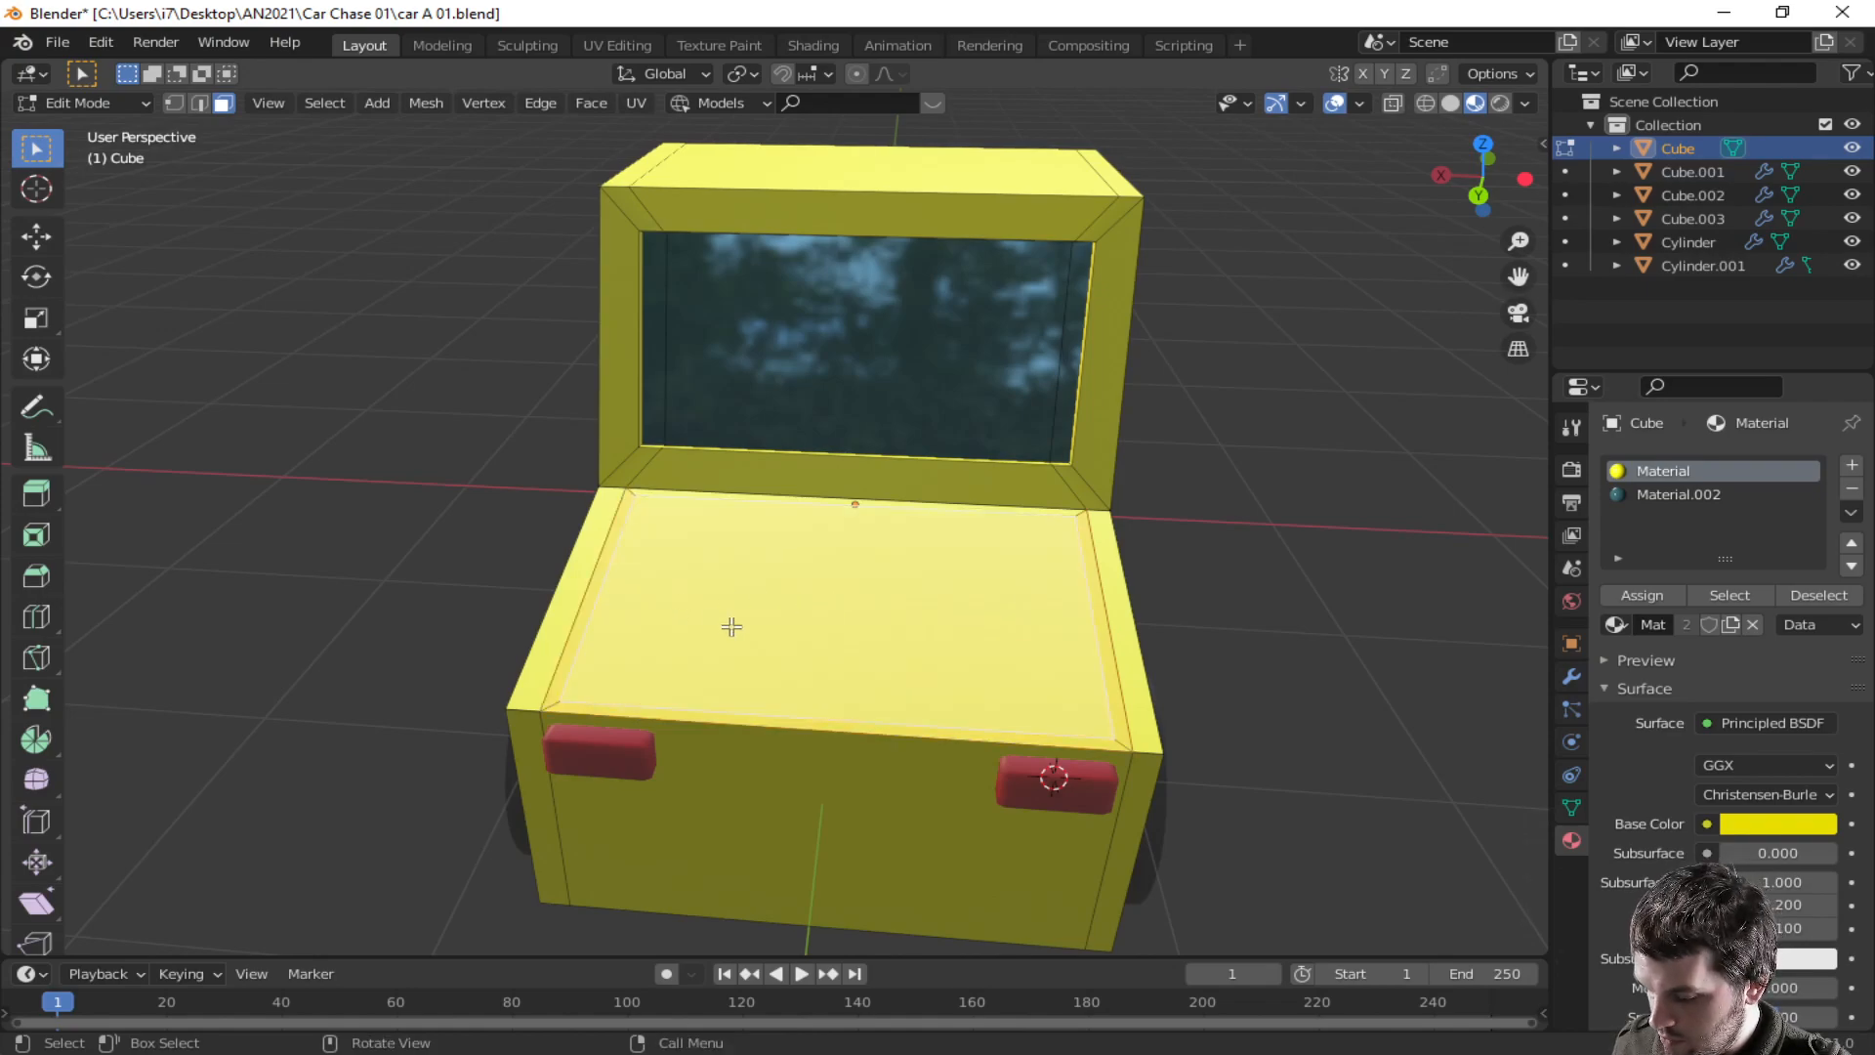
{"action": "left_click", "coordinate": [574, 623], "text": "shift"}
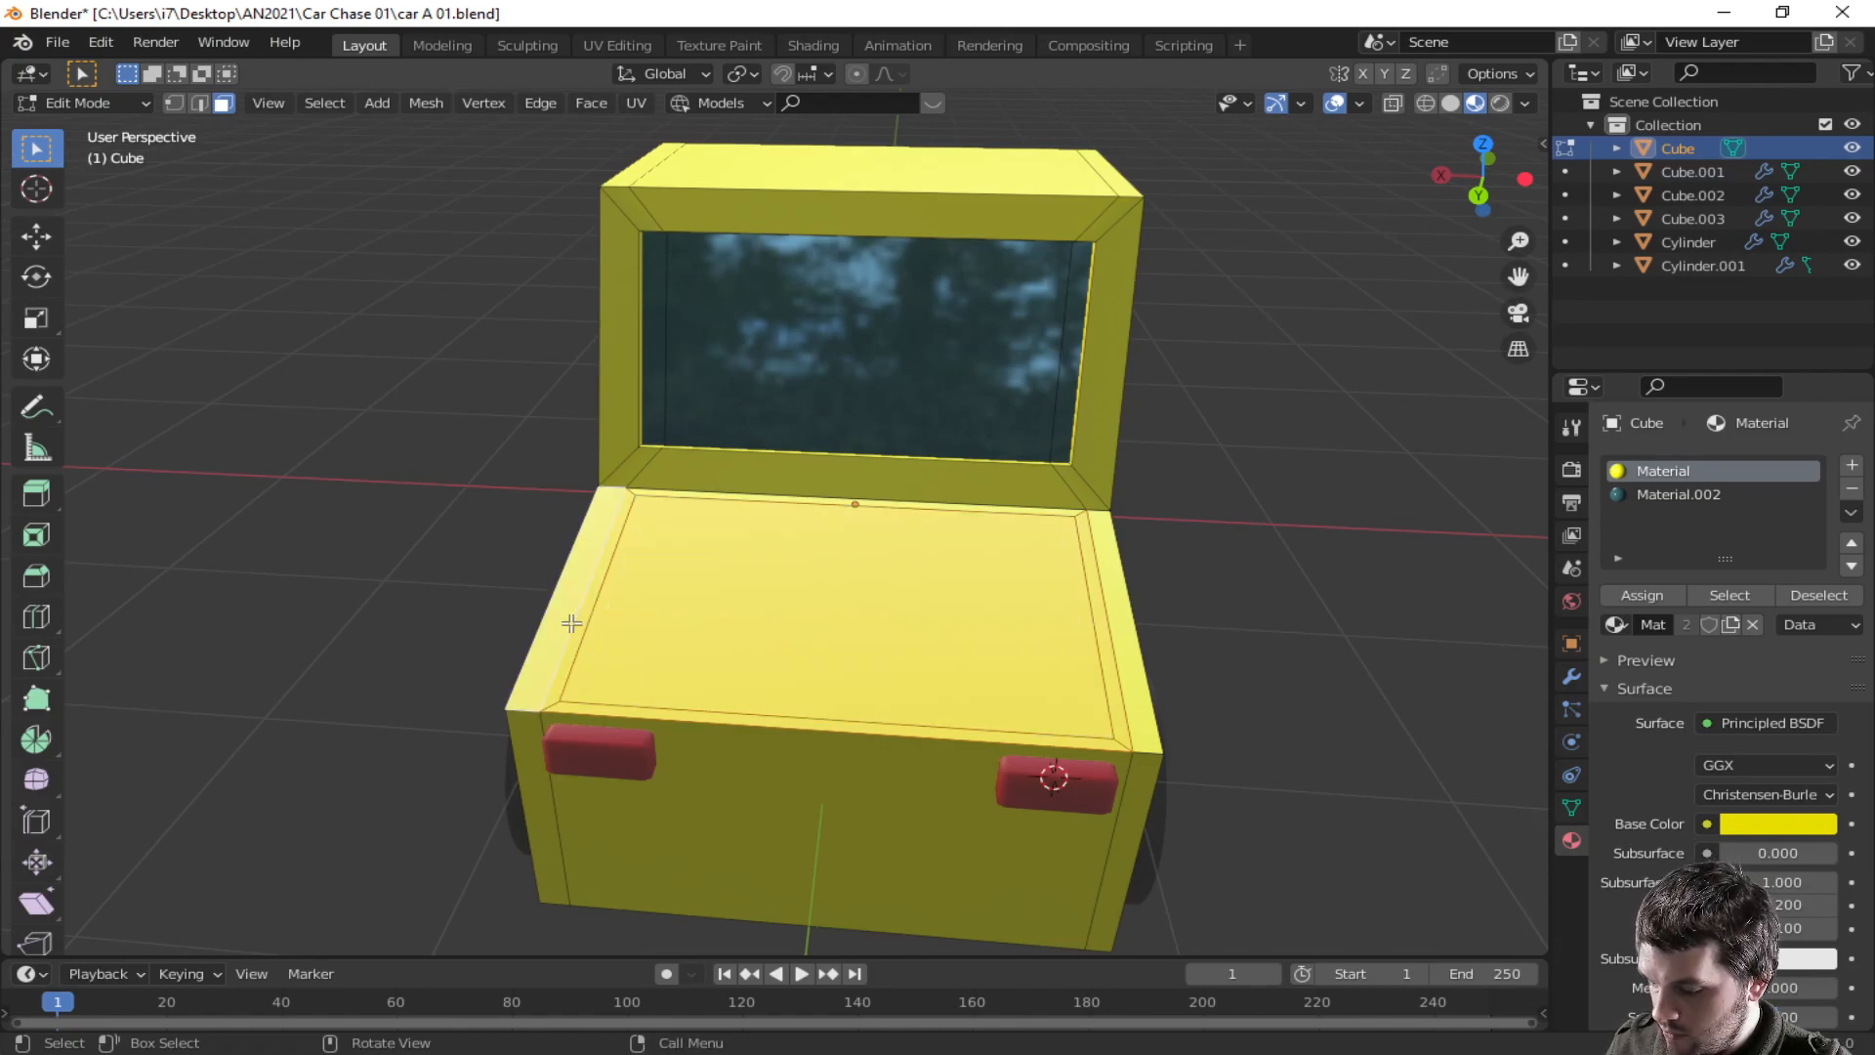
{"action": "left_click", "coordinate": [666, 607]}
{"action": "left_click", "coordinate": [587, 606], "text": "shift"}
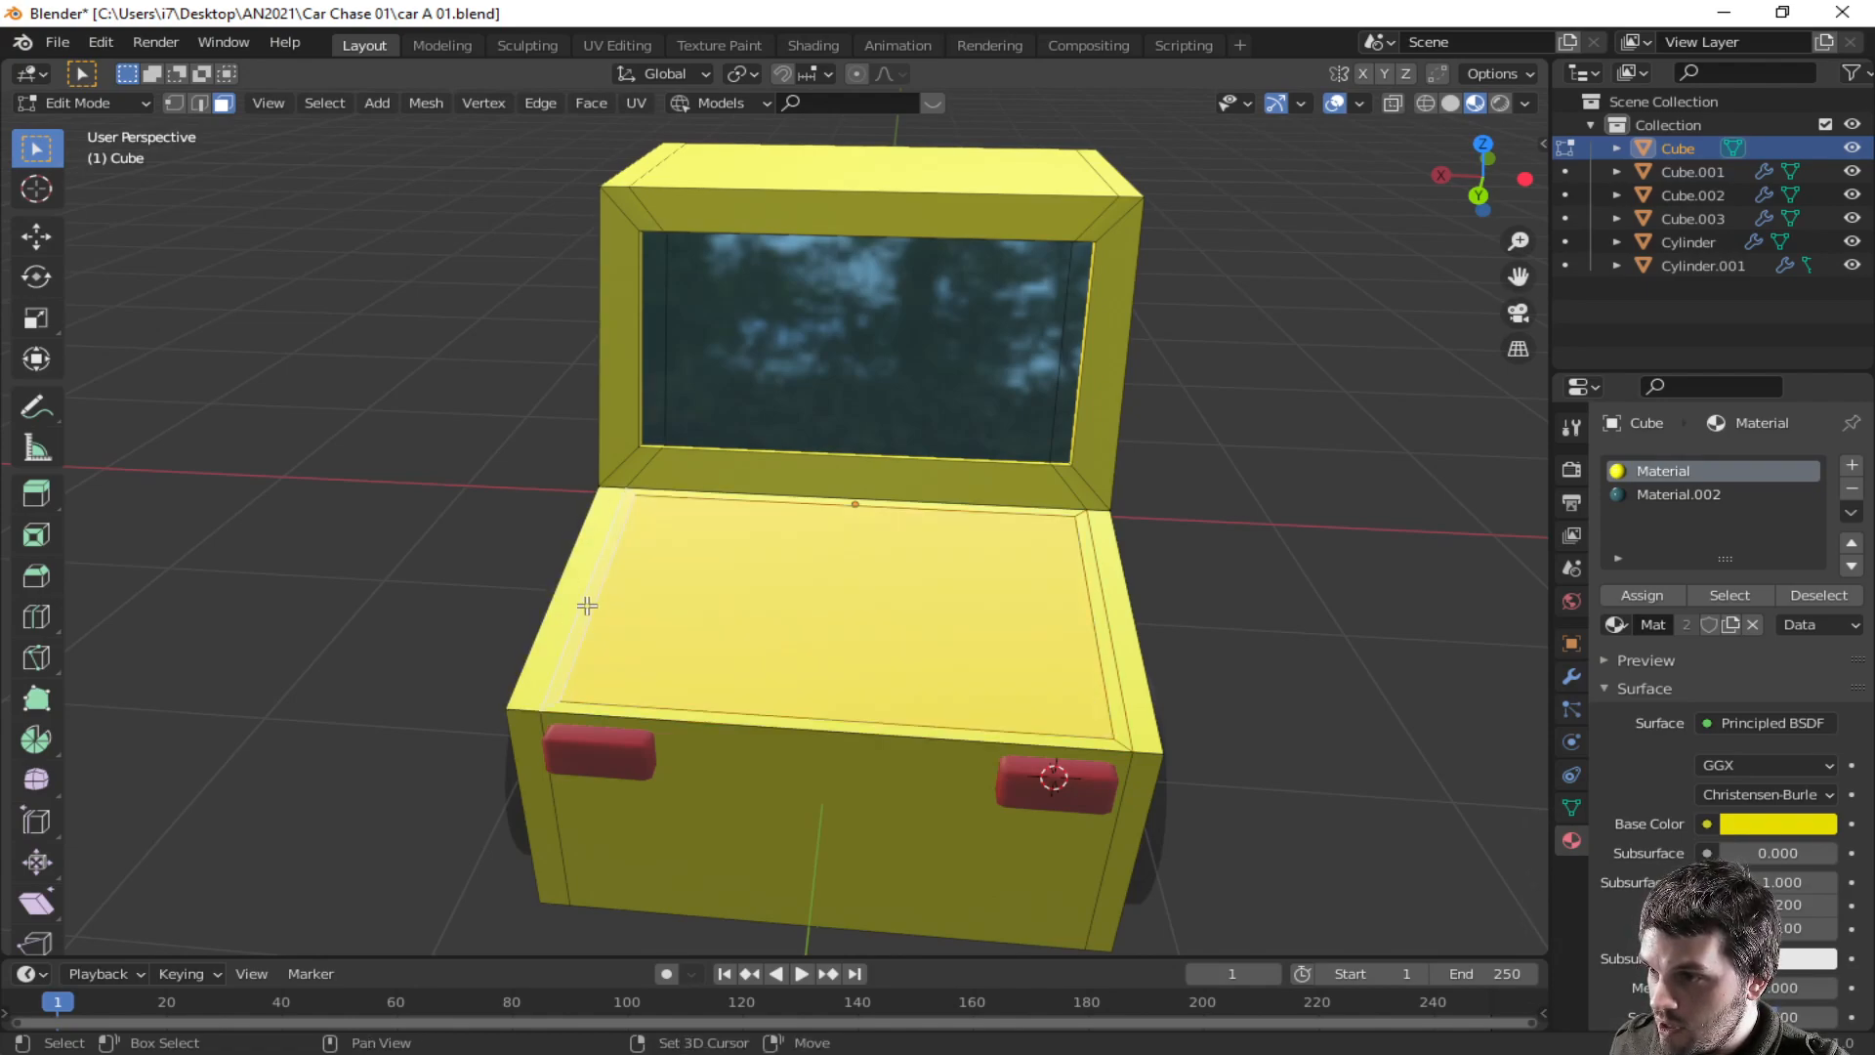
{"action": "left_click", "coordinate": [634, 706], "text": "shift"}
{"action": "left_click", "coordinate": [577, 623], "text": "shift"}
{"action": "left_click", "coordinate": [622, 710], "text": "shift"}
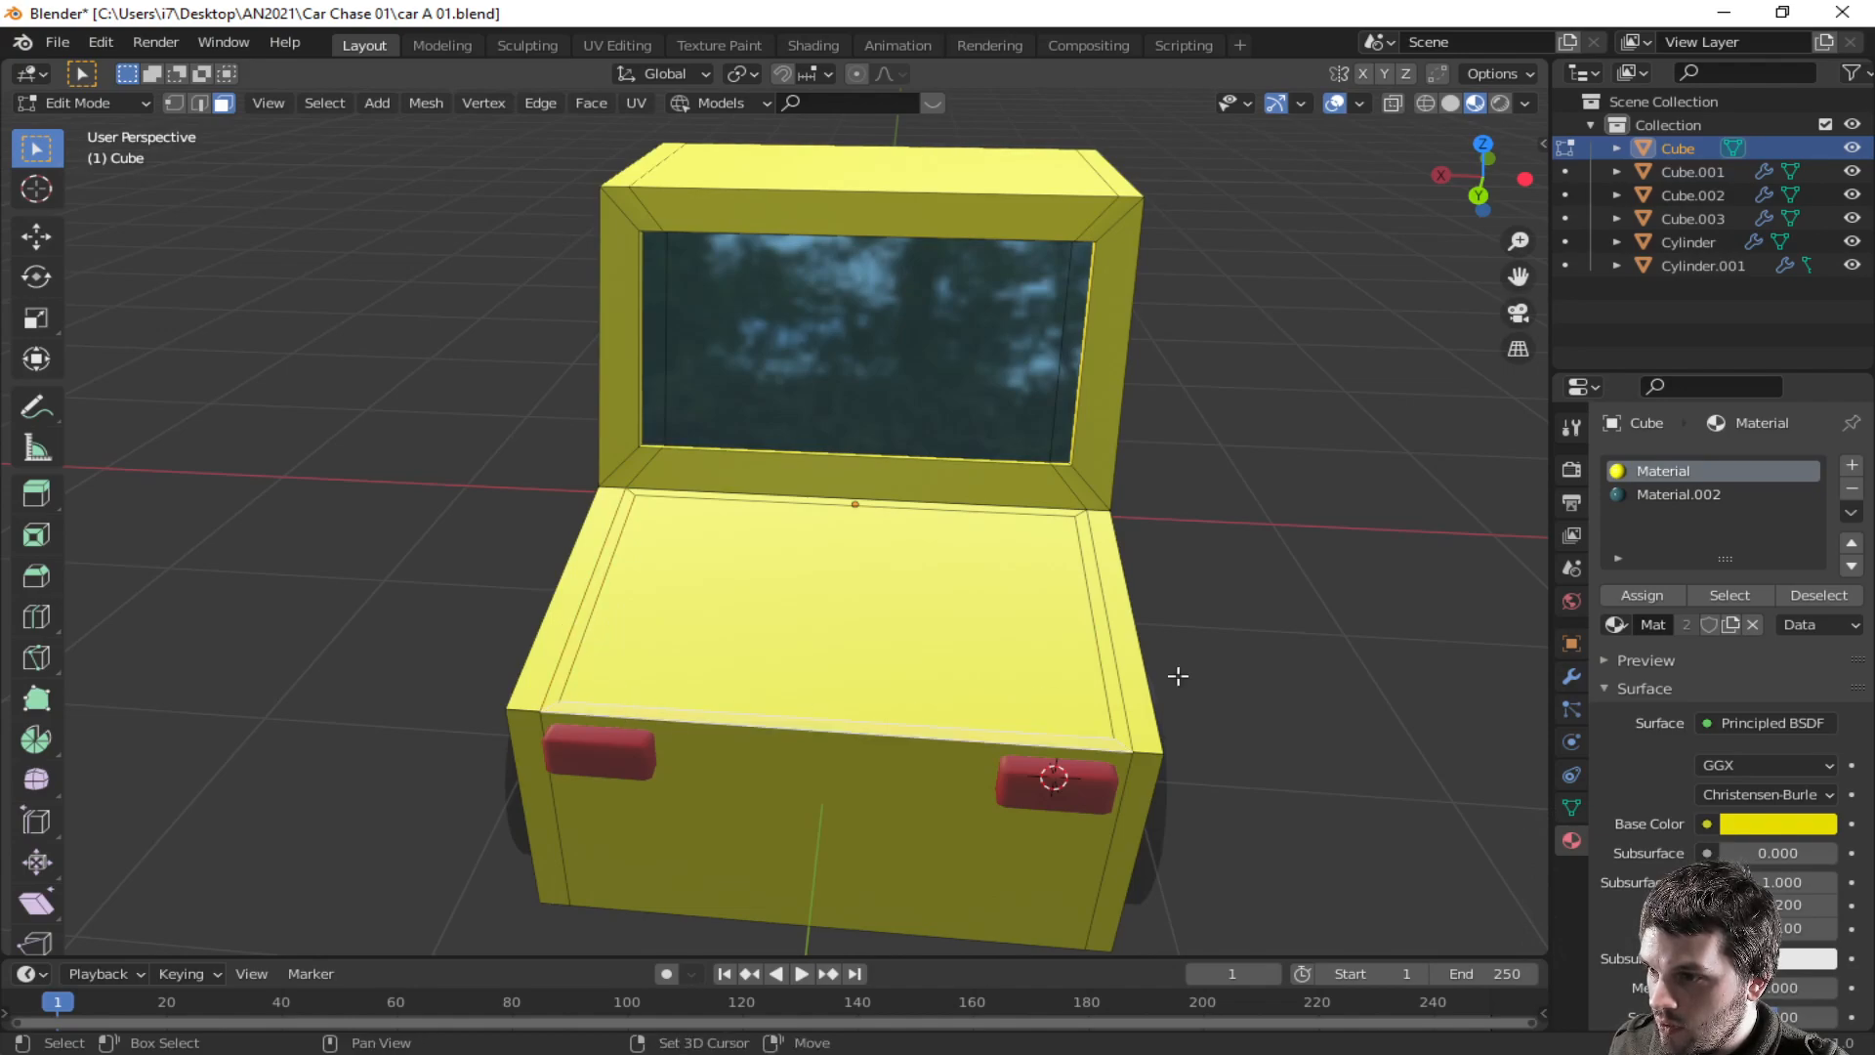
{"action": "left_click", "coordinate": [1102, 650], "text": "shift"}
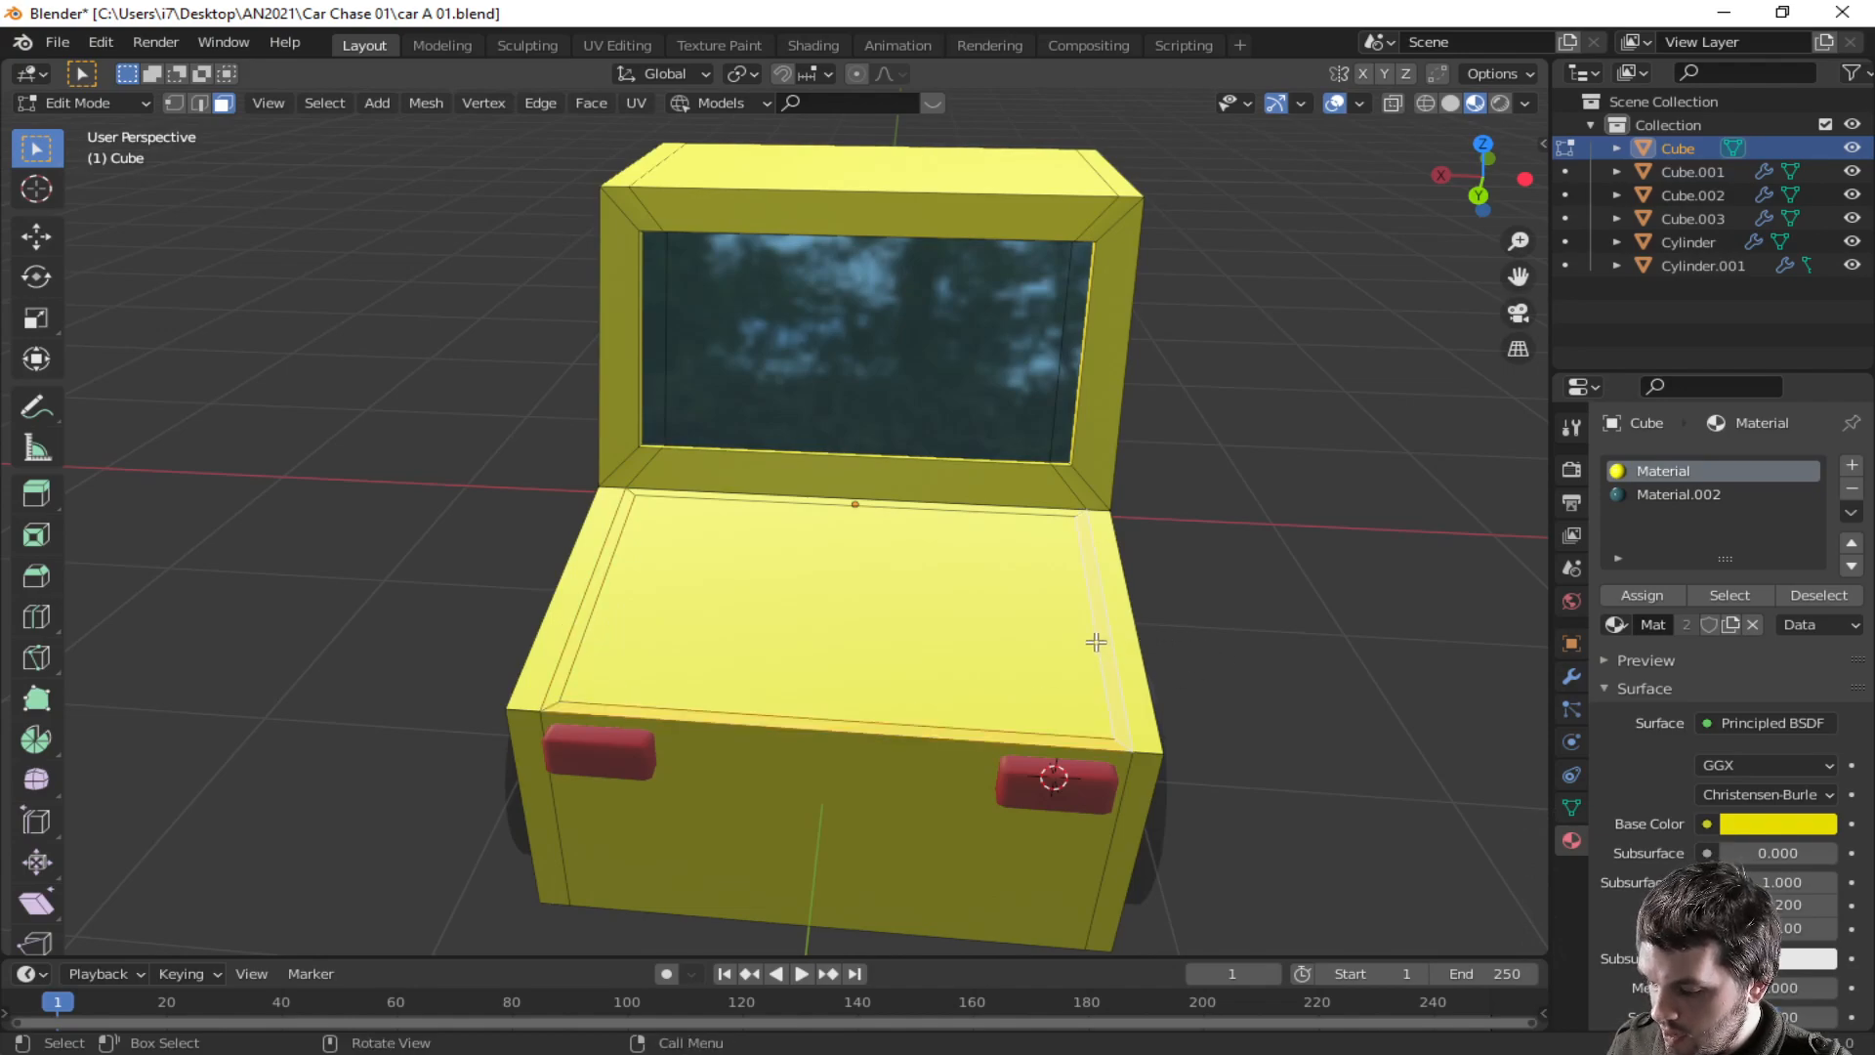
- Undo the face selections and the hood inset
{"action": "key", "text": "ctrl+z"}
{"action": "key", "text": "ctrl+z"}
{"action": "key", "text": "ctrl+z"}
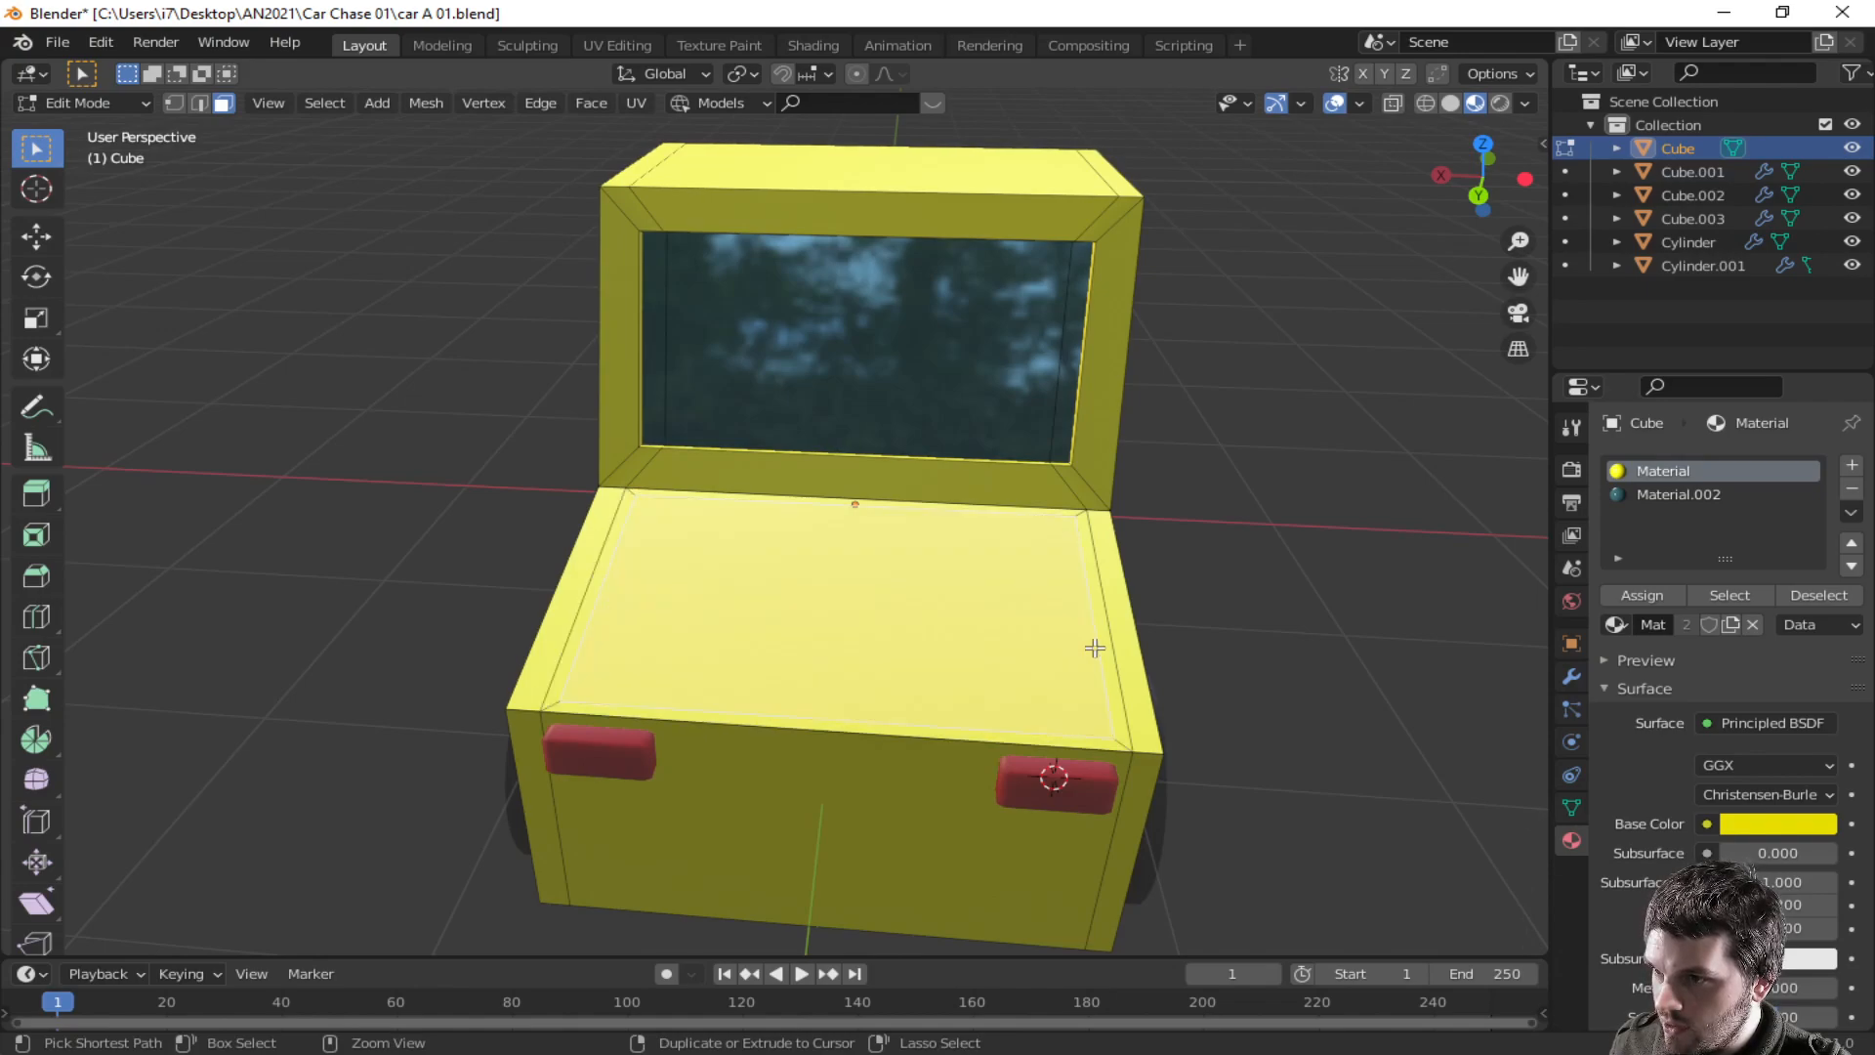
{"action": "key", "text": "ctrl+z"}
{"action": "key", "text": "ctrl+z"}
{"action": "key", "text": "ctrl+z"}
{"action": "key", "text": "ctrl+z"}
{"action": "key", "text": "ctrl+z"}
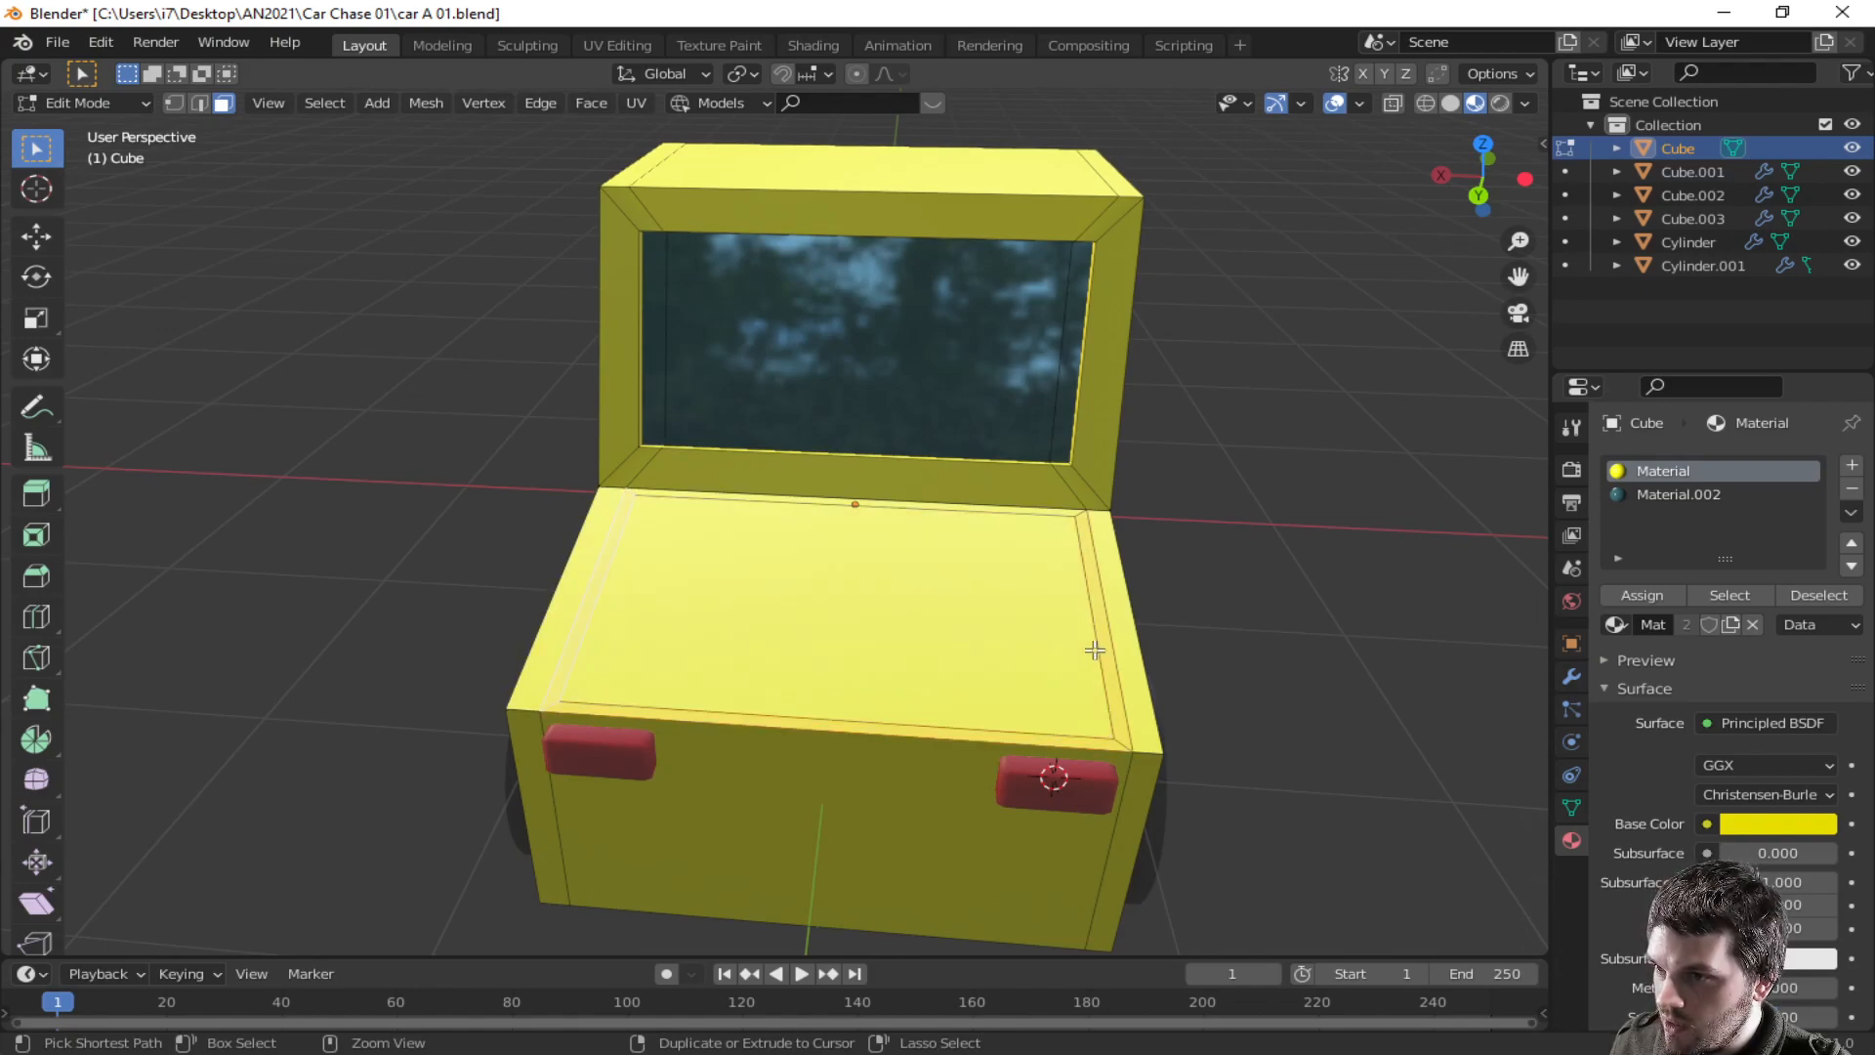
{"action": "key", "text": "ctrl+z"}
{"action": "key", "text": "ctrl+z"}
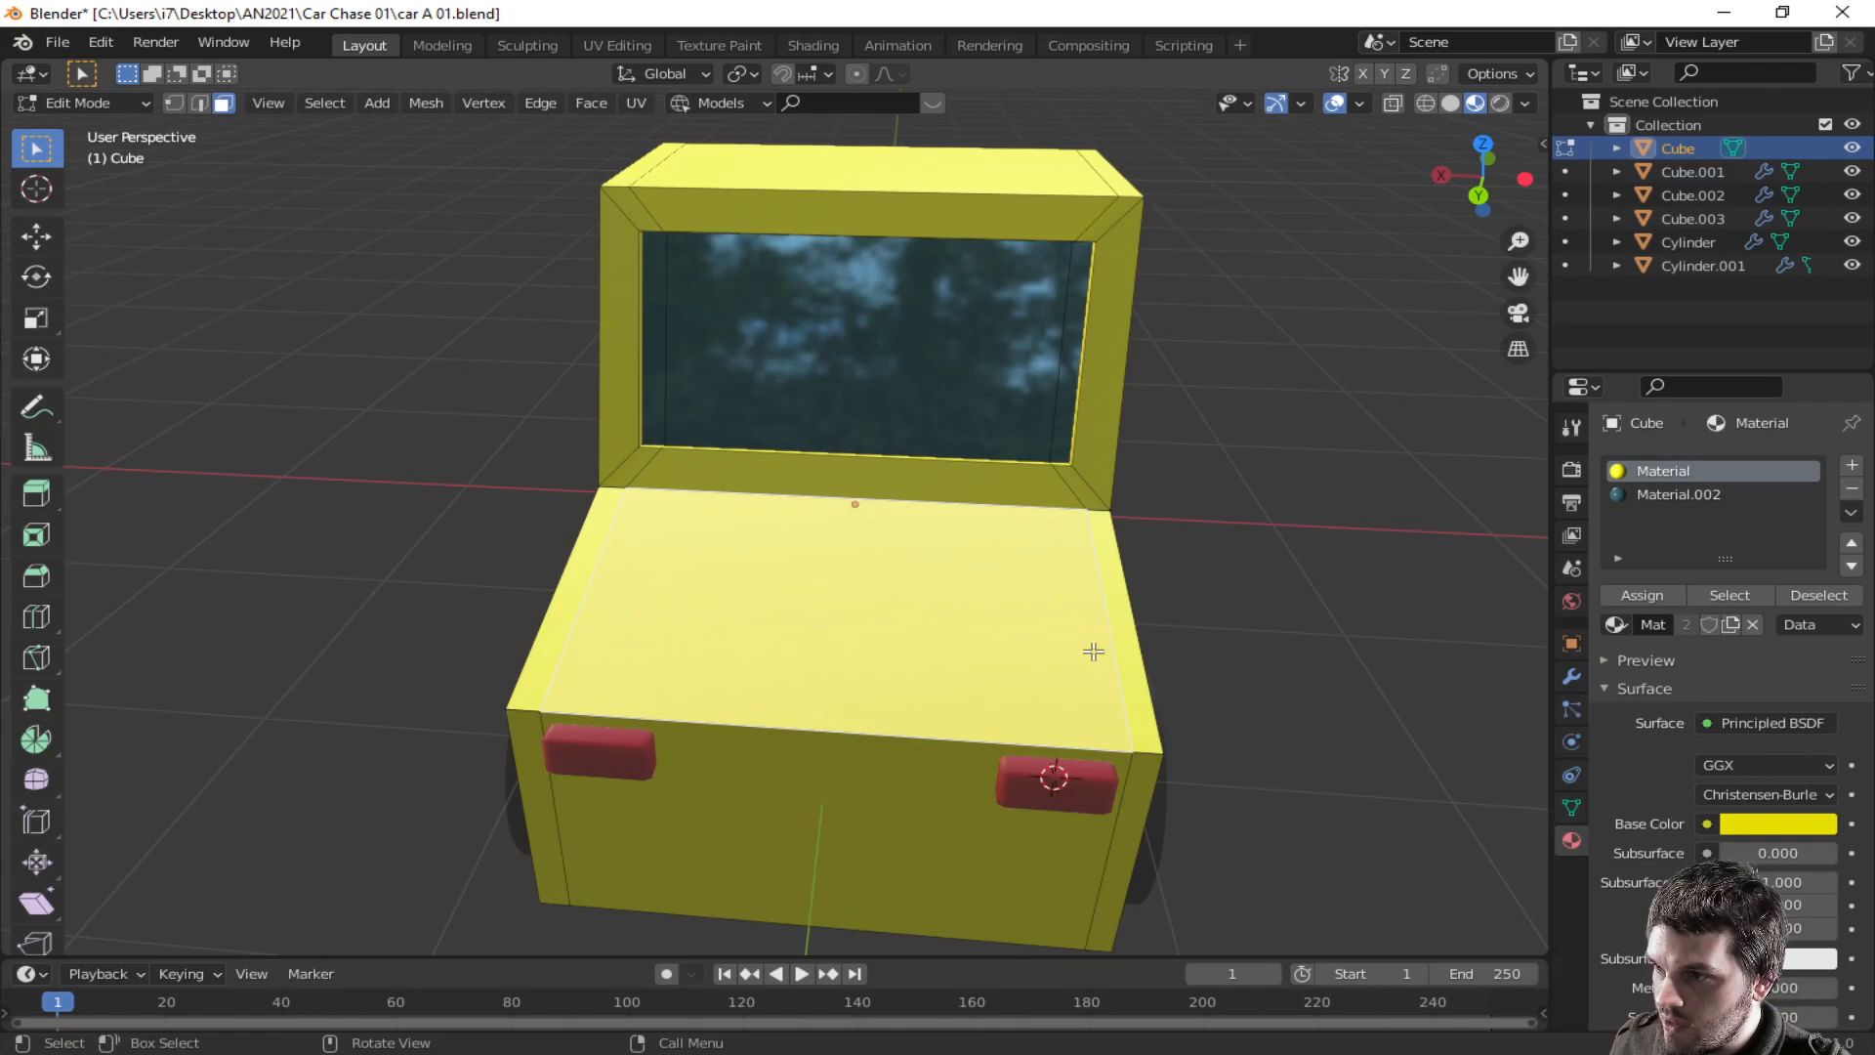
- Extrude the hood's top face about 0.02 m, scale it down into a bulge, and leave edit mode
{"action": "middle_click_drag", "start_coordinate": [1058, 674], "coordinate": [996, 619]}
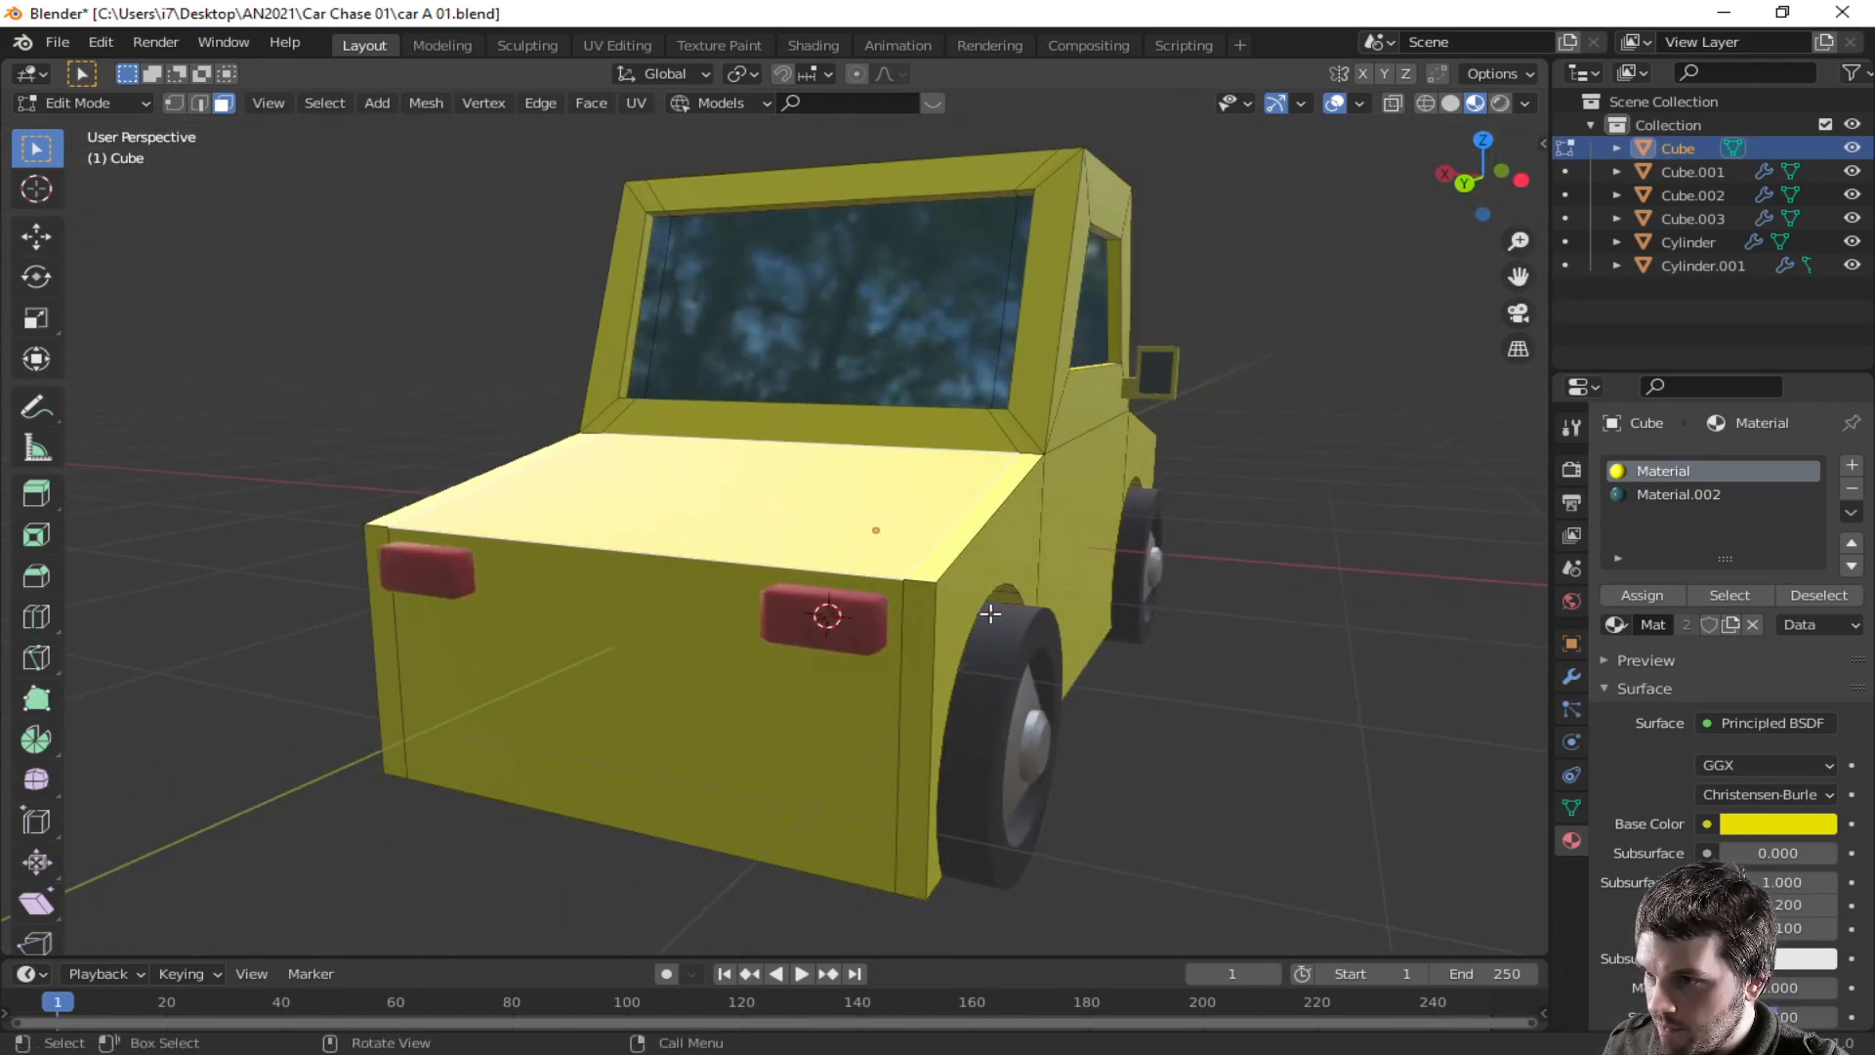
{"action": "key", "text": "e"}
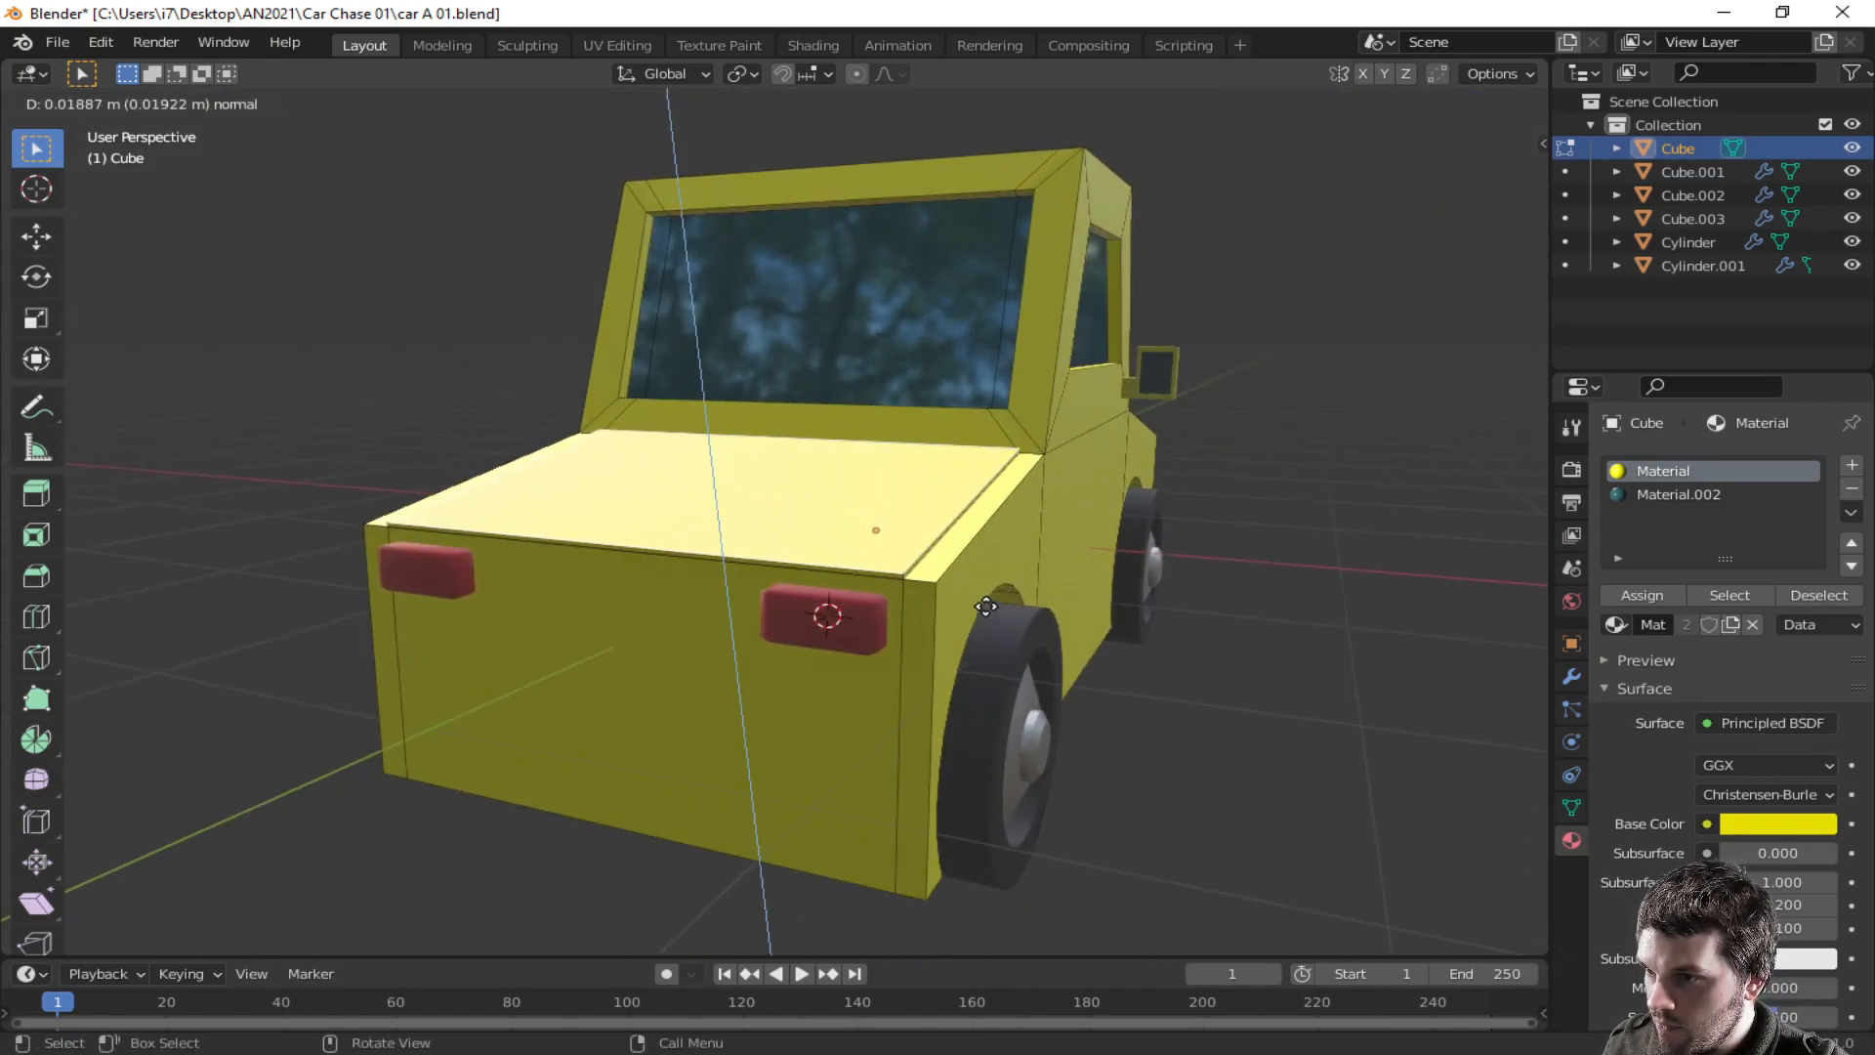
{"action": "left_click", "coordinate": [987, 607]}
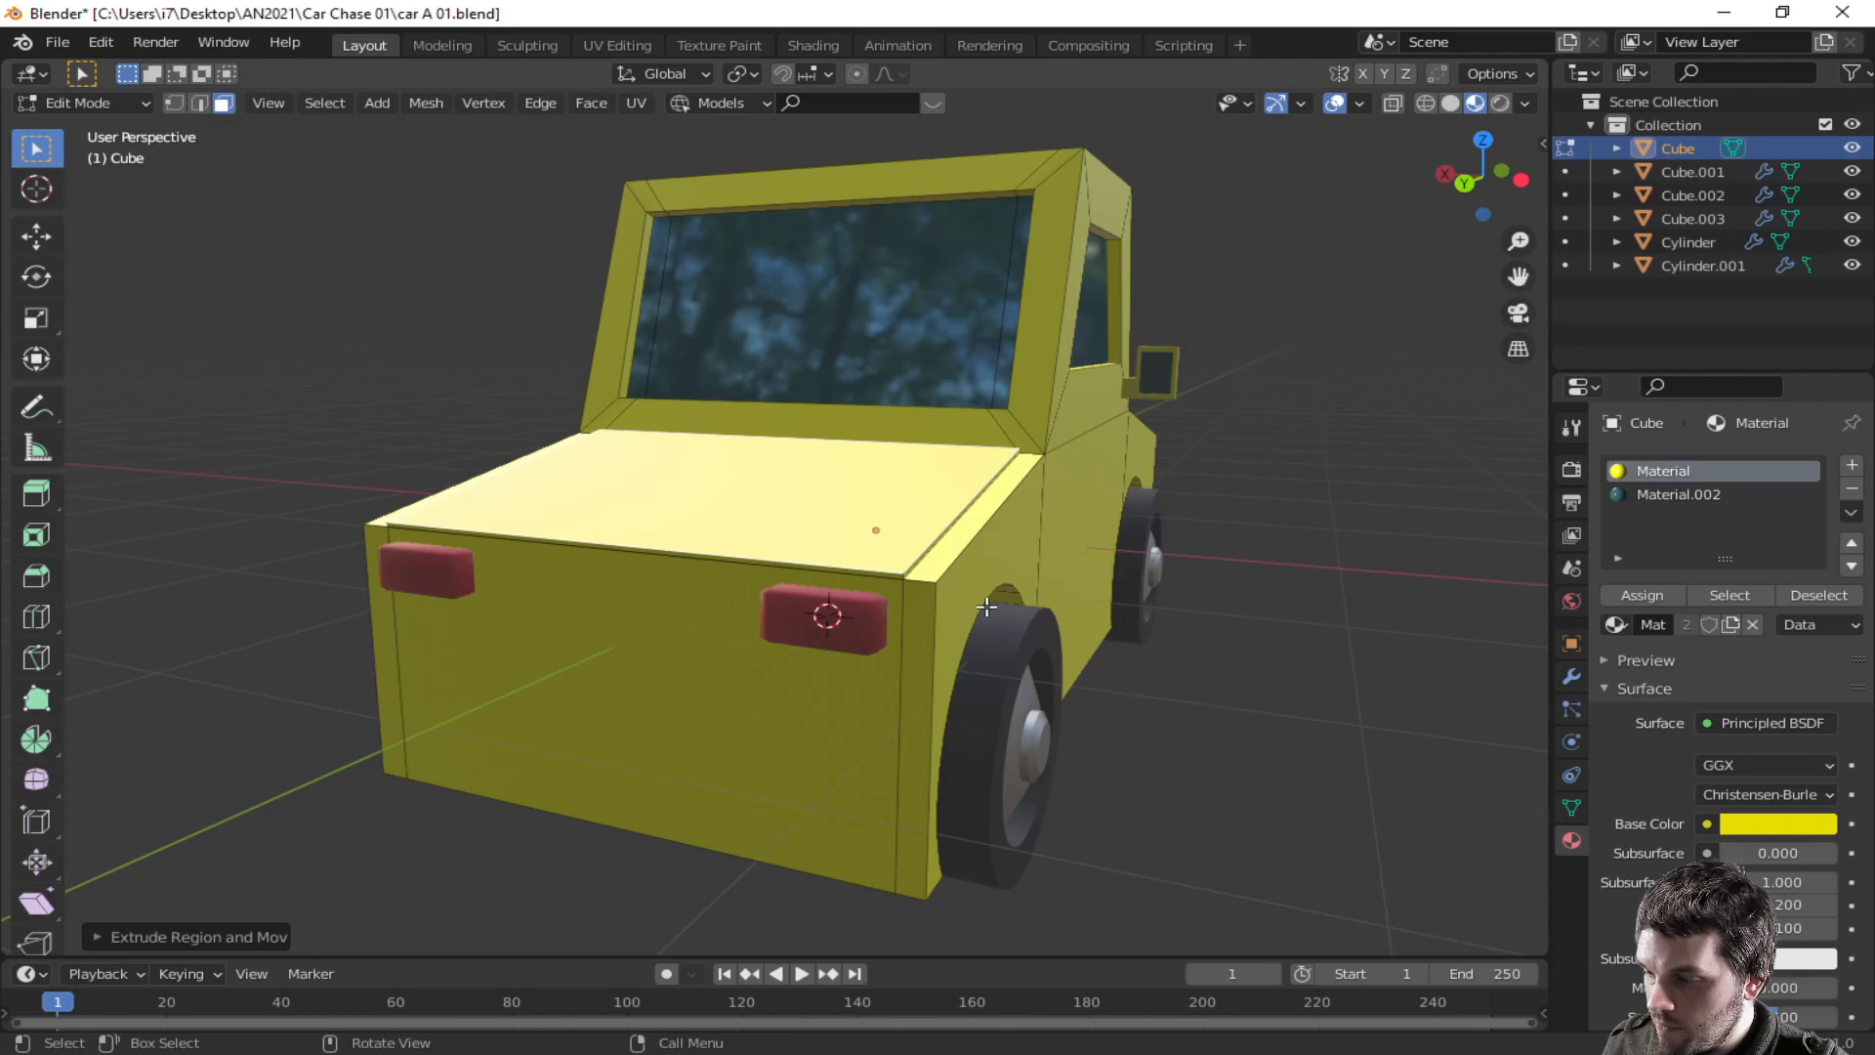
{"action": "key", "text": "s"}
{"action": "left_click", "coordinate": [1104, 614]}
{"action": "key", "text": "Tab"}
- Duplicate the rear red light and shift the copy along Z
{"action": "middle_click_drag", "start_coordinate": [1028, 613], "coordinate": [333, 645]}
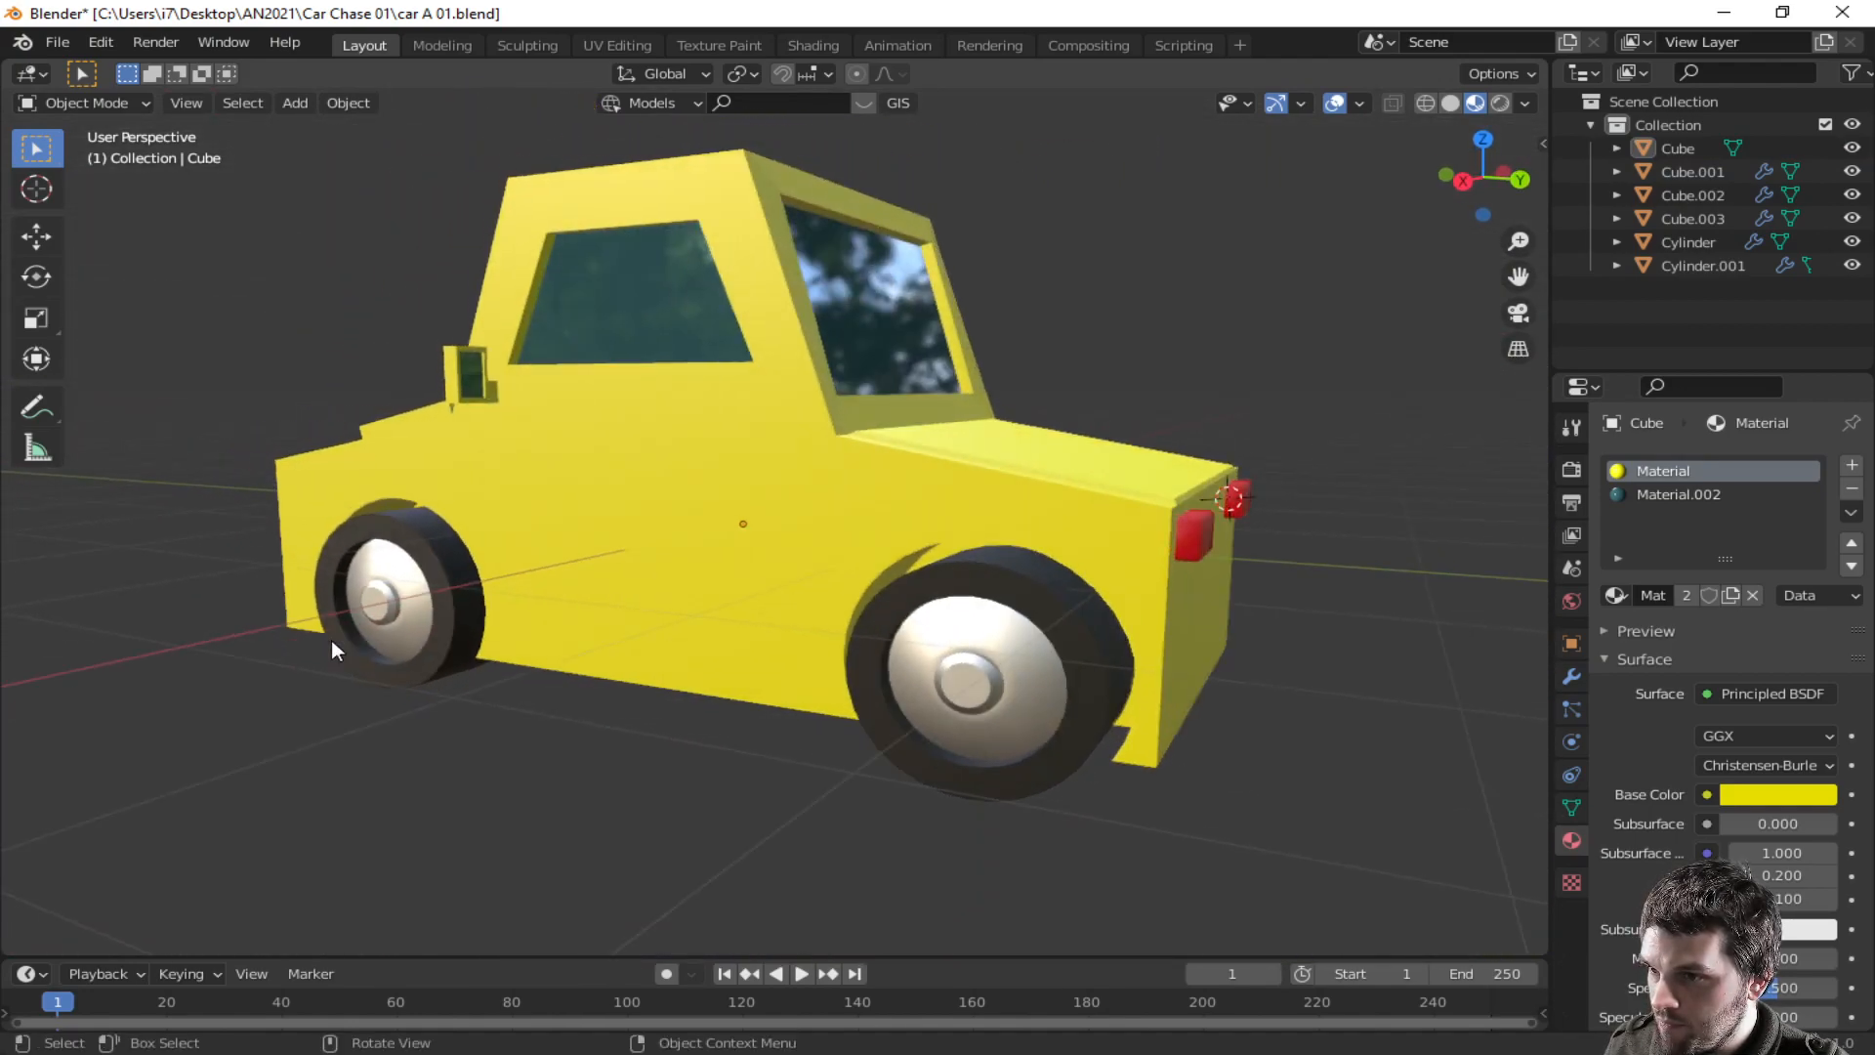
{"action": "left_click", "coordinate": [1201, 541]}
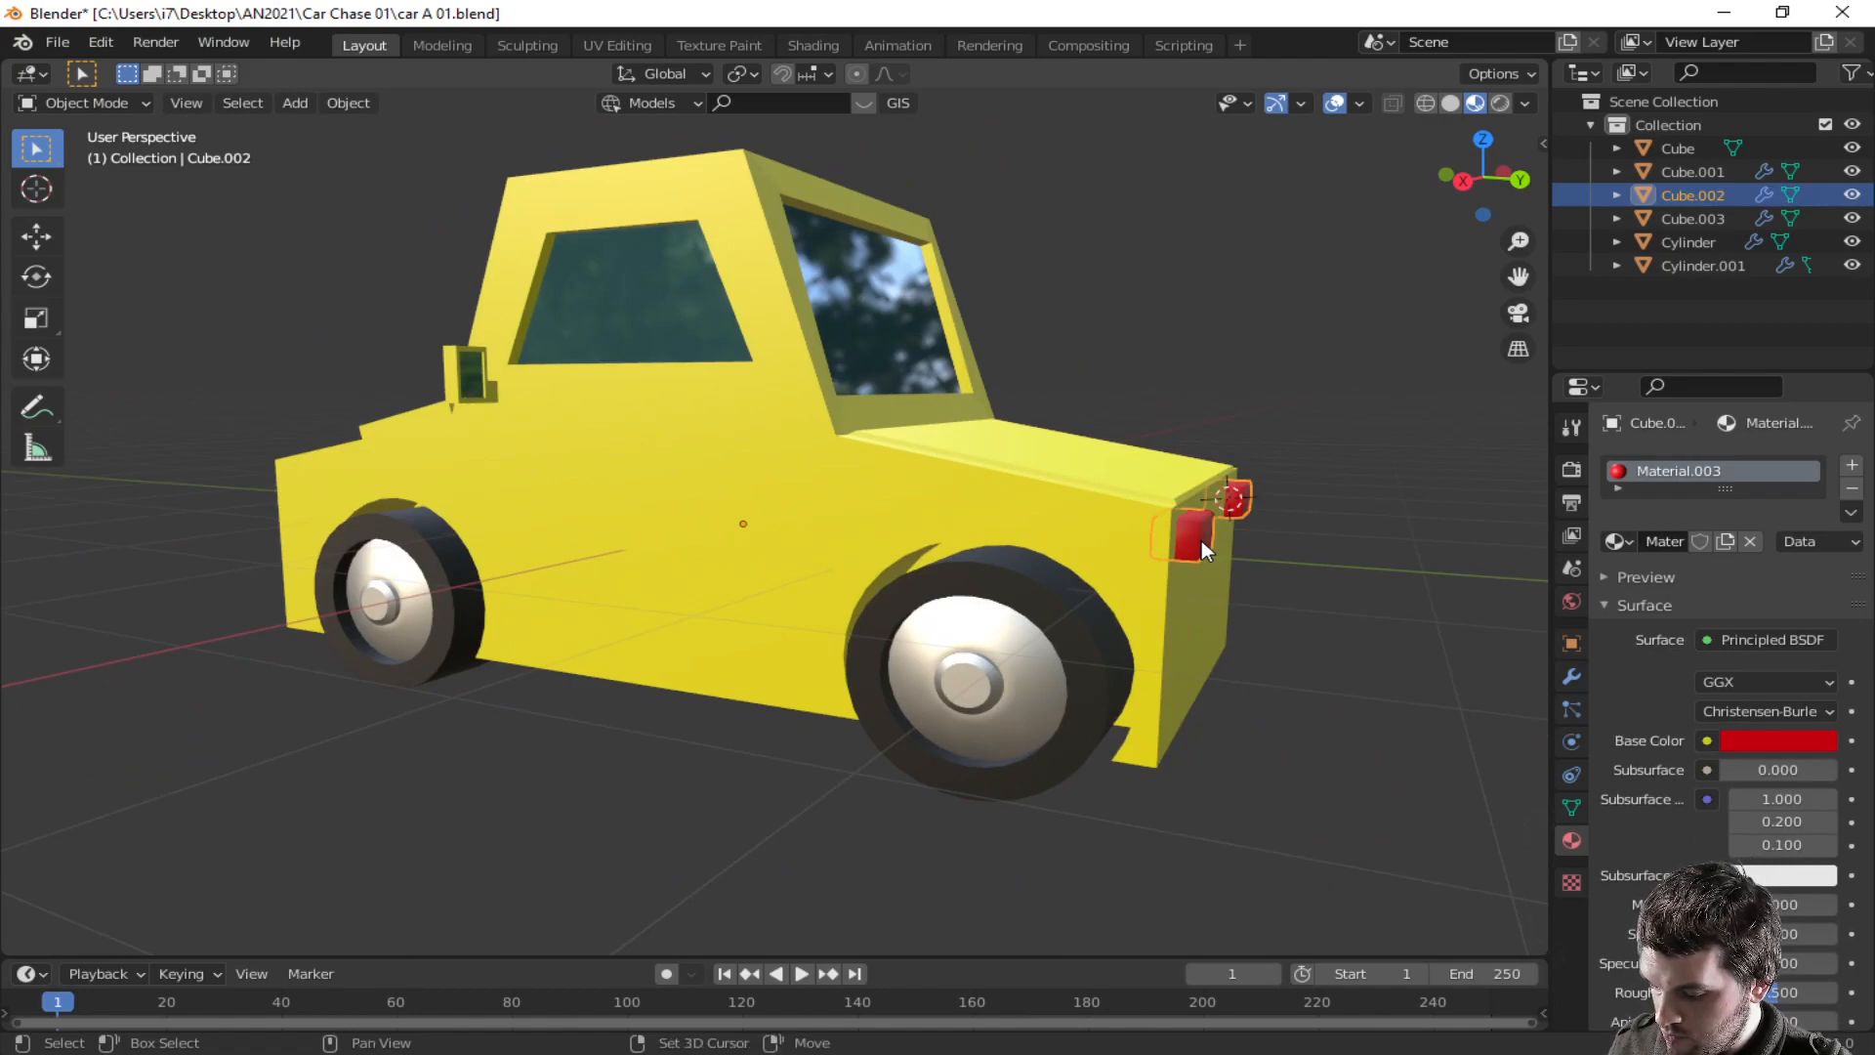
{"action": "key", "text": "shift+d"}
{"action": "key", "text": "z"}
{"action": "left_click", "coordinate": [1201, 576]}
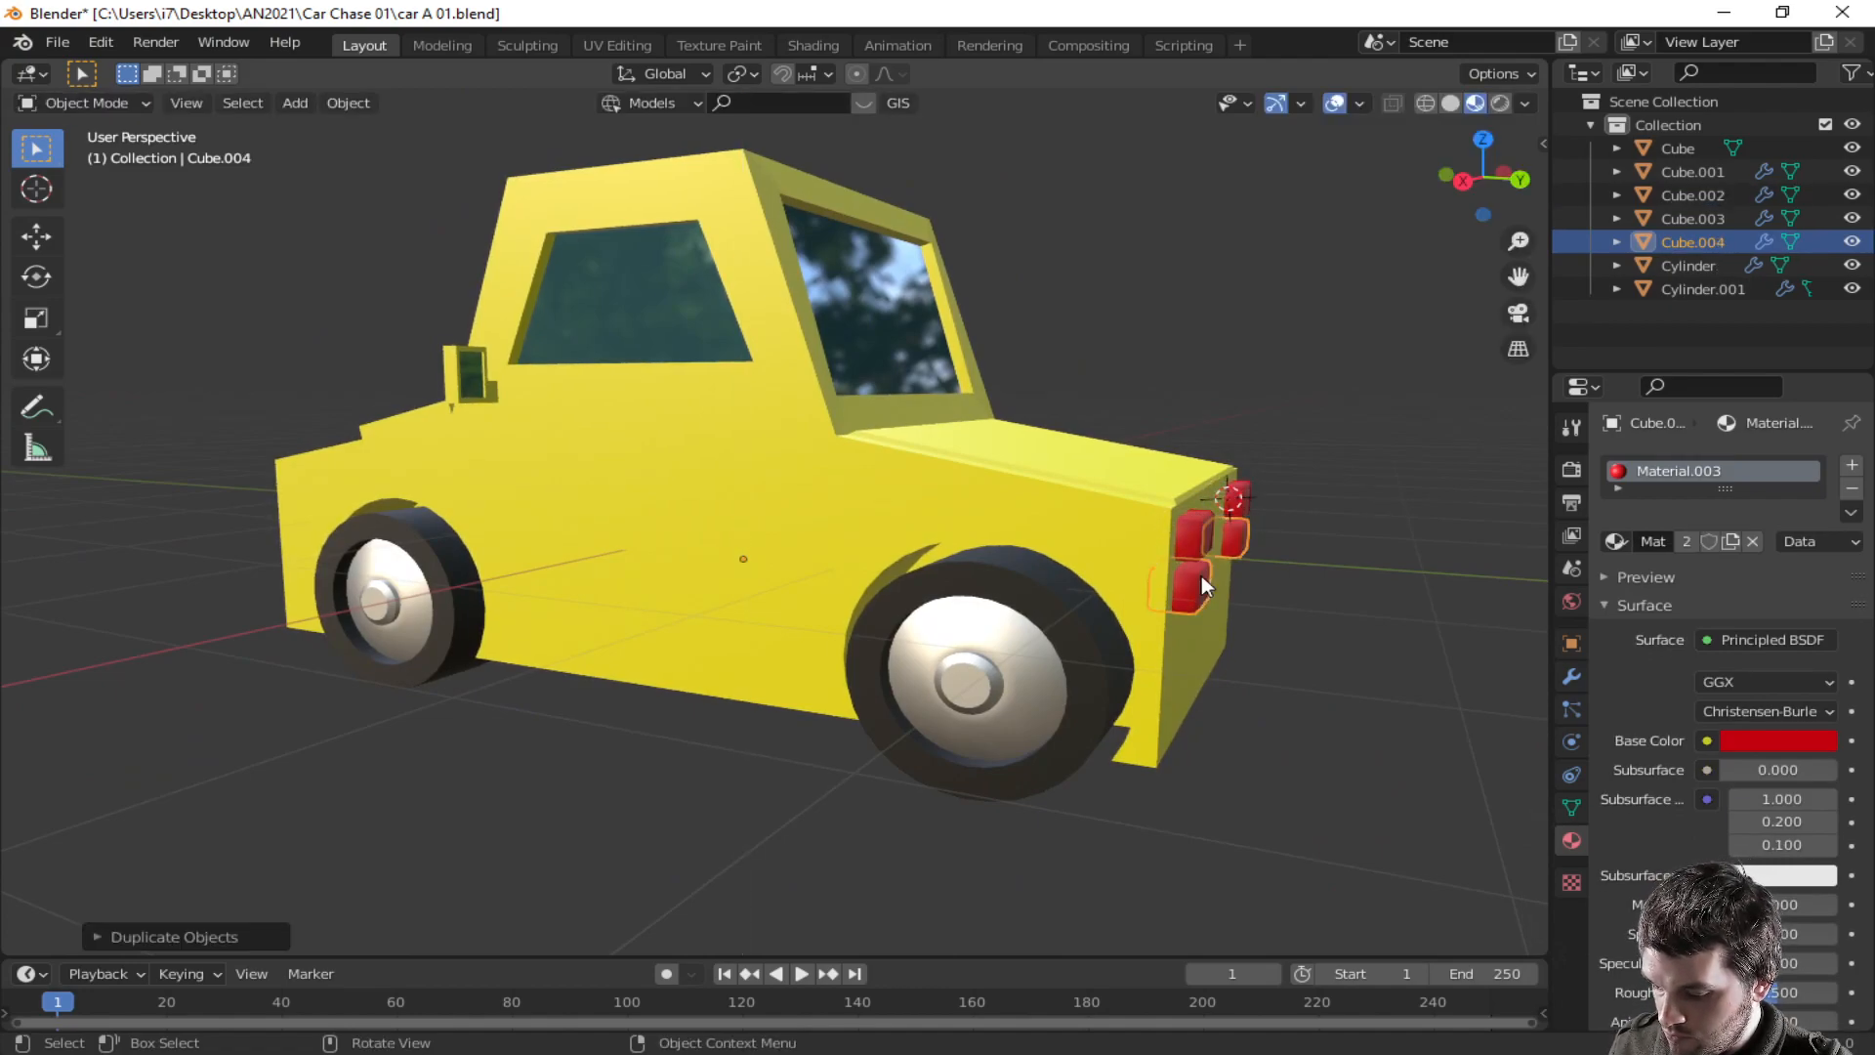
- Move the duplicated light along Y to the car's opposite end, then nudge it about 0.13 m further along Y
{"action": "key", "text": "g"}
{"action": "key", "text": "y"}
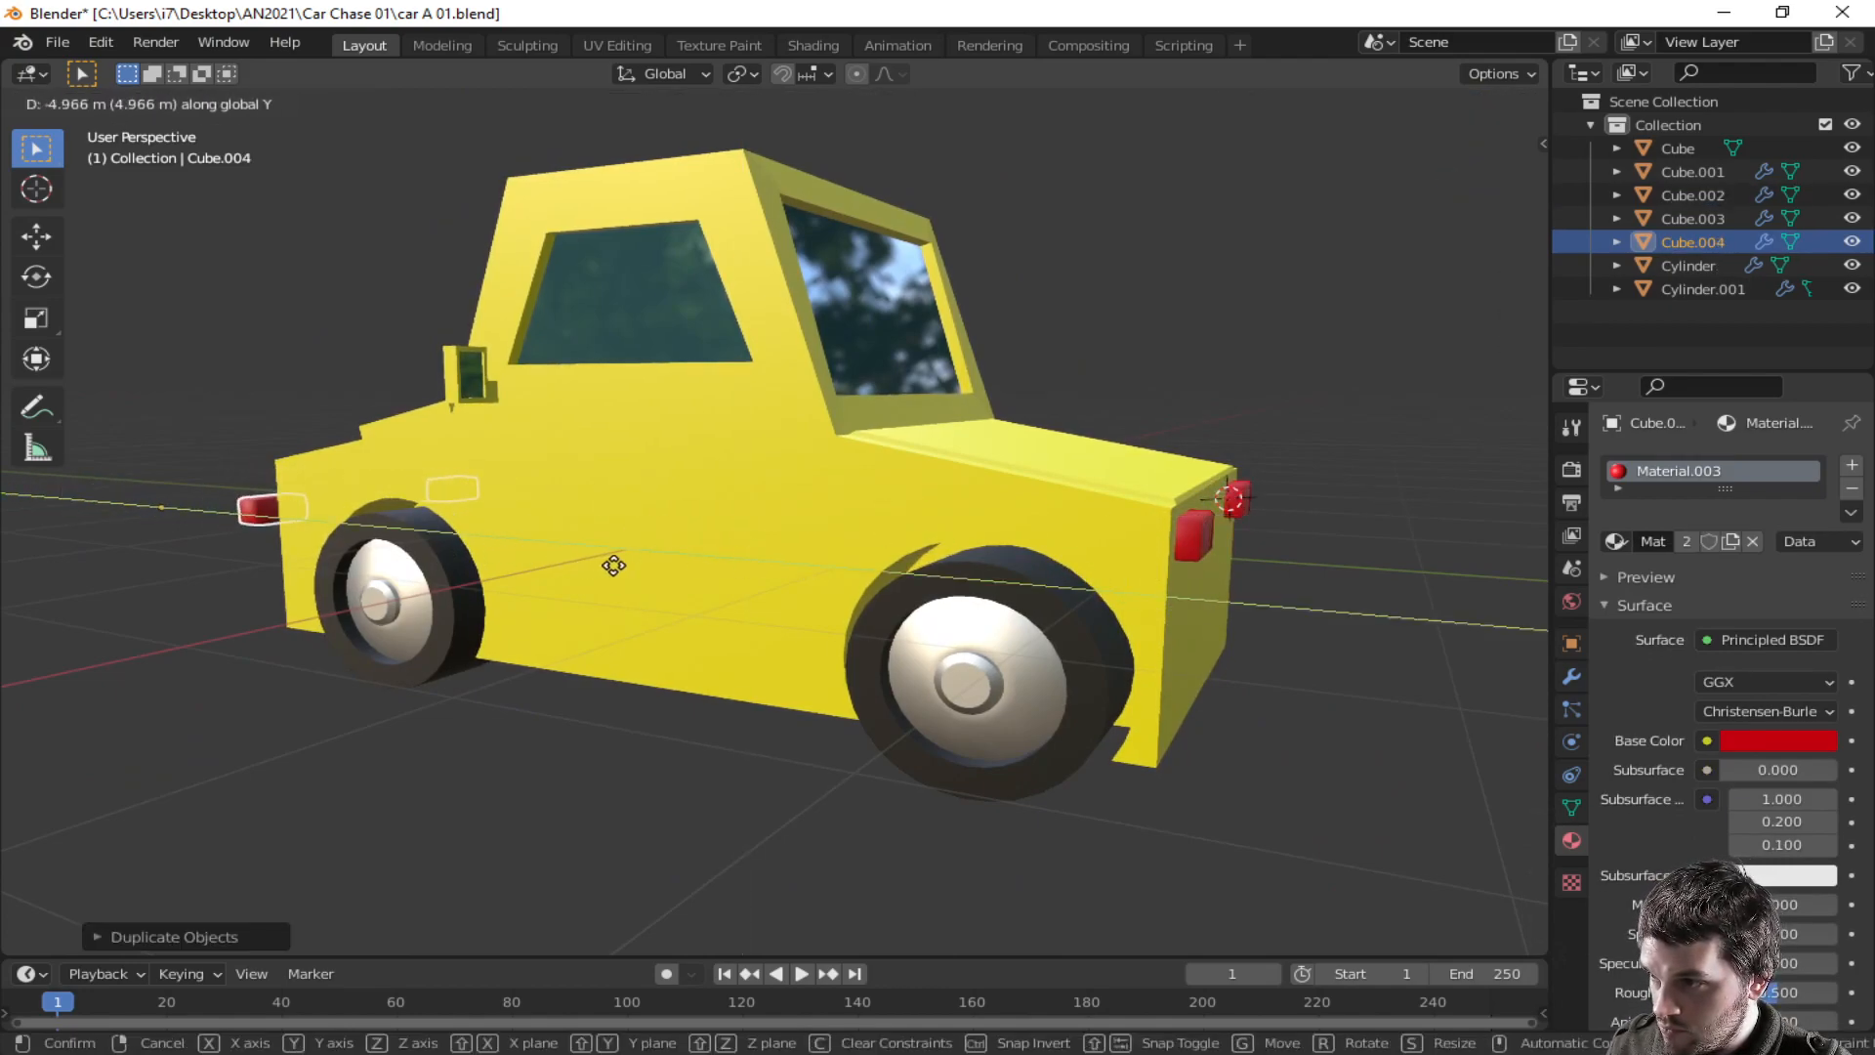
{"action": "left_click", "coordinate": [623, 566]}
{"action": "middle_click_drag", "start_coordinate": [623, 566], "coordinate": [850, 555]}
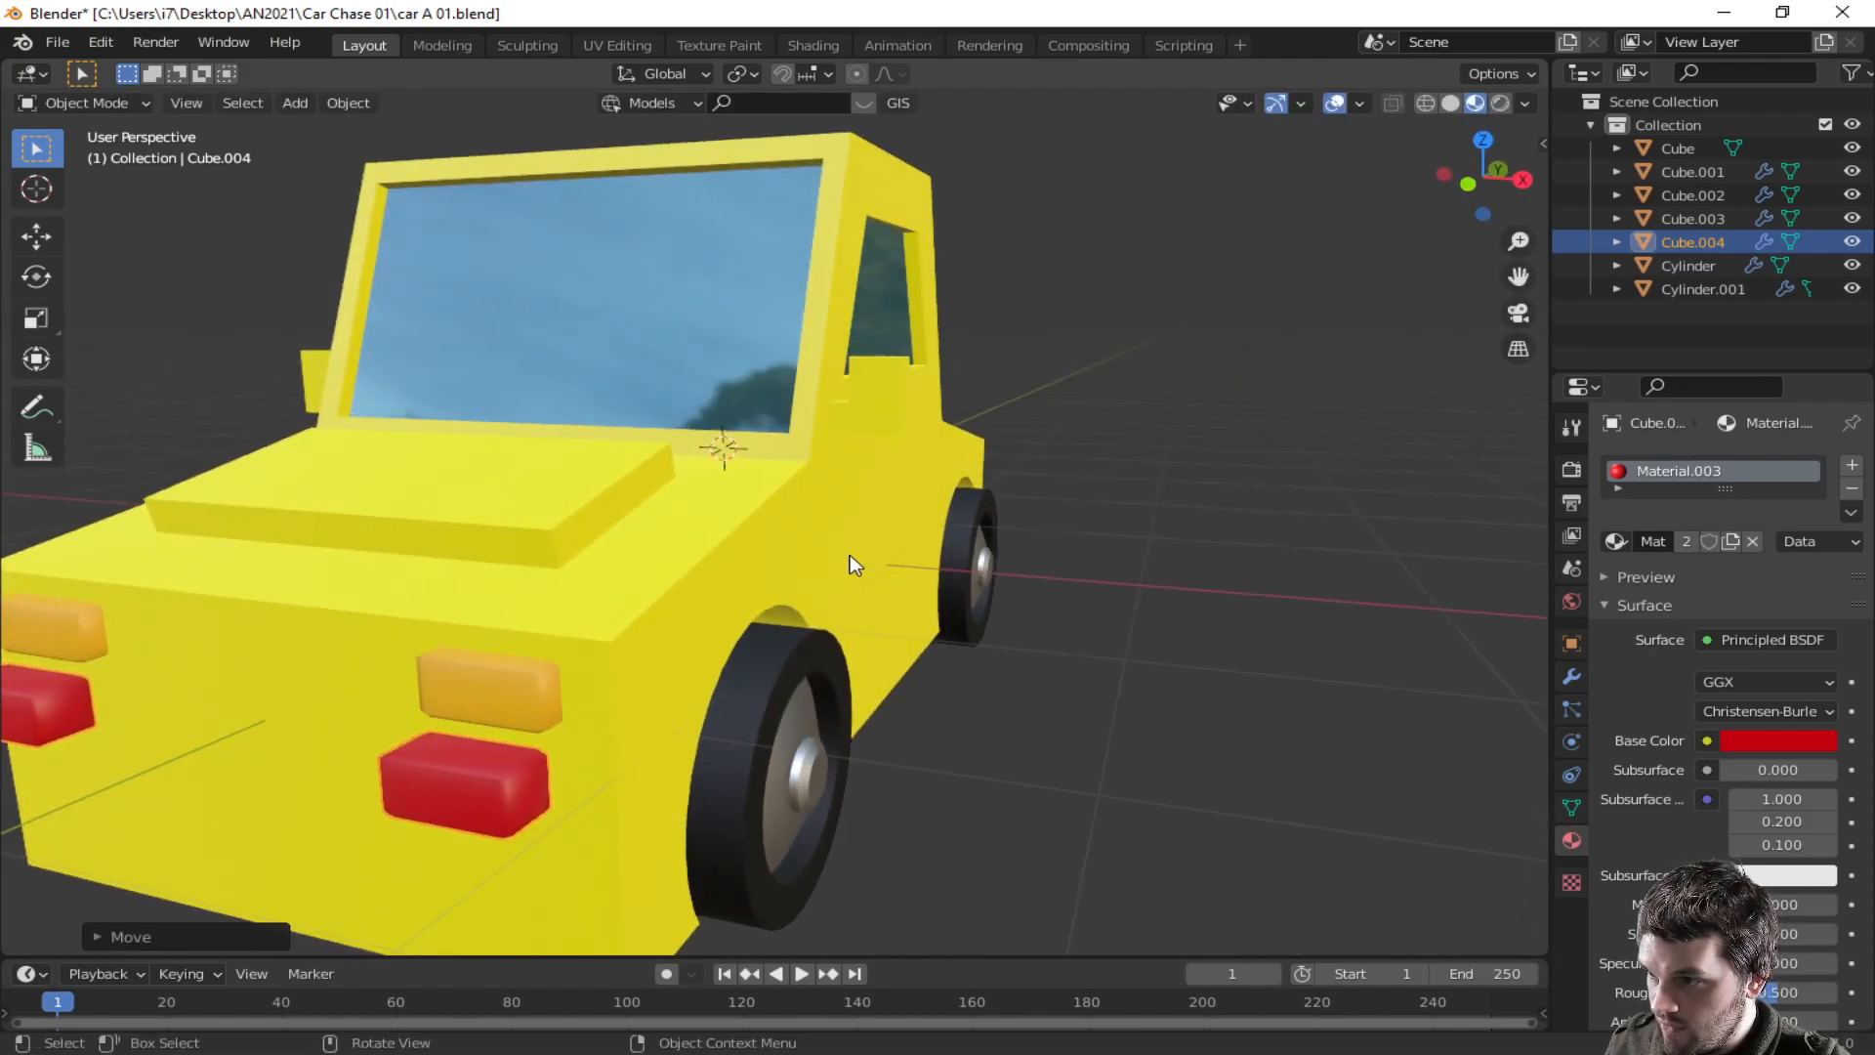
{"action": "key", "text": "g"}
{"action": "key", "text": "y"}
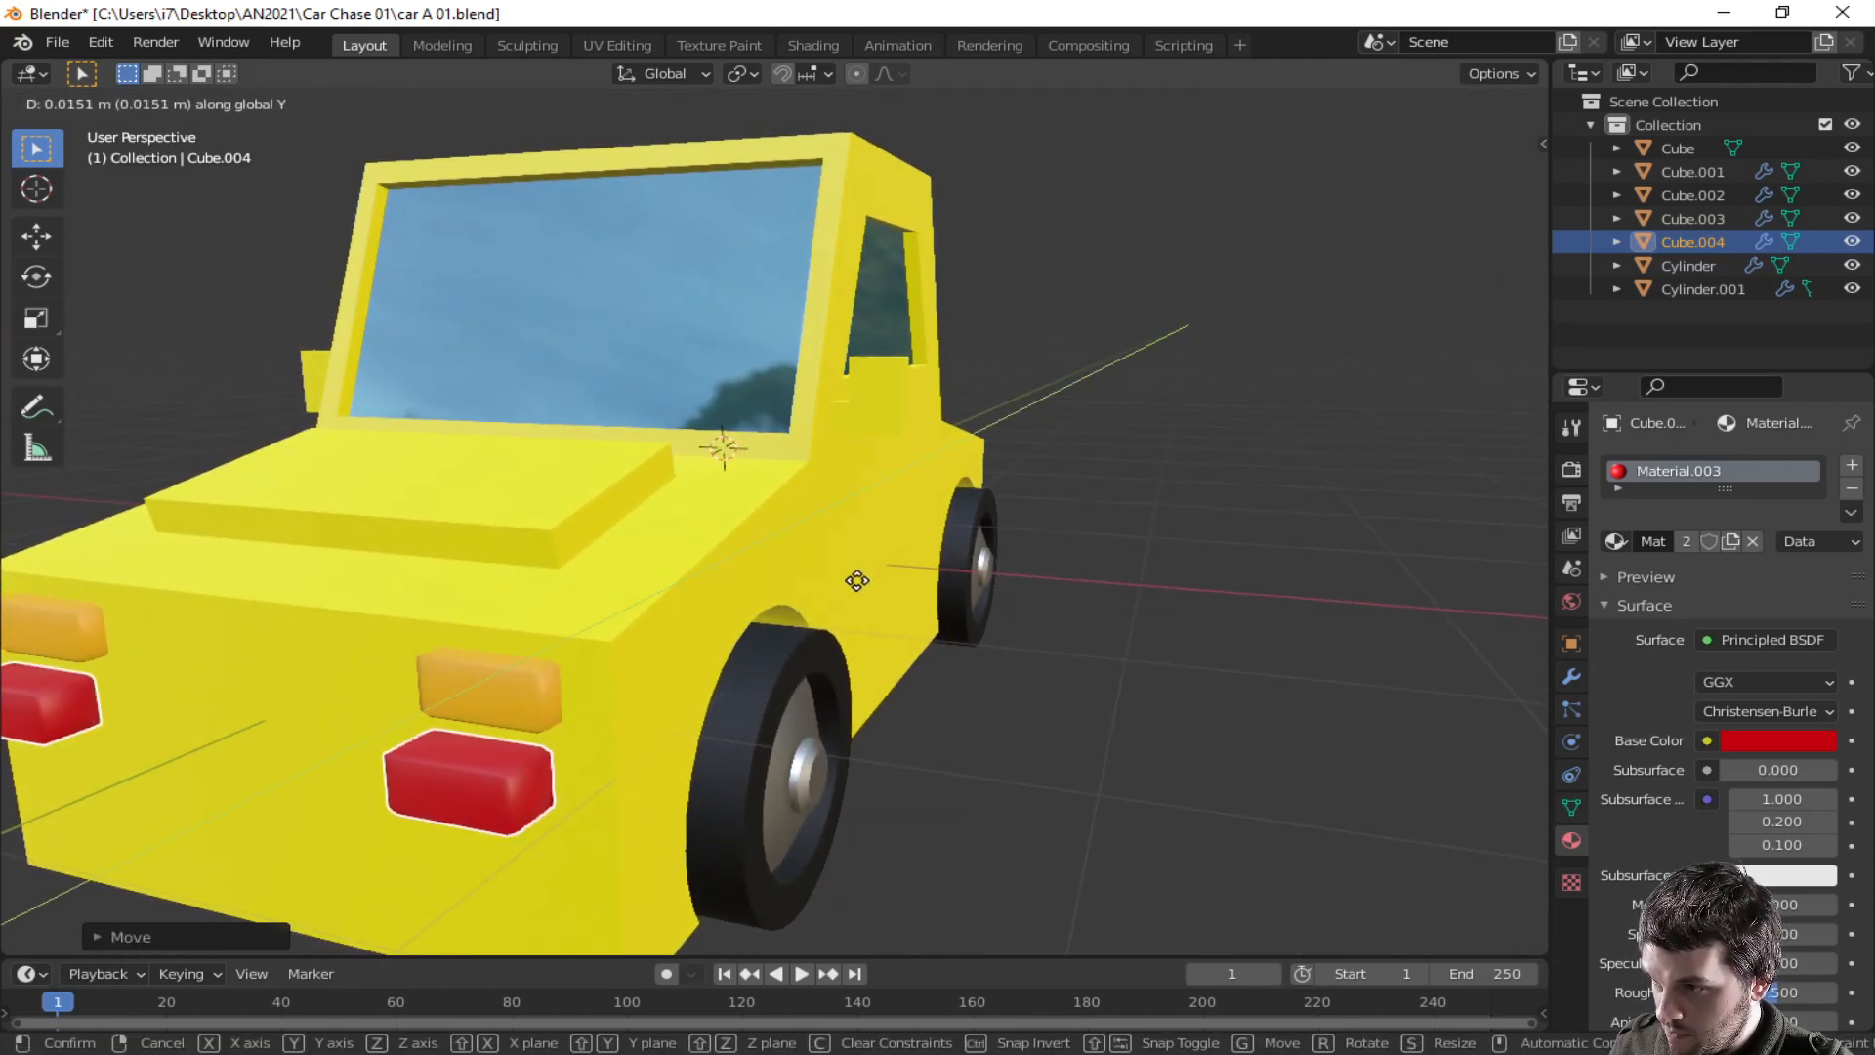
{"action": "left_click", "coordinate": [1221, 276]}
{"action": "middle_click_drag", "start_coordinate": [596, 933], "coordinate": [498, 908]}
{"action": "middle_click_drag", "start_coordinate": [1105, 658], "coordinate": [586, 754]}
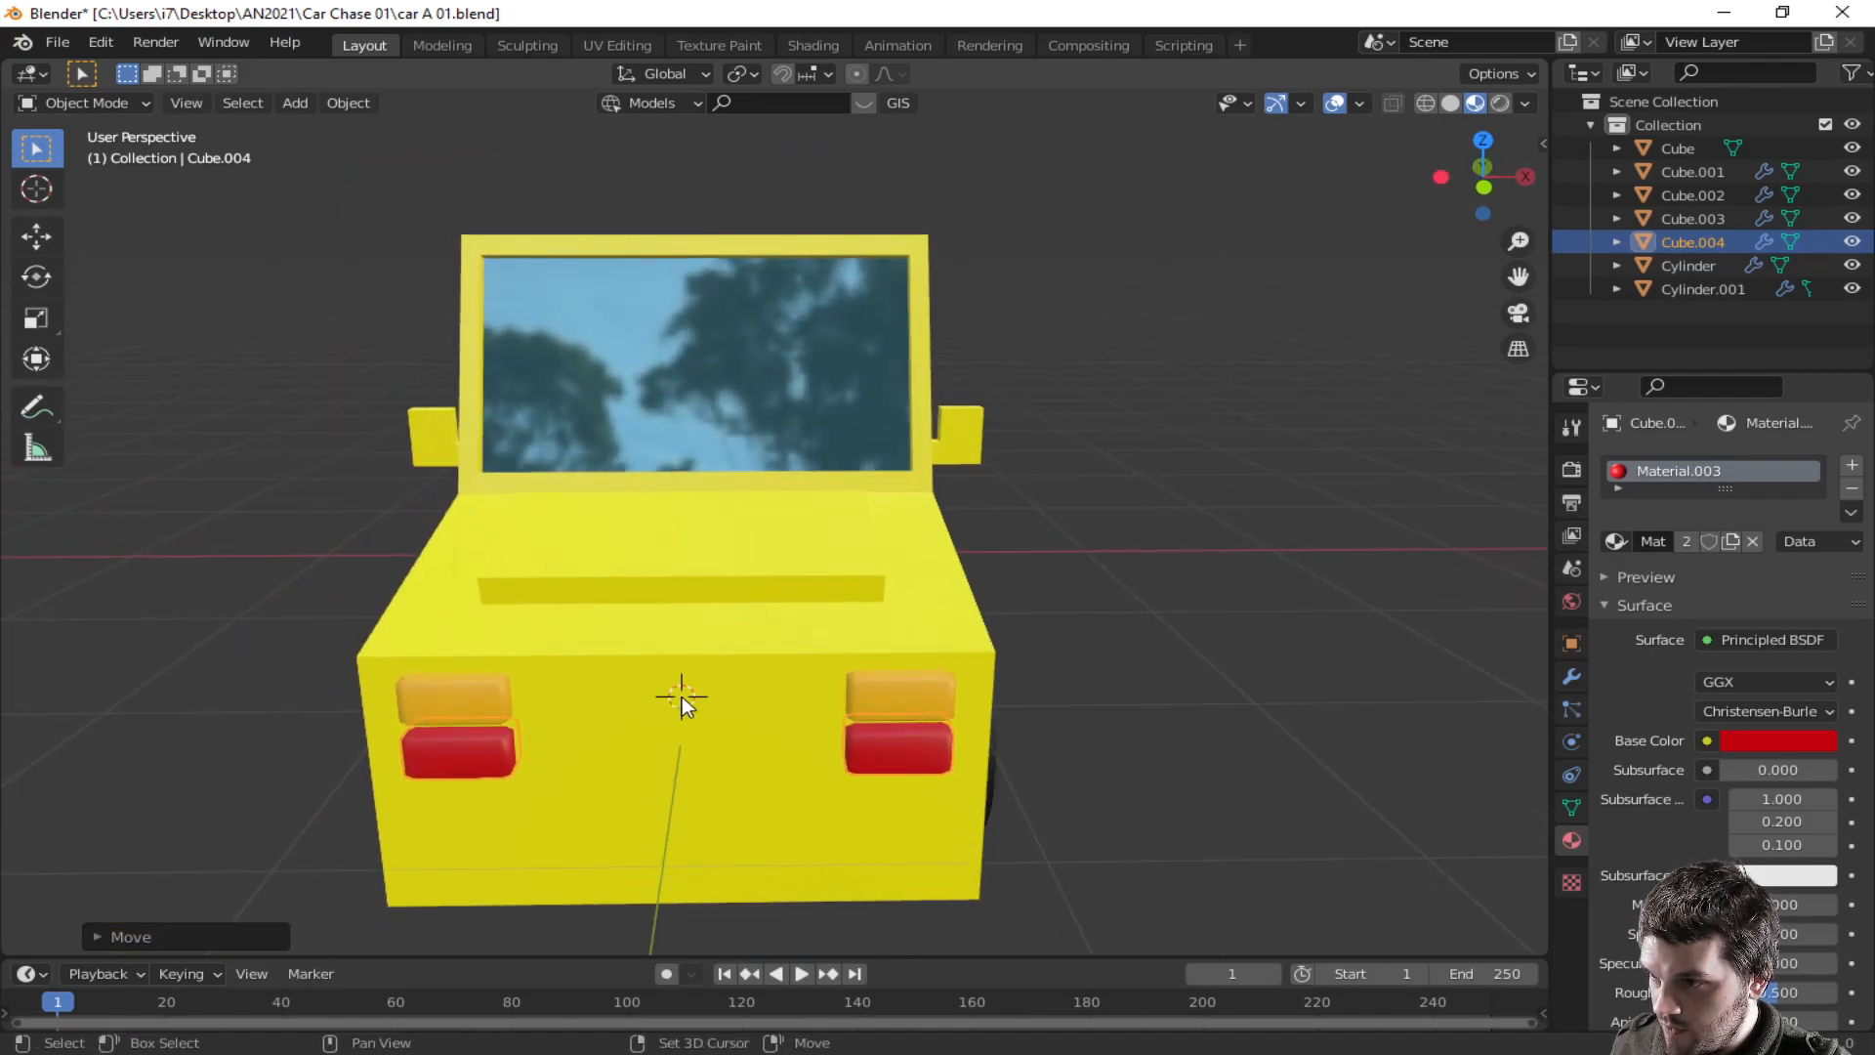
- Add a new cube and scale it down uniformly, then along Y, to start a front license plate
{"action": "key", "text": "shift+a"}
{"action": "mouse_move", "coordinate": [670, 576]}
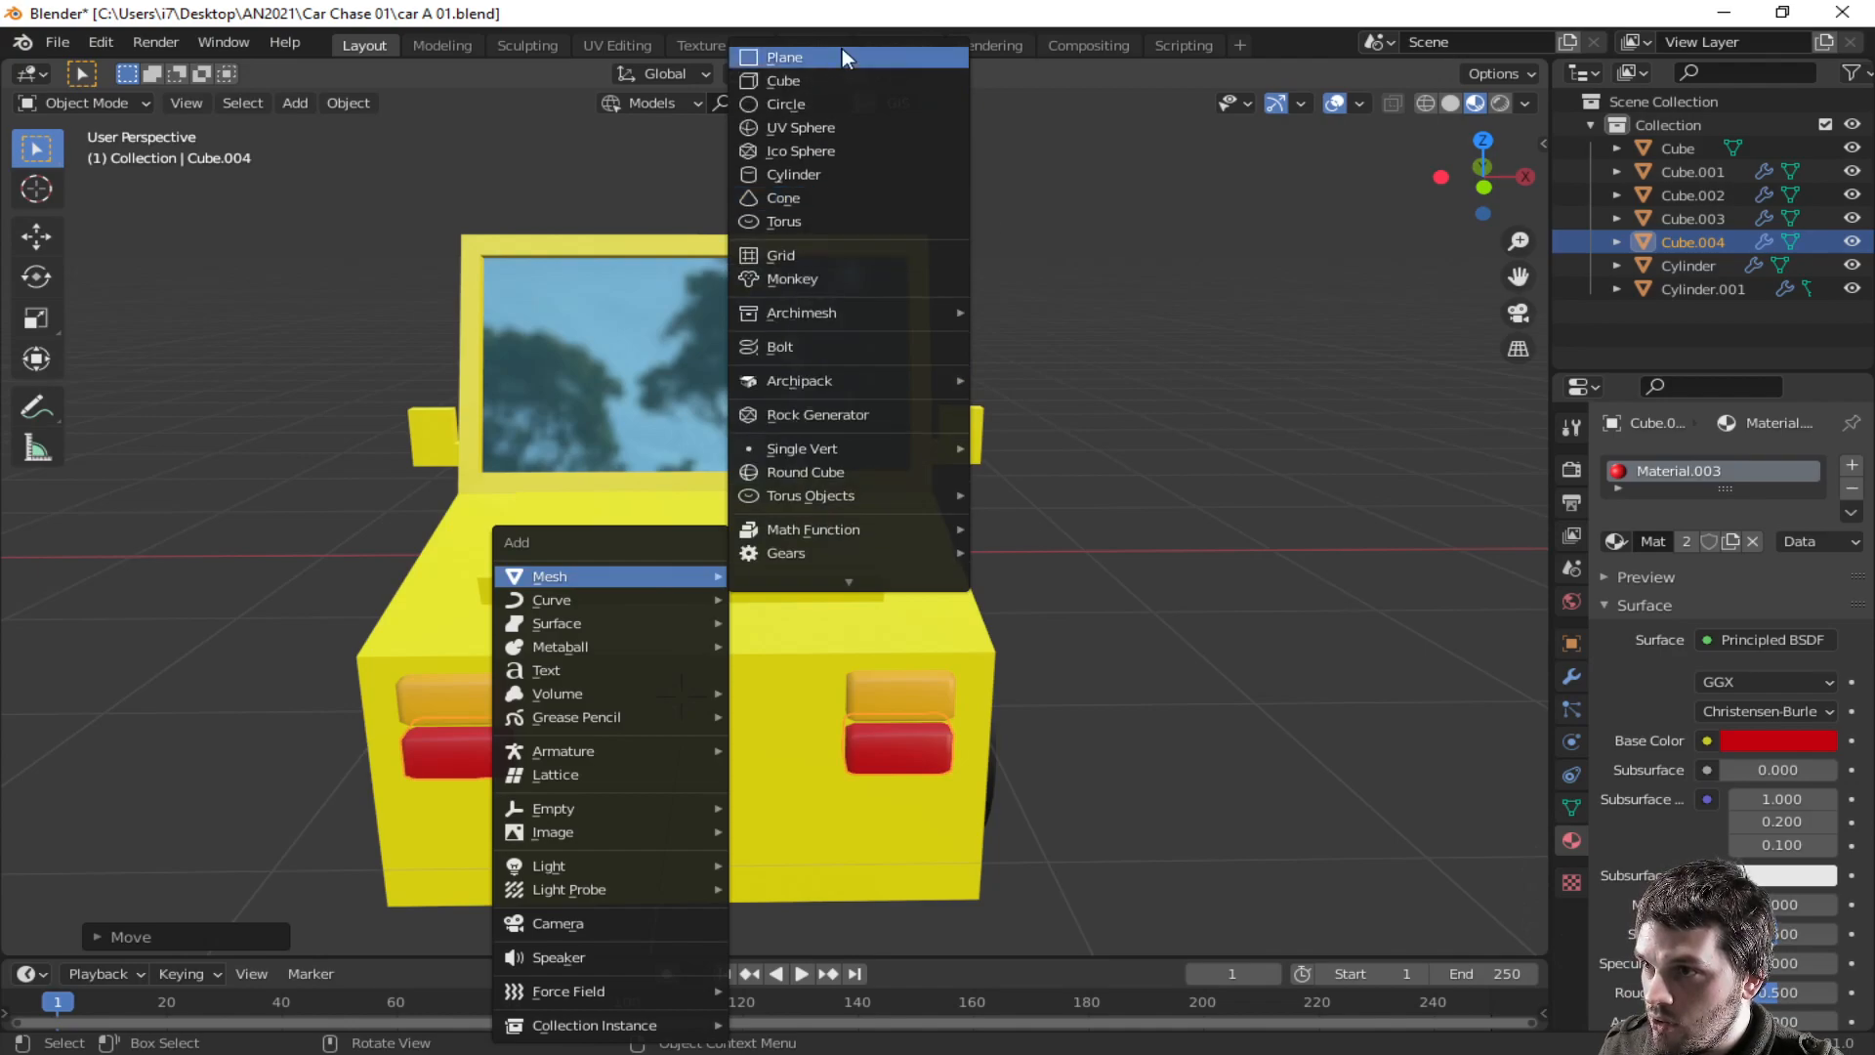
{"action": "left_click", "coordinate": [816, 75]}
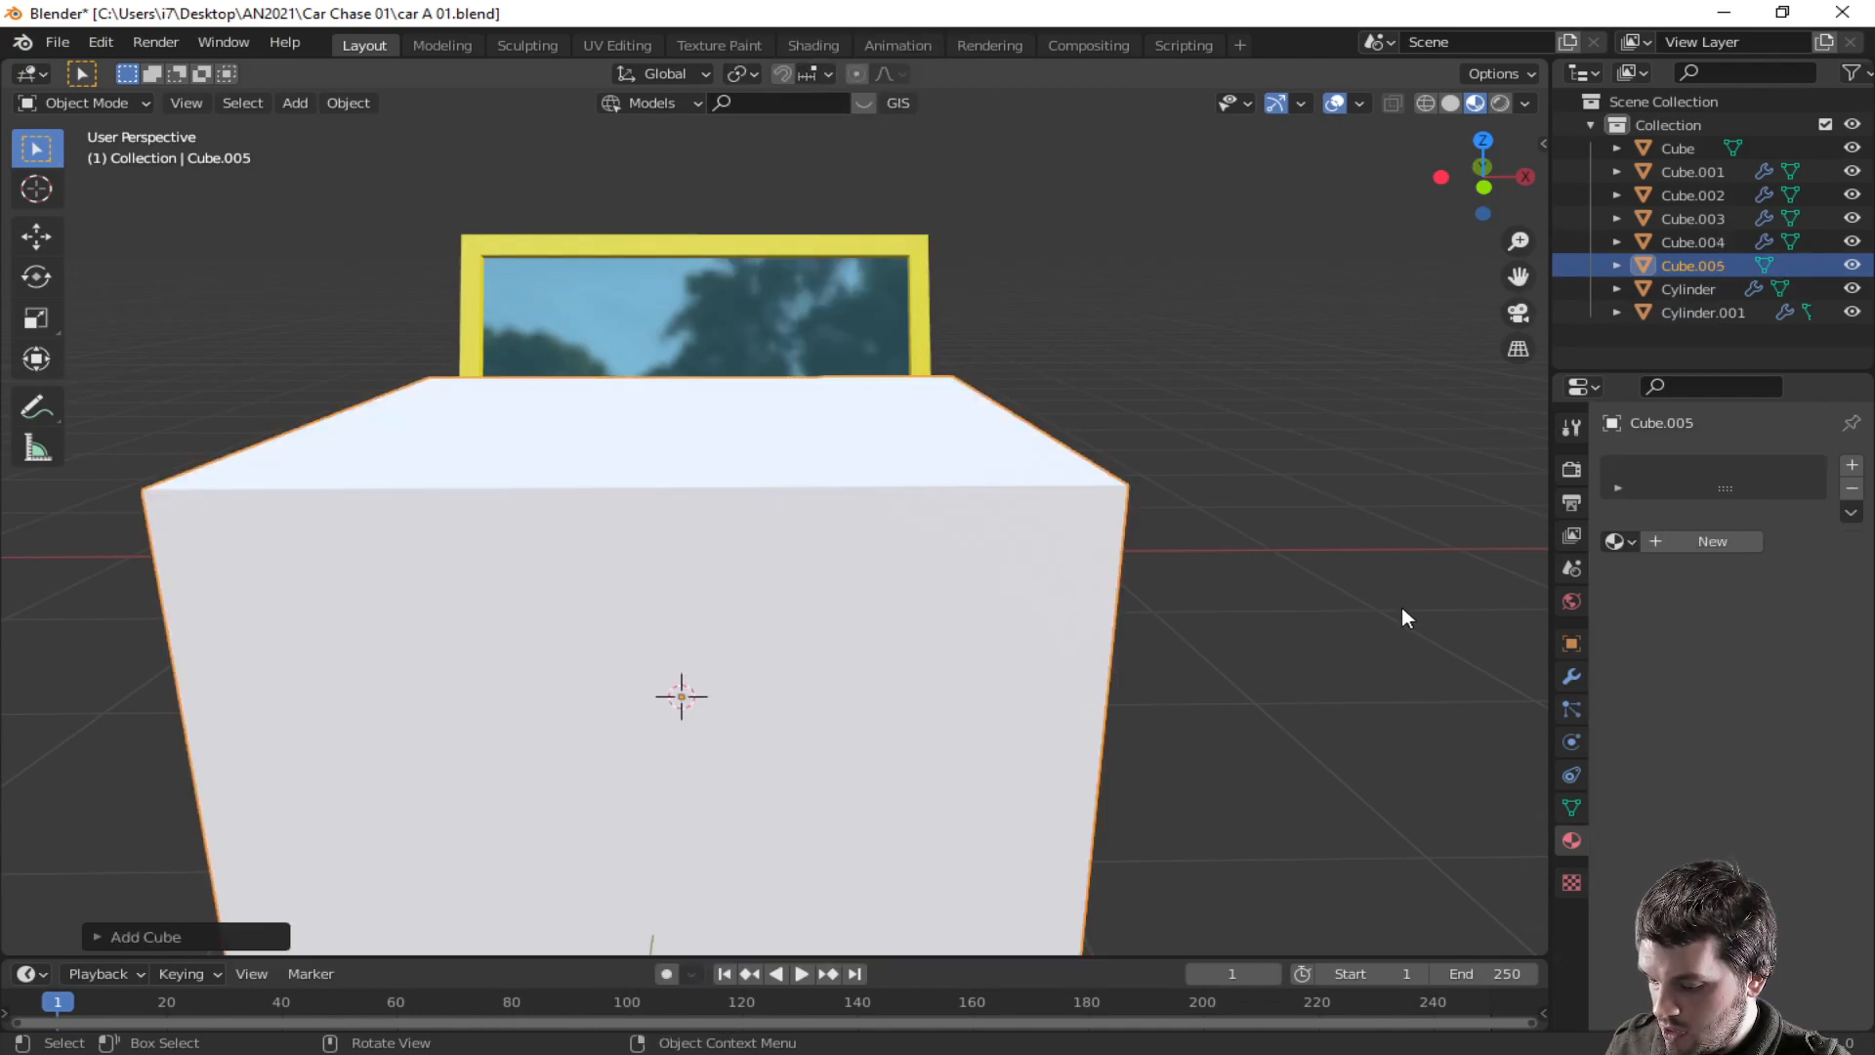
{"action": "key", "text": "s"}
{"action": "left_click", "coordinate": [900, 695]}
{"action": "middle_click_drag", "start_coordinate": [901, 695], "coordinate": [788, 740]}
{"action": "key", "text": "s"}
{"action": "key", "text": "y"}
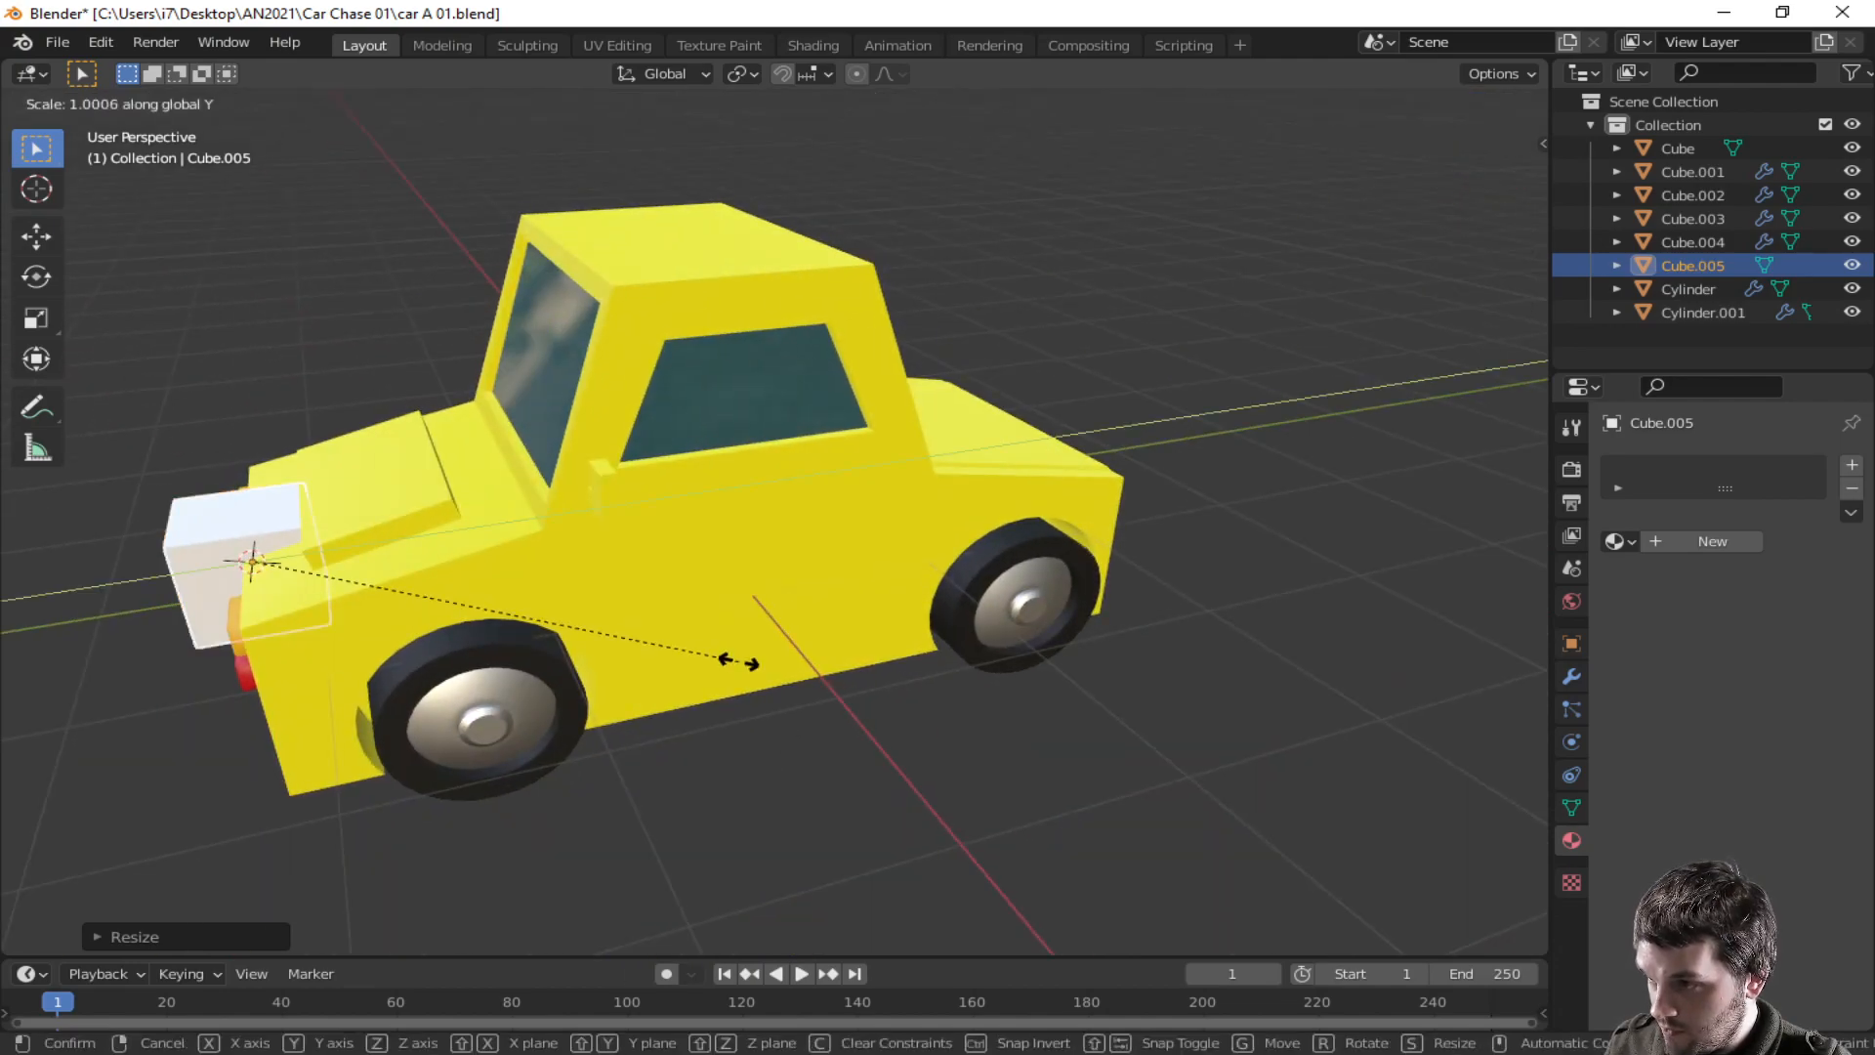
- Scale the plate shorter along Z and then down overall to license plate proportions on the car's front
{"action": "left_click", "coordinate": [266, 655]}
{"action": "middle_click_drag", "start_coordinate": [354, 643], "coordinate": [664, 584]}
{"action": "key", "text": "s"}
{"action": "key", "text": "z"}
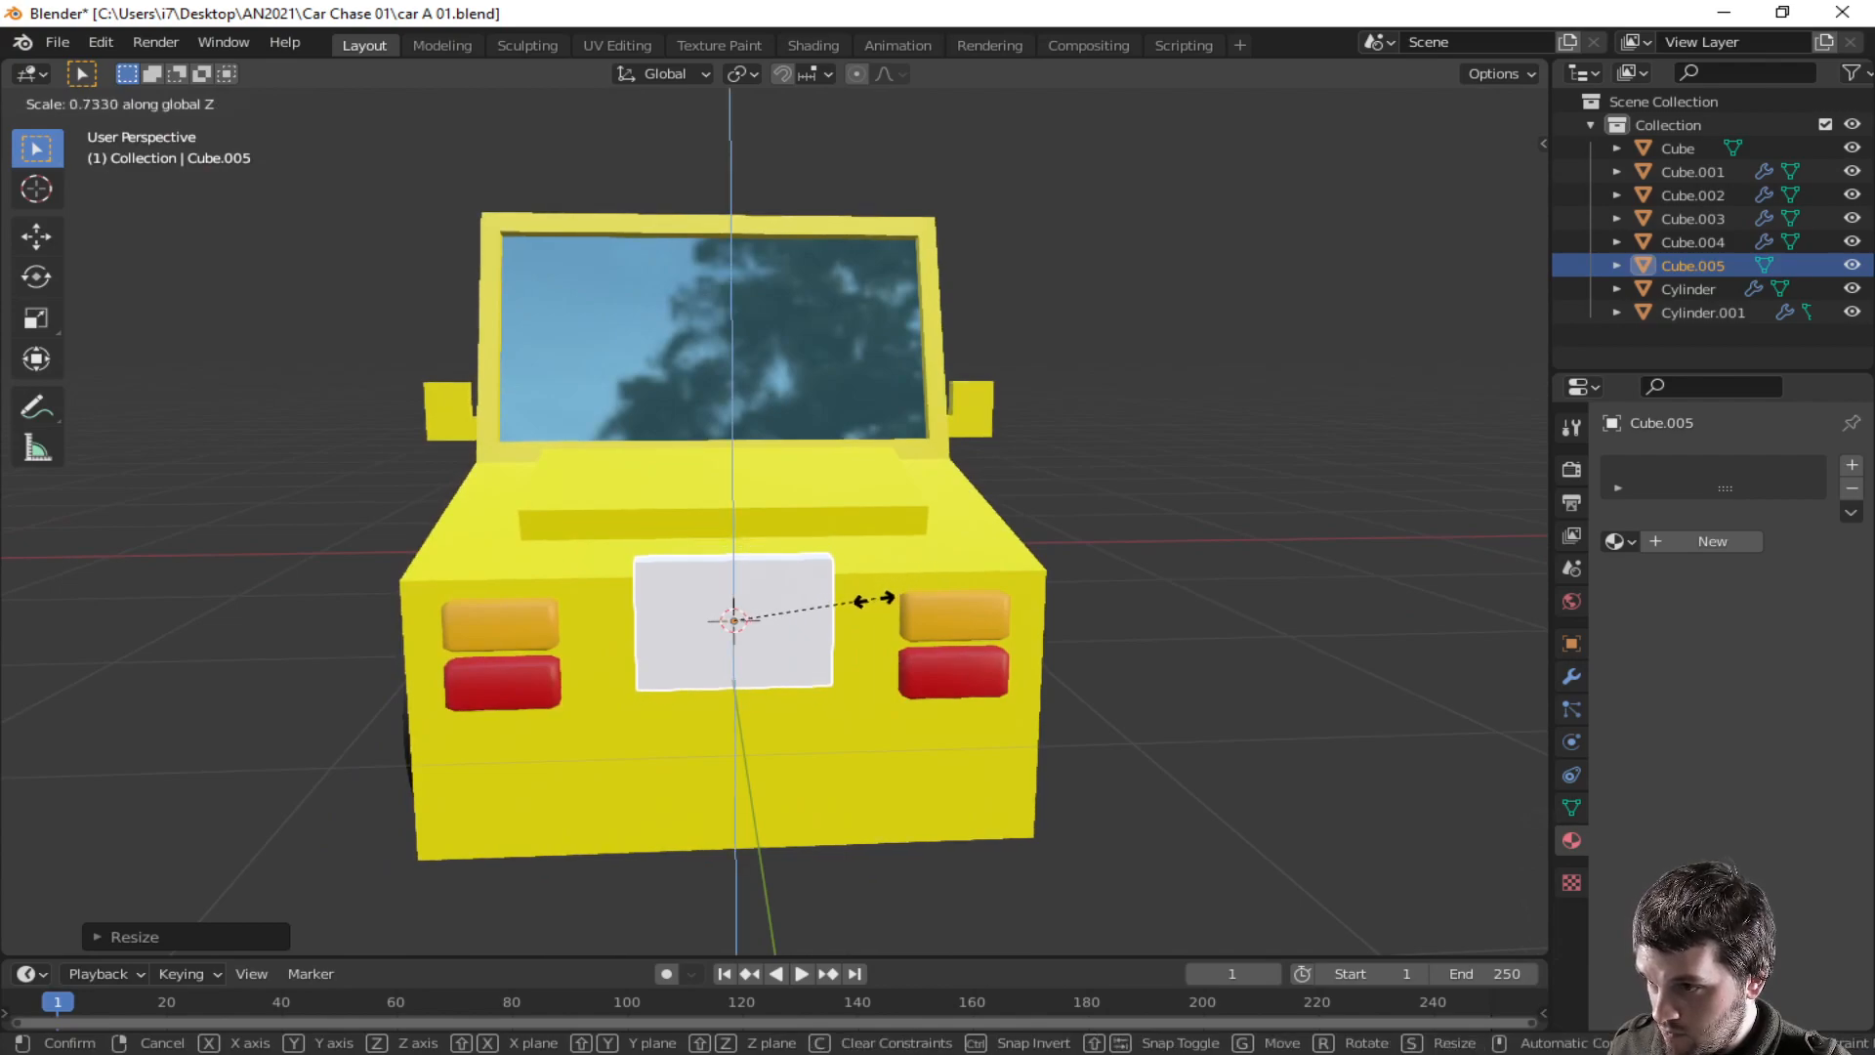
{"action": "left_click", "coordinate": [849, 612]}
{"action": "key", "text": "s"}
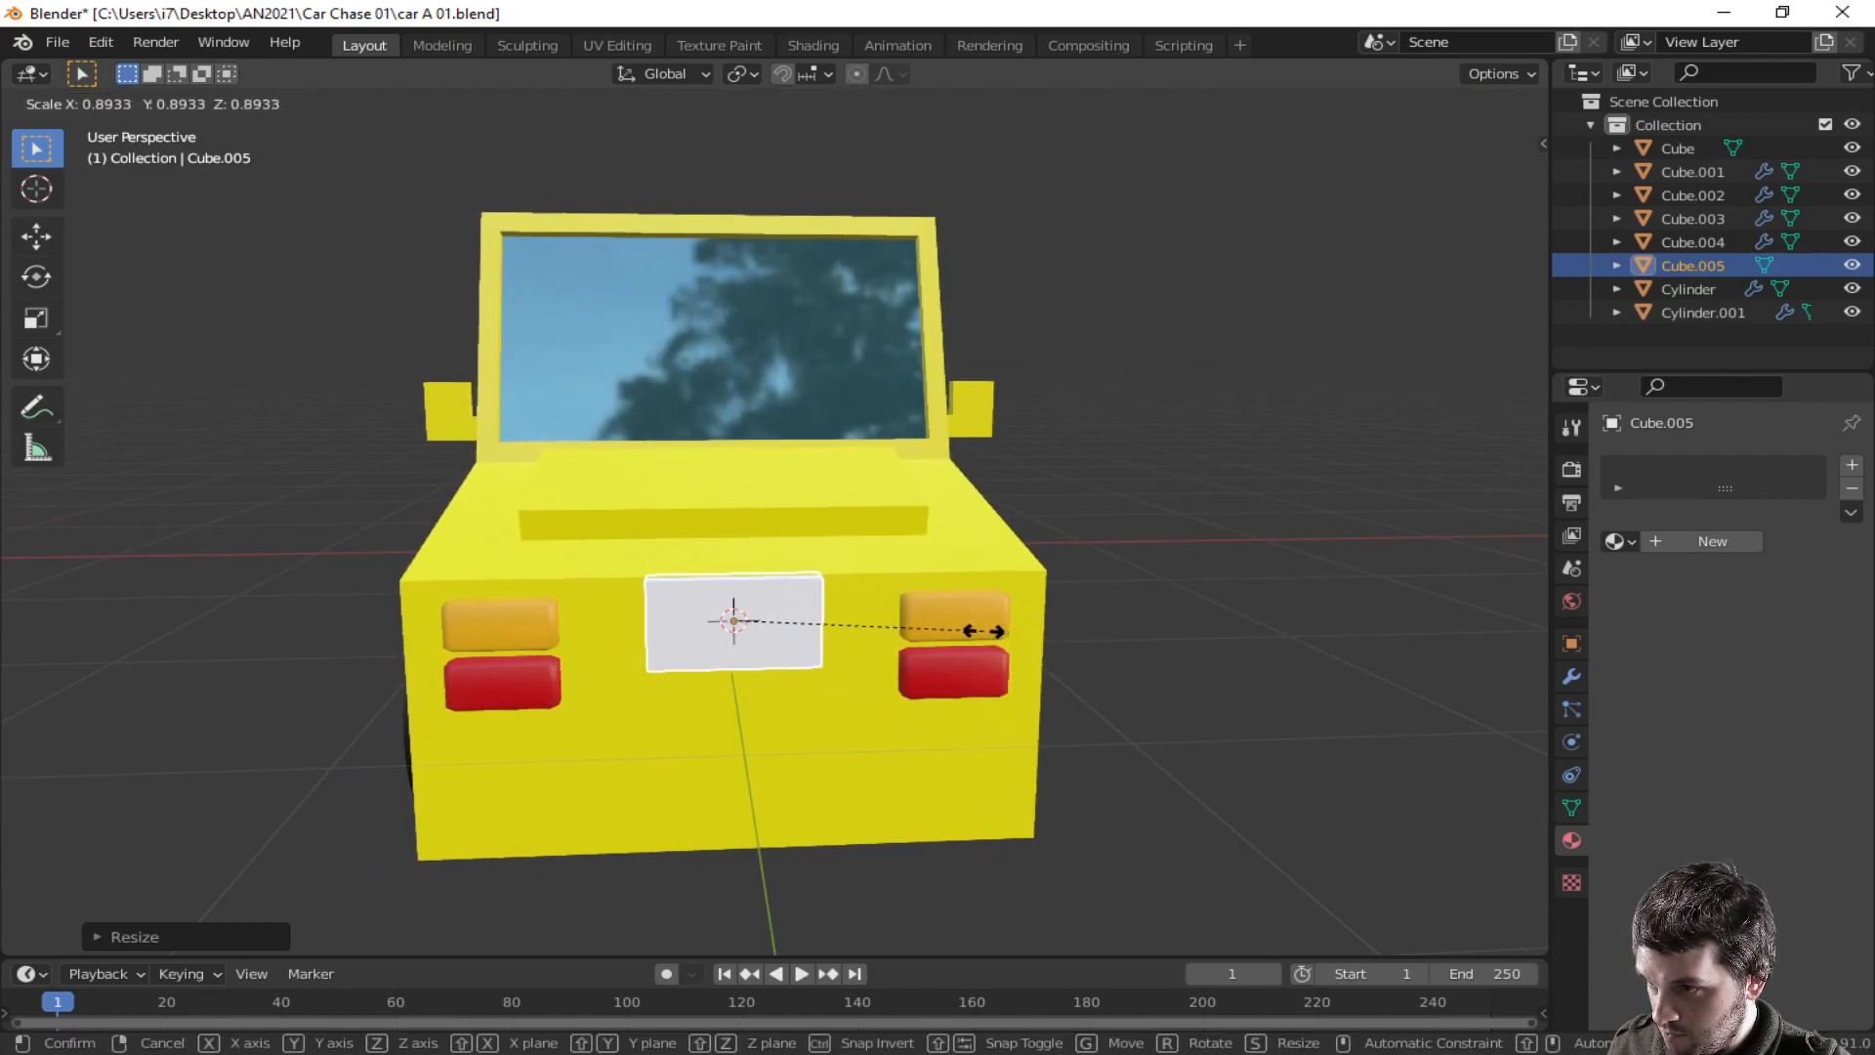
{"action": "left_click", "coordinate": [967, 635]}
{"action": "middle_click_drag", "start_coordinate": [967, 635], "coordinate": [906, 670]}
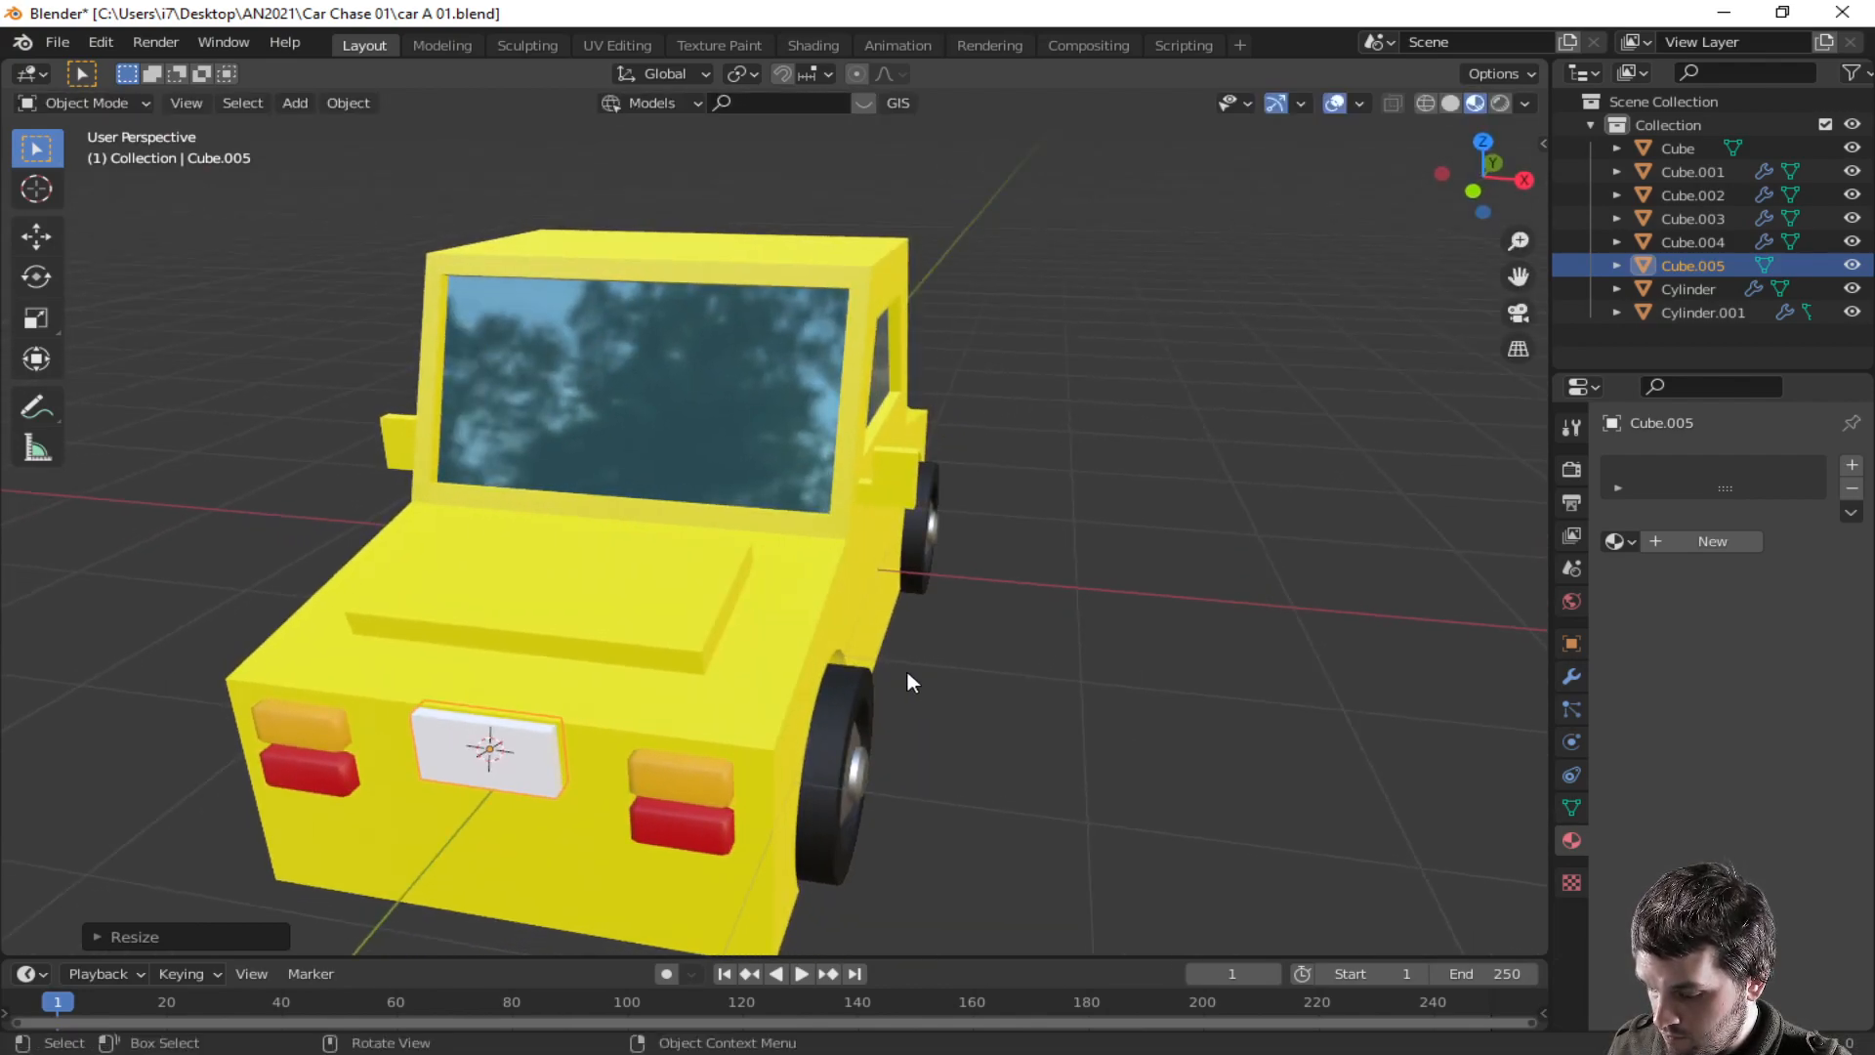
- Raise the plate slightly along Z and give it a new light blue material
{"action": "key", "text": "g"}
{"action": "key", "text": "z"}
{"action": "left_click", "coordinate": [906, 688]}
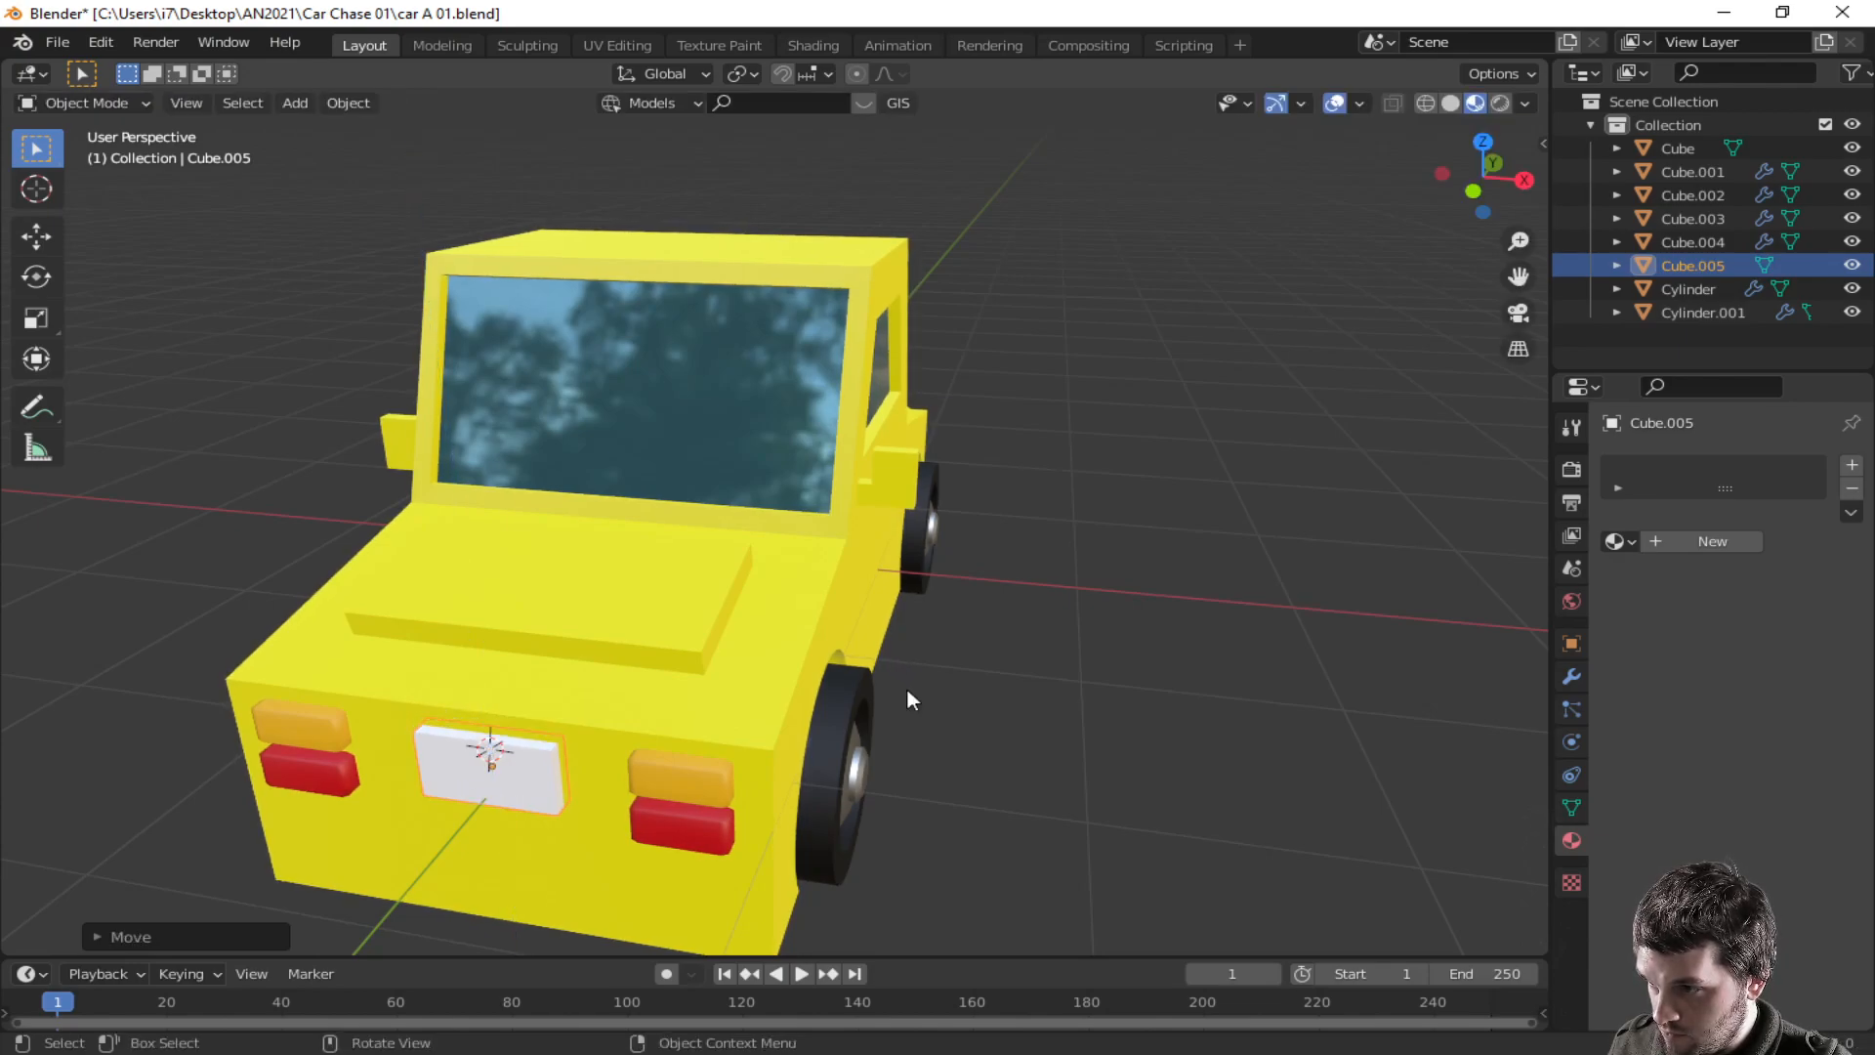
{"action": "left_click", "coordinate": [1660, 541]}
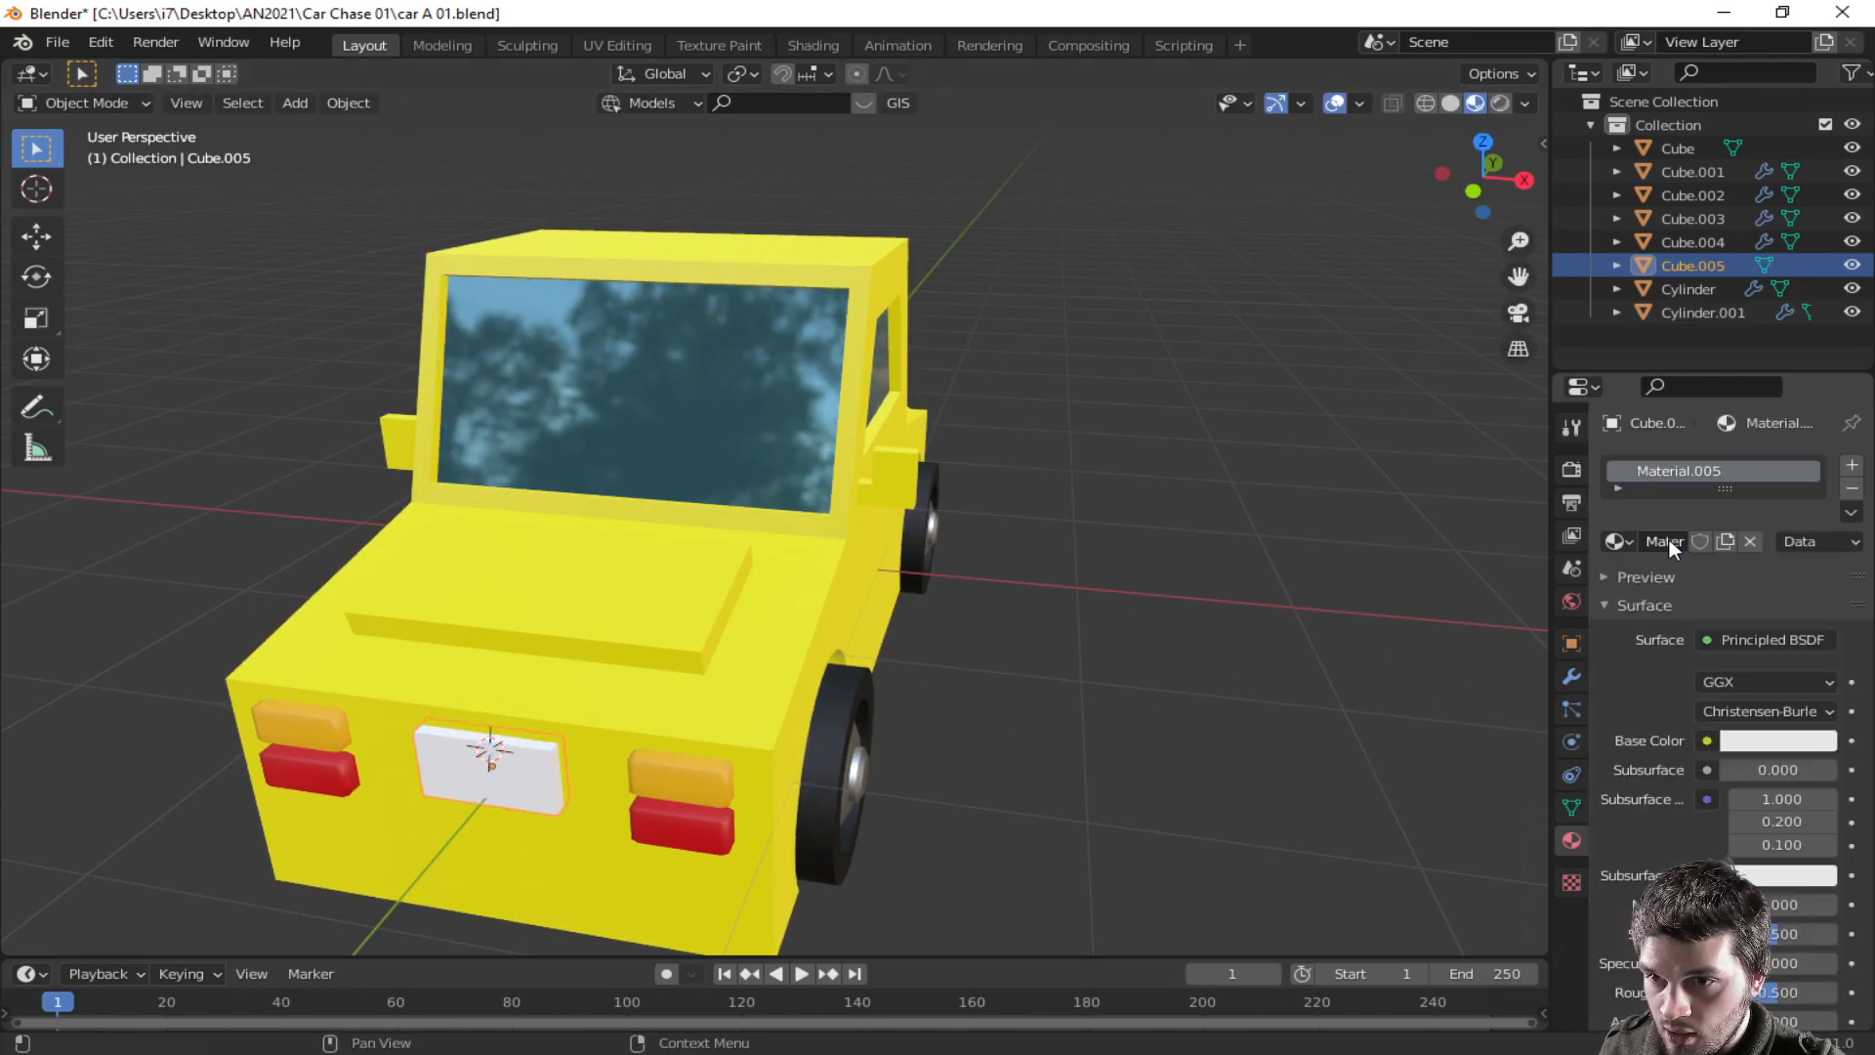
{"action": "left_click", "coordinate": [1759, 743]}
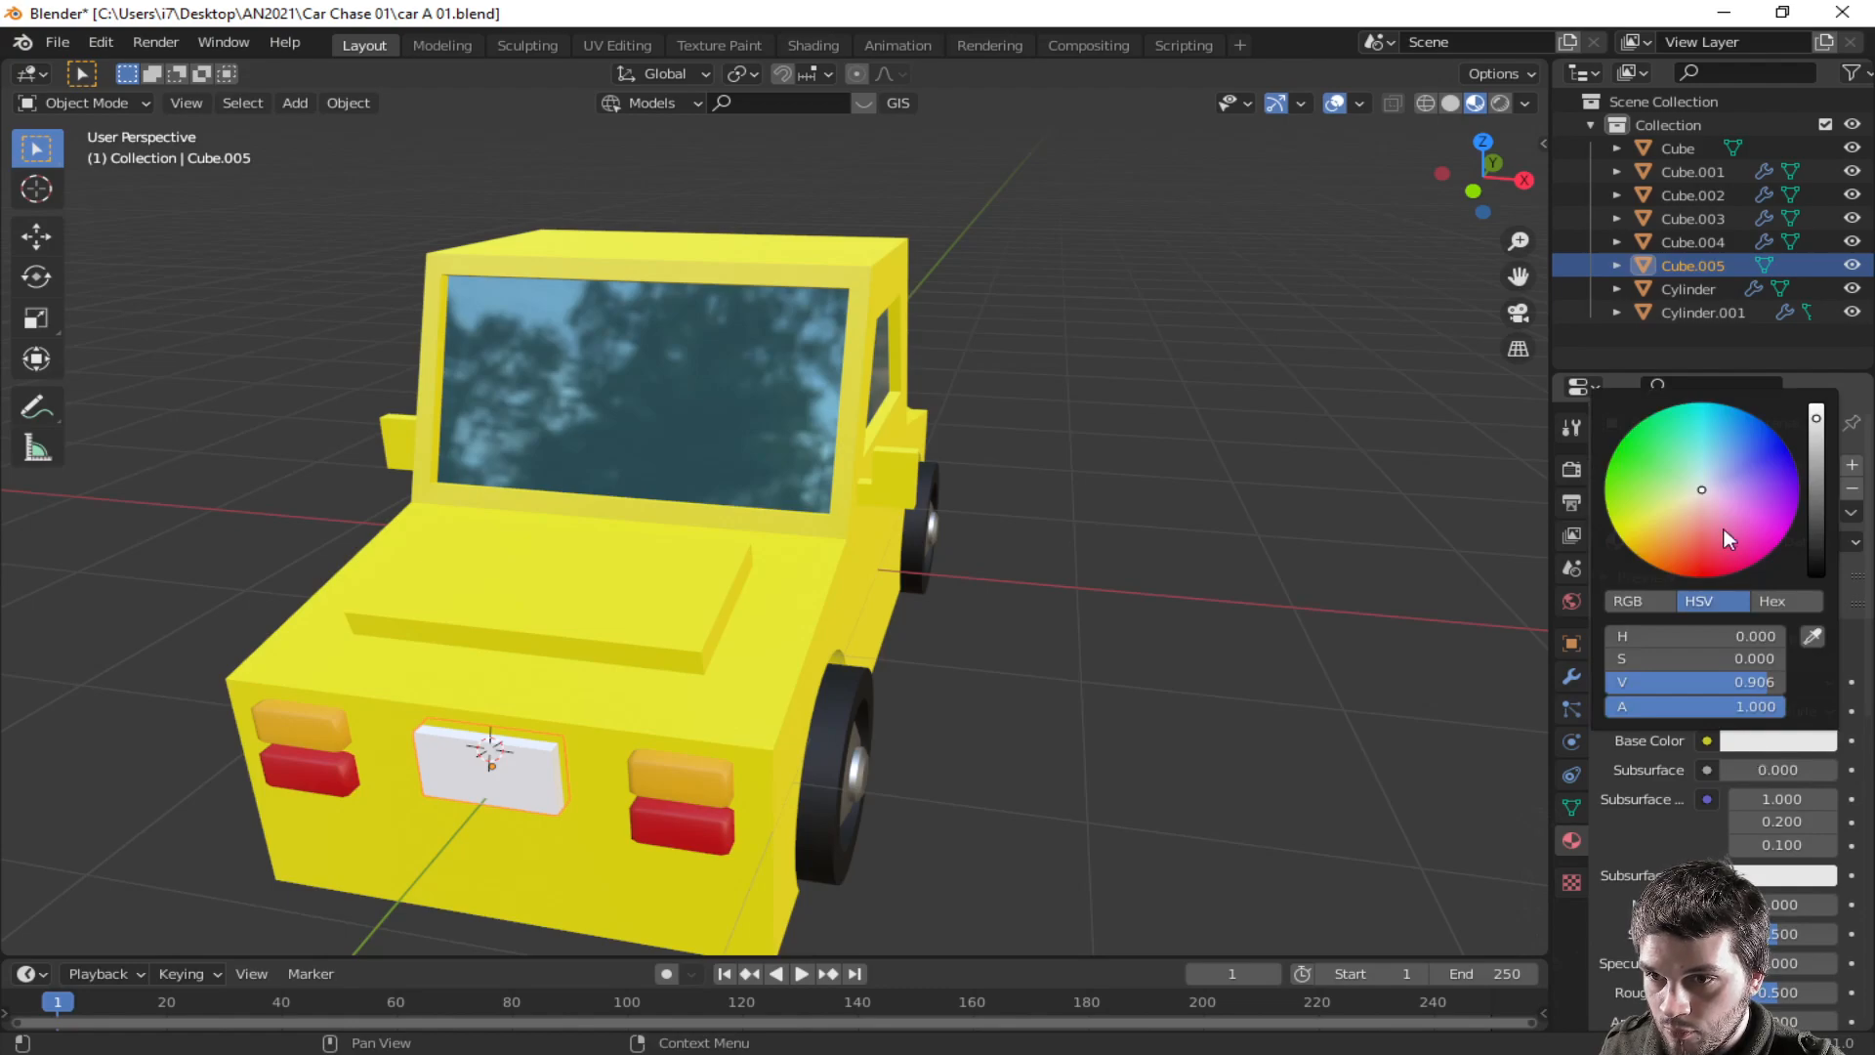
{"action": "left_click_drag", "start_coordinate": [1702, 492], "coordinate": [1712, 461]}
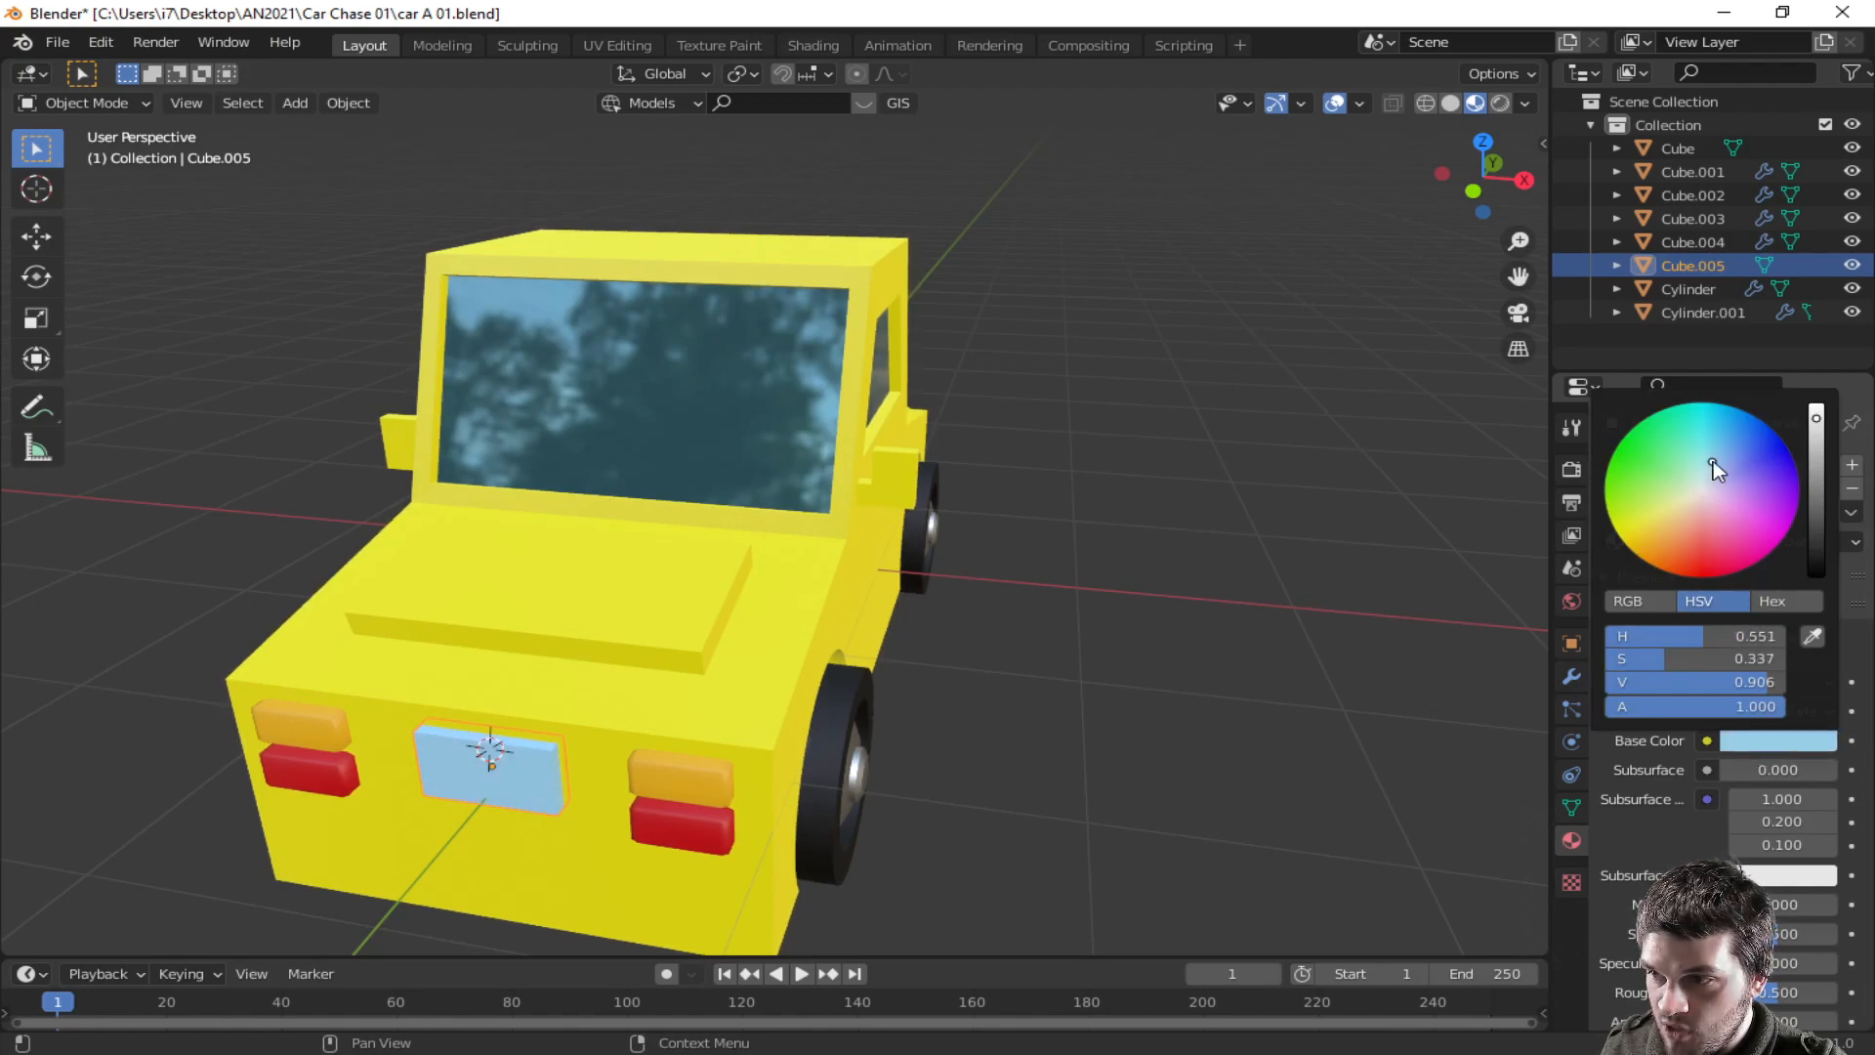
- In edit mode, inset the plate's front face and extrude the inset face slightly
{"action": "middle_click_drag", "start_coordinate": [841, 785], "coordinate": [932, 729]}
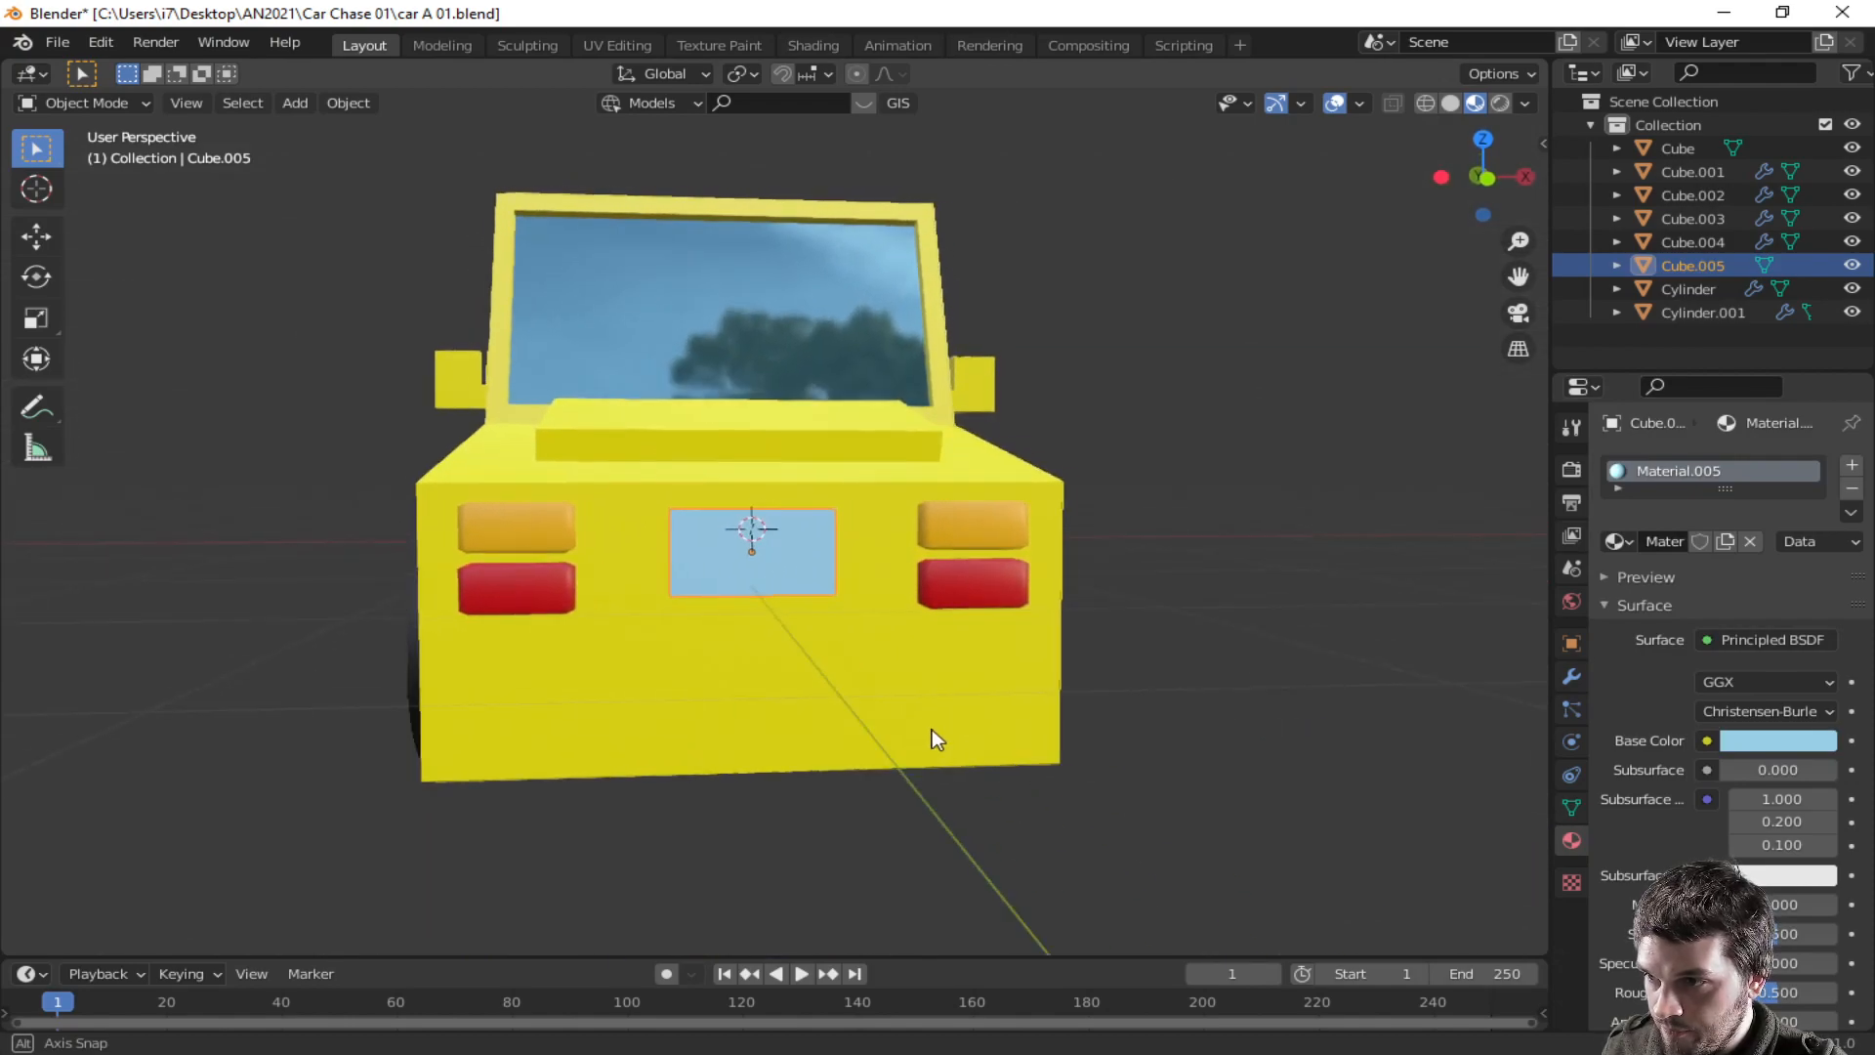
{"action": "key", "text": "Tab"}
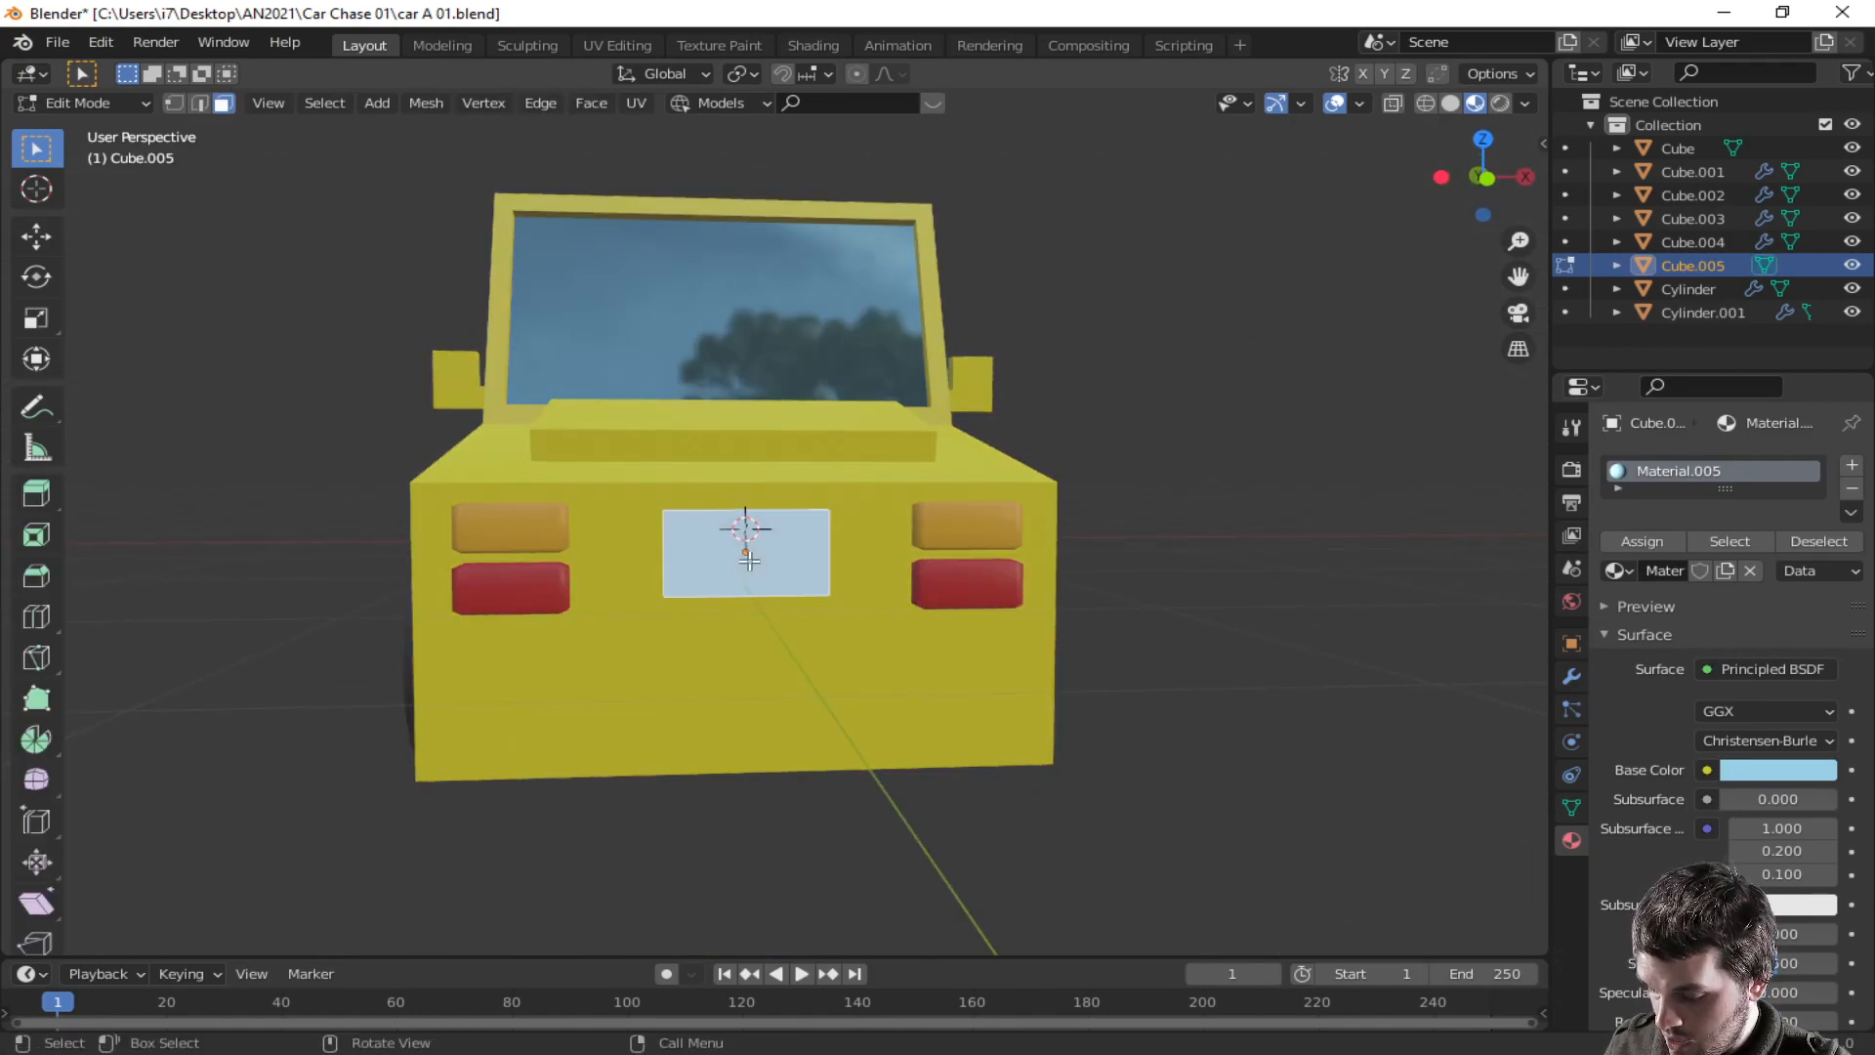
{"action": "key", "text": "i"}
{"action": "left_click", "coordinate": [815, 535]}
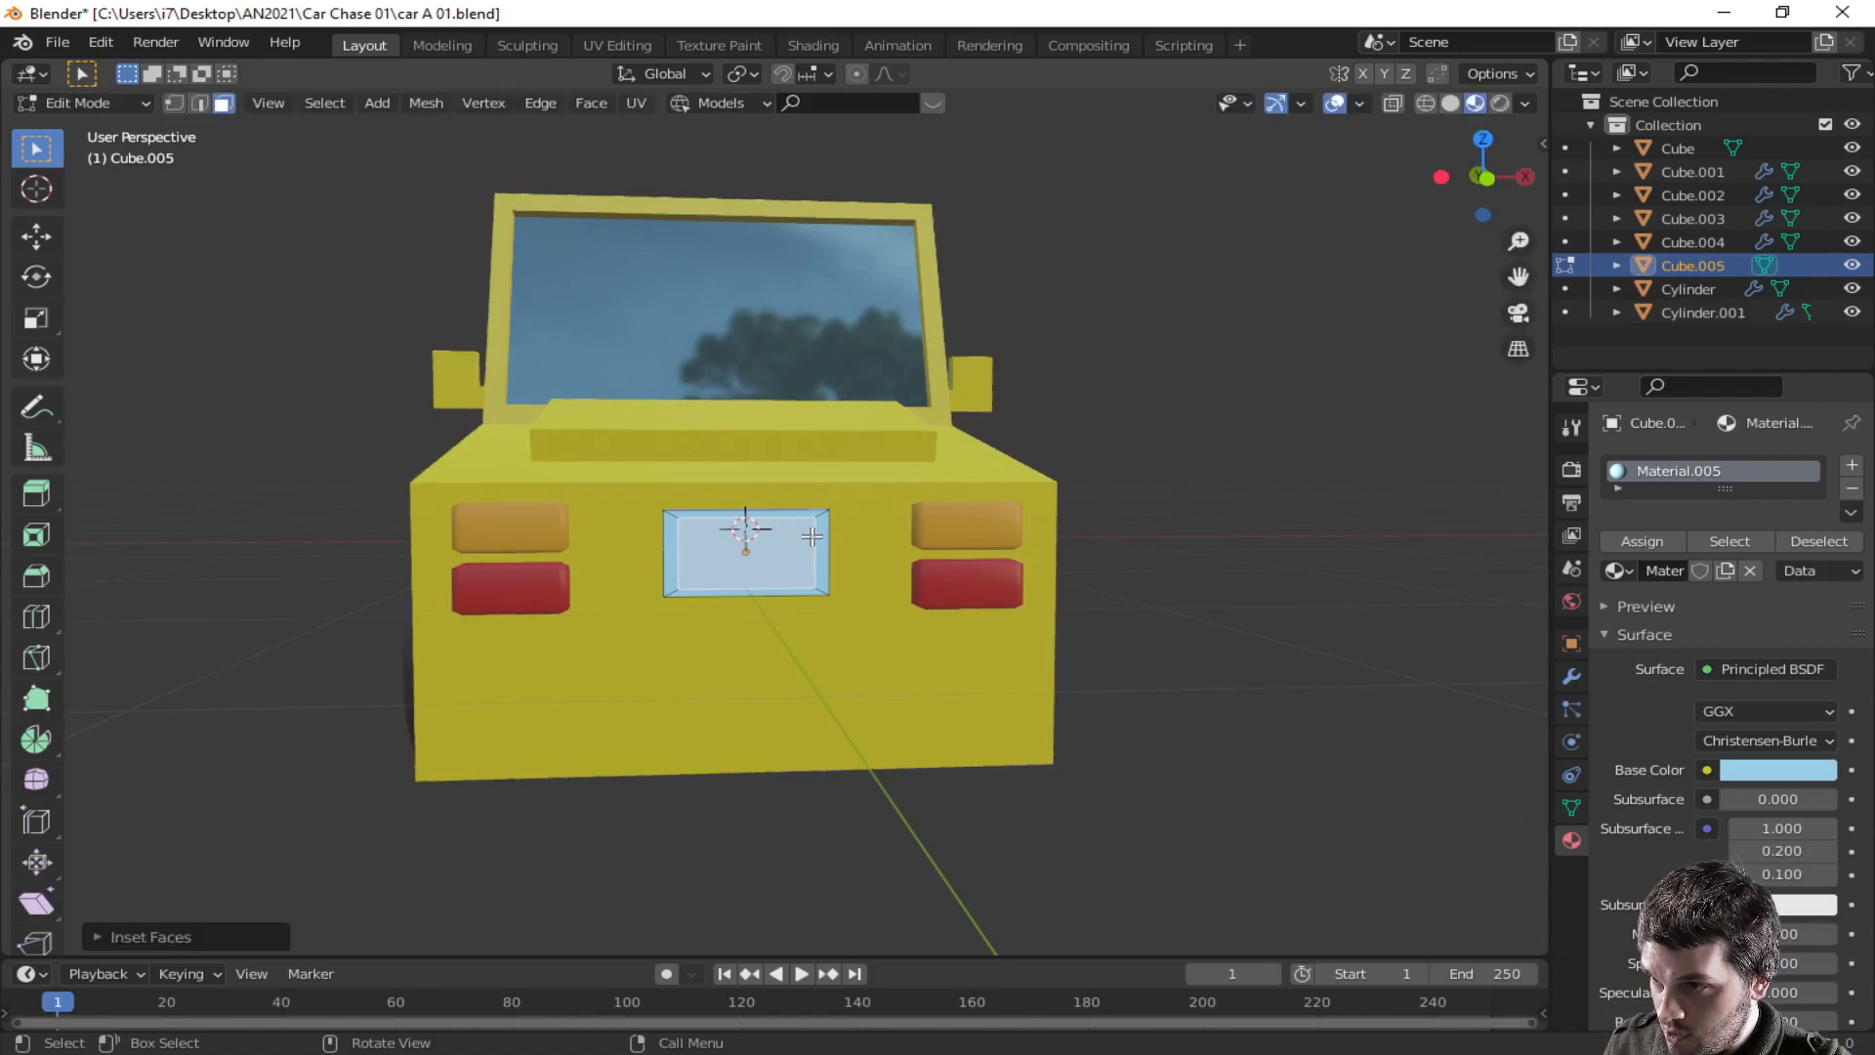
{"action": "middle_click_drag", "start_coordinate": [815, 536], "coordinate": [819, 744]}
{"action": "key", "text": "e"}
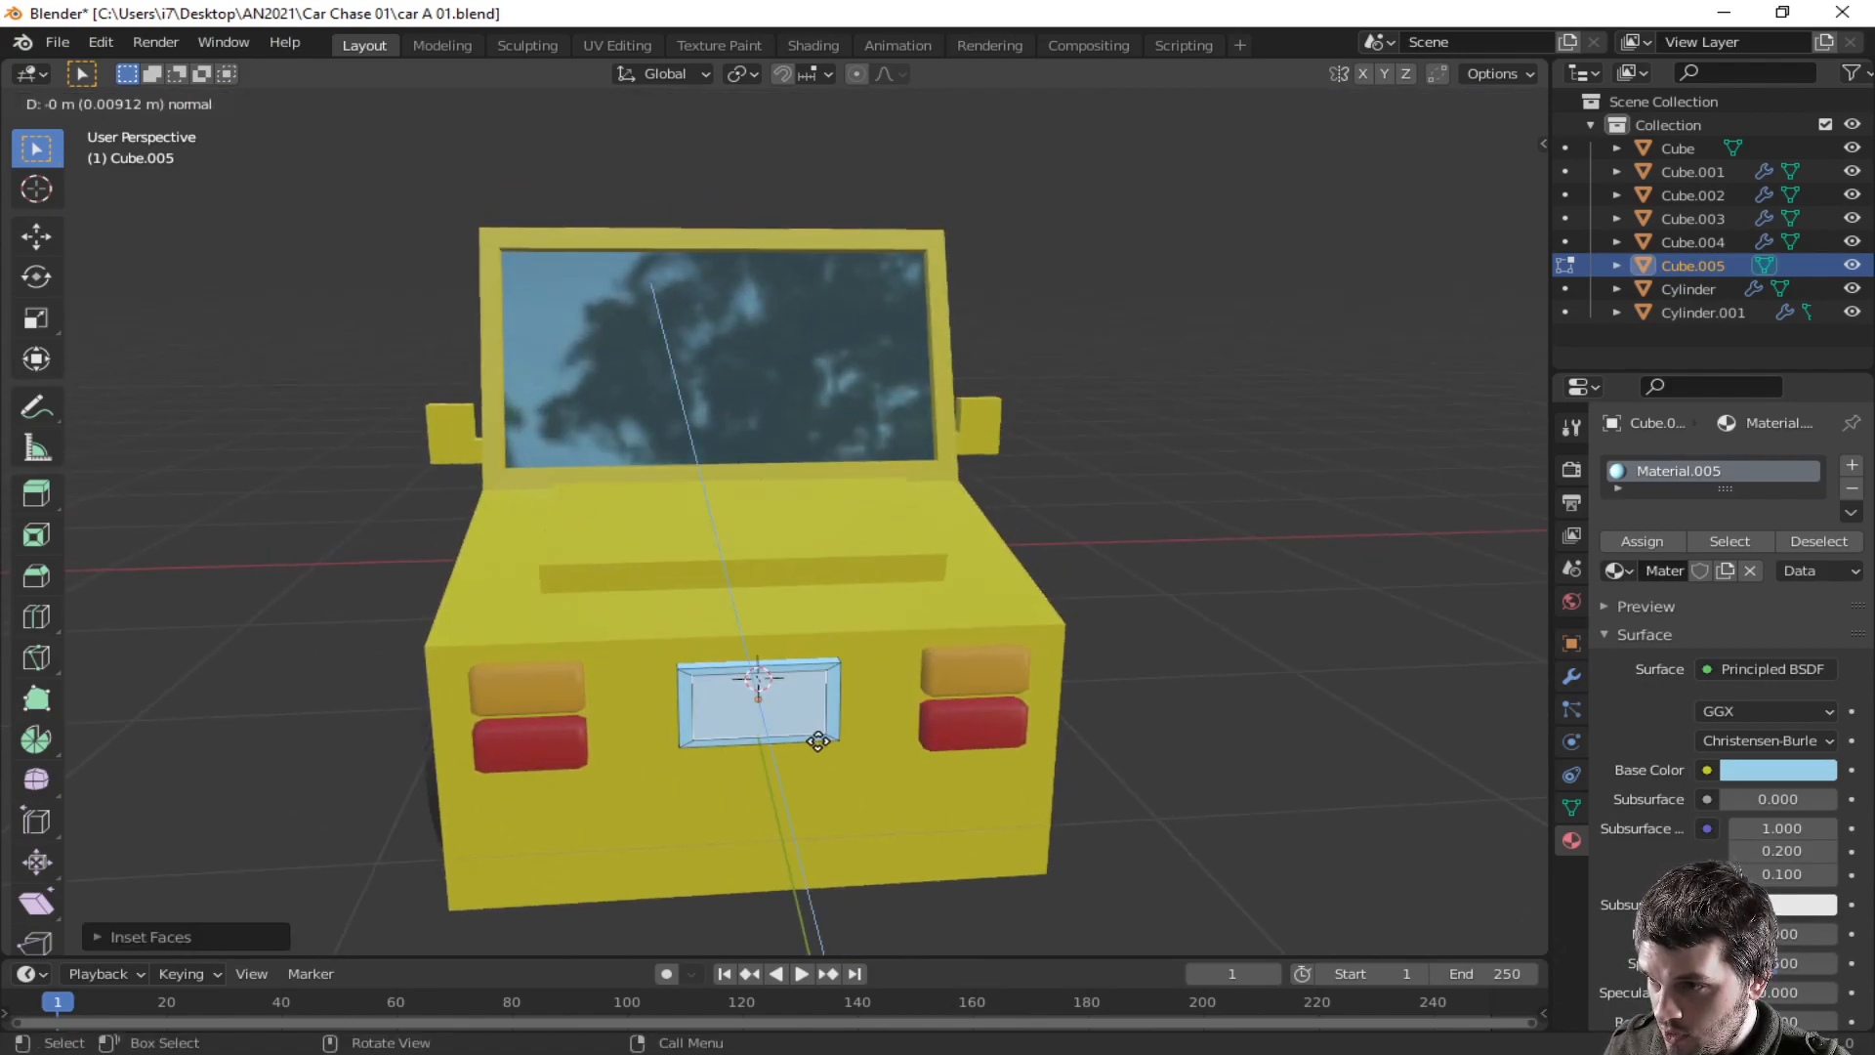
{"action": "left_click", "coordinate": [817, 739]}
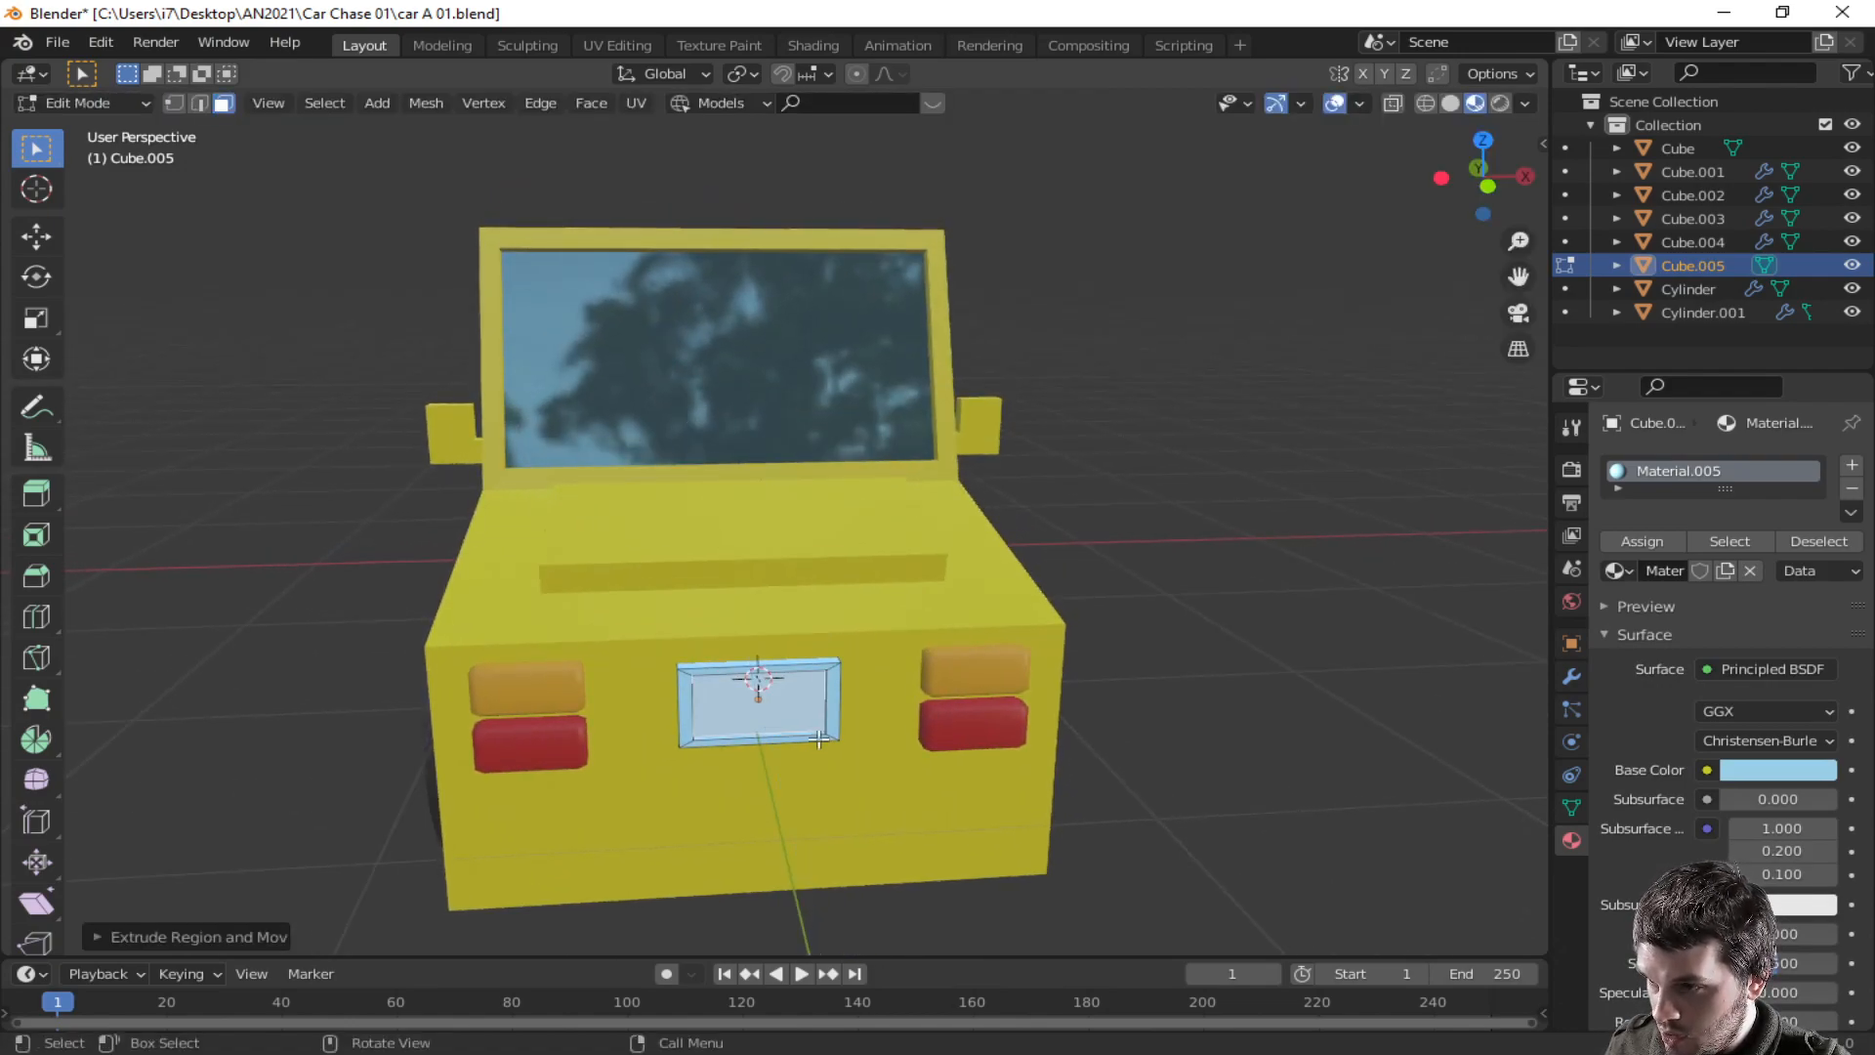
- Add a second material slot with a new material, assign it to the inset face, and color it blue-purple
{"action": "left_click", "coordinate": [1850, 466]}
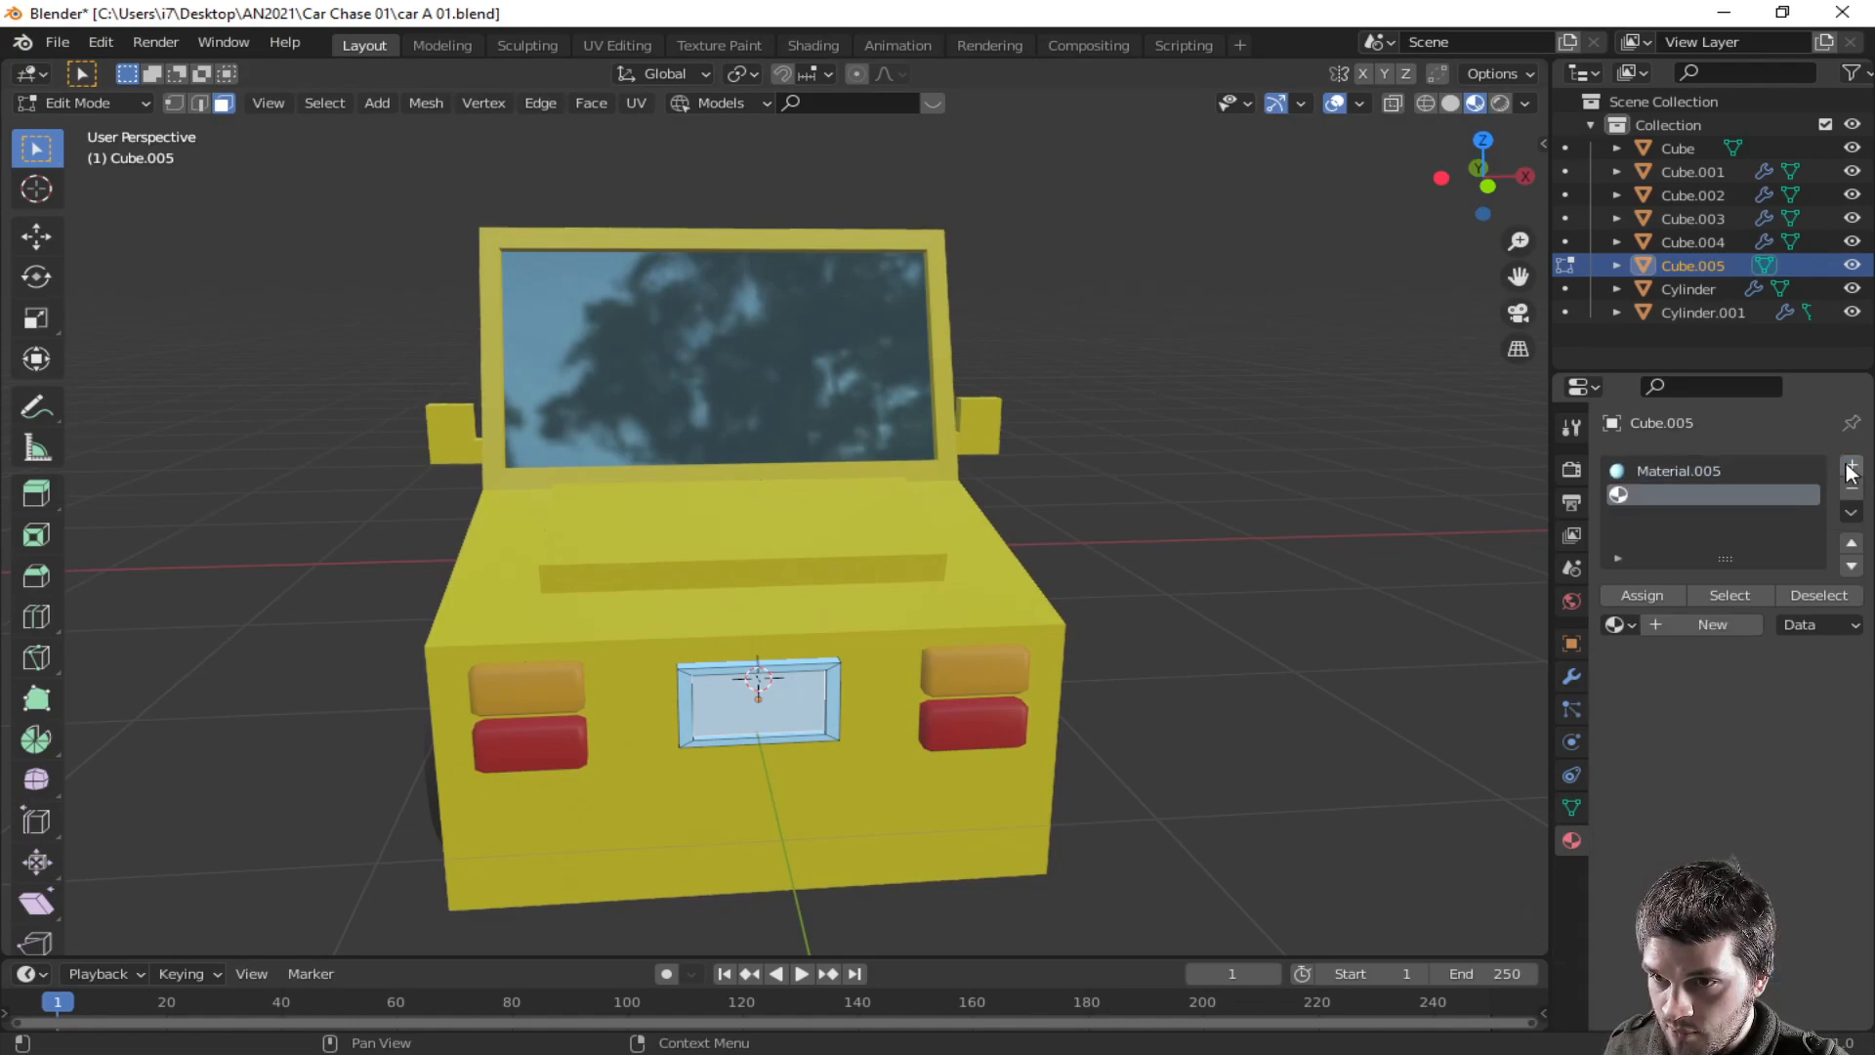
{"action": "left_click", "coordinate": [1657, 593]}
{"action": "left_click", "coordinate": [1697, 629]}
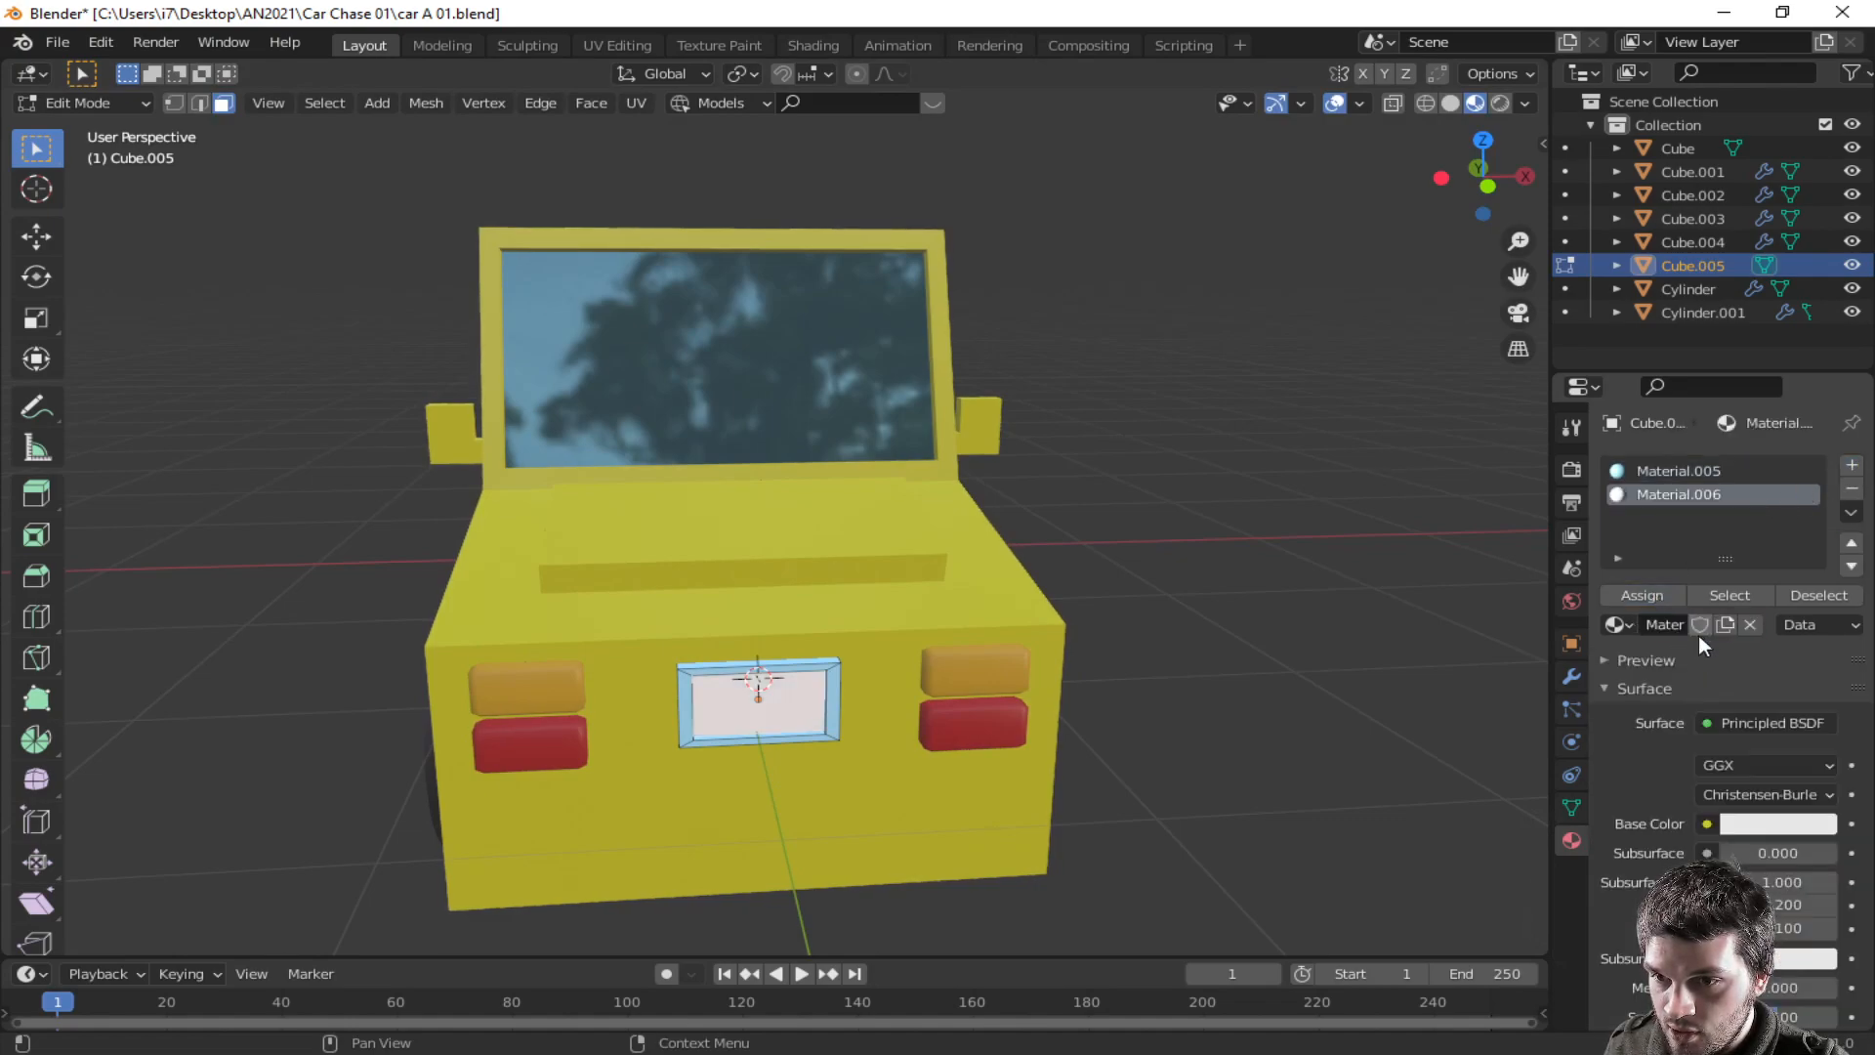
{"action": "left_click", "coordinate": [1750, 826]}
{"action": "left_click_drag", "start_coordinate": [1782, 574], "coordinate": [1792, 548]}
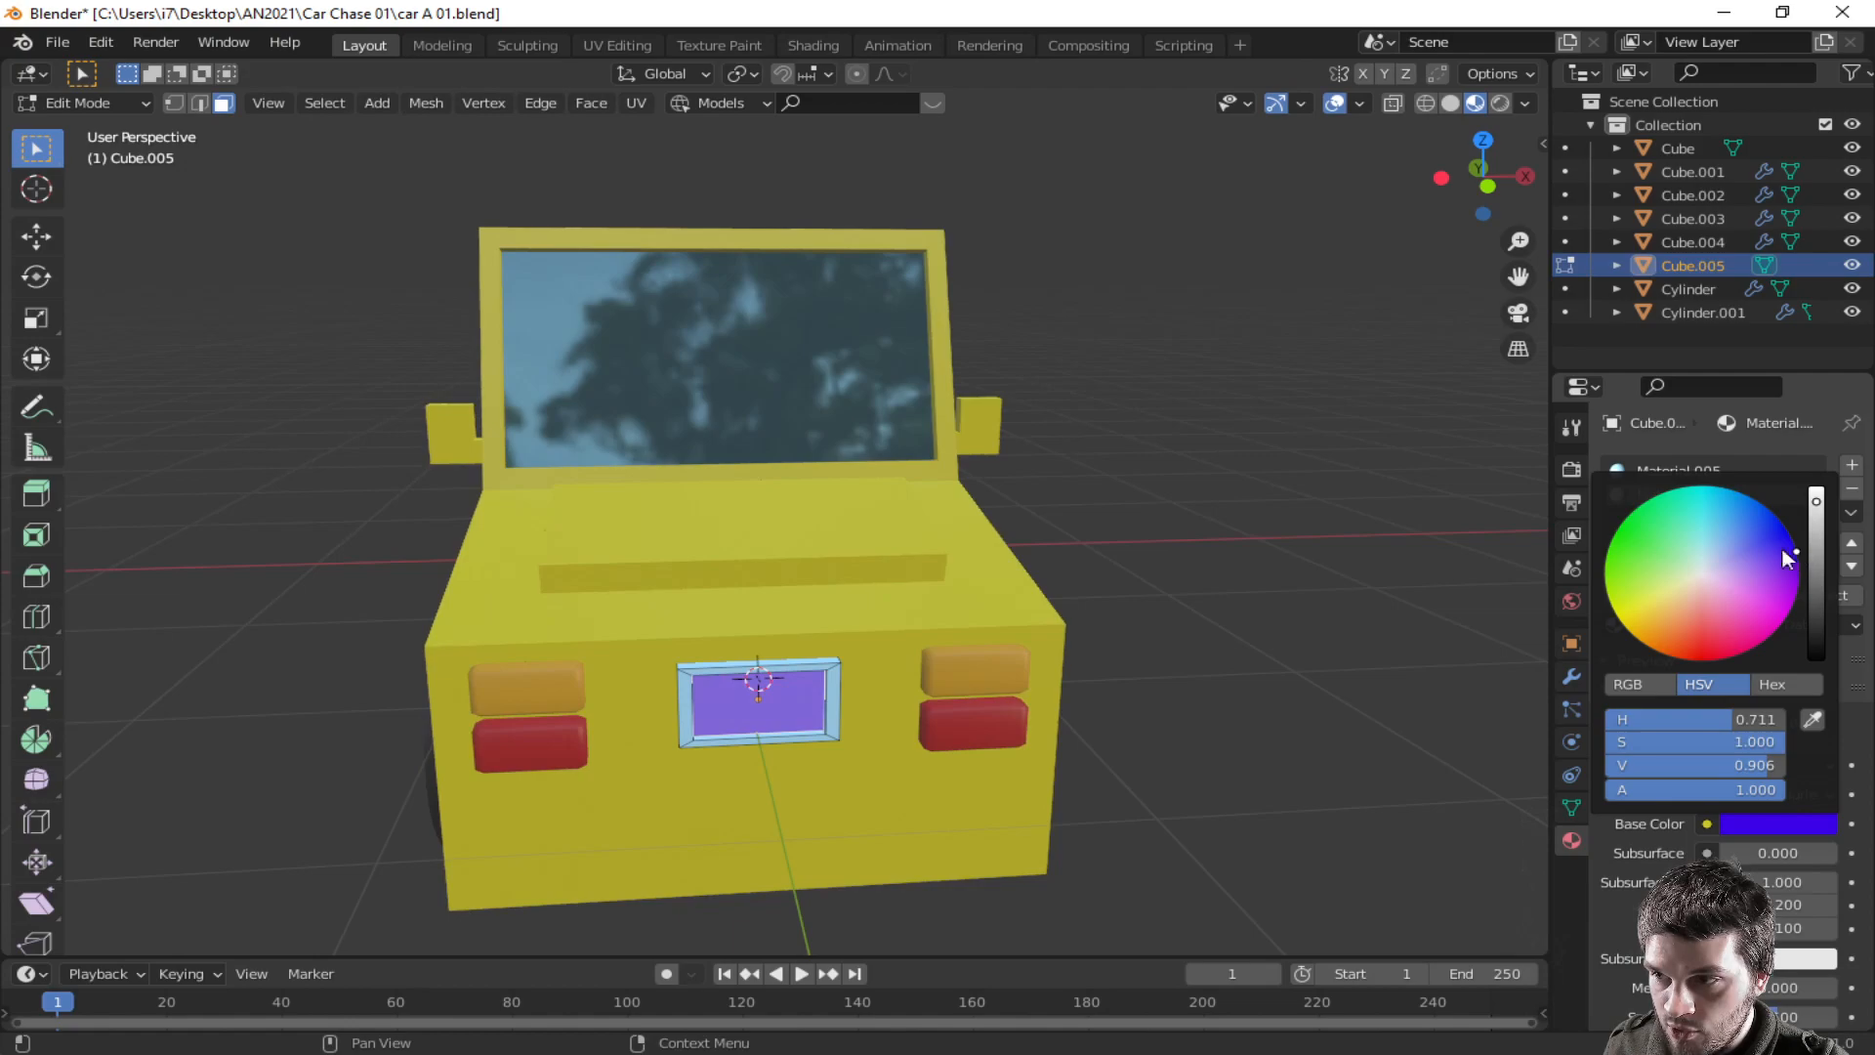
- Leave edit mode, duplicate the license plate, and rotate the copy 180 degrees around Z
{"action": "key", "text": "Tab"}
{"action": "middle_click_drag", "start_coordinate": [1168, 701], "coordinate": [1000, 733]}
{"action": "middle_click_drag", "start_coordinate": [356, 634], "coordinate": [682, 753]}
{"action": "key", "text": "shift+d"}
{"action": "key", "text": "y"}
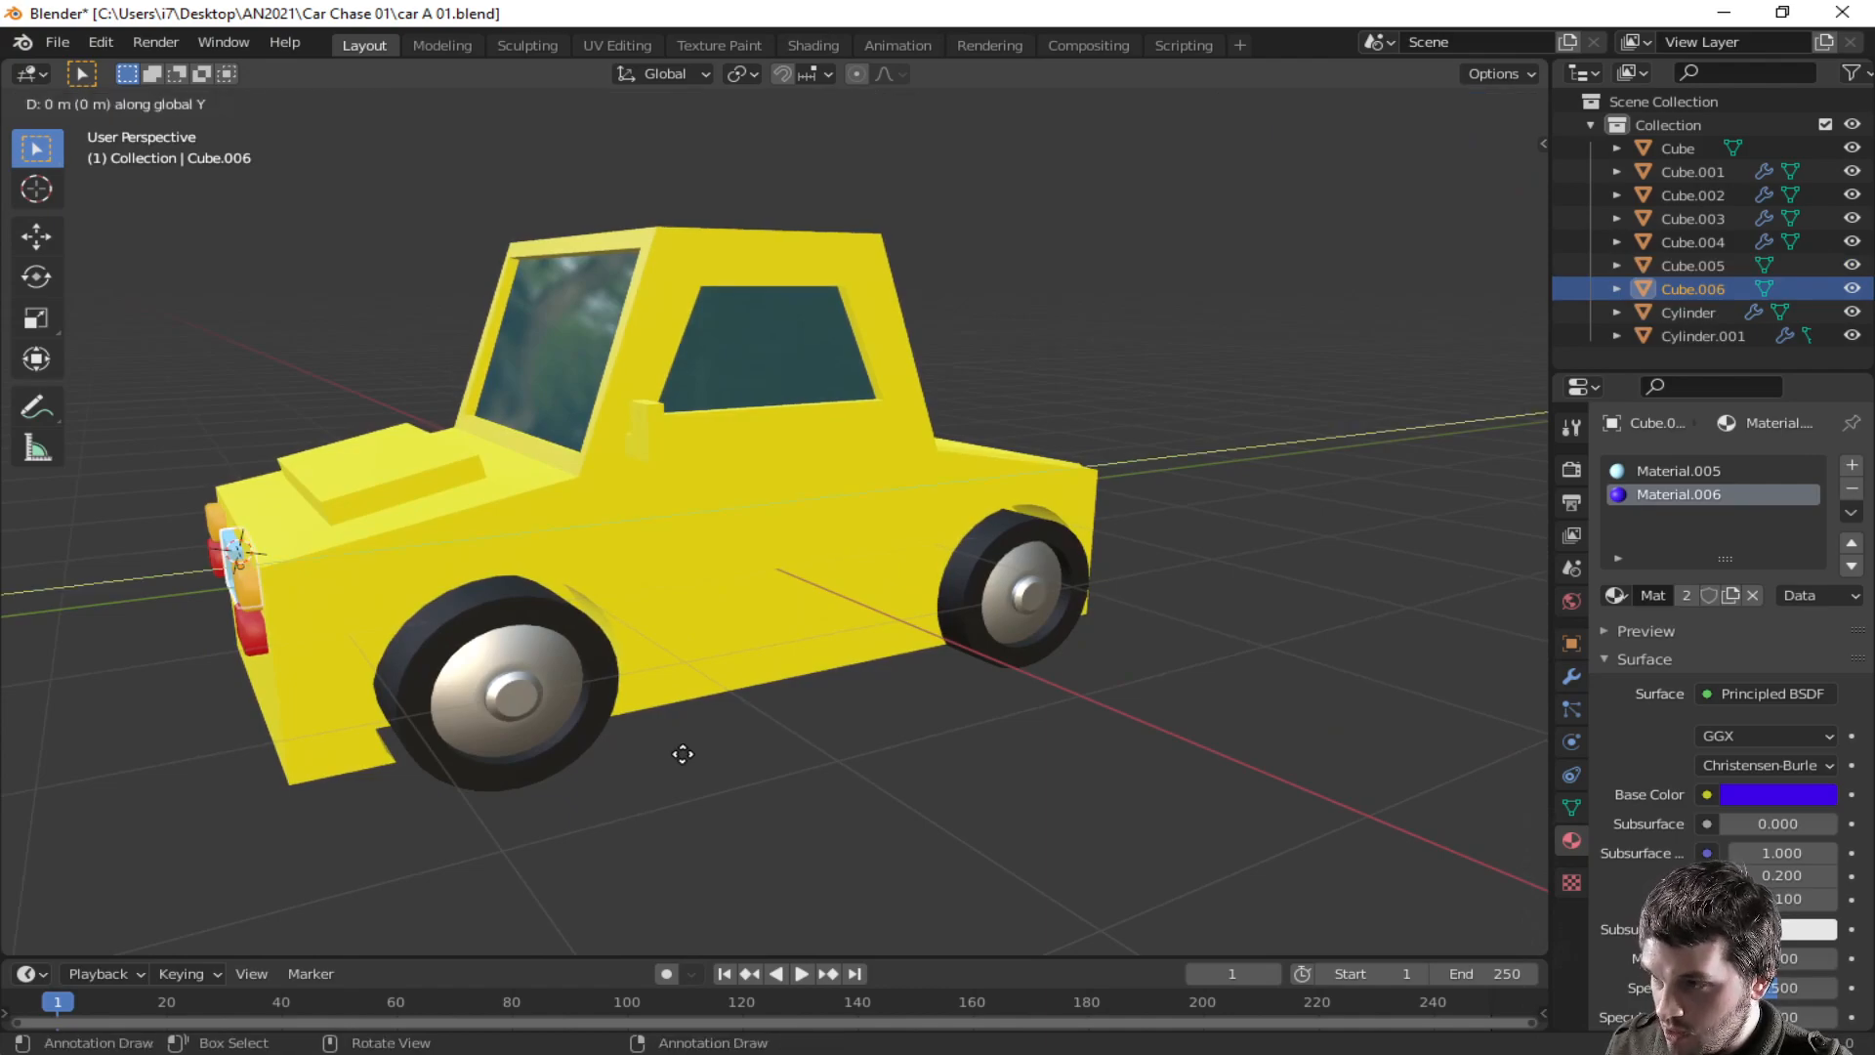
{"action": "left_click", "coordinate": [1426, 636]}
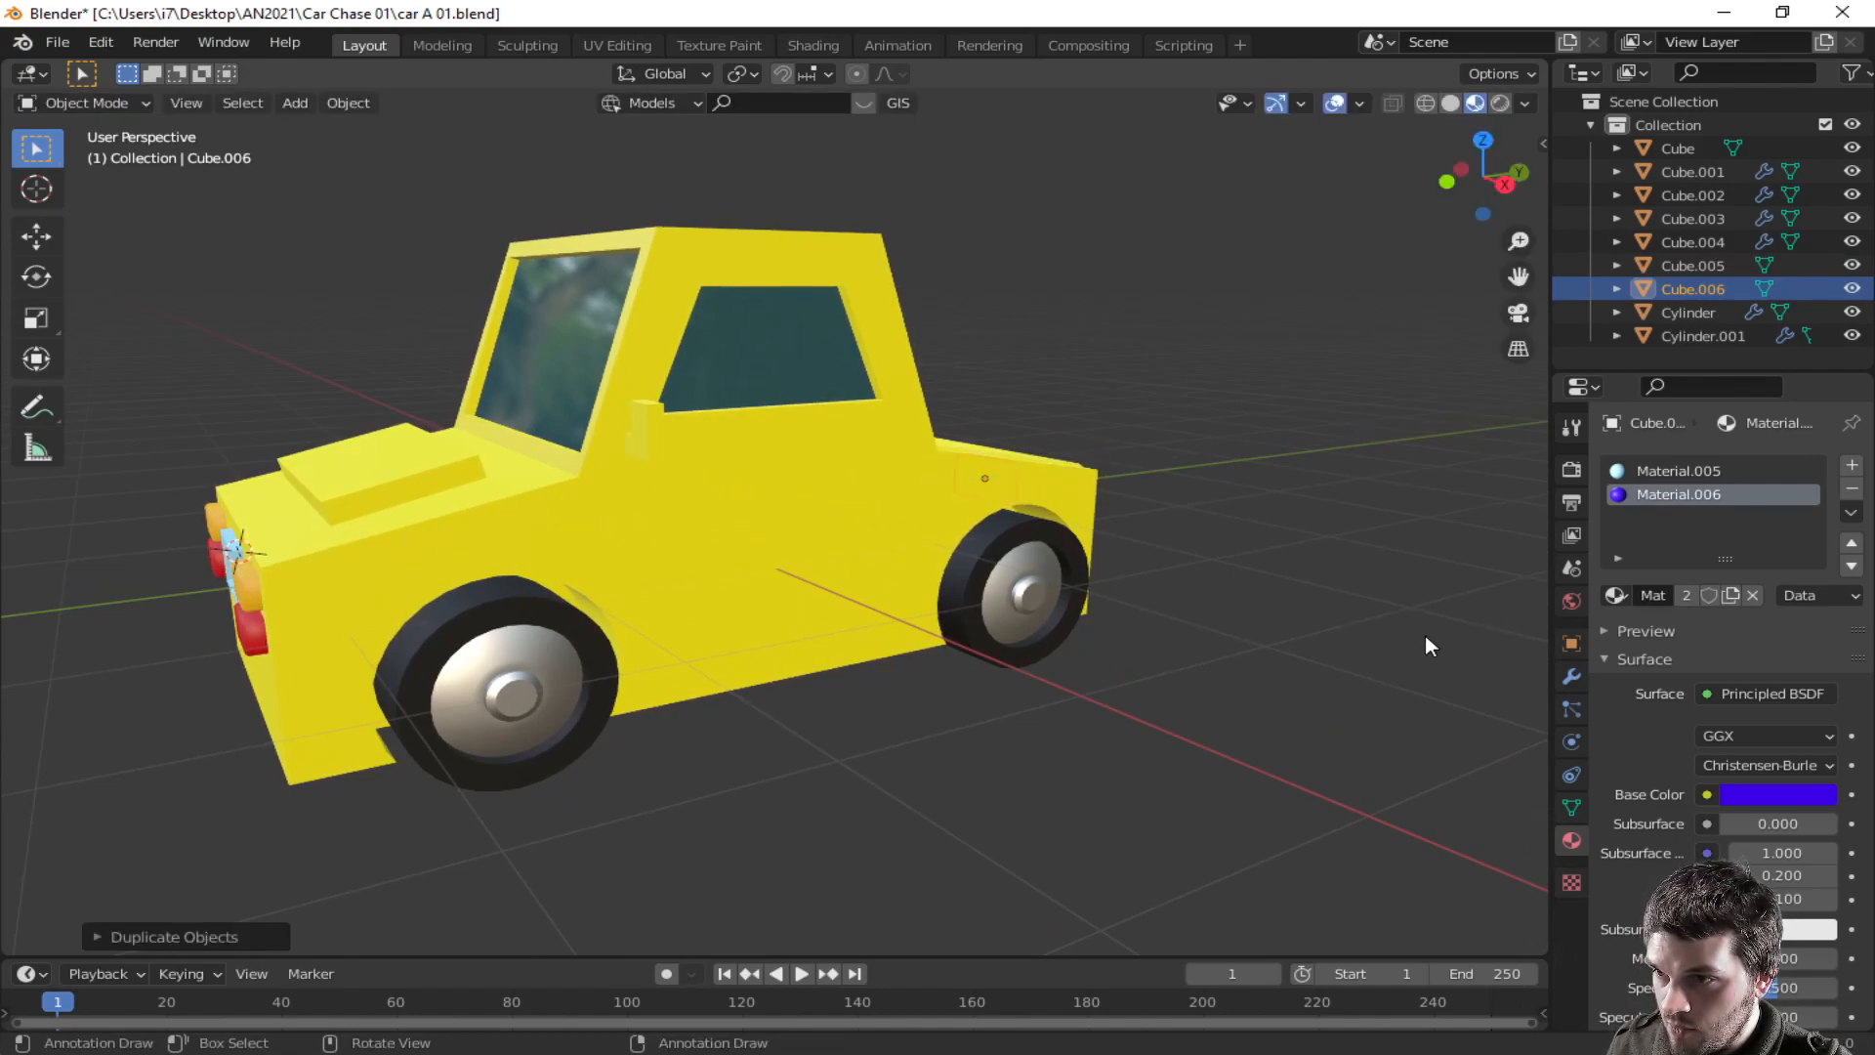
{"action": "middle_click_drag", "start_coordinate": [1426, 637], "coordinate": [1116, 664]}
{"action": "type", "text": "r"}
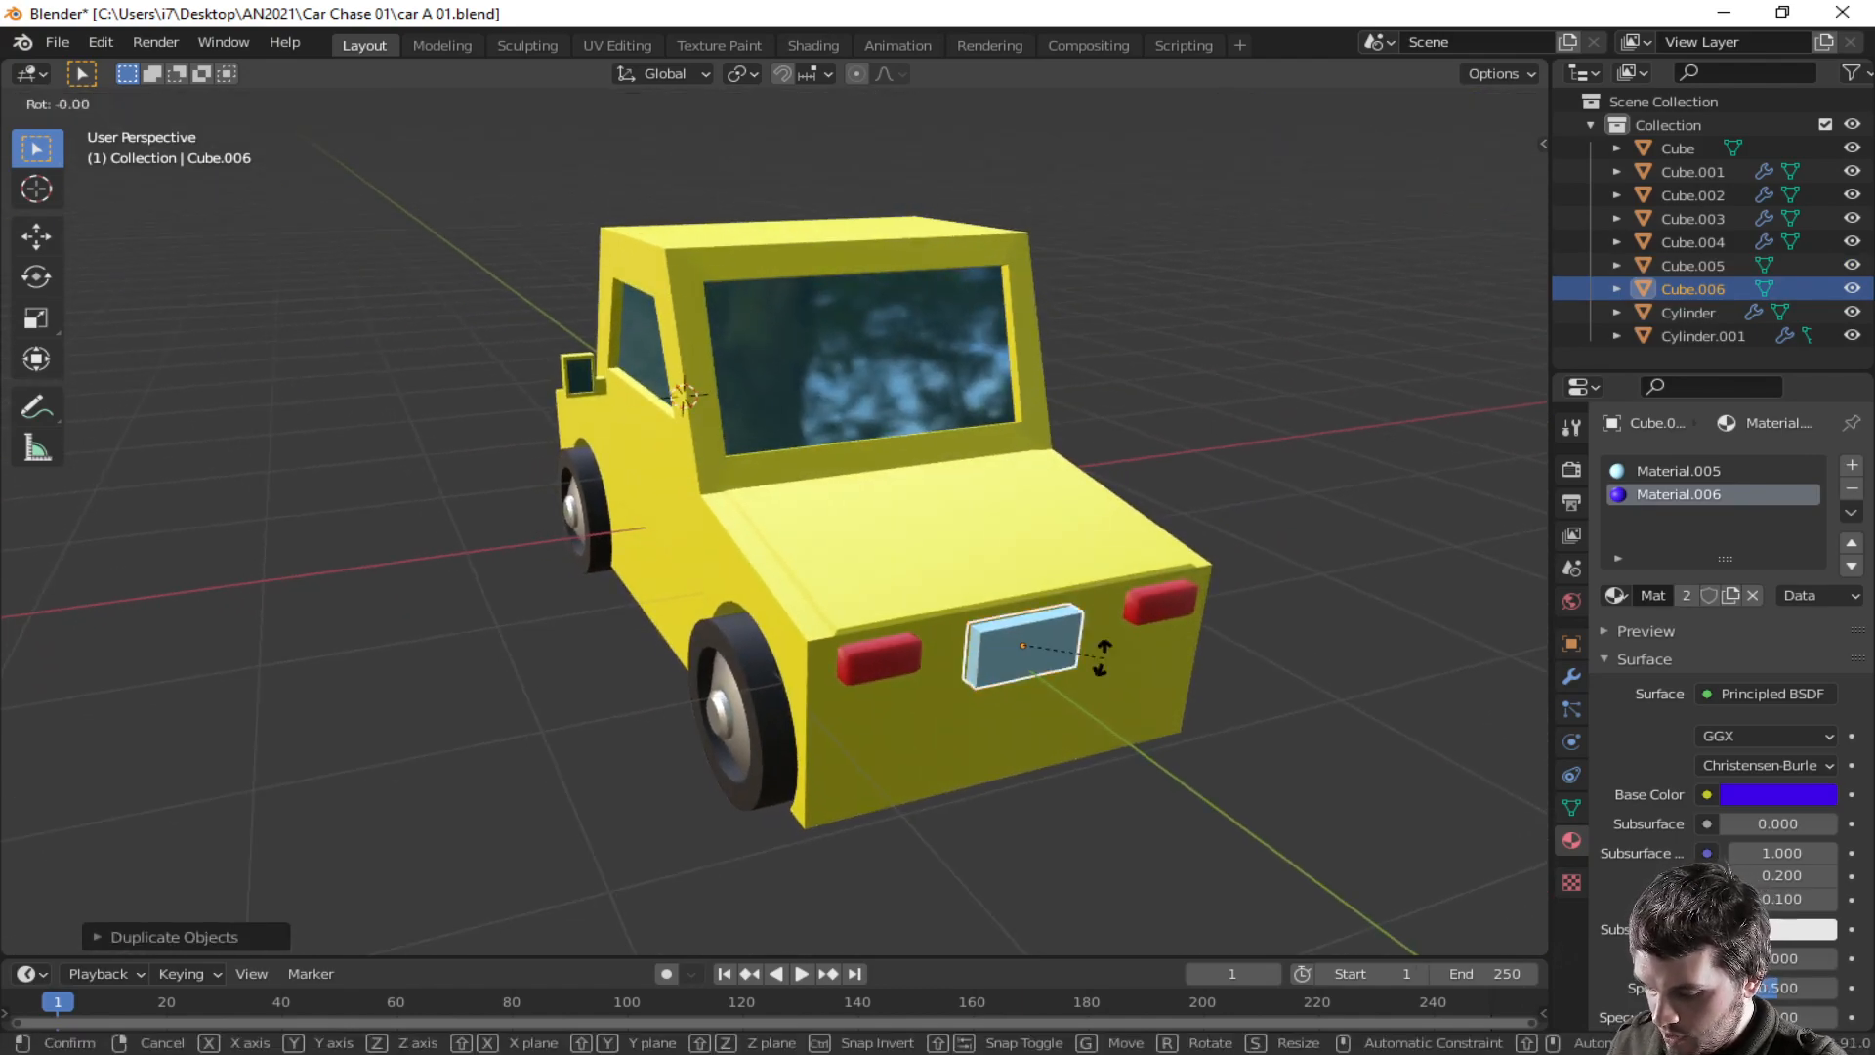
{"action": "type", "text": "z180"}
{"action": "key", "text": "Return"}
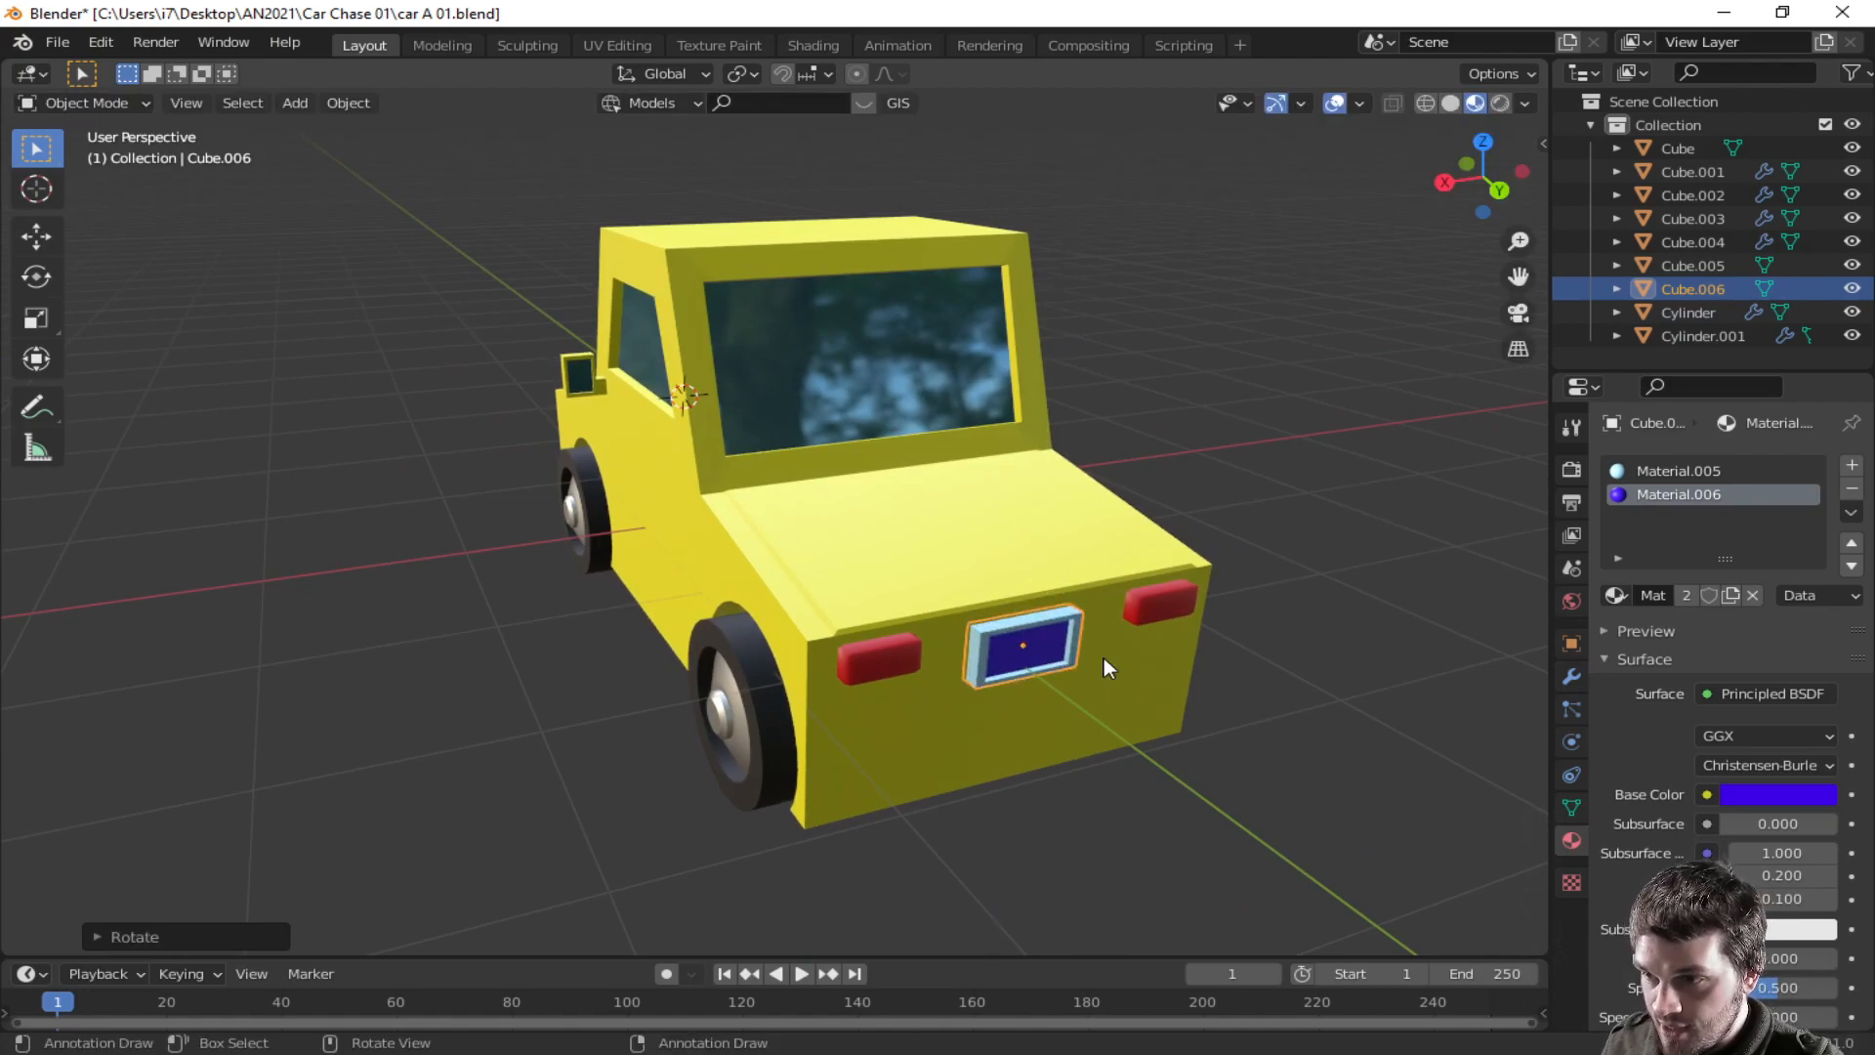
- Move the copied plate along Y onto the car's opposite end
{"action": "key", "text": "g"}
{"action": "key", "text": "y"}
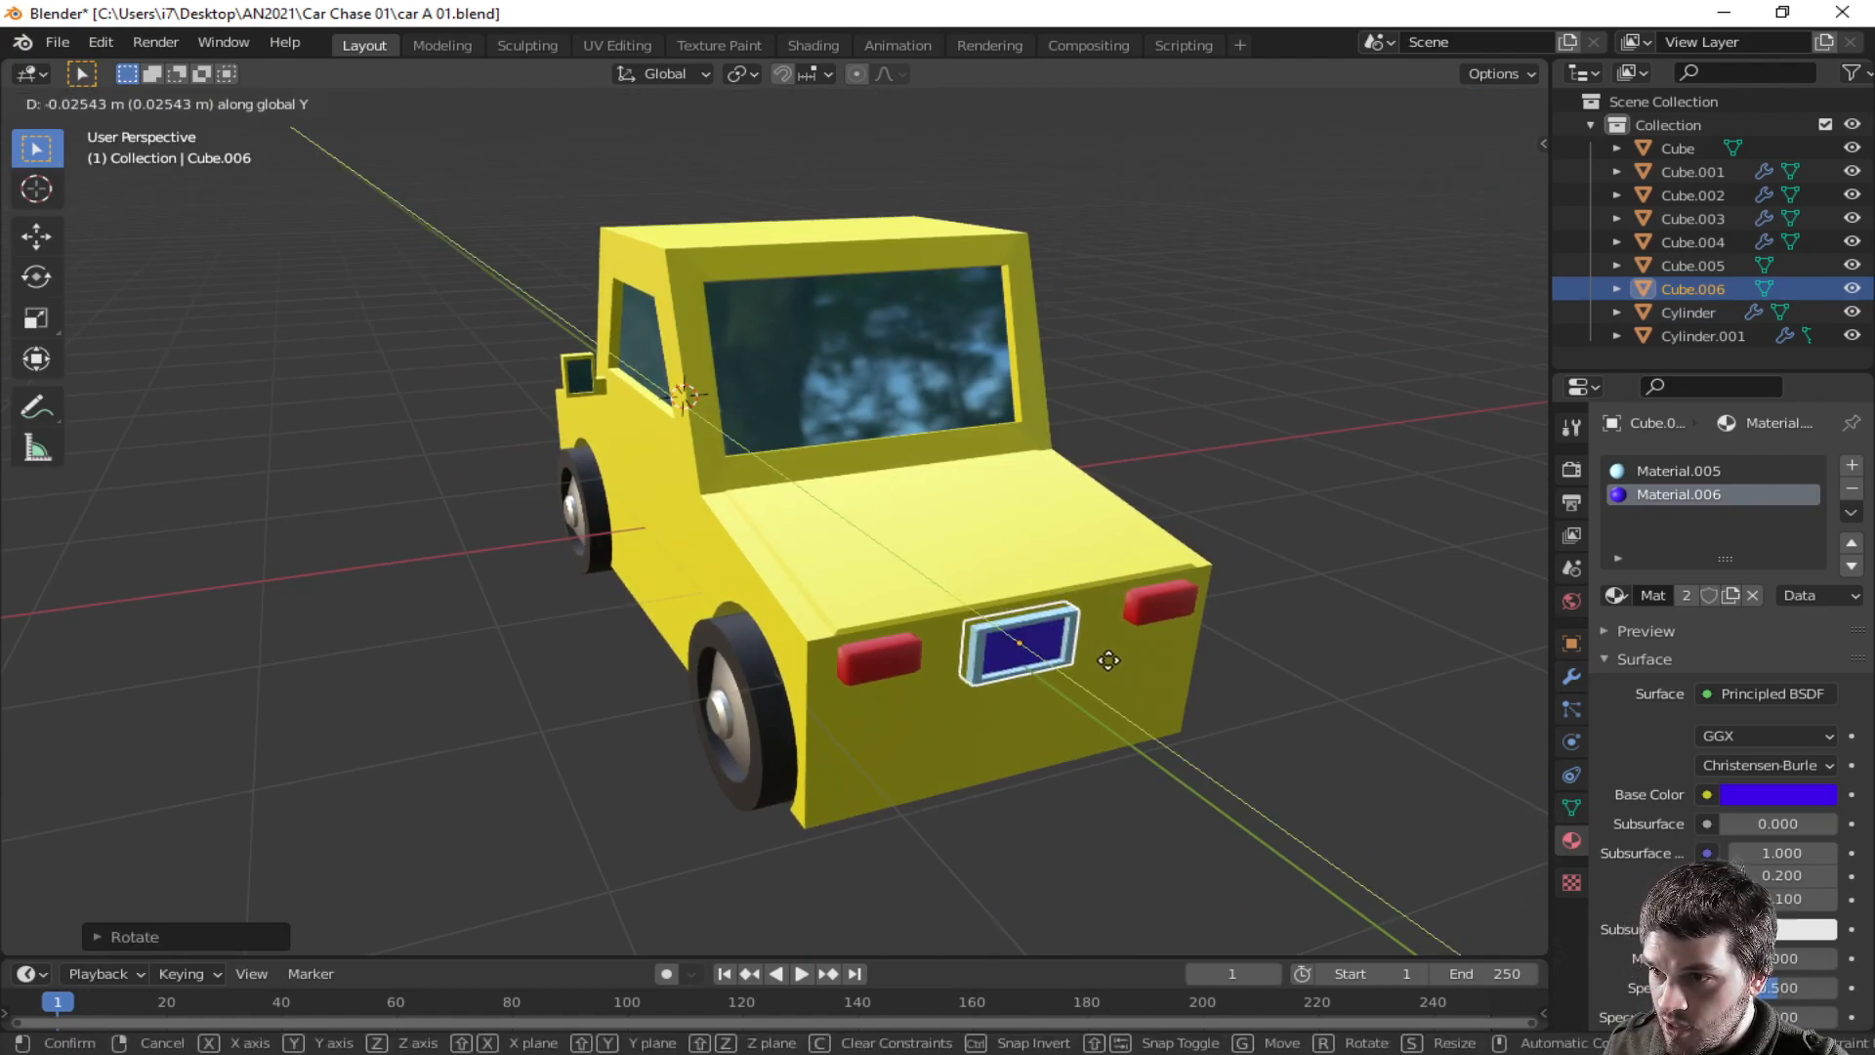
{"action": "left_click", "coordinate": [1108, 660]}
{"action": "left_click", "coordinate": [1222, 575]}
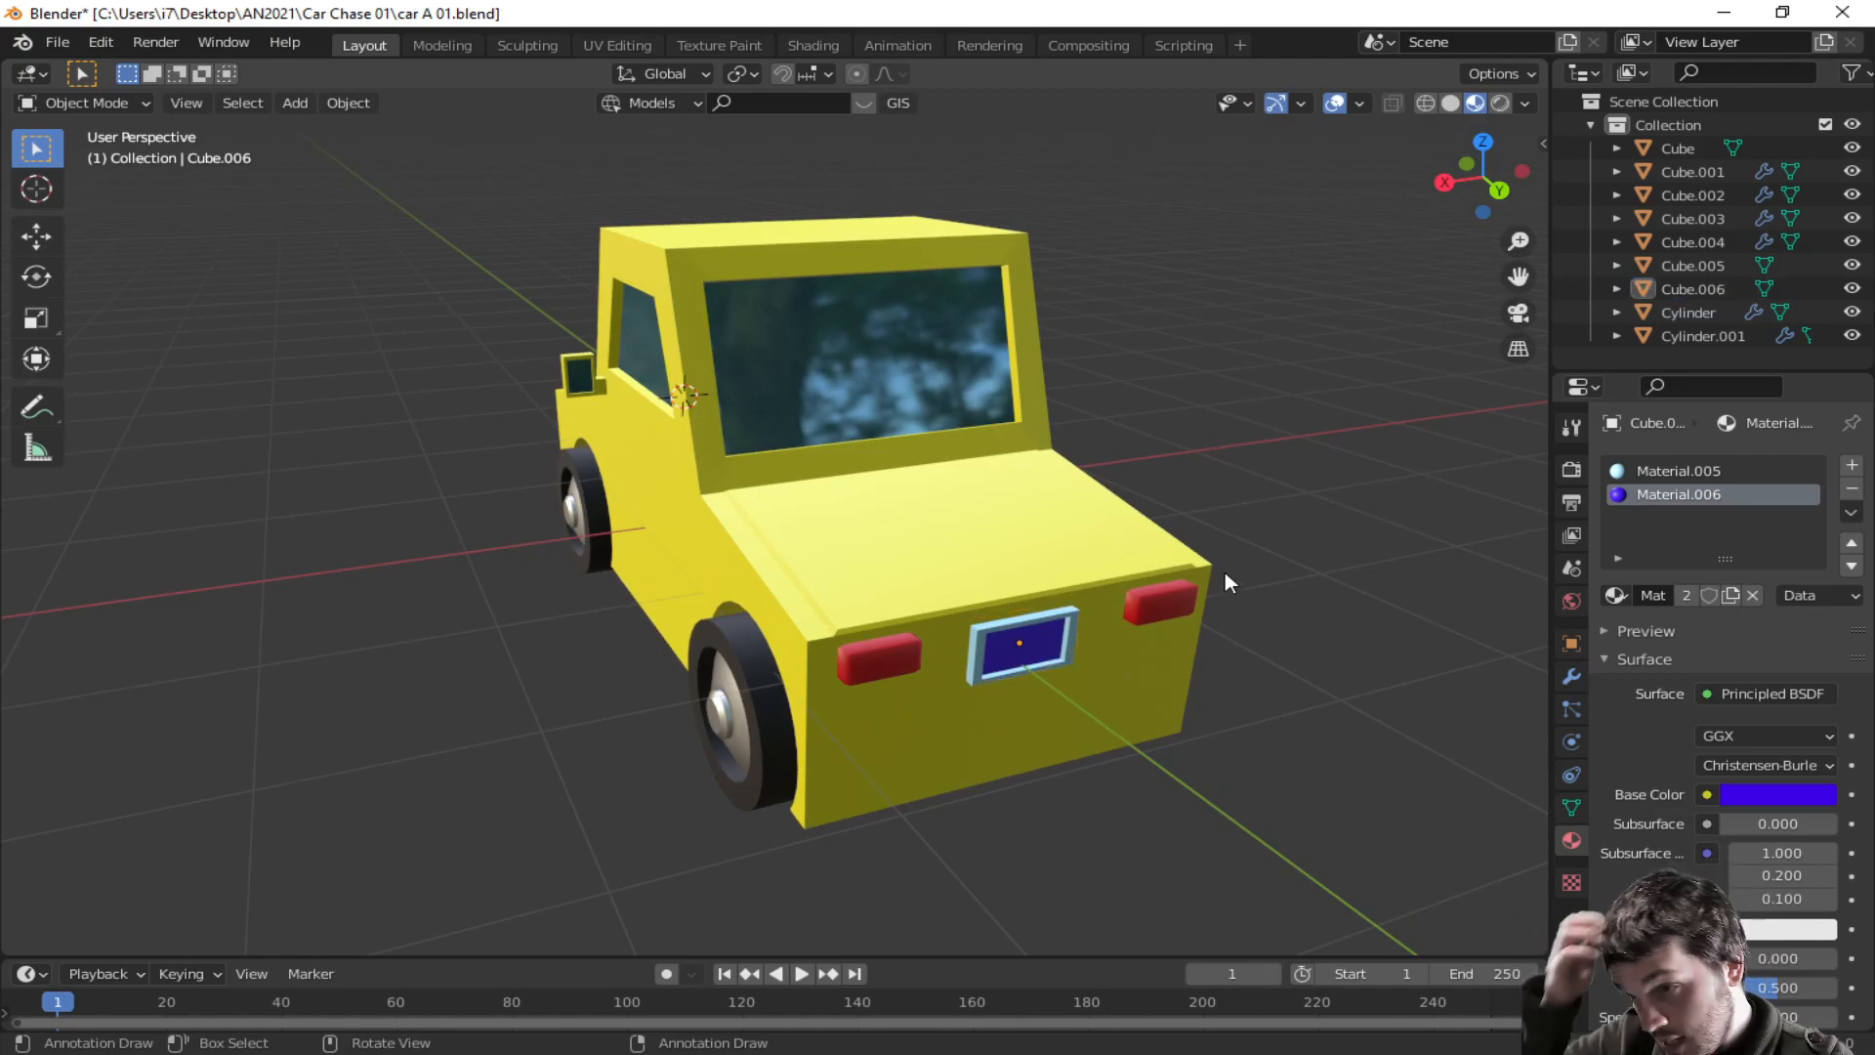
{"action": "middle_click_drag", "start_coordinate": [1222, 573], "coordinate": [775, 725]}
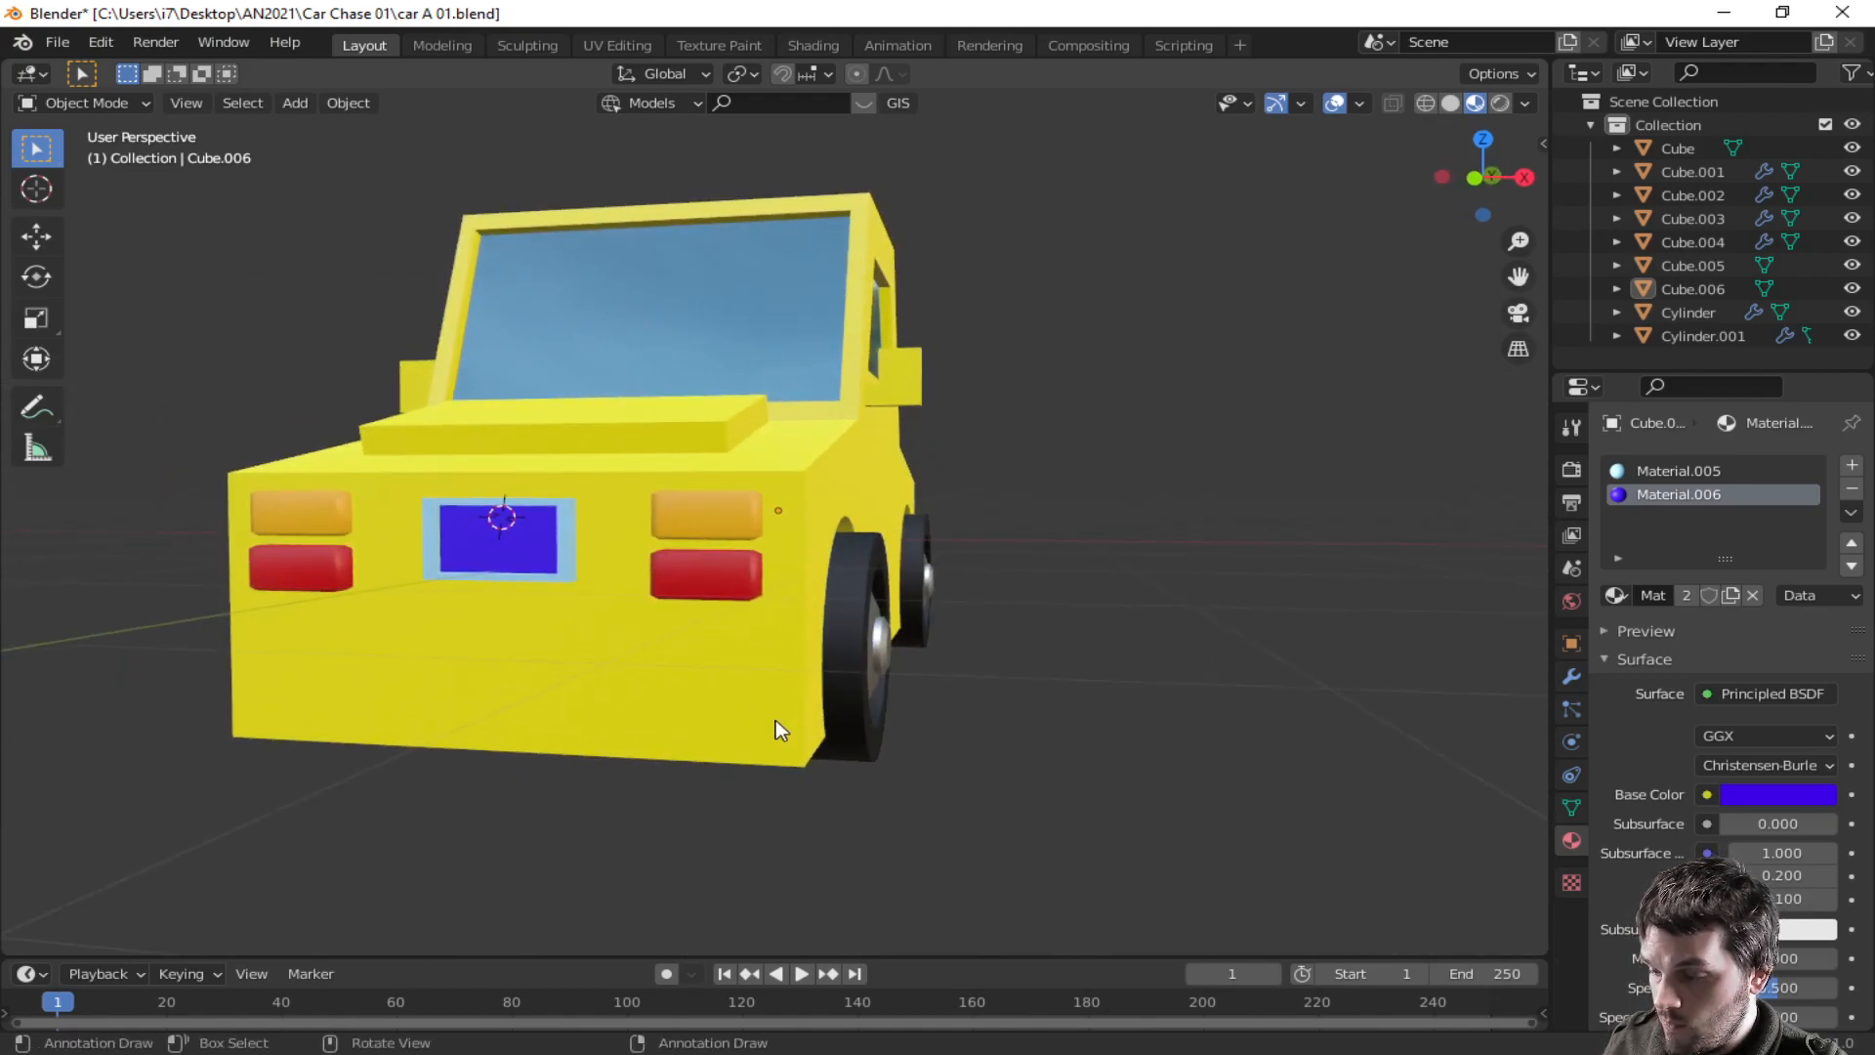
- Select the car body in edit mode and add a loop cut near the bottom of its front end
{"action": "key", "text": "Tab"}
{"action": "key", "text": "Tab"}
{"action": "left_click", "coordinate": [683, 729]}
{"action": "key", "text": "Tab"}
{"action": "key", "text": "ctrl+r"}
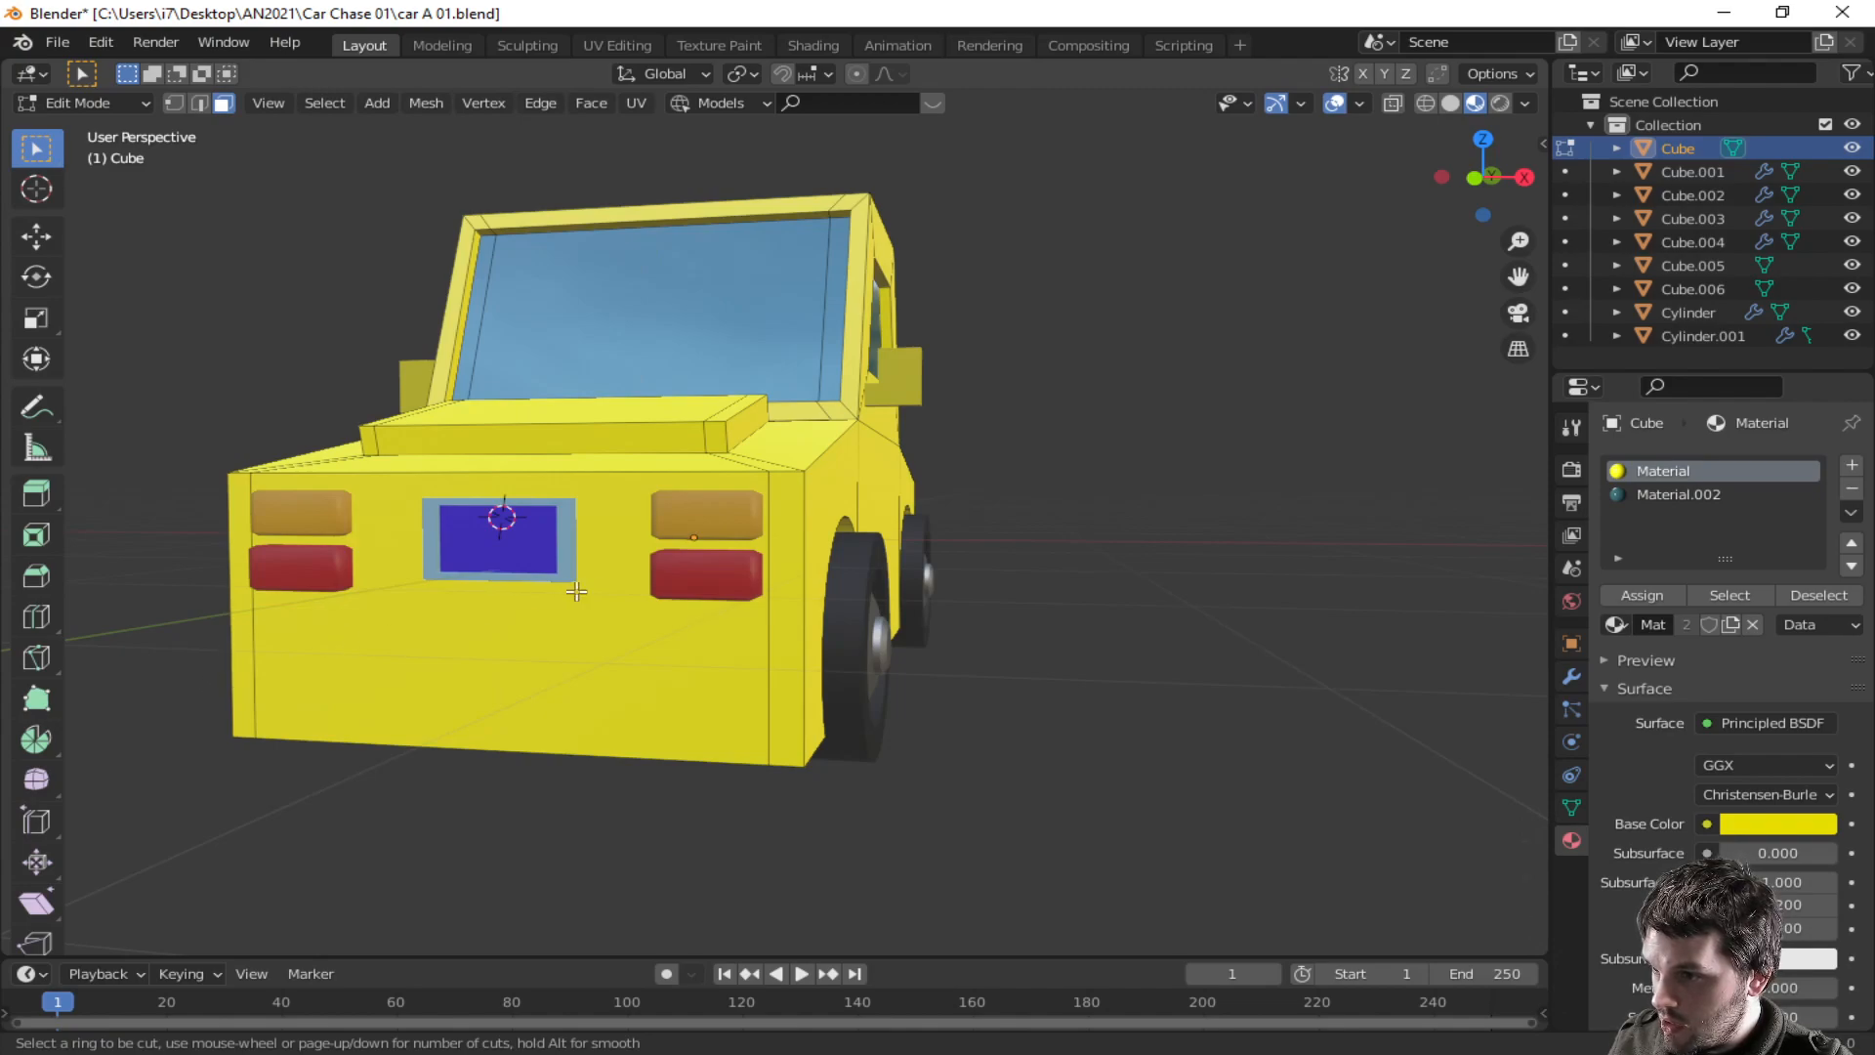
{"action": "left_click", "coordinate": [732, 700]}
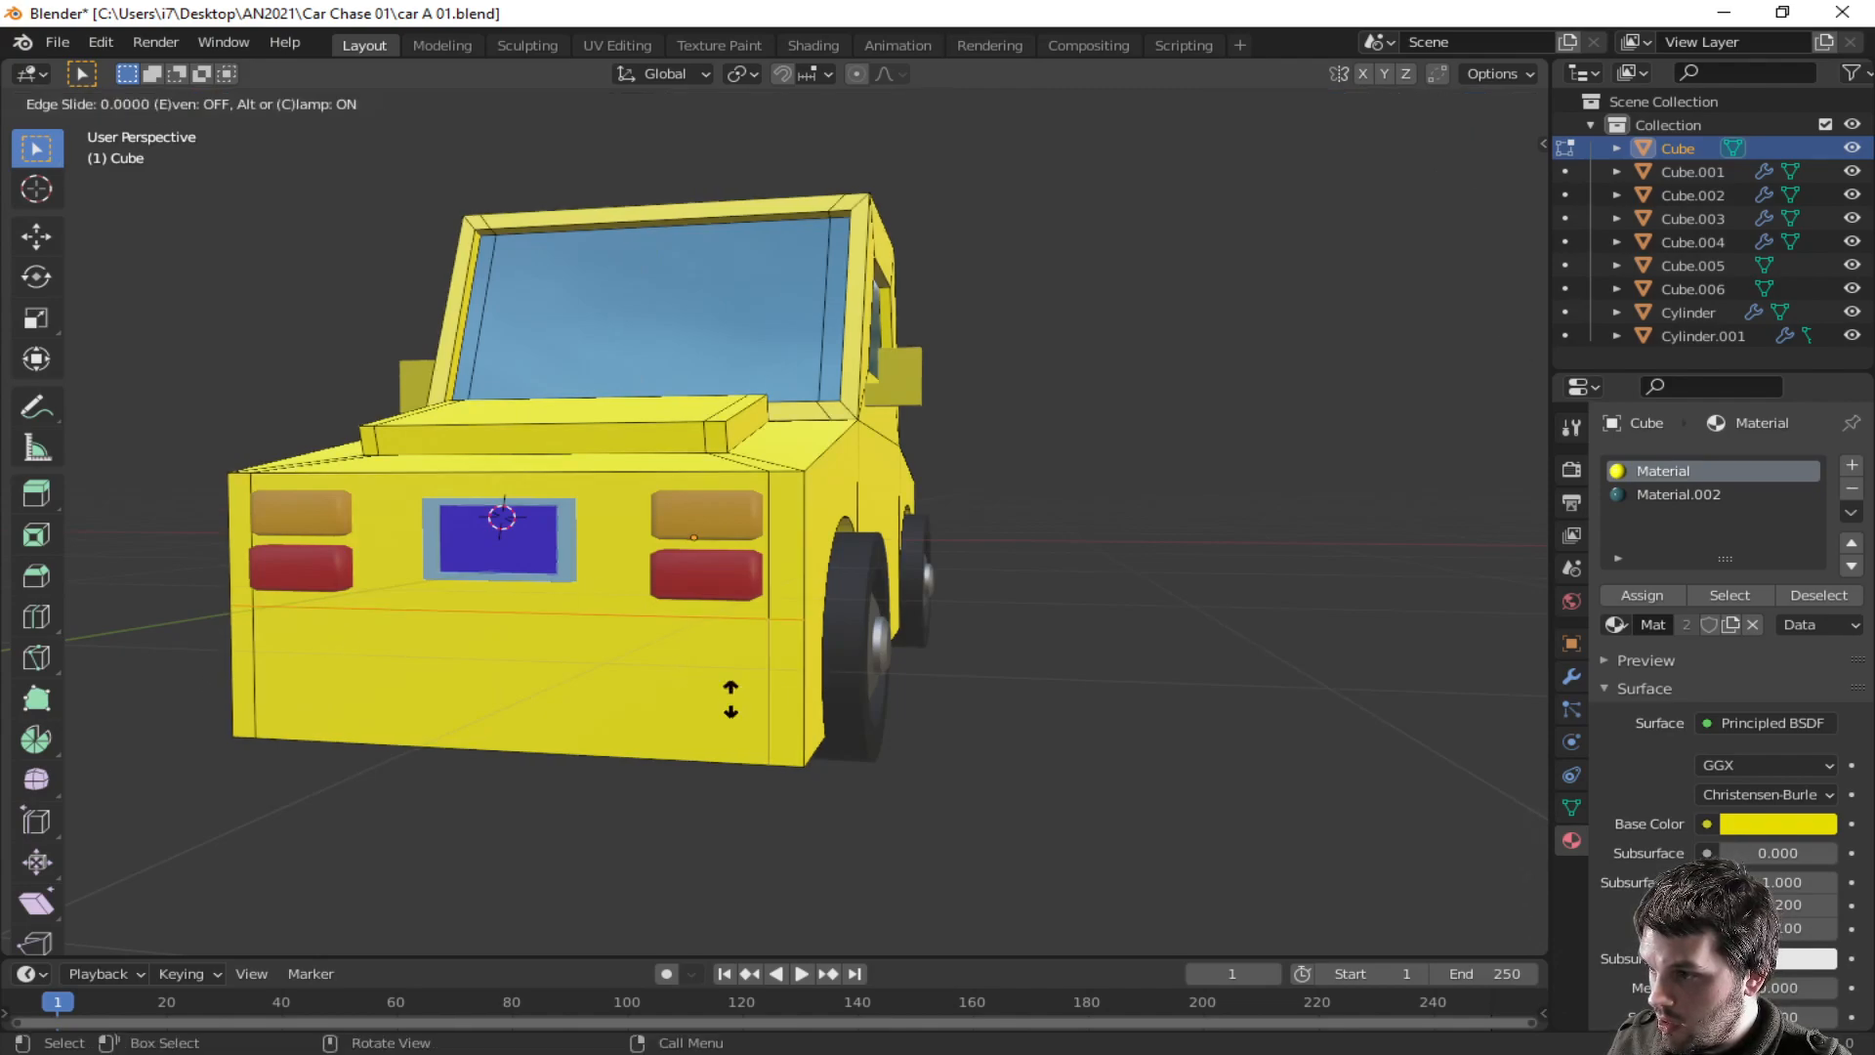
{"action": "left_click", "coordinate": [729, 793]}
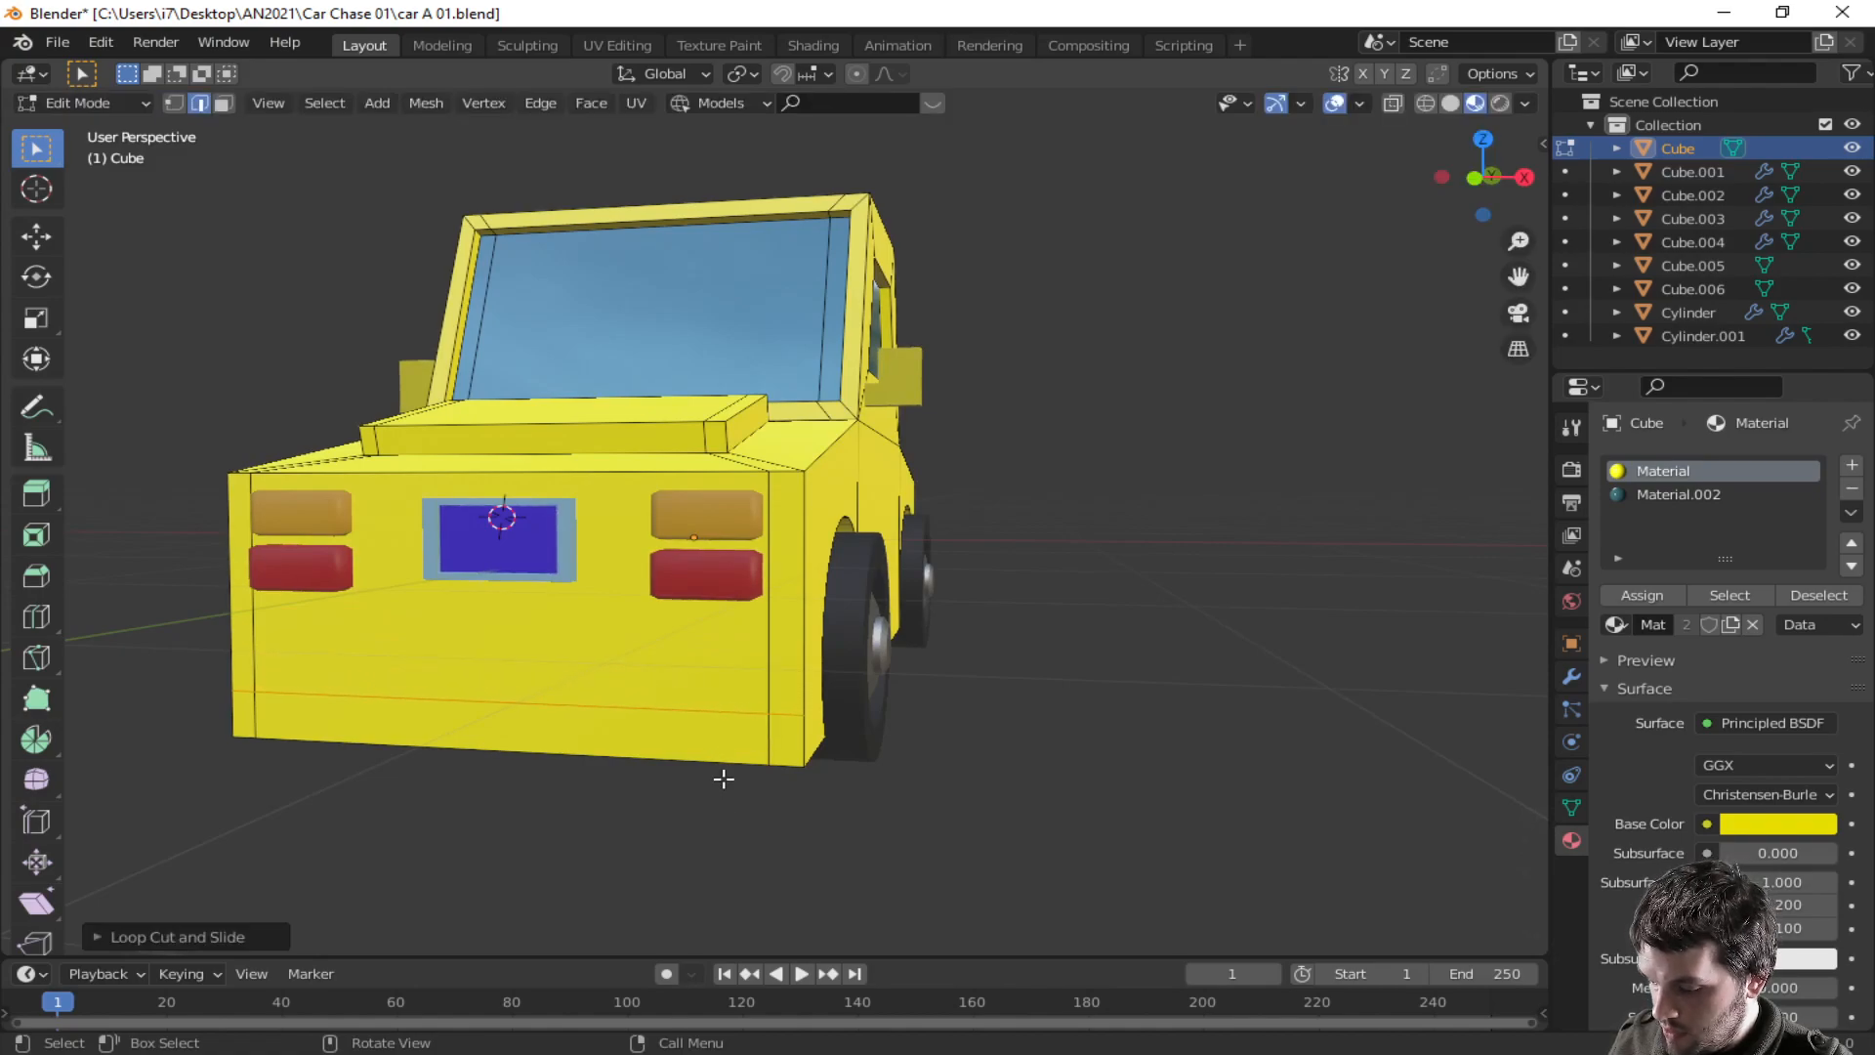
- Select the lower front strip of faces, extrude it outward, and shift it along Y about 0.05 m to form a bumper
{"action": "key", "text": "3"}
{"action": "left_click", "coordinate": [715, 735], "text": "shift"}
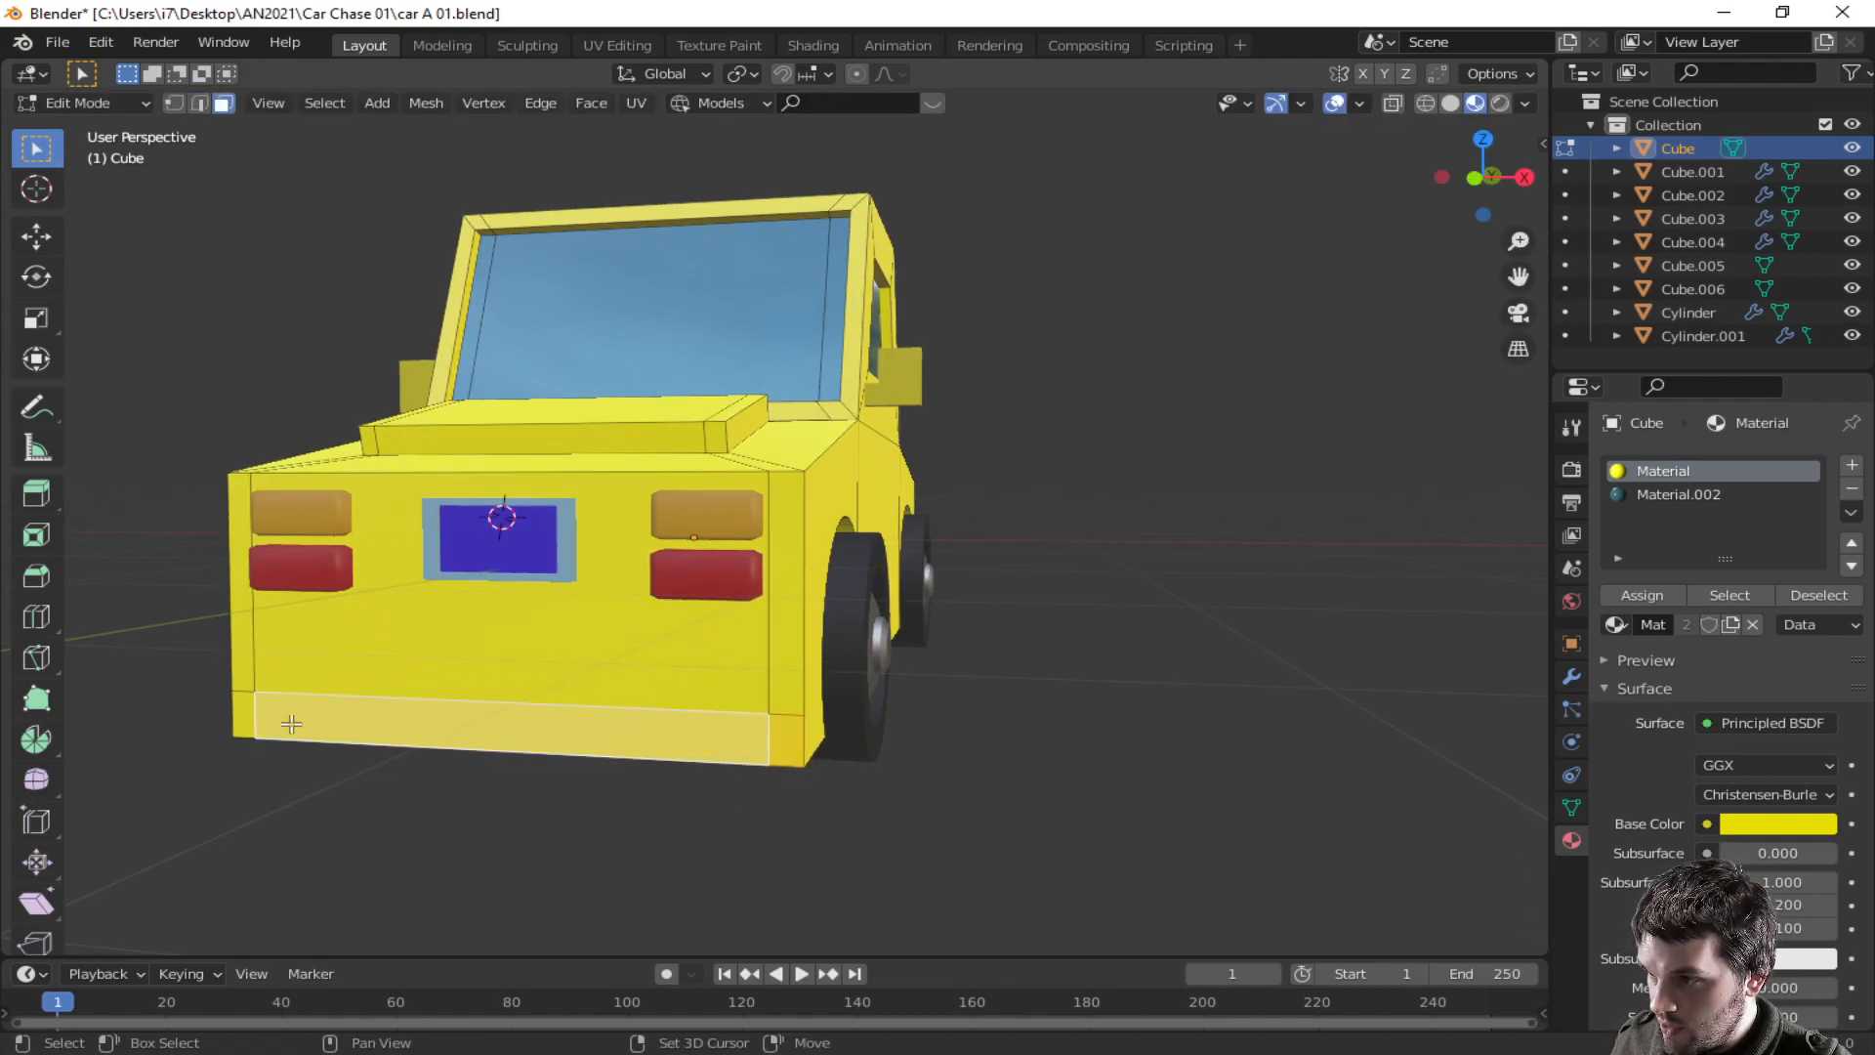
{"action": "left_click", "coordinate": [243, 714]}
{"action": "middle_click_drag", "start_coordinate": [243, 714], "coordinate": [479, 754]}
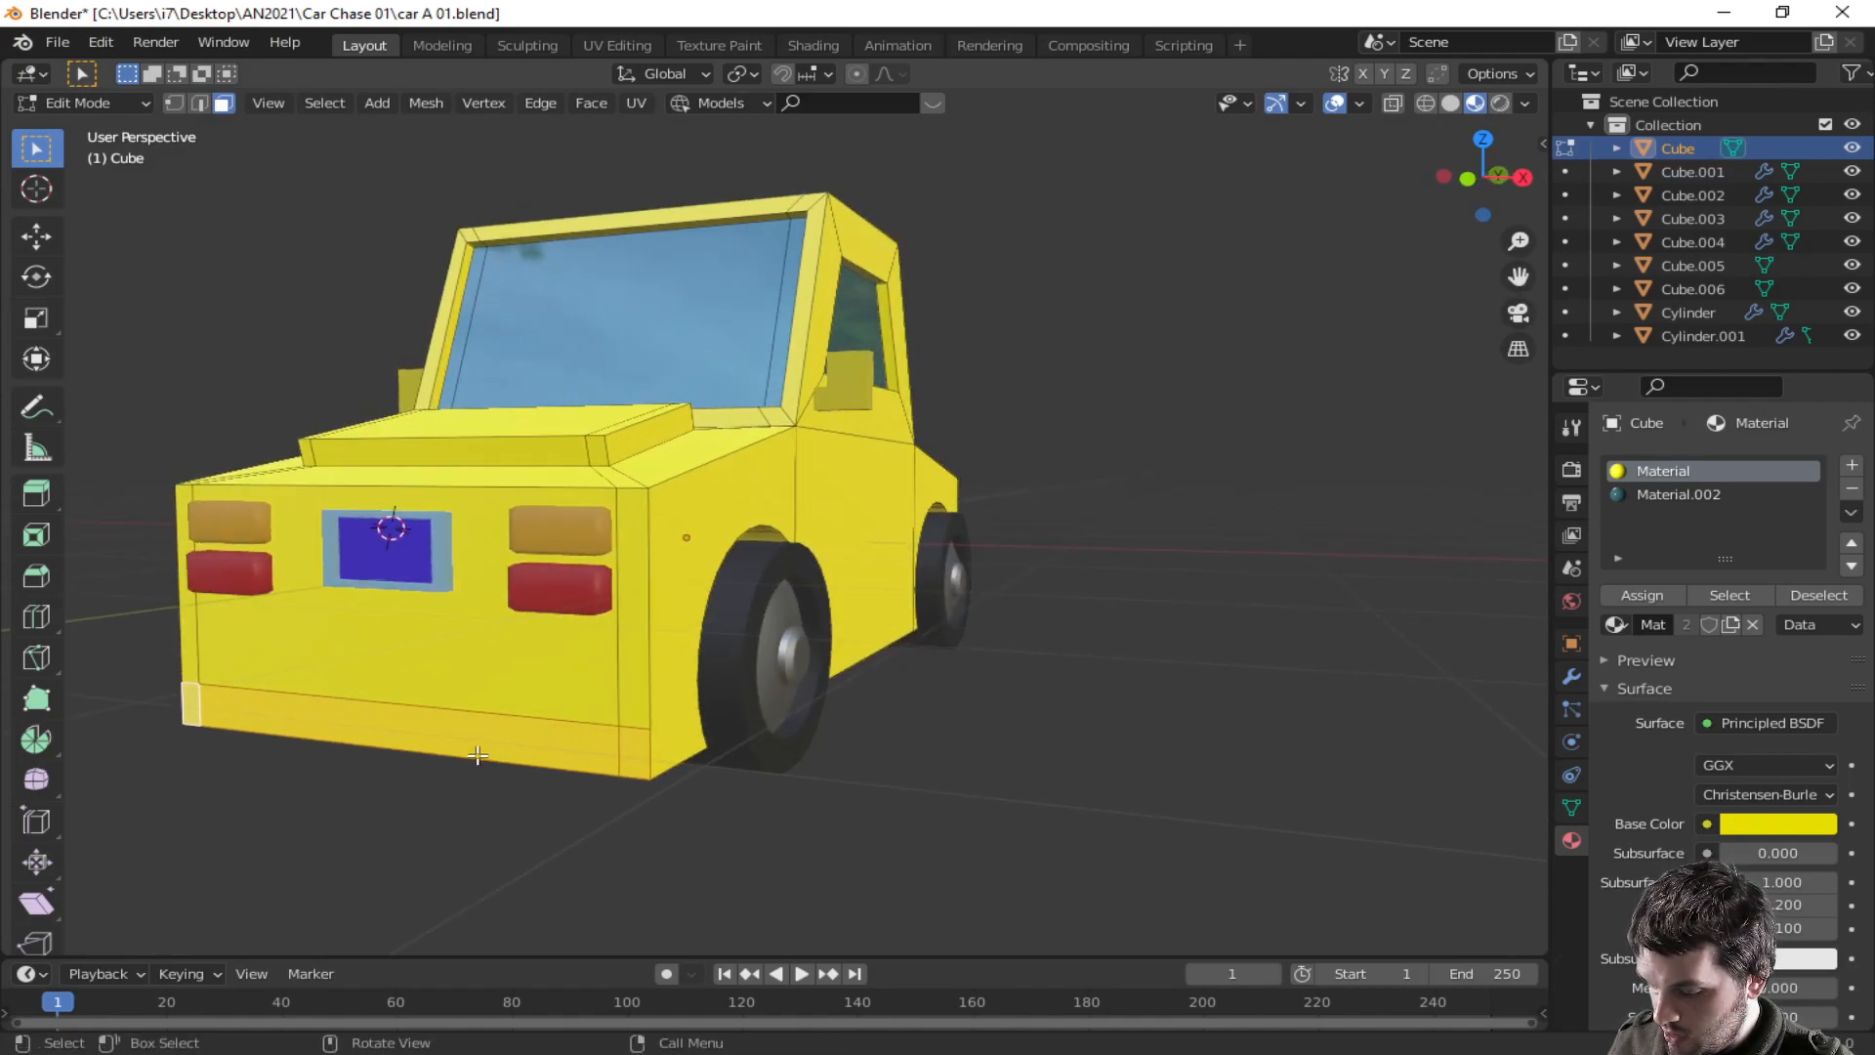
{"action": "key", "text": "e"}
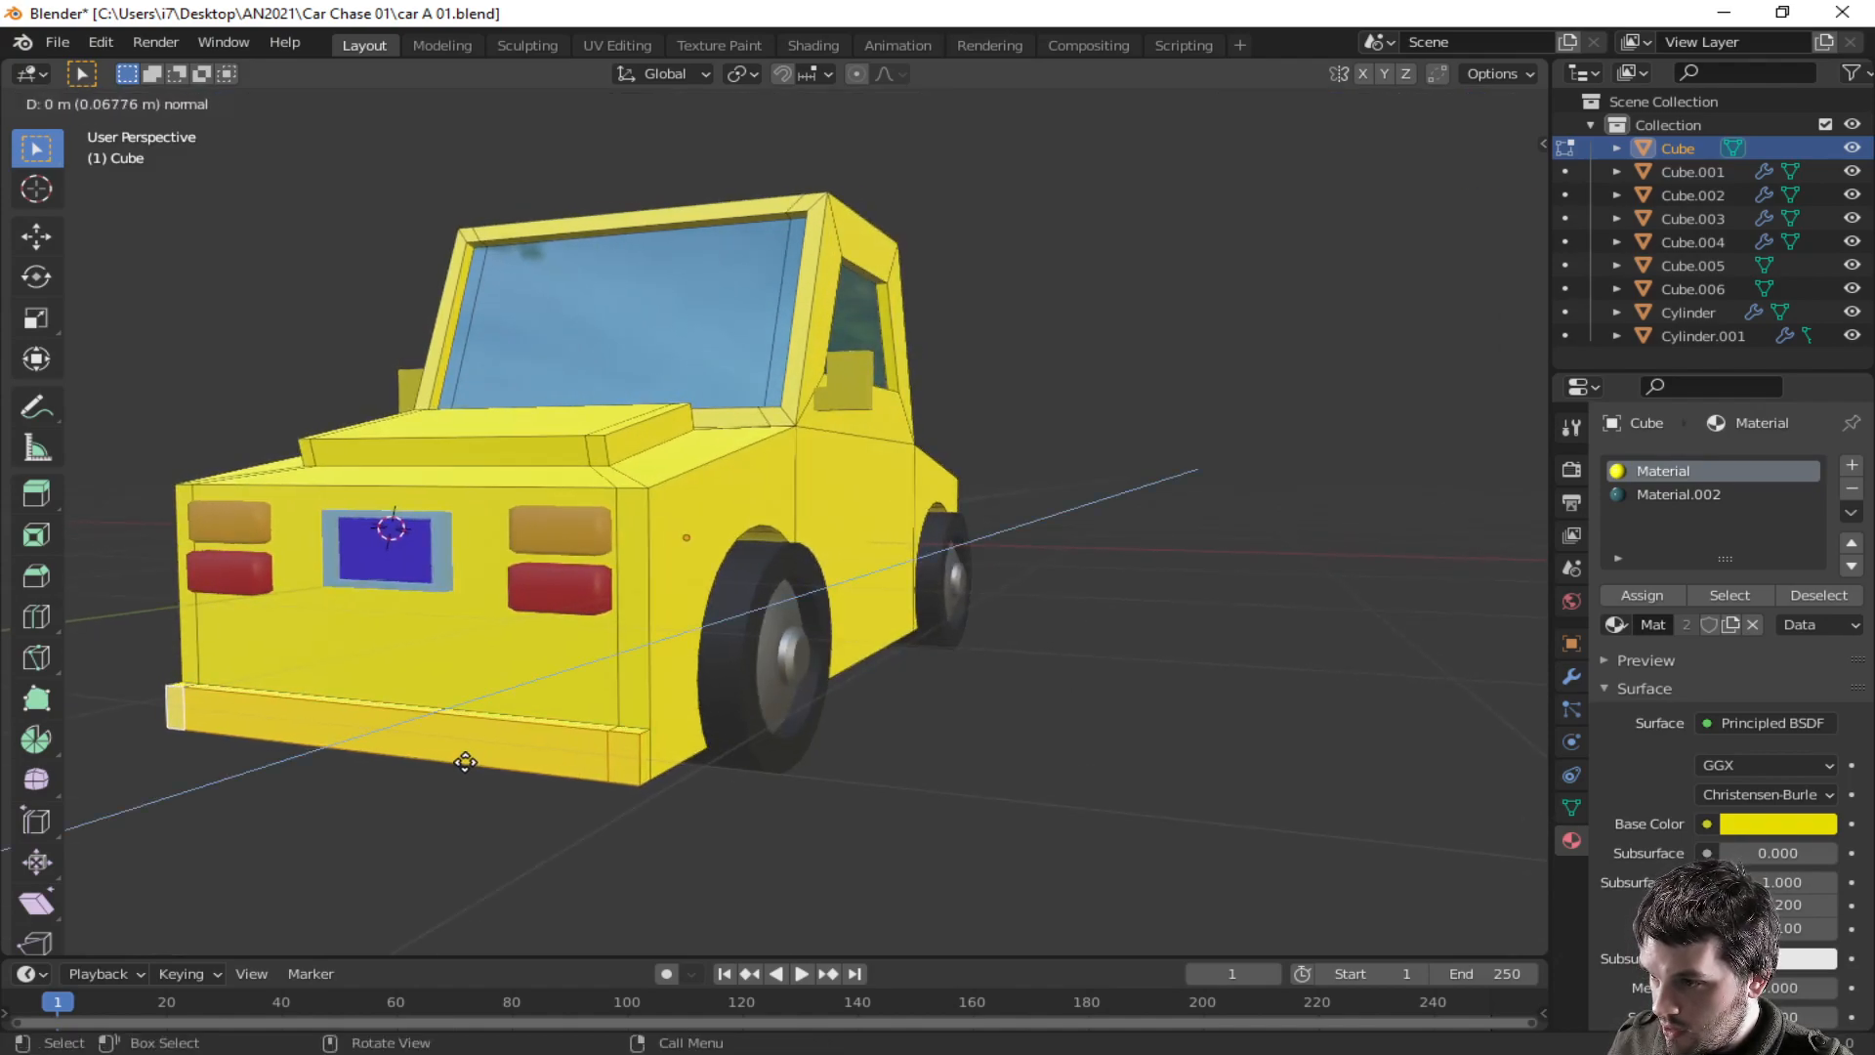
{"action": "left_click", "coordinate": [465, 762]}
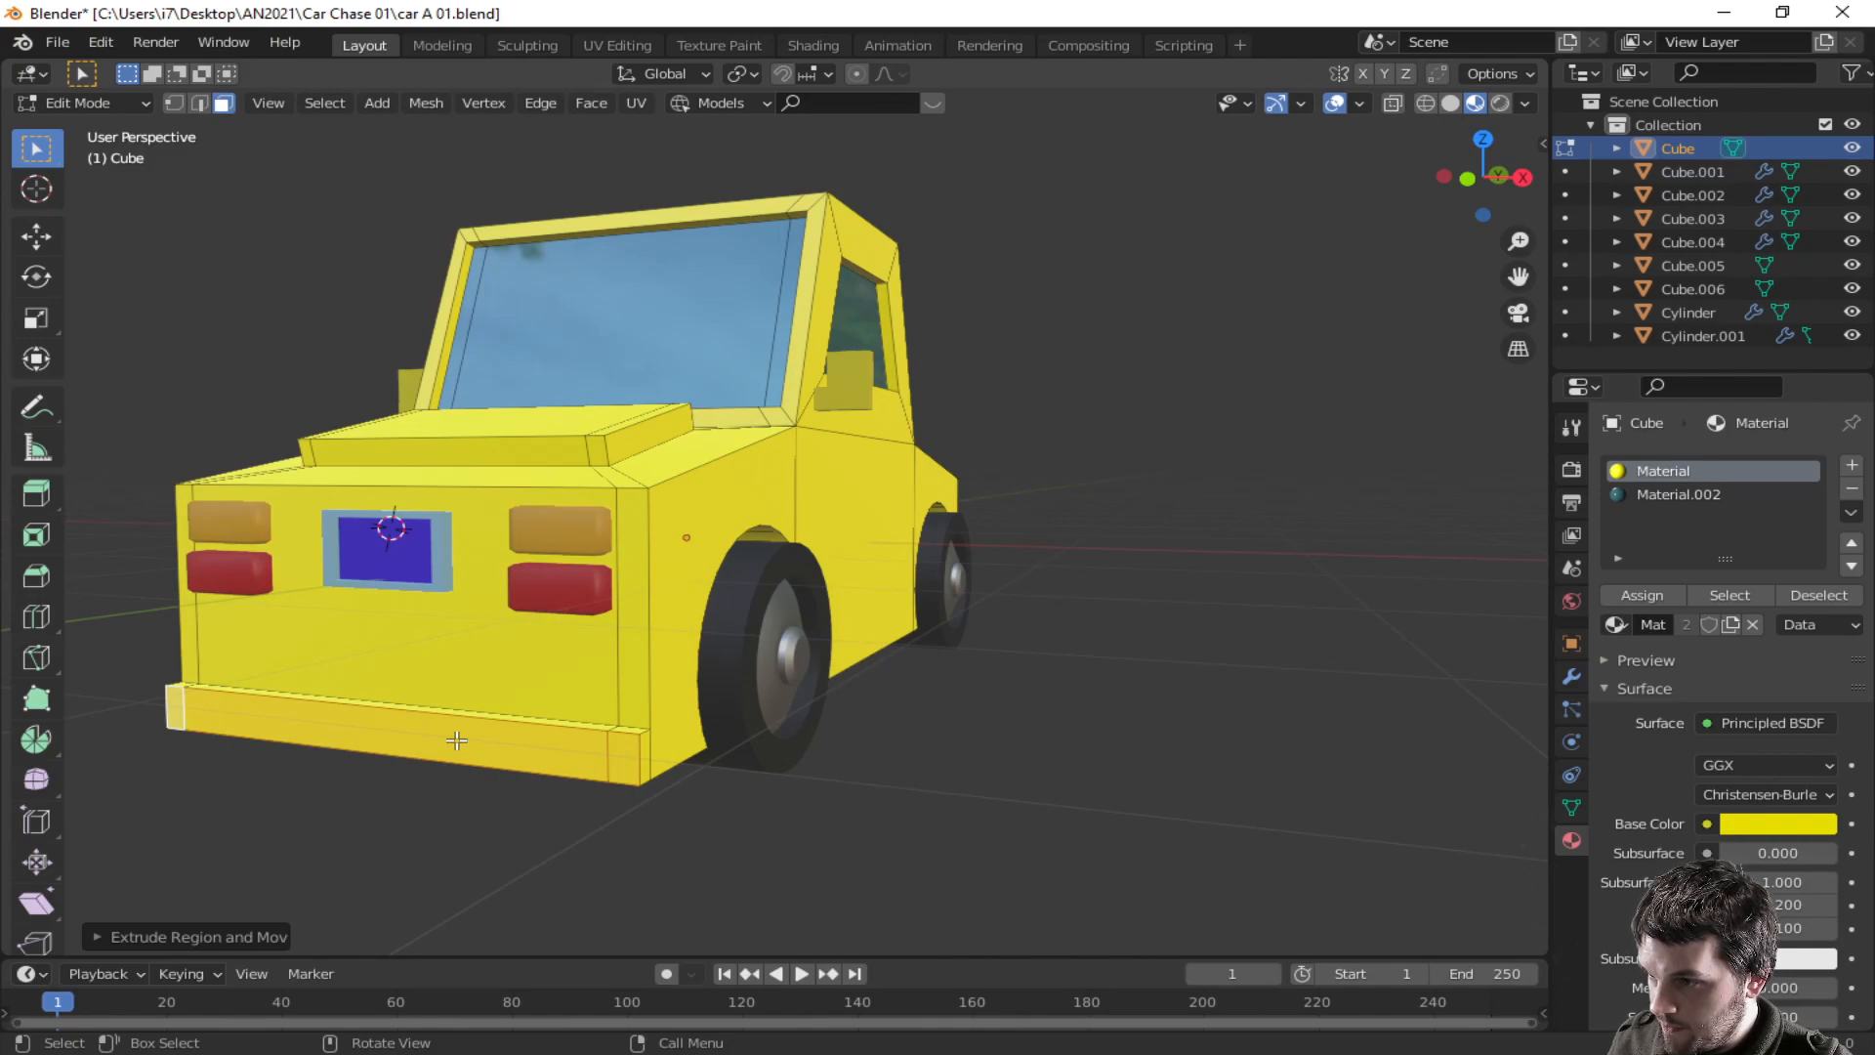
{"action": "left_click", "coordinate": [456, 741]}
{"action": "key", "text": "g"}
{"action": "key", "text": "y"}
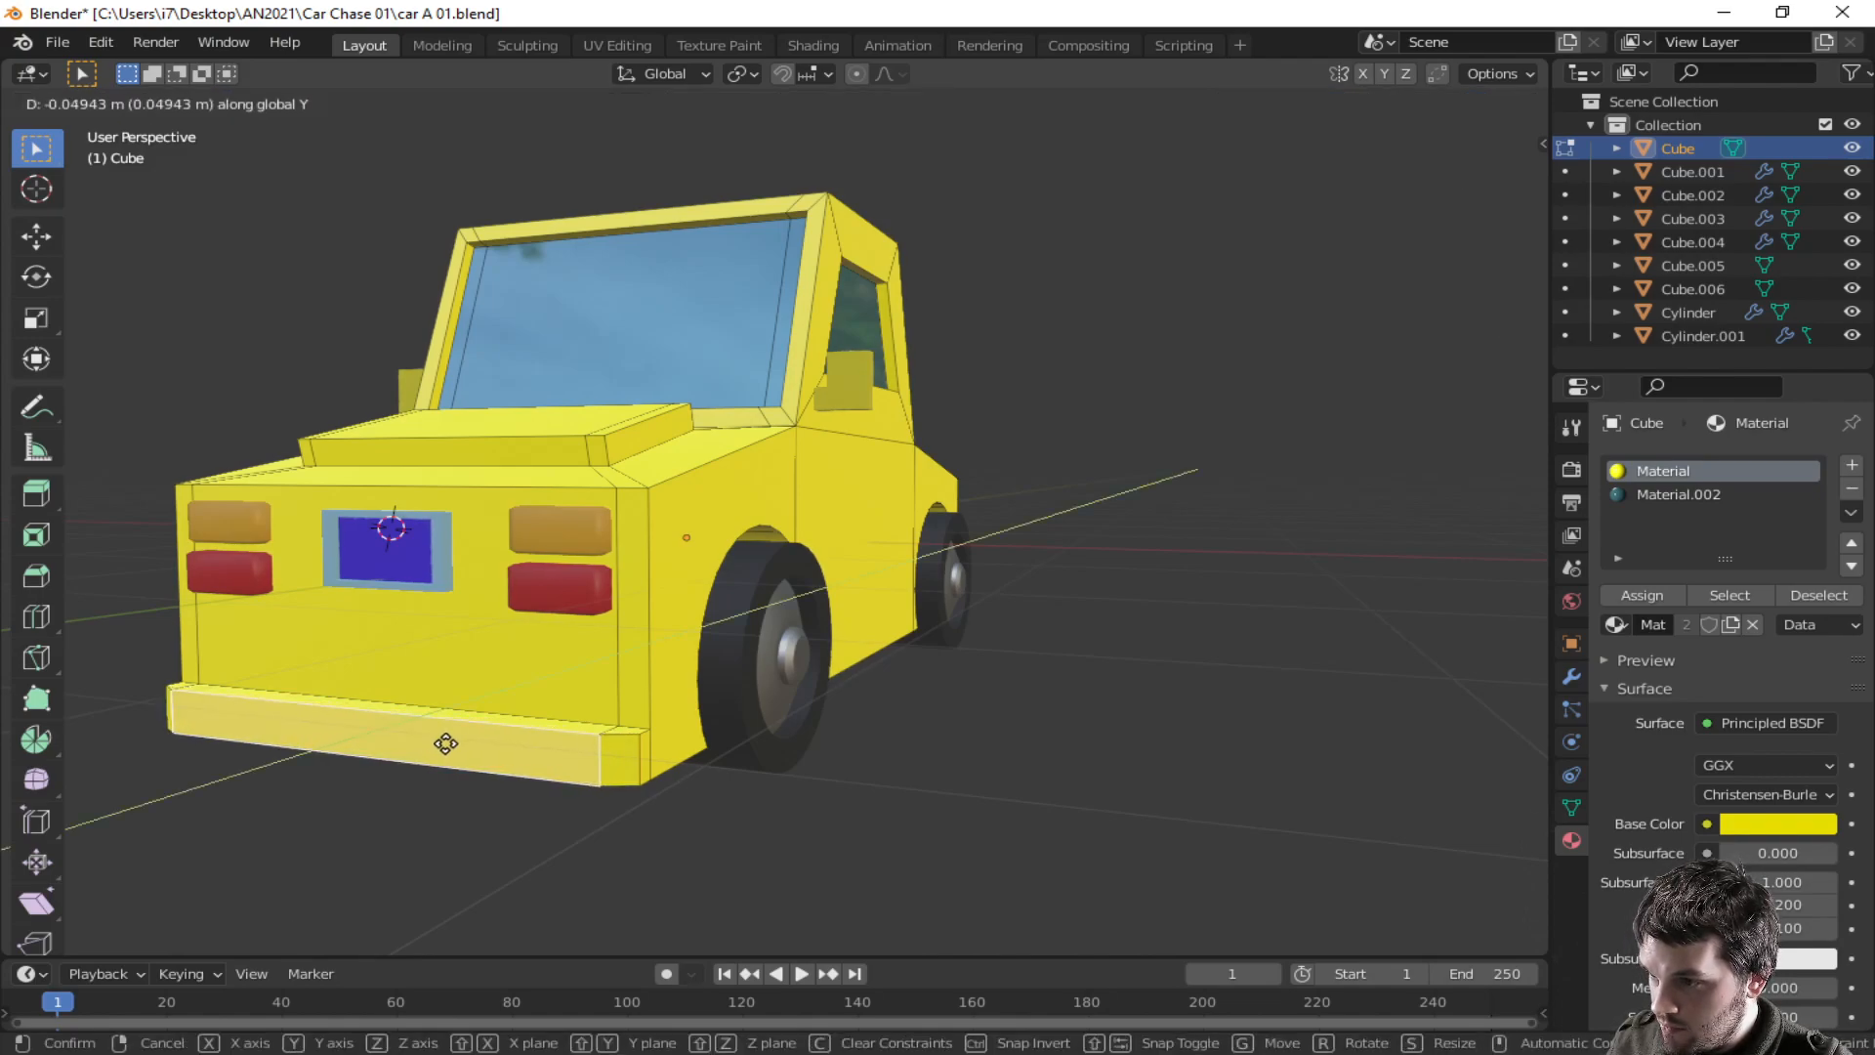
{"action": "left_click", "coordinate": [447, 745]}
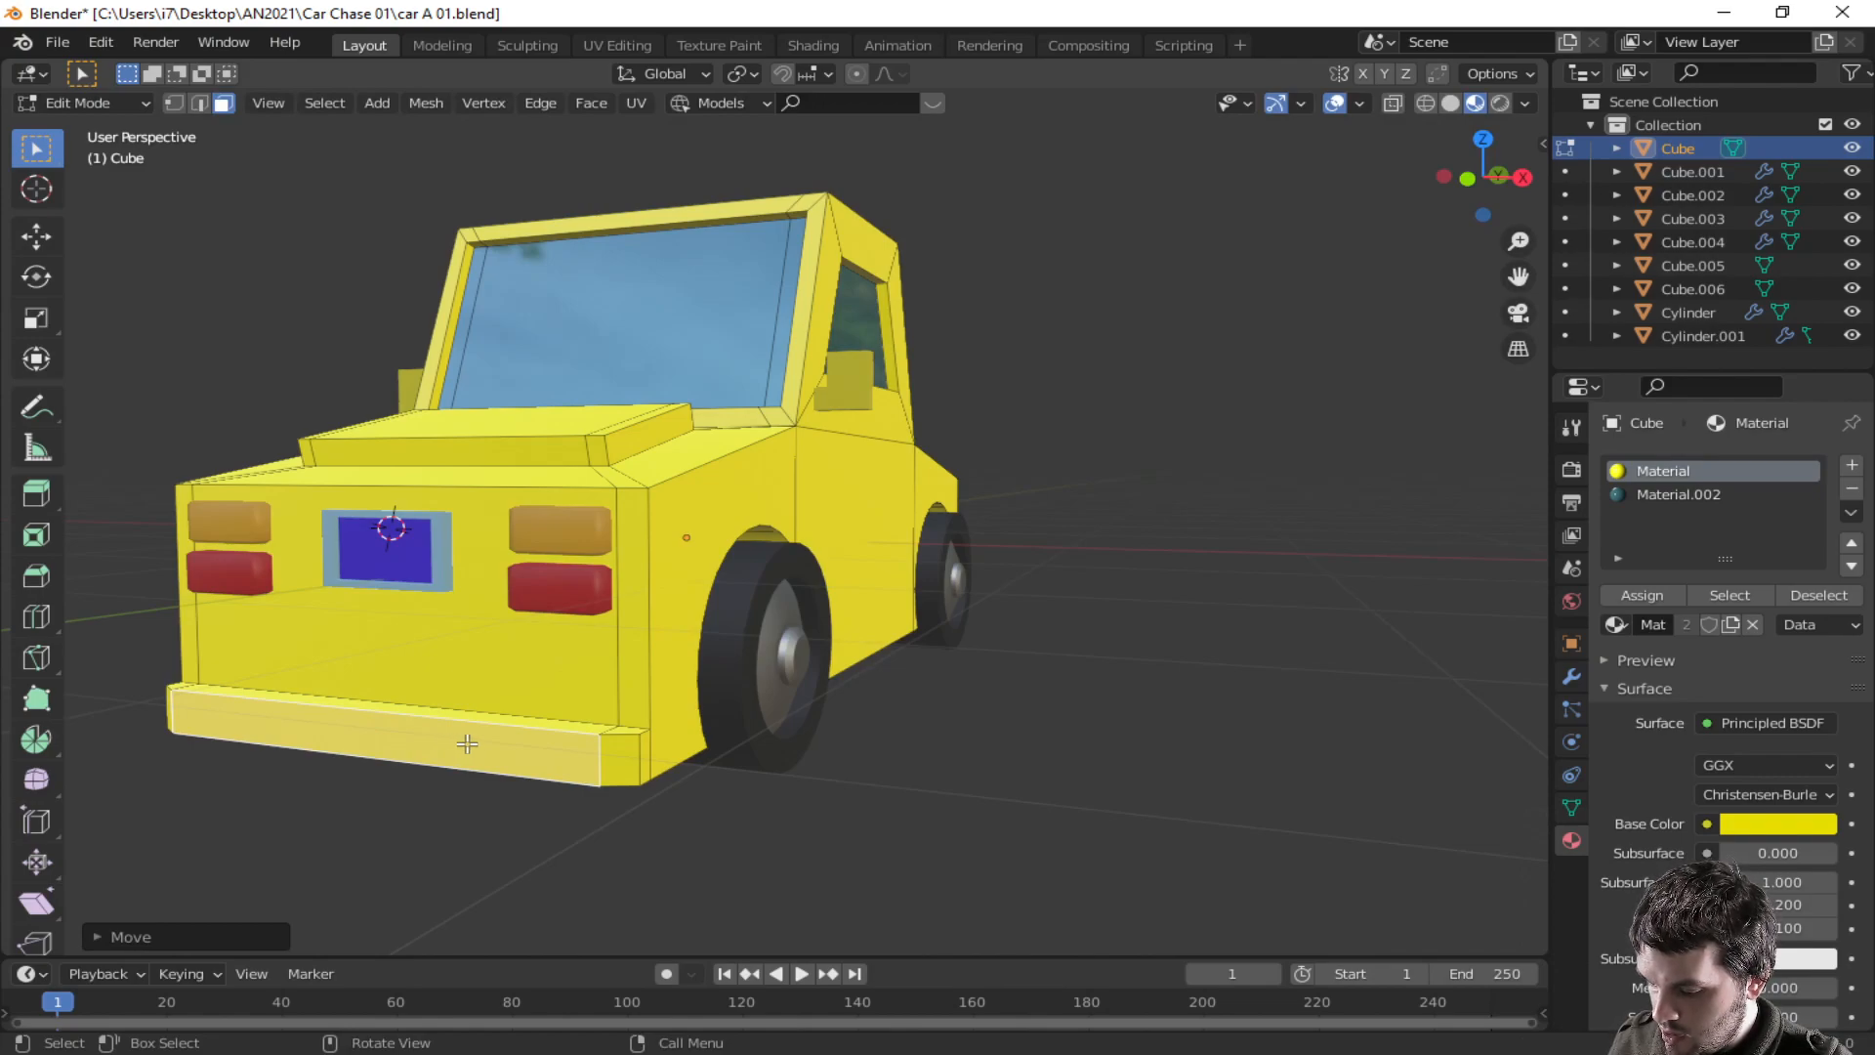
- Lower the front bumper's bottom edge along Z by about 0.02 m
{"action": "key", "text": "2"}
{"action": "left_click", "coordinate": [450, 722]}
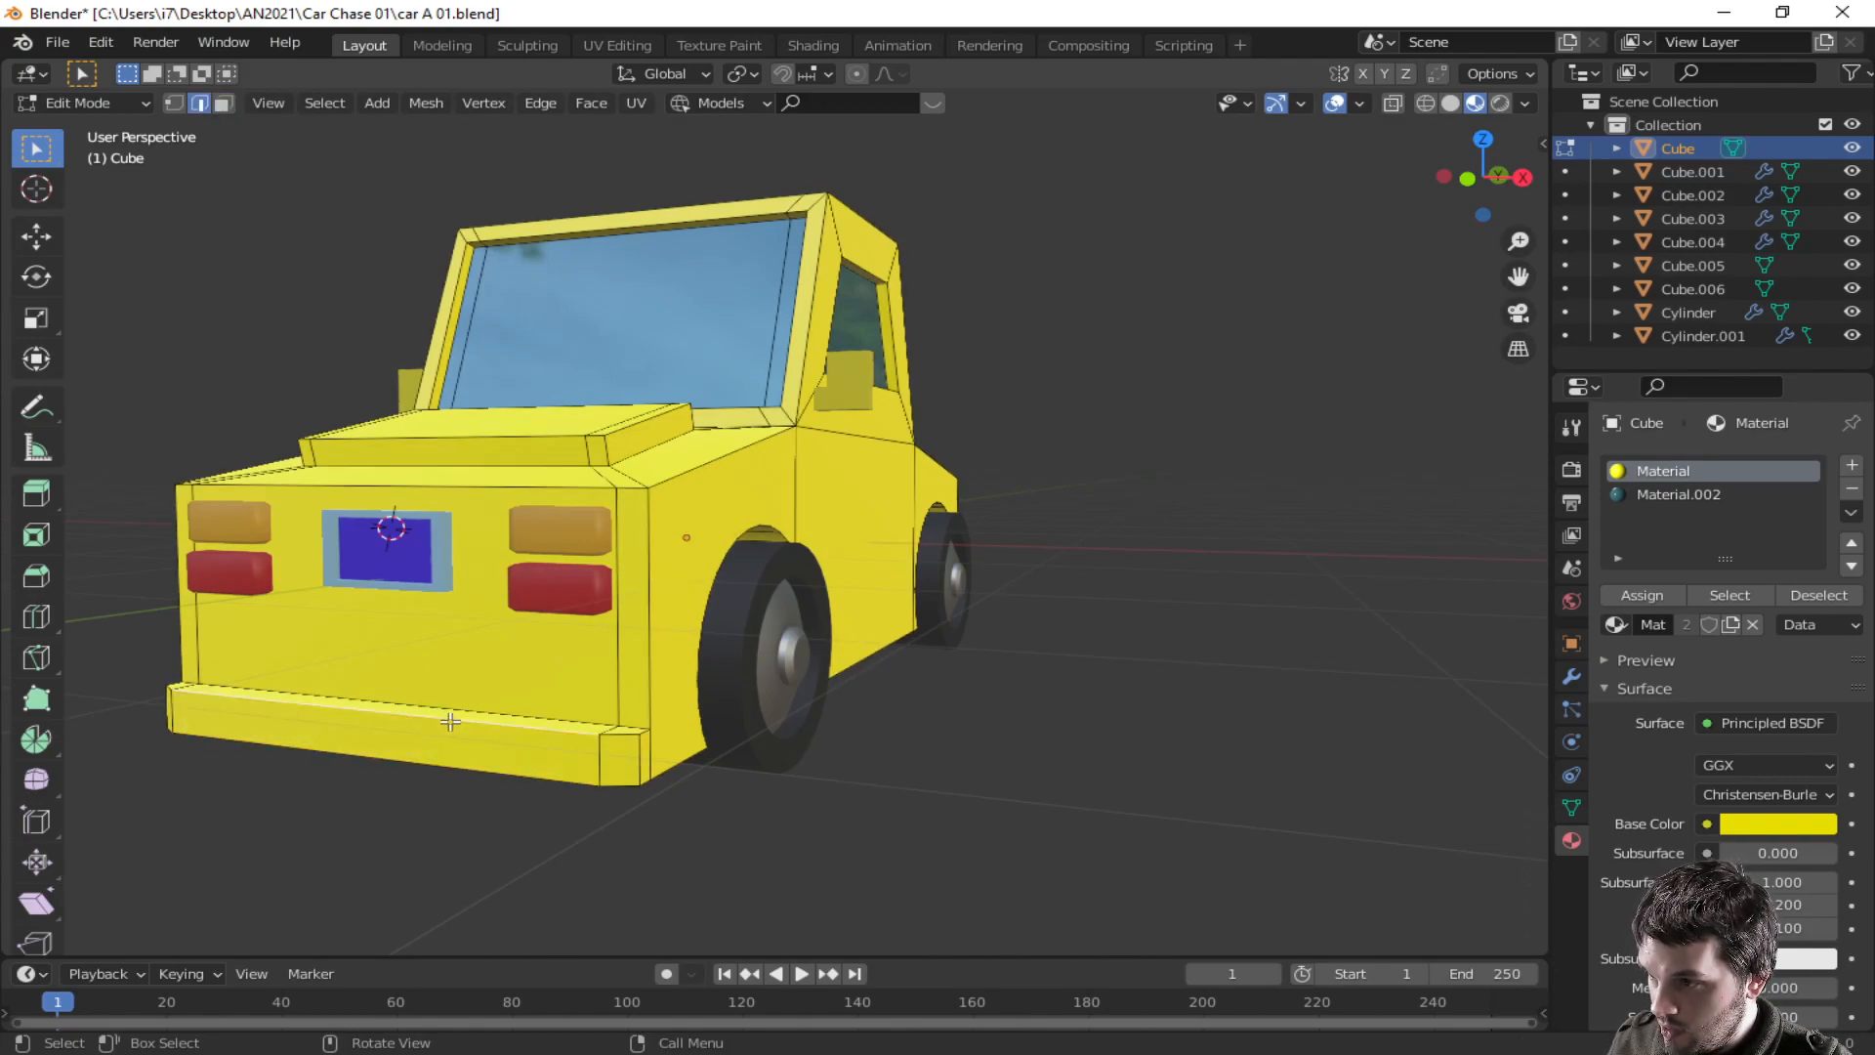
{"action": "key", "text": "g"}
{"action": "key", "text": "z"}
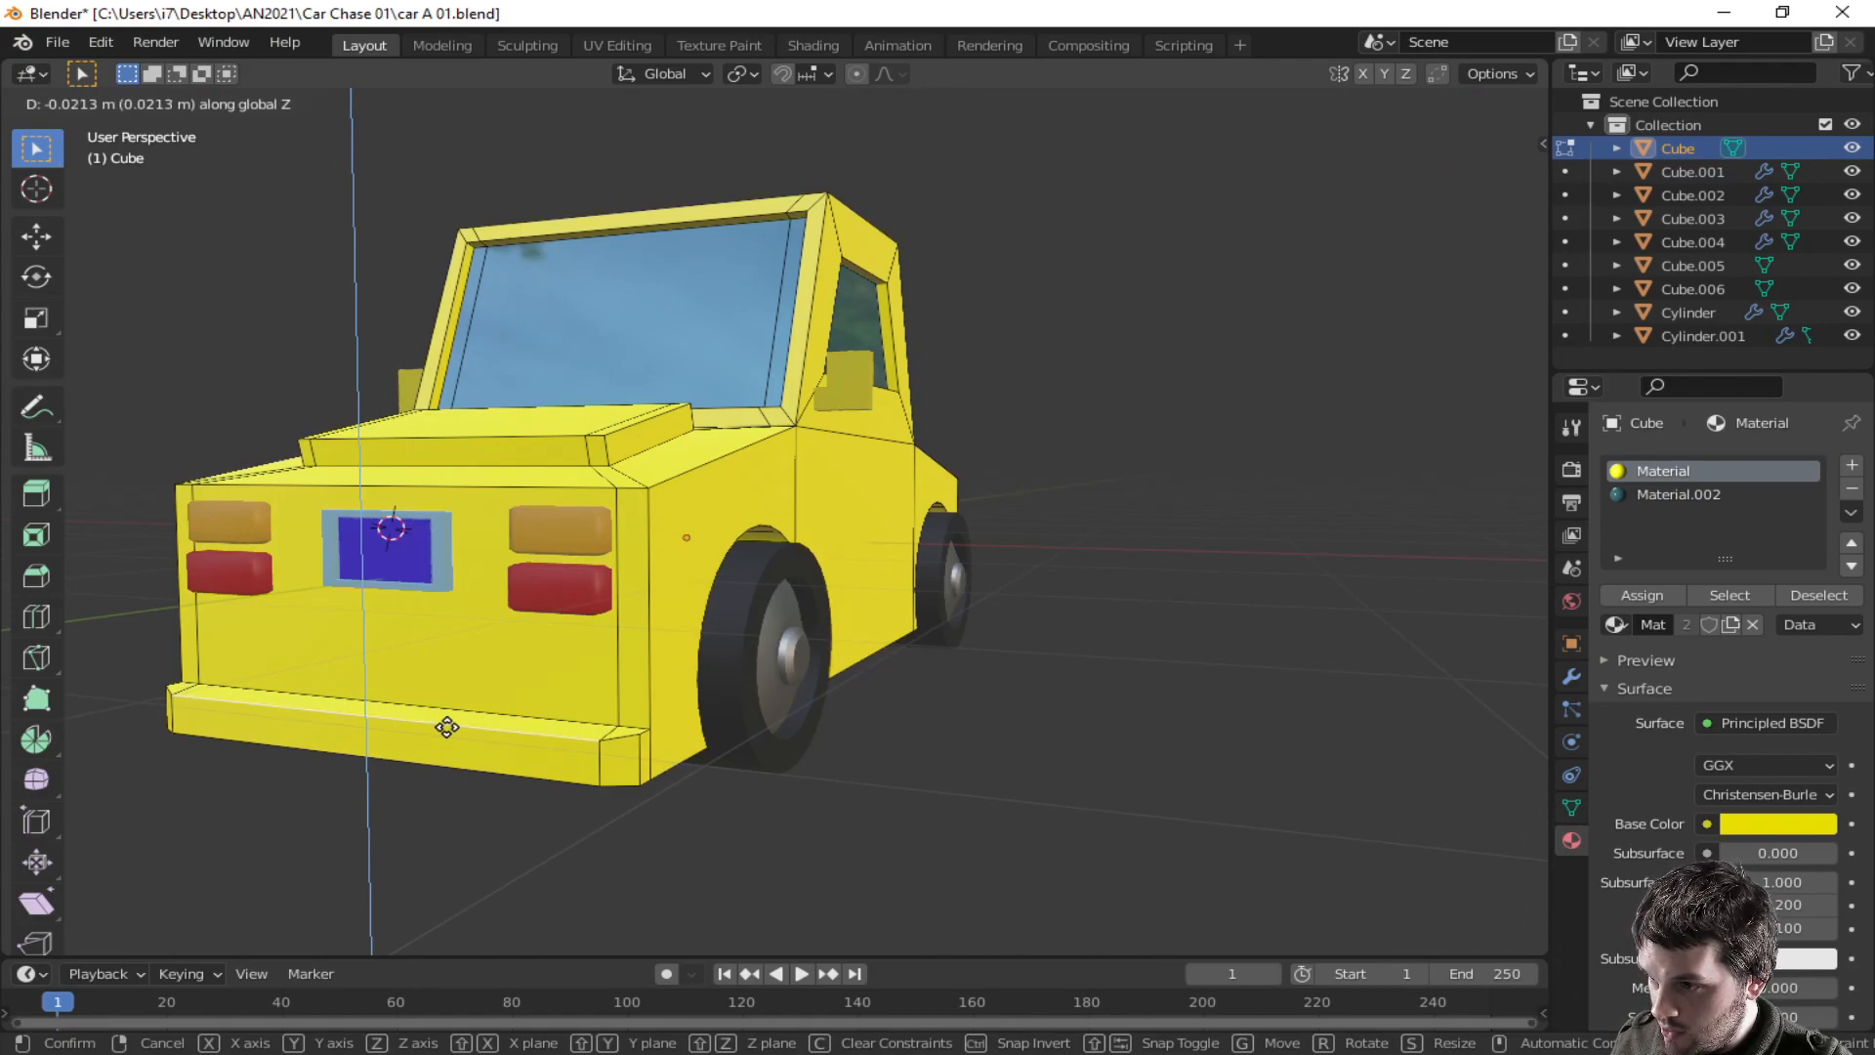
{"action": "left_click", "coordinate": [447, 728]}
- Select the front bumper's faces and add a new material slot with a new material
{"action": "middle_click_drag", "start_coordinate": [483, 735], "coordinate": [616, 742]}
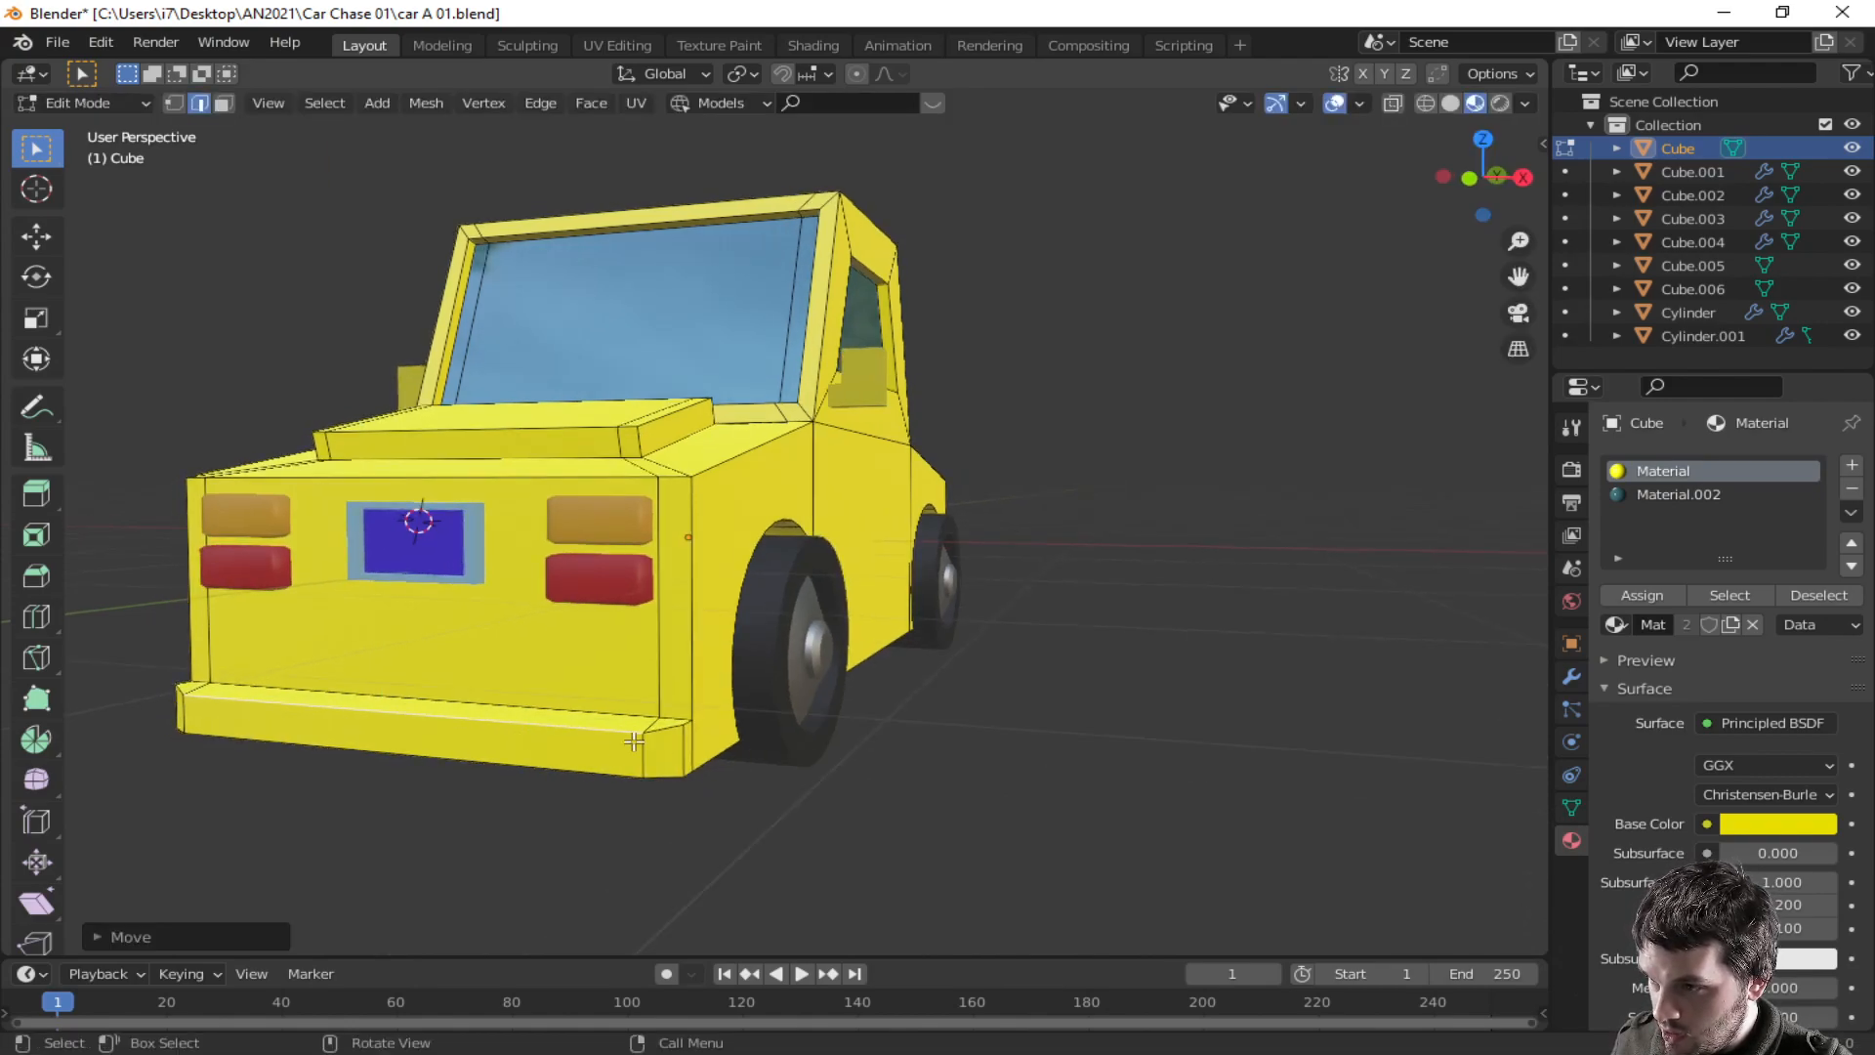
{"action": "left_click", "coordinate": [686, 743]}
{"action": "key", "text": "3"}
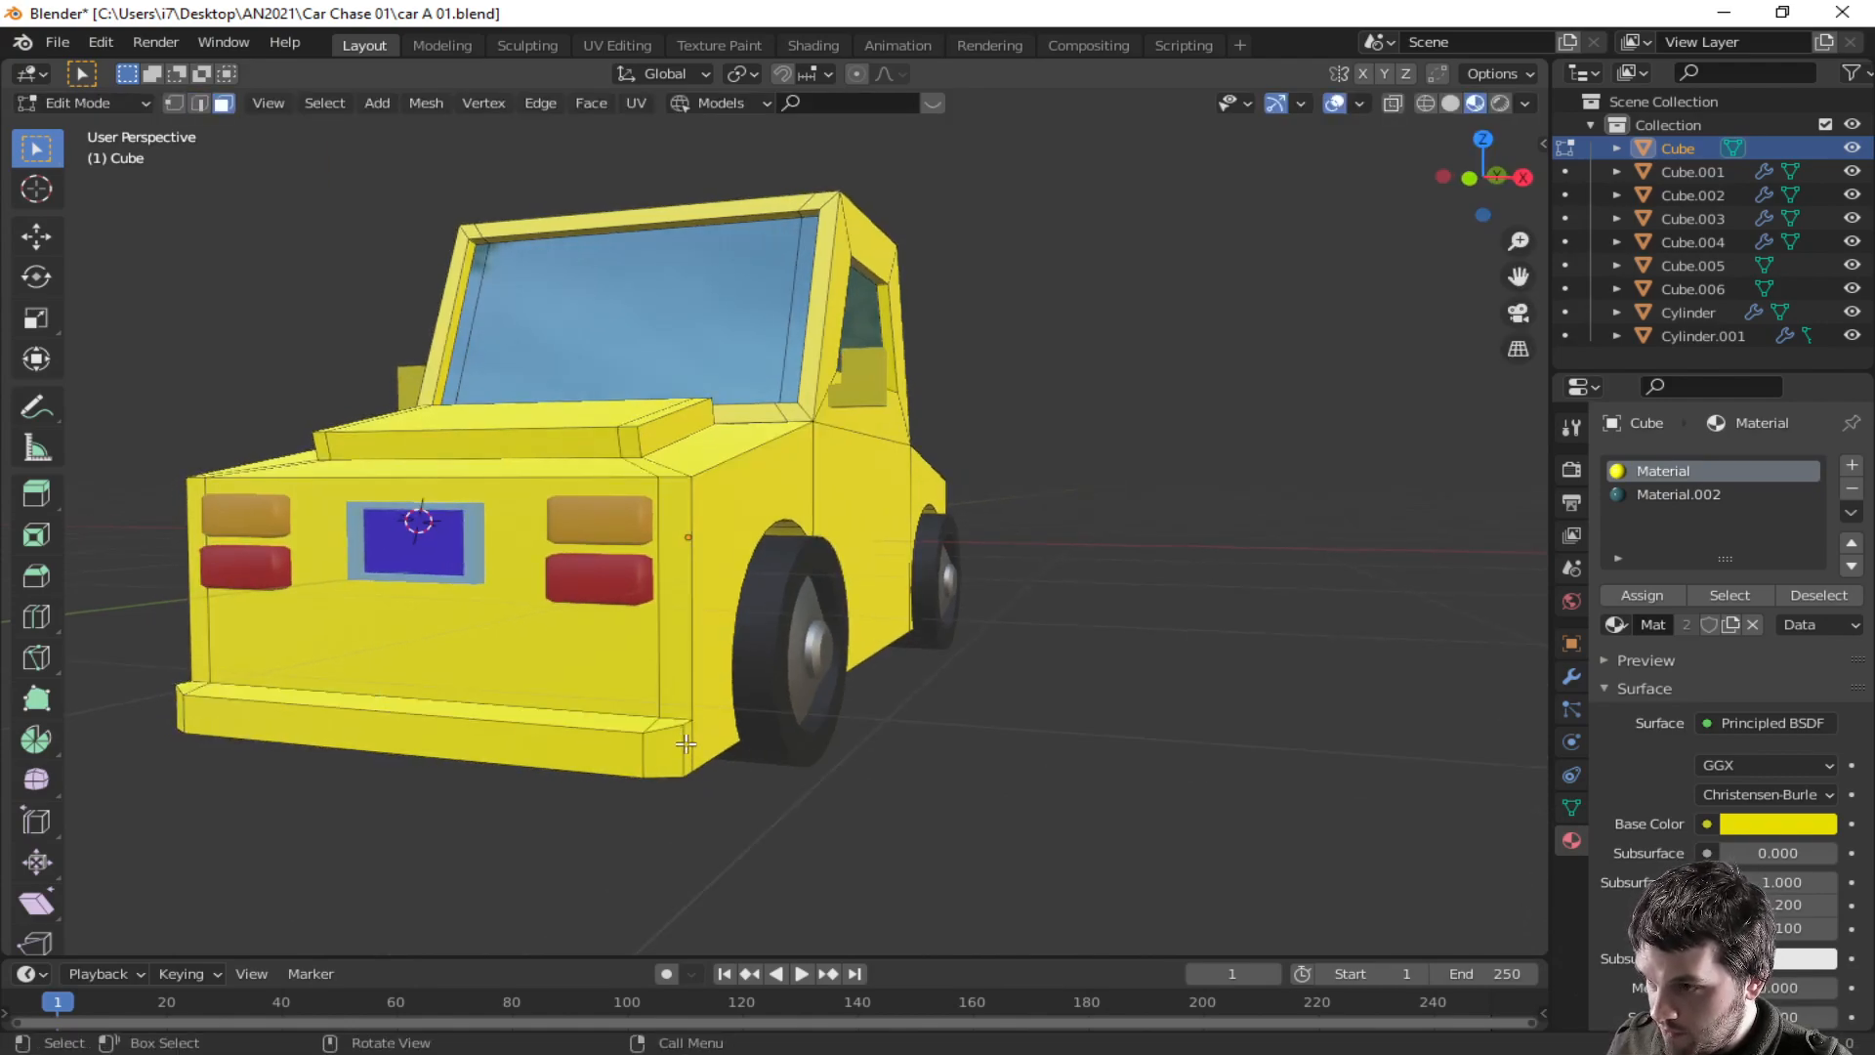
{"action": "left_click", "coordinate": [630, 722], "text": "shift"}
{"action": "left_click", "coordinate": [578, 745], "text": "shift"}
{"action": "middle_click_drag", "start_coordinate": [578, 745], "coordinate": [650, 734]}
{"action": "left_click", "coordinate": [477, 711], "text": "shift"}
{"action": "left_click", "coordinate": [482, 682], "text": "shift"}
{"action": "middle_click_drag", "start_coordinate": [520, 690], "coordinate": [567, 696]}
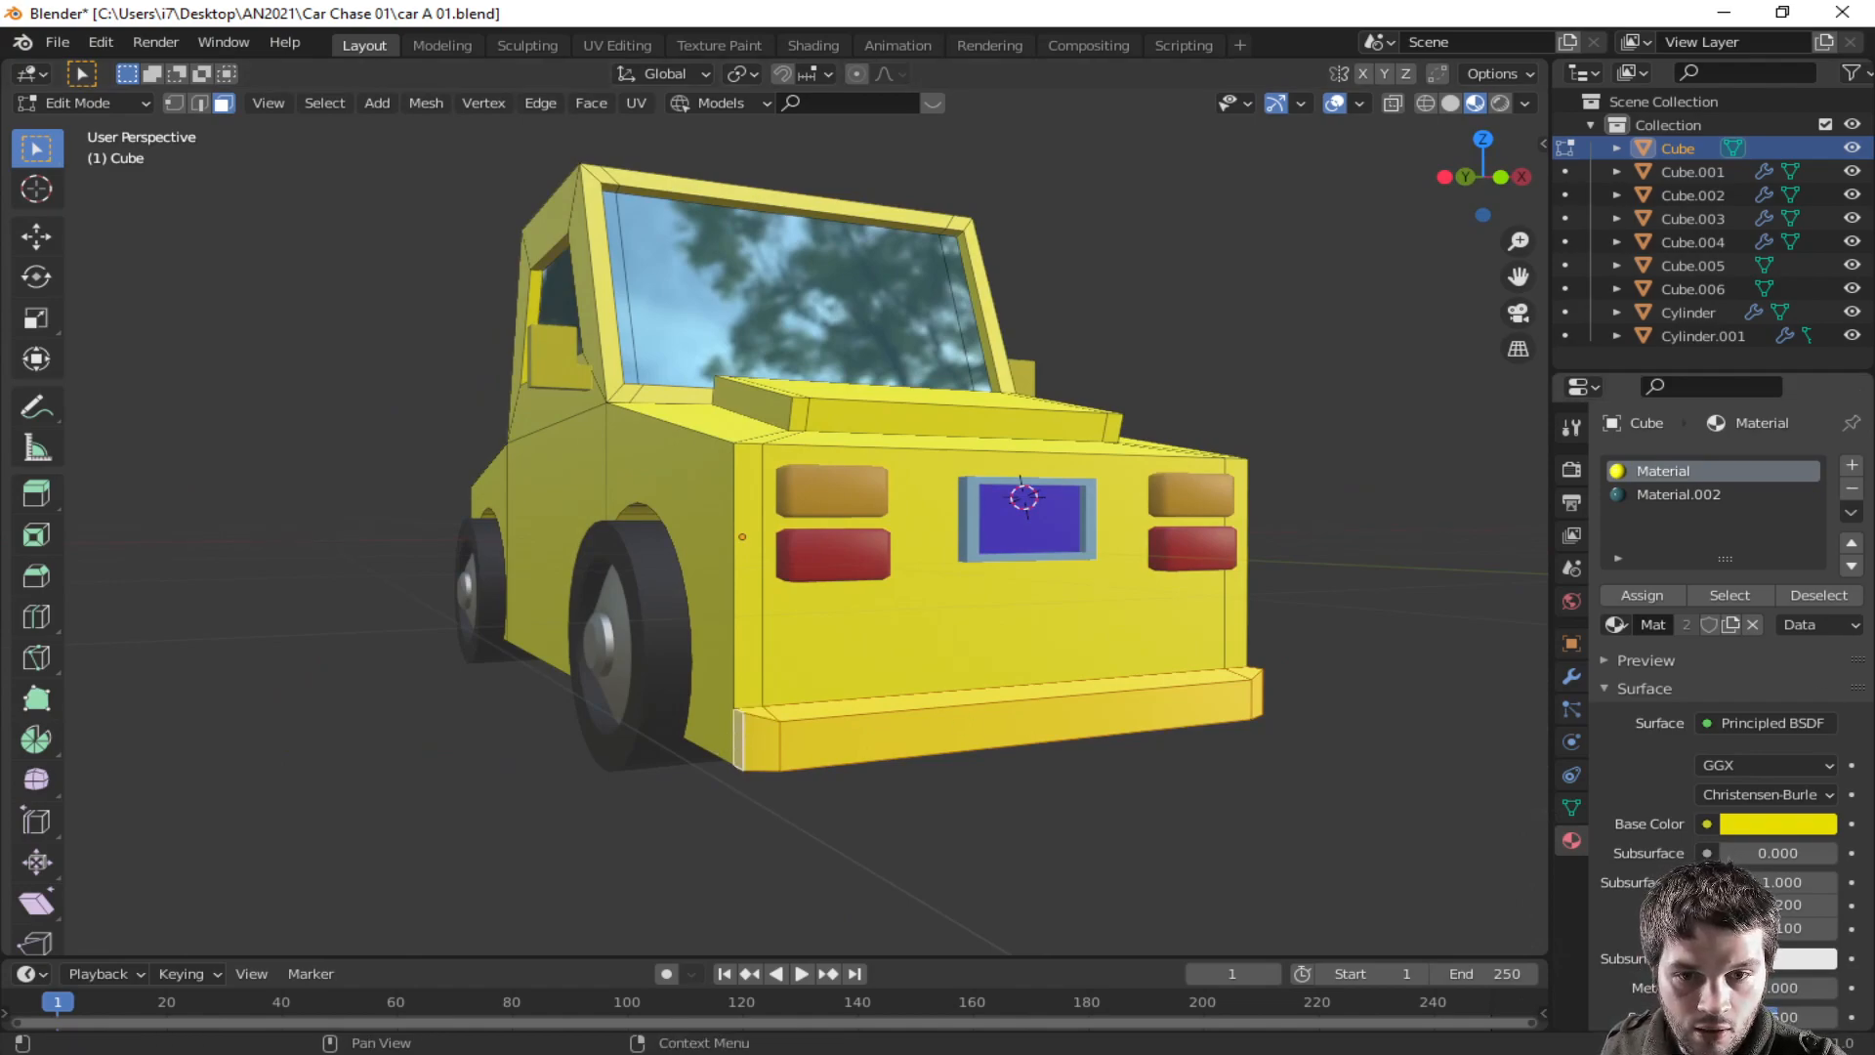
{"action": "left_click", "coordinate": [1852, 466]}
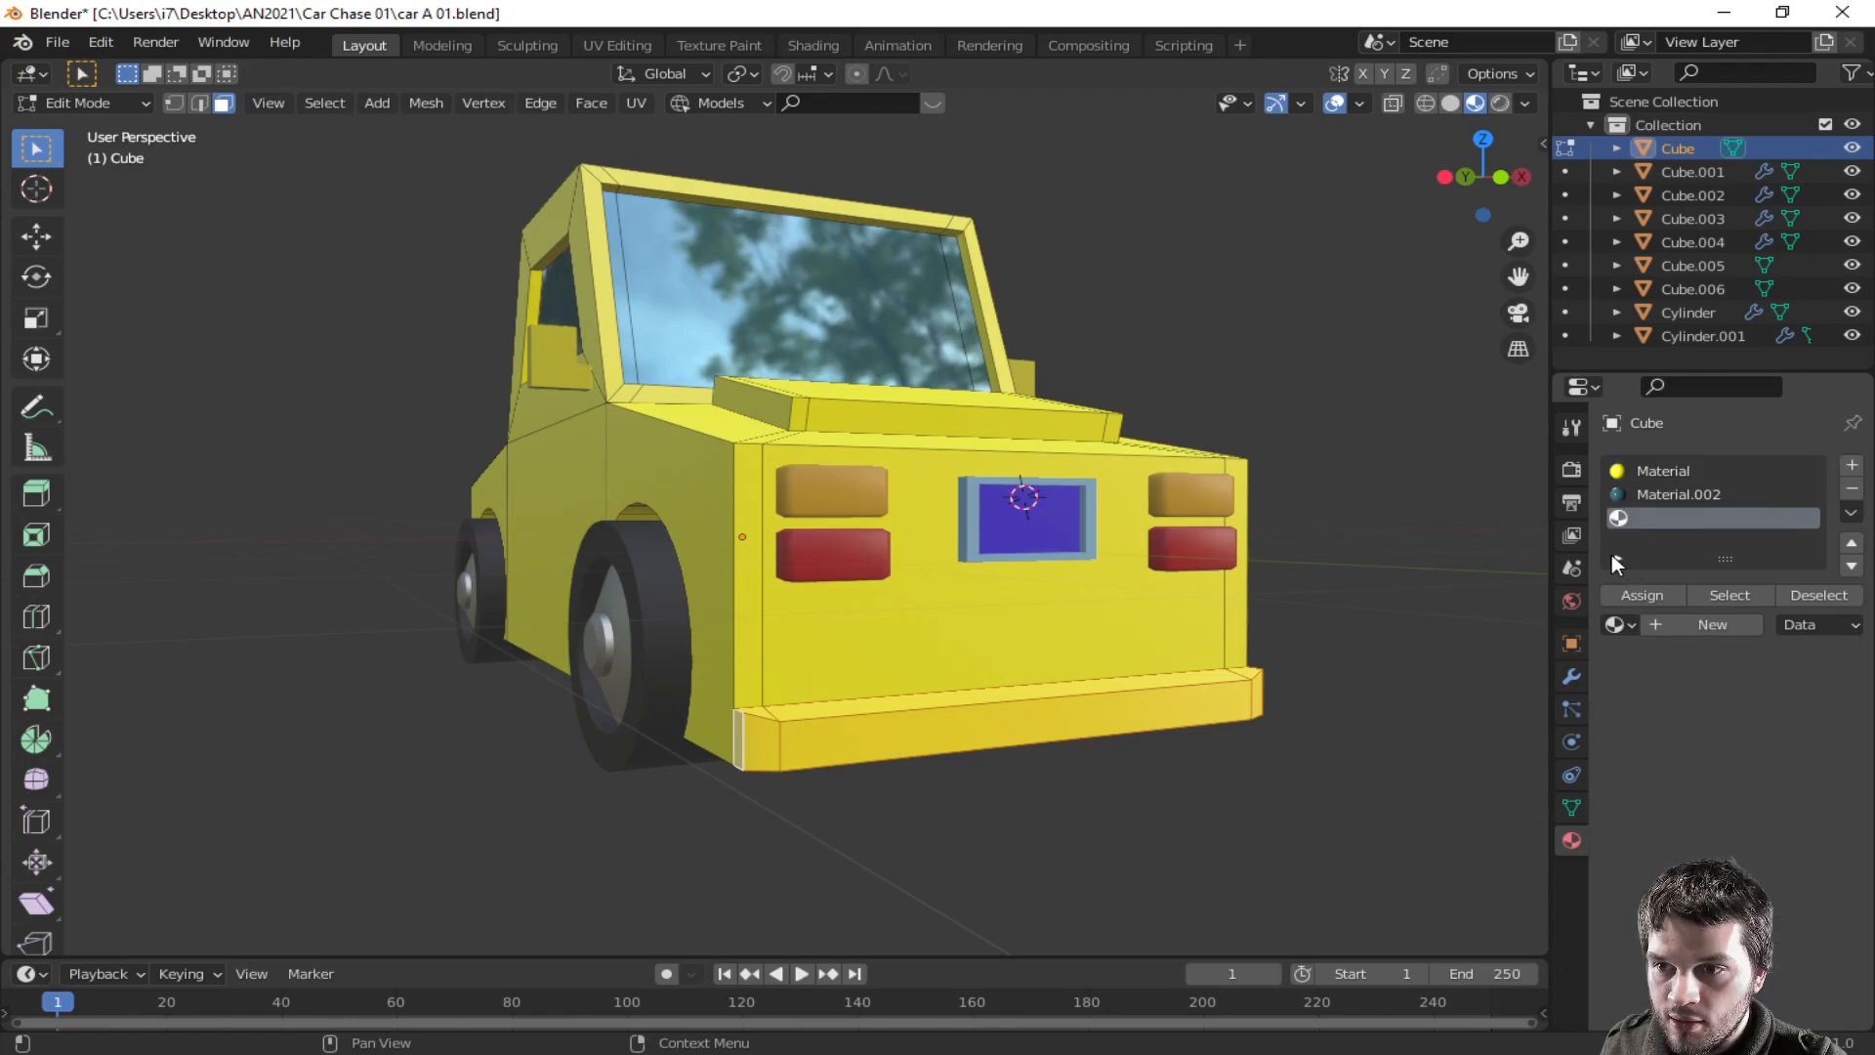
{"action": "left_click", "coordinate": [1617, 557]}
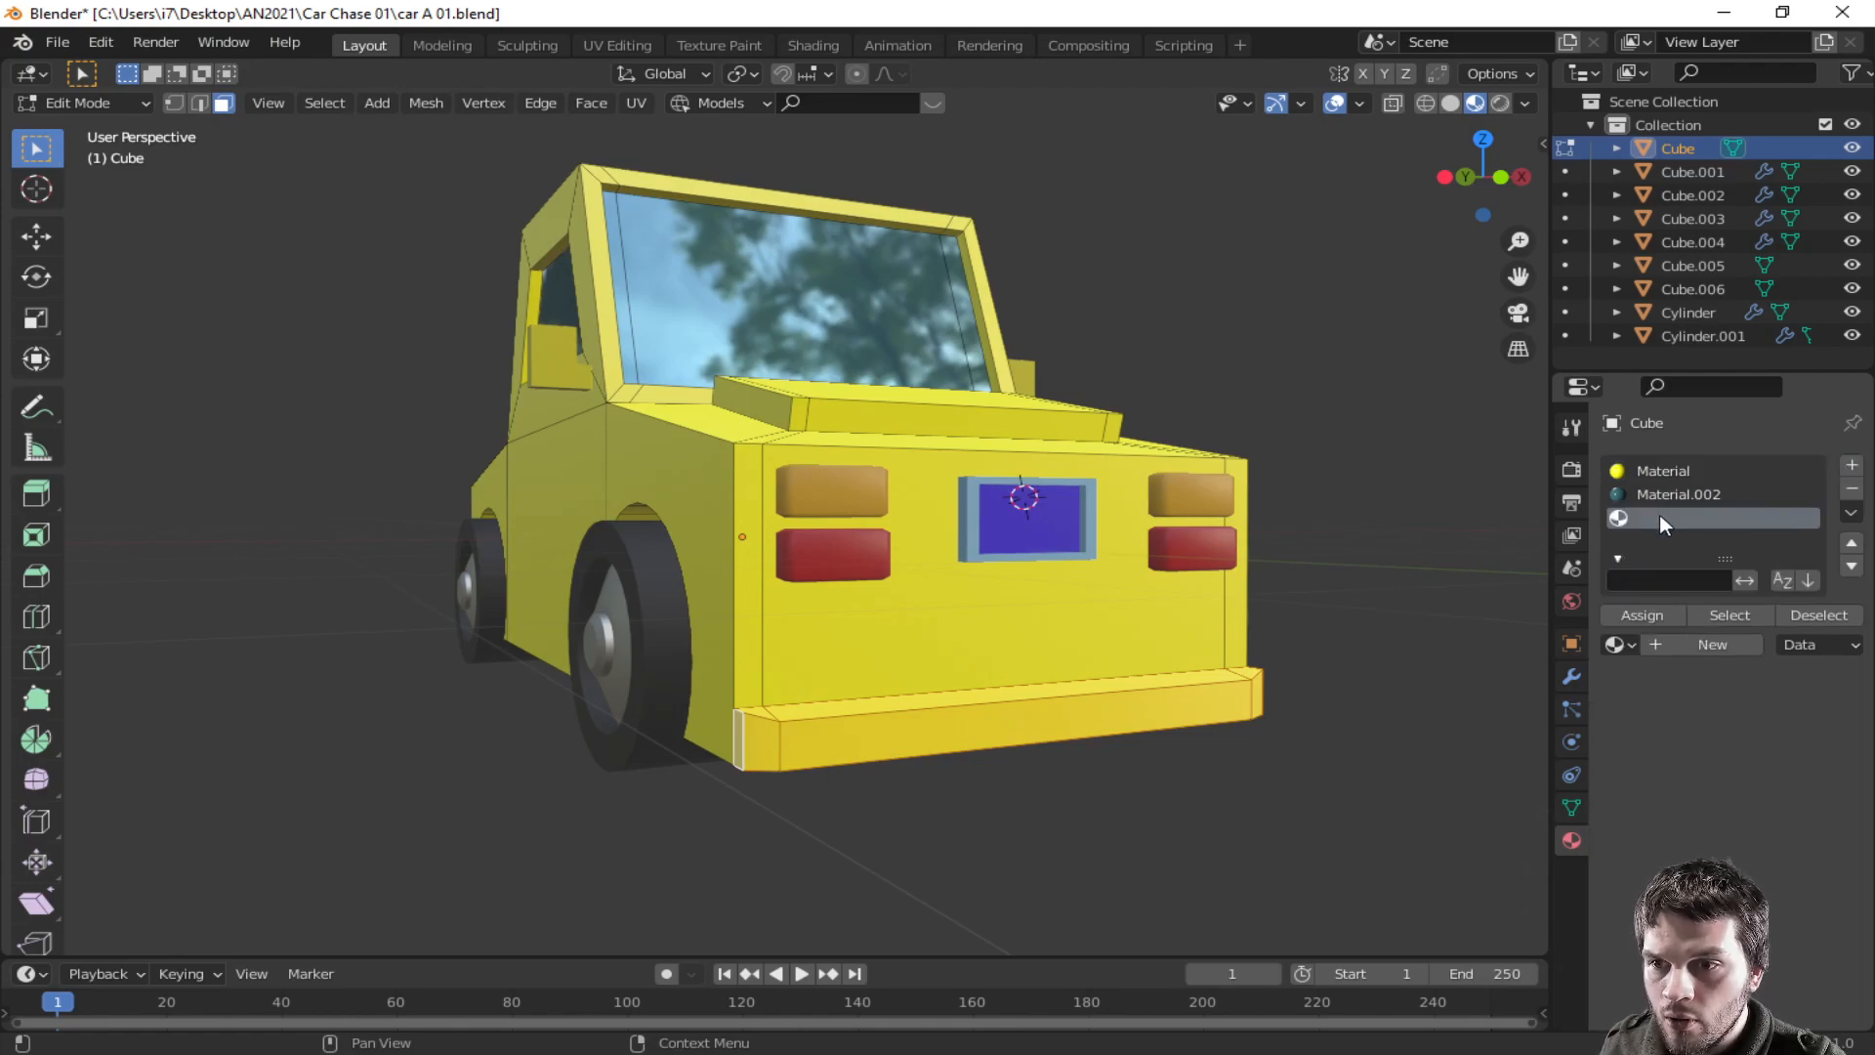
{"action": "left_click", "coordinate": [1686, 637]}
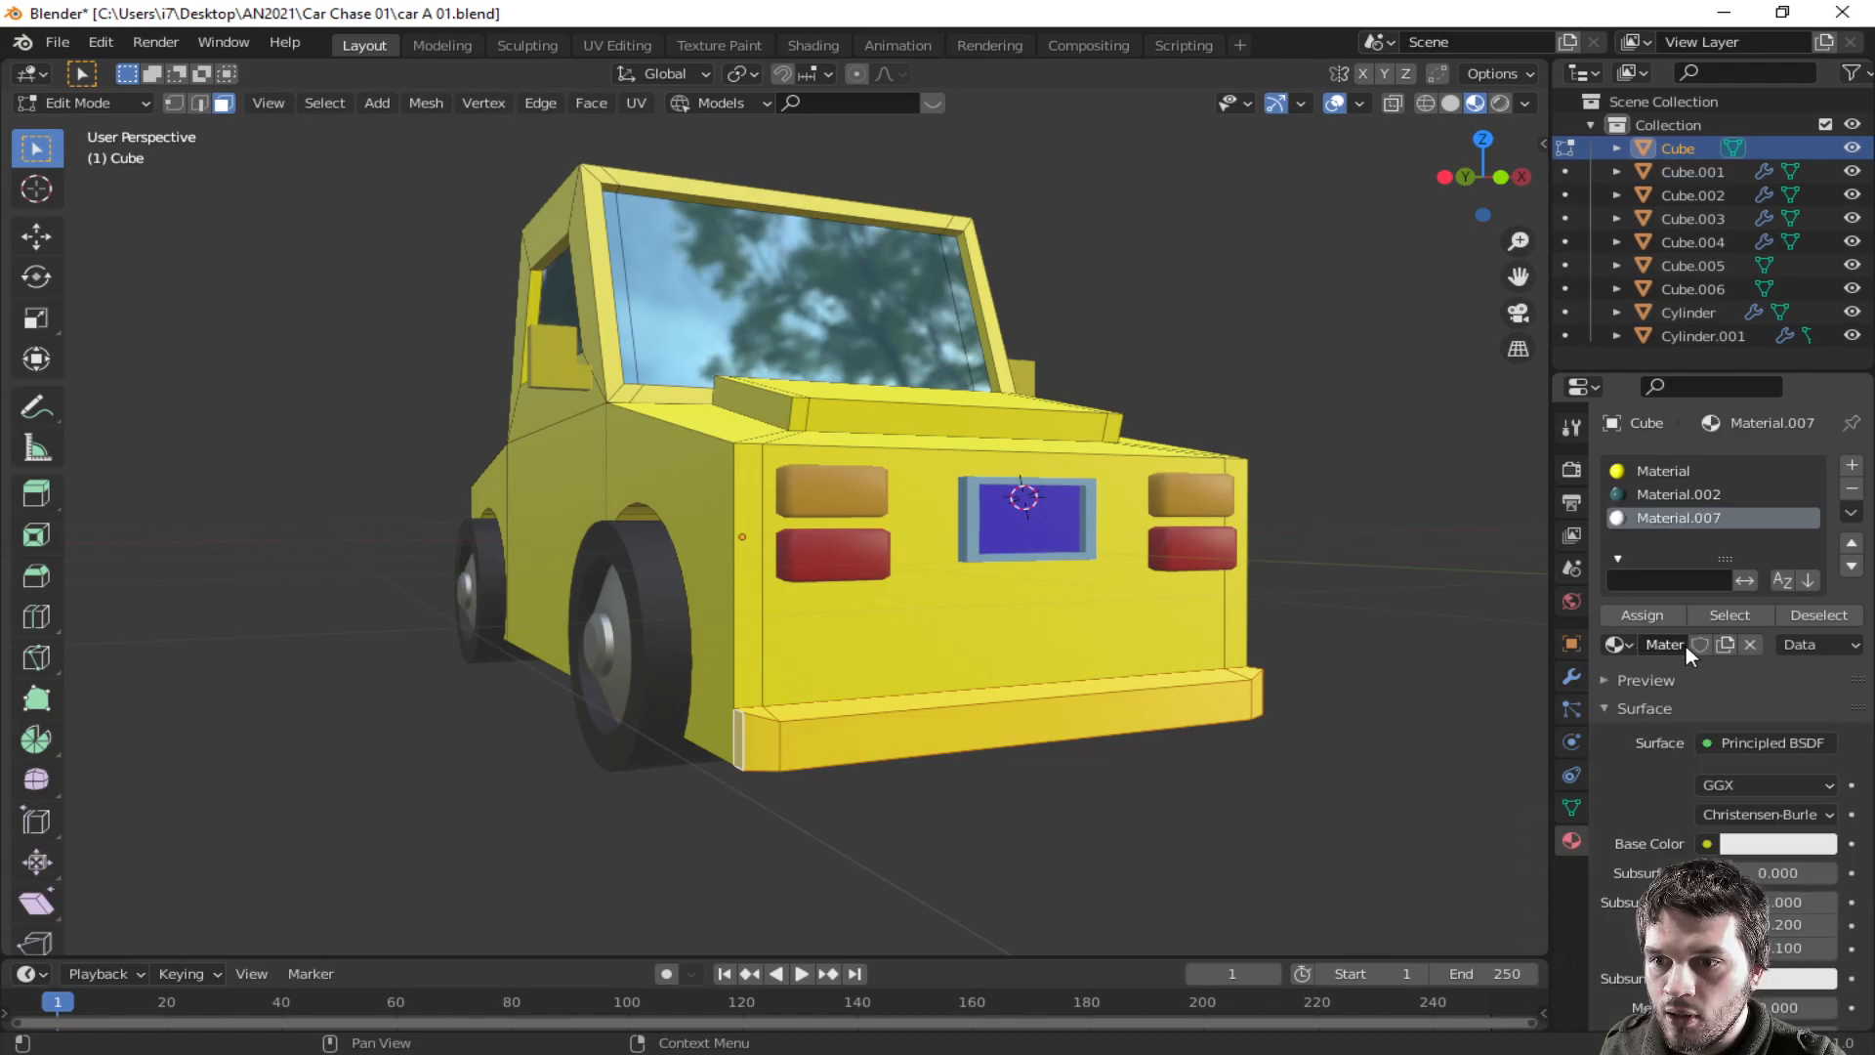
- Set the new material's metallic to about 0.96, darken its base color to grey, and assign it to the bumper
{"action": "scroll", "coordinate": [1739, 743], "scroll_direction": "down", "scroll_amount": 3}
{"action": "left_click_drag", "start_coordinate": [1738, 866], "coordinate": [1770, 867]}
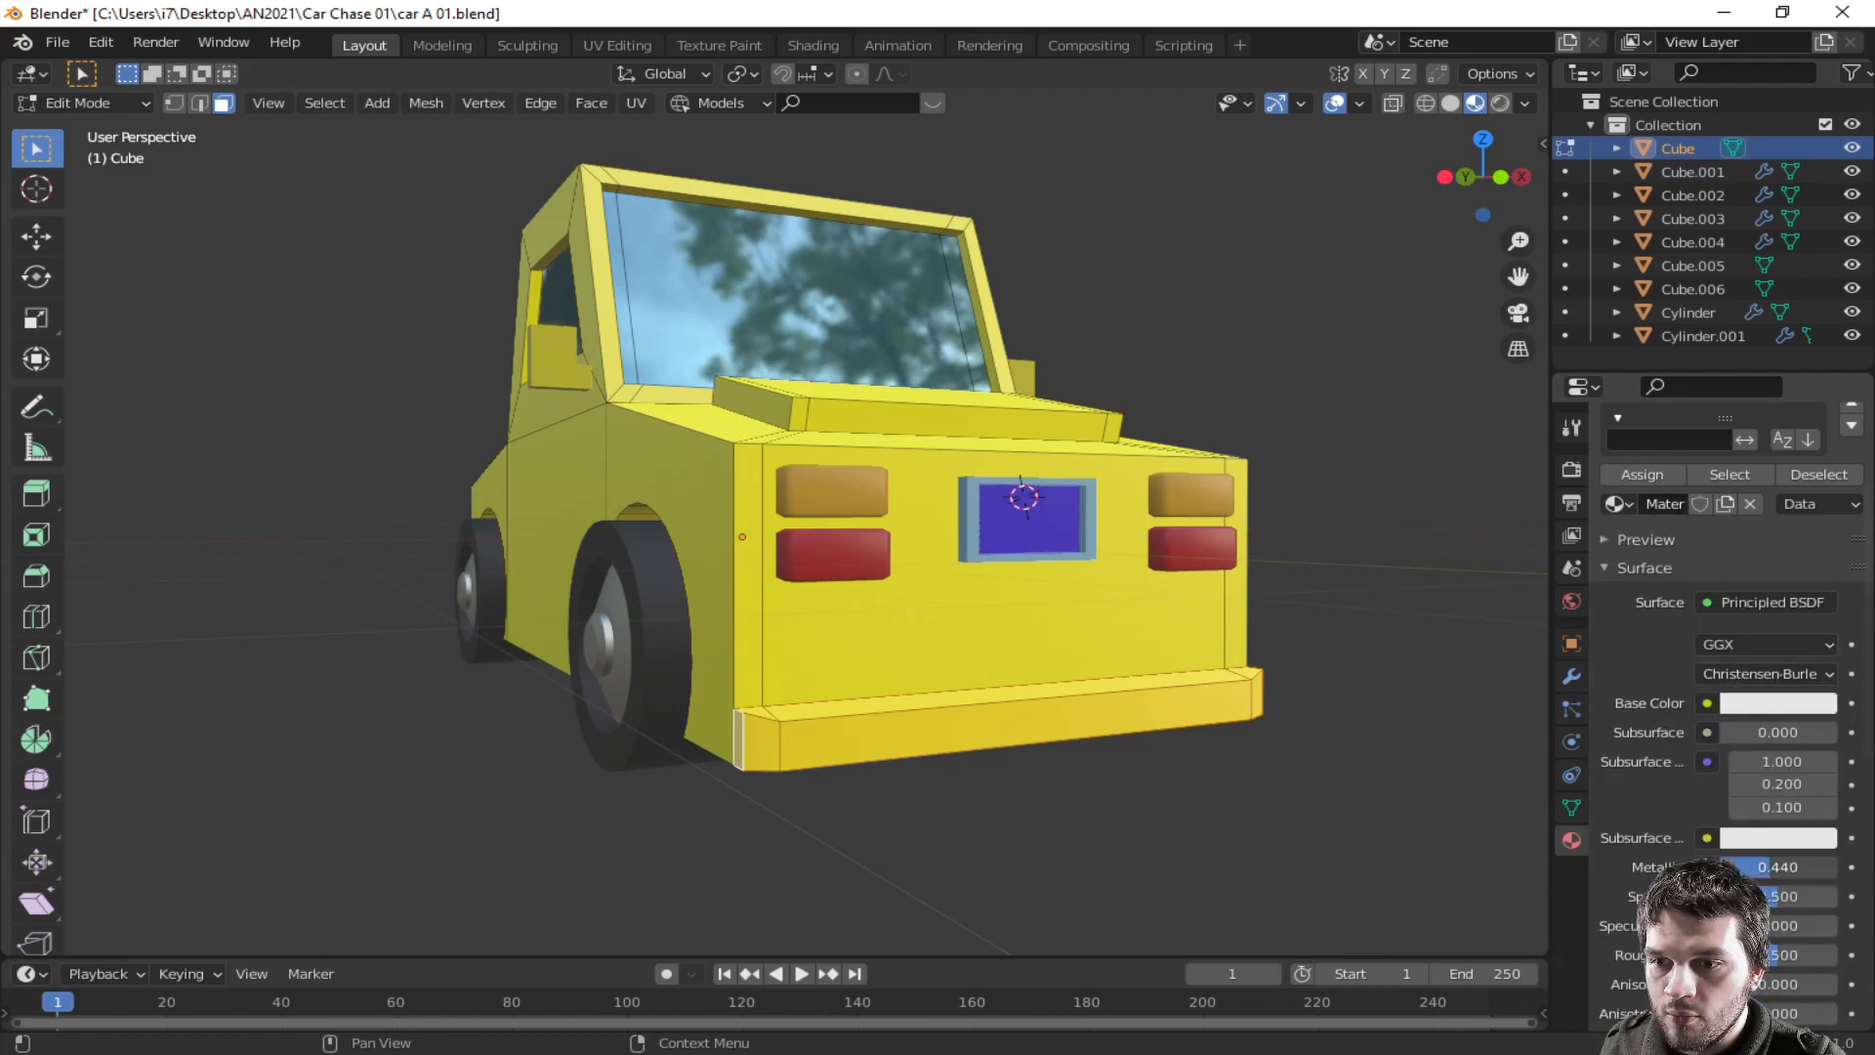
{"action": "left_click", "coordinate": [1793, 703]}
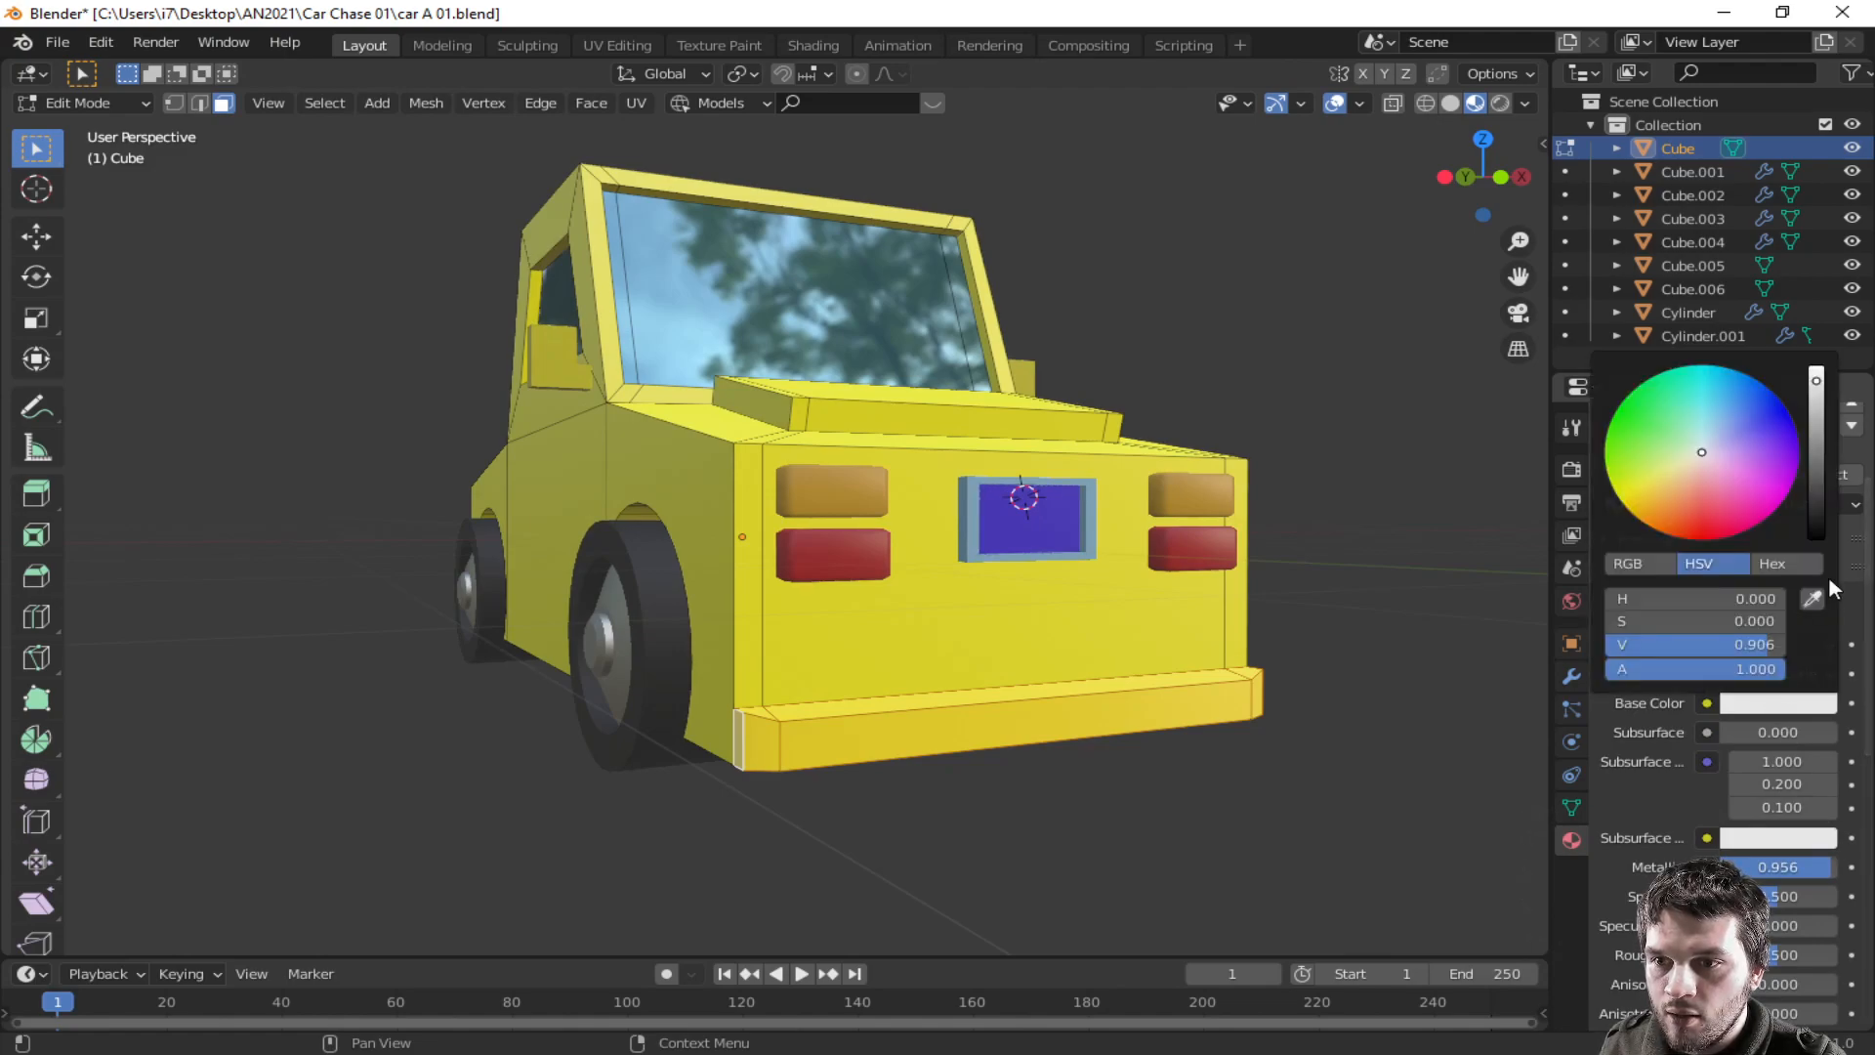
{"action": "left_click_drag", "start_coordinate": [1822, 414], "coordinate": [1817, 426]}
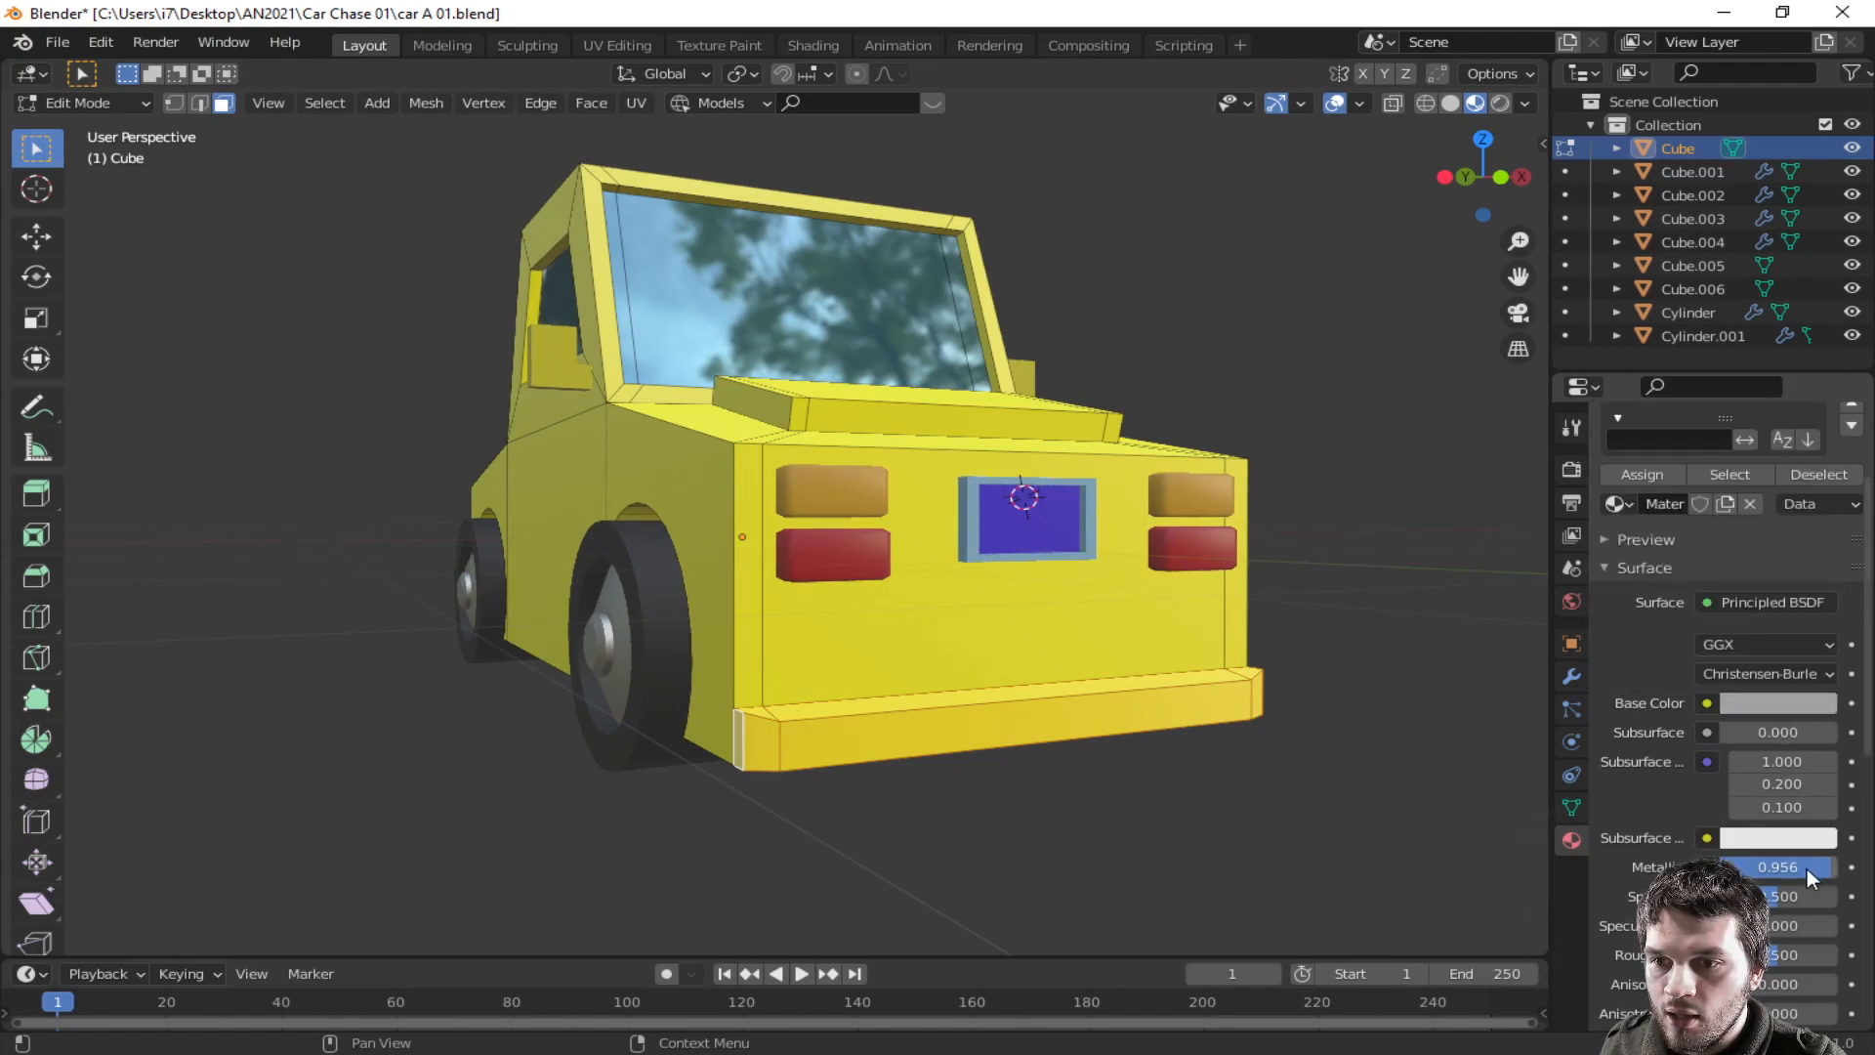
{"action": "scroll", "coordinate": [1655, 568], "scroll_direction": "up", "scroll_amount": 3}
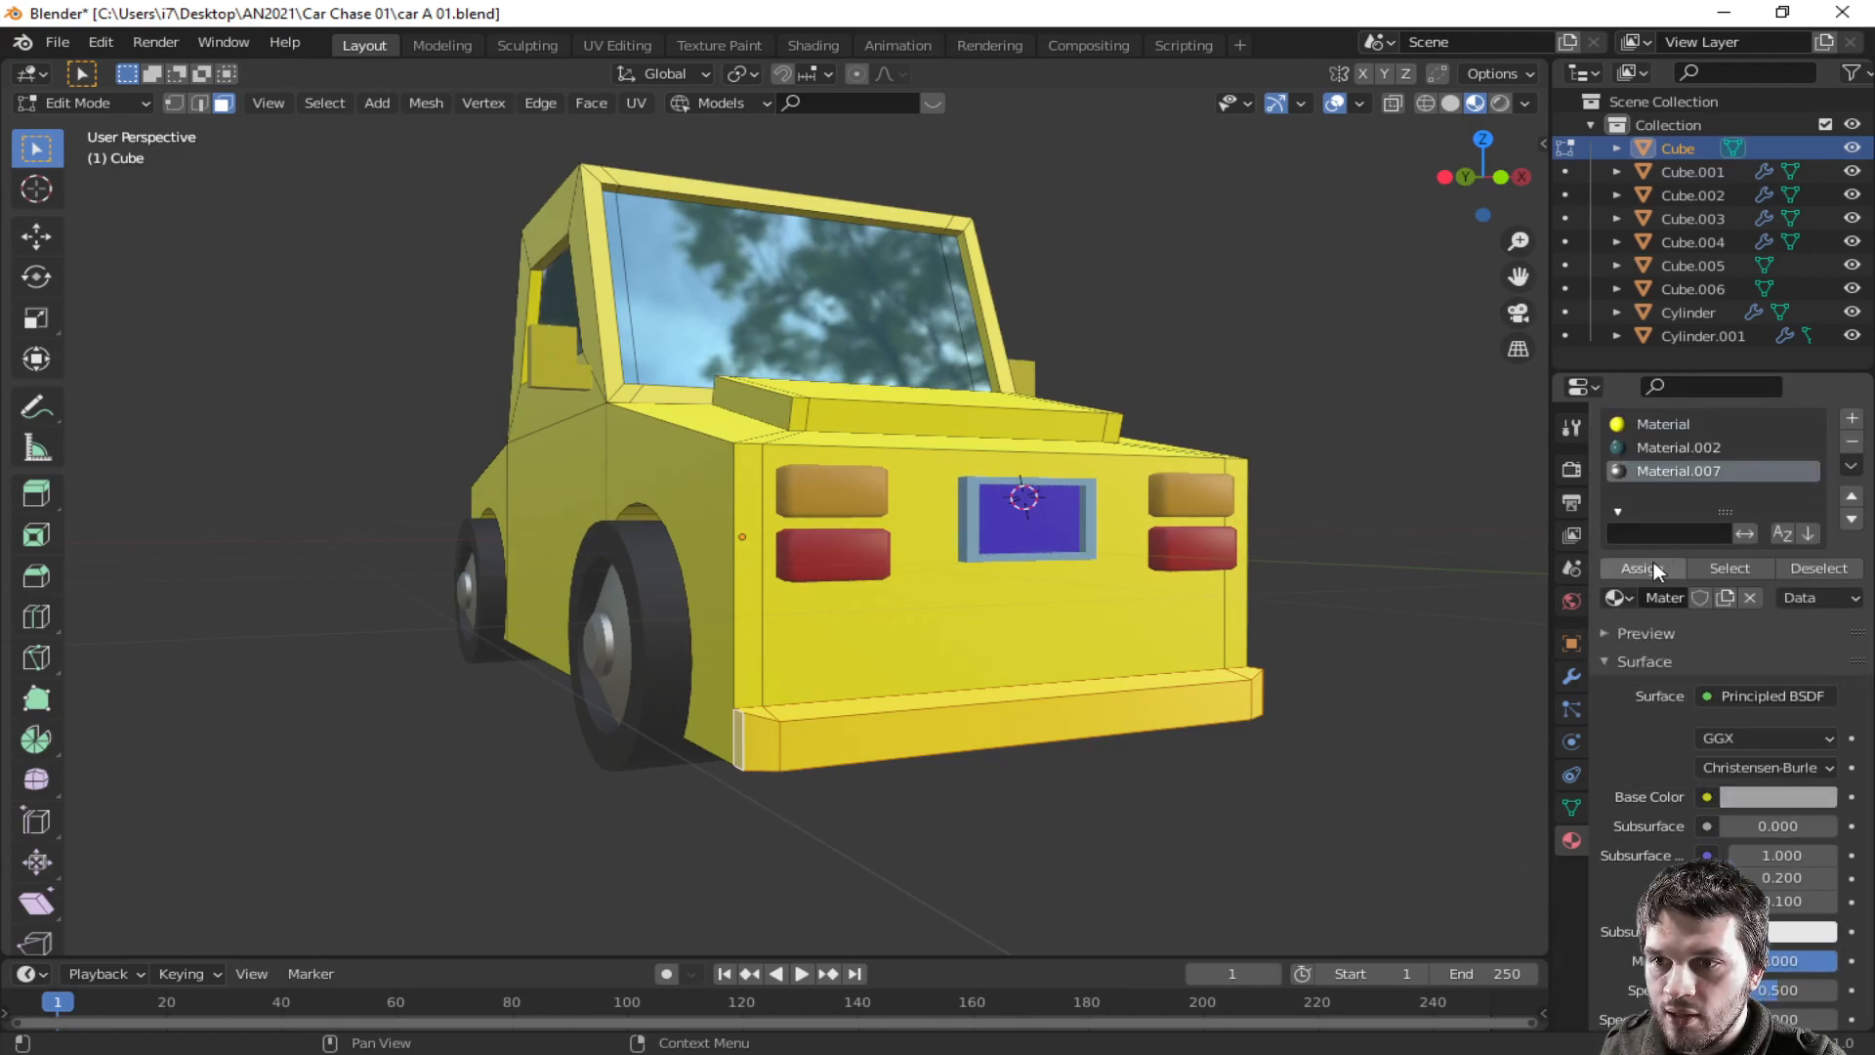
{"action": "left_click", "coordinate": [1638, 570]}
- Leave edit mode and apply flat shading to the car body
{"action": "middle_click_drag", "start_coordinate": [1268, 808], "coordinate": [1162, 771]}
{"action": "key", "text": "Tab"}
{"action": "right_click", "coordinate": [401, 781]}
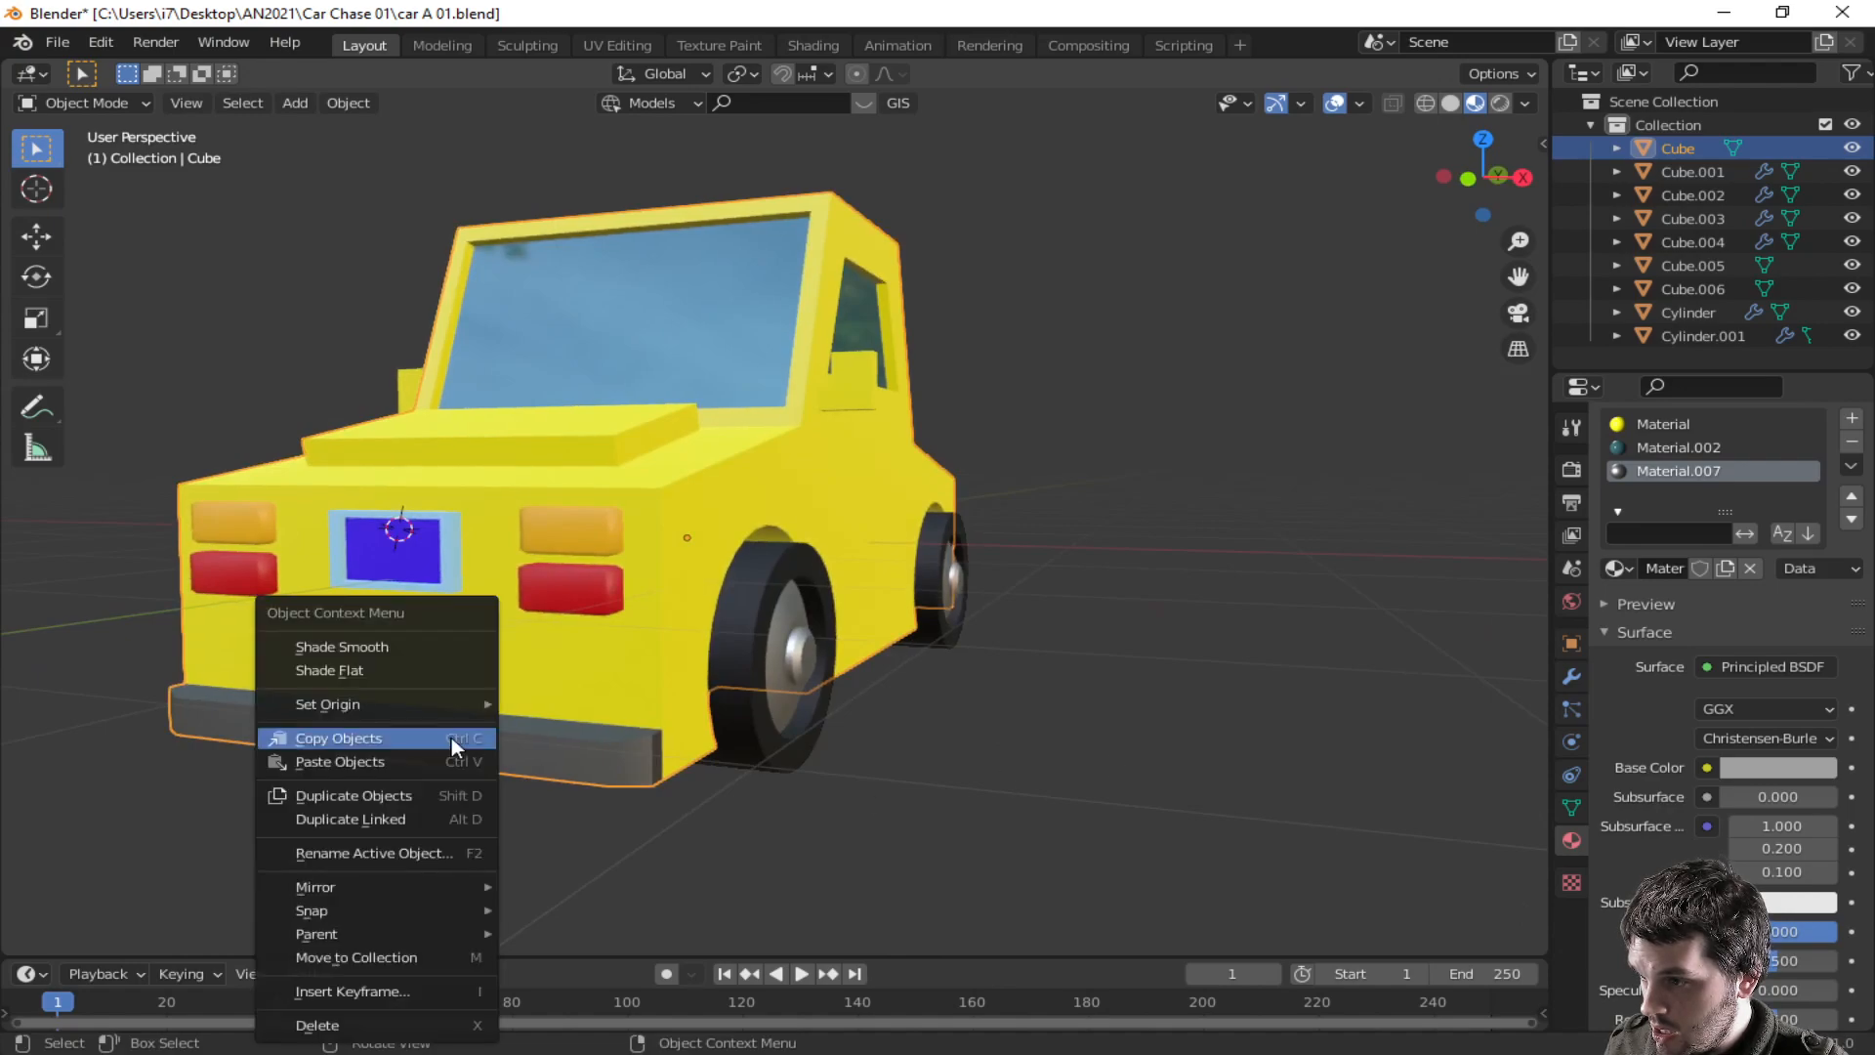
{"action": "left_click", "coordinate": [401, 670]}
- Return to edit mode and add a loop cut near the bottom of the car's rear end
{"action": "middle_click_drag", "start_coordinate": [1051, 824], "coordinate": [849, 703]}
{"action": "key", "text": "Tab"}
{"action": "key", "text": "ctrl+r"}
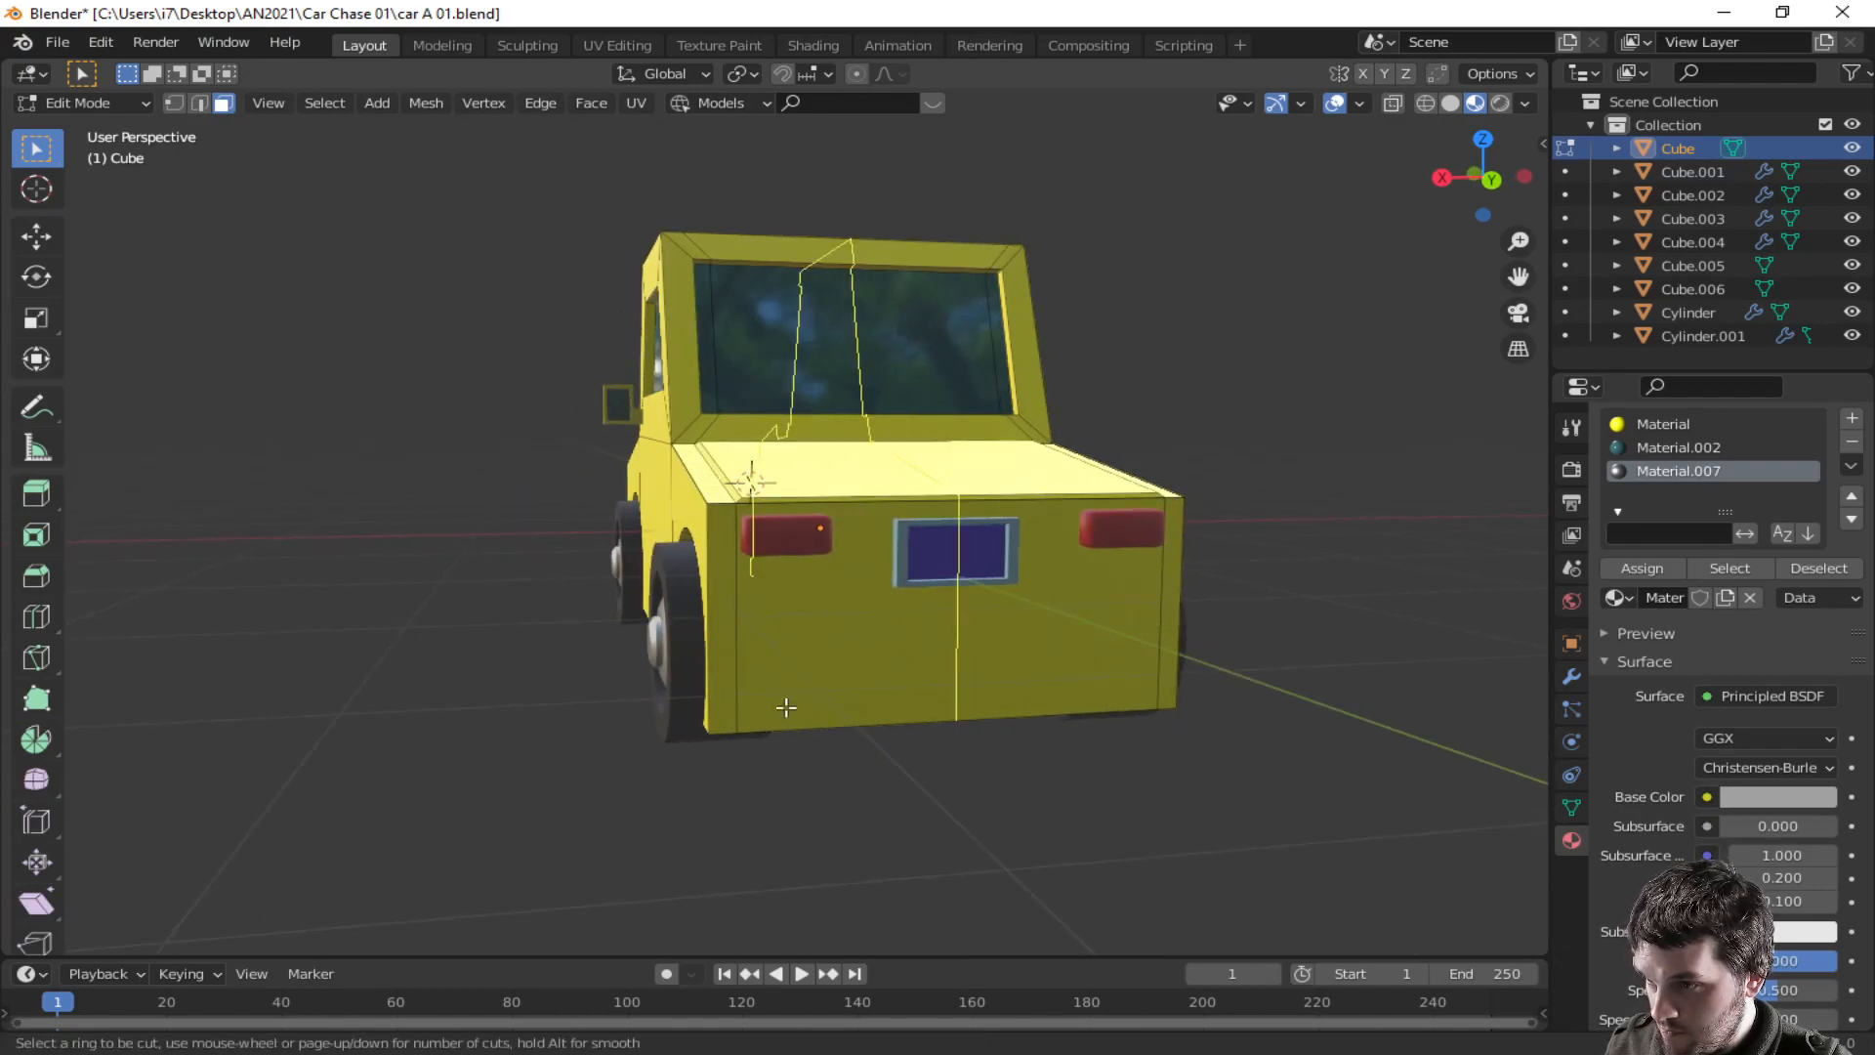
{"action": "left_click", "coordinate": [715, 709]}
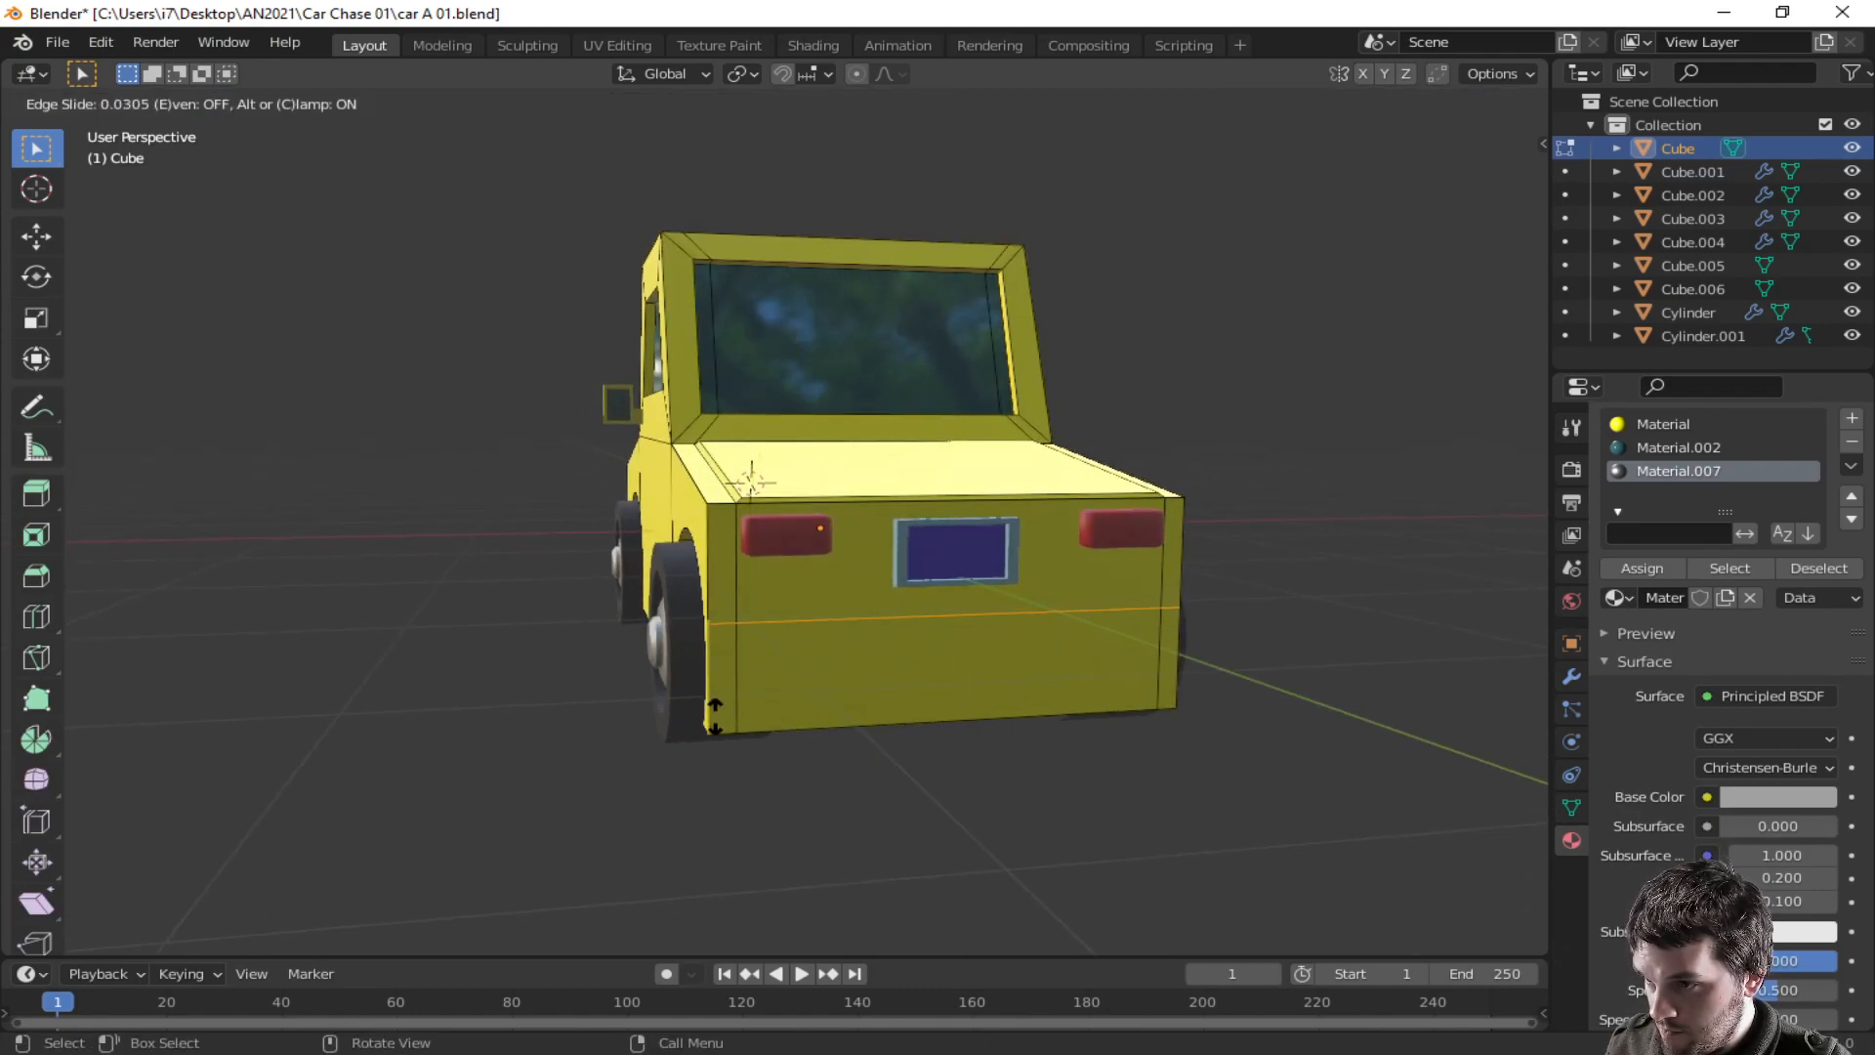
{"action": "left_click", "coordinate": [701, 776]}
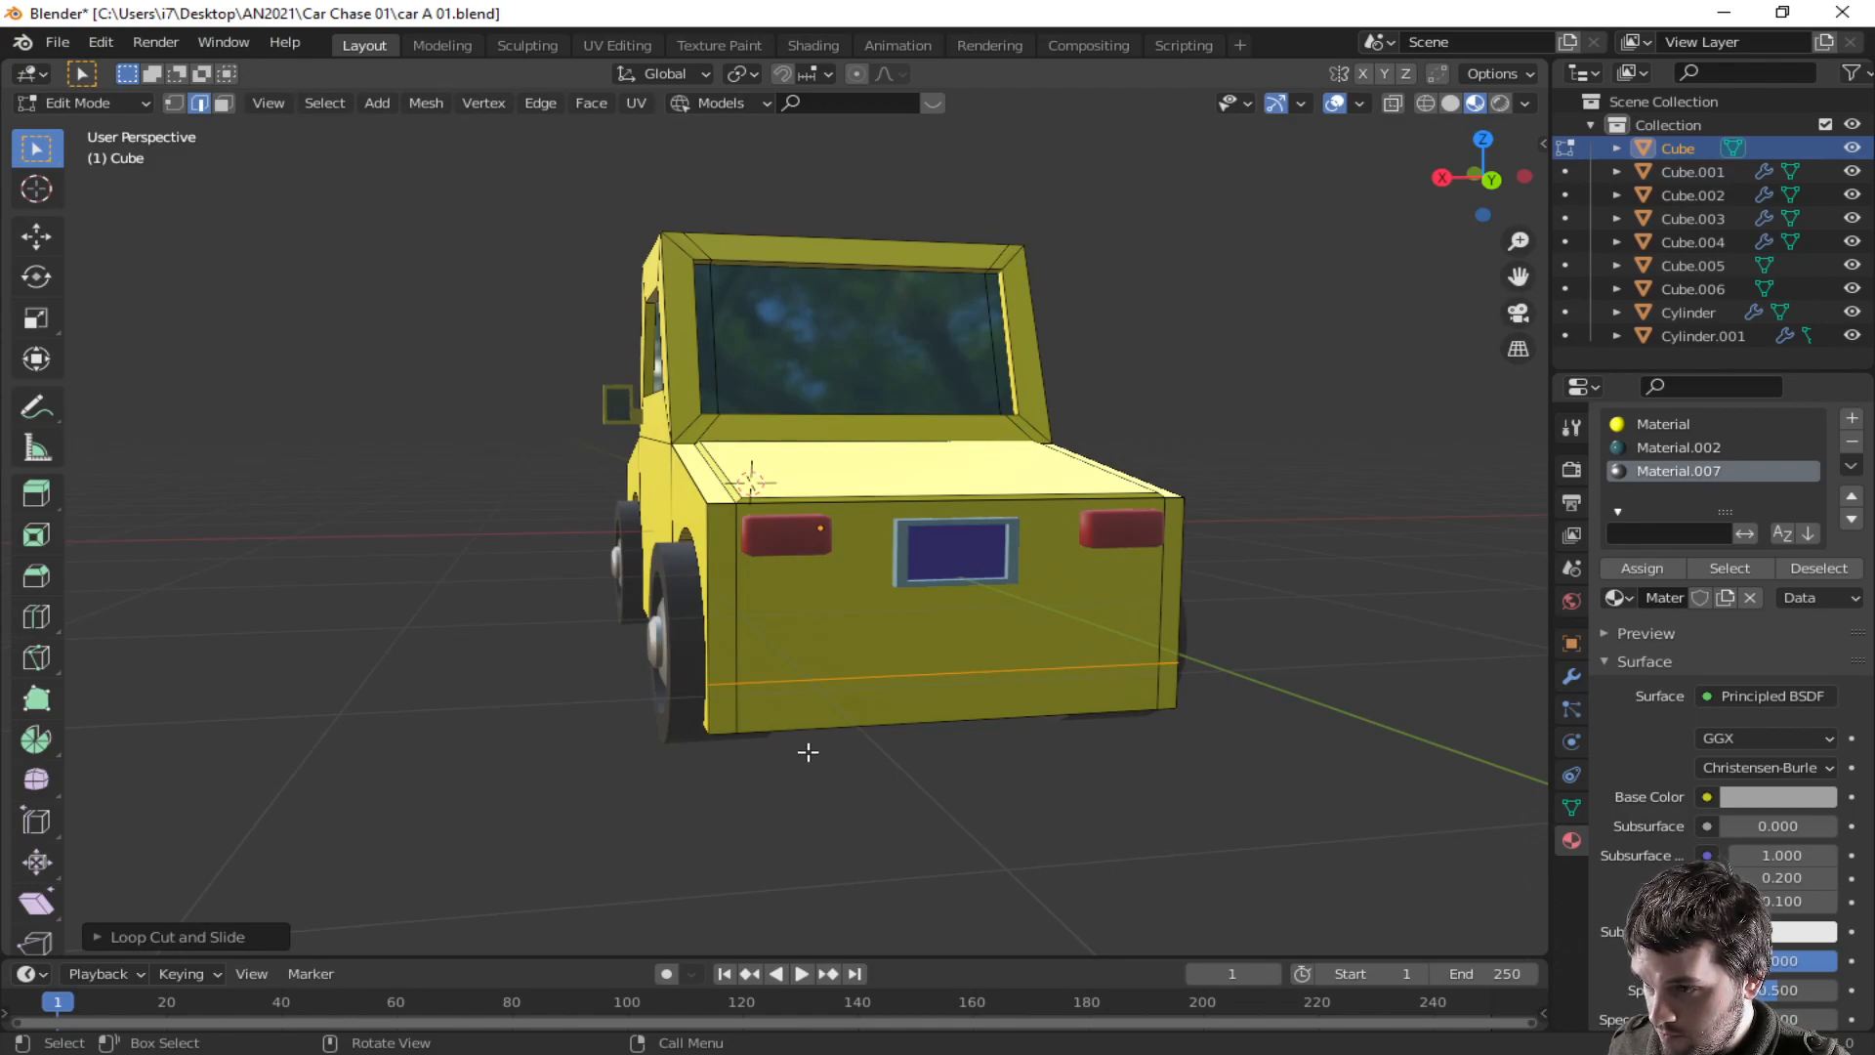
- Select the lower rear strip of faces, extrude it, and move it along Y about 0.07 m to form a rear bumper
{"action": "key", "text": "3"}
{"action": "left_click", "coordinate": [728, 716]}
{"action": "left_click", "coordinate": [958, 683], "text": "shift"}
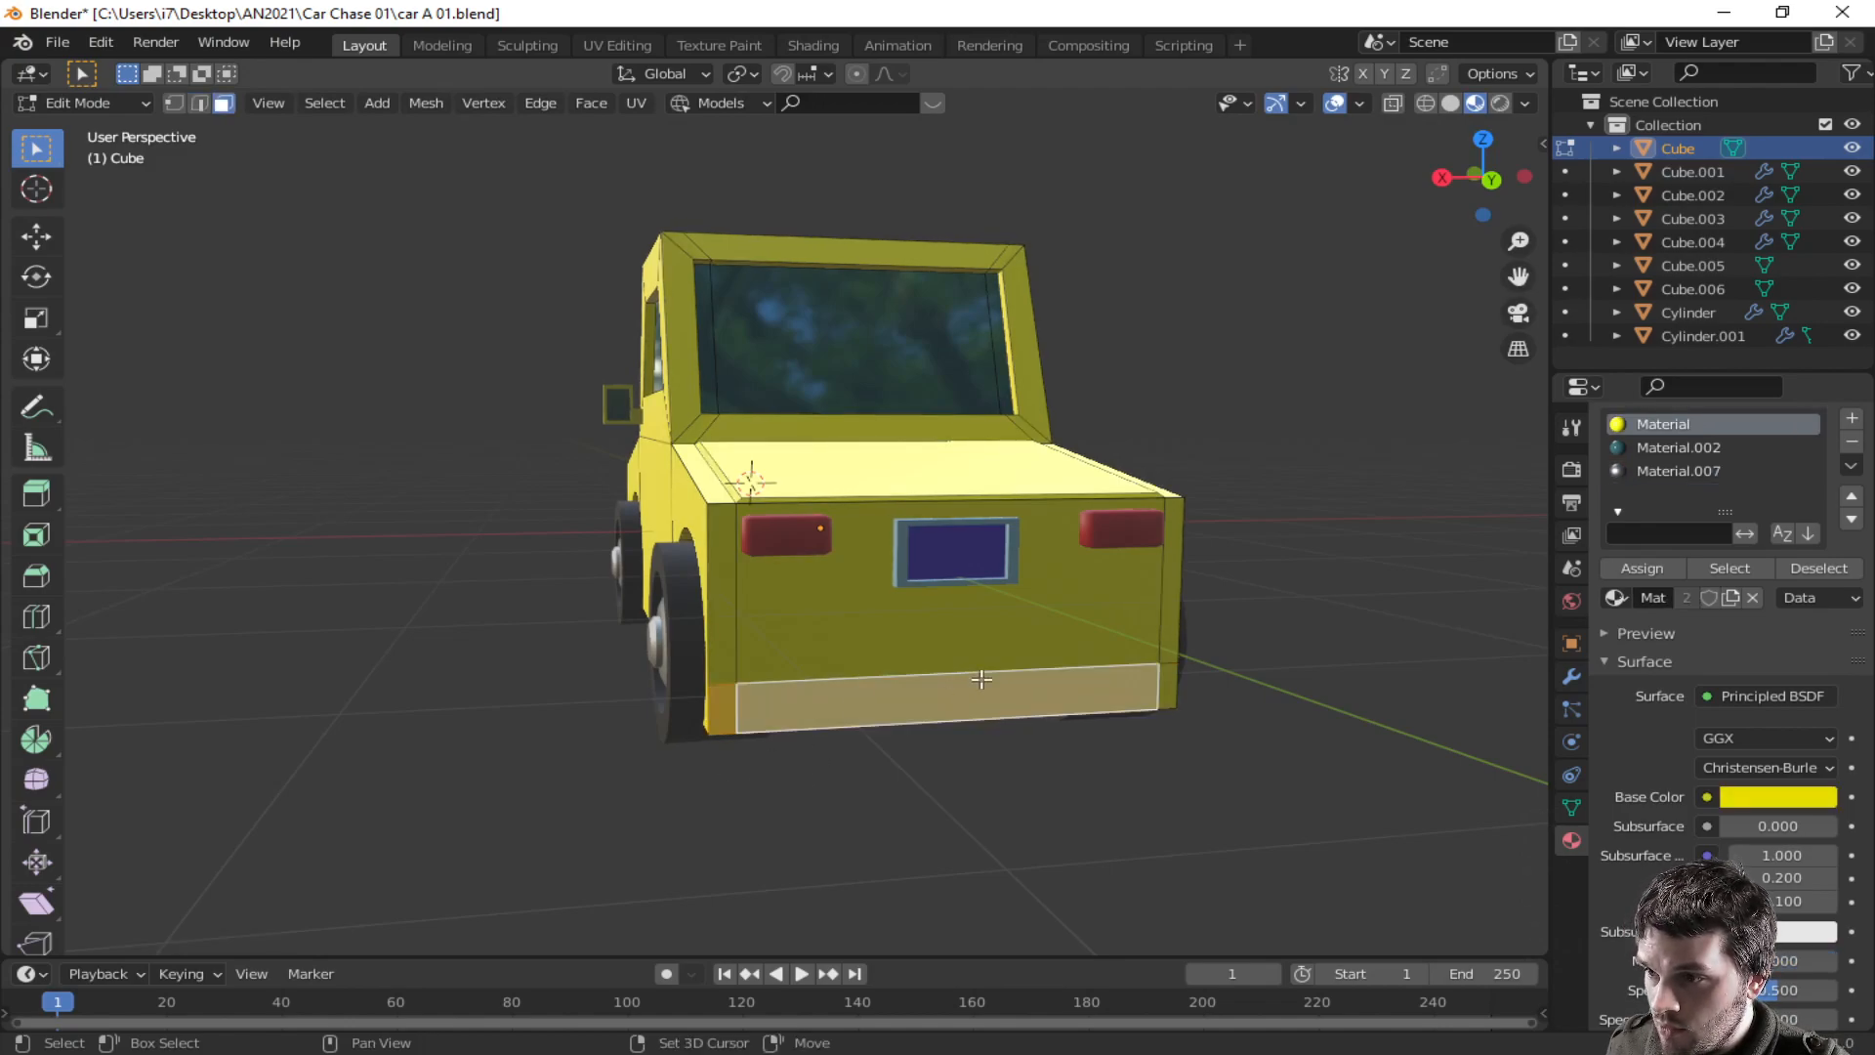
{"action": "left_click", "coordinate": [1167, 686], "text": "shift"}
{"action": "key", "text": "e"}
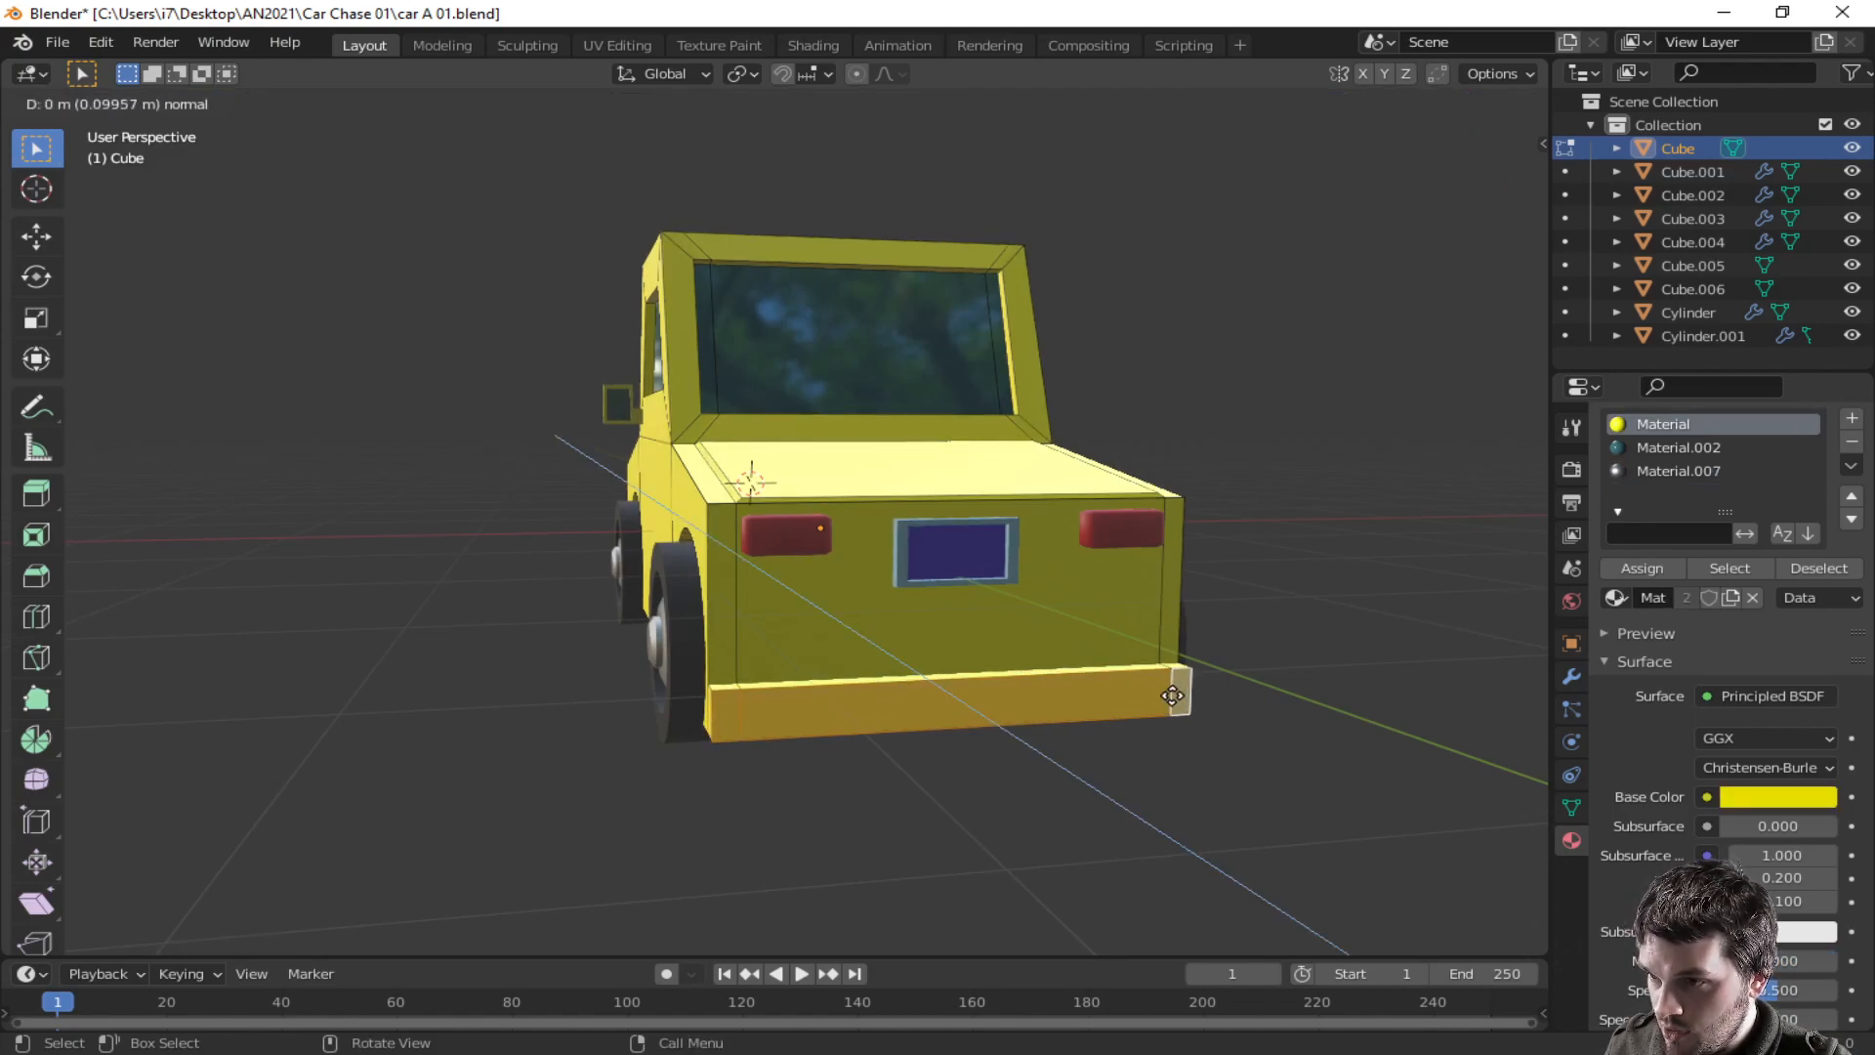
{"action": "left_click", "coordinate": [1172, 702]}
{"action": "left_click", "coordinate": [1072, 699]}
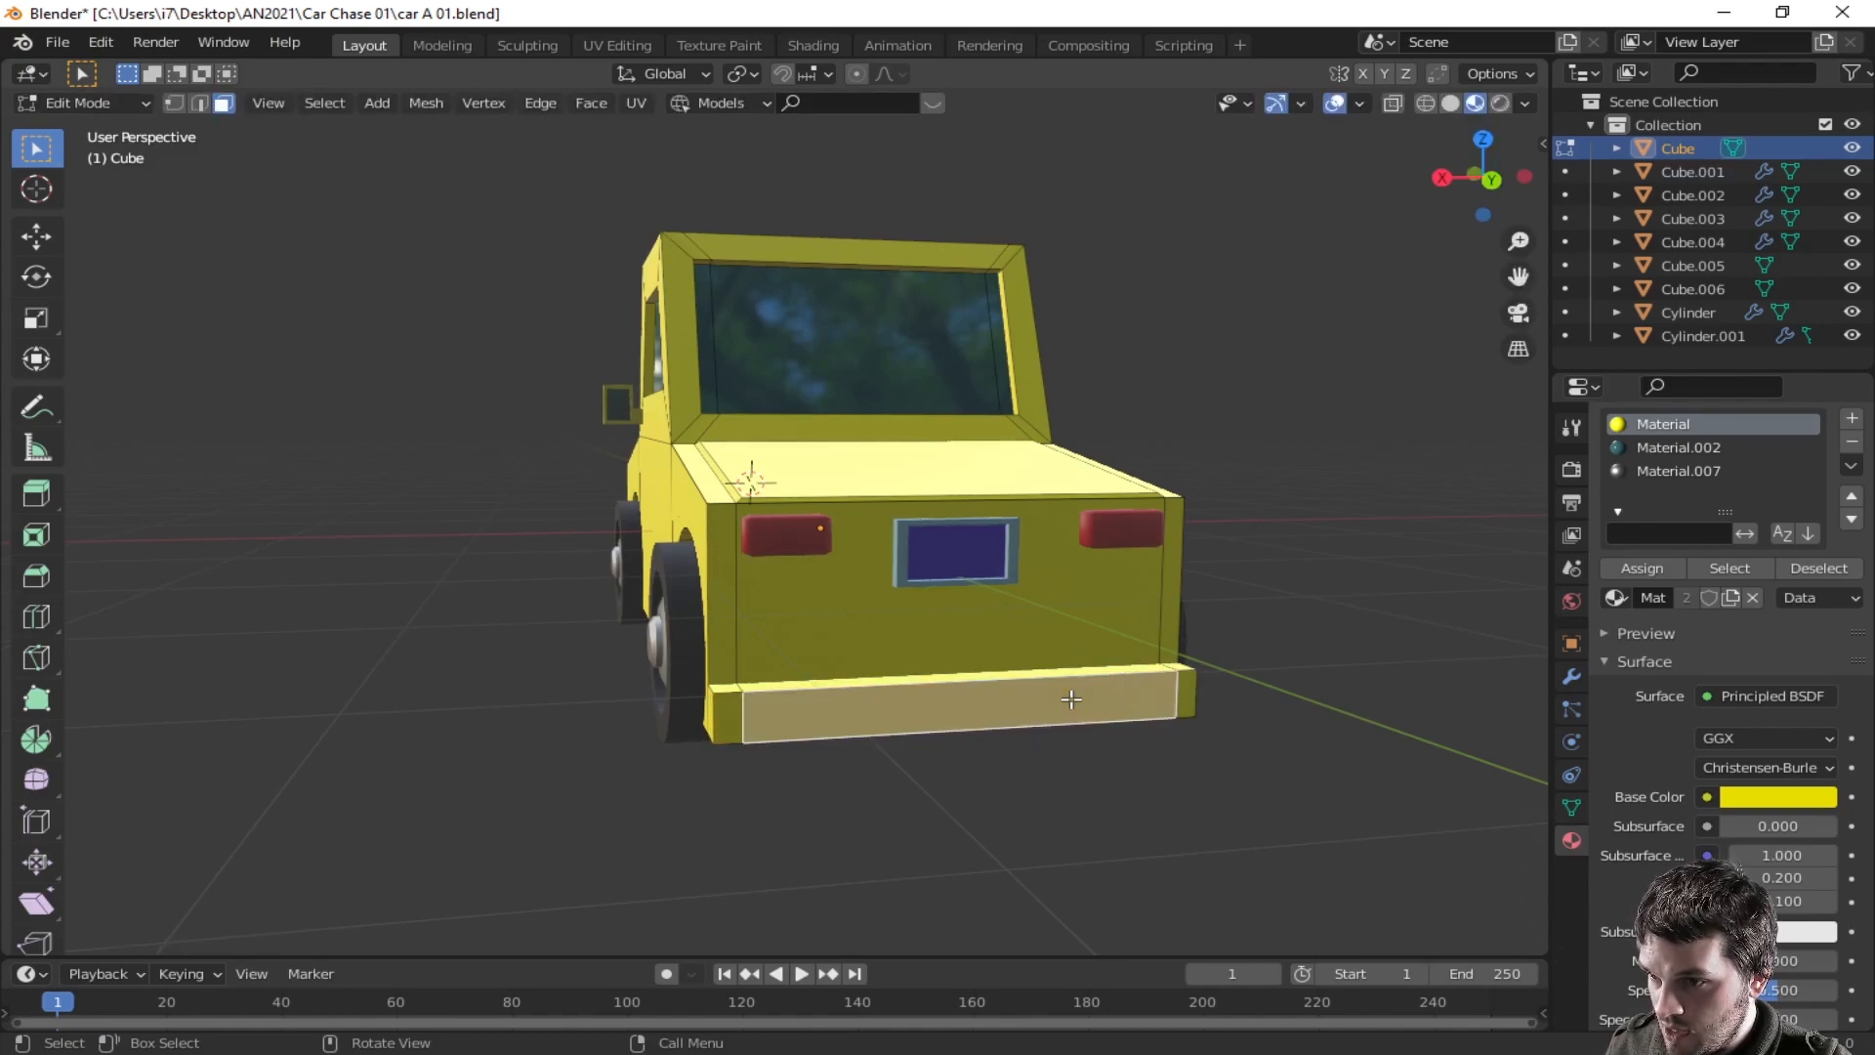
{"action": "key", "text": "g"}
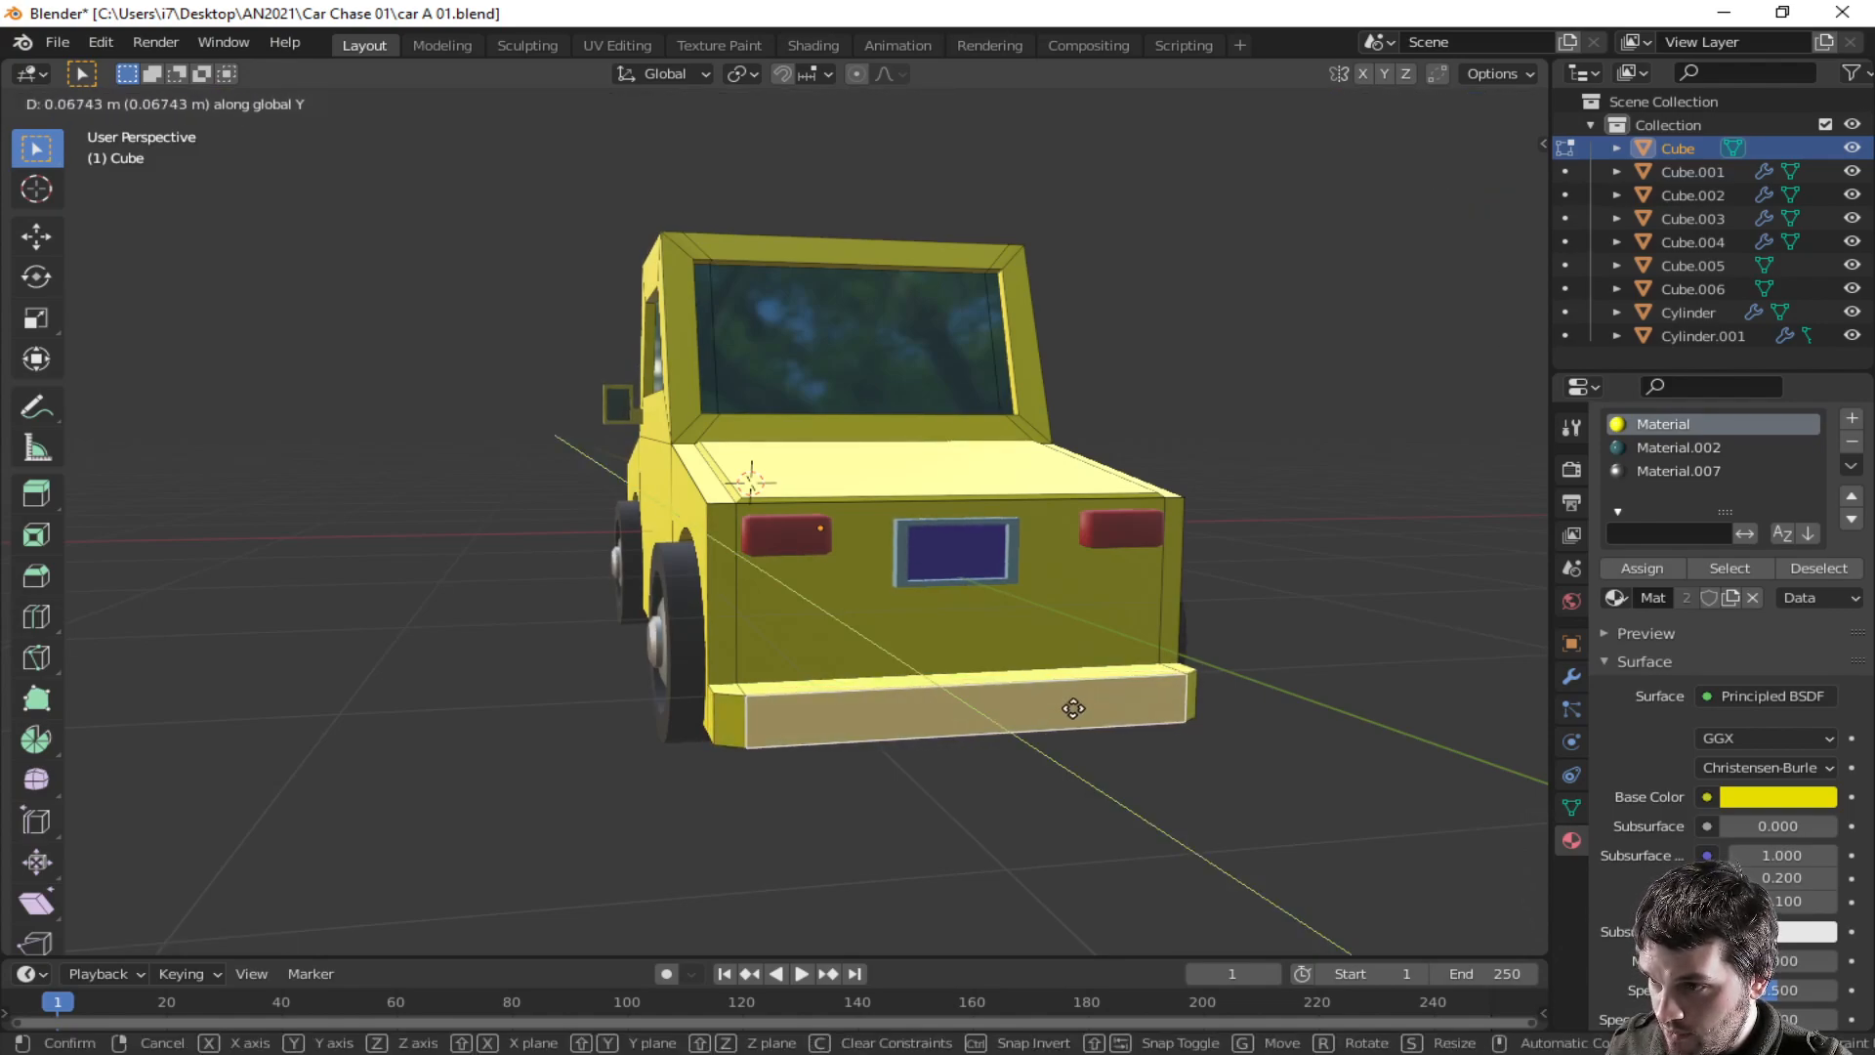
{"action": "left_click", "coordinate": [1074, 703]}
- Select the rear bumper's bottom edge and lower it along Z by about 0.04 m
{"action": "middle_click_drag", "start_coordinate": [848, 722], "coordinate": [807, 763]}
{"action": "left_click", "coordinate": [824, 768]}
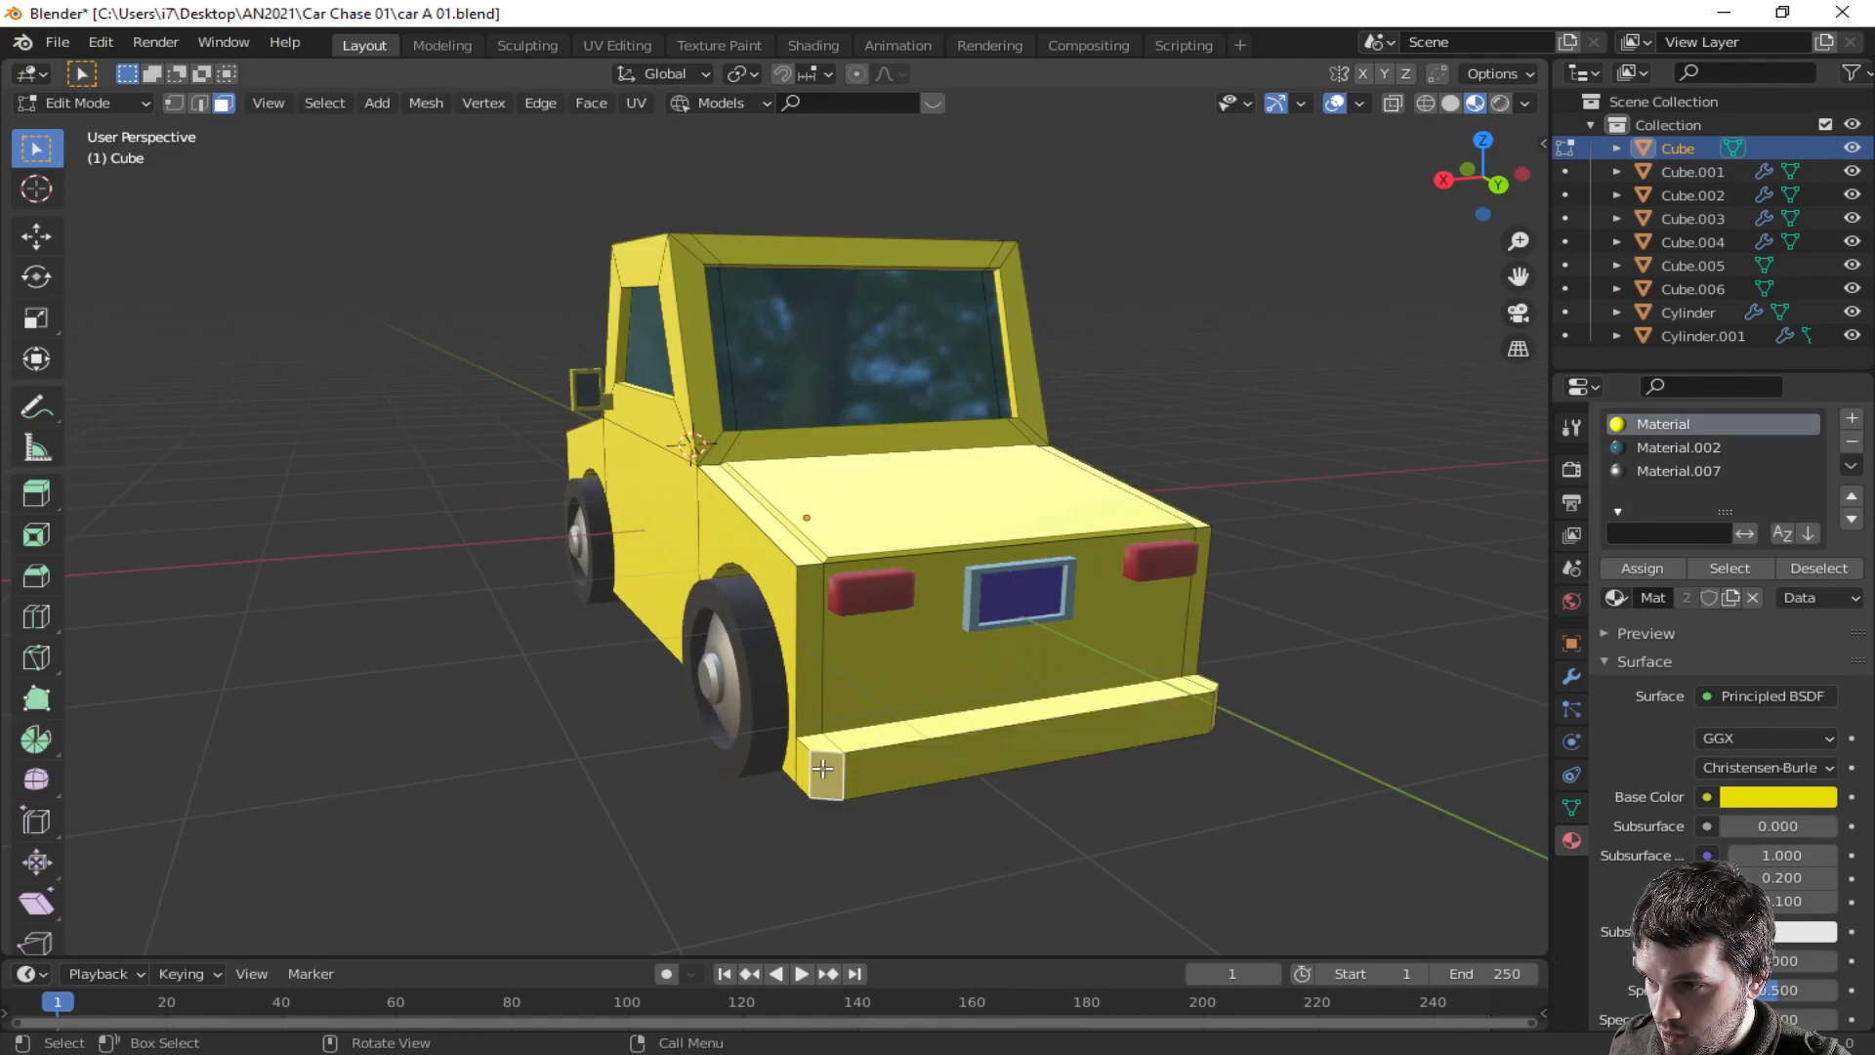
{"action": "left_click", "coordinate": [909, 751]}
{"action": "left_click", "coordinate": [908, 742]}
{"action": "key", "text": "2"}
{"action": "left_click", "coordinate": [908, 742]}
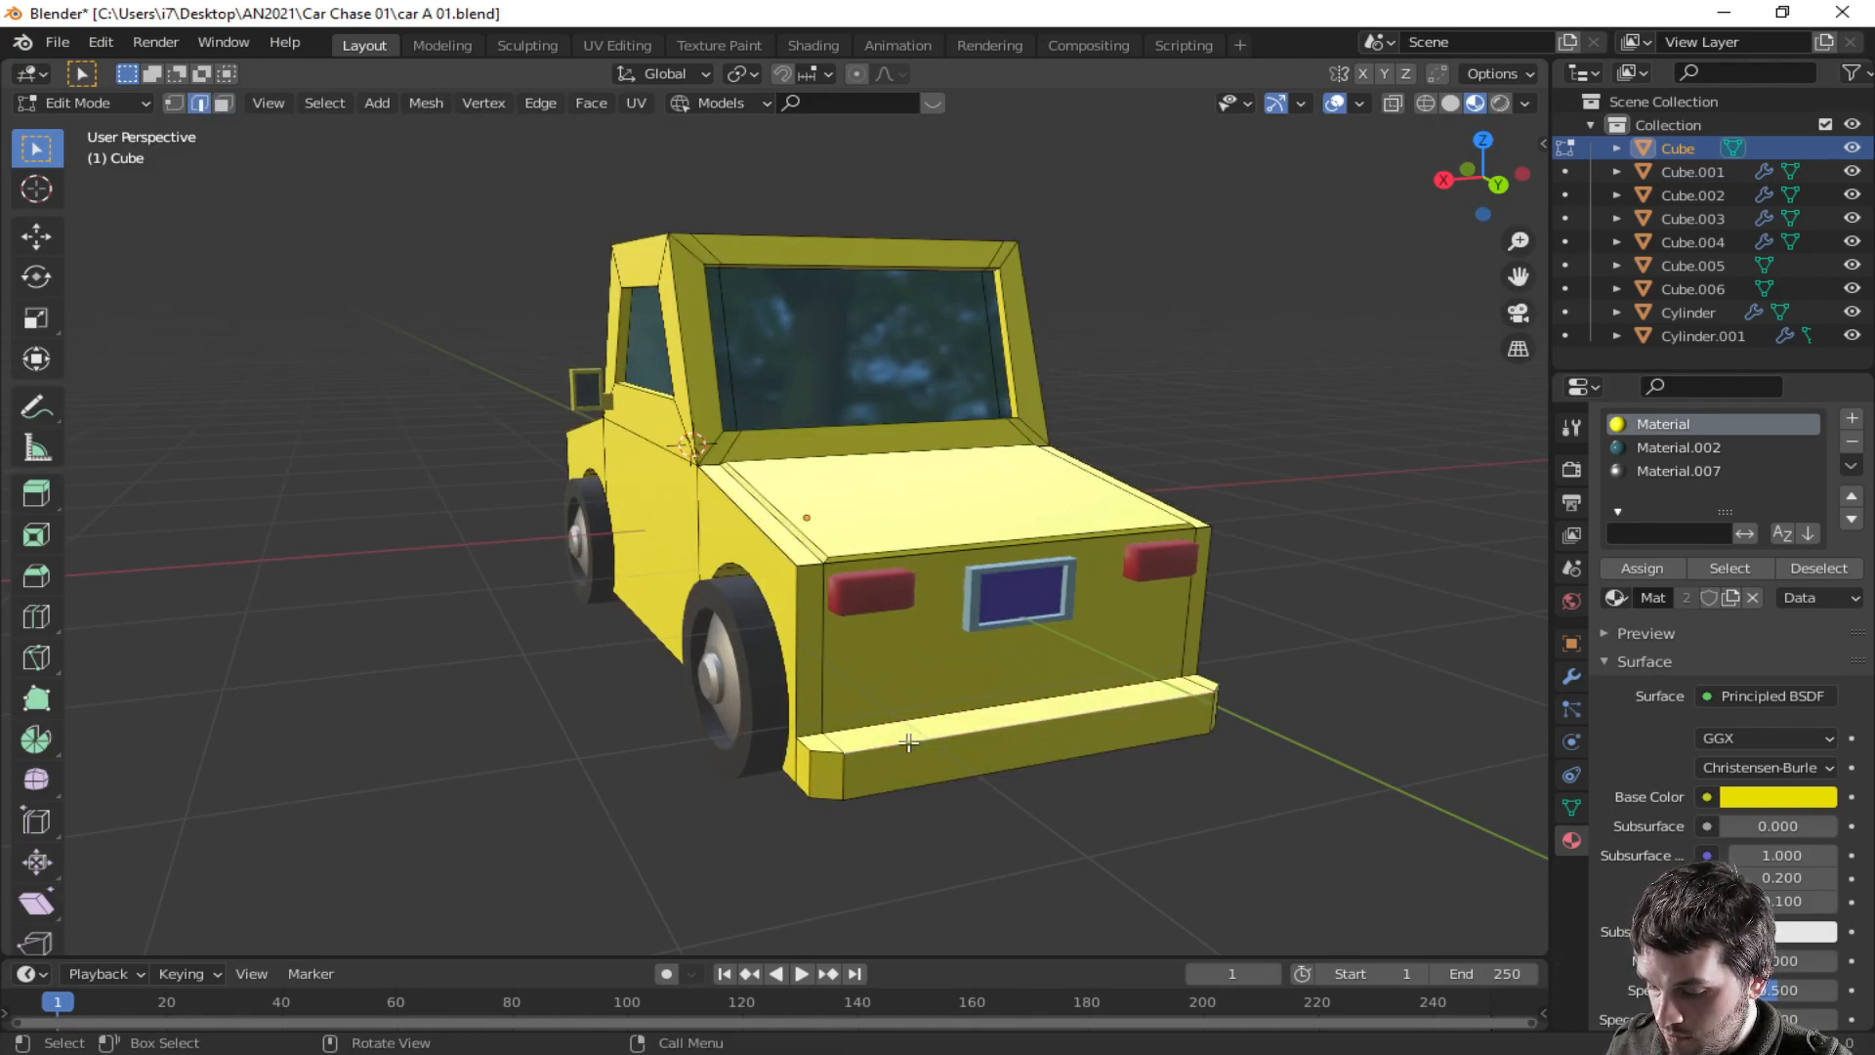
{"action": "key", "text": "h"}
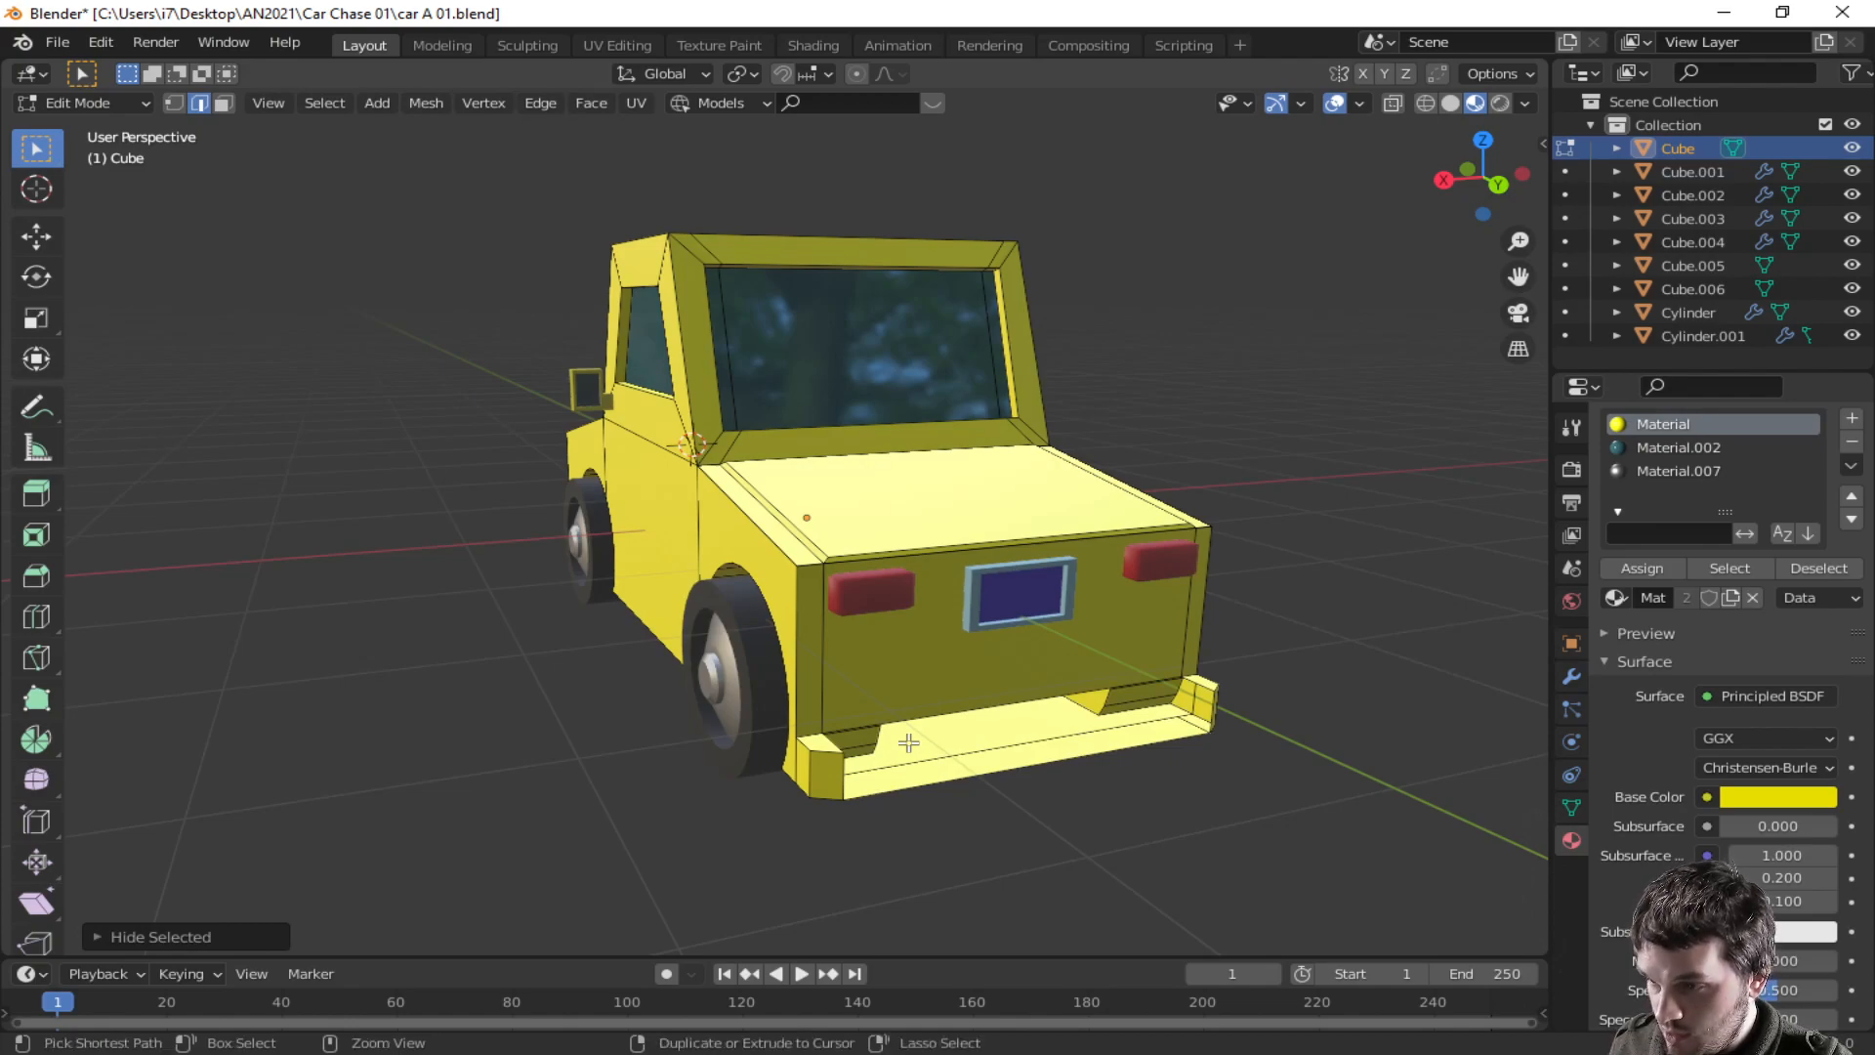
{"action": "key", "text": "alt+h"}
{"action": "key", "text": "g"}
{"action": "key", "text": "z"}
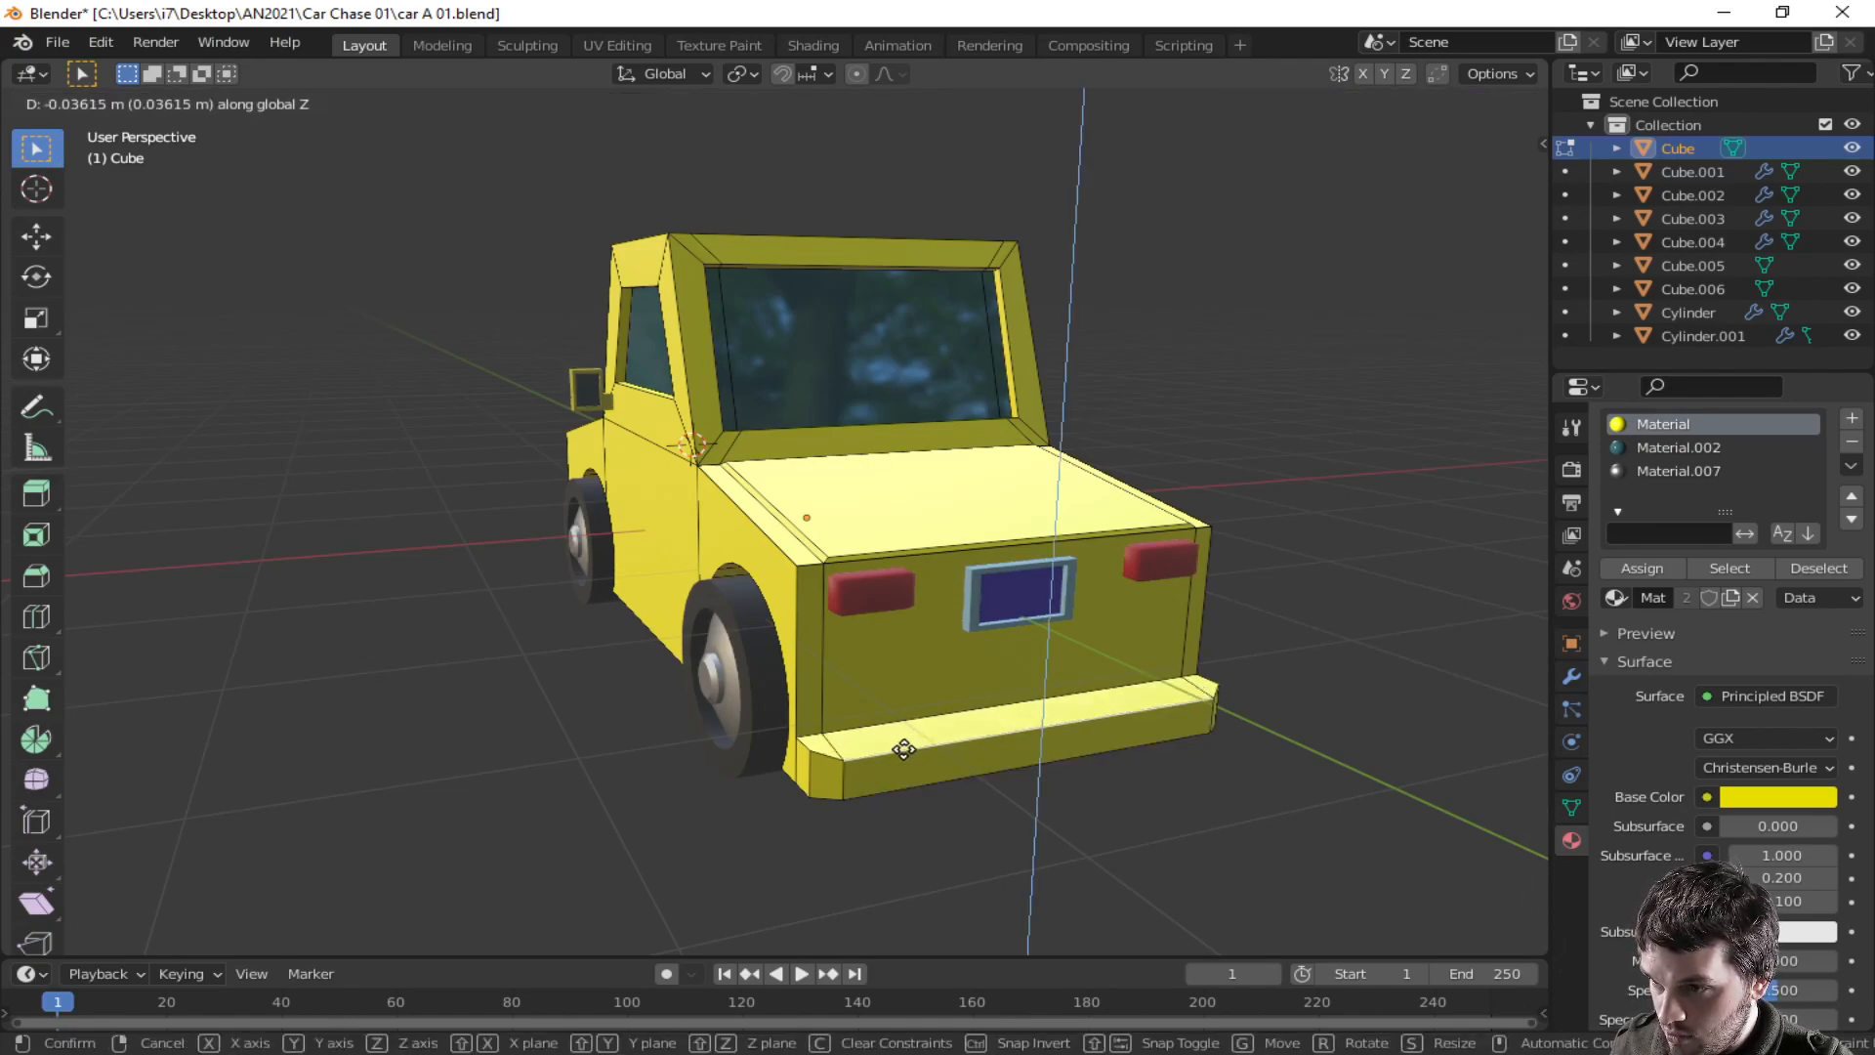
{"action": "left_click", "coordinate": [906, 749]}
- Select the rear bumper's faces, including its underside, and assign the grey metallic material to them
{"action": "key", "text": "3"}
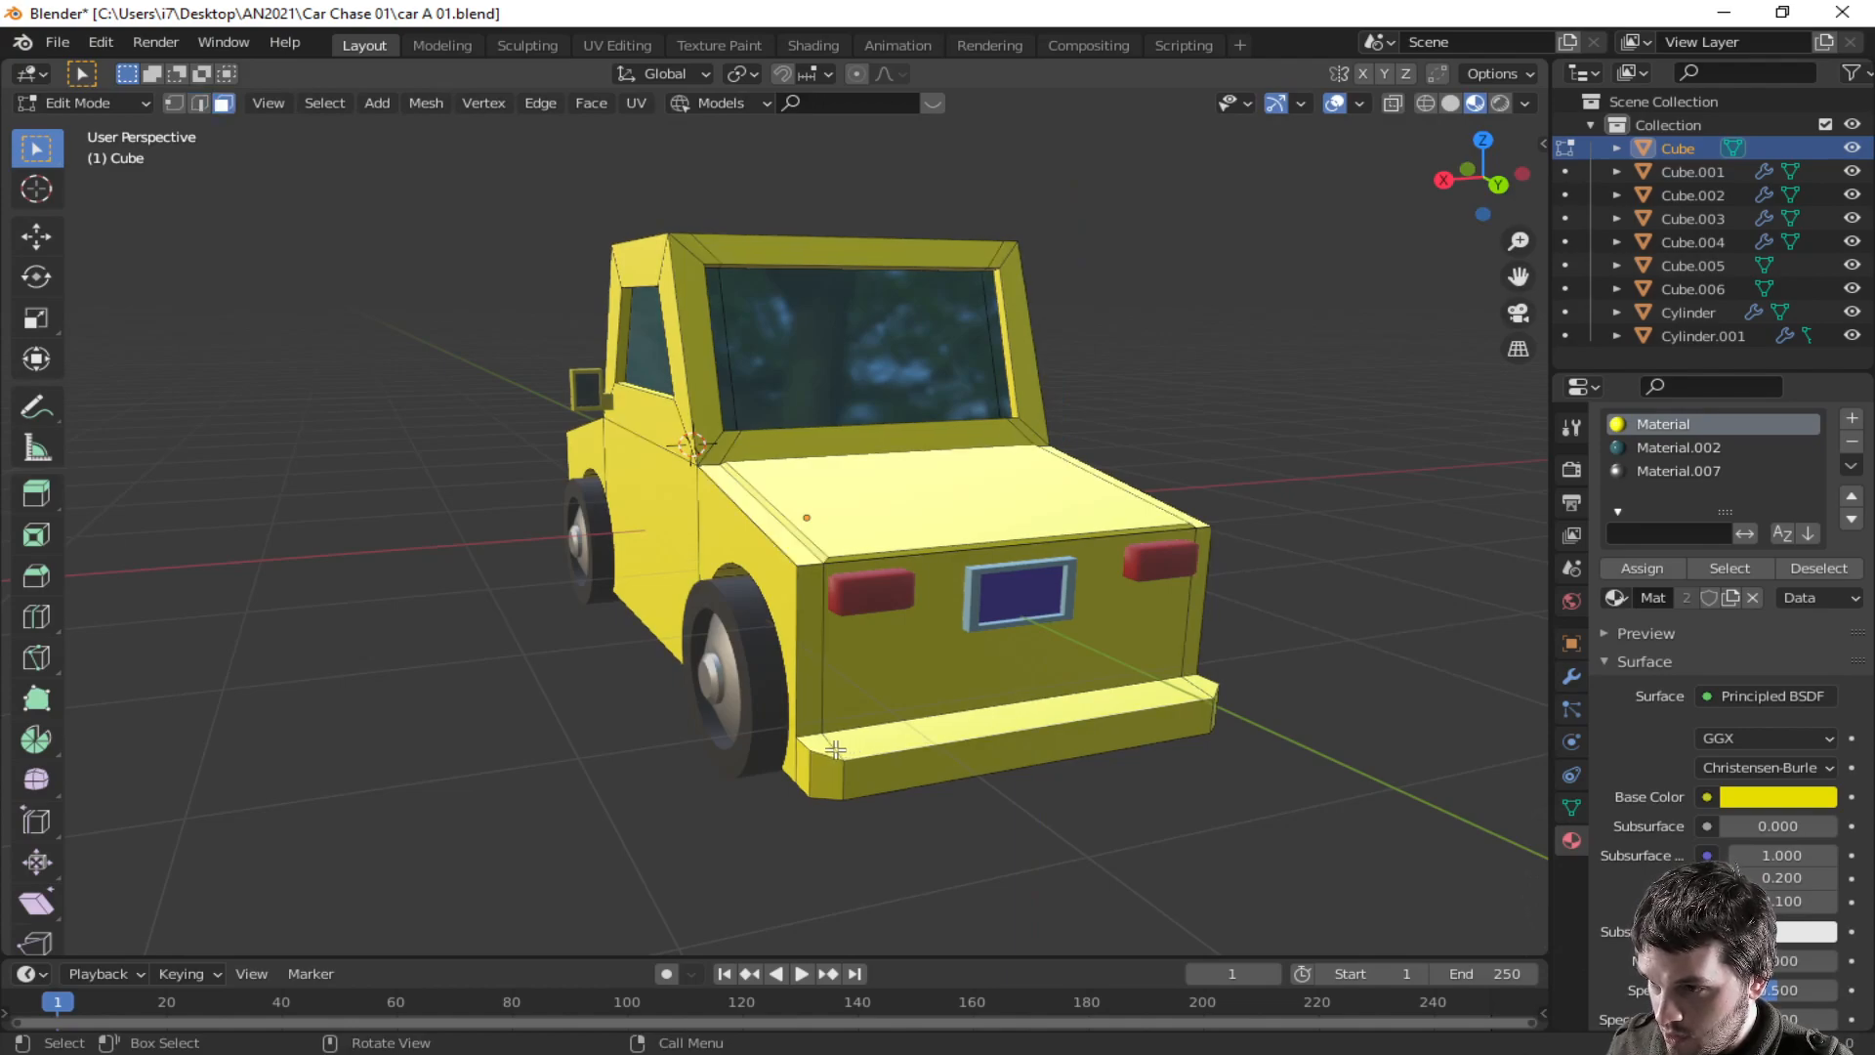
{"action": "left_click", "coordinate": [806, 762]}
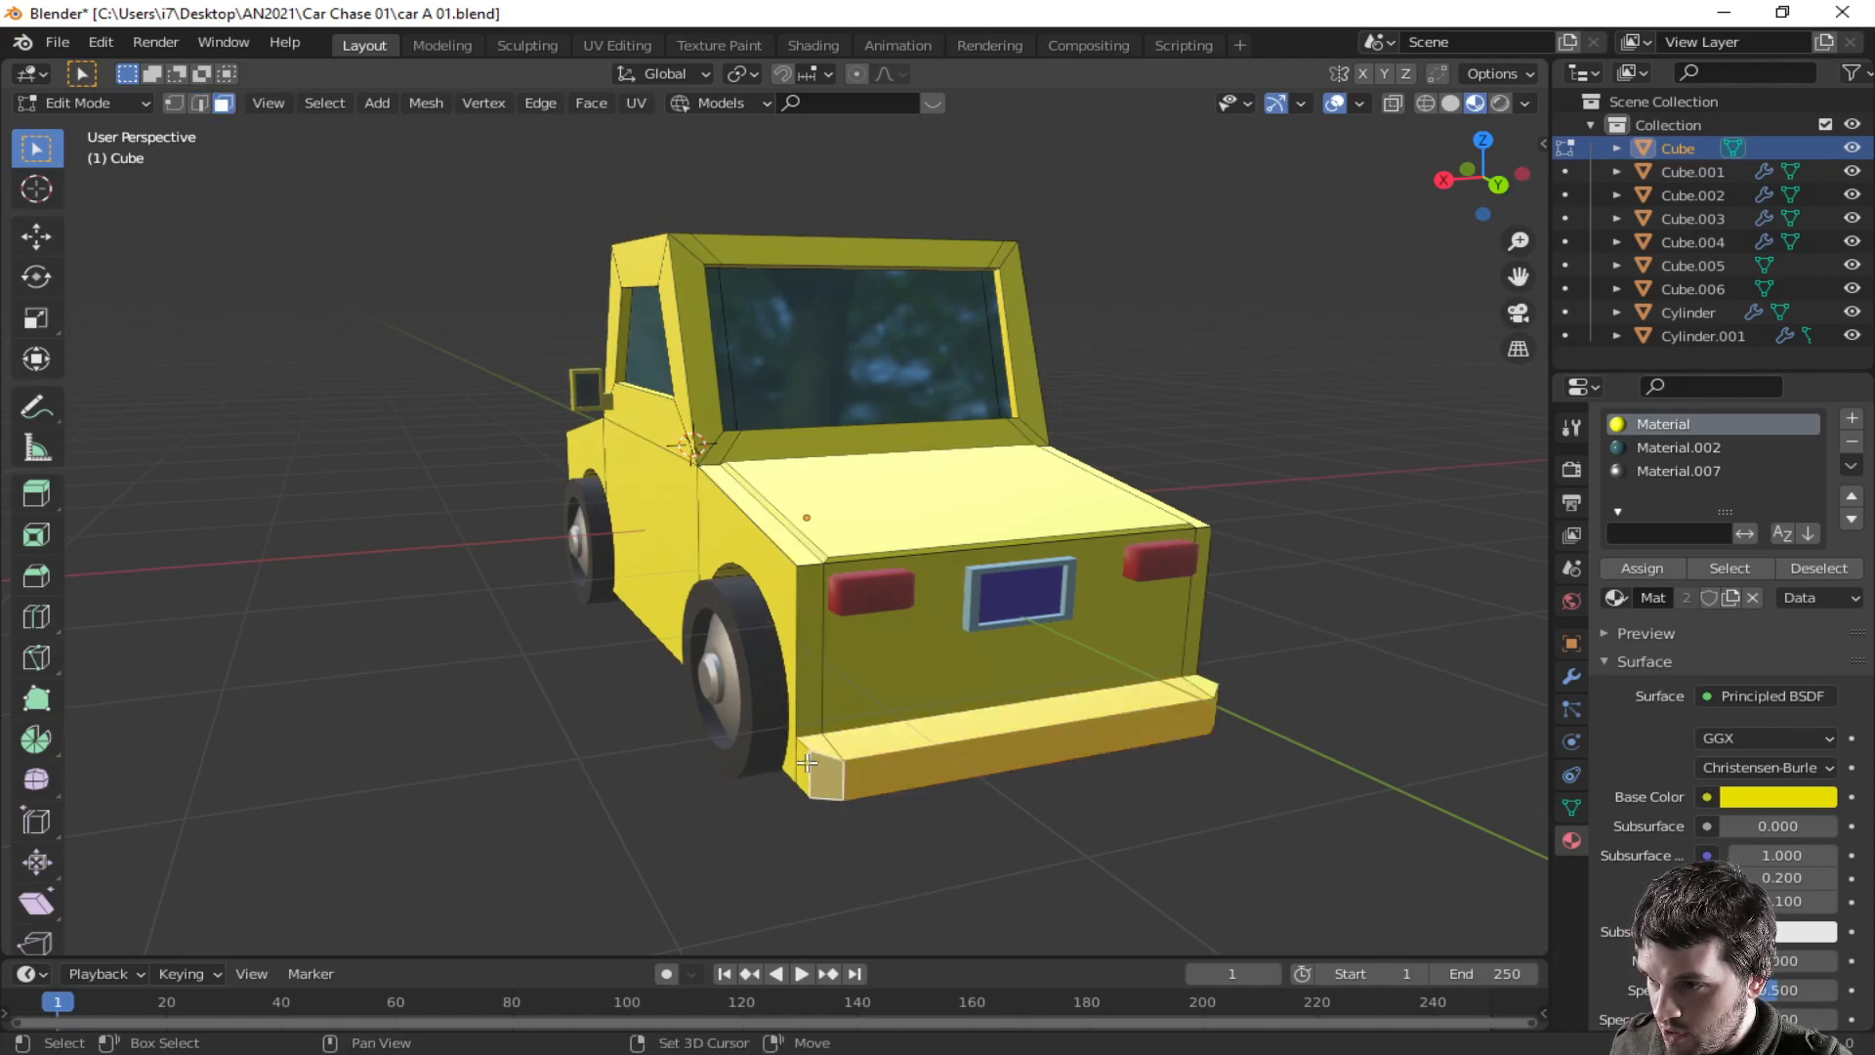
{"action": "middle_click_drag", "start_coordinate": [1122, 766], "coordinate": [941, 658]}
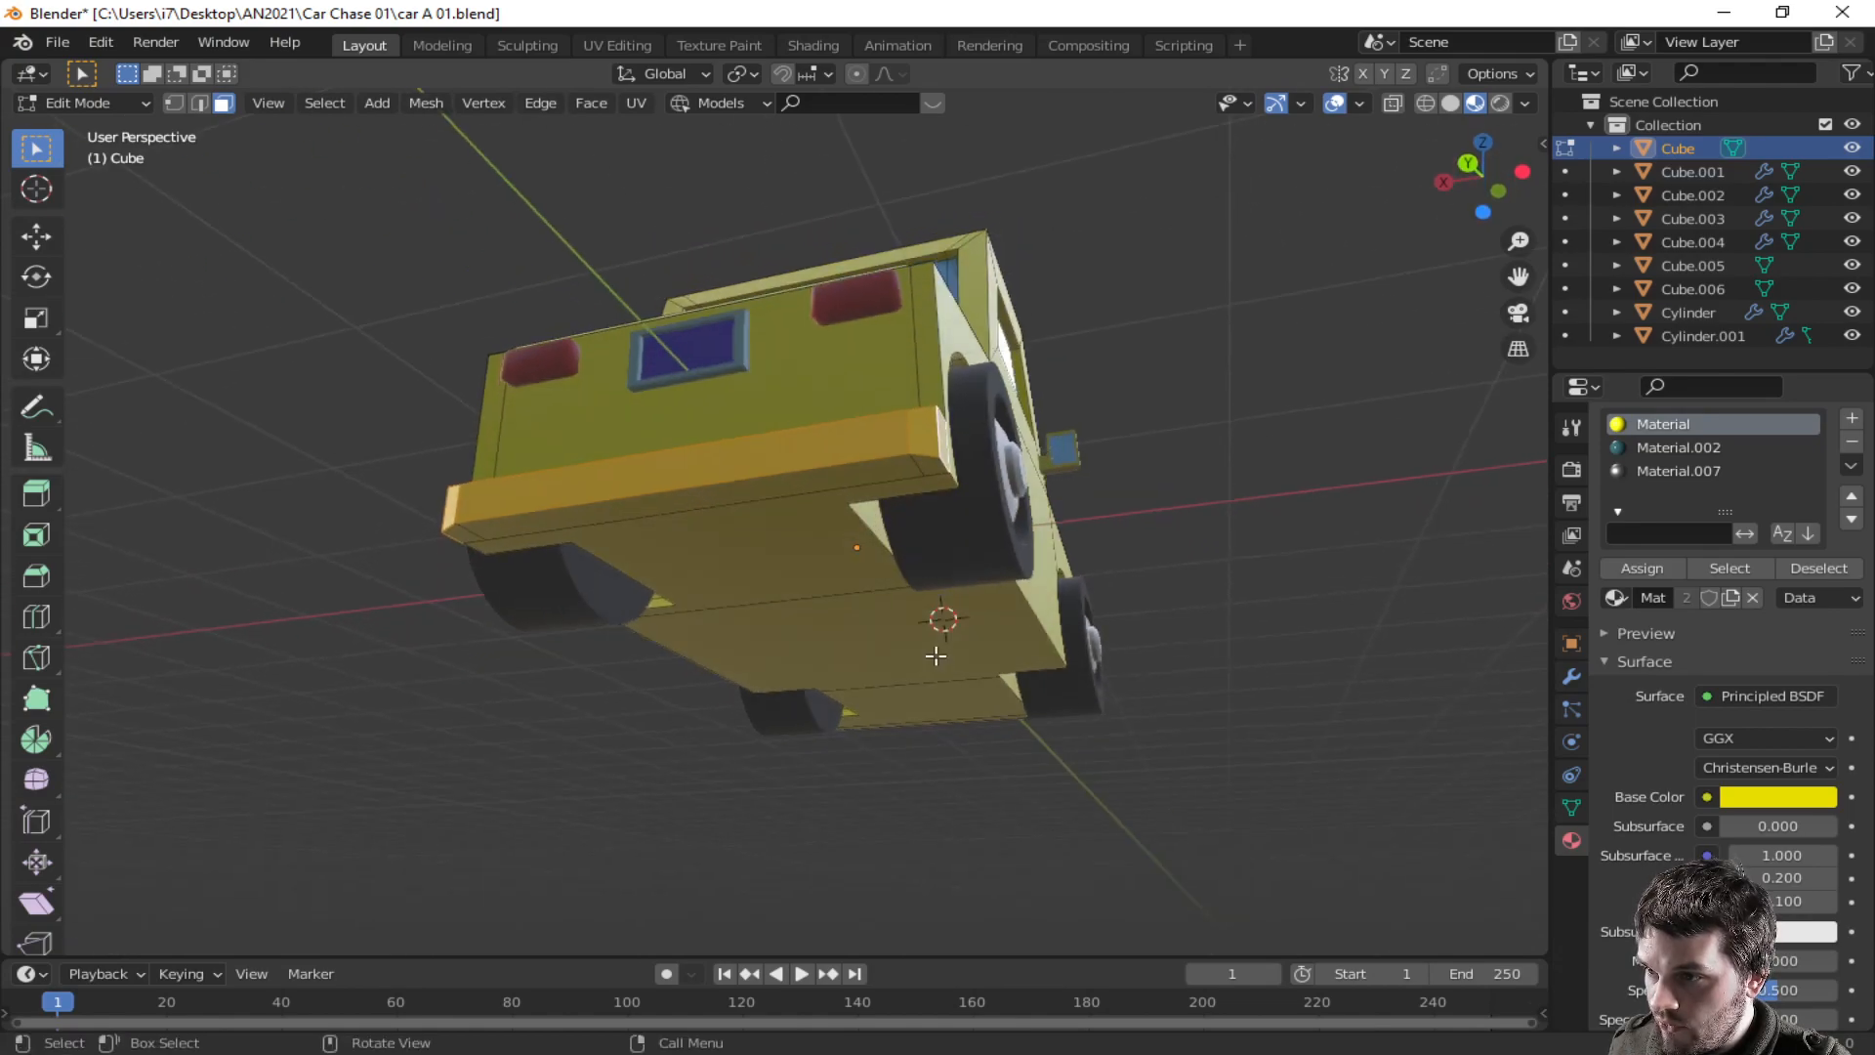
{"action": "left_click", "coordinate": [906, 466], "text": "shift"}
{"action": "left_click", "coordinate": [929, 467], "text": "shift"}
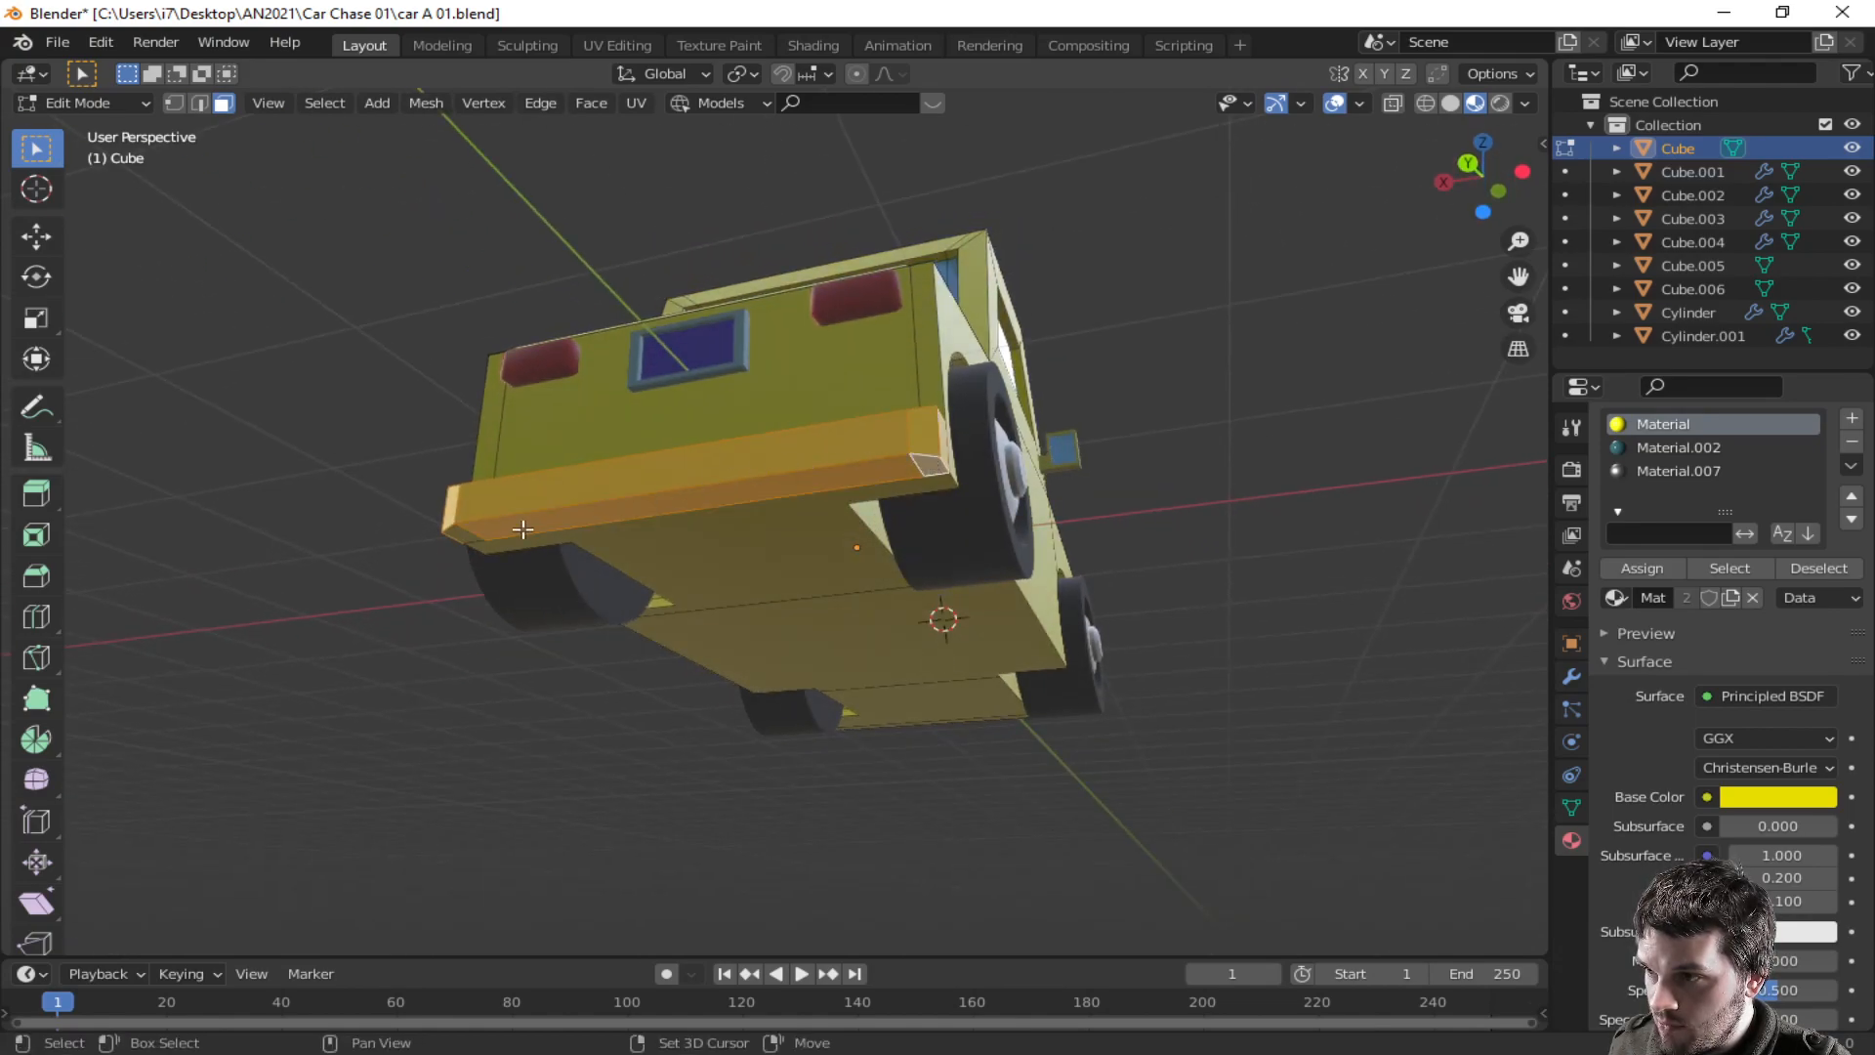
{"action": "middle_click_drag", "start_coordinate": [747, 611], "coordinate": [1289, 714]}
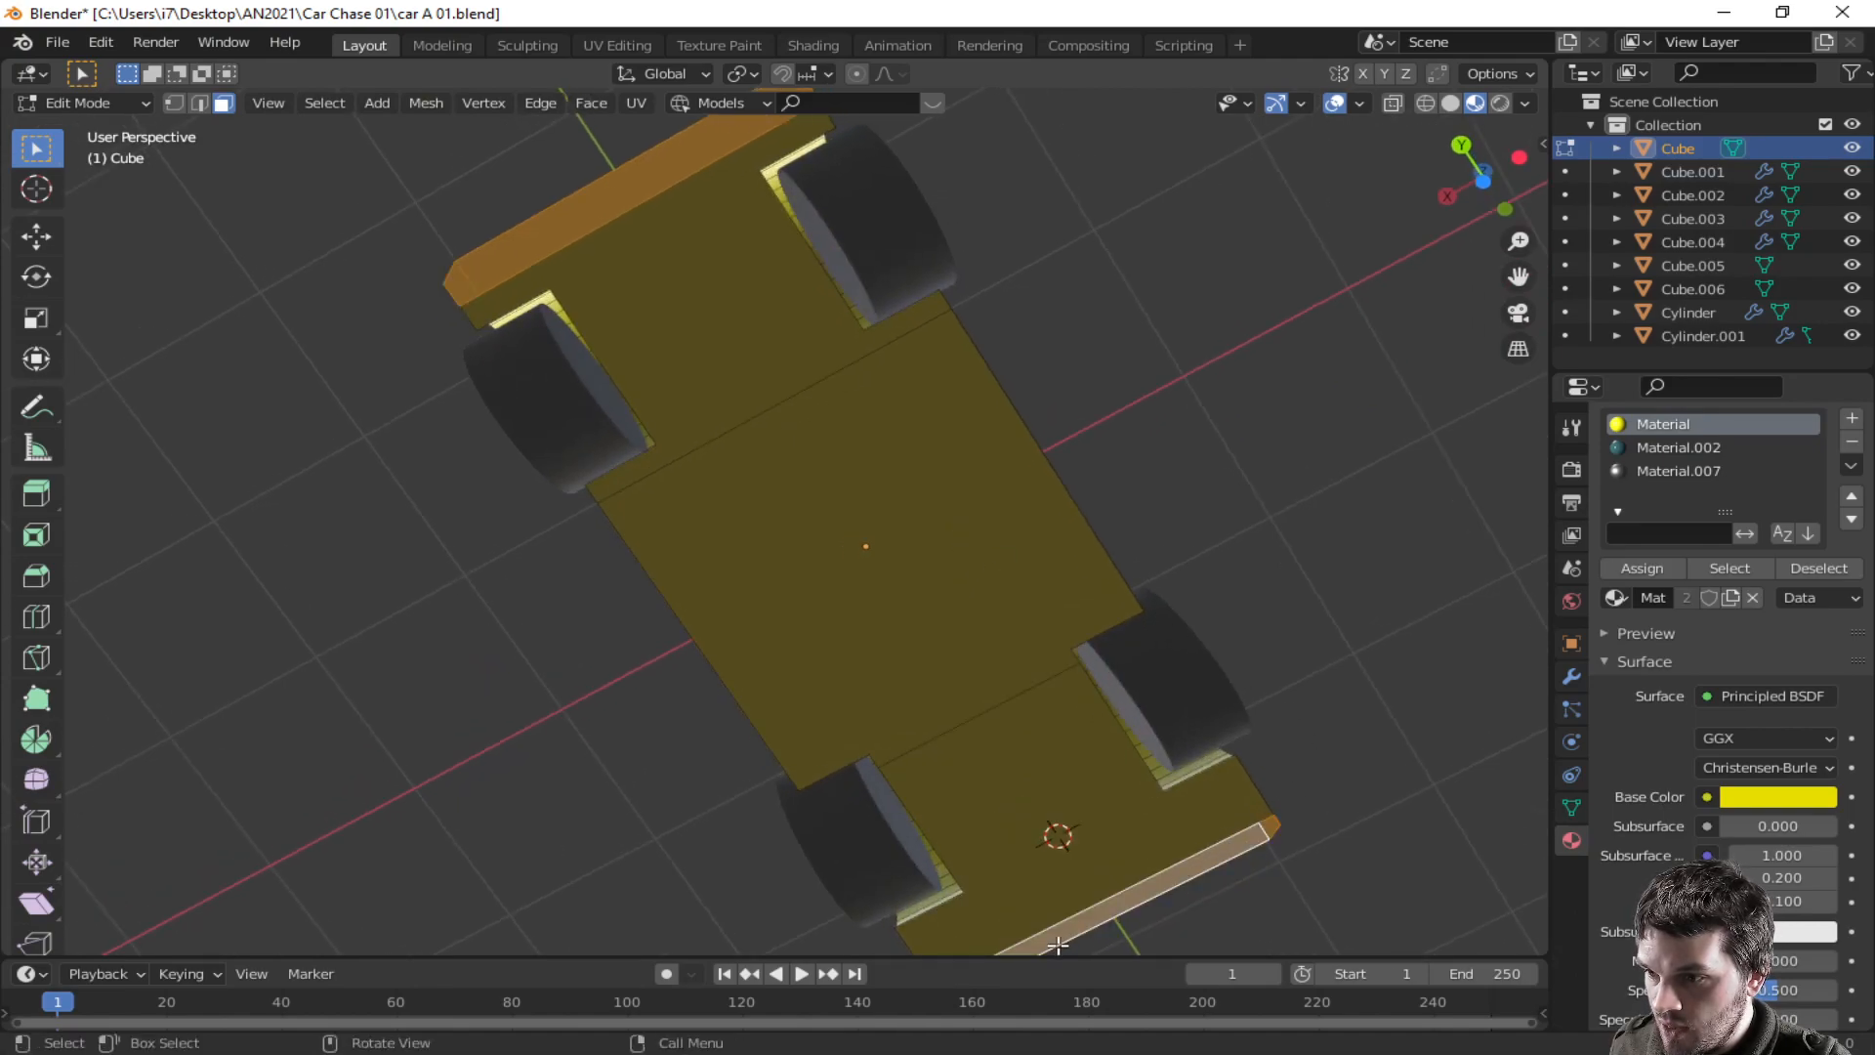
{"action": "scroll", "coordinate": [1032, 925], "scroll_direction": "down", "scroll_amount": 2}
{"action": "left_click", "coordinate": [901, 835], "text": "shift"}
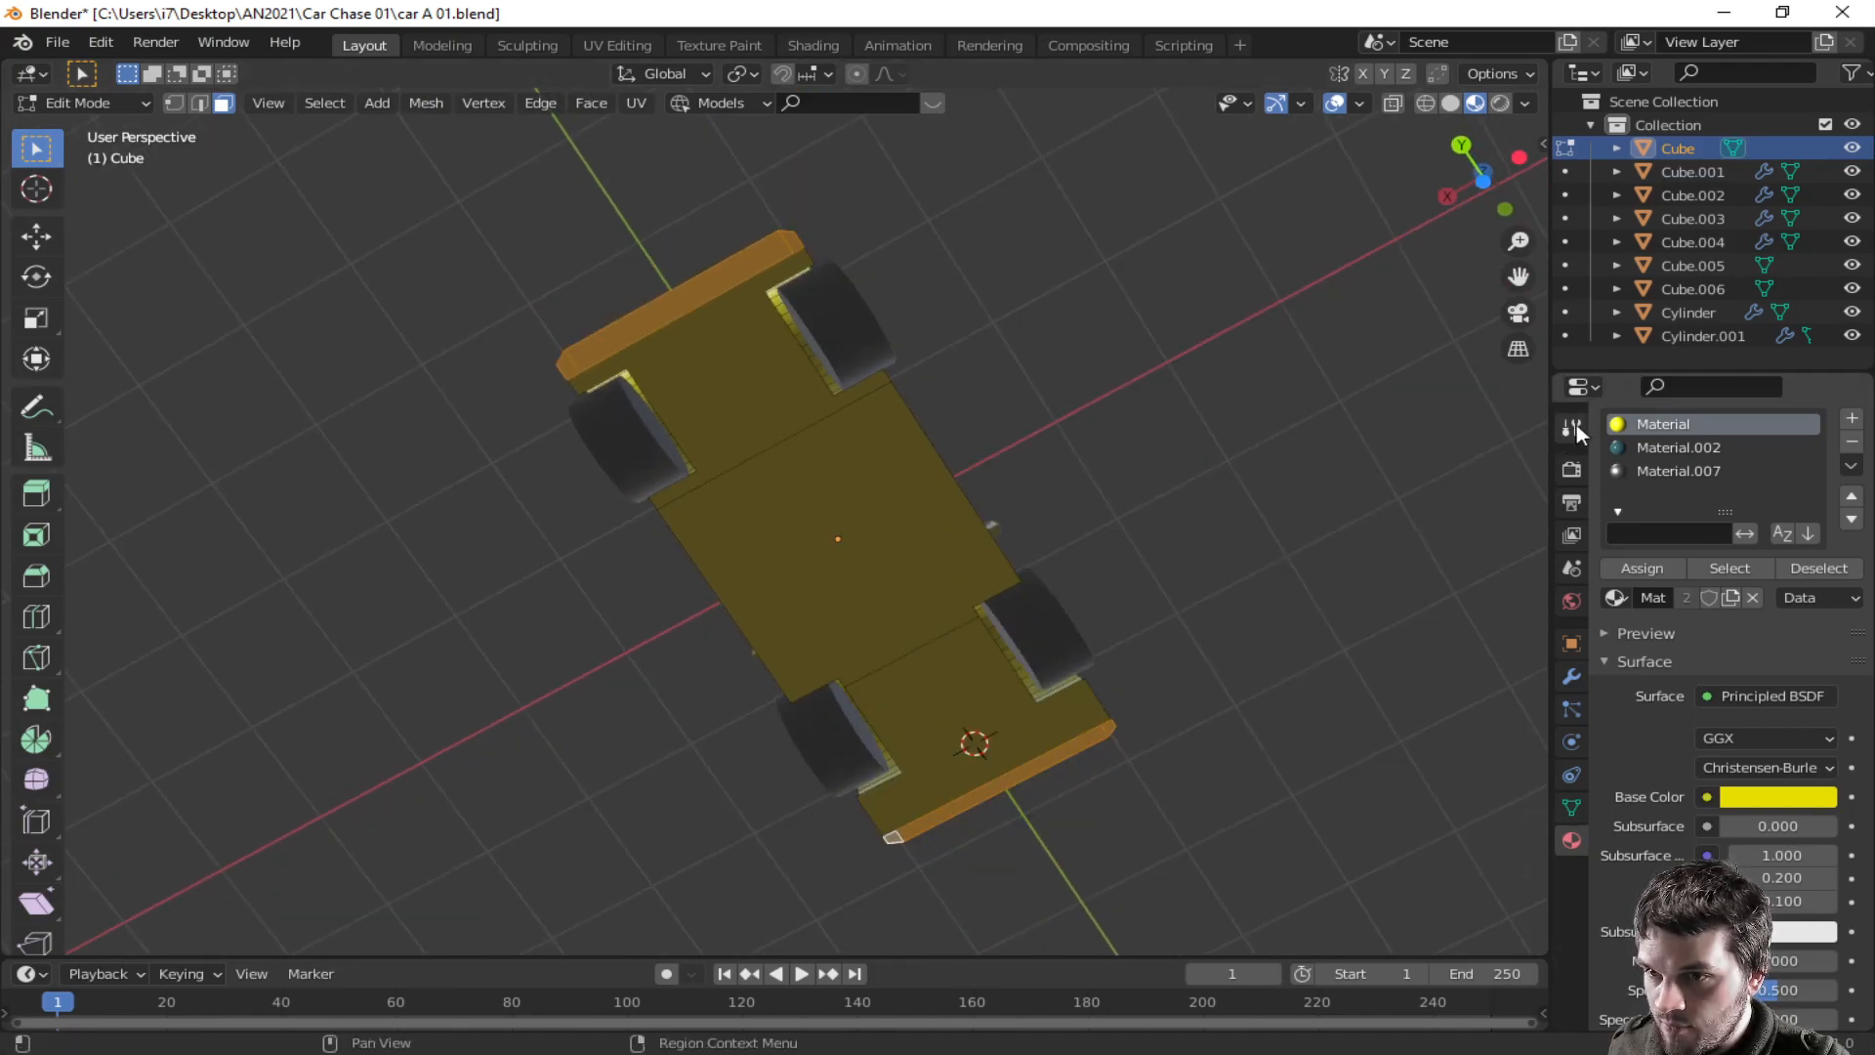
{"action": "left_click", "coordinate": [1636, 468]}
{"action": "left_click", "coordinate": [1622, 567]}
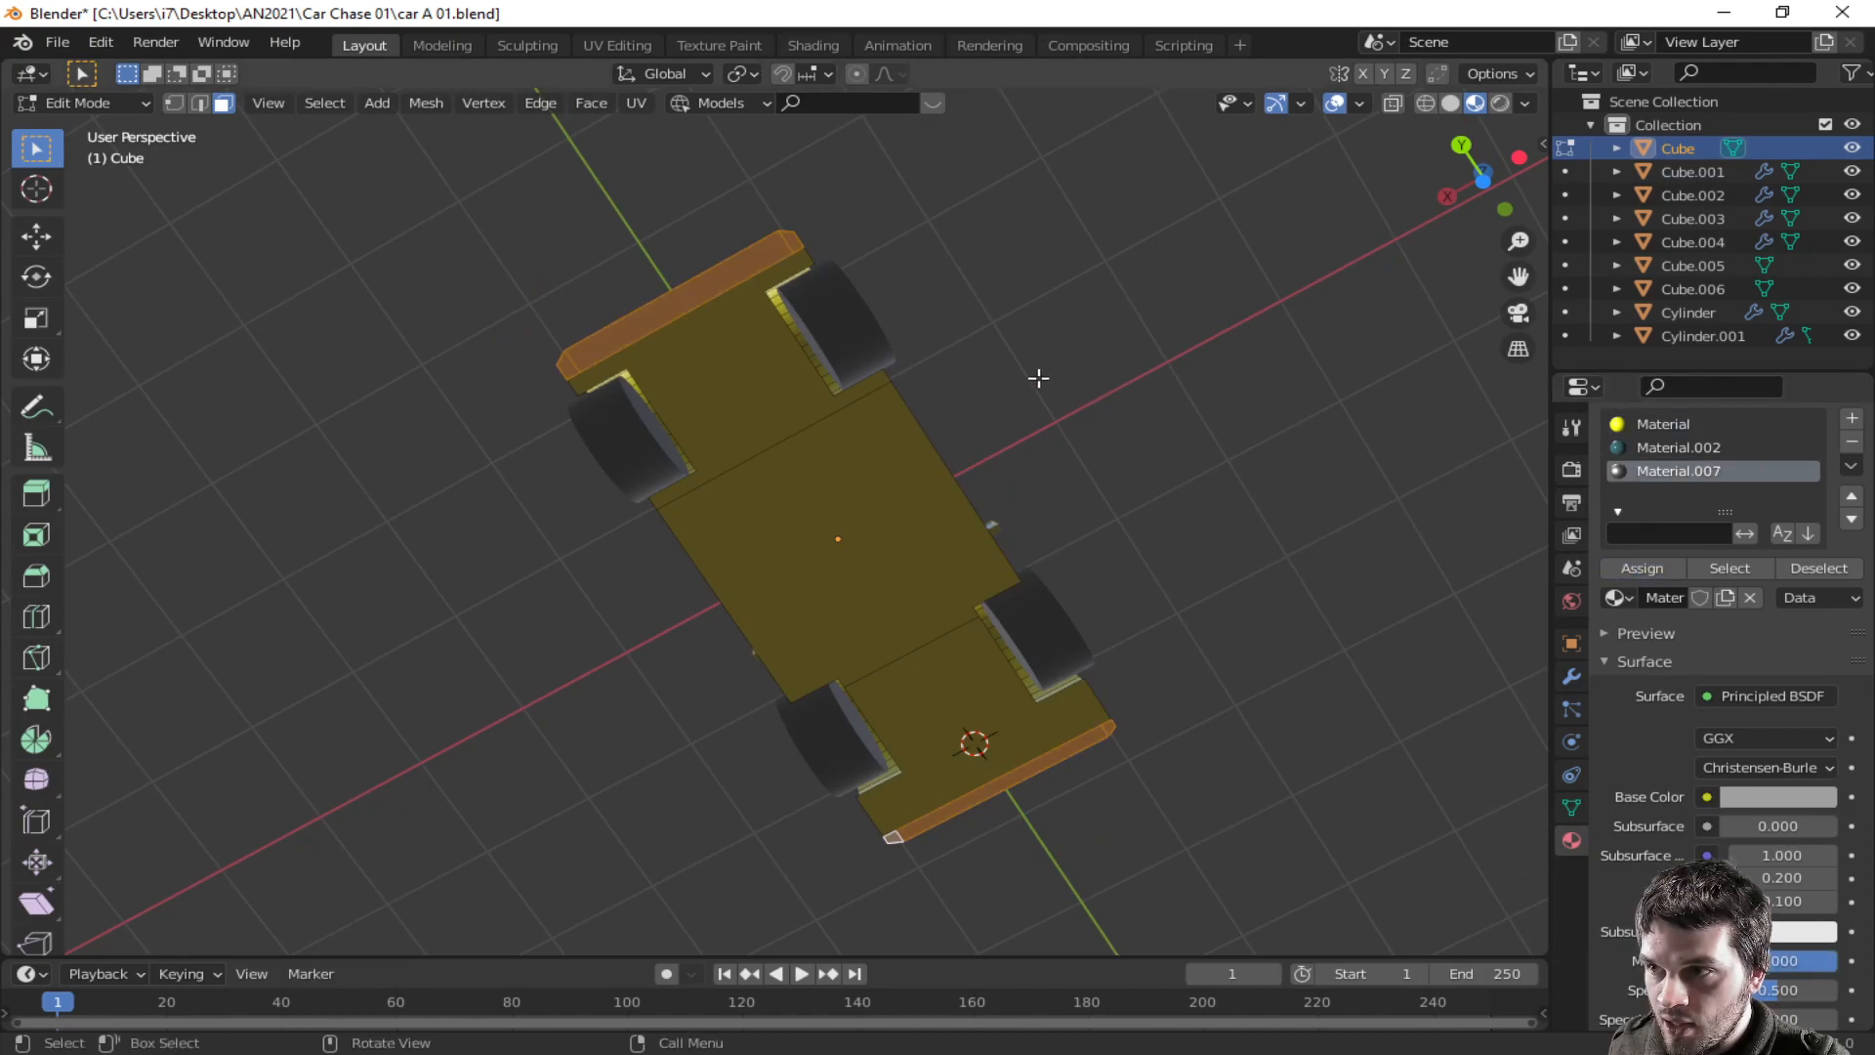
- Select the remaining rear bumper faces and assign the grey metallic material to them as well
{"action": "middle_click_drag", "start_coordinate": [1038, 377], "coordinate": [967, 608]}
{"action": "left_click", "coordinate": [875, 787]}
{"action": "middle_click_drag", "start_coordinate": [867, 742], "coordinate": [1022, 791]}
{"action": "left_click", "coordinate": [1022, 670]}
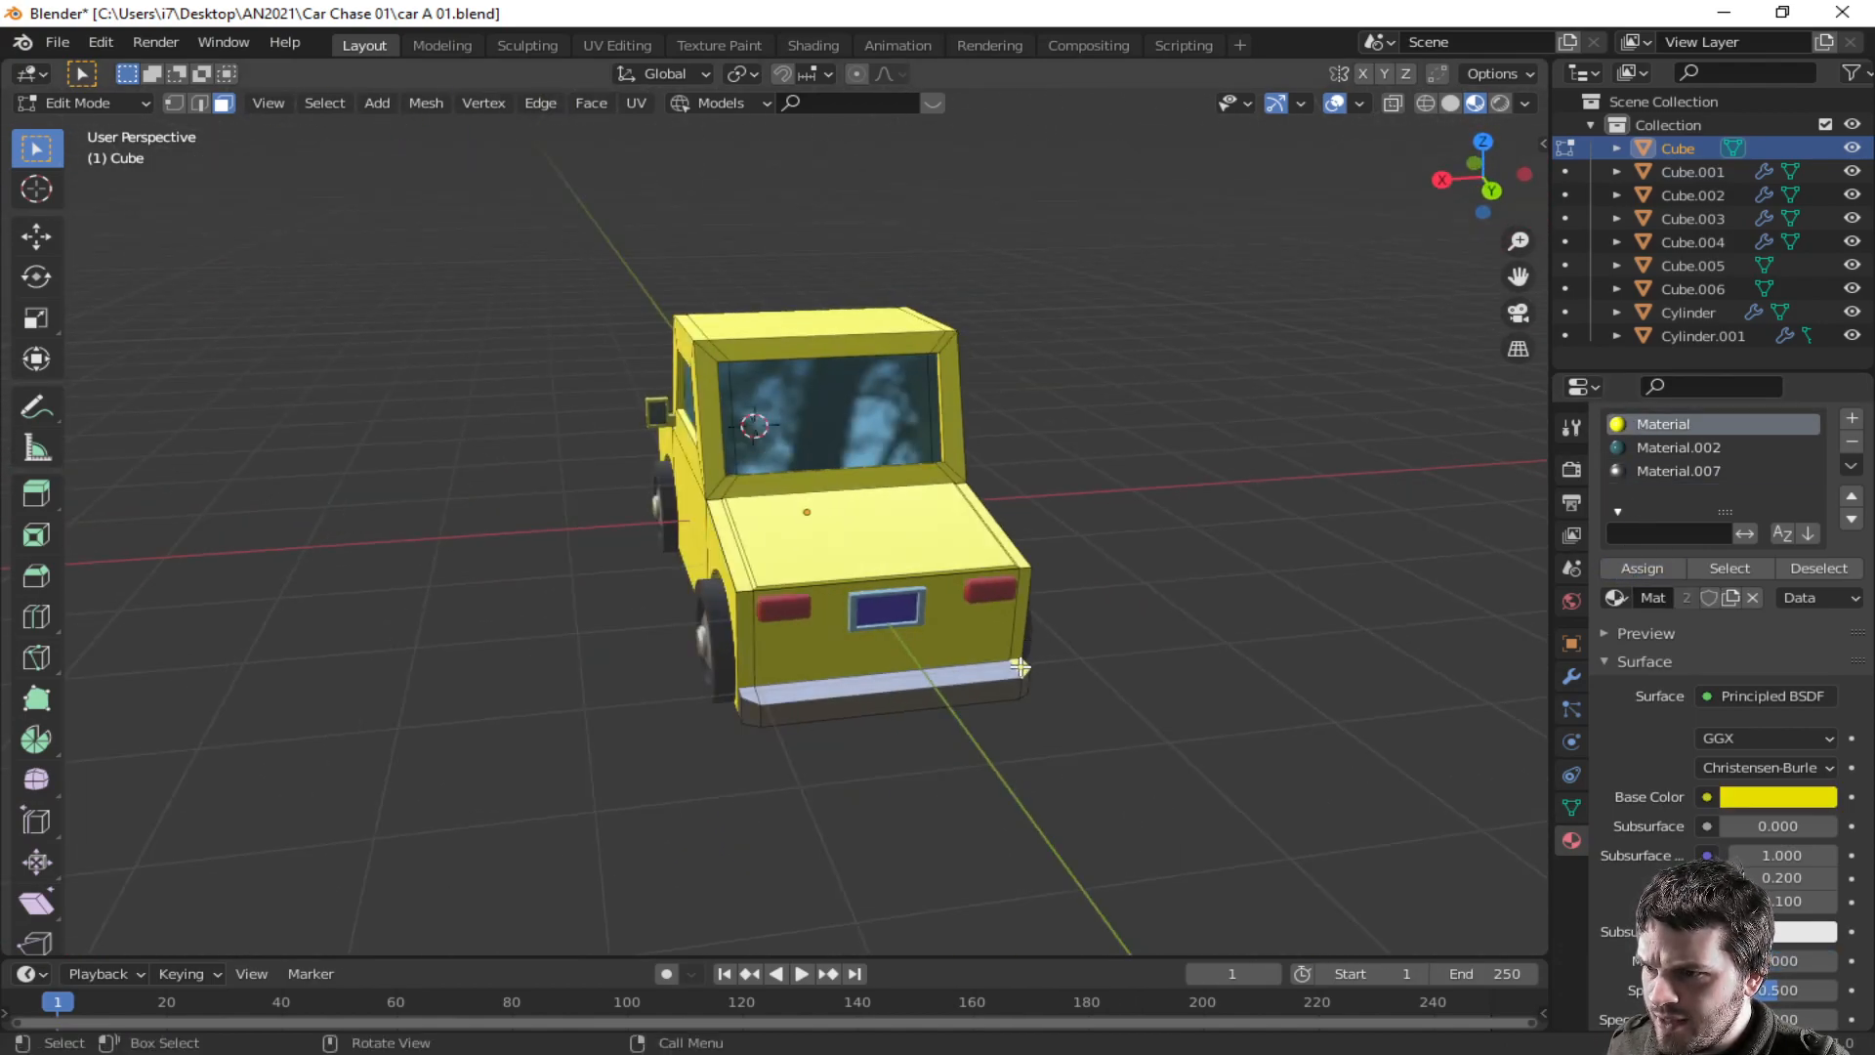
{"action": "left_click", "coordinate": [1638, 470]}
{"action": "left_click", "coordinate": [1614, 568]}
- Raise the hood bulge's top face along Z by about 0.03 m and leave edit mode
{"action": "middle_click_drag", "start_coordinate": [1014, 797], "coordinate": [879, 794]}
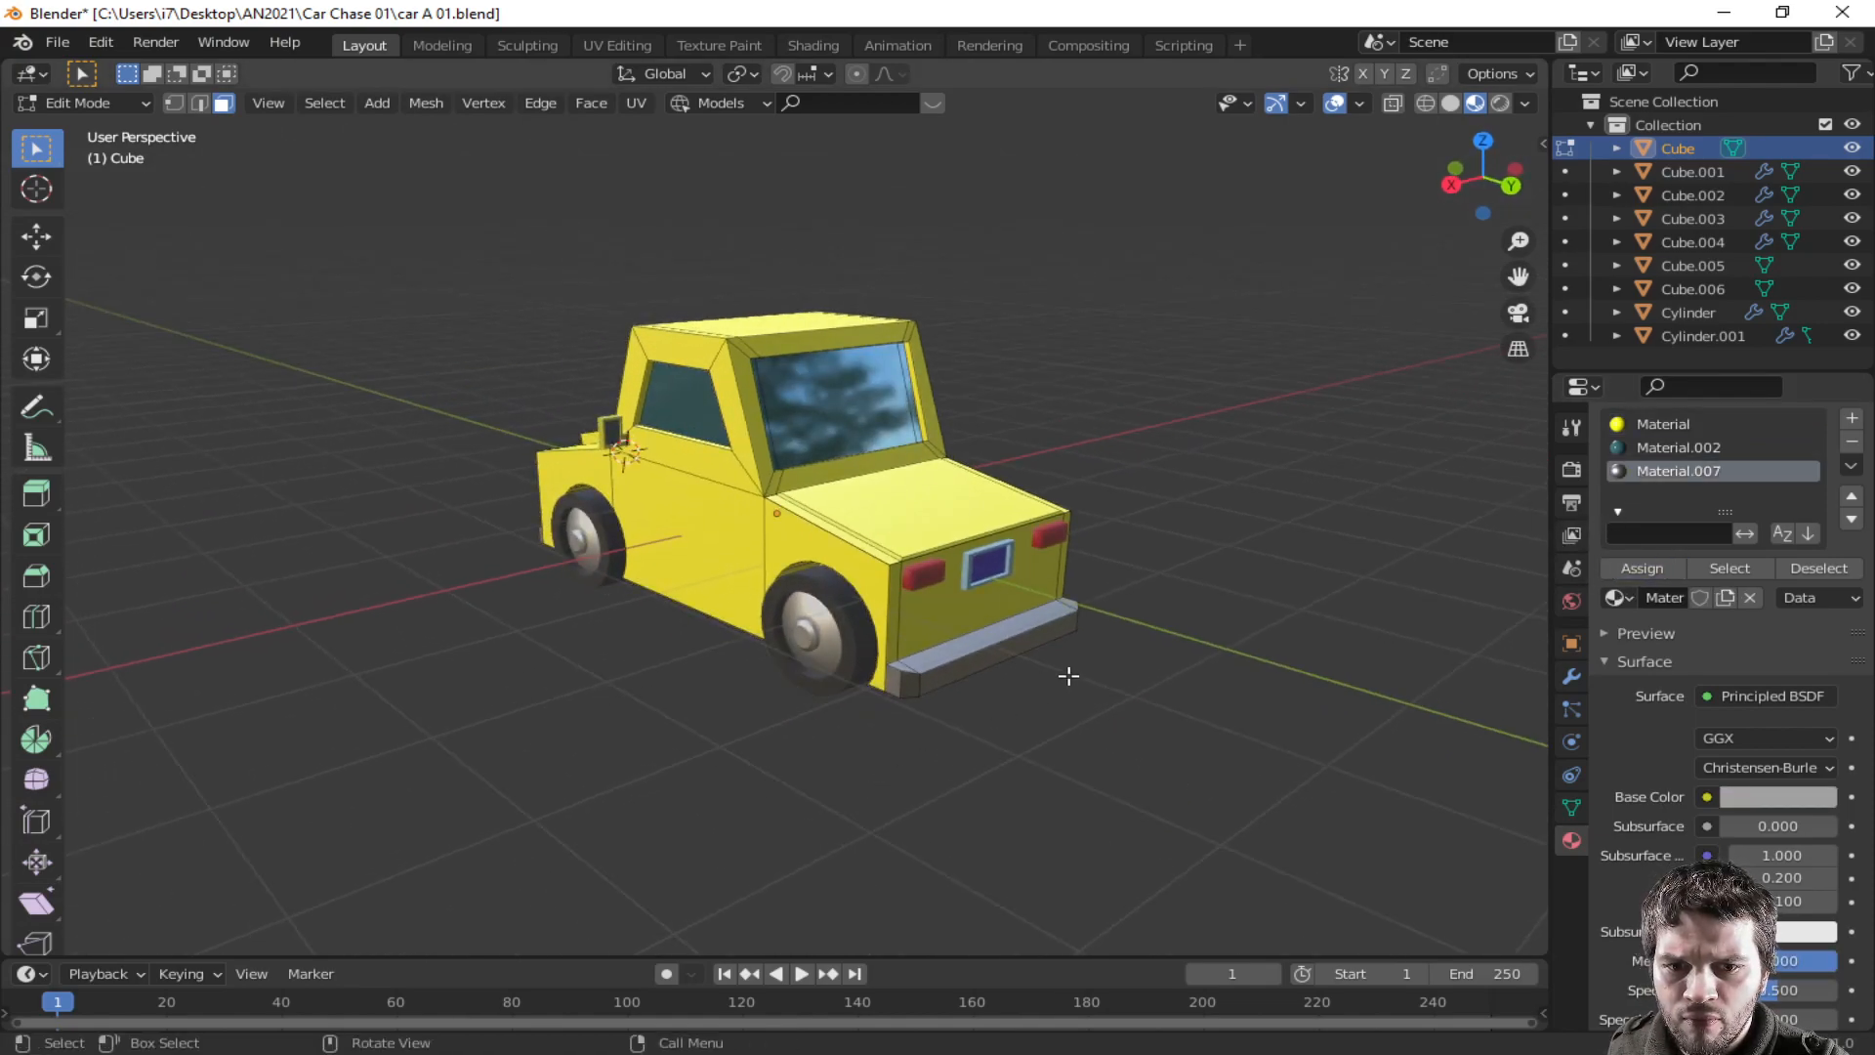
{"action": "middle_click_drag", "start_coordinate": [1201, 599], "coordinate": [546, 606]}
{"action": "middle_click_drag", "start_coordinate": [1092, 636], "coordinate": [655, 559]}
{"action": "left_click", "coordinate": [654, 559]}
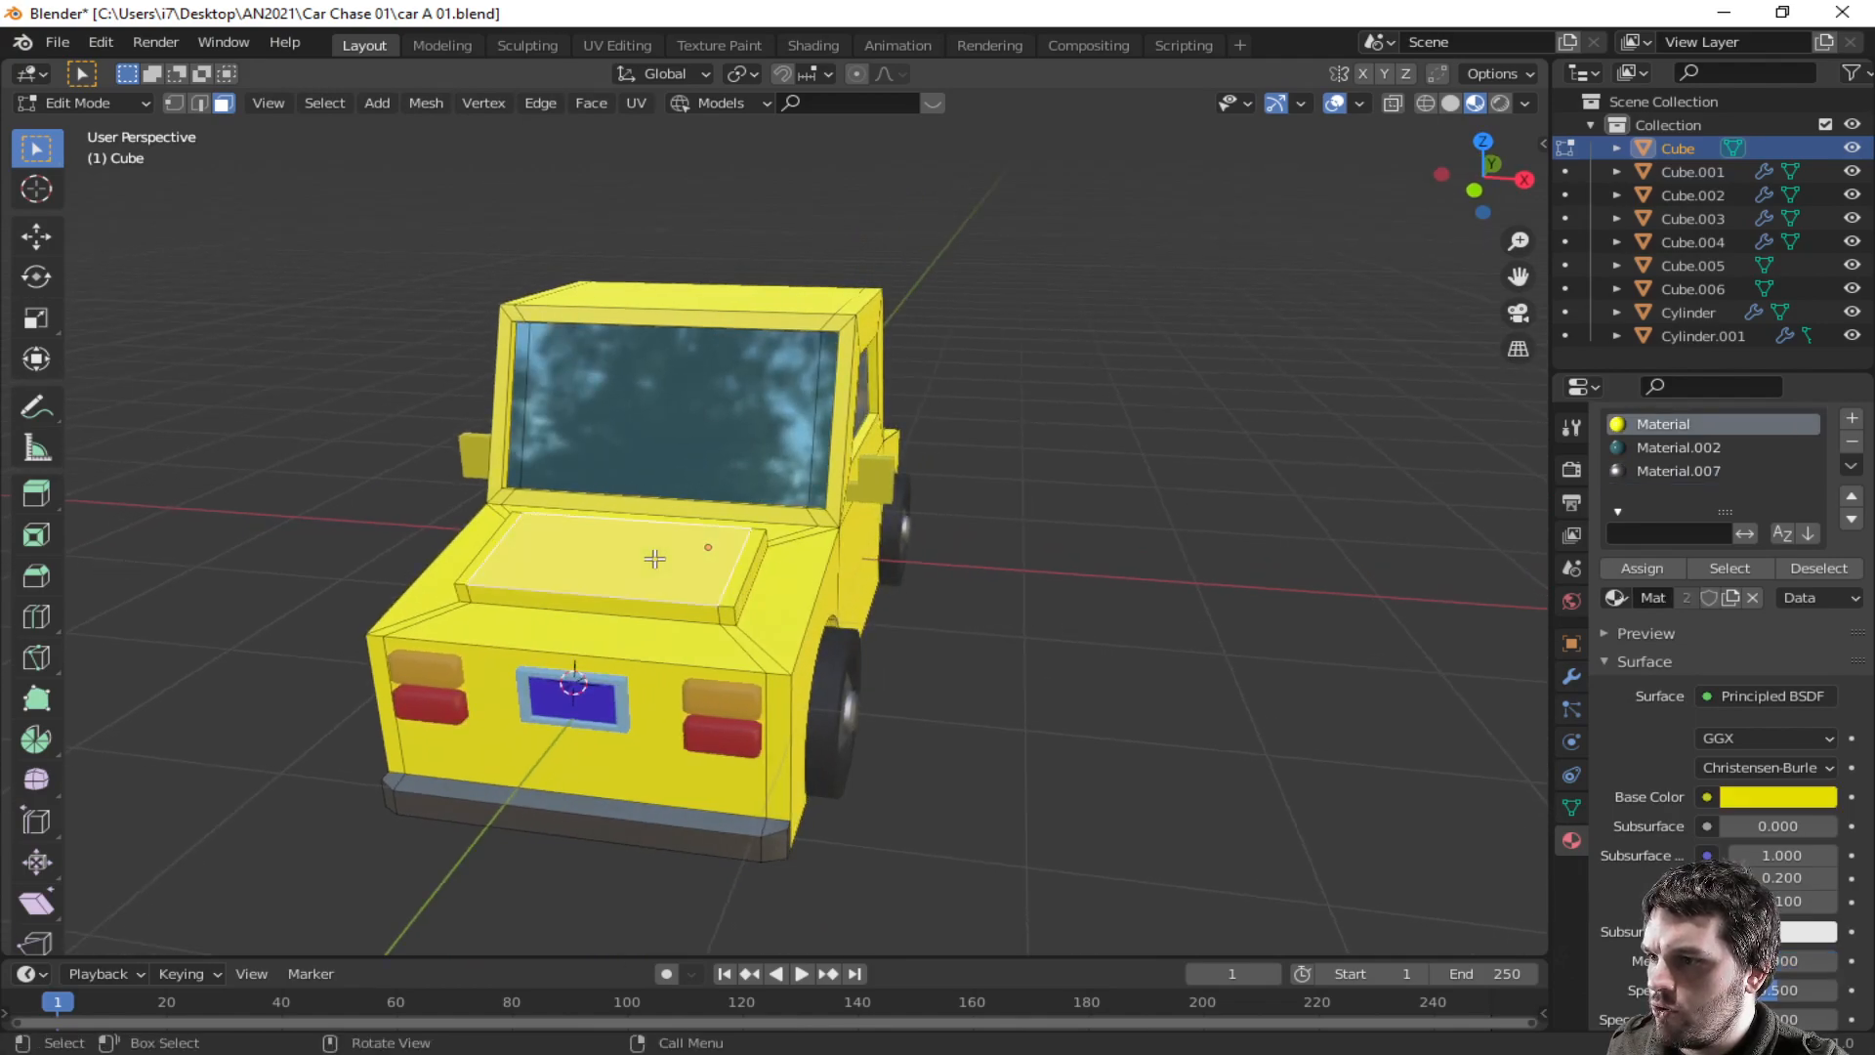
{"action": "key", "text": "g"}
{"action": "key", "text": "z"}
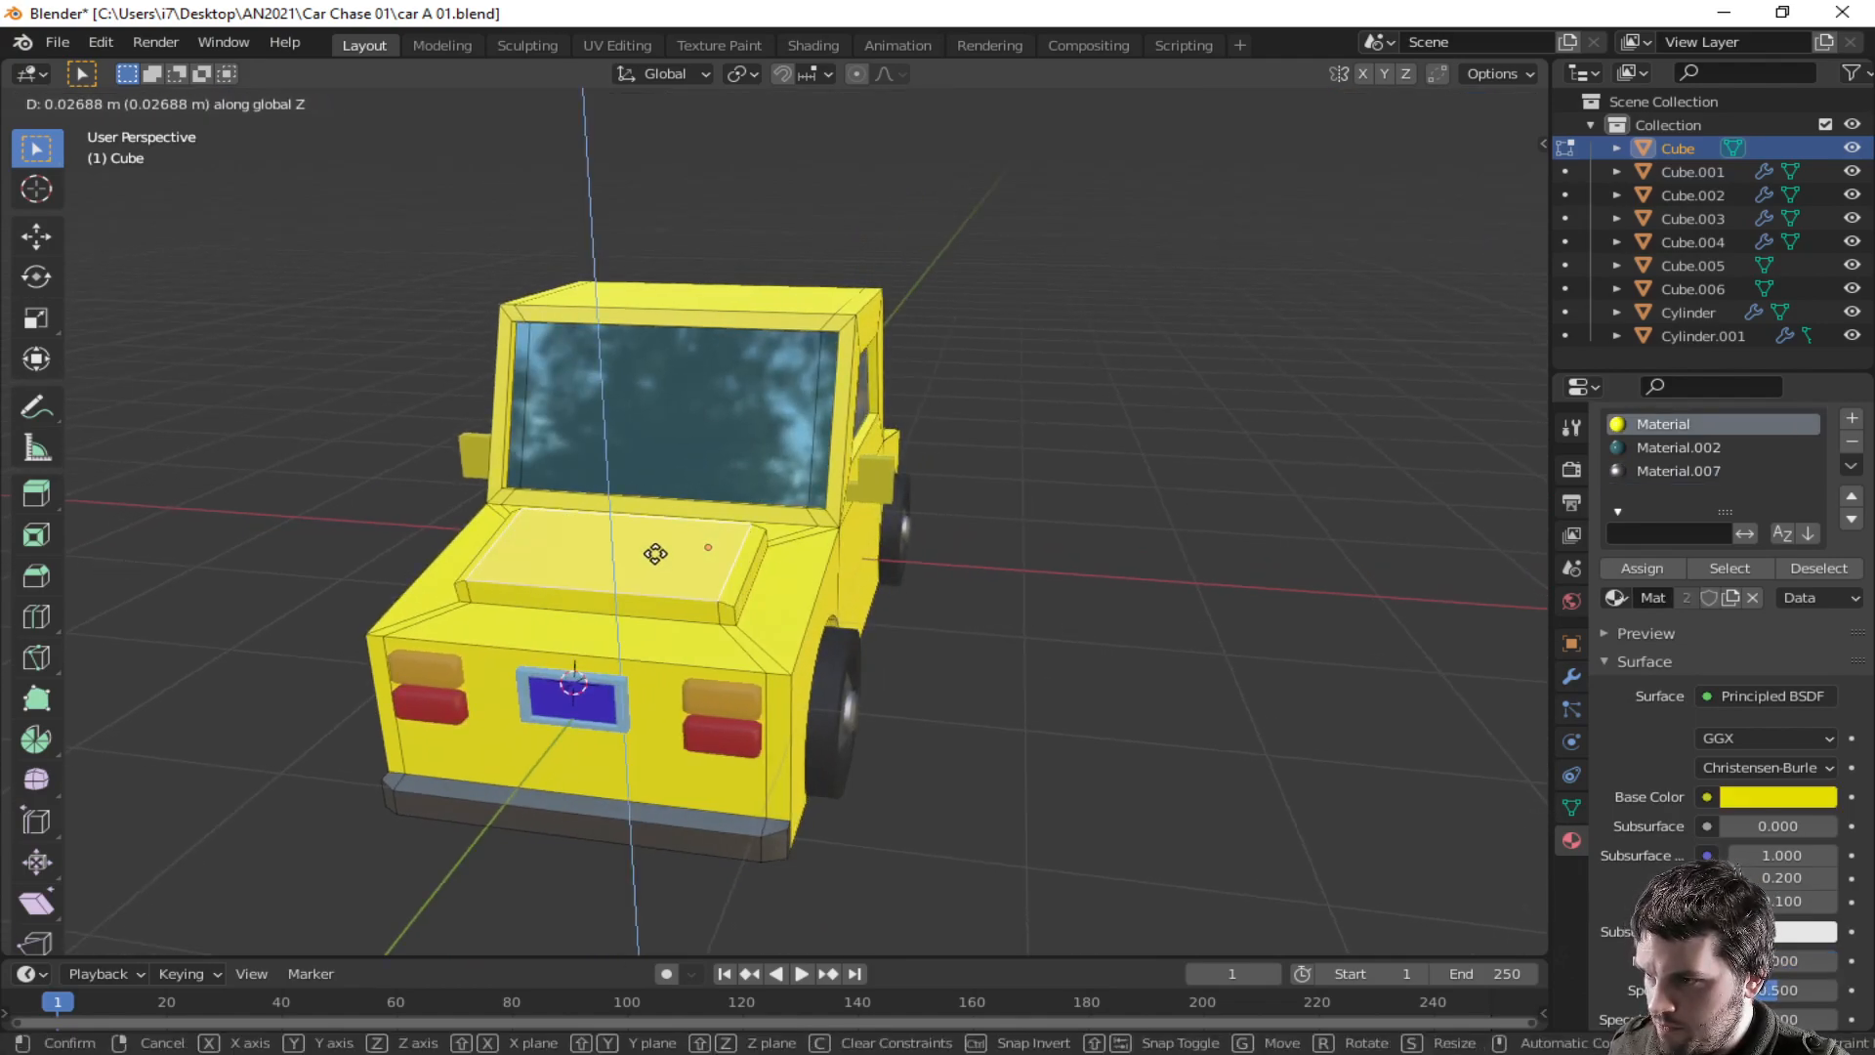
{"action": "left_click", "coordinate": [656, 553]}
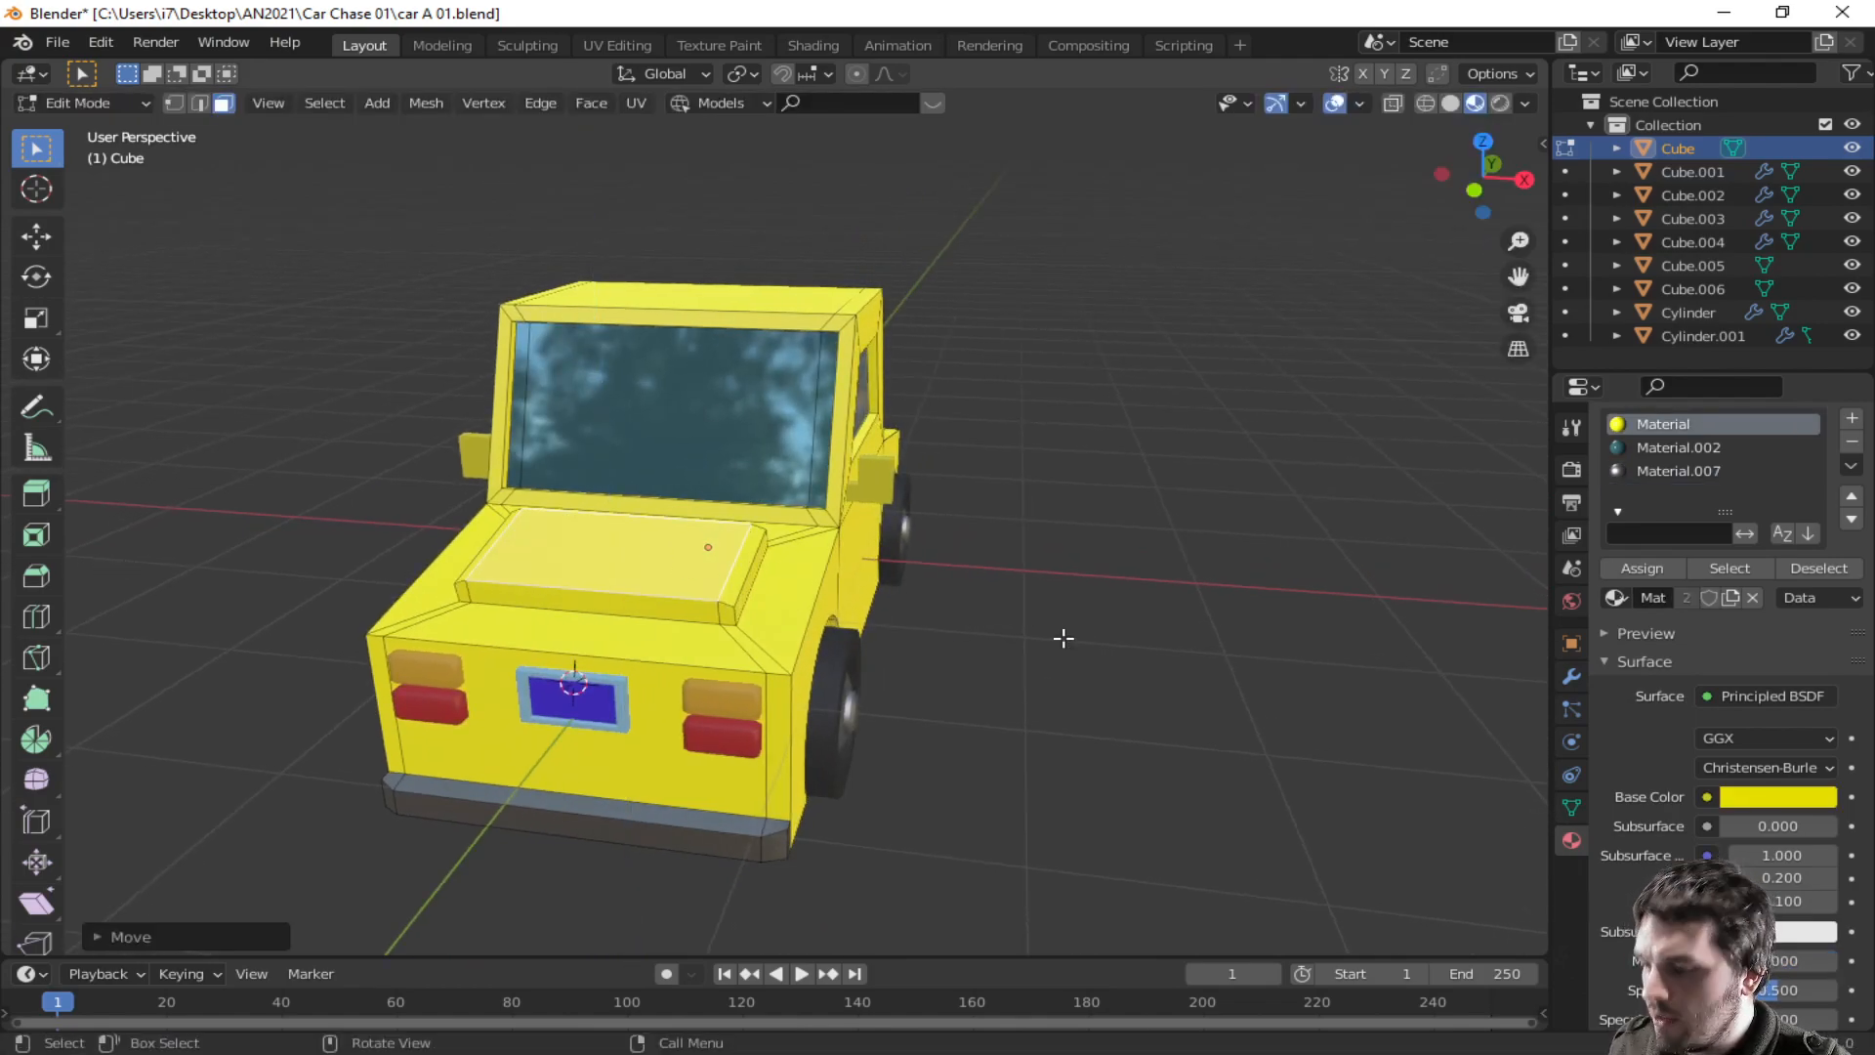
{"action": "key", "text": "Tab"}
- Inspect the finished car from several angles
{"action": "middle_click_drag", "start_coordinate": [1063, 638], "coordinate": [1116, 628]}
{"action": "middle_click_drag", "start_coordinate": [1316, 559], "coordinate": [1459, 688]}
{"action": "middle_click_drag", "start_coordinate": [785, 736], "coordinate": [444, 656]}
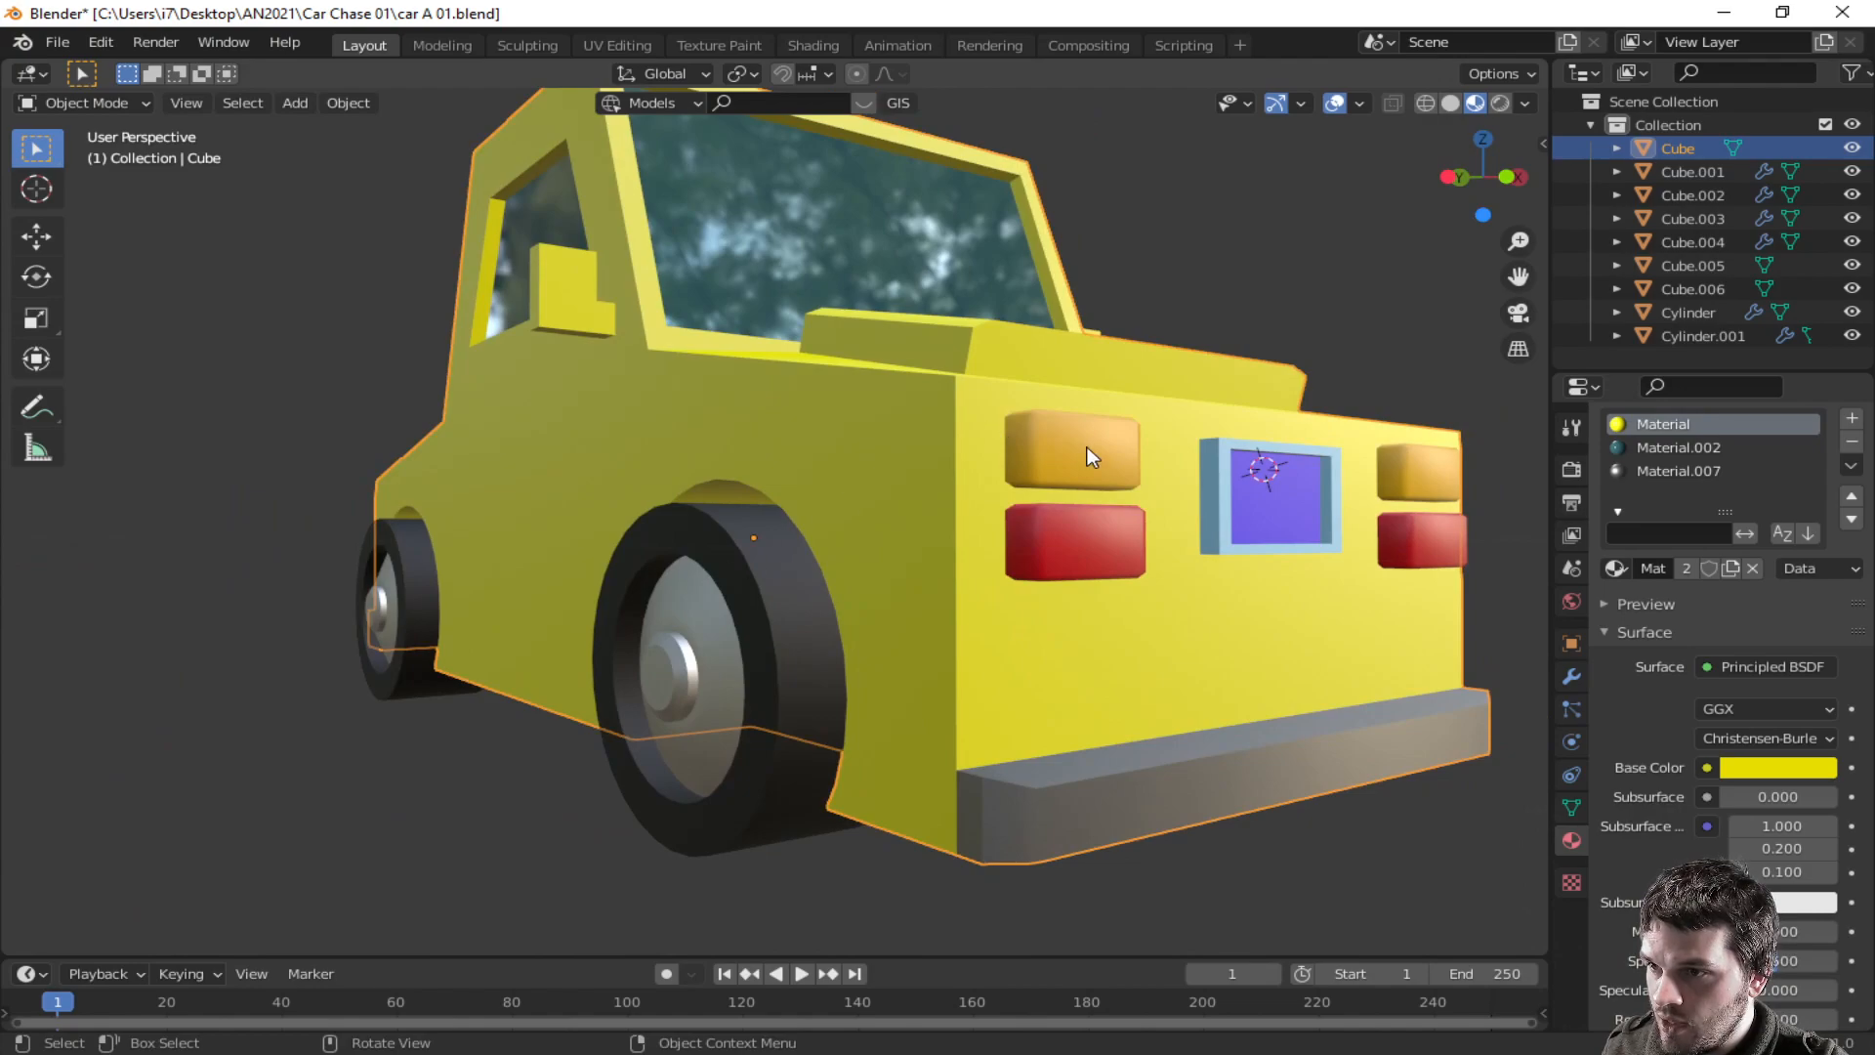
{"action": "mouse_move", "coordinate": [1113, 666]}
{"action": "middle_mouse_down"}
{"action": "mouse_move", "coordinate": [1236, 649]}
{"action": "mouse_move", "coordinate": [1122, 649]}
{"action": "mouse_move", "coordinate": [1093, 680]}
{"action": "middle_mouse_up"}
{"action": "middle_click_drag", "start_coordinate": [934, 707], "coordinate": [987, 657]}
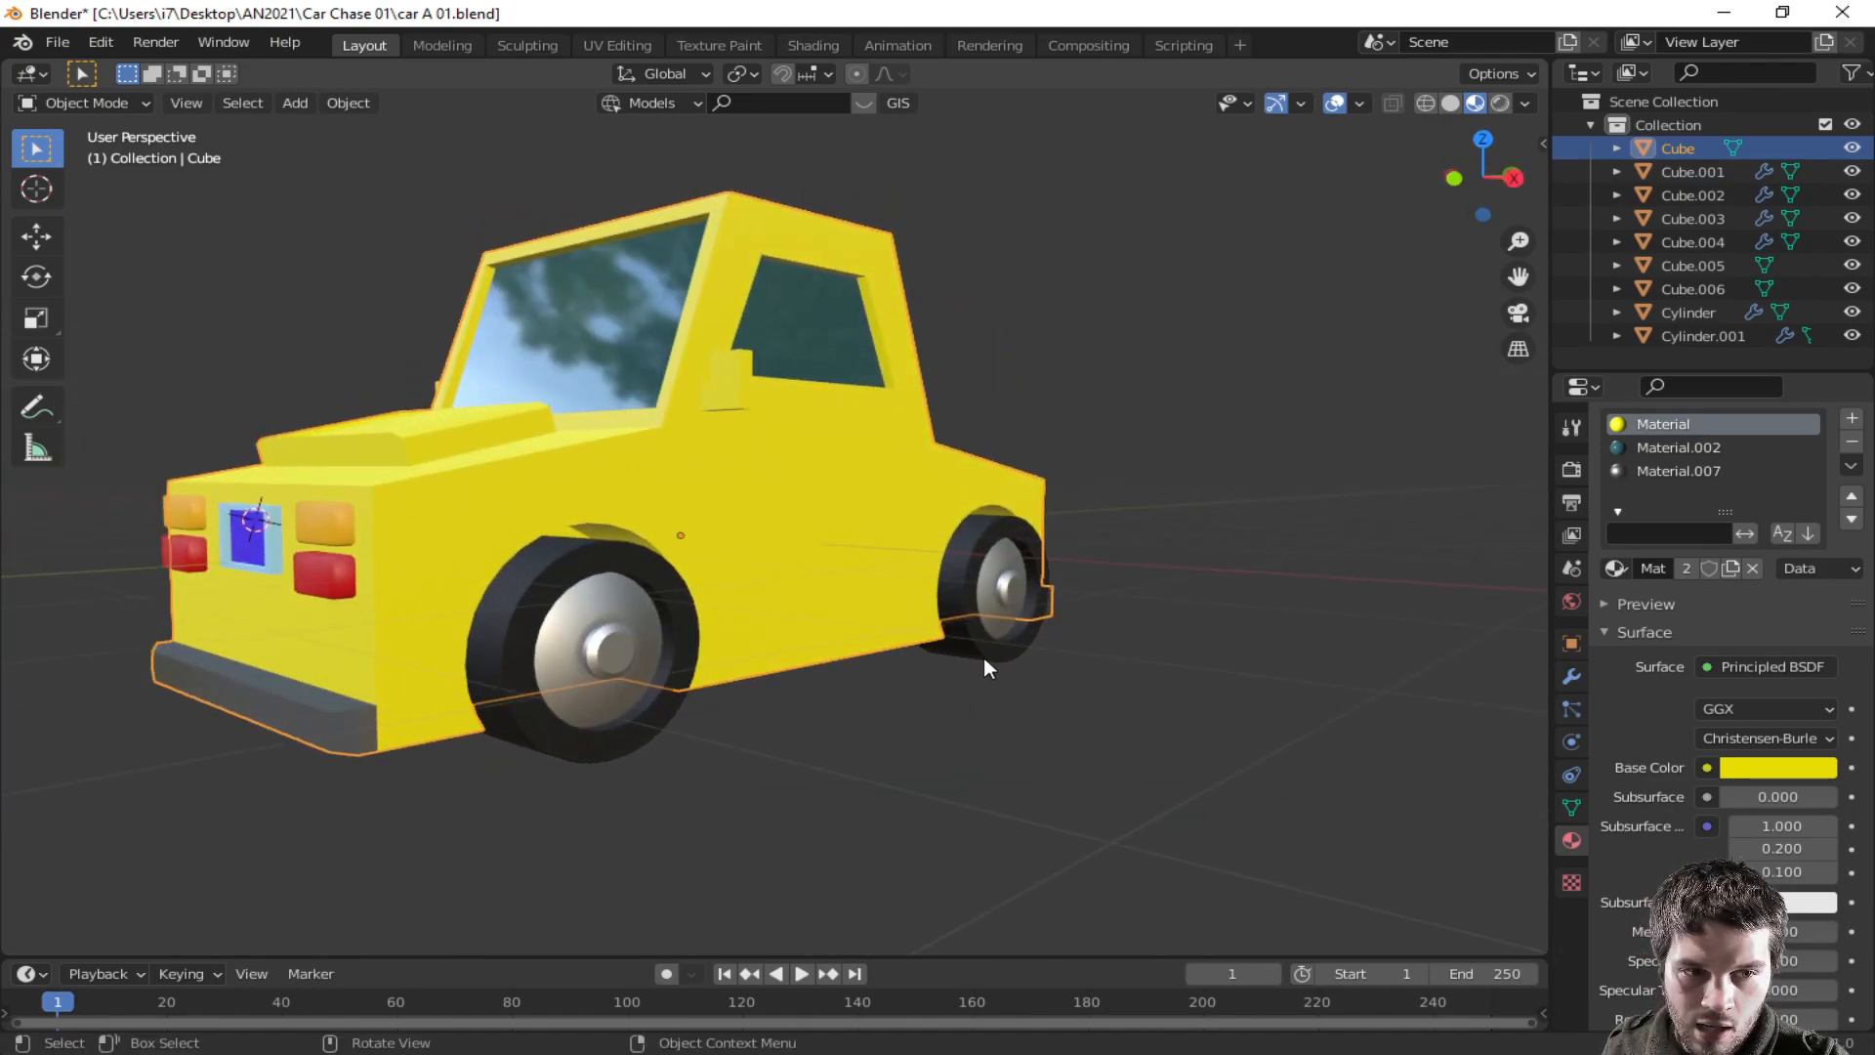